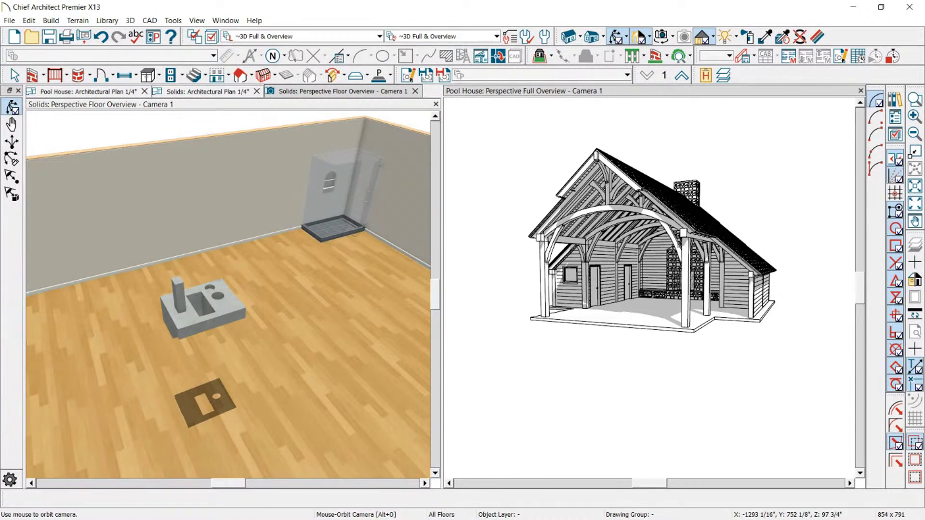
Step: Orbit around to the pool house's open gable end for a closer look, and bring up the Solids floor plan alongside it
drag(754, 196, 733, 227)
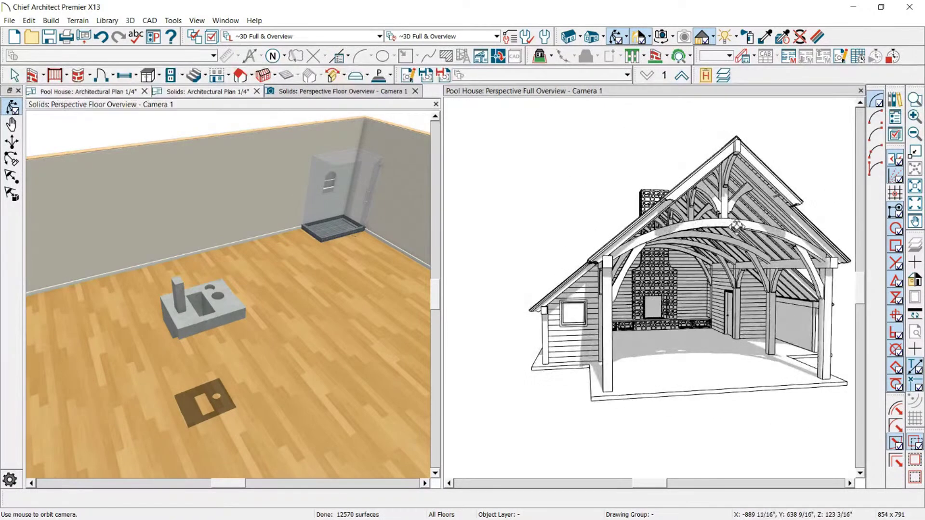
scroll(834, 237, up, 3)
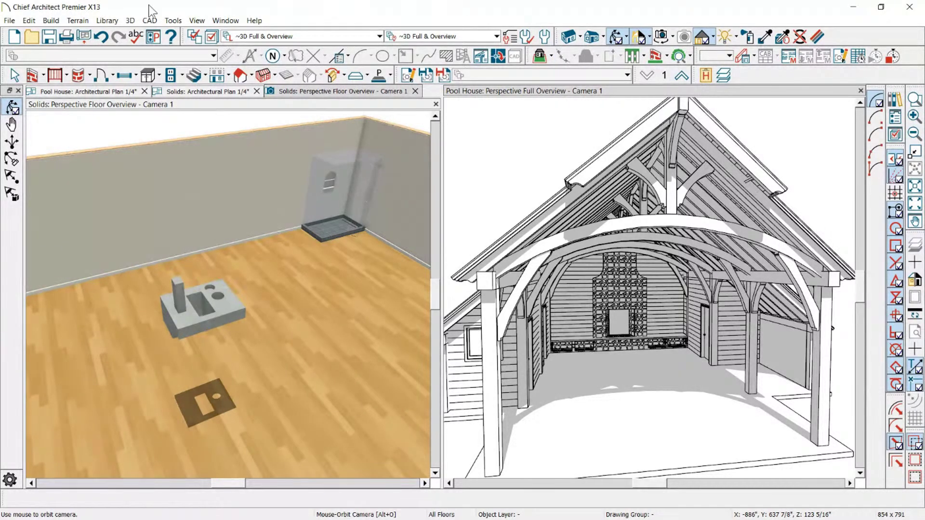
click(194, 75)
click(188, 92)
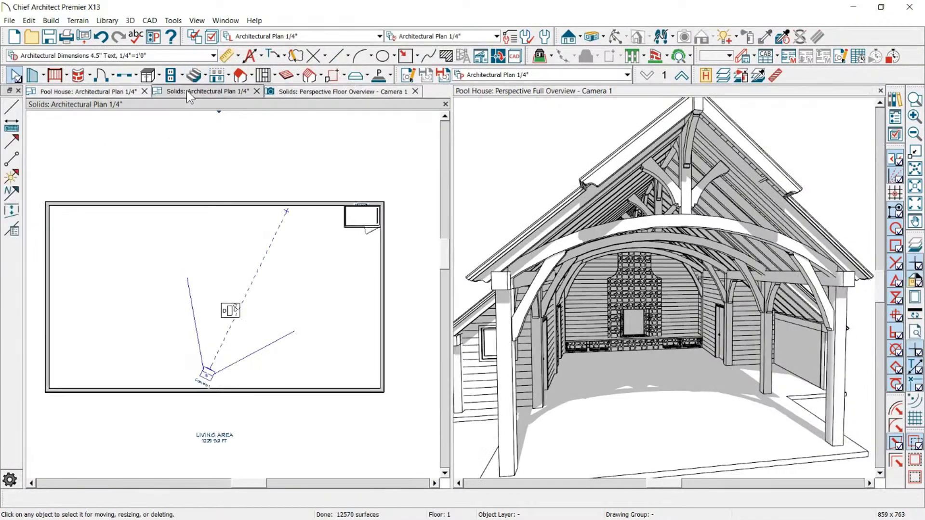
scroll(218, 331, up, 3)
scroll(186, 264, down, 3)
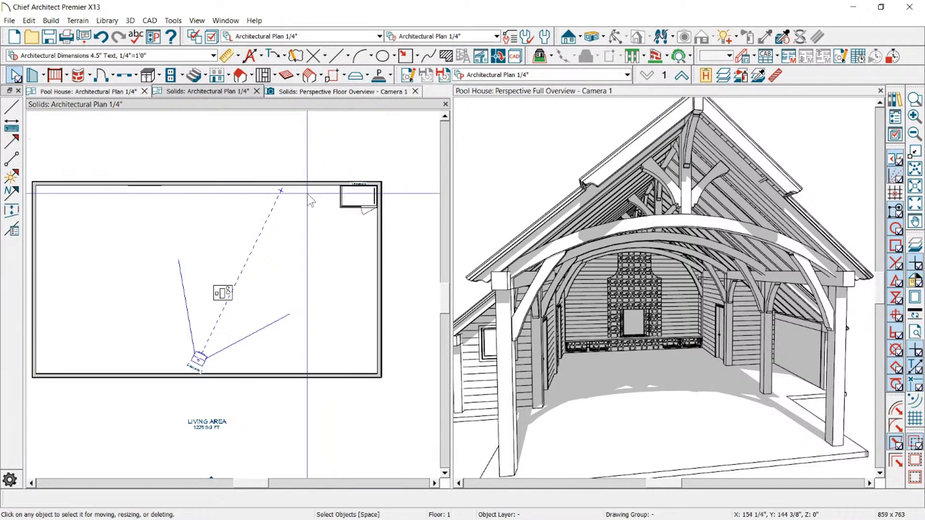
scroll(623, 236, up, 3)
Step: Explode the architectural block of the pool house's front truss, and select its arch beam and the king post piece individually
right_click(617, 211)
click(641, 302)
click(648, 217)
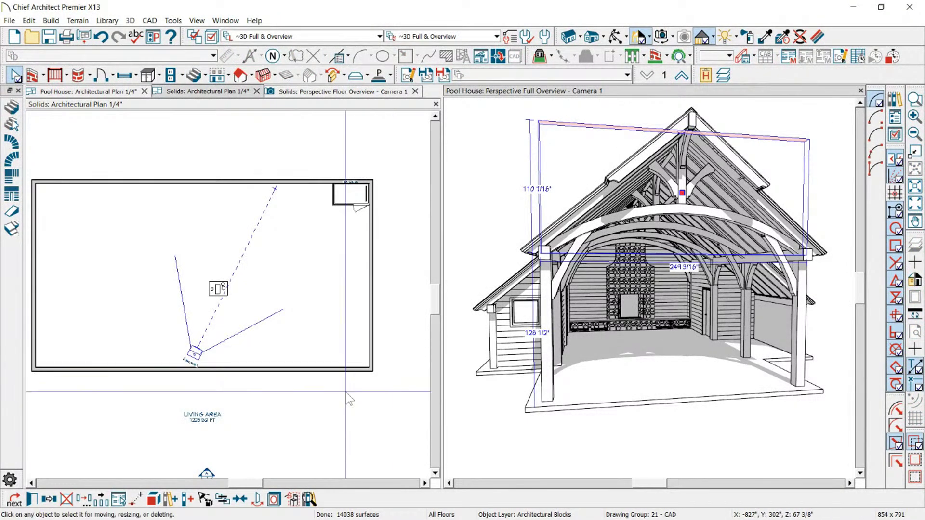
click(152, 502)
click(653, 211)
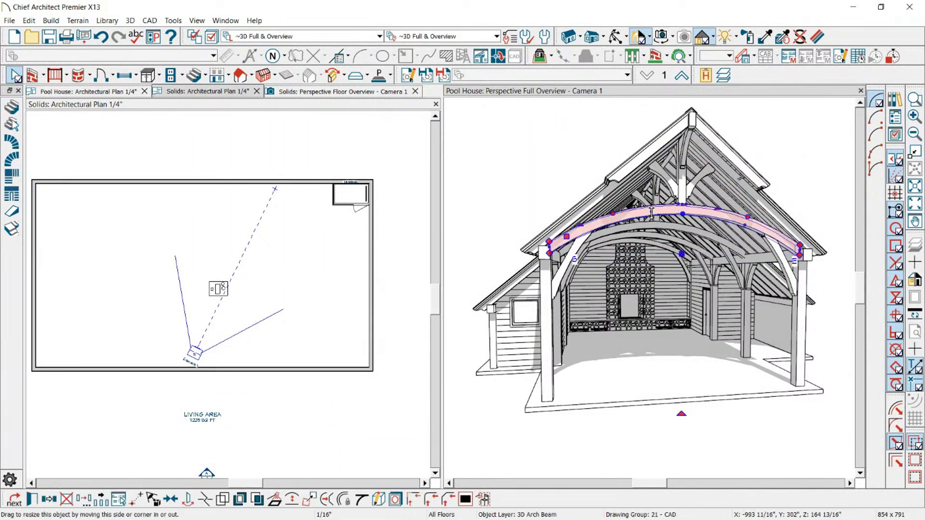
scroll(654, 212, up, 3)
click(704, 192)
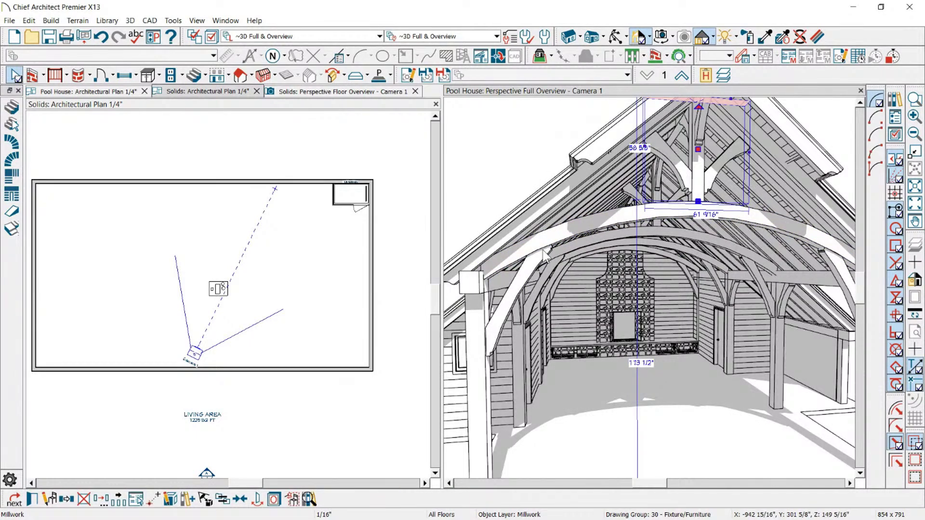
Step: Open the CAD block of the front truss's king post piece to inspect its plan linework, close it and deselect the piece
click(171, 501)
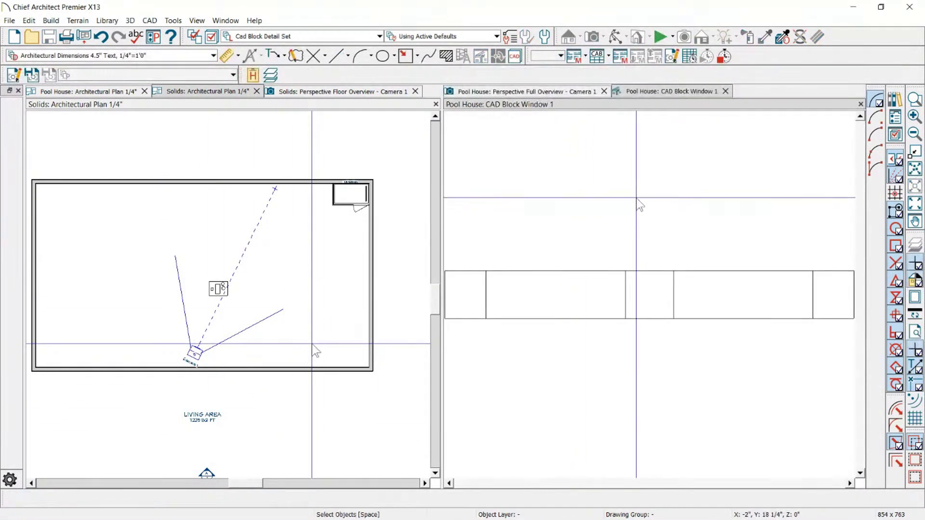
scroll(702, 170, down, 3)
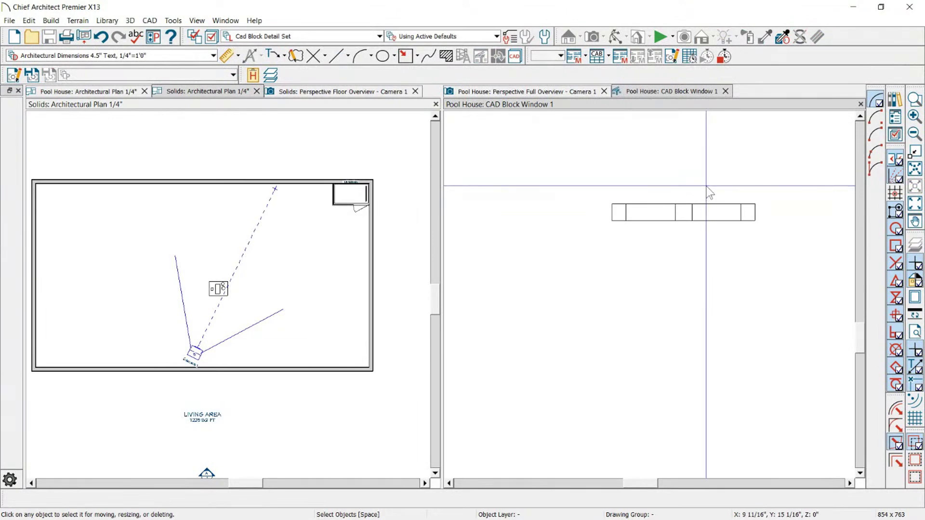
click(727, 90)
click(507, 284)
click(698, 199)
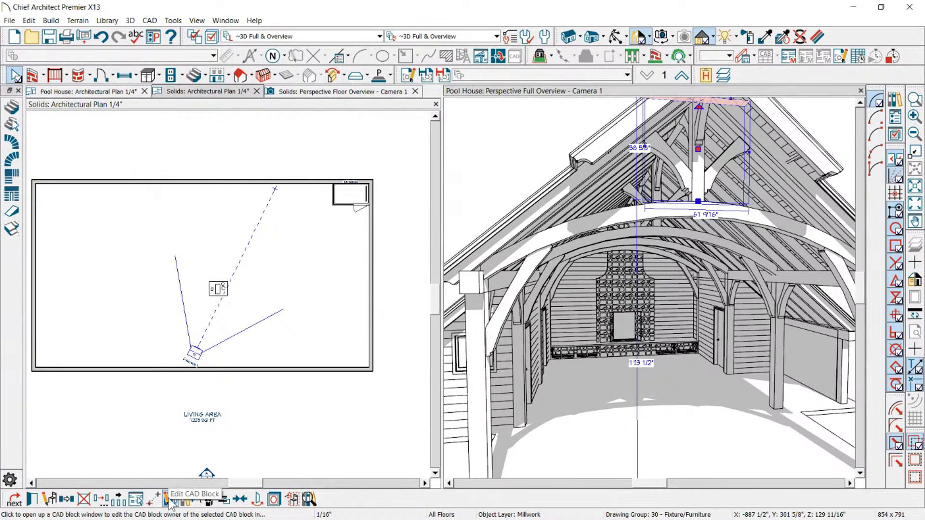
key(Escape)
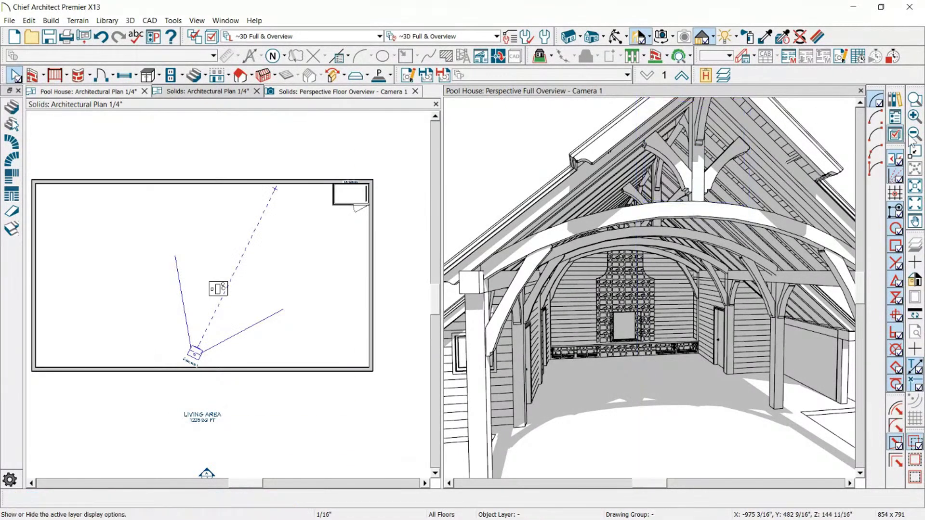
Step: Examine the pool house's timber-frame trusses from several front angles in the perspective overview
scroll(815, 127, down, 3)
scroll(785, 127, up, 2)
scroll(639, 121, down, 1)
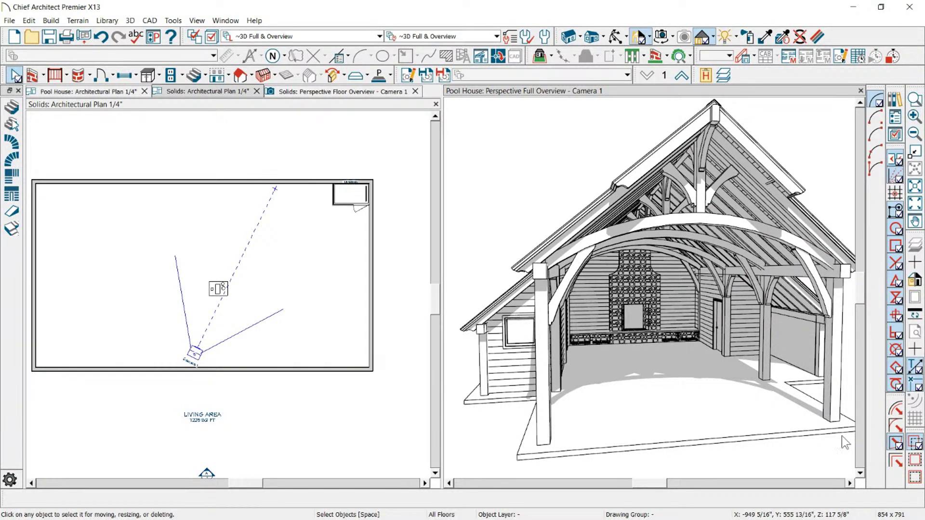
click(615, 37)
drag(646, 193, 547, 225)
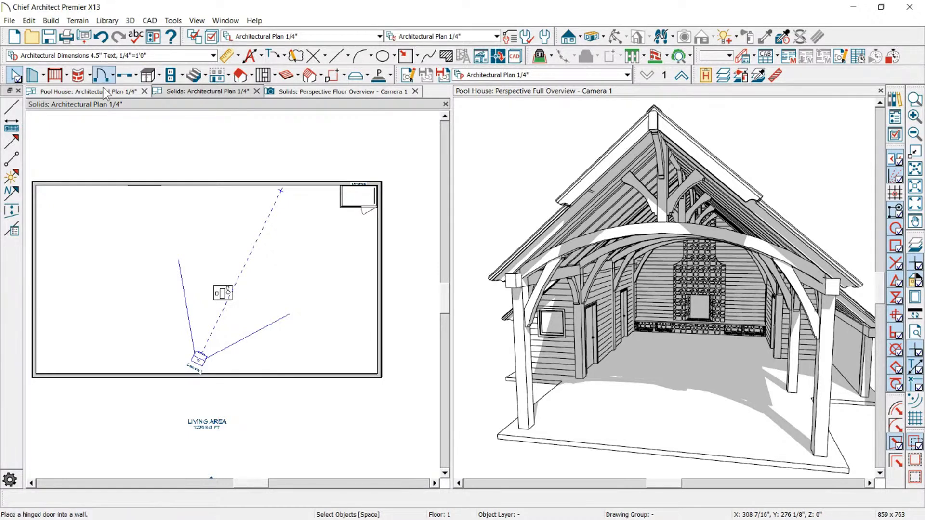
click(313, 56)
click(332, 75)
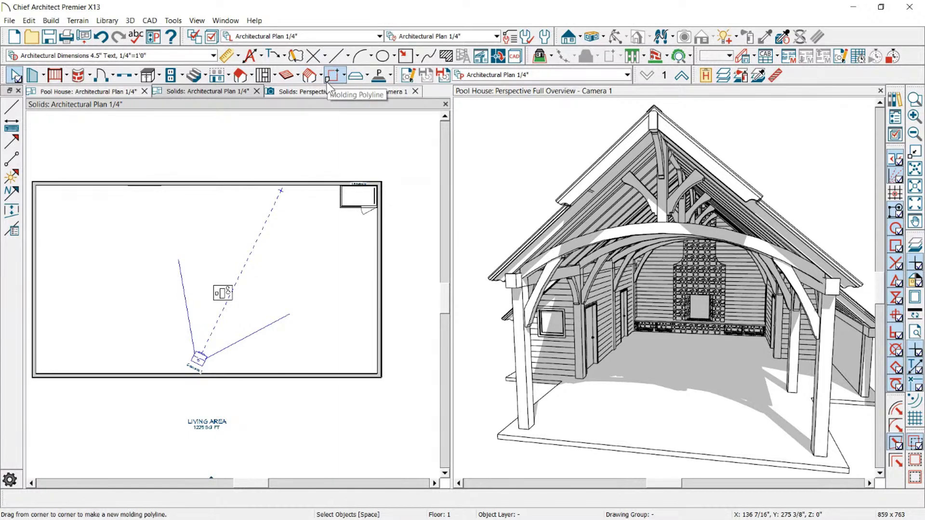
key(Escape)
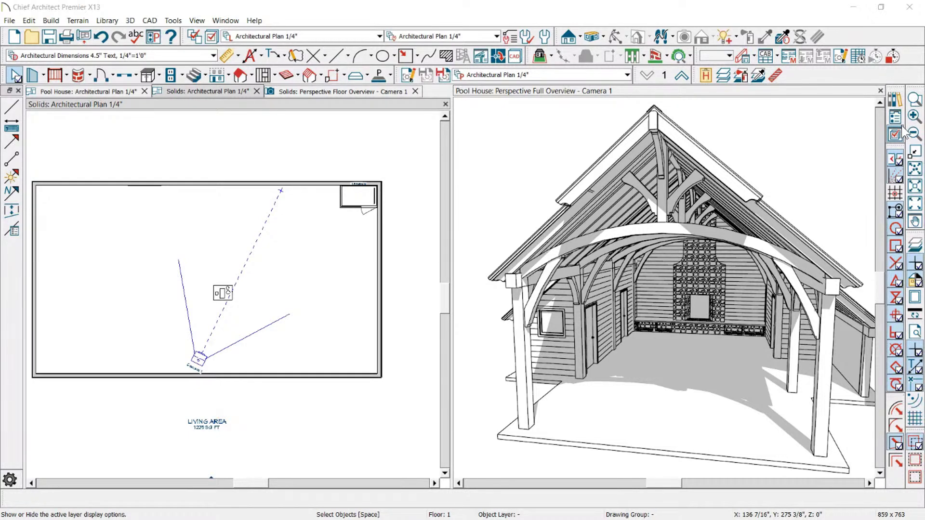
scroll(224, 234, up, 1)
scroll(161, 155, down, 2)
scroll(92, 160, up, 2)
scroll(91, 160, down, 1)
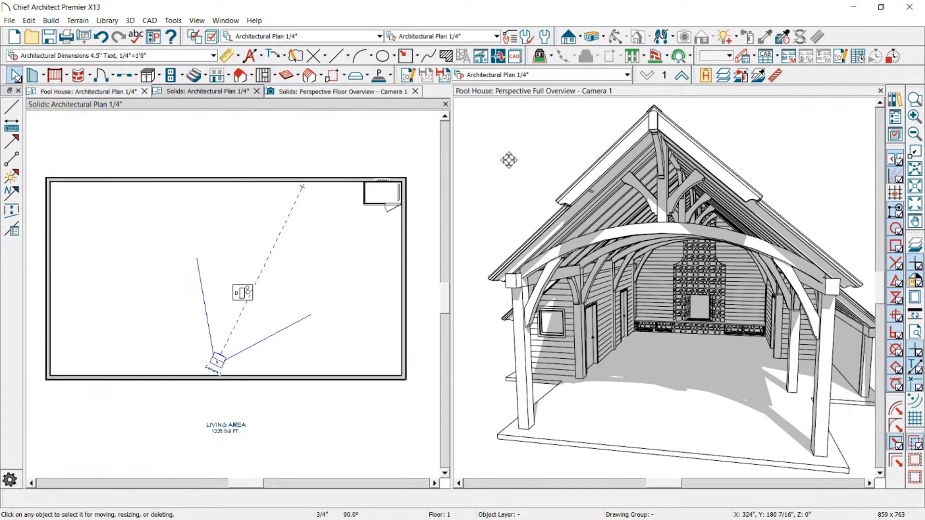
drag(716, 167, 676, 159)
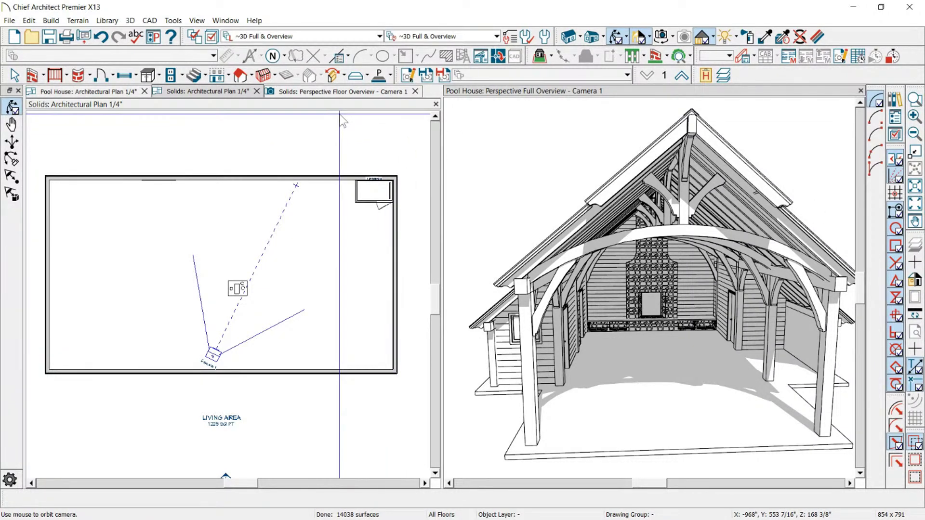
Step: Draw a diagonal CAD line about 9'-11 1/8" long at 315° inside the Solids plan, above the small solid block
scroll(345, 147, down, 2)
scroll(251, 243, up, 3)
scroll(279, 183, up, 3)
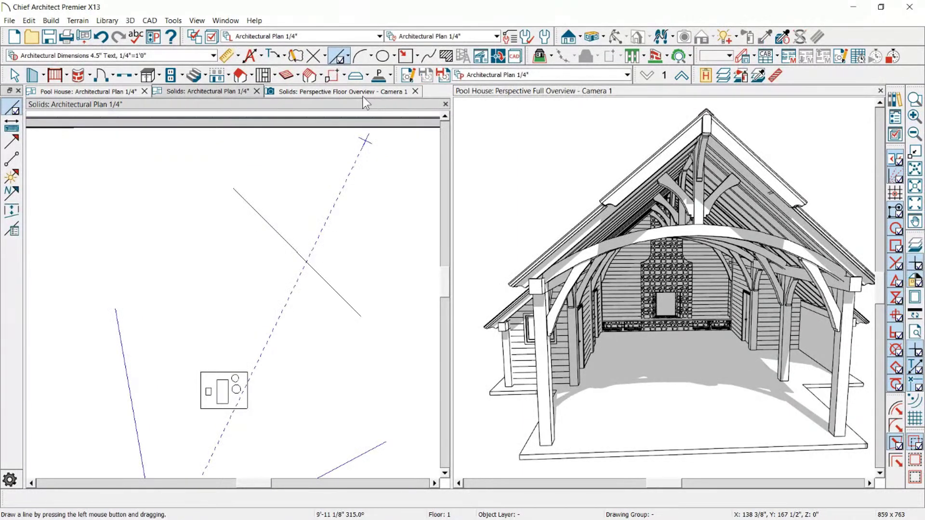
Step: Close the pool house perspective overview so the Solids floor plan fills the workspace
click(363, 96)
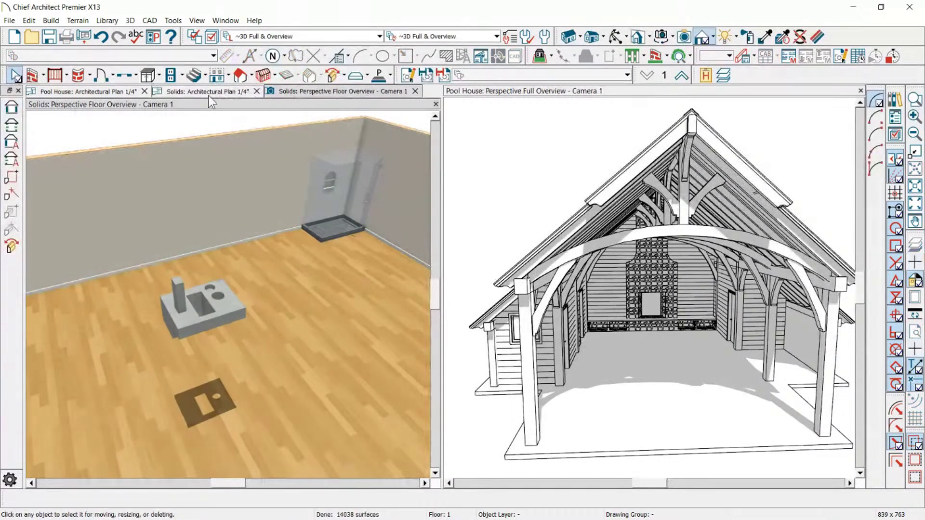
click(104, 93)
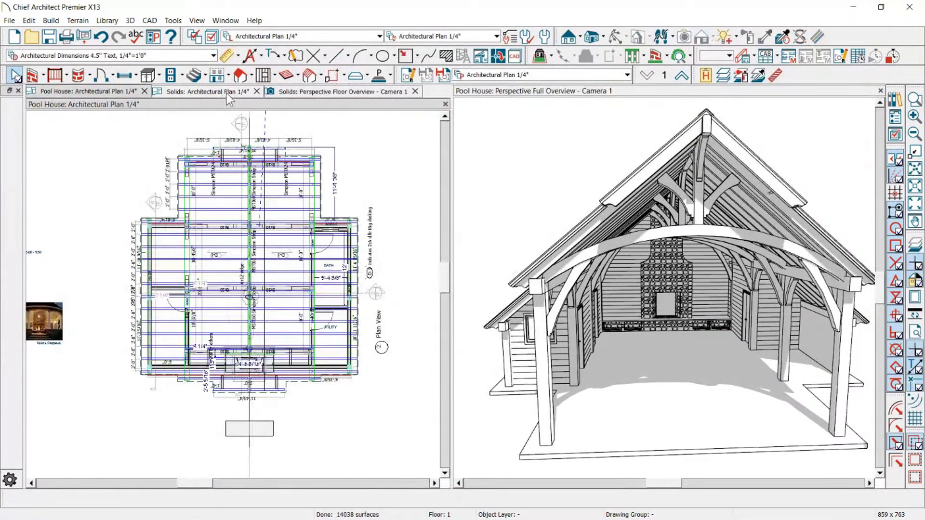
click(227, 94)
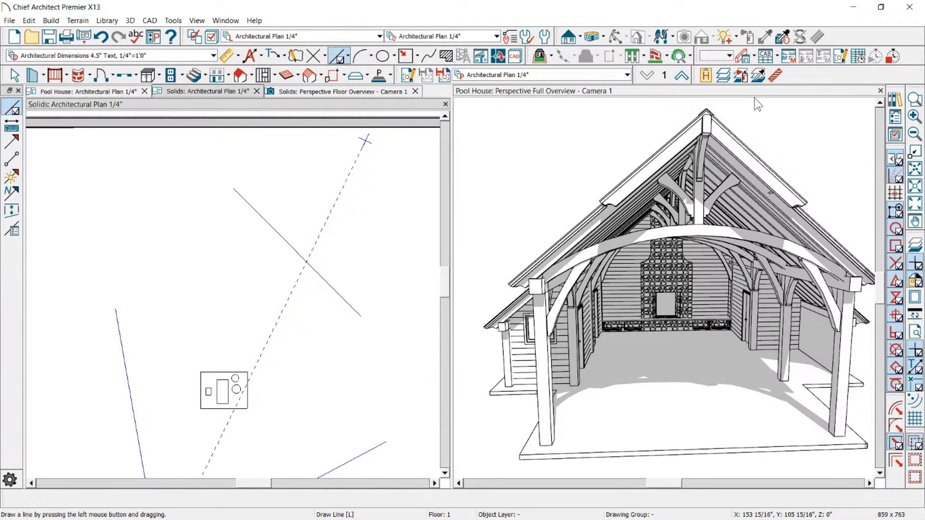
click(848, 95)
click(858, 91)
scroll(582, 220, down, 6)
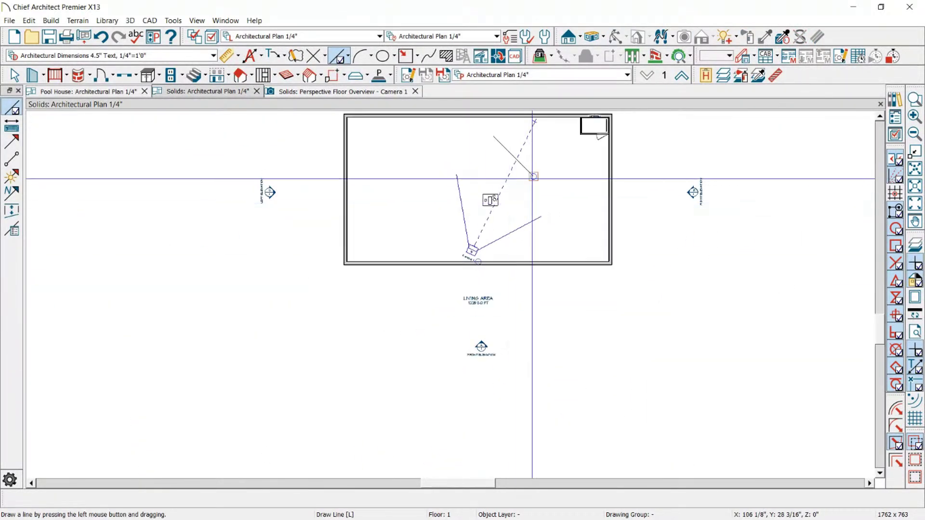
Step: Make both short end walls of the Solids building gable walls in one specification change
scroll(419, 333, down, 2)
scroll(420, 333, up, 3)
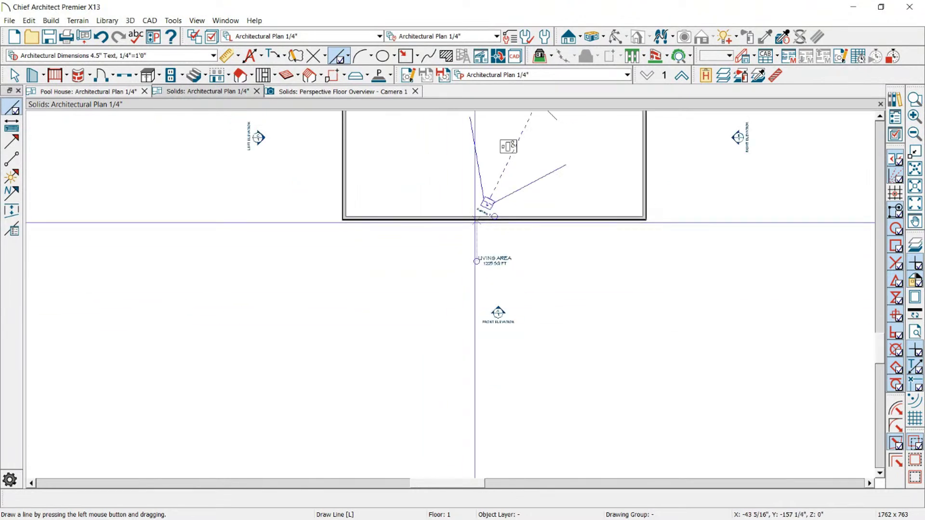
scroll(475, 222, down, 2)
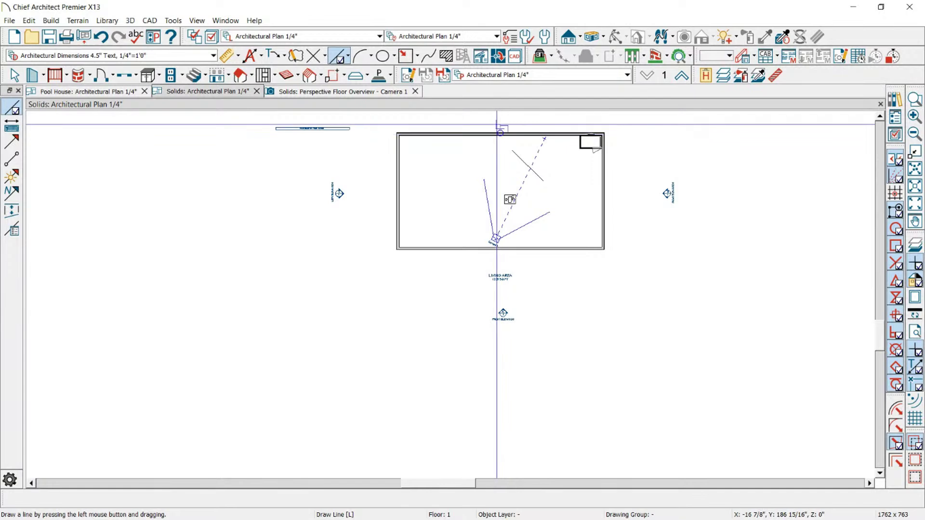
click(396, 174)
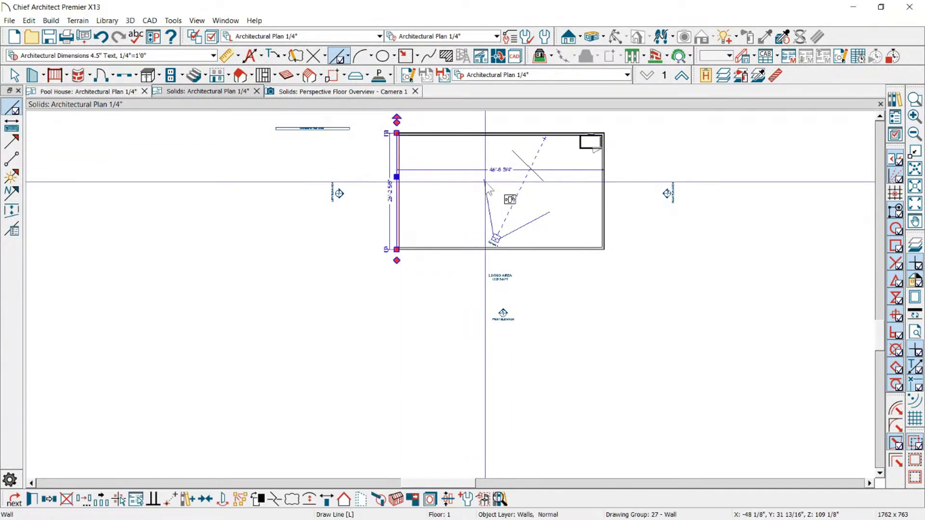
click(601, 217)
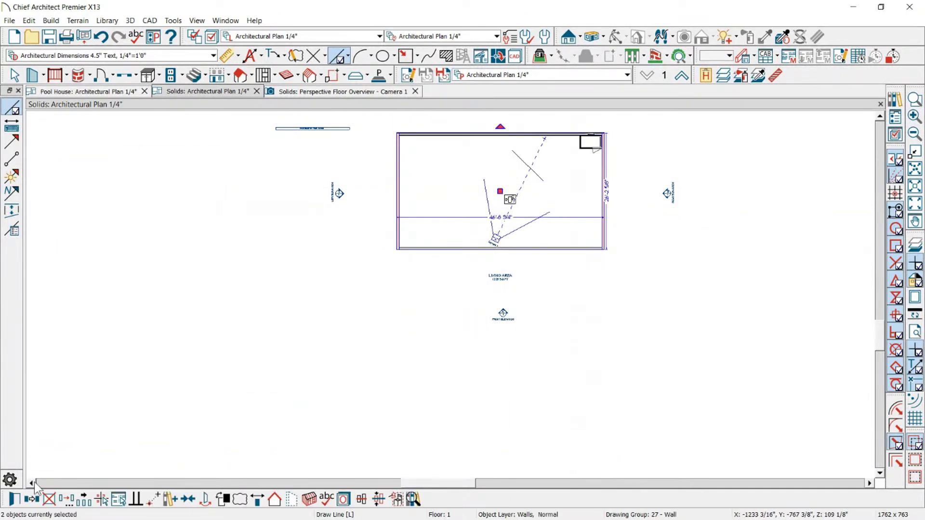
click(19, 502)
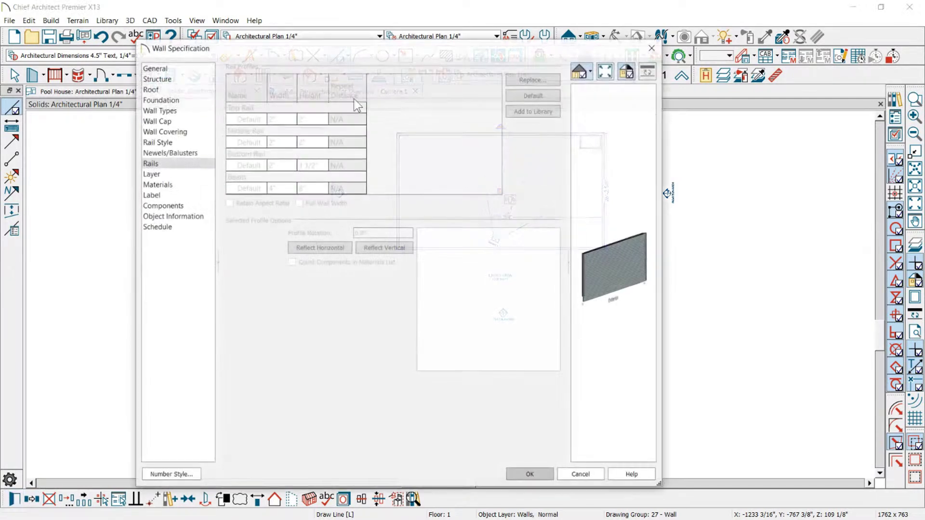
click(168, 67)
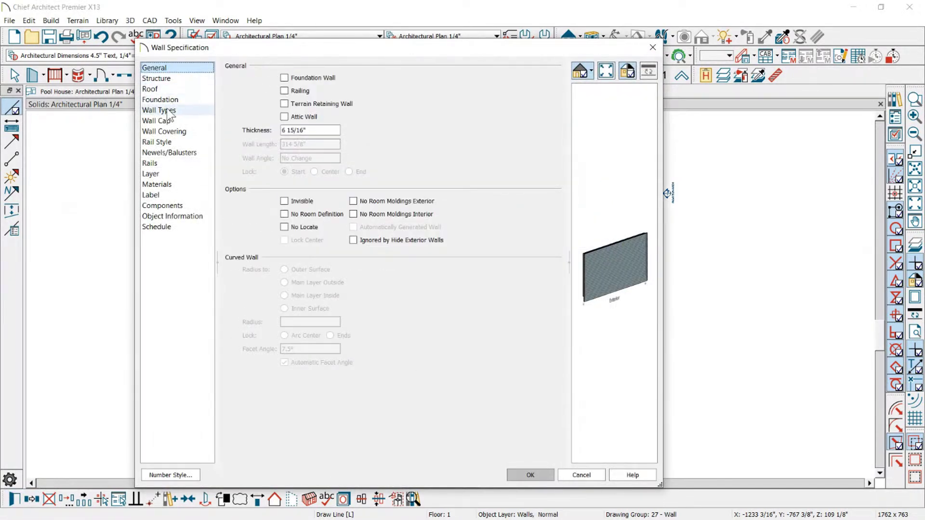
click(164, 89)
click(302, 91)
click(530, 476)
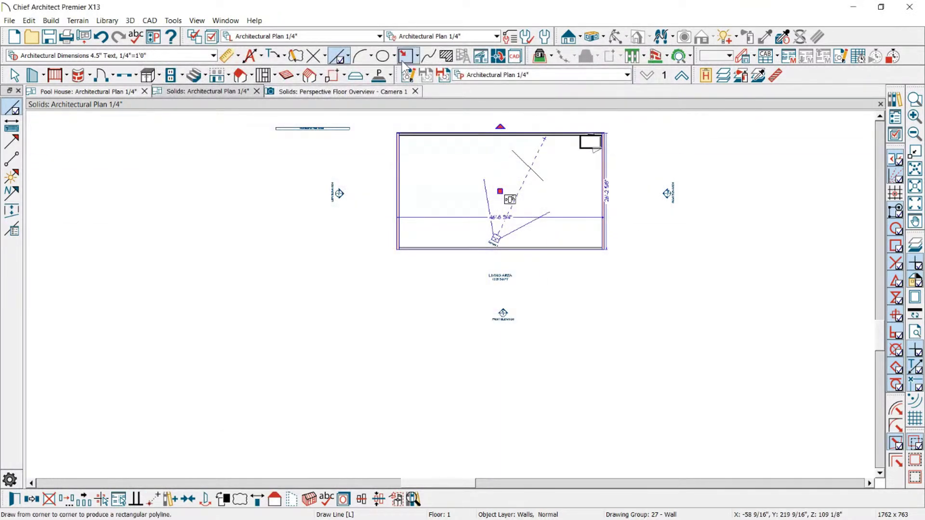
Step: Enable Build Roof Planes and generate the automatic roof over the Solids building
double_click(243, 77)
click(337, 60)
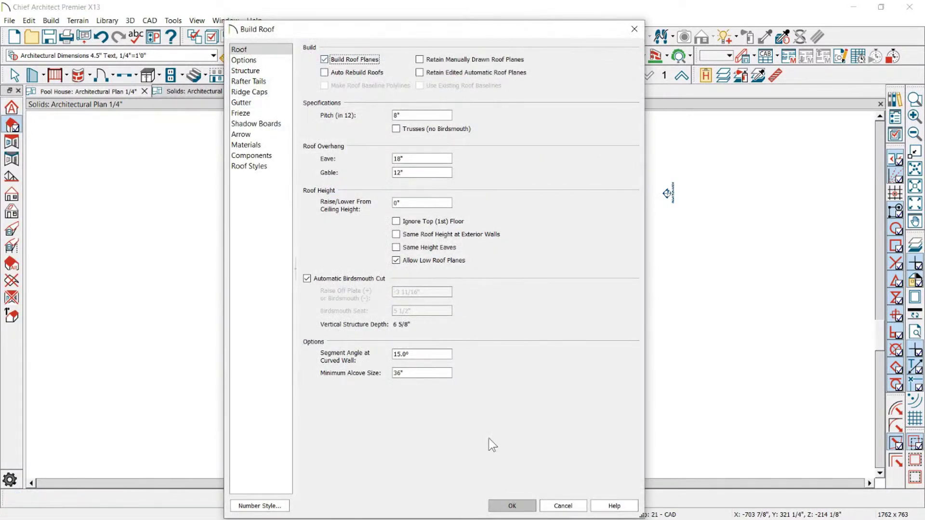
click(512, 506)
Step: Create a cross section/elevation view facing the gable end wall on the right elevation side of the building
scroll(650, 159, up, 5)
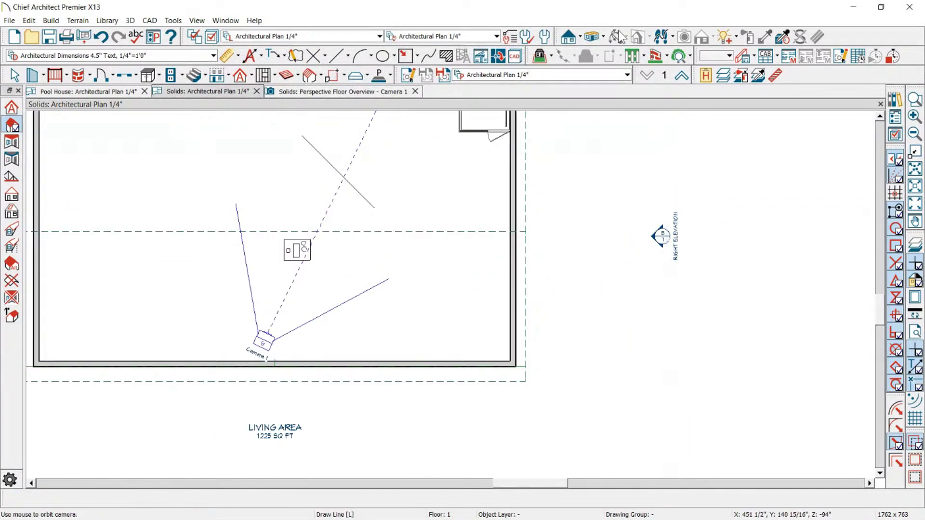
click(567, 37)
drag(599, 169, 479, 164)
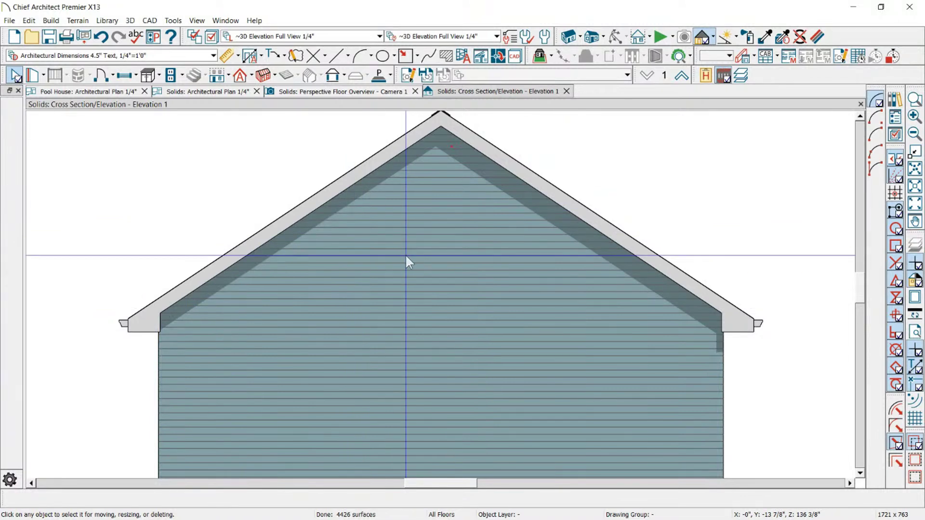
mouse_move(441, 148)
mouse_down()
mouse_move(678, 303)
mouse_move(662, 269)
mouse_up()
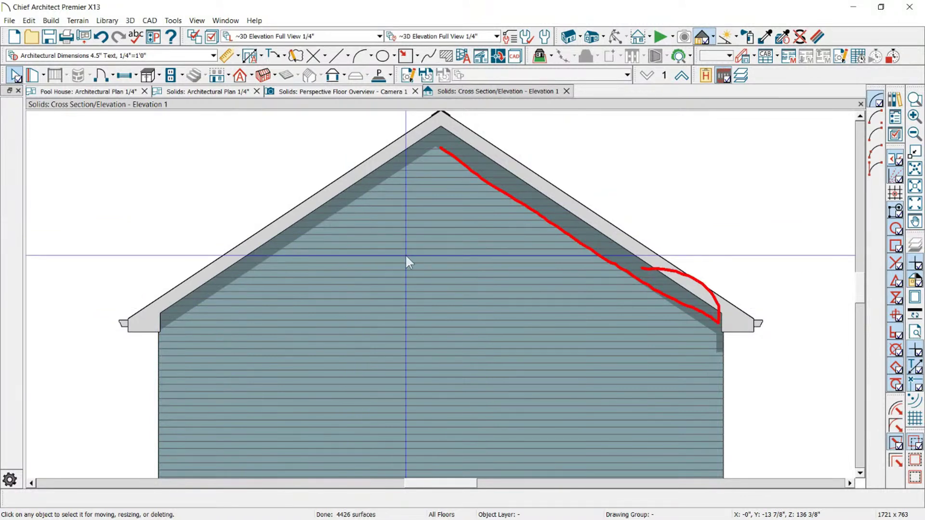
mouse_move(247, 250)
mouse_down()
mouse_move(542, 244)
mouse_move(629, 289)
mouse_move(257, 245)
mouse_up()
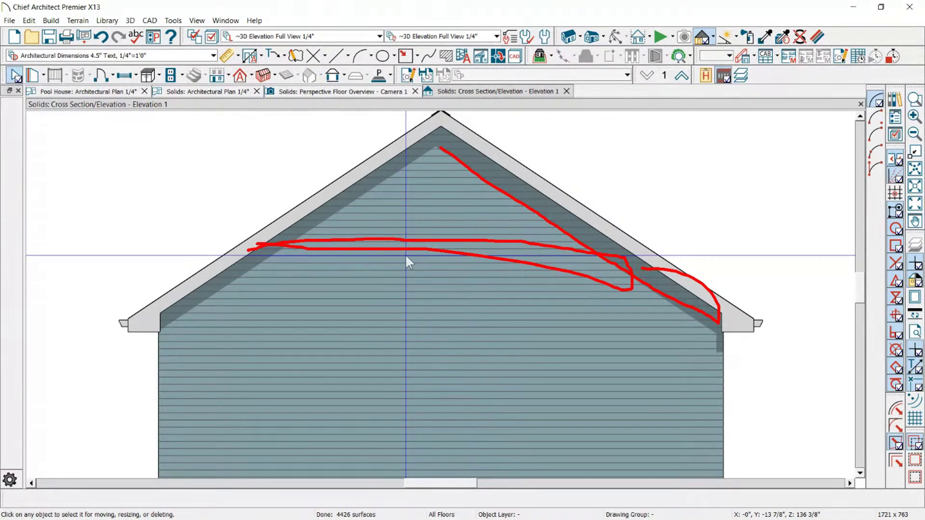
mouse_move(278, 243)
mouse_down()
mouse_move(404, 137)
mouse_move(612, 252)
mouse_up()
drag(551, 214, 334, 263)
drag(432, 133, 432, 216)
drag(457, 153, 450, 234)
drag(453, 196, 539, 152)
mouse_move(517, 184)
mouse_down()
mouse_move(478, 207)
mouse_move(357, 156)
mouse_up()
drag(382, 219, 362, 194)
key(Escape)
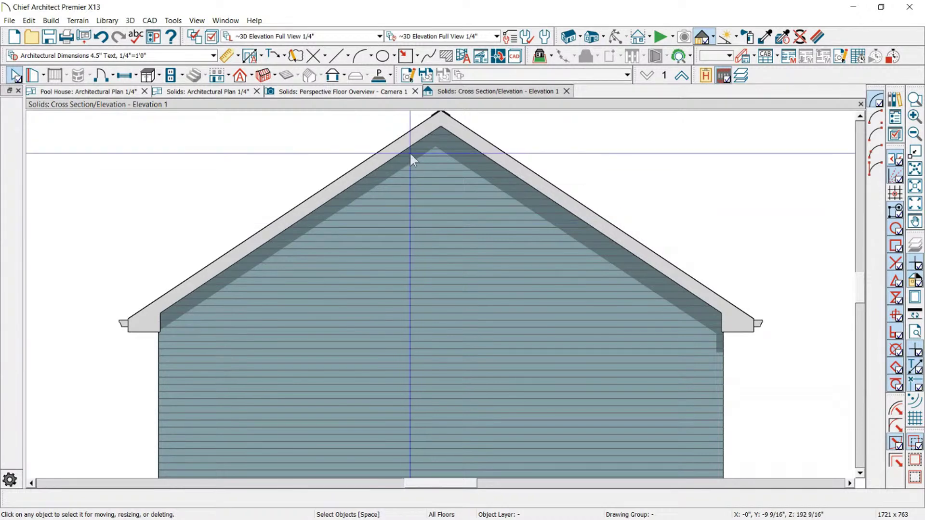
Step: Replace the gable elevation with a new cross section/elevation taken from just outside the roof overhang, facing the end wall
click(567, 91)
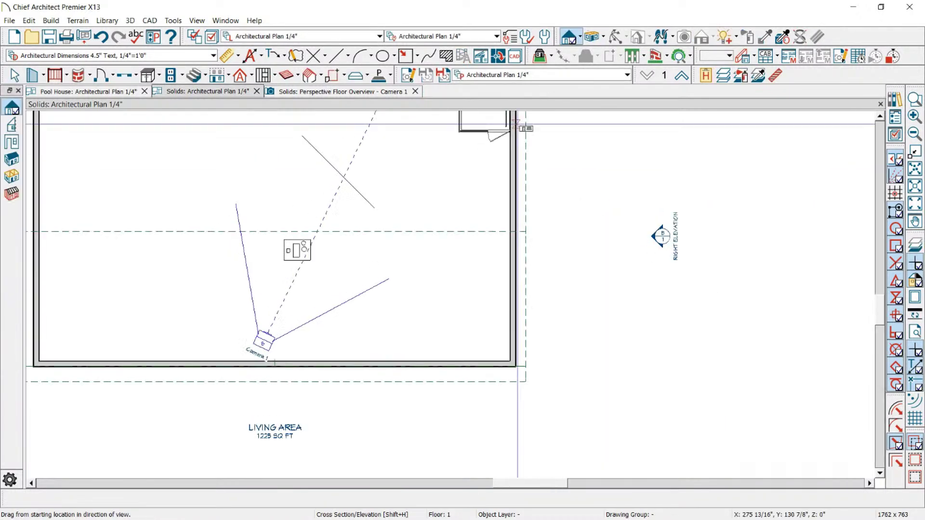
scroll(478, 162, up, 2)
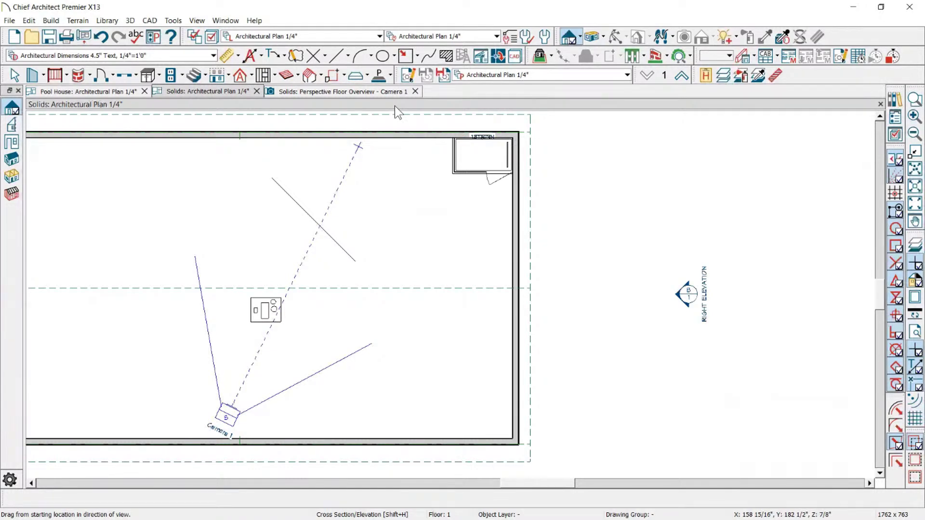
scroll(543, 241, up, 3)
scroll(569, 235, down, 4)
scroll(506, 197, up, 1)
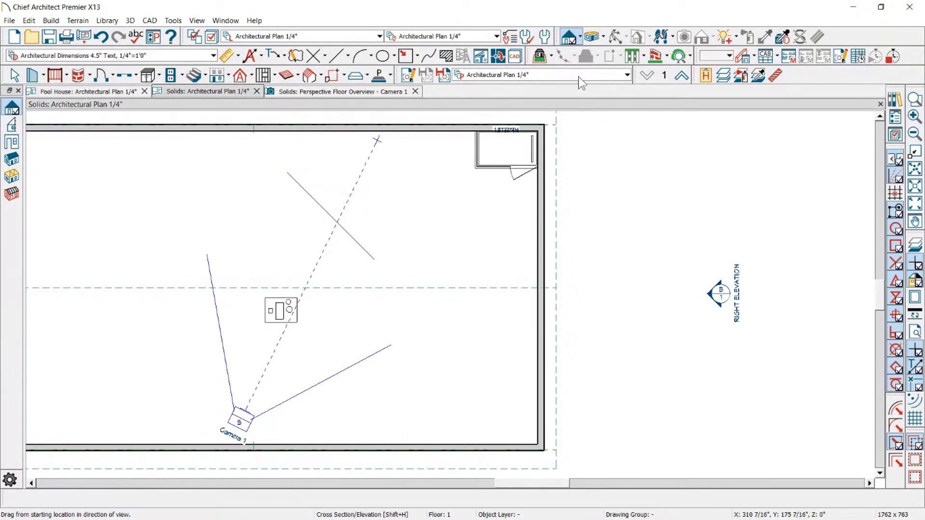
drag(575, 222, 464, 219)
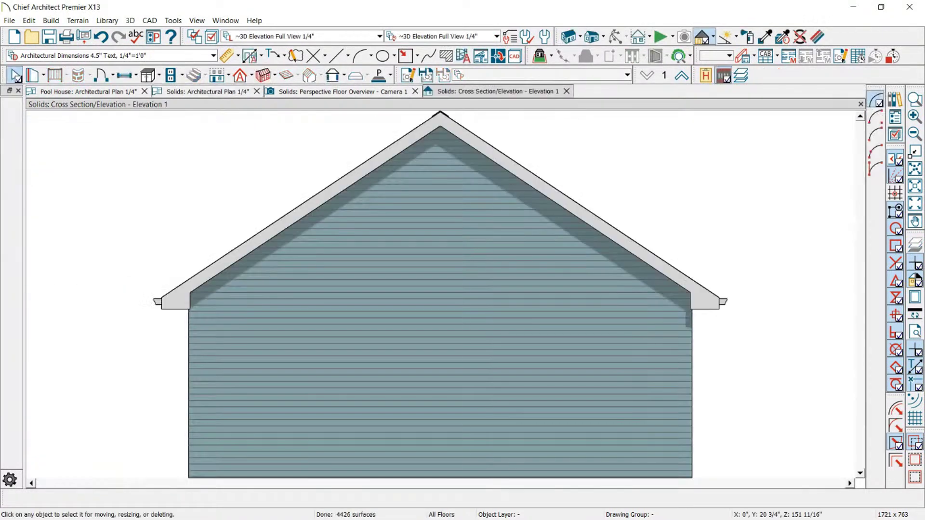
scroll(488, 211, down, 2)
scroll(480, 157, up, 2)
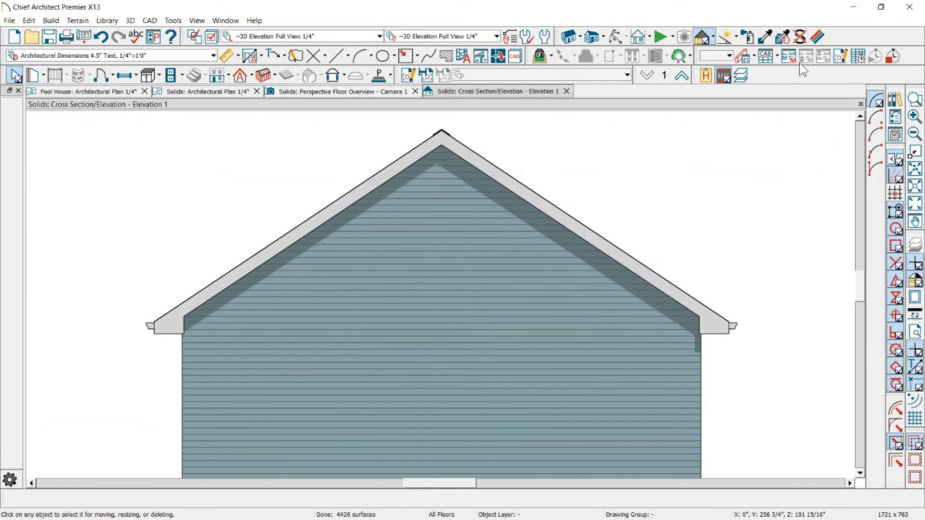
Step: Turn off color and shadows in the gable elevation so it displays as plain line work
click(714, 37)
click(723, 64)
click(915, 280)
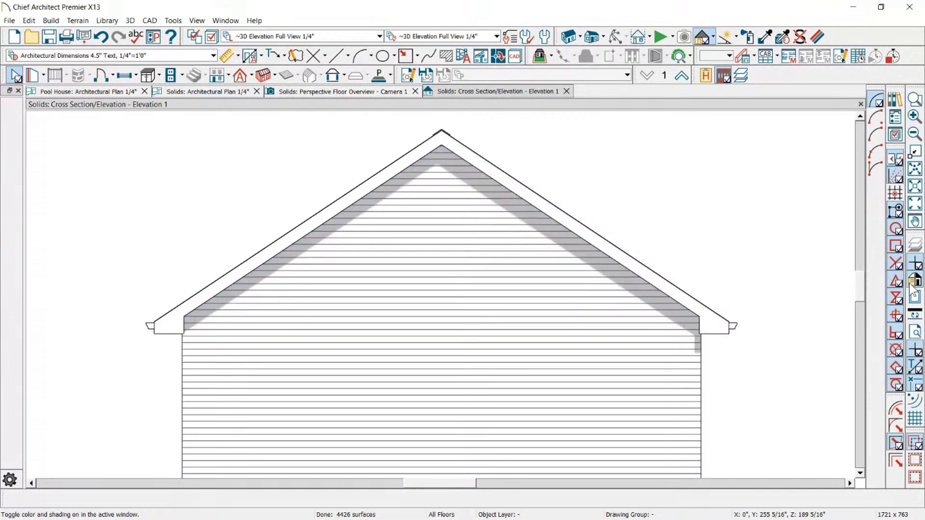
scroll(499, 154, down, 1)
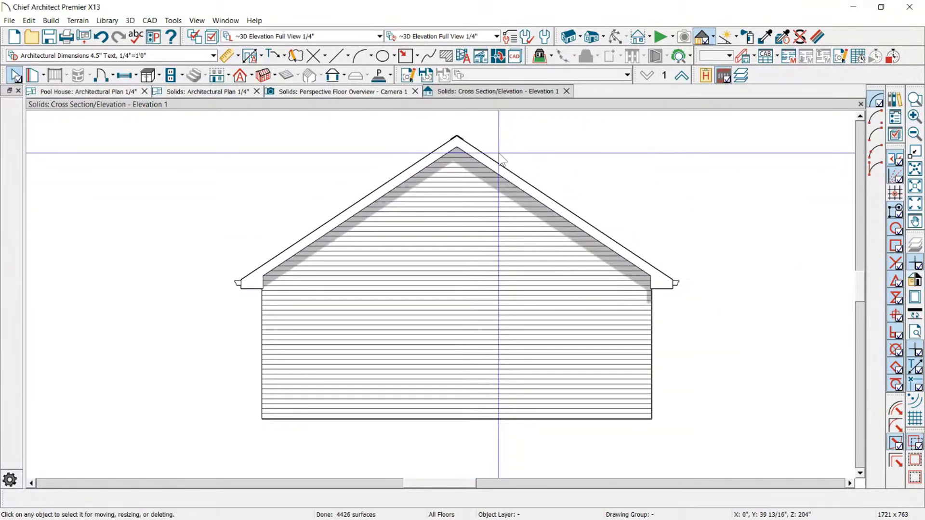
click(843, 59)
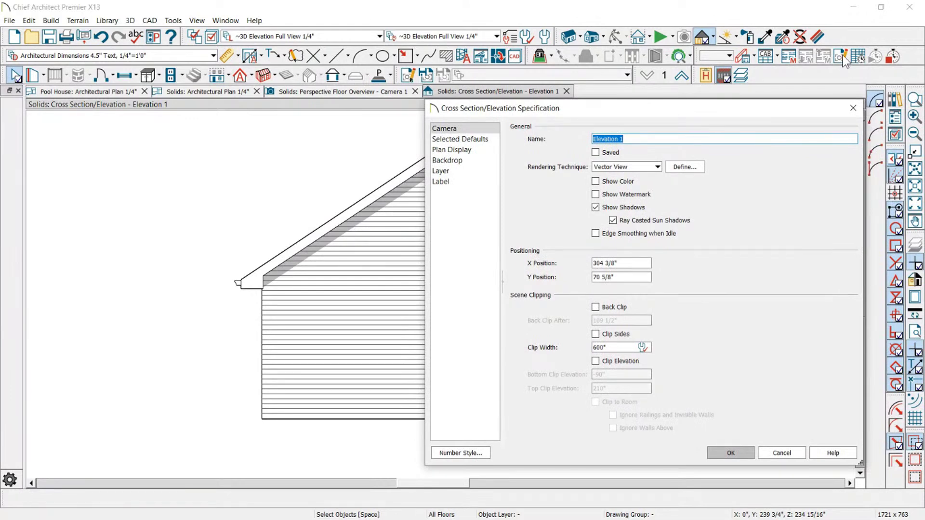
click(596, 208)
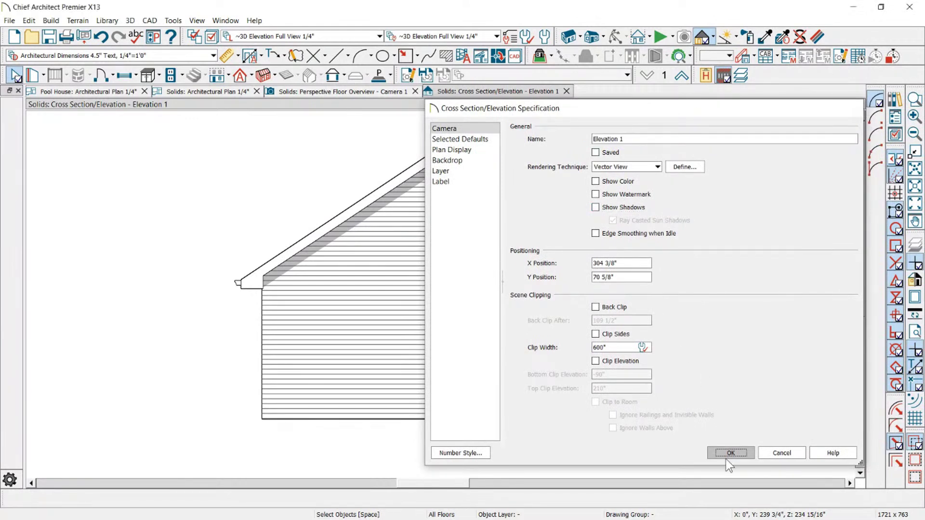
click(726, 455)
scroll(541, 193, down, 2)
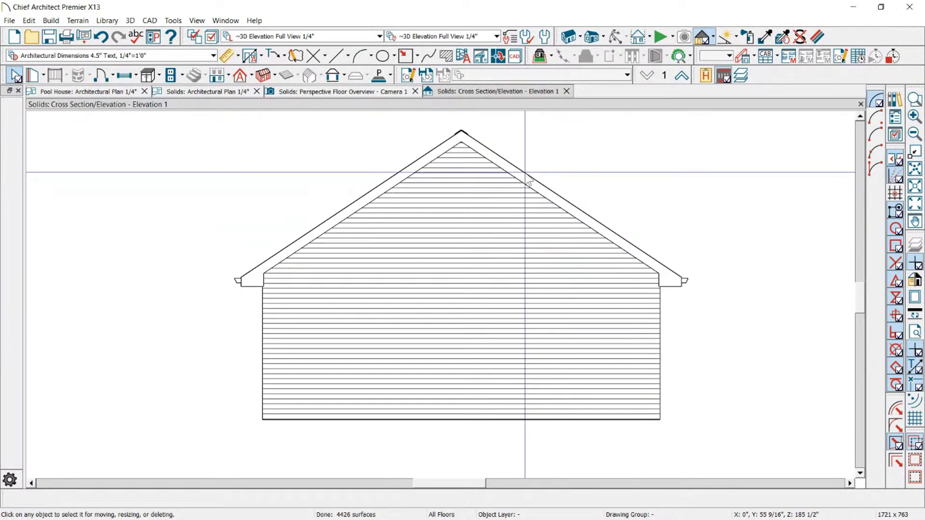
key(l)
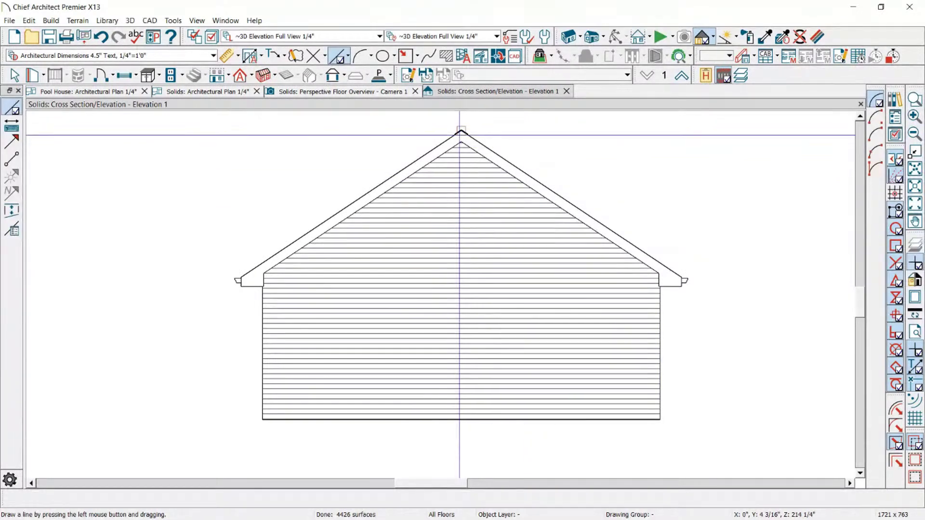
scroll(462, 143, up, 2)
scroll(462, 143, up, 2)
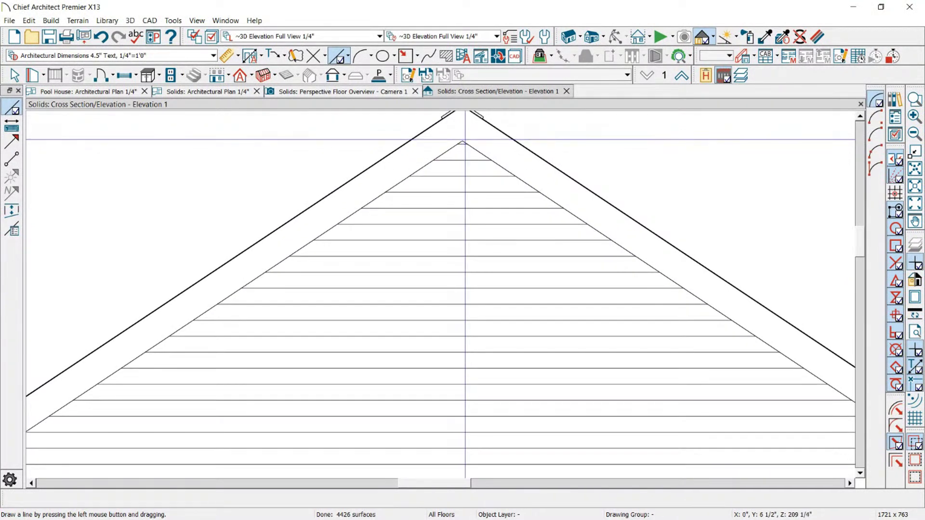
scroll(465, 144, up, 2)
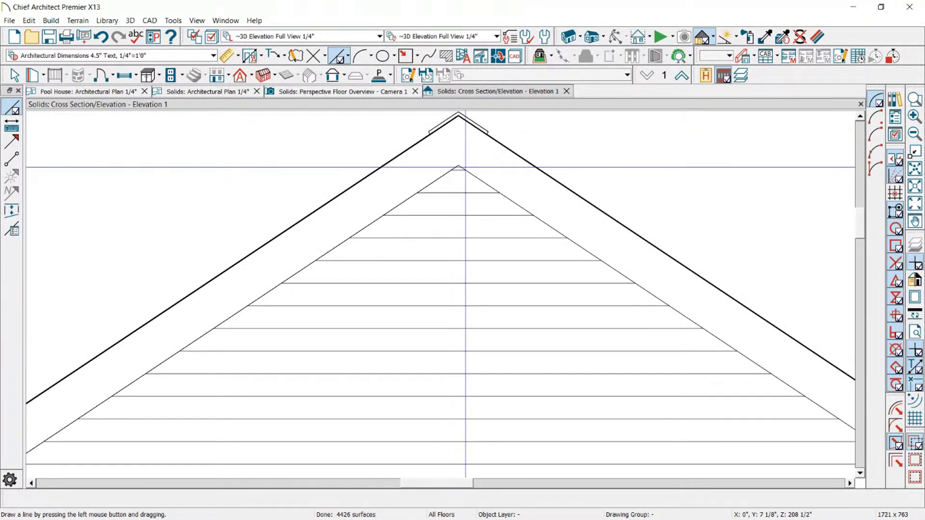
mouse_move(461, 166)
mouse_down()
mouse_move(494, 214)
mouse_move(396, 189)
mouse_move(465, 204)
mouse_move(455, 172)
mouse_move(467, 163)
mouse_up()
scroll(427, 144, down, 2)
scroll(441, 155, up, 3)
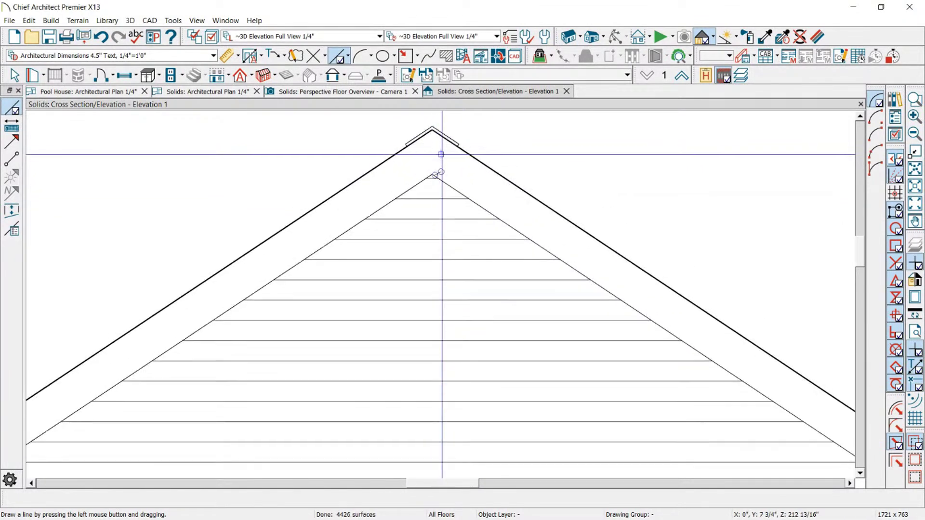
click(434, 183)
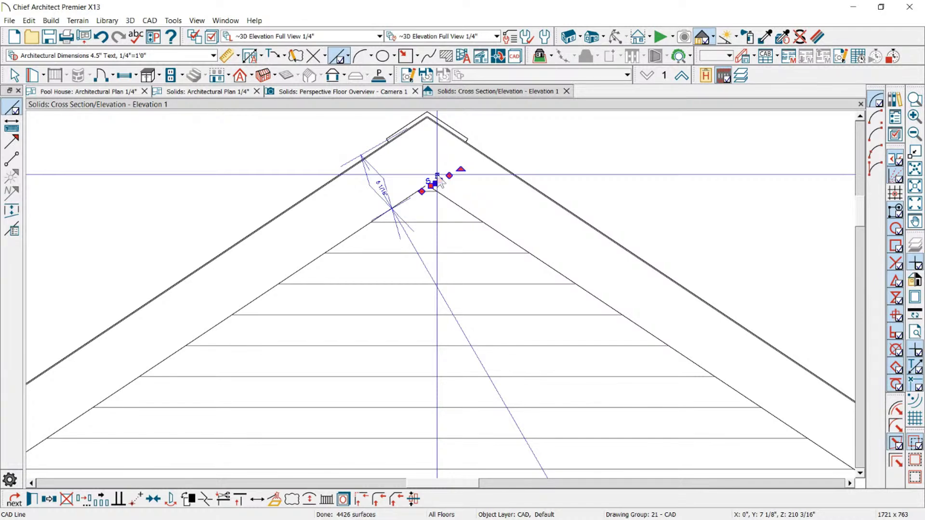
key(Delete)
scroll(432, 151, down, 6)
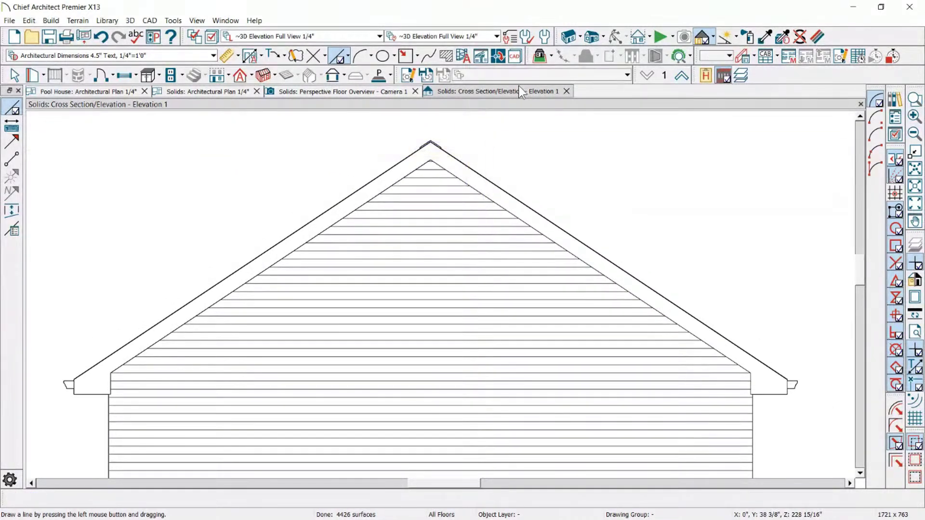
Step: Replace the elevation with a new cross section cut between the end wall and the edge of the roof overhang
click(566, 92)
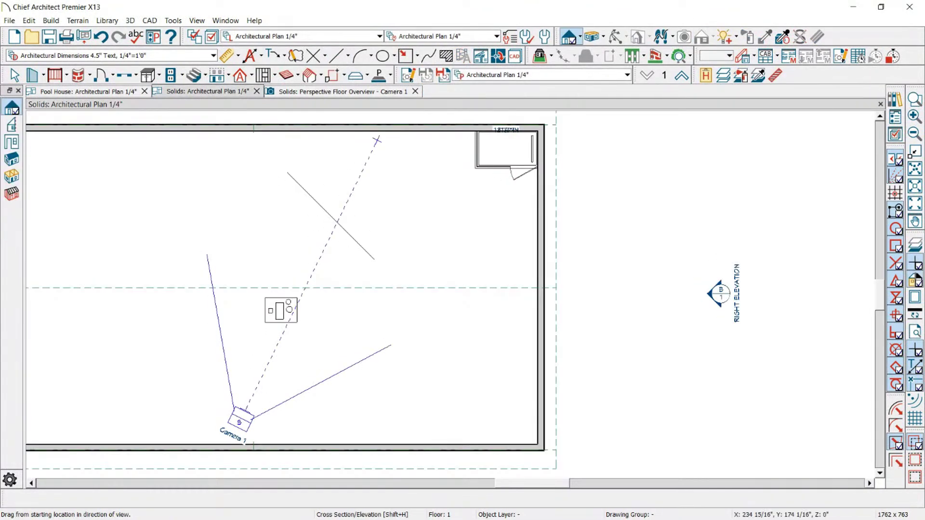
scroll(559, 243, up, 2)
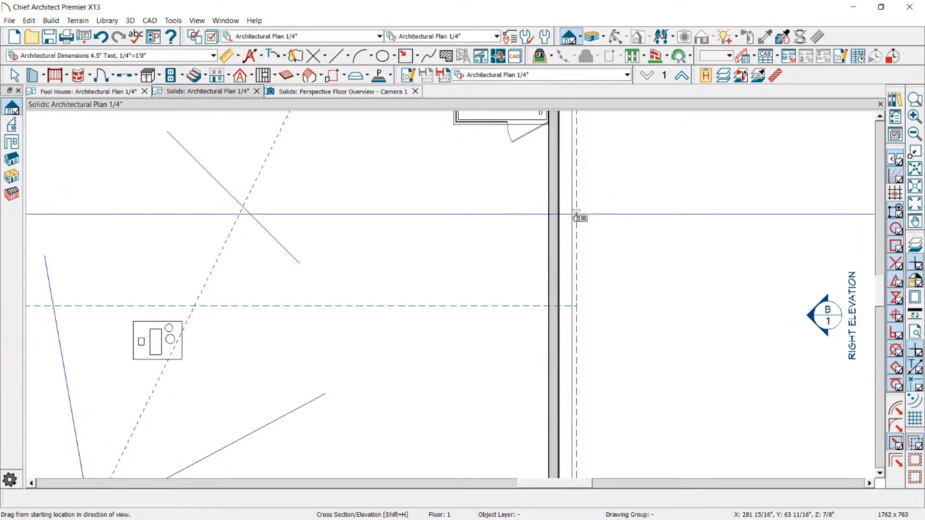
drag(574, 221, 498, 223)
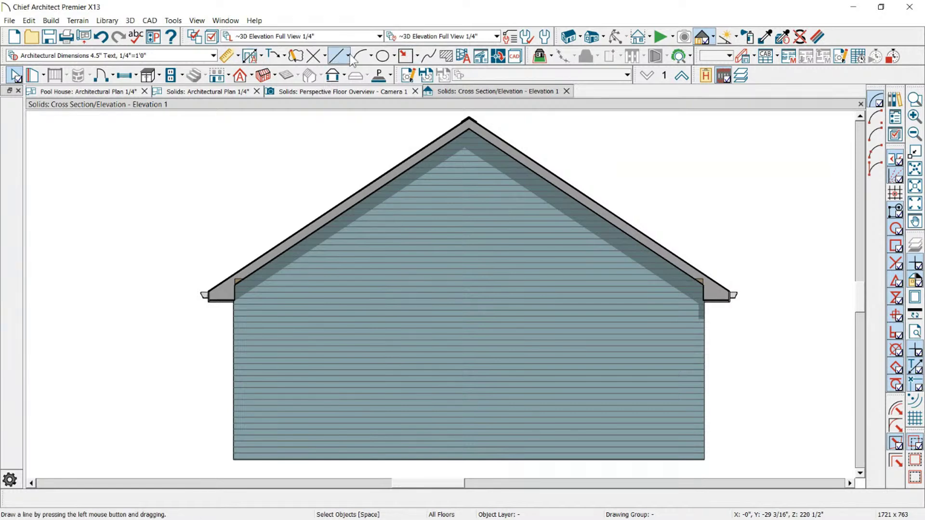
click(275, 55)
key(space)
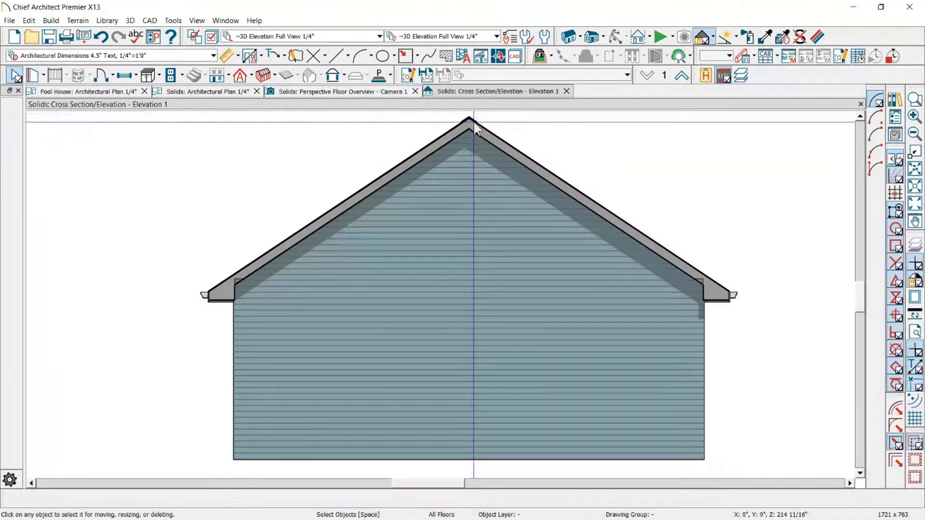
scroll(470, 123, up, 3)
scroll(469, 178, up, 2)
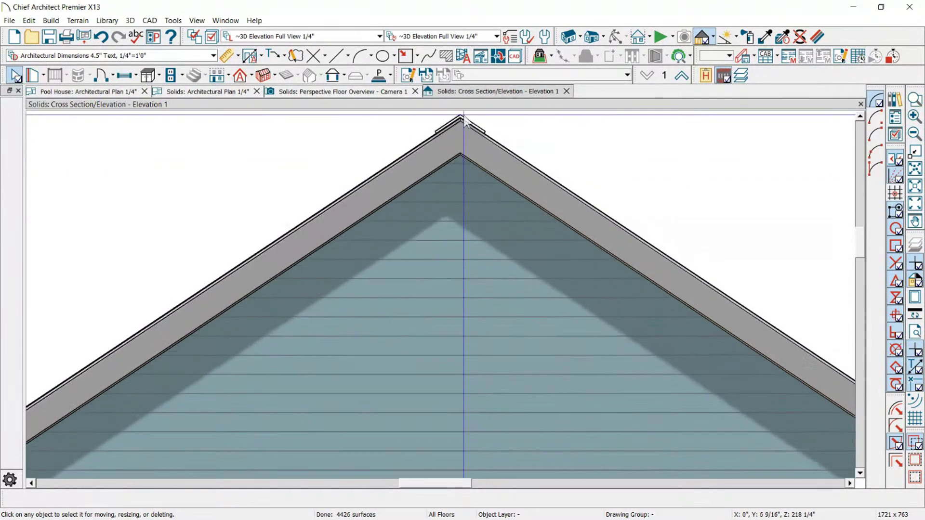
Step: Turn off color and shadows in the new cross section view
click(338, 56)
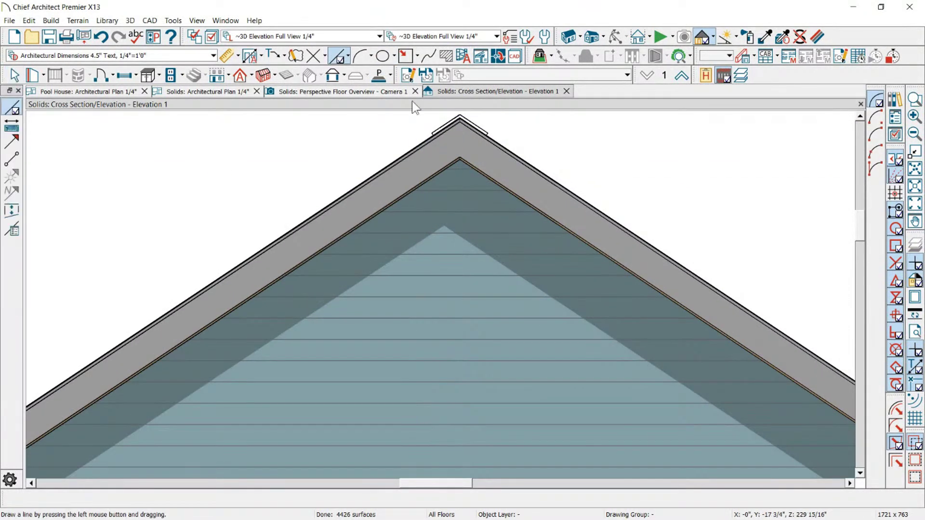
scroll(460, 158, up, 4)
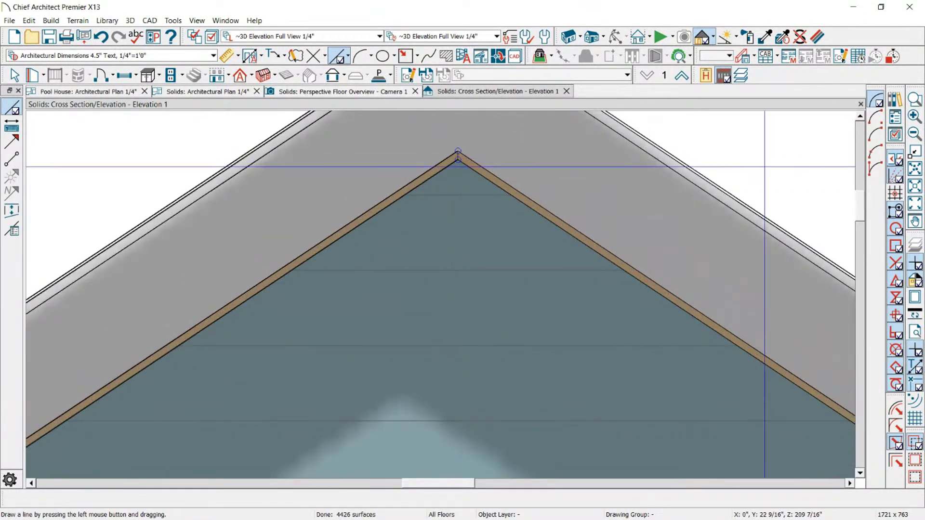
click(714, 37)
click(723, 51)
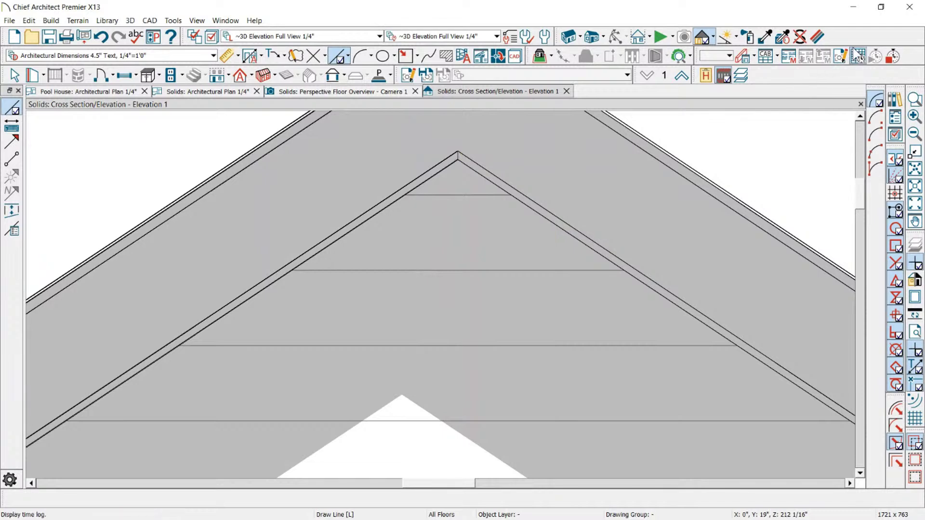
click(841, 56)
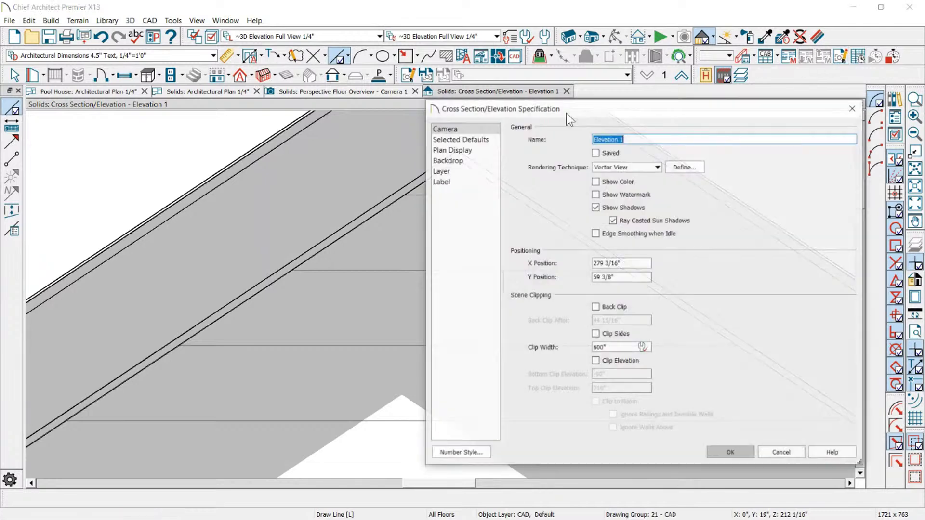
click(608, 208)
click(731, 453)
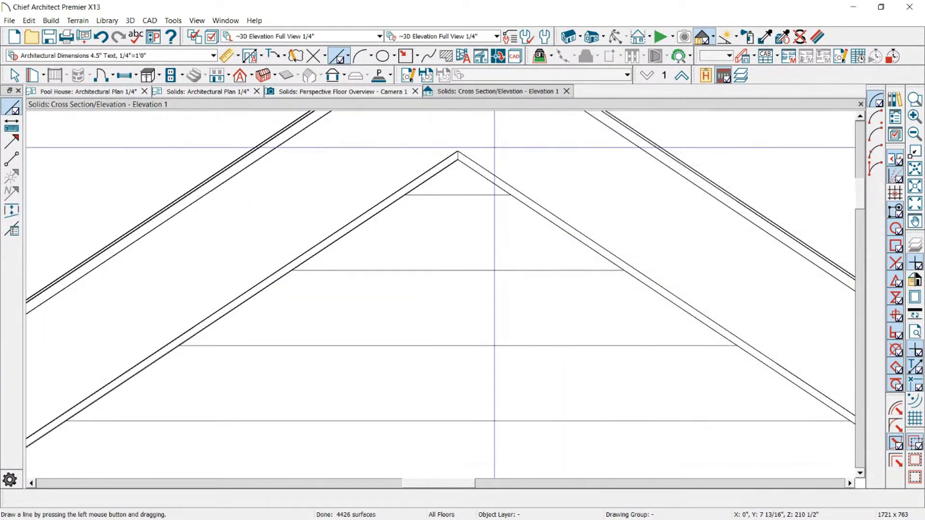
Step: Draw a CAD line down from the inner roof peak and make it parallel to the right roof slope's underside
mouse_move(459, 152)
mouse_down()
mouse_move(462, 250)
mouse_move(707, 287)
mouse_move(626, 315)
mouse_move(463, 219)
mouse_move(608, 294)
mouse_move(687, 275)
mouse_move(714, 293)
mouse_move(707, 316)
mouse_move(718, 300)
mouse_move(665, 355)
mouse_move(692, 332)
mouse_up()
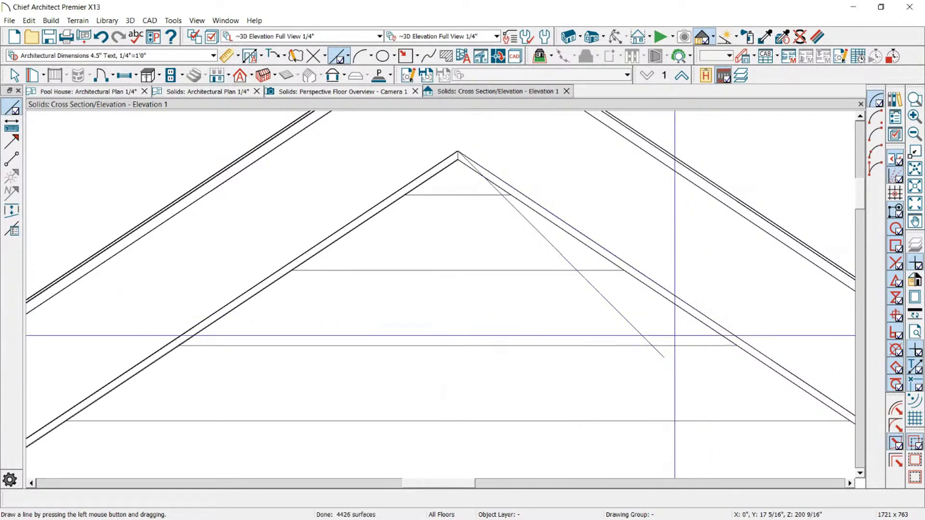
click(626, 319)
scroll(529, 258, down, 1)
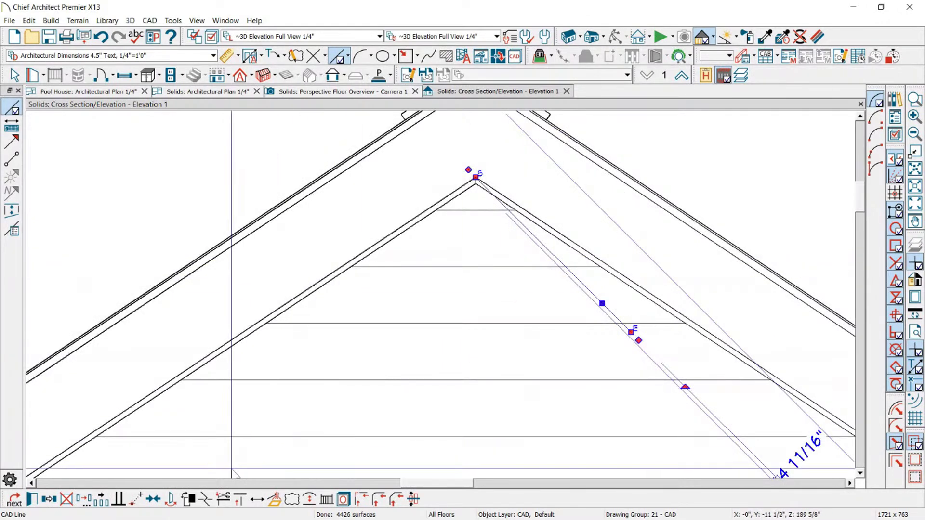
click(120, 500)
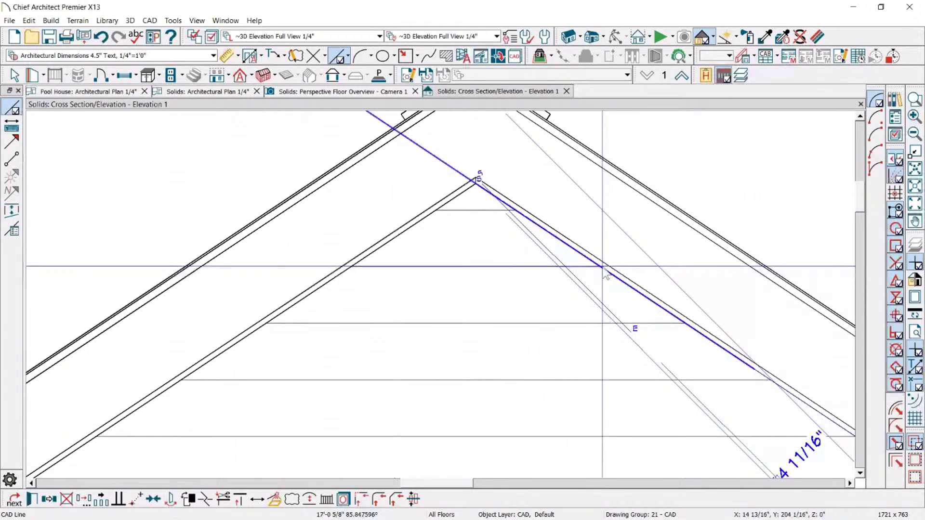
Step: Move the parallel line point to point so its start sits on the inner roof peak, then deselect it
scroll(455, 154, up, 1)
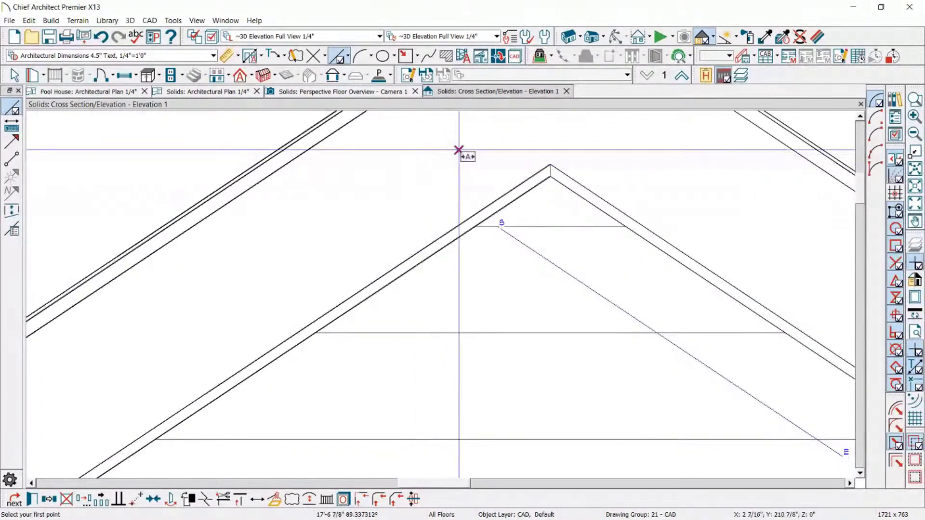
click(499, 228)
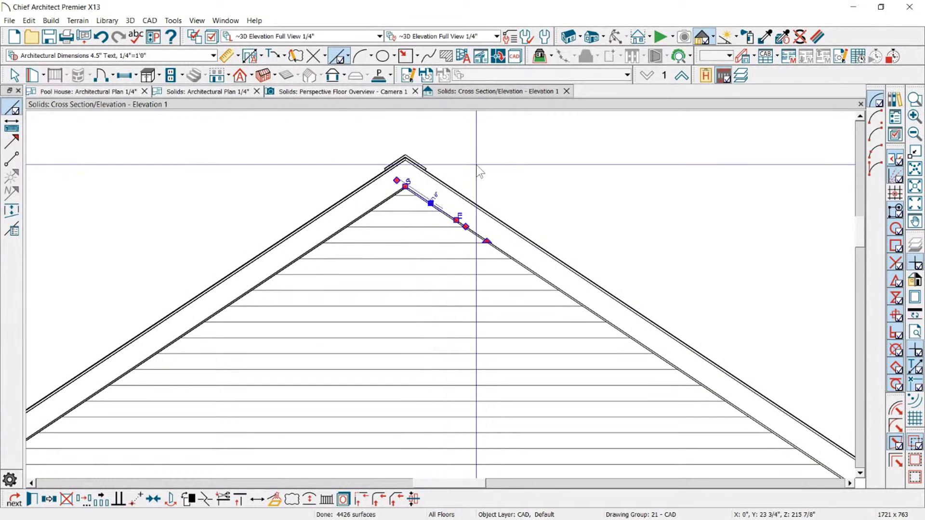
scroll(550, 190, down, 2)
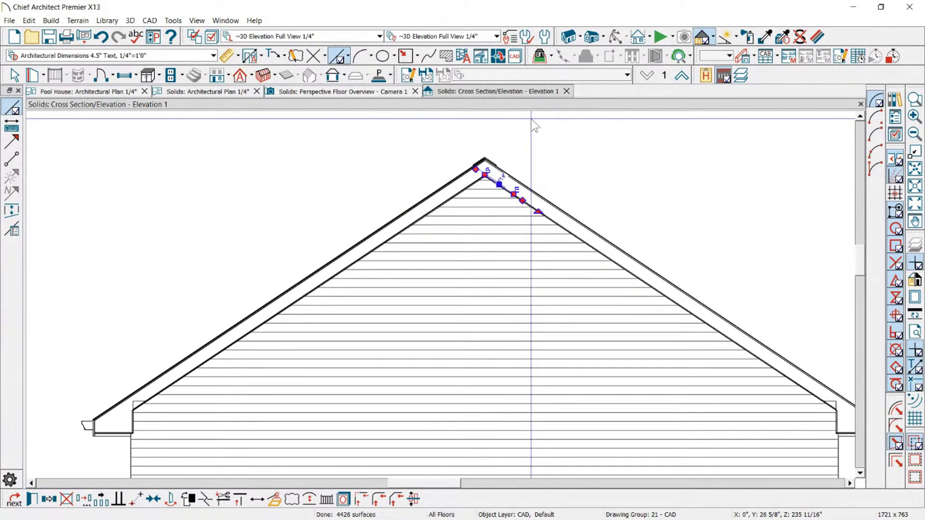
key(Escape)
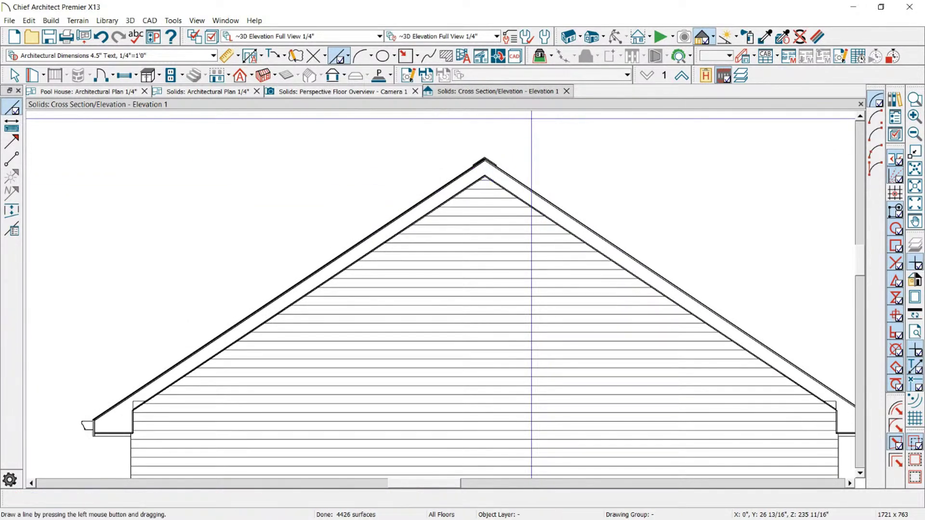
Step: Create a CAD detail from the gable cross section view
scroll(485, 123, down, 2)
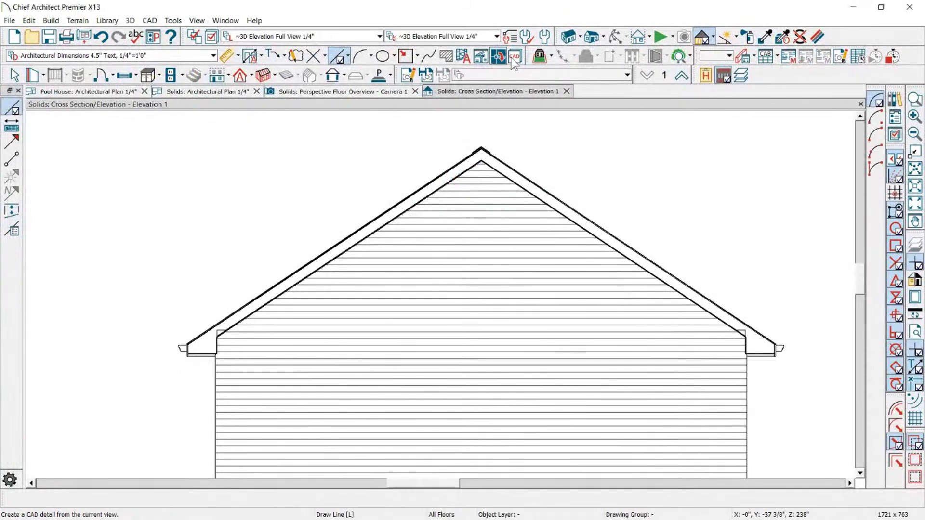
click(514, 58)
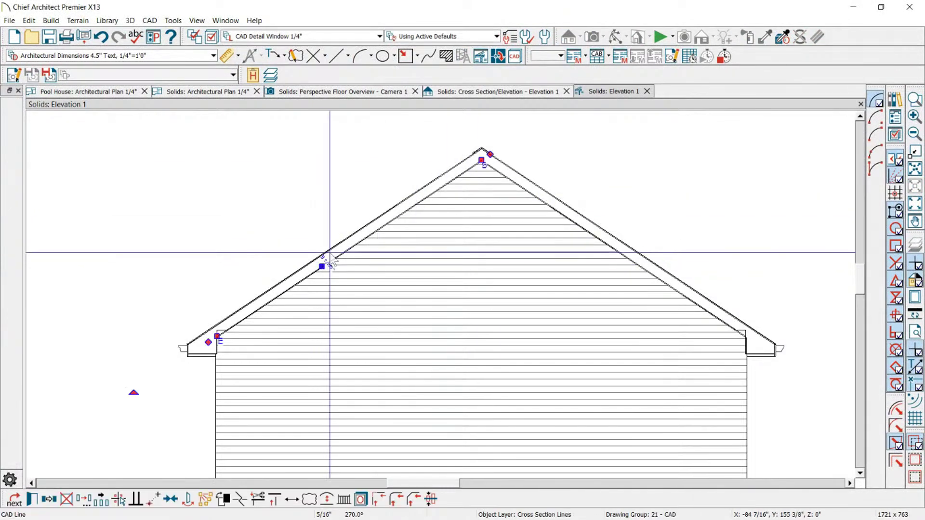
Step: Deselect the line and close the CAD detail to return to the gable cross section view
click(418, 195)
click(536, 149)
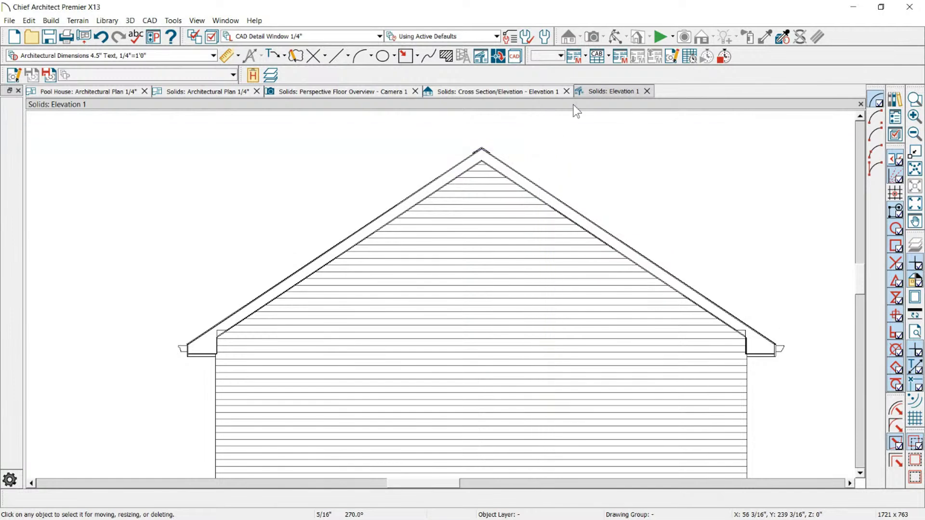
click(647, 92)
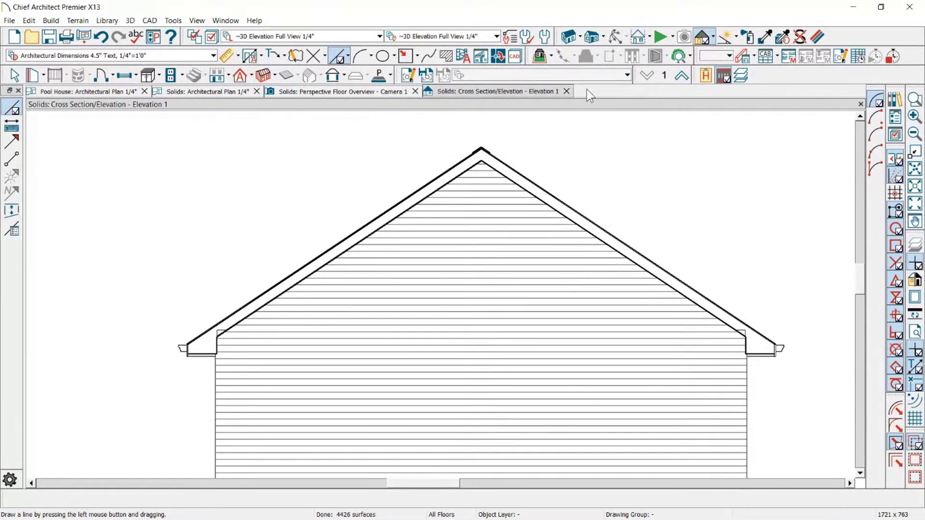
scroll(449, 155, down, 3)
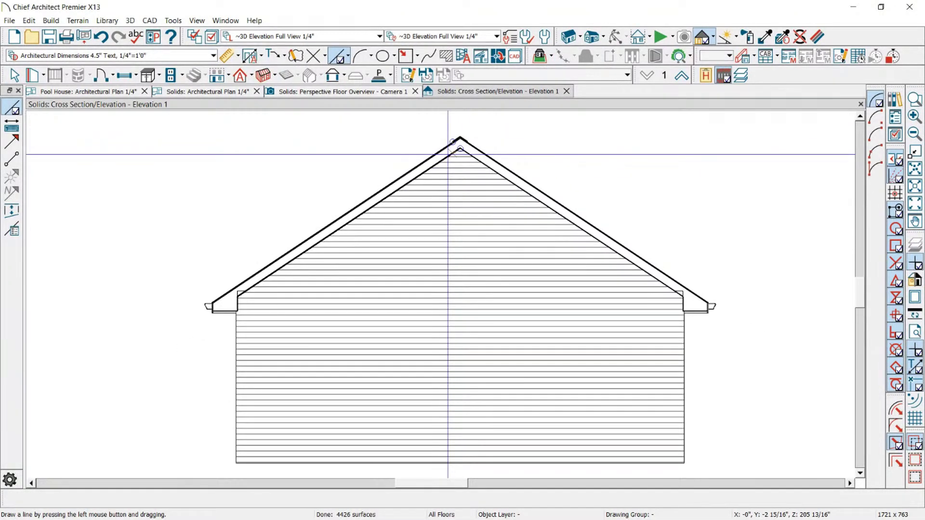
click(391, 76)
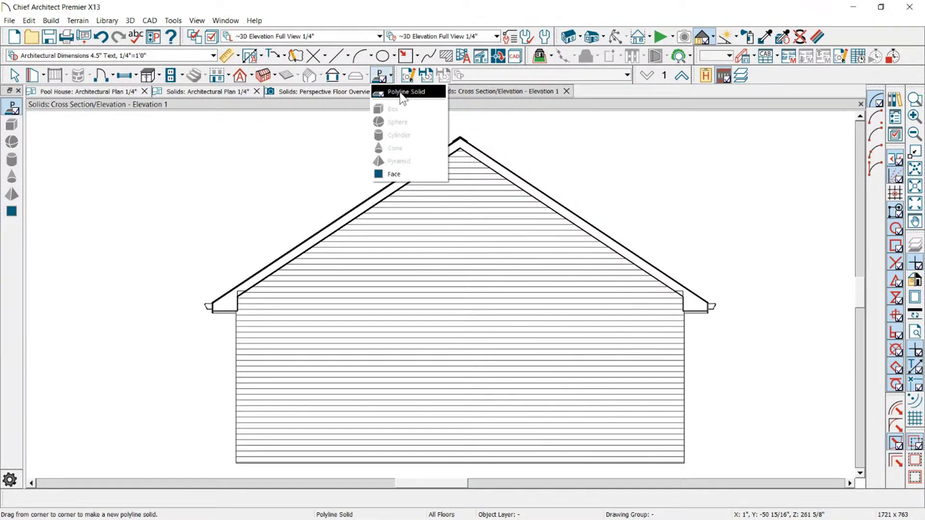
click(361, 76)
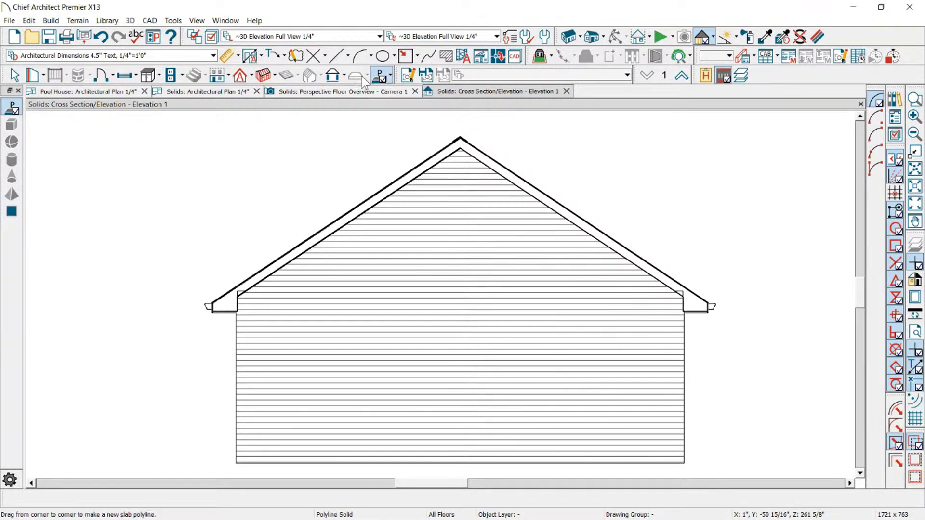
click(390, 76)
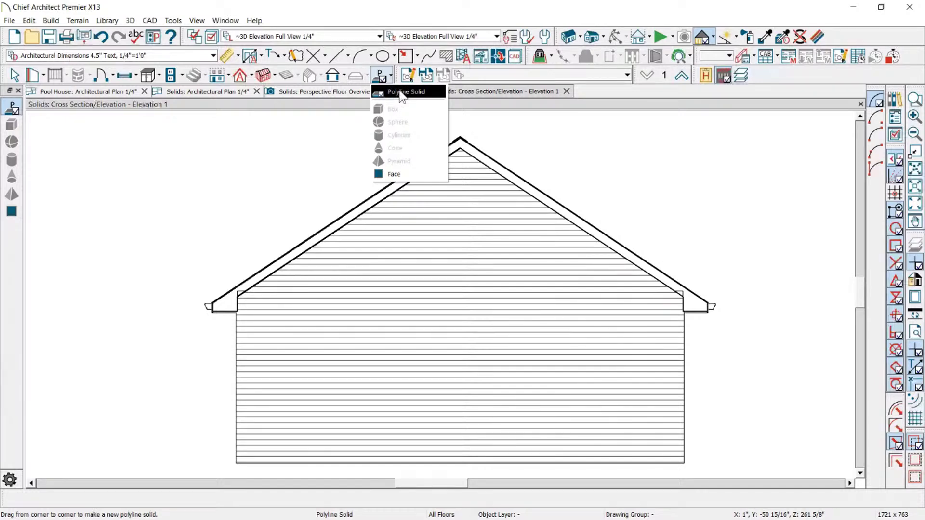
Step: Draw a rectangular polyline across the gable for the tie beam, about 237" long and 8" high
key(l)
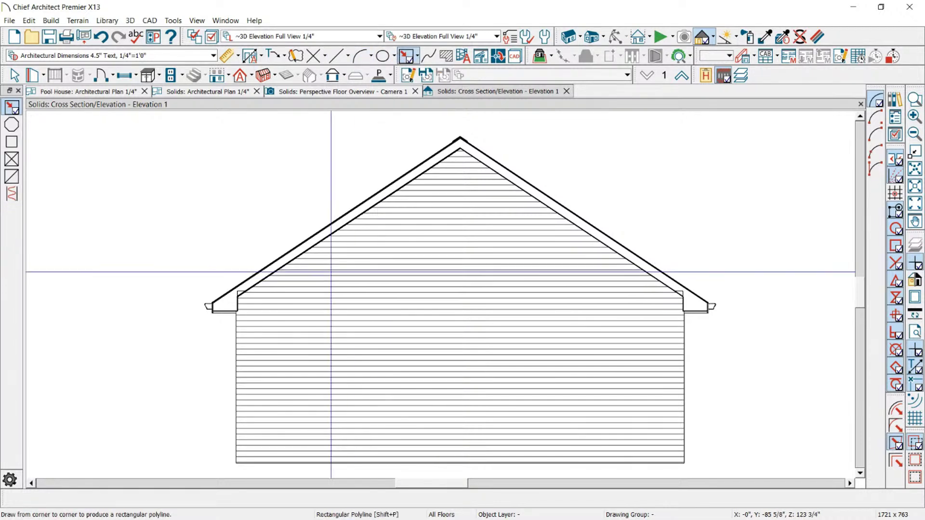
mouse_move(304, 253)
mouse_down()
mouse_move(533, 278)
mouse_move(630, 279)
mouse_move(630, 255)
mouse_move(618, 293)
mouse_move(630, 259)
mouse_move(554, 277)
mouse_move(641, 281)
mouse_up()
key(Tab)
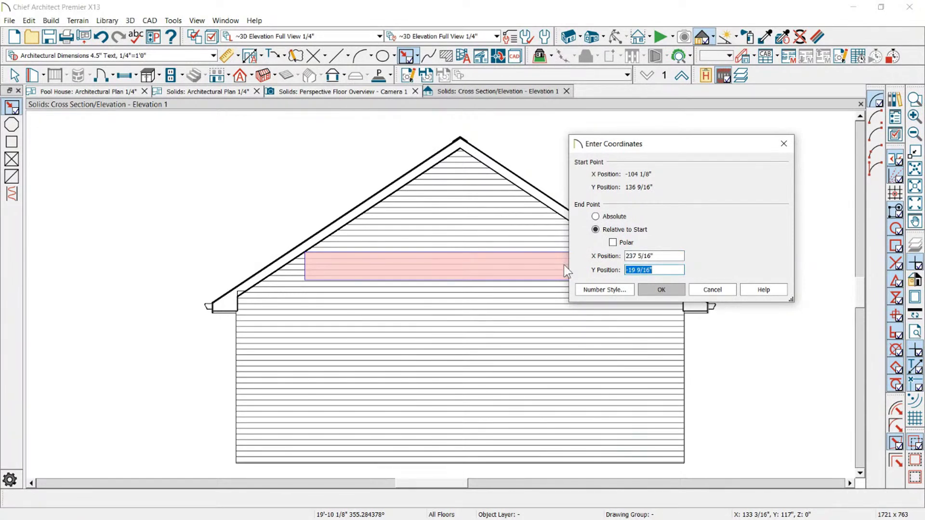
text(8)
key(Return)
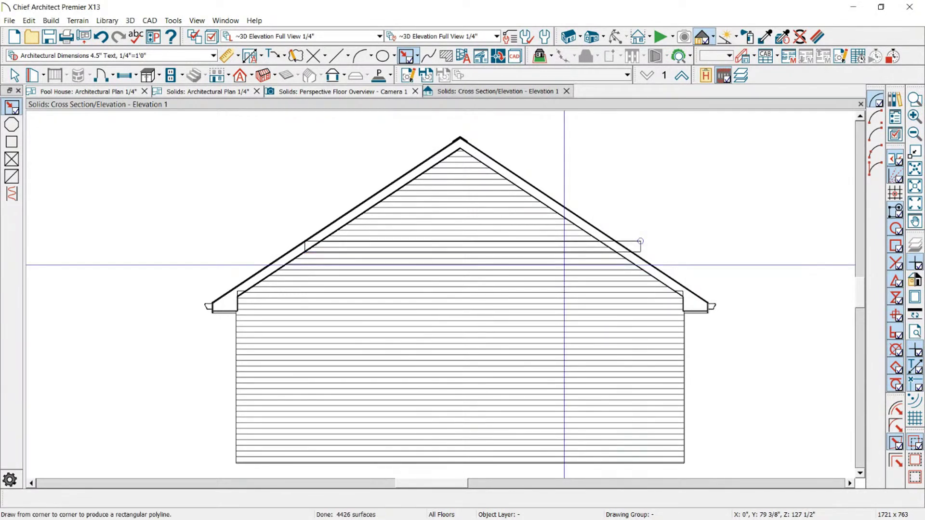
Step: Slant the right end of the tie beam polyline and make it parallel to the right roof slope's underside
scroll(564, 264, up, 3)
right_click(654, 225)
right_click(651, 228)
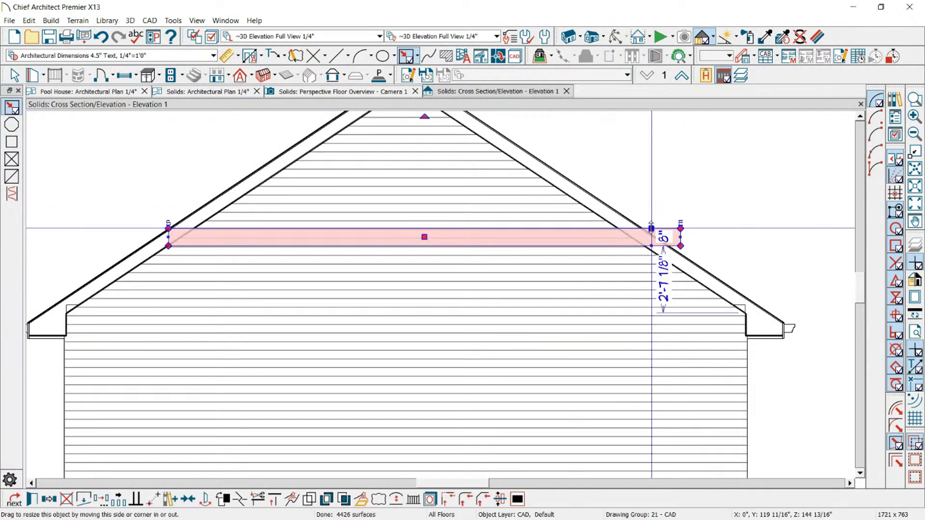
scroll(634, 228, up, 2)
scroll(645, 231, up, 2)
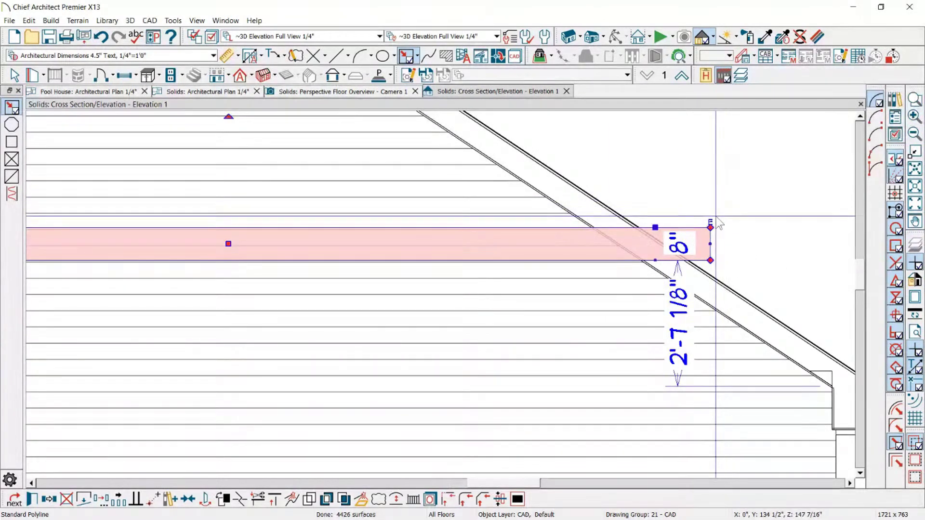
drag(711, 227, 690, 243)
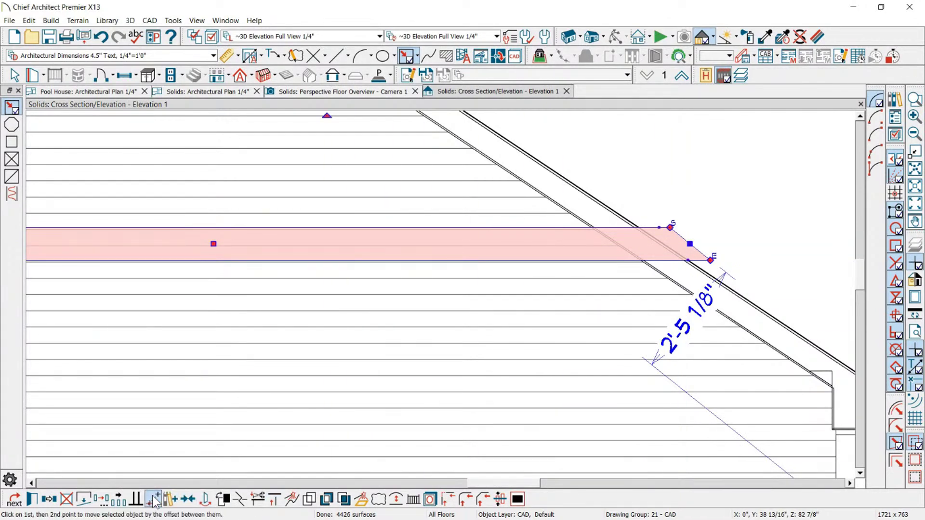
click(135, 500)
click(668, 281)
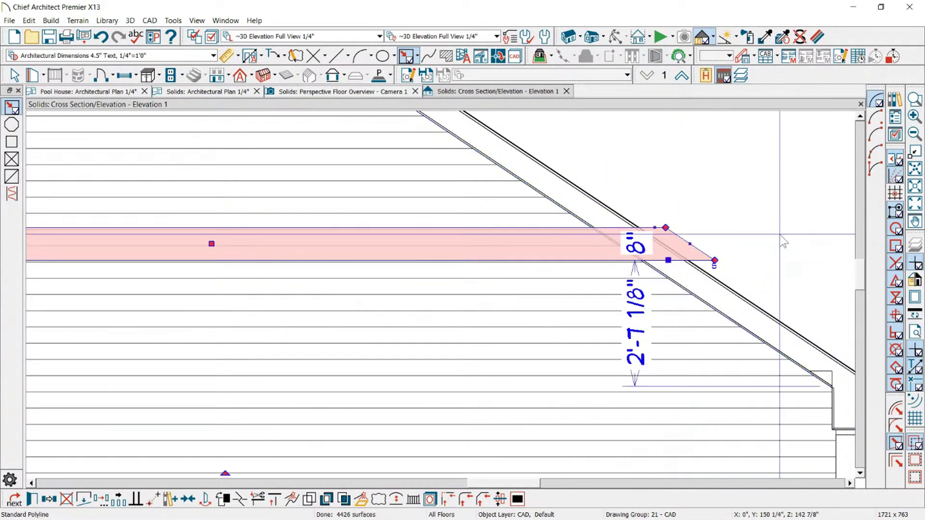
Step: Move the tie beam polyline's angled right end inward onto the underside line of the right roof slope
scroll(765, 258, down, 2)
scroll(721, 228, up, 2)
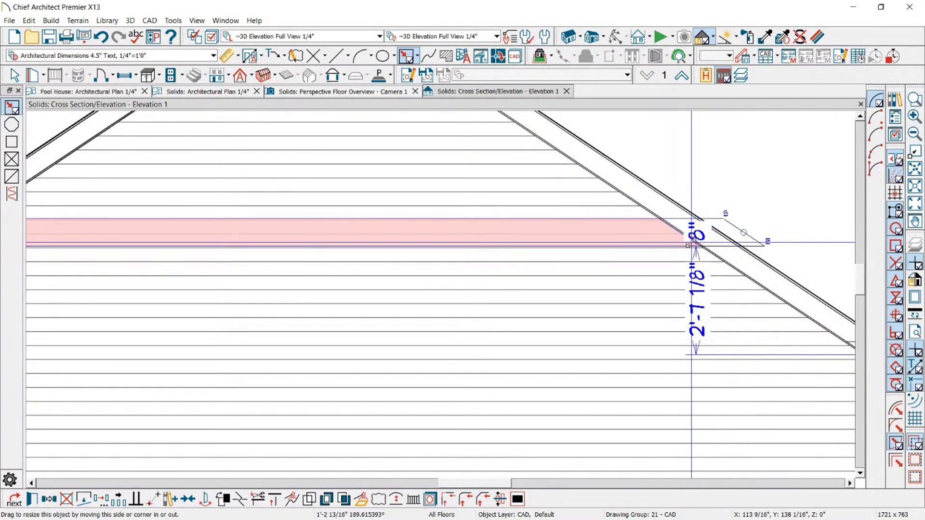
scroll(696, 244, up, 3)
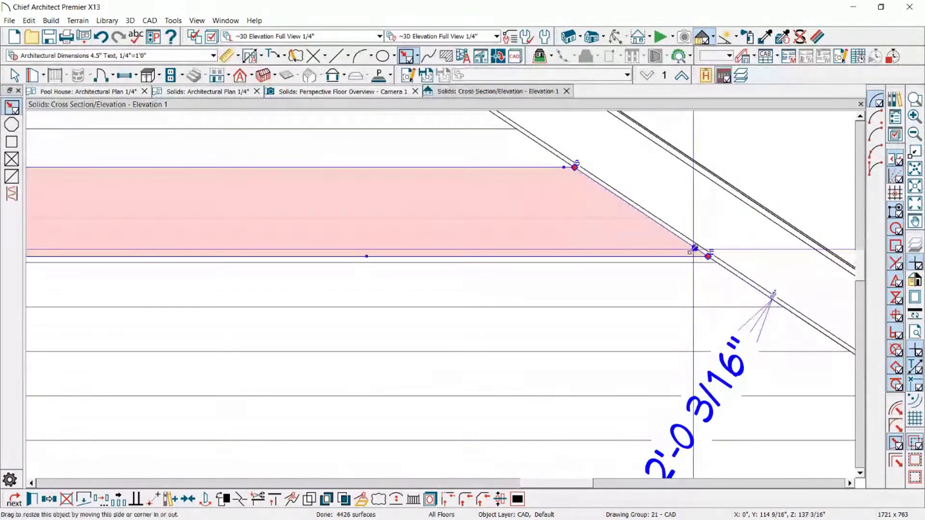
scroll(704, 248, down, 3)
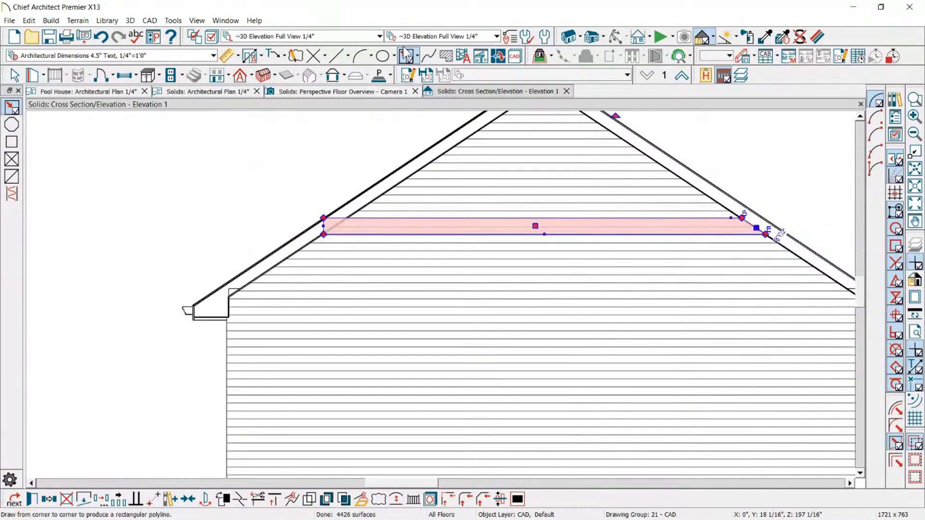
Step: Draw a polyline solid below the tie beam, slant its right end and make that end parallel to the roof slope
click(379, 75)
drag(406, 310, 687, 308)
click(715, 310)
click(709, 318)
click(705, 322)
click(136, 500)
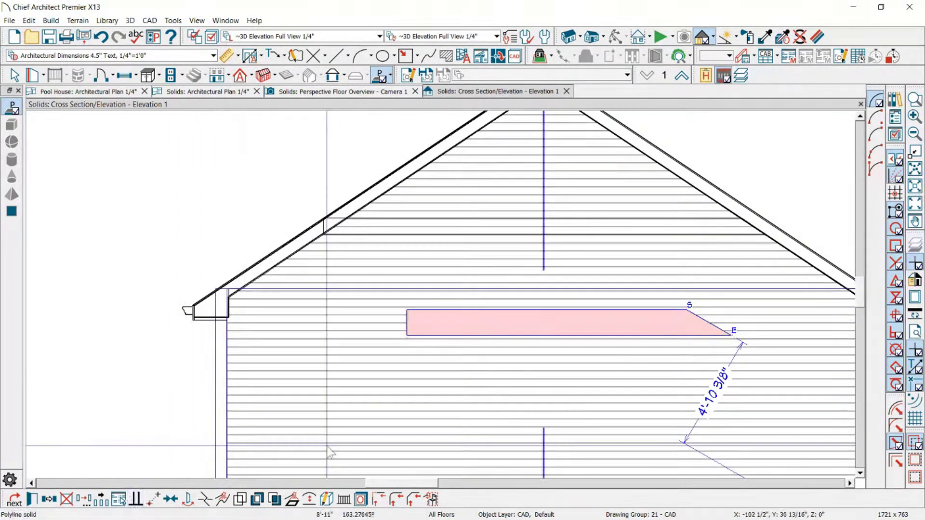
click(782, 252)
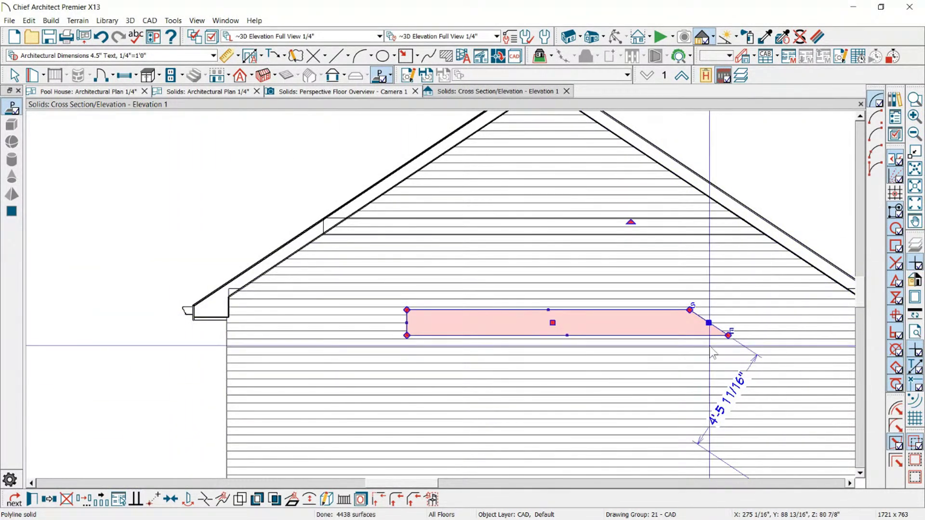
Step: Stretch the polyline solid's angled end out to the right eave, then delete the solid
scroll(707, 322, down, 2)
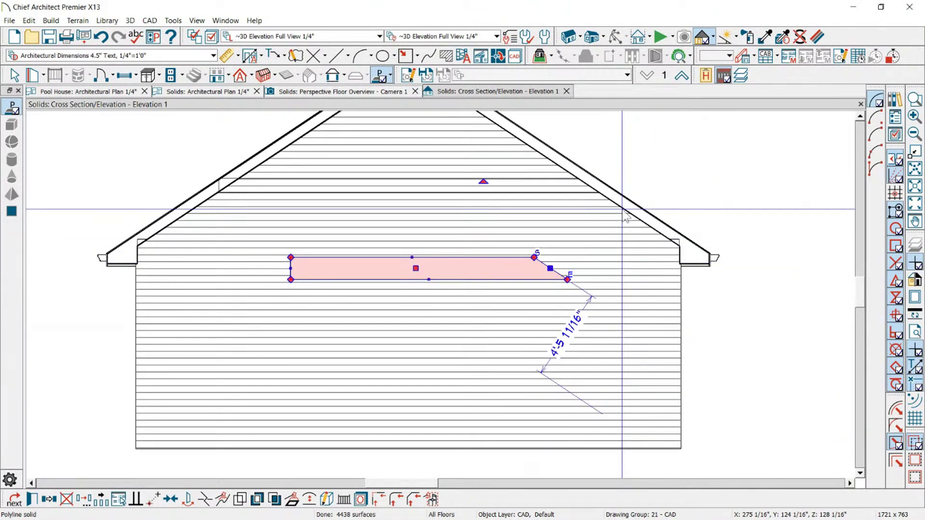
drag(550, 252, 705, 254)
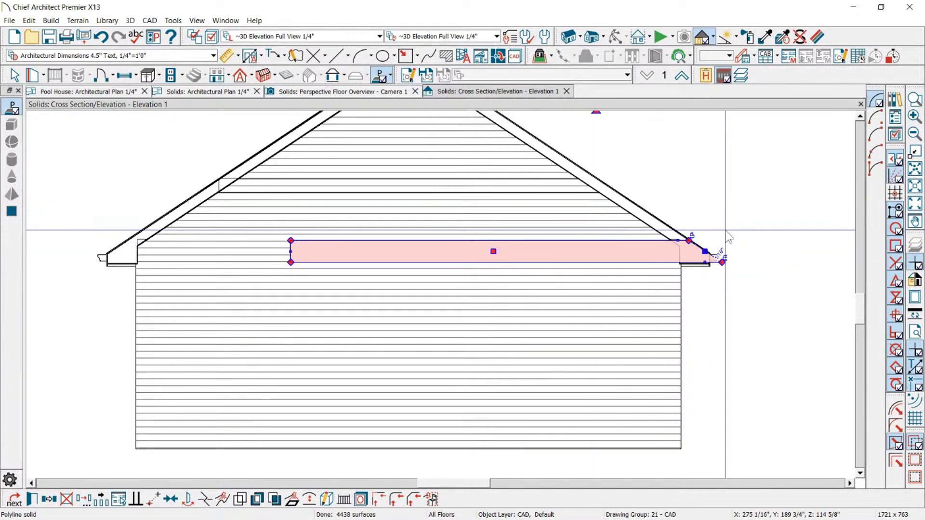
key(Delete)
Step: Angle the tie beam polyline's left end parallel to the left roof slope and align it with the roof's underside
scroll(713, 240, down, 1)
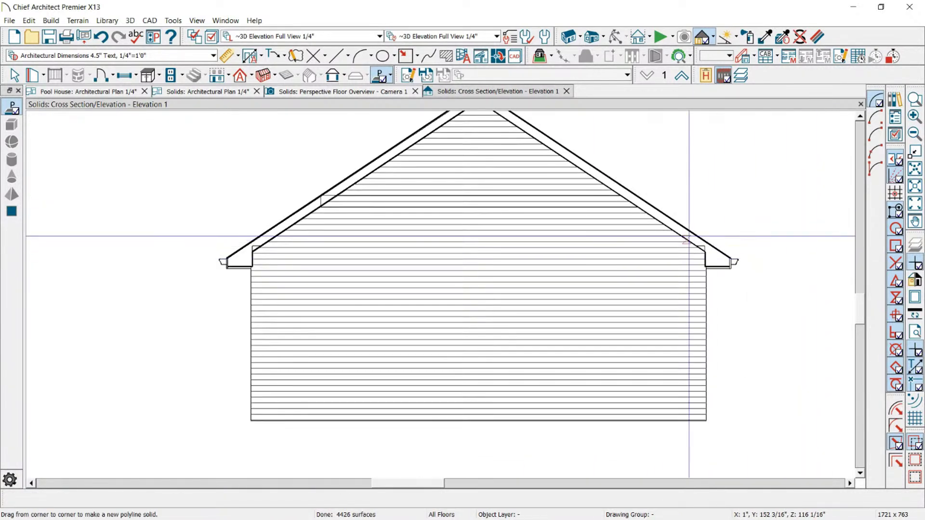
scroll(320, 159, up, 2)
scroll(275, 154, down, 1)
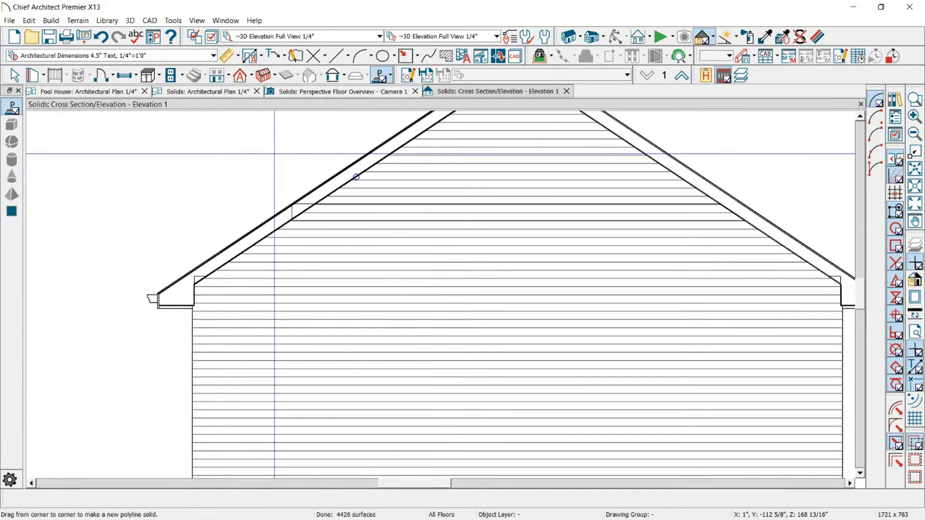
drag(310, 246, 410, 249)
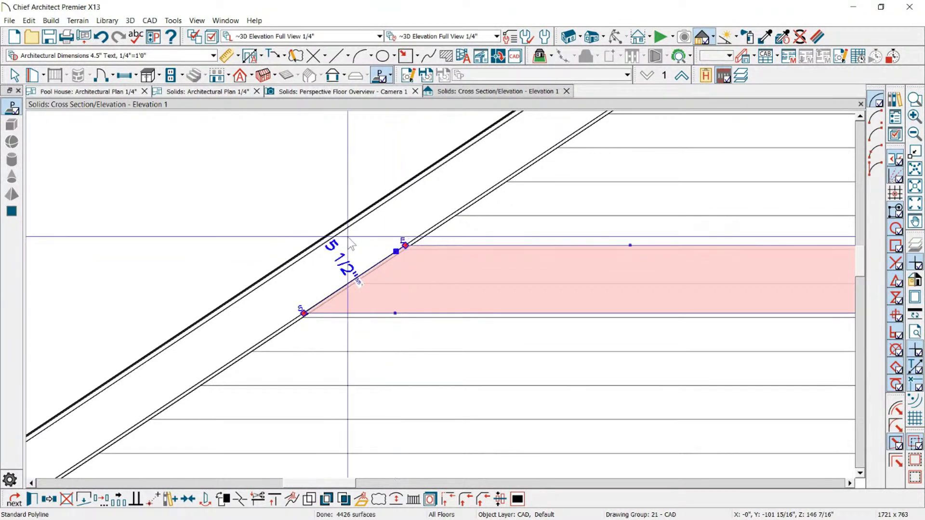
scroll(264, 326, down, 2)
scroll(264, 327, down, 2)
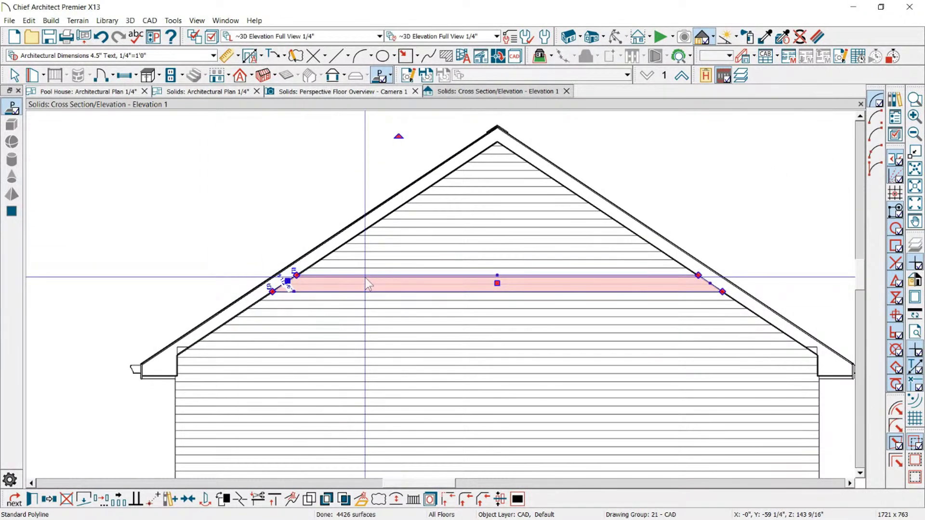
Step: Draw a narrow rectangular polyline for the king post from the tie beam's top edge up to the inner roof peak
scroll(491, 134, up, 2)
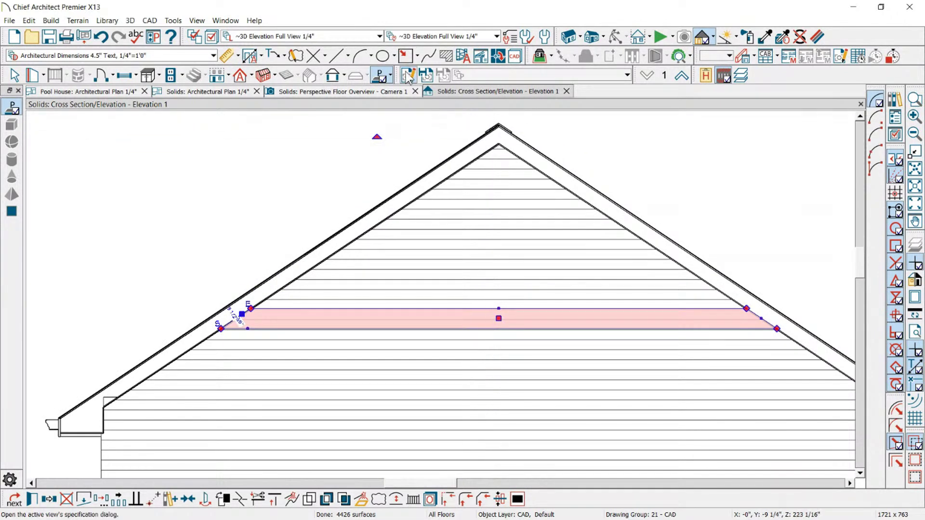
click(407, 61)
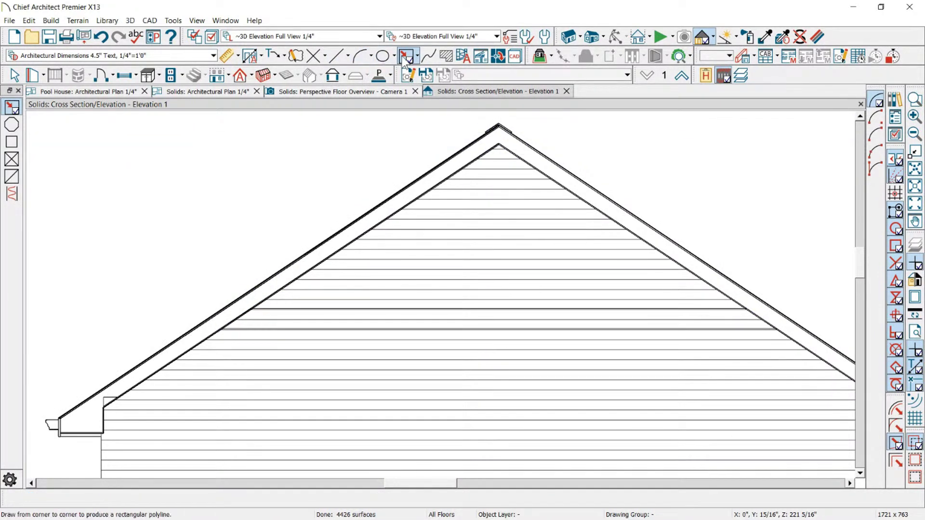
drag(477, 308, 499, 143)
scroll(502, 142, up, 2)
Step: Set the king post polyline's width to 8"
click(496, 171)
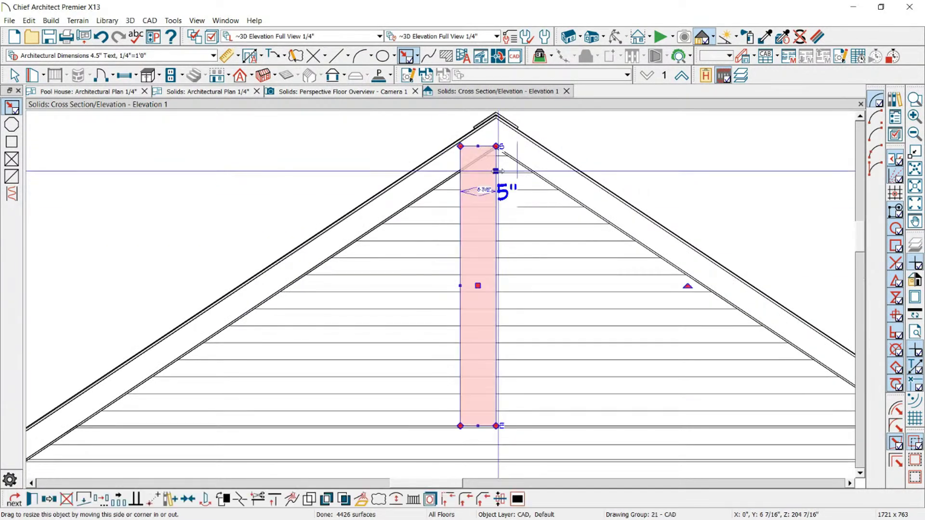
drag(495, 177, 488, 194)
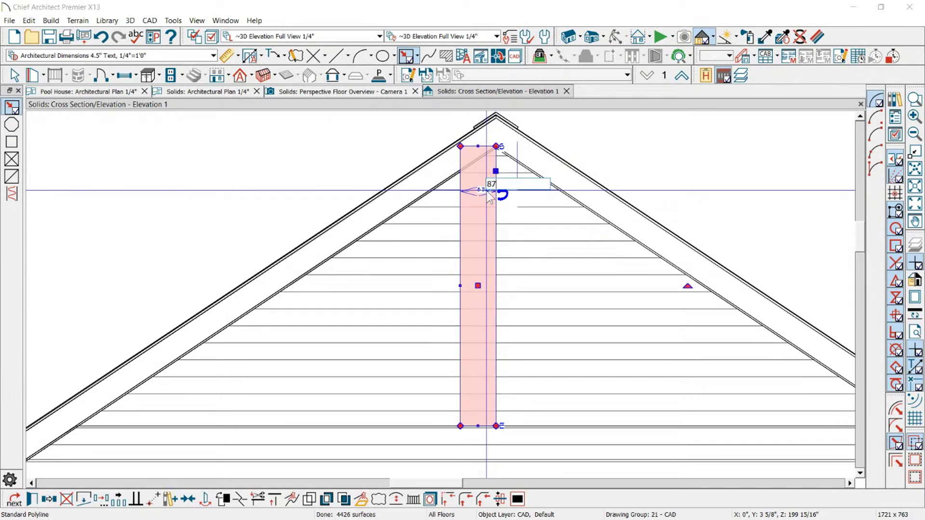
key(Return)
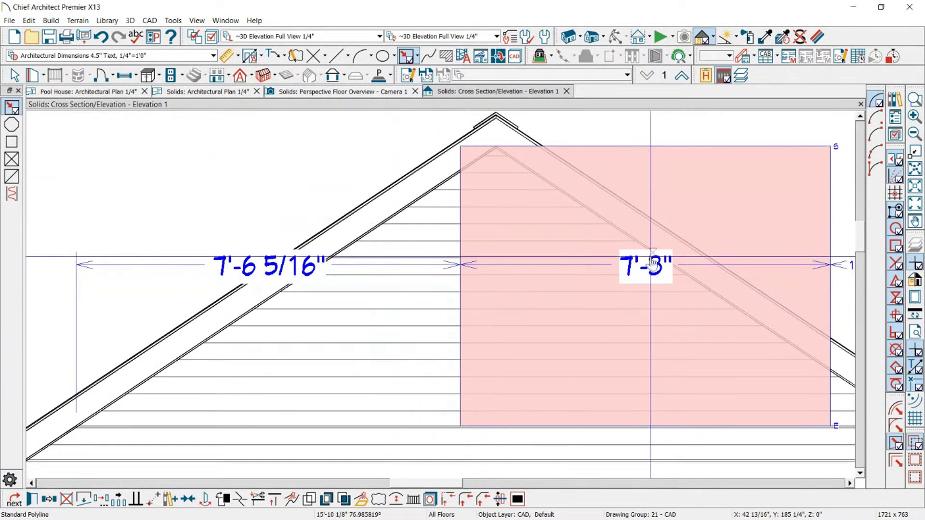
click(653, 264)
text(8)
key(Return)
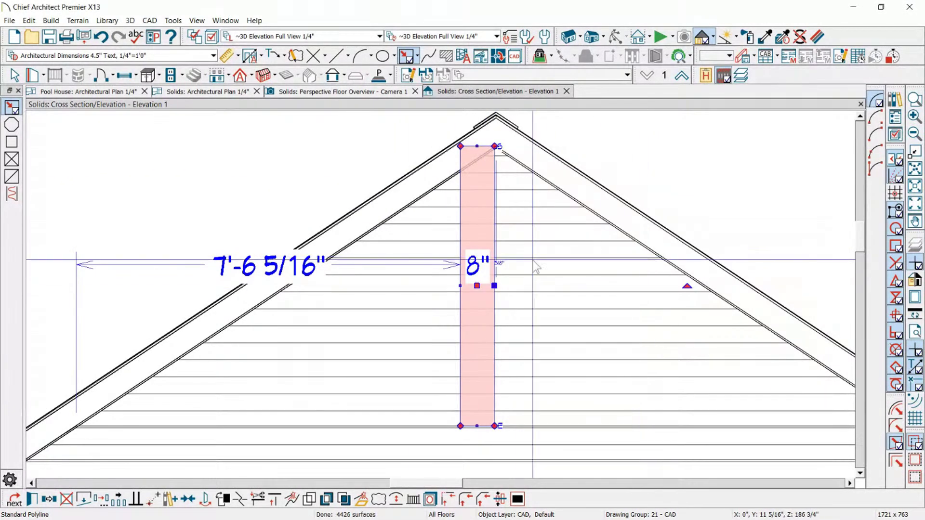
Step: Move the king post polyline point to point so the midpoint of its top edge sits on the inner roof peak
scroll(485, 127, up, 3)
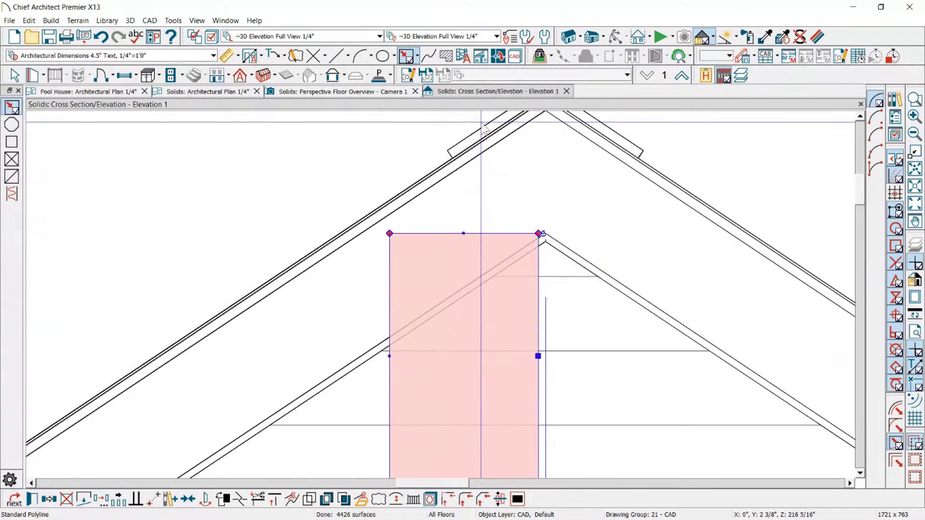
click(463, 233)
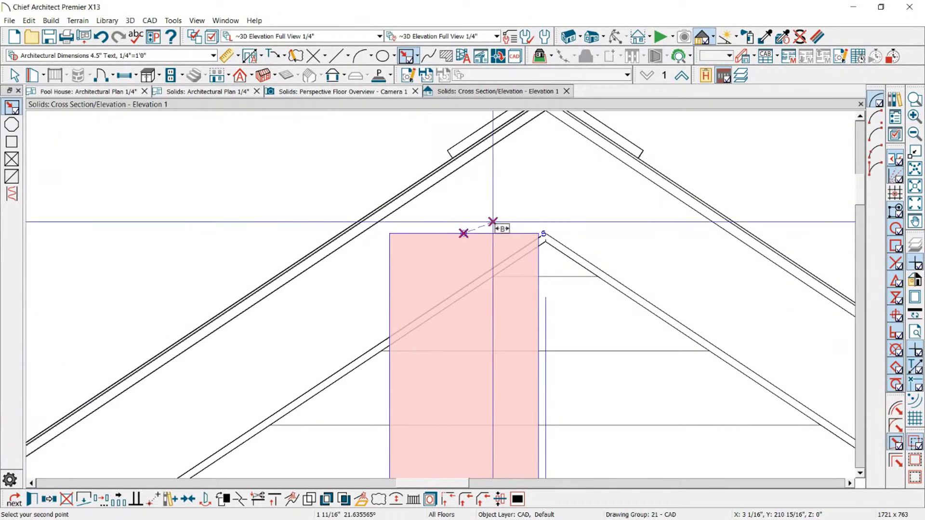
click(544, 234)
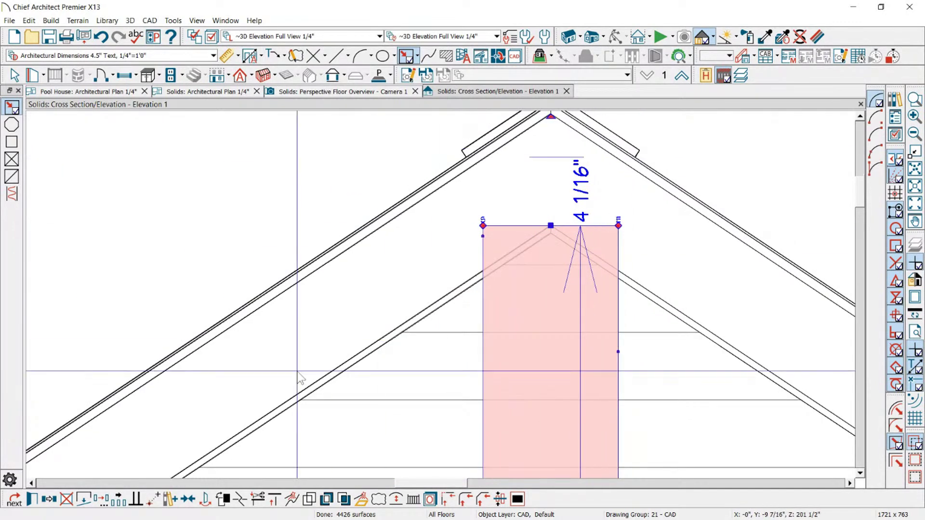
key(Escape)
Step: Shape the king post polyline's top into a point by lowering both upper corners onto the inner roof slopes
scroll(605, 196, up, 2)
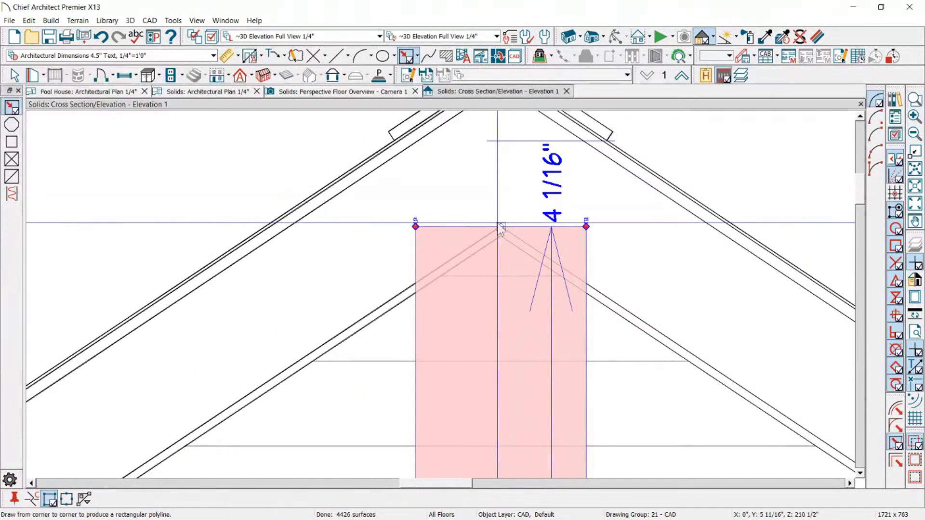
click(586, 227)
drag(586, 226, 586, 281)
drag(415, 227, 415, 225)
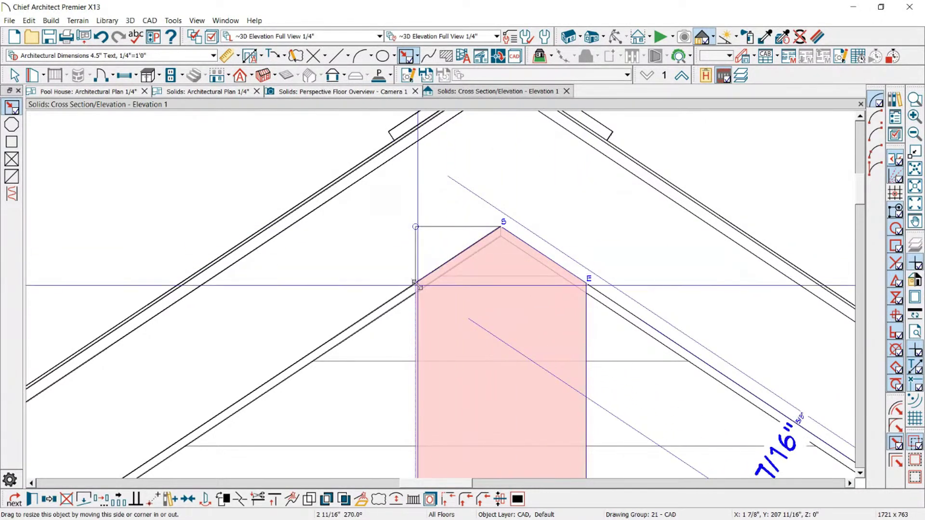
Step: Draw a diagonal CAD line from the king post's lower right corner up to the underside of the right roof slope
scroll(491, 284, down, 4)
scroll(491, 284, up, 4)
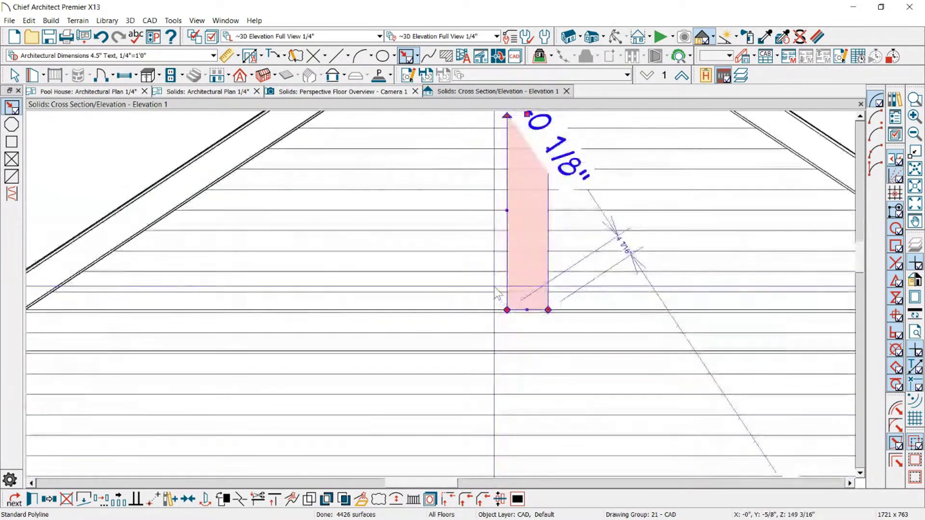
scroll(492, 367, down, 4)
scroll(492, 367, down, 2)
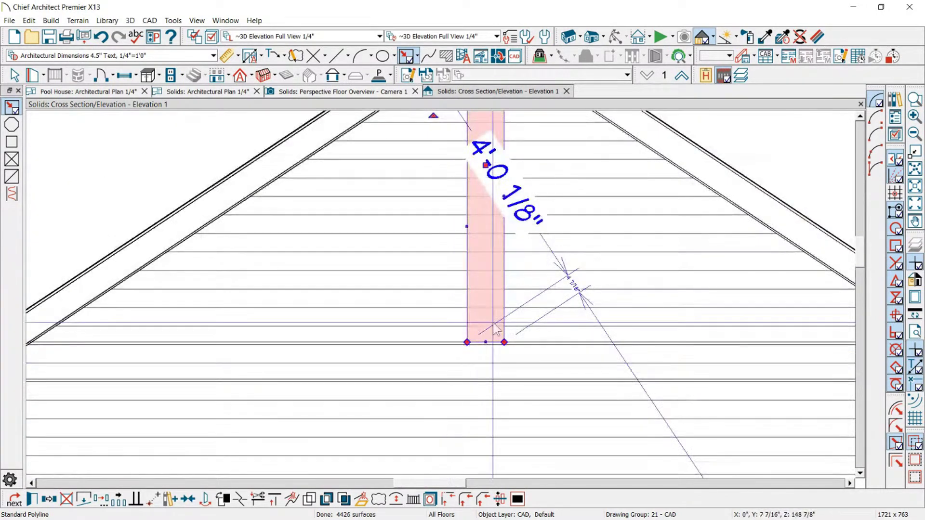
scroll(404, 346, down, 1)
scroll(561, 236, up, 1)
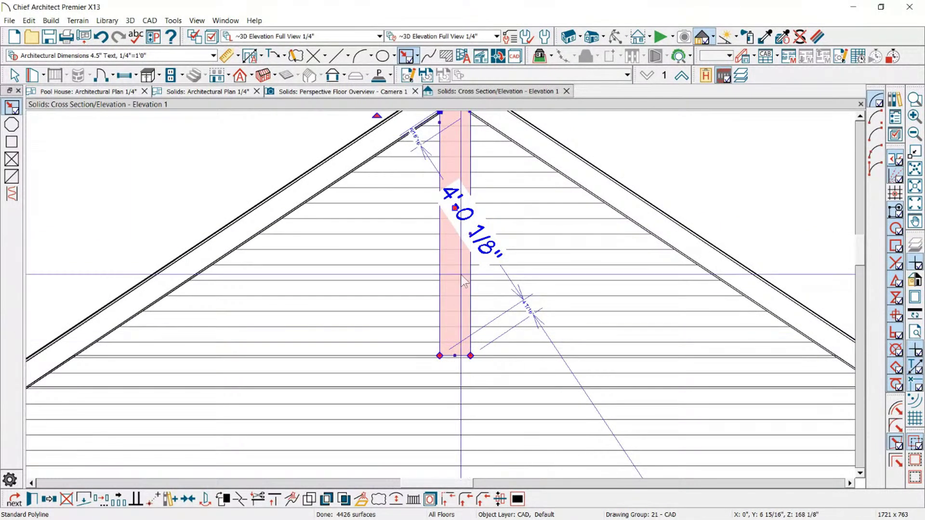
click(338, 56)
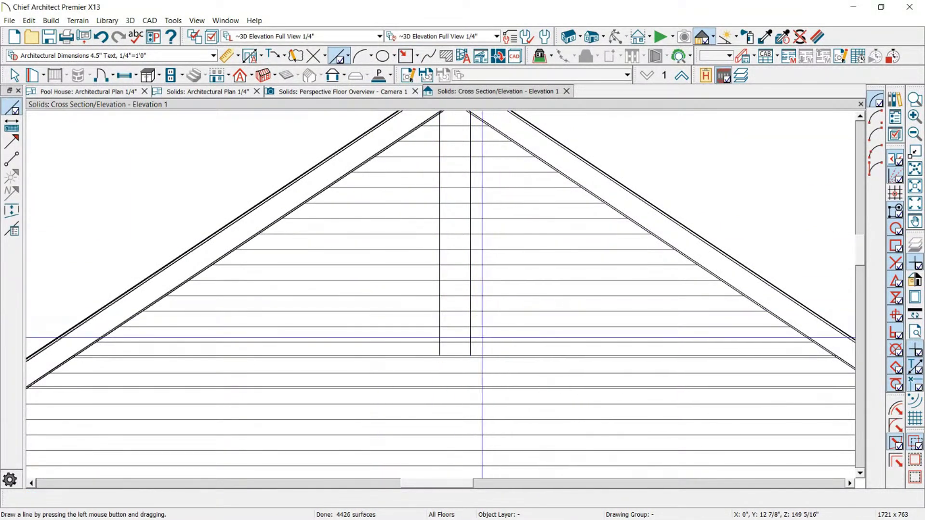
mouse_move(471, 355)
mouse_down()
mouse_move(526, 286)
mouse_move(619, 220)
mouse_move(663, 239)
mouse_move(651, 217)
mouse_move(665, 243)
mouse_up()
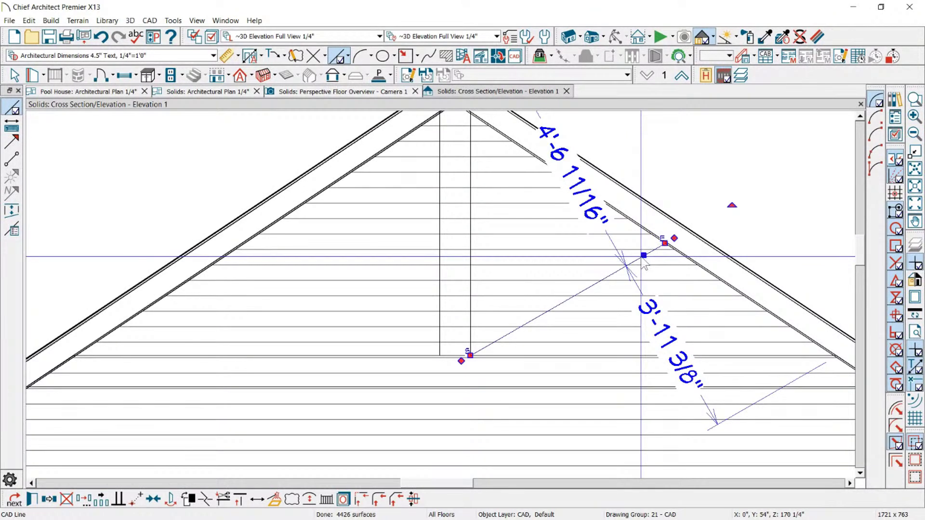
Step: Move the diagonal line upward, parallel to itself, above the king post's lower right corner
scroll(572, 326, up, 1)
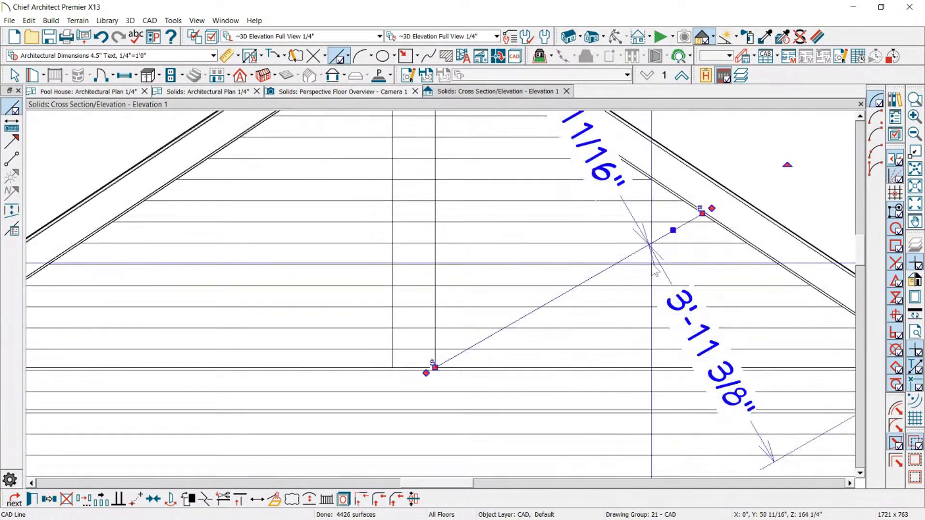
drag(674, 231, 665, 207)
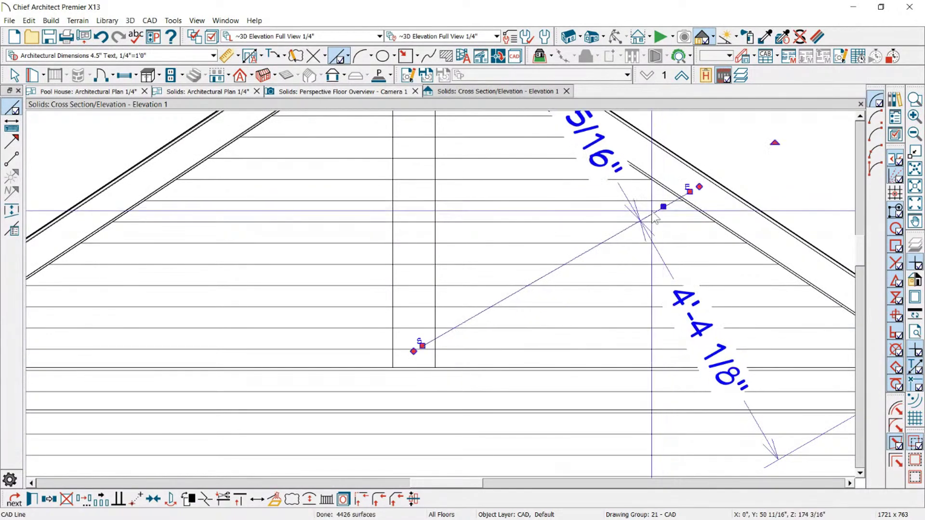
scroll(418, 369, up, 1)
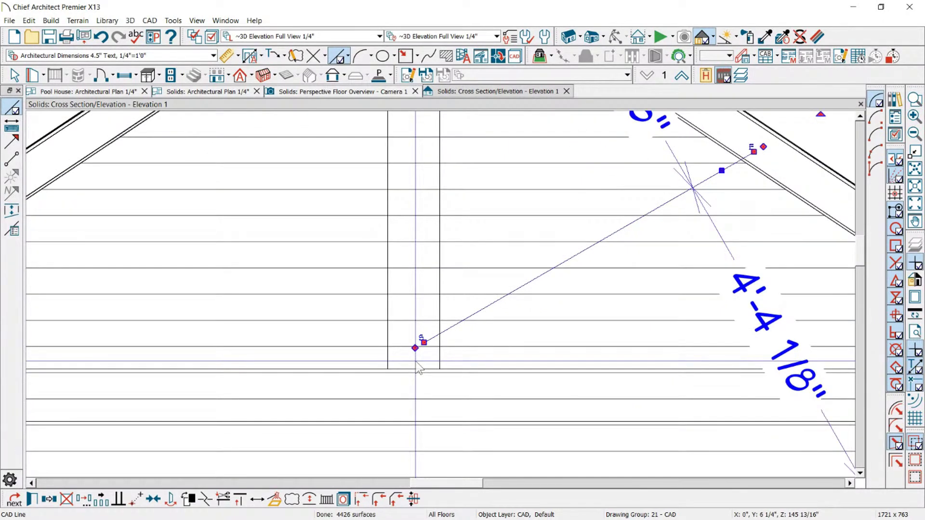
scroll(418, 368, down, 1)
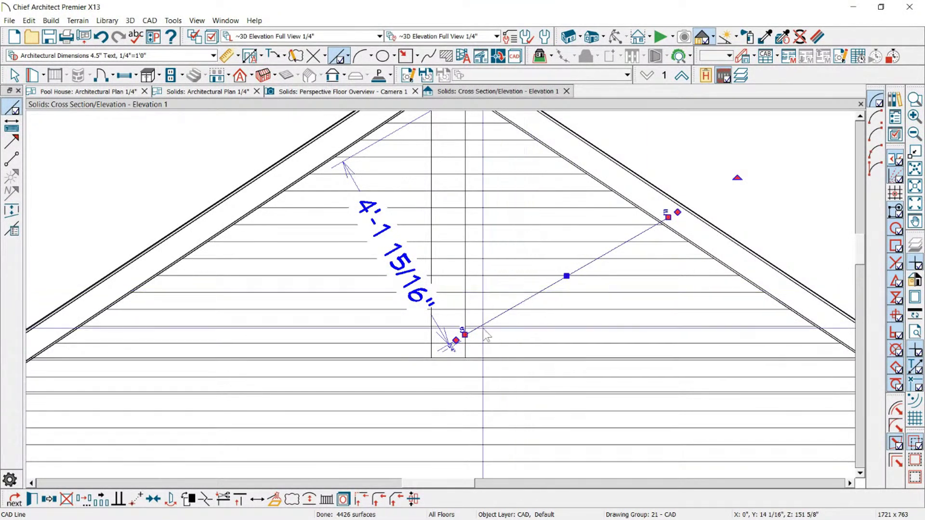
Step: Adjust the diagonal line's position and ends to meet the king post's right edge and the right roof slope's underside
scroll(466, 338, up, 1)
drag(604, 250, 606, 261)
scroll(504, 320, up, 7)
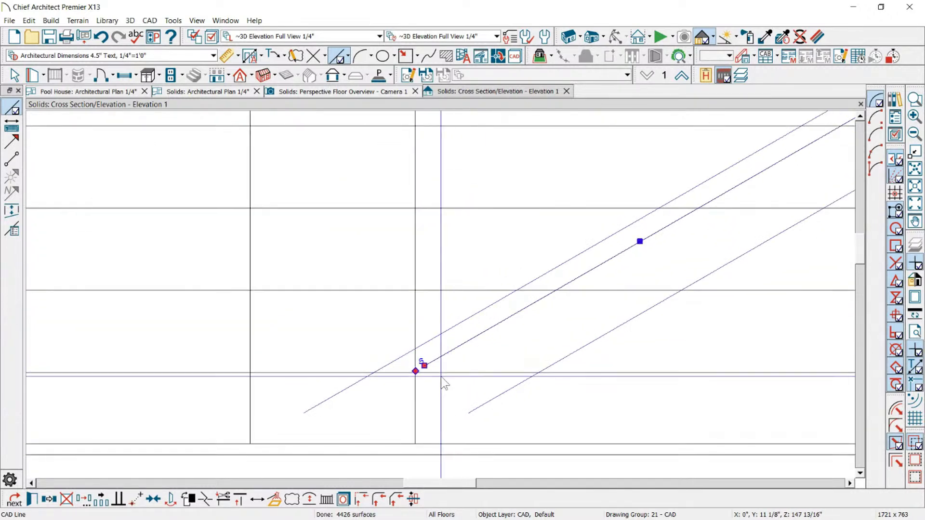
mouse_move(426, 367)
mouse_down()
mouse_move(404, 375)
mouse_move(415, 372)
mouse_up()
scroll(316, 361, down, 3)
scroll(431, 386, down, 2)
scroll(694, 185, up, 3)
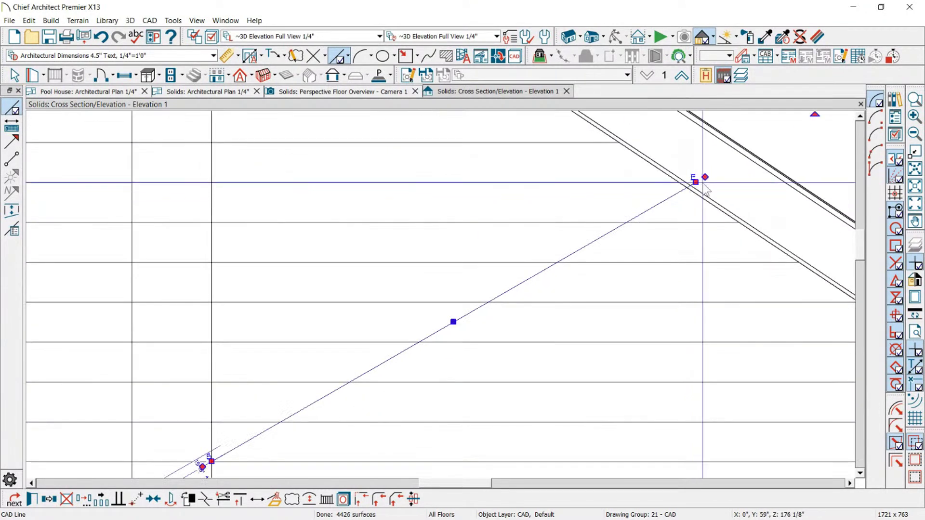
drag(684, 189, 692, 186)
scroll(700, 161, down, 2)
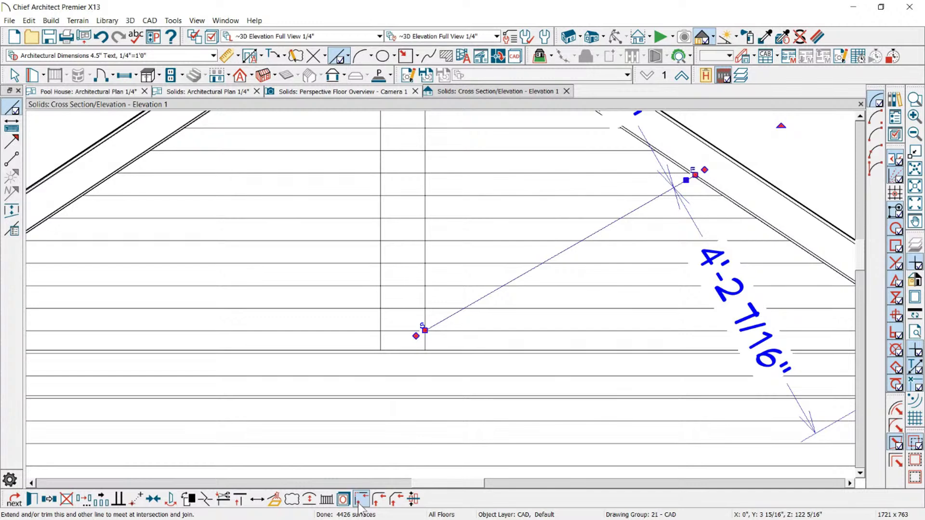
Step: Convert the diagonal line to an arc and bow it upward between the king post and the right roof slope
click(314, 502)
scroll(622, 275, down, 2)
drag(617, 261, 615, 256)
scroll(590, 284, up, 2)
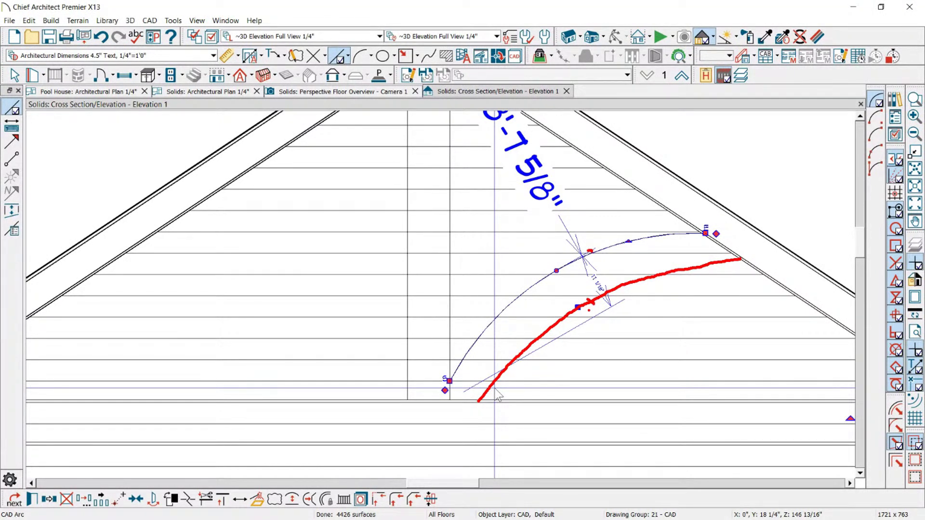
Step: Copy the brace arc and paste the copy in the same position
click(49, 502)
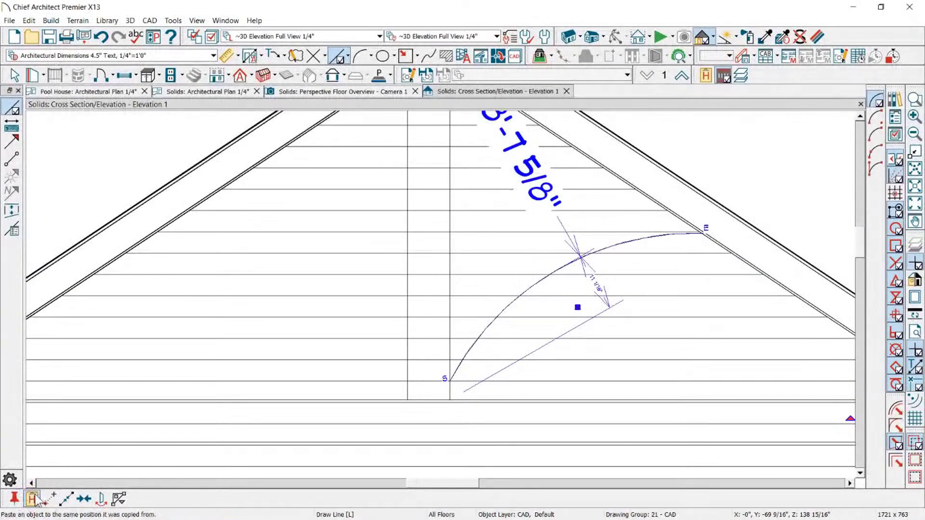
click(63, 478)
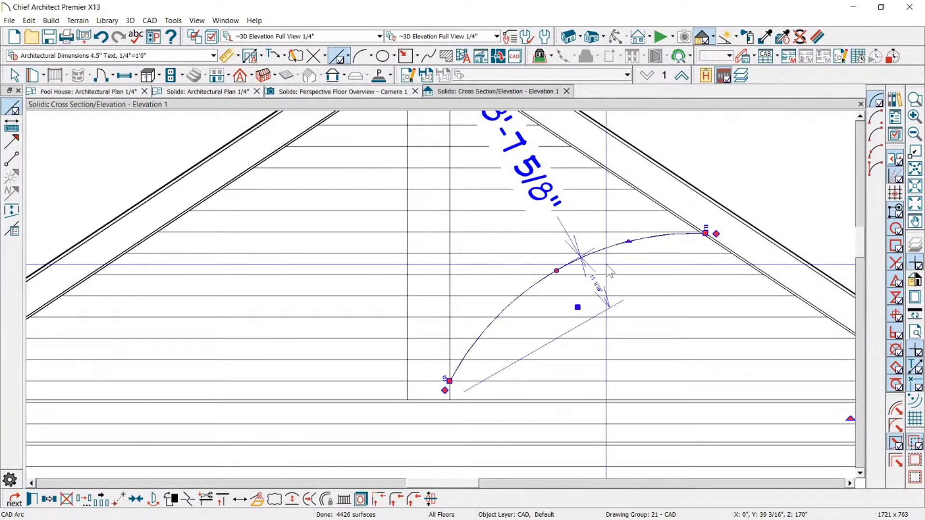
scroll(610, 272, up, 2)
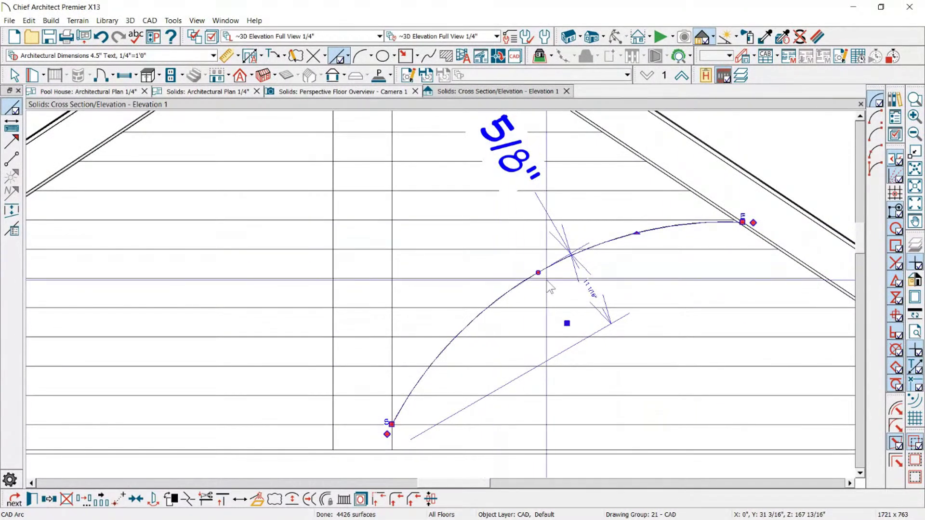
drag(538, 273, 618, 392)
mouse_move(549, 298)
mouse_down()
mouse_move(520, 248)
mouse_move(585, 384)
mouse_move(562, 393)
mouse_move(496, 248)
mouse_move(520, 345)
mouse_move(507, 284)
mouse_move(523, 328)
mouse_up()
key(Tab)
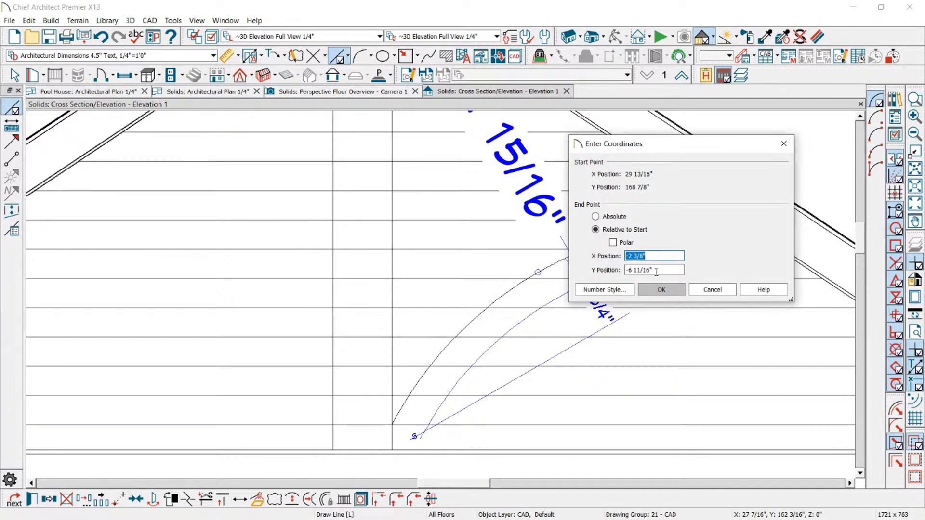
click(712, 290)
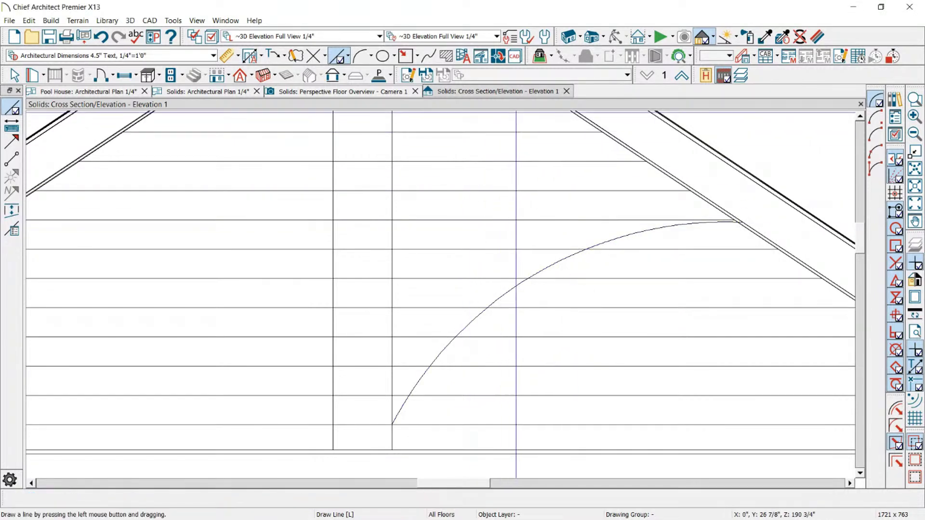
Step: Draw a small rectangular polyline from the arc's midpoint and set its height to 8"
click(403, 55)
scroll(482, 275, up, 2)
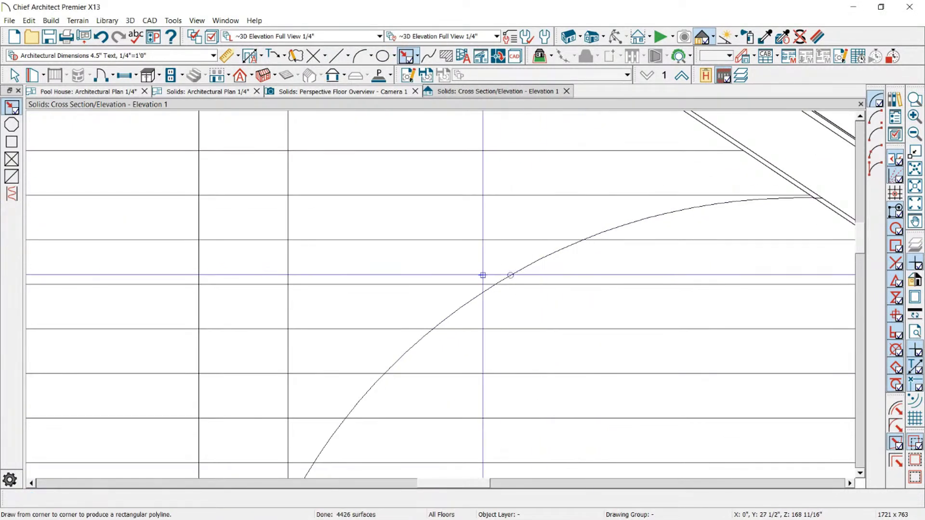
drag(510, 276, 599, 326)
click(615, 289)
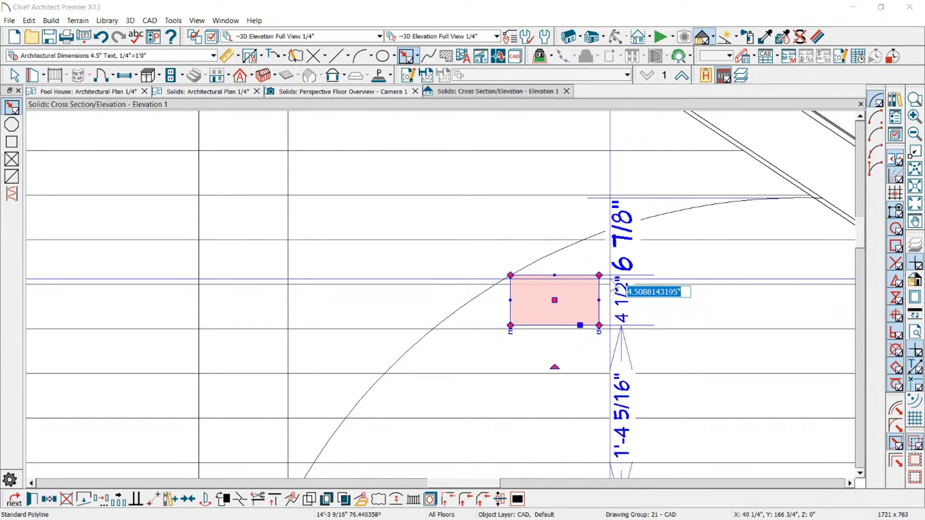
key(Return)
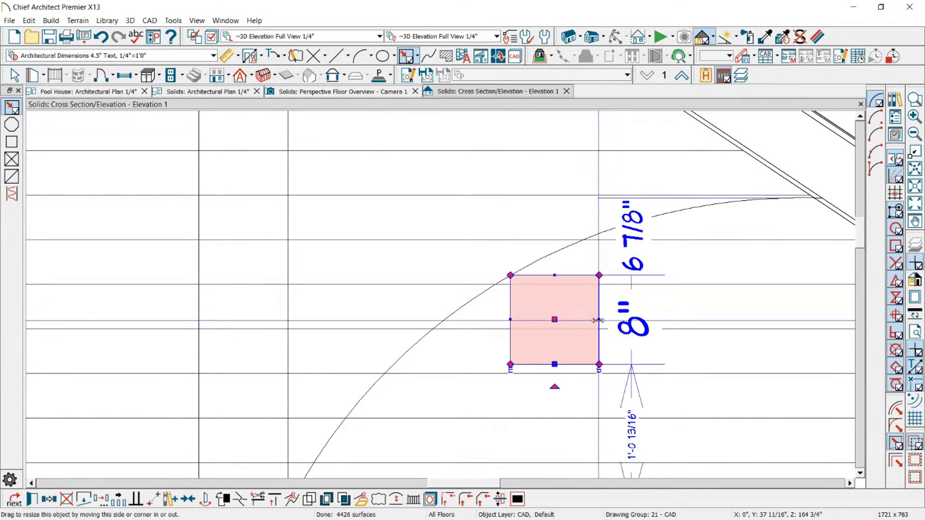
Step: Lengthen the 8" rectangle to about 20" and rotate it parallel to the arc's tangent at its midpoint
drag(599, 322, 737, 322)
right_click(646, 284)
key(Escape)
drag(623, 151, 528, 173)
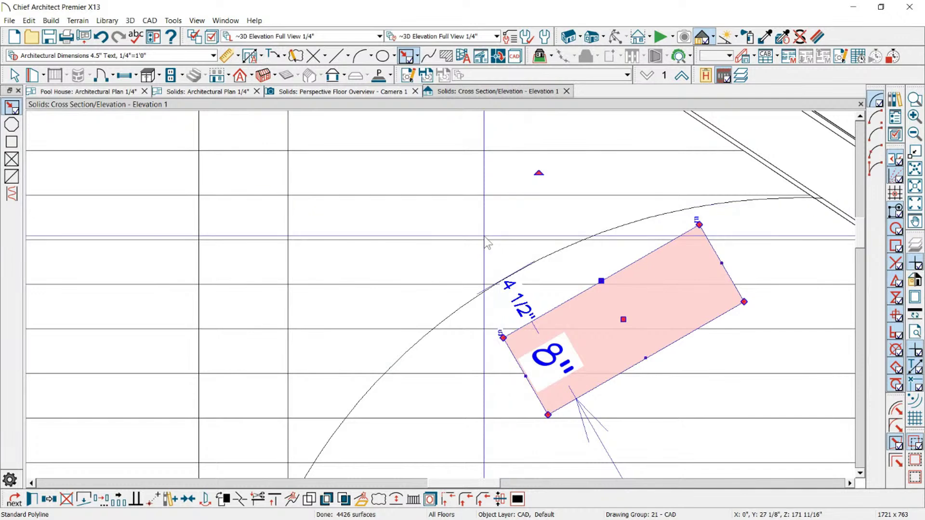
Step: Move the rotated rectangle point to point so its upper left corner sits on the arc's midpoint
click(503, 338)
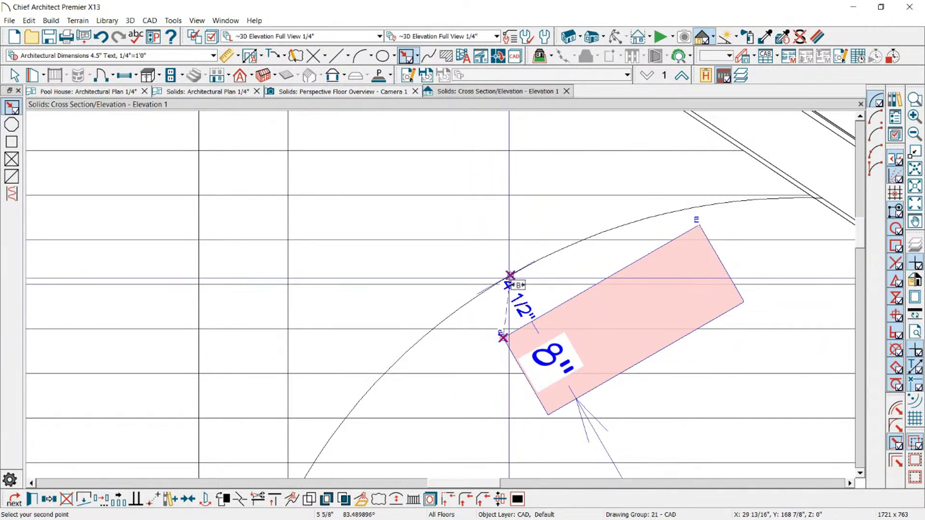
click(510, 277)
scroll(504, 193, down, 2)
key(Escape)
Step: Place a copy of the arc with its midpoint on the rectangle's lower left corner, and delete the reference rectangle
click(490, 263)
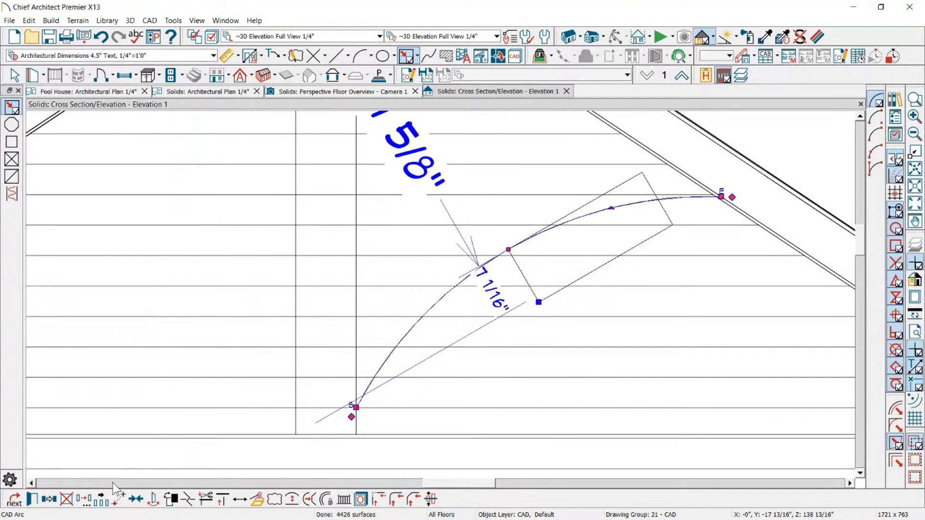
drag(508, 250, 538, 303)
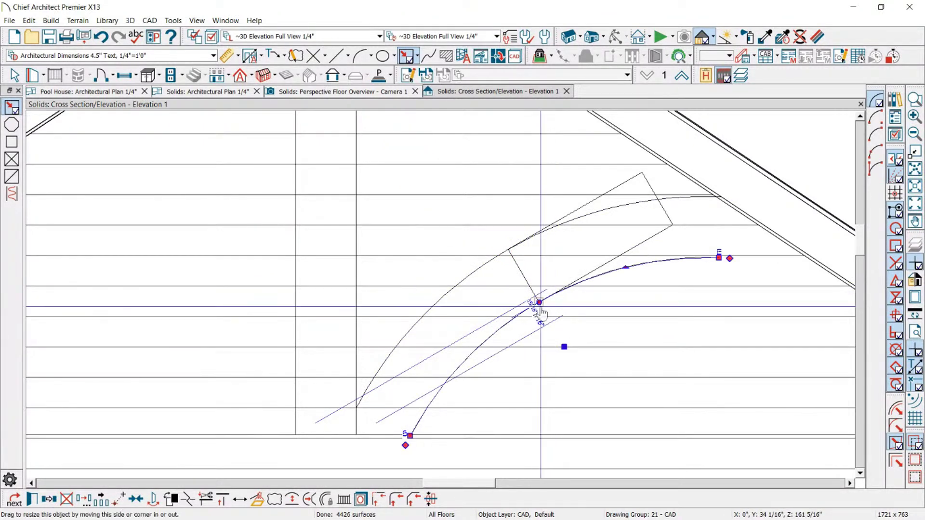
key(Escape)
scroll(512, 237, down, 2)
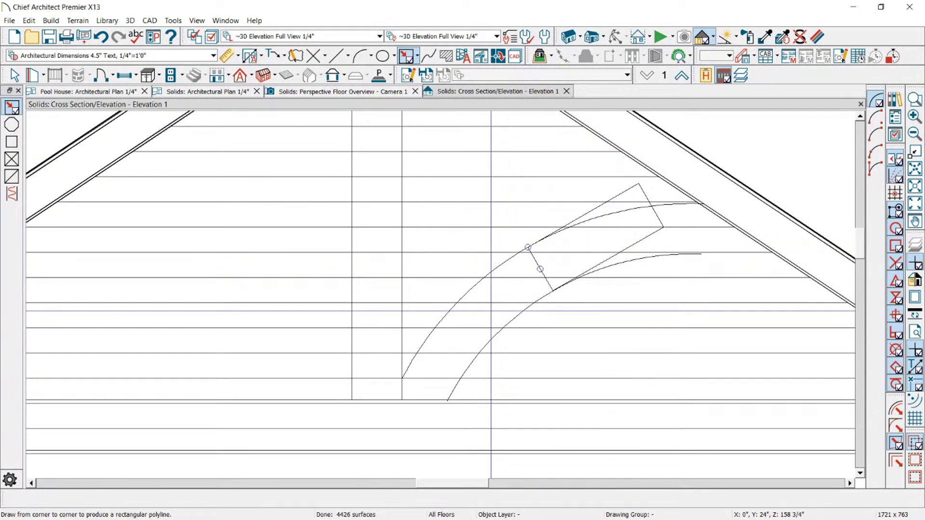
click(645, 199)
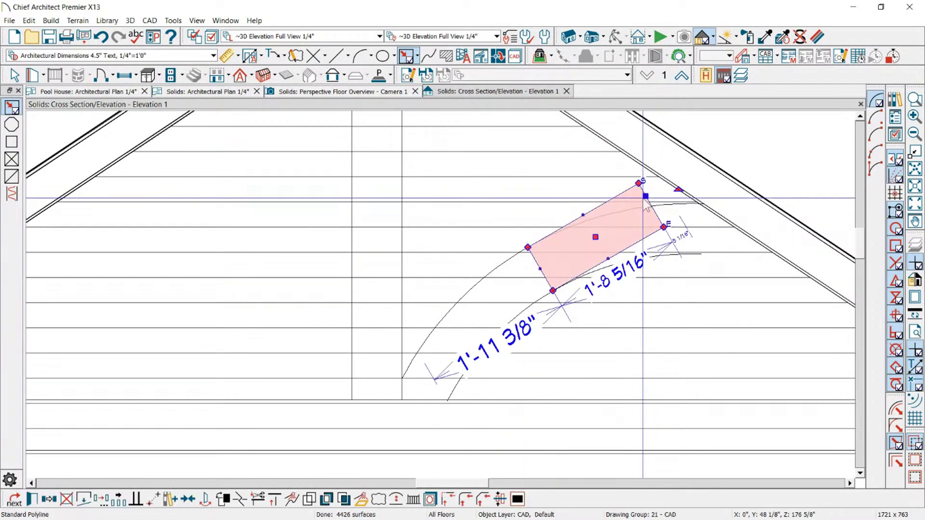
key(Delete)
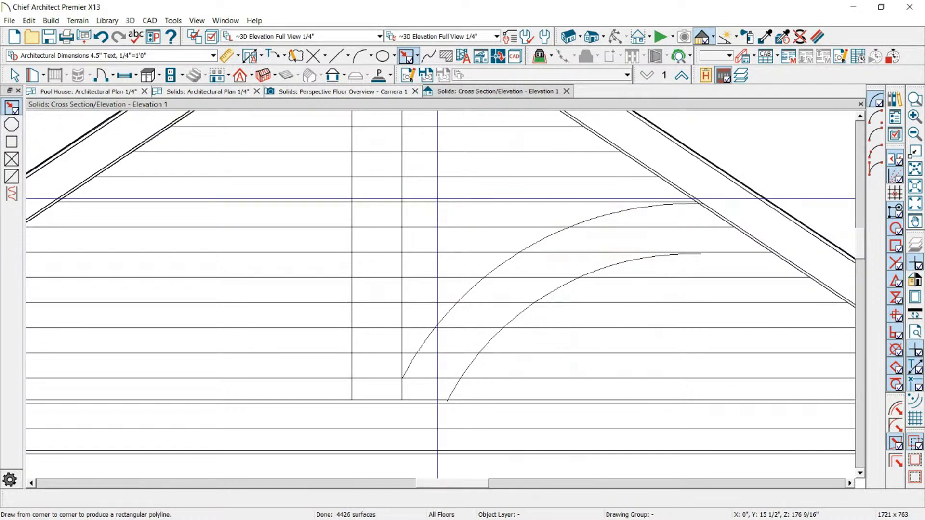
Step: Move a copy of the upper arc toward the lower arc using relative polar coordinates at a -60° angle
click(528, 248)
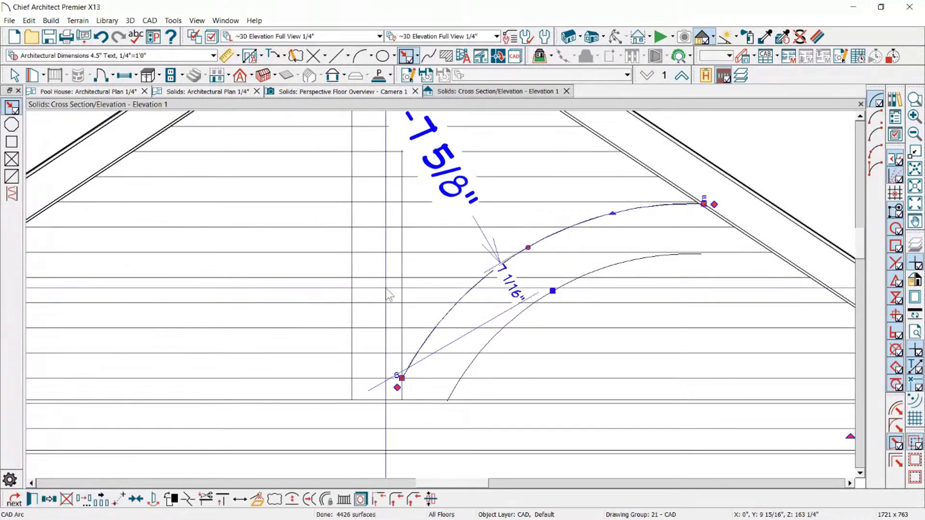
drag(528, 248, 514, 280)
key(Tab)
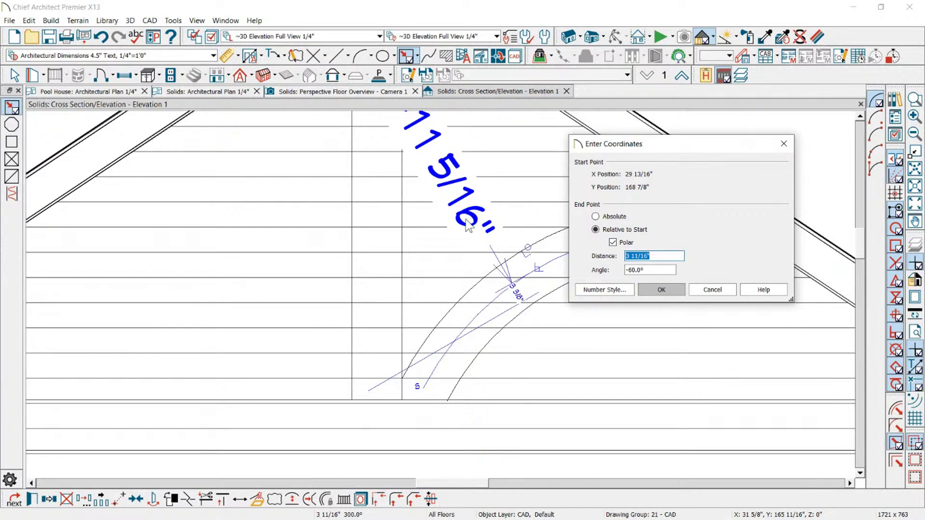
key(Return)
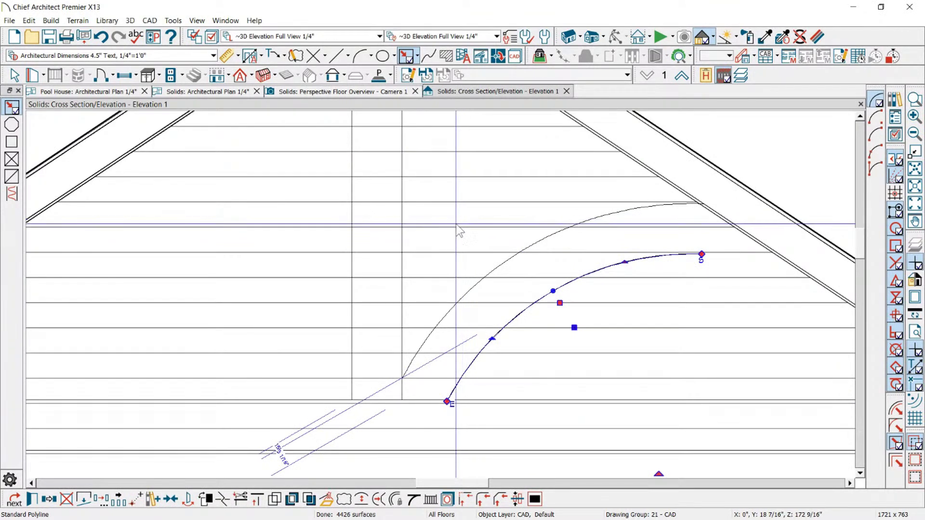
Step: Delete the lower brace arc and undo the deletion
key(Delete)
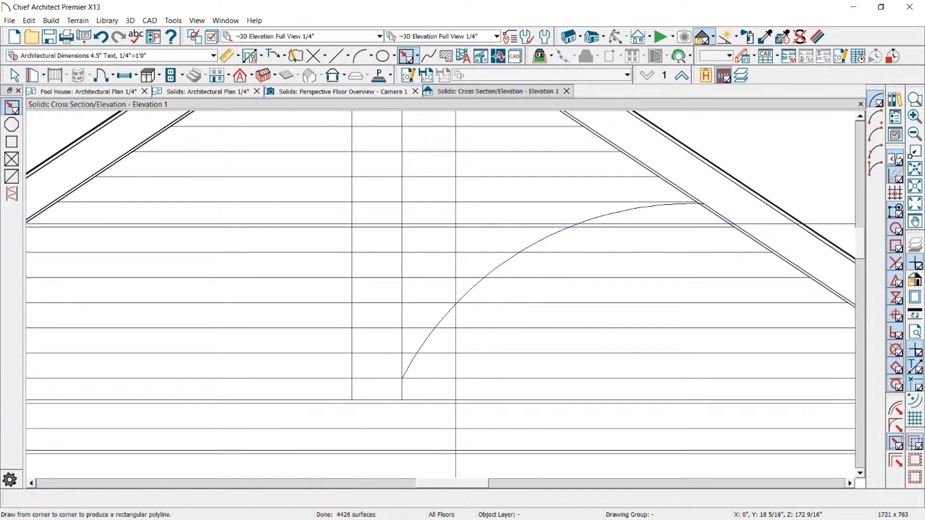
key(ctrl+z)
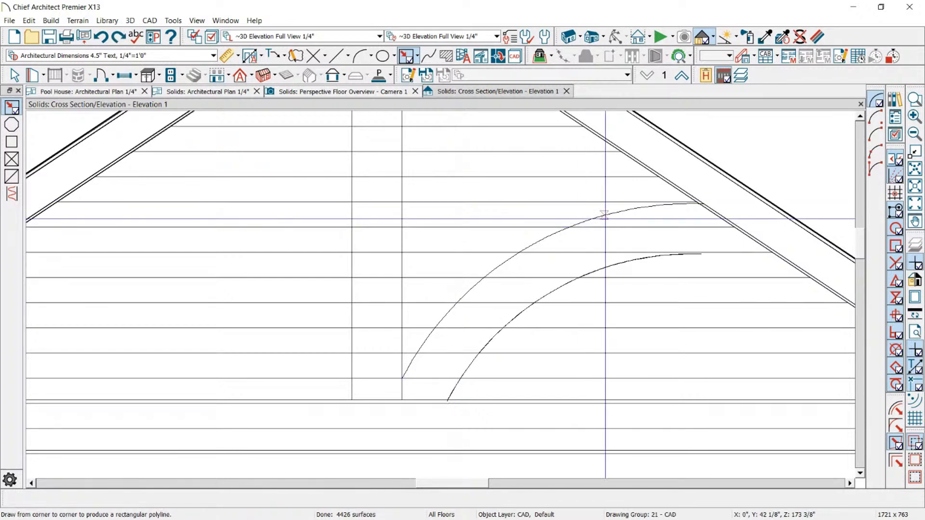
click(555, 246)
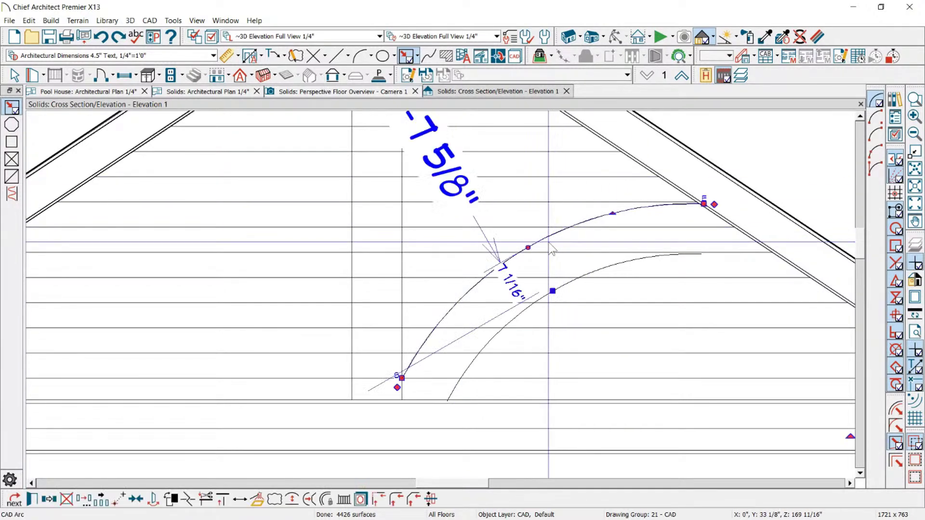
click(47, 501)
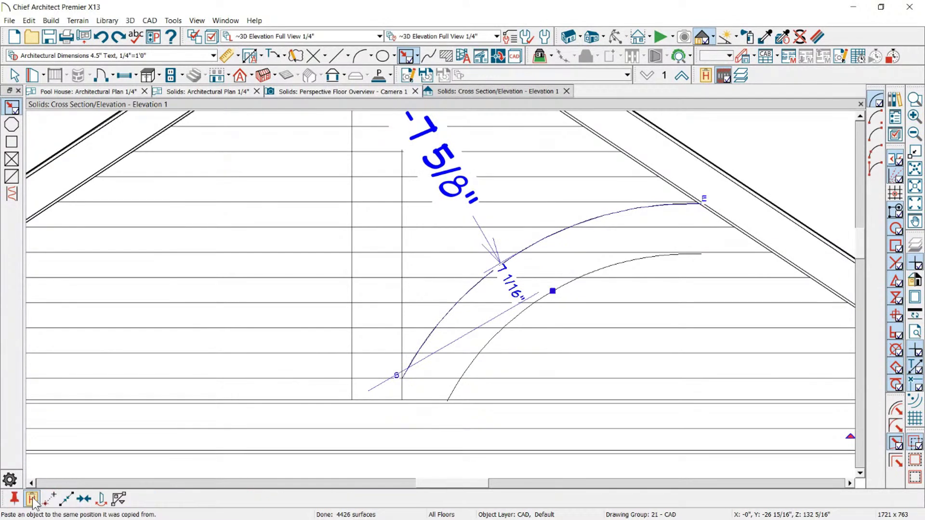
drag(528, 247, 604, 336)
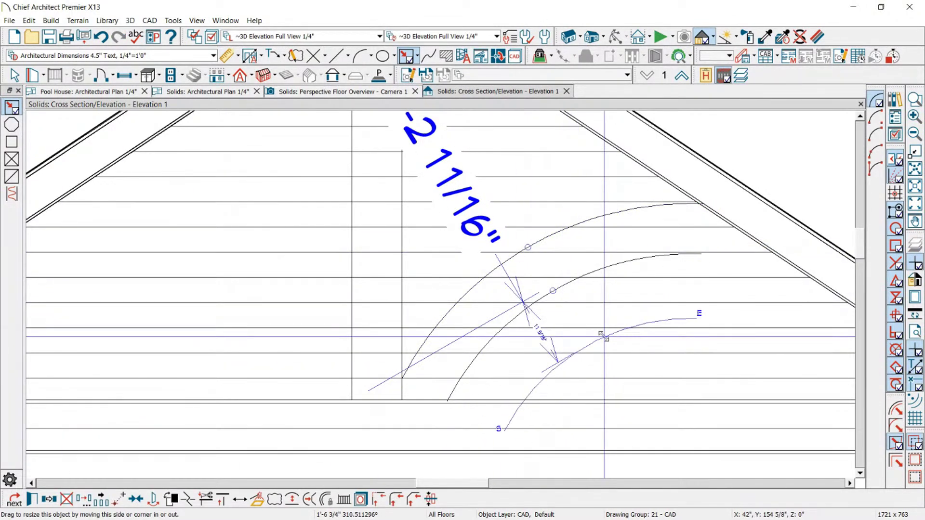
key(Tab)
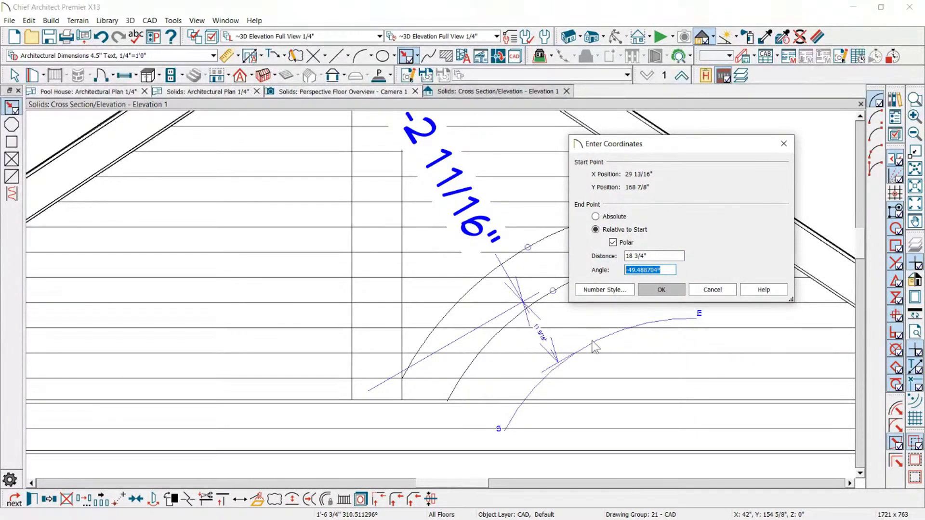
click(661, 289)
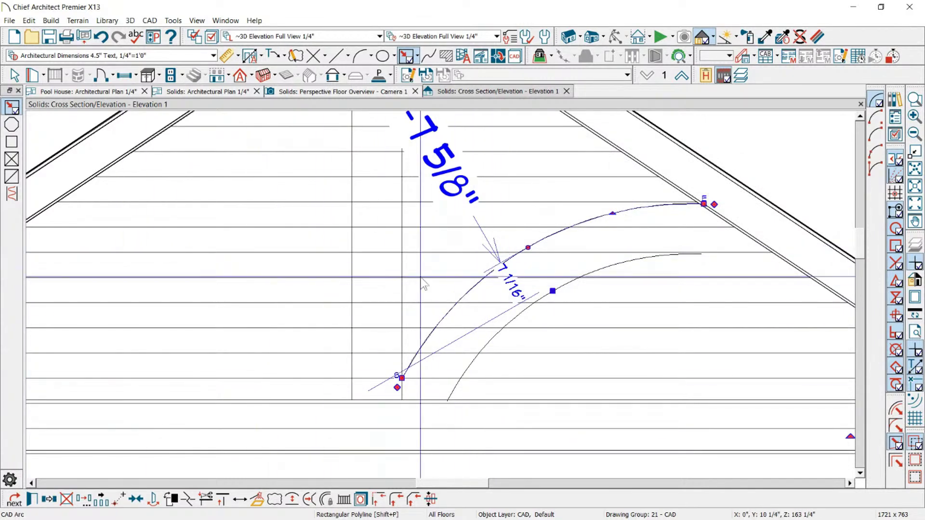
key(Escape)
Step: Place a copy of the upper brace arc 12" away at a -60° angle using relative polar coordinates, and delete that copy
click(532, 245)
click(531, 246)
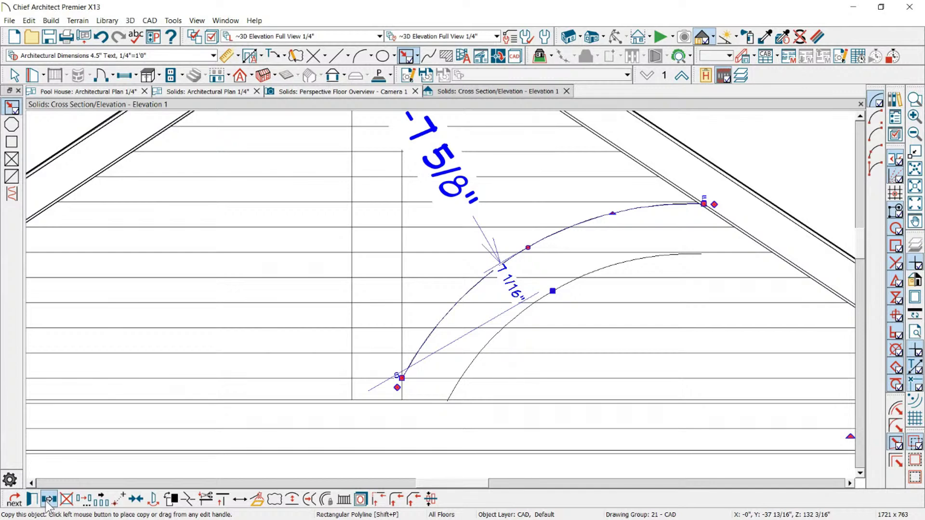
click(48, 501)
click(32, 499)
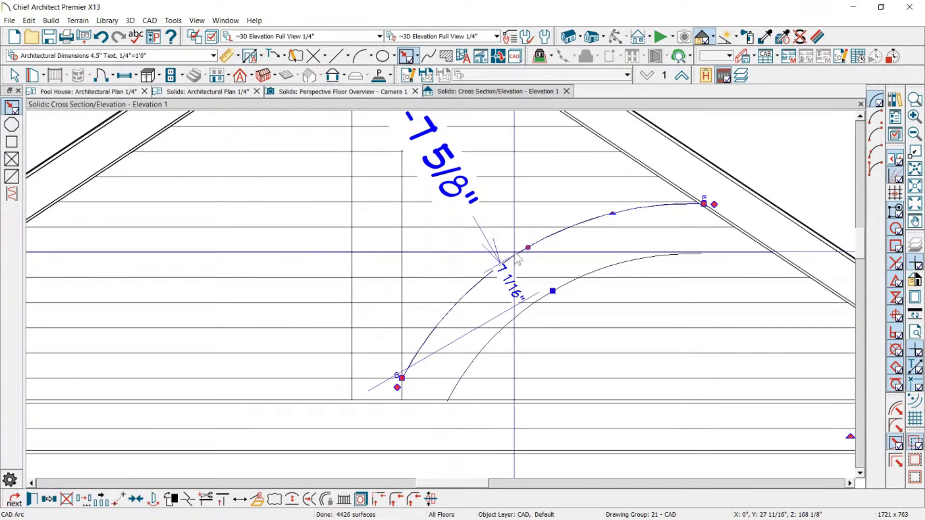
drag(529, 248, 567, 312)
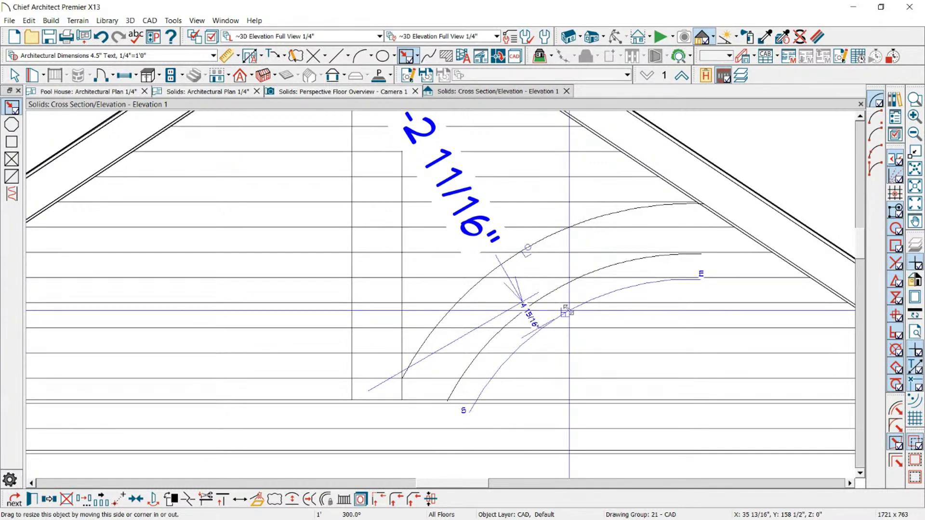
drag(568, 311, 560, 321)
key(Tab)
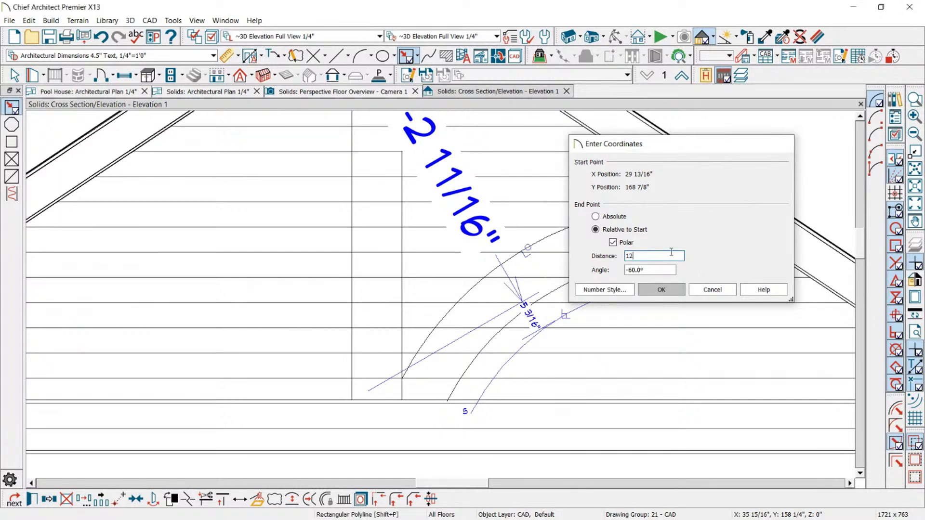
text(12)
key(Return)
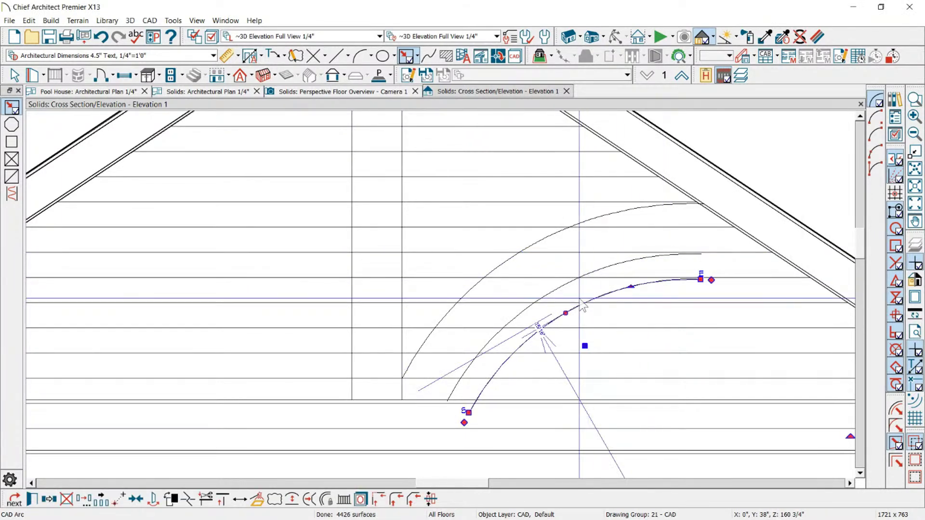
key(Delete)
Step: Try to draw a line from the upper arc's end down along the roof edge, and undo it
scroll(652, 211, up, 3)
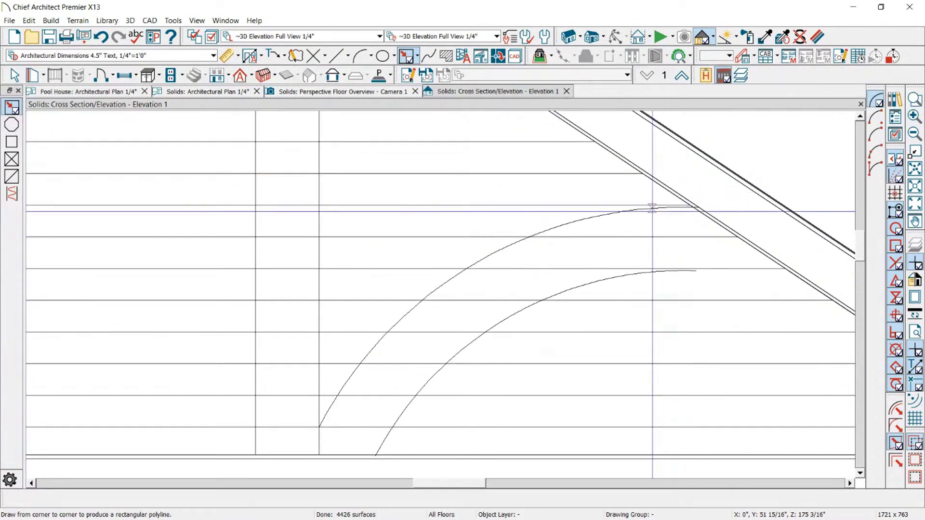
click(652, 211)
scroll(762, 207, up, 2)
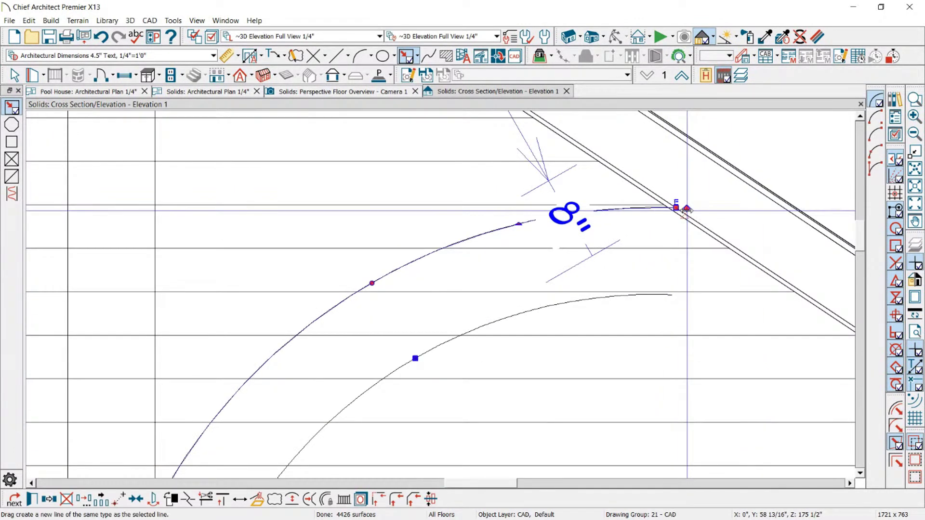
click(340, 57)
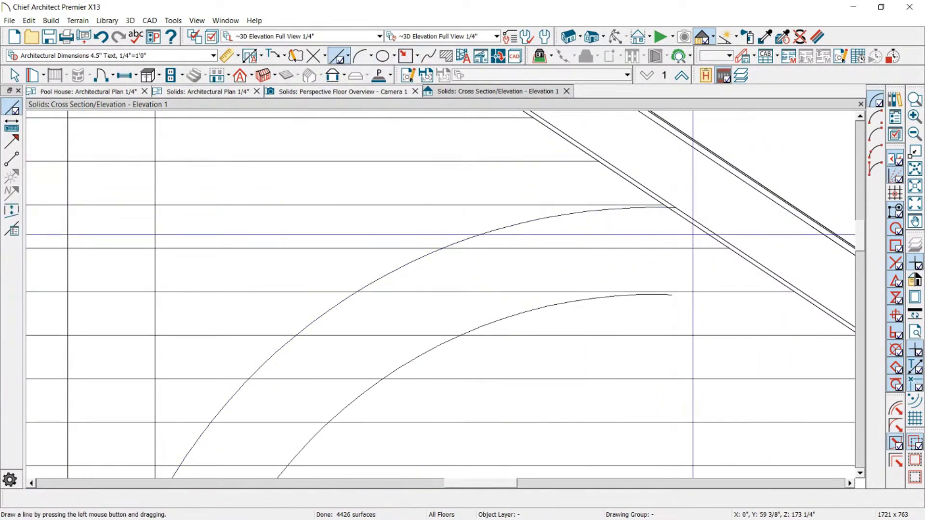
mouse_move(676, 207)
mouse_down()
mouse_move(770, 278)
mouse_move(775, 285)
mouse_move(764, 295)
mouse_up()
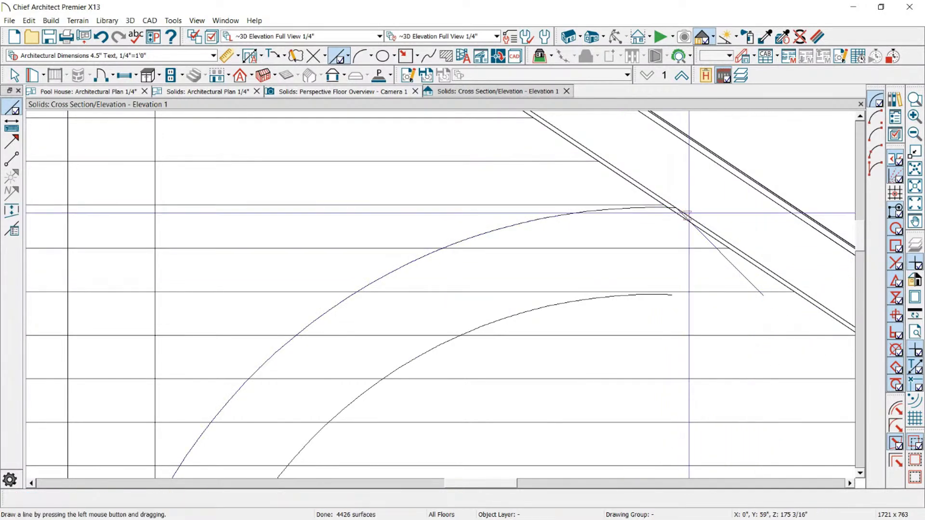
click(713, 248)
key(ctrl+z)
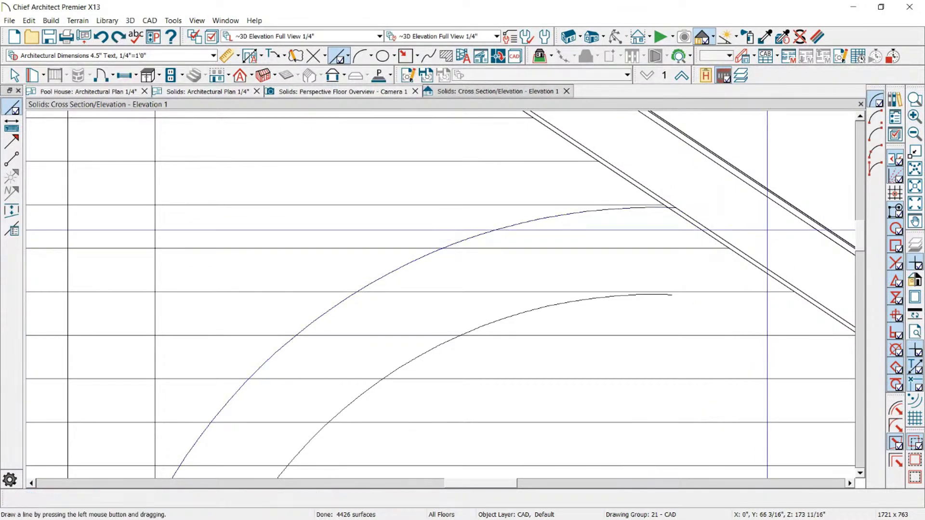
click(671, 295)
drag(677, 295, 689, 321)
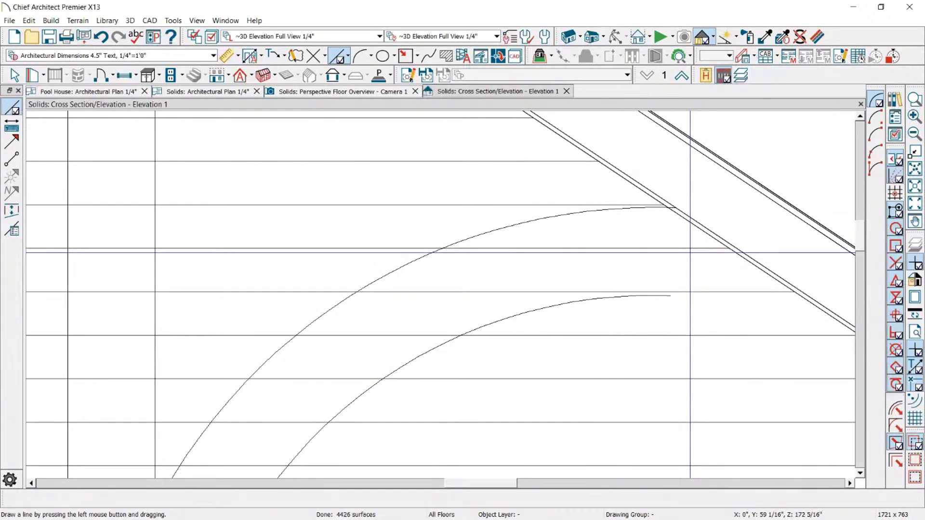
scroll(723, 251, down, 1)
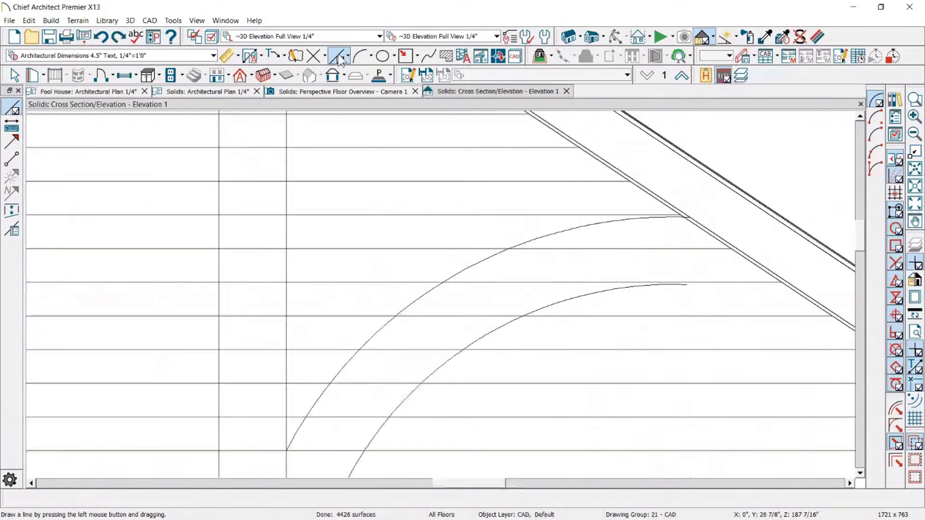
Step: Draw a line parallel to the lower roof edge and move it point to point so its start joins the upper arc's end
drag(710, 217, 819, 279)
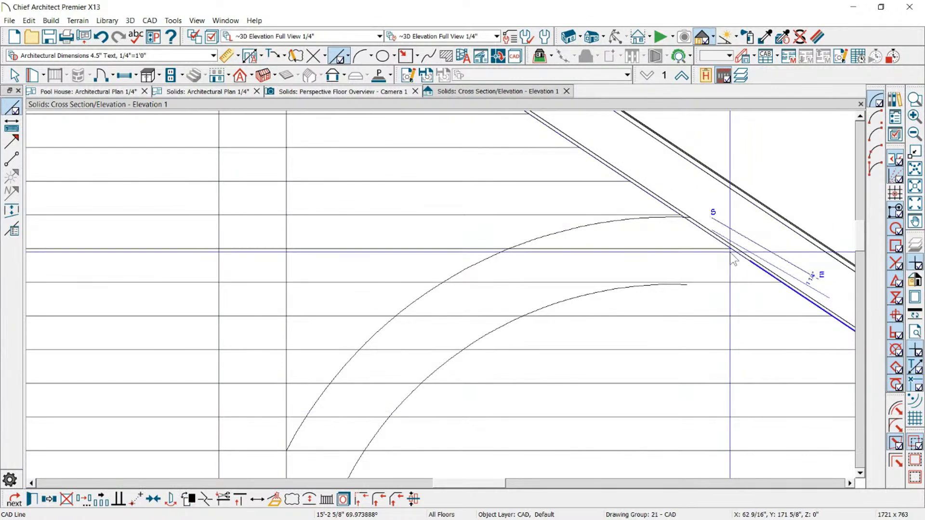
scroll(730, 245, up, 1)
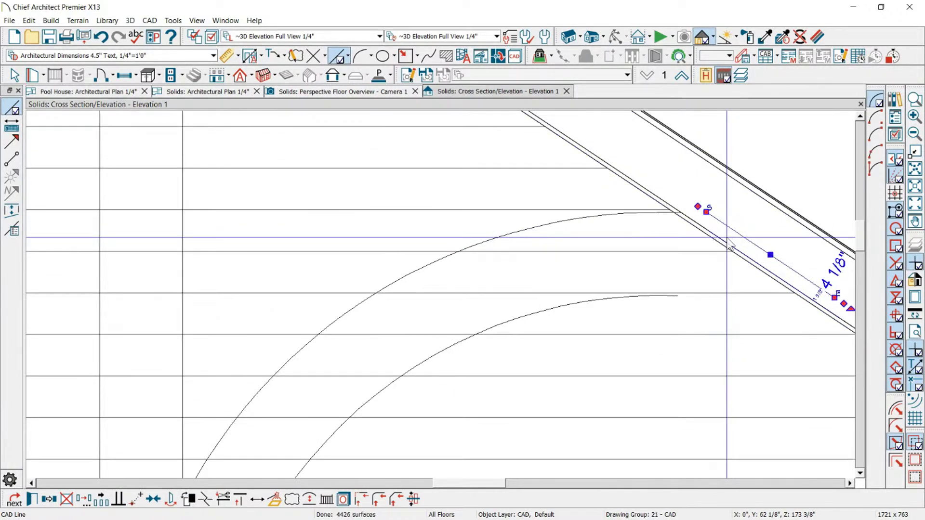
scroll(698, 212, up, 2)
key(m)
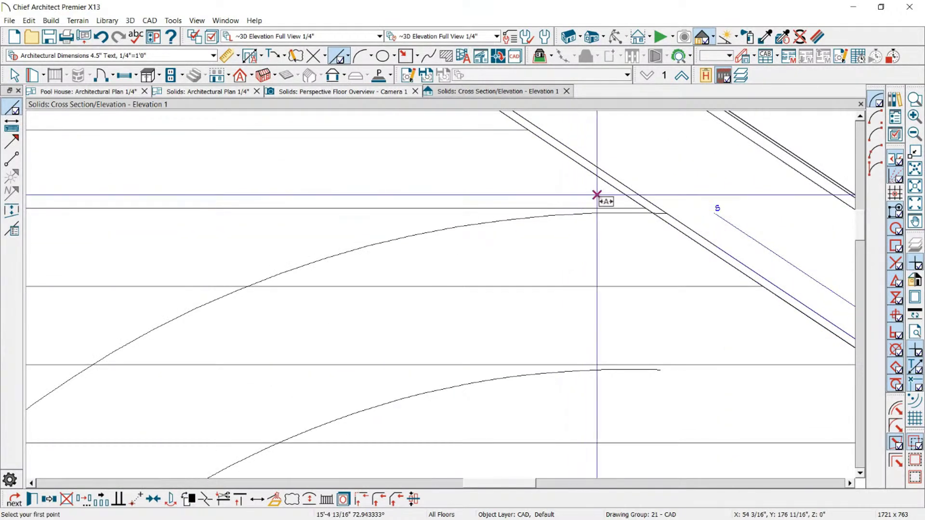
click(665, 211)
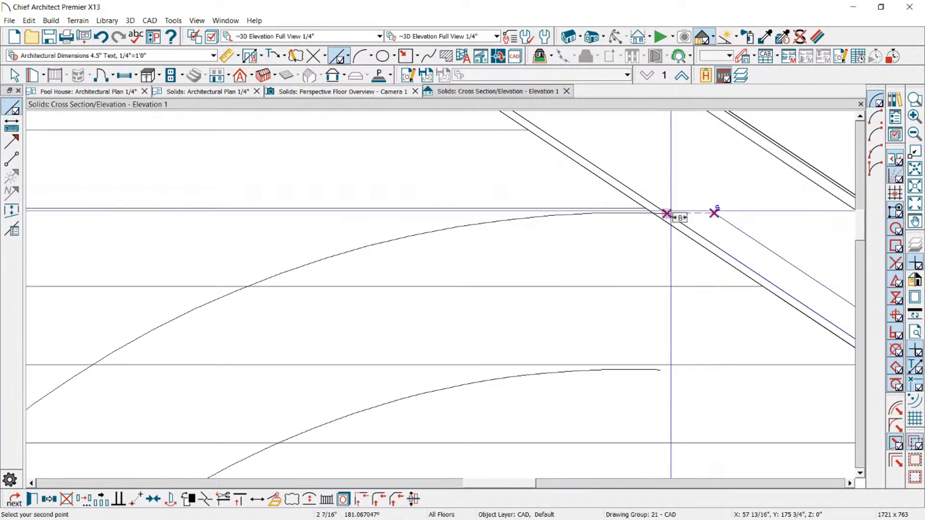
scroll(780, 287, down, 1)
drag(766, 281, 742, 269)
scroll(752, 261, up, 1)
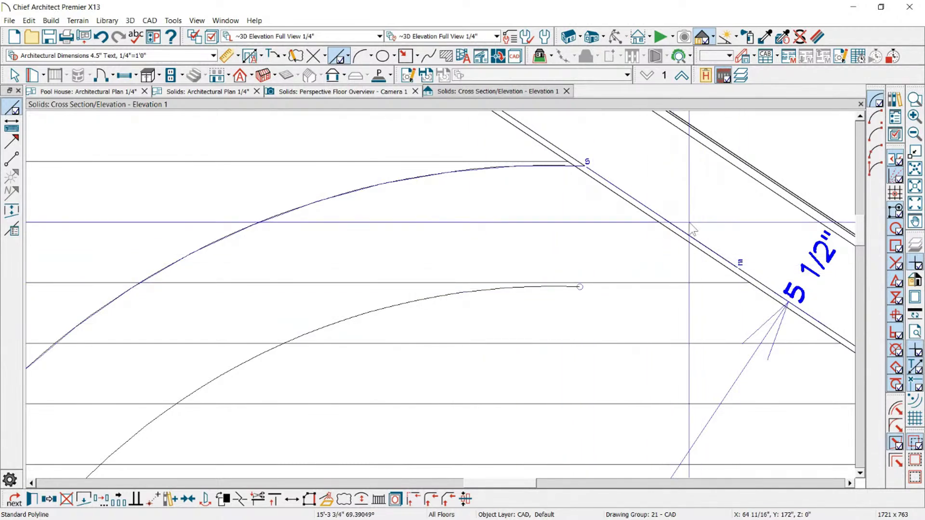
click(559, 289)
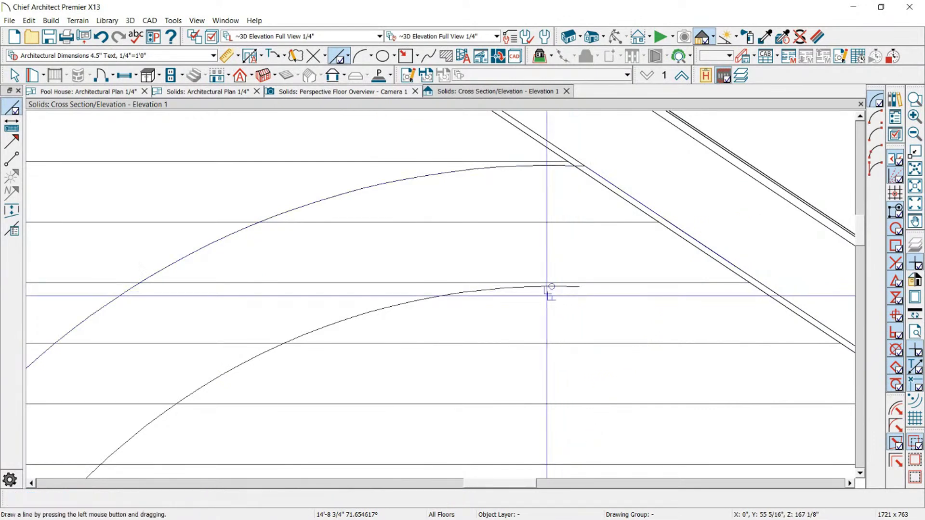
click(723, 276)
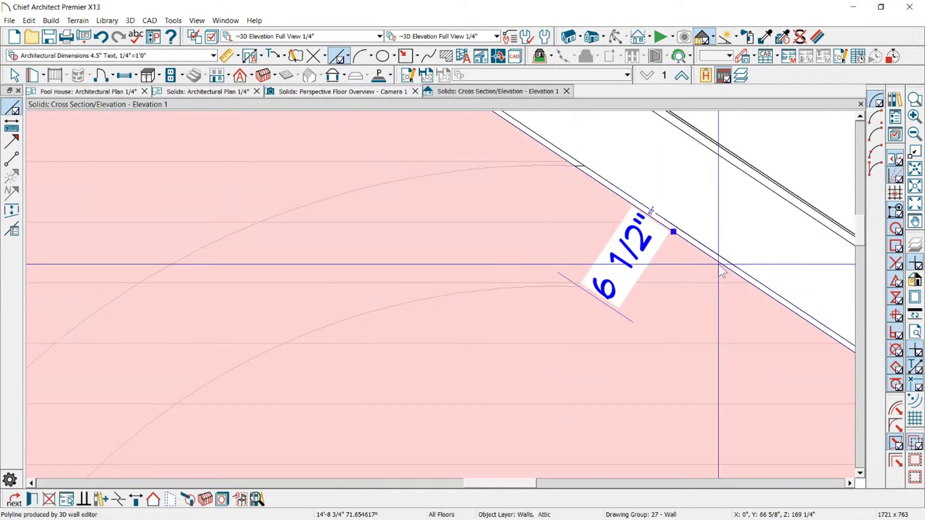
key(Escape)
click(693, 285)
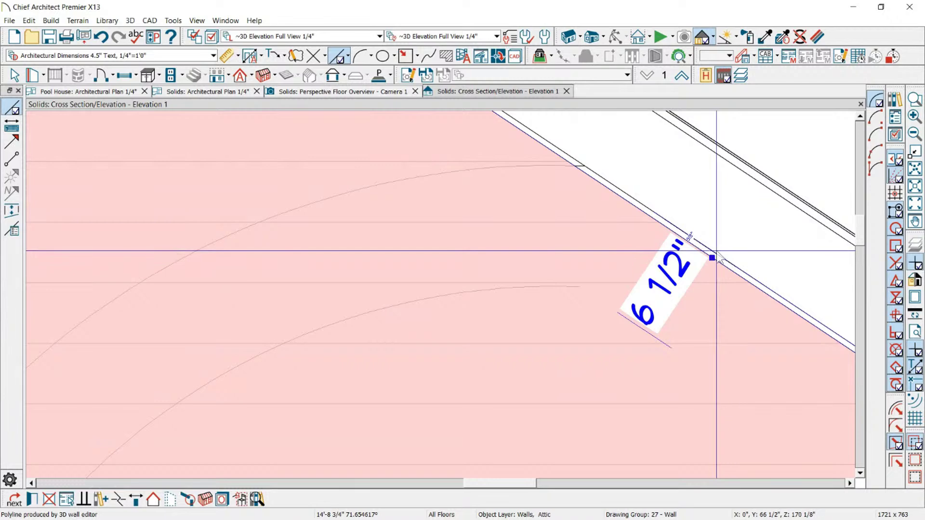
scroll(686, 251, down, 2)
key(space)
click(583, 197)
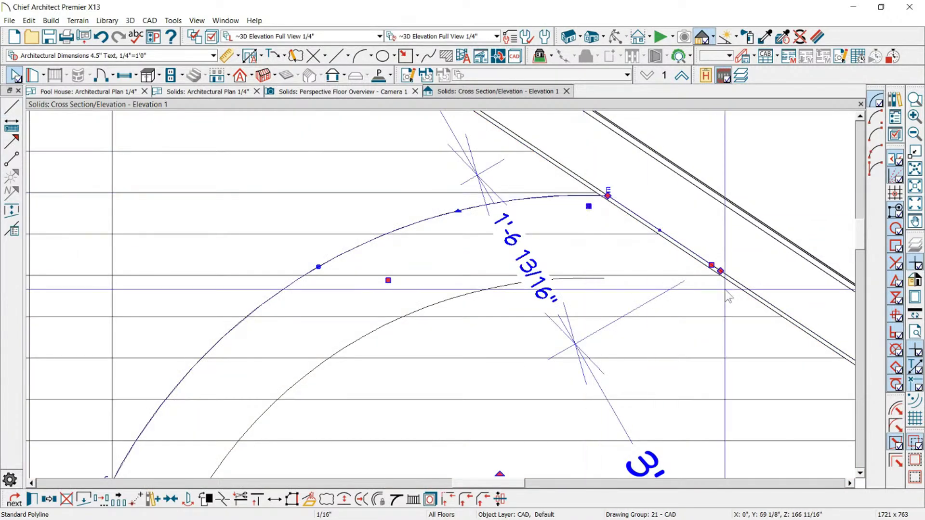
scroll(721, 292, up, 2)
click(705, 253)
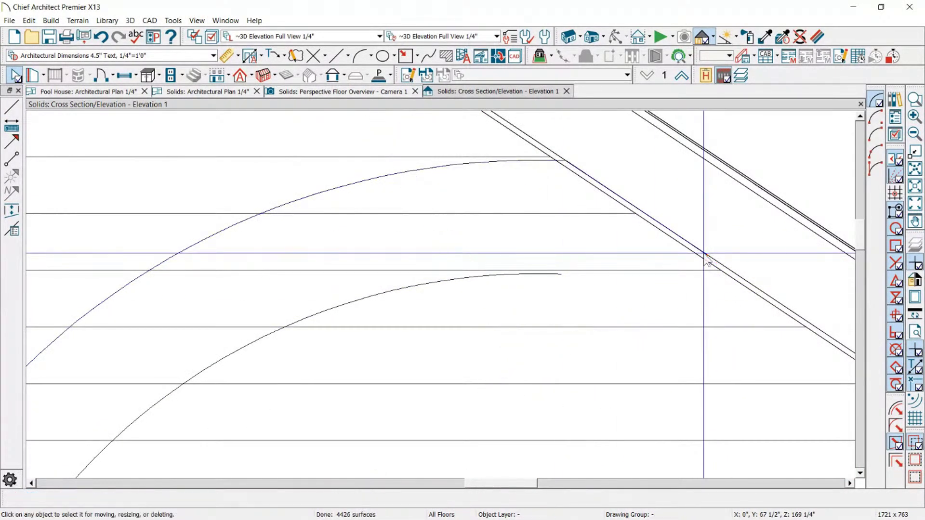
click(418, 502)
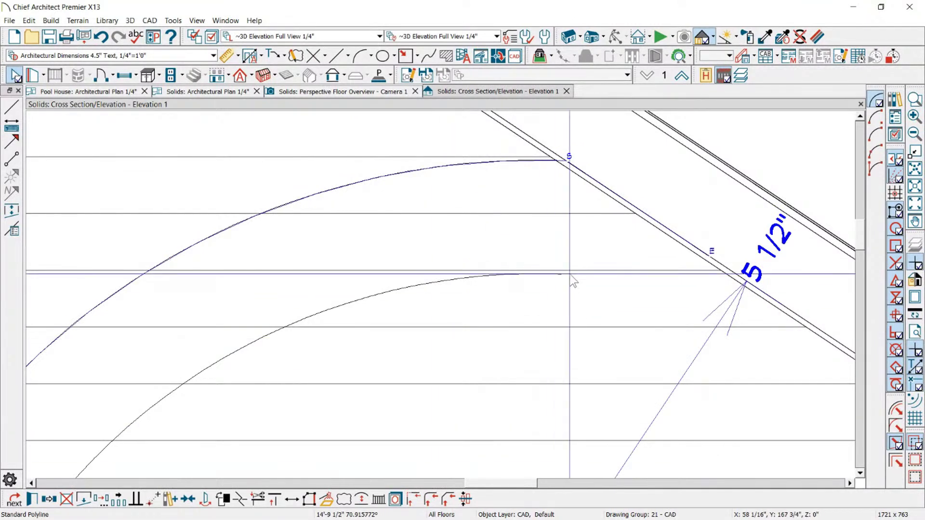
click(558, 277)
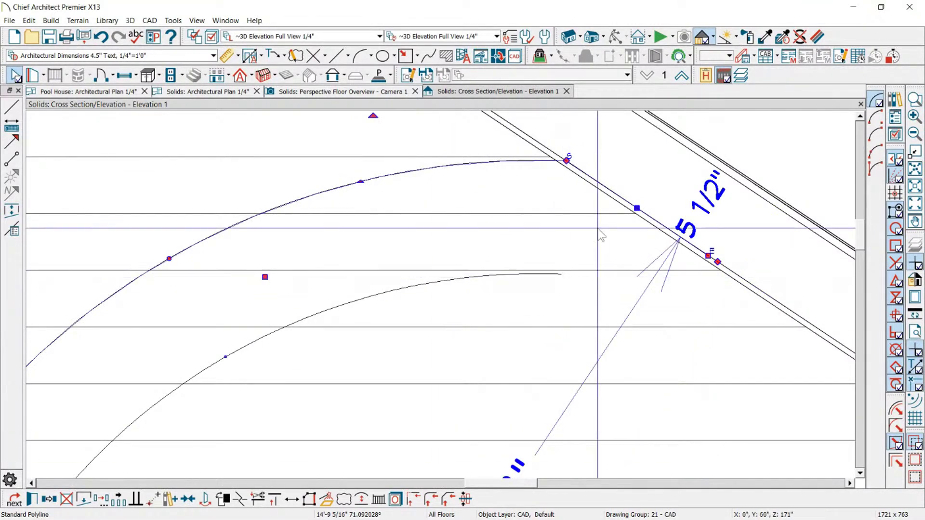
key(Escape)
Step: Try to extend the lower arc's upper end along its curve toward the roof edge
scroll(550, 279, up, 1)
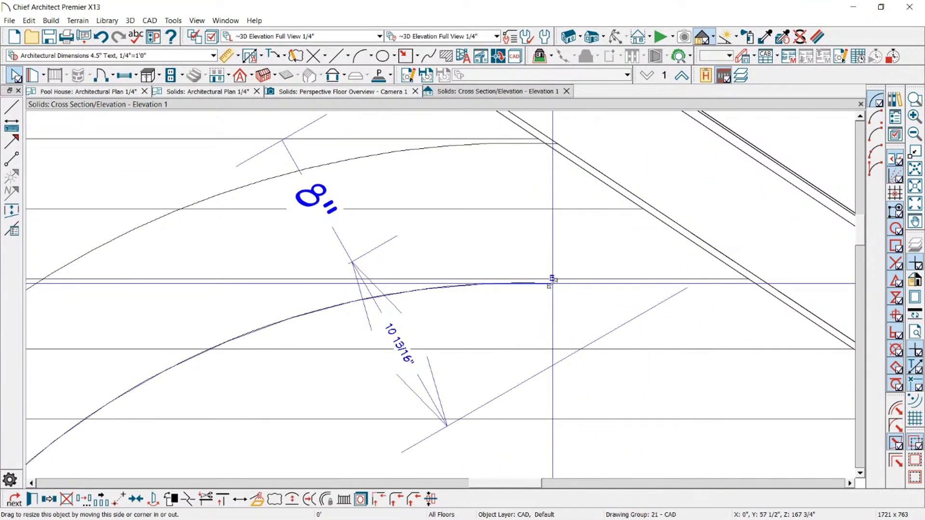
drag(756, 314, 758, 314)
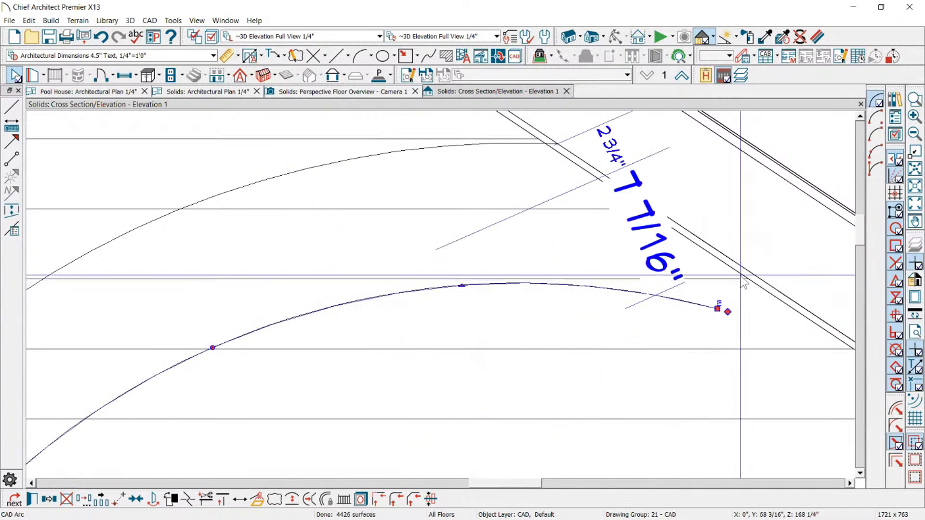
click(707, 243)
scroll(755, 300, up, 2)
scroll(602, 297, down, 5)
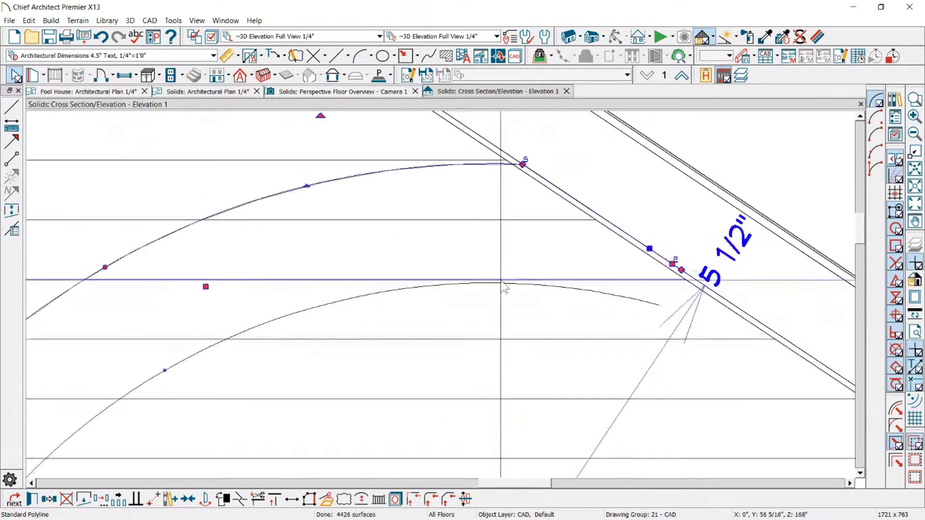
Step: Shorten the lower arc so its upper end sits at the crest of the curve
click(606, 298)
click(606, 298)
drag(620, 299, 517, 291)
scroll(532, 269, up, 1)
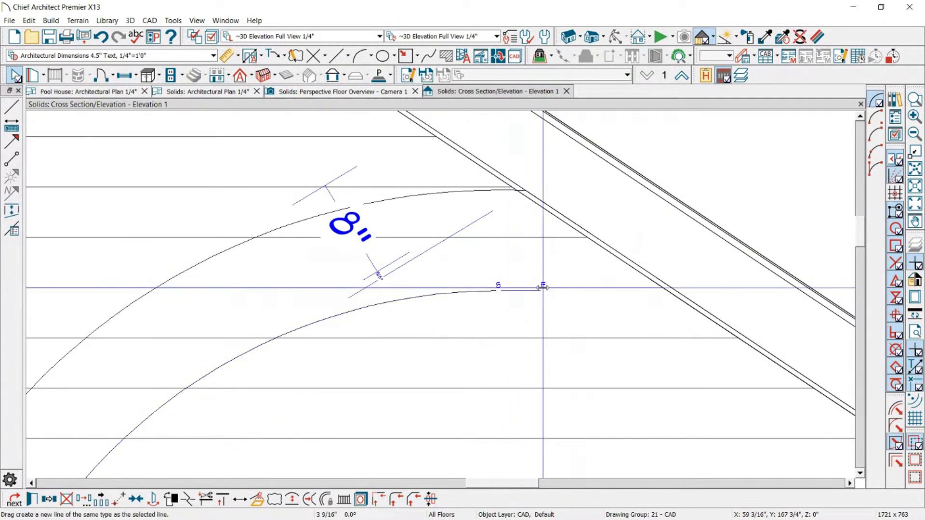
Step: Draw a horizontal line from the lower arc's end to the roof edge and join it to the end of the sloped segment
mouse_move(661, 286)
mouse_down()
mouse_move(645, 287)
mouse_move(672, 288)
mouse_up()
scroll(672, 290, up, 1)
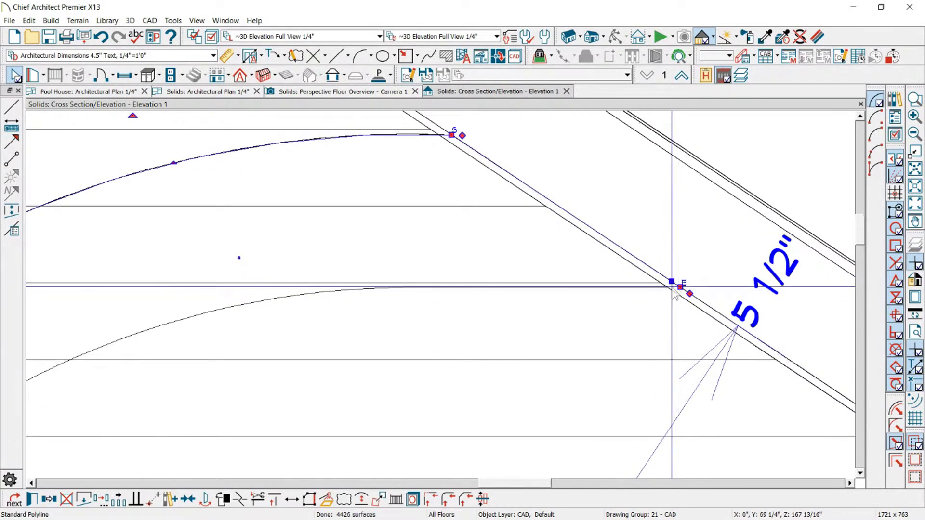
click(656, 288)
drag(665, 288, 680, 287)
click(757, 231)
Step: Close the brace outline with a vertical line down the king post and a horizontal line along the tie beam to the lower arc's end
scroll(757, 231, down, 4)
click(611, 272)
click(611, 273)
scroll(471, 343, down, 1)
scroll(366, 434, up, 7)
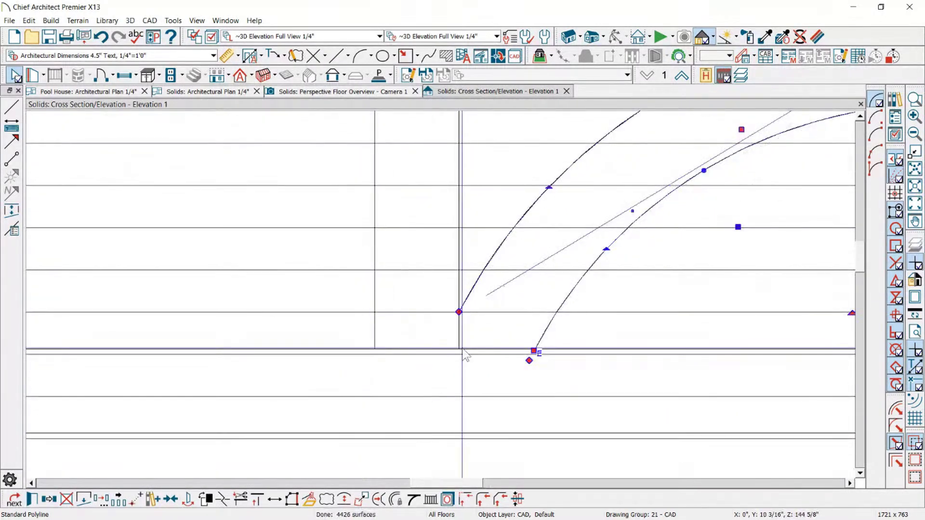
click(438, 303)
scroll(555, 331, up, 4)
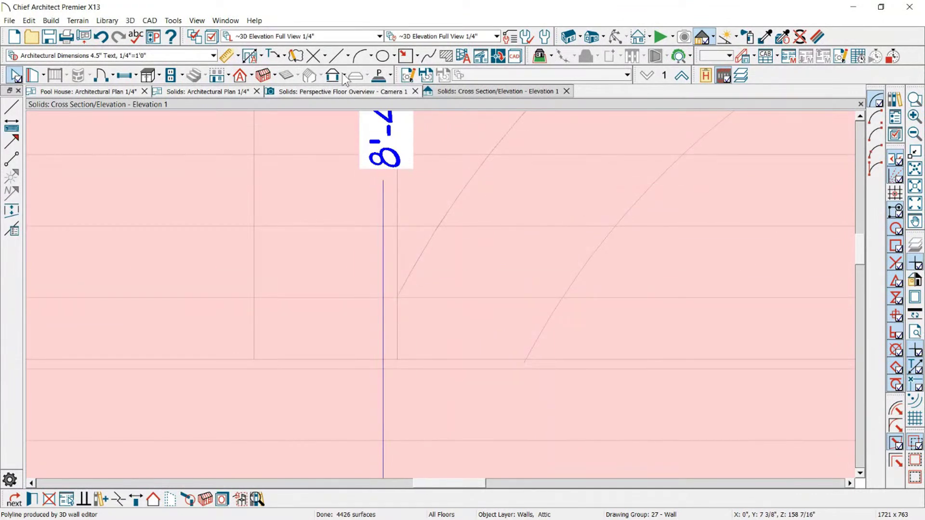
click(337, 56)
drag(397, 296, 397, 360)
scroll(527, 357, up, 3)
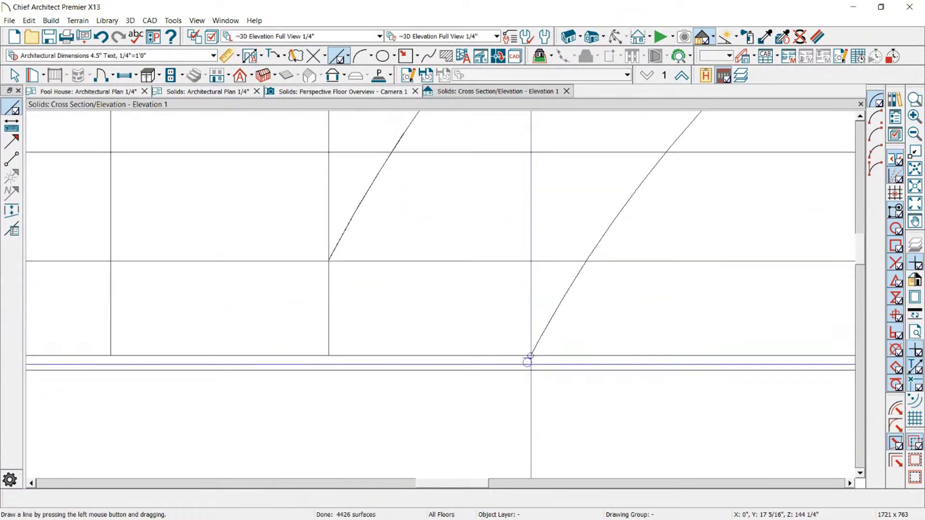
scroll(545, 349, down, 2)
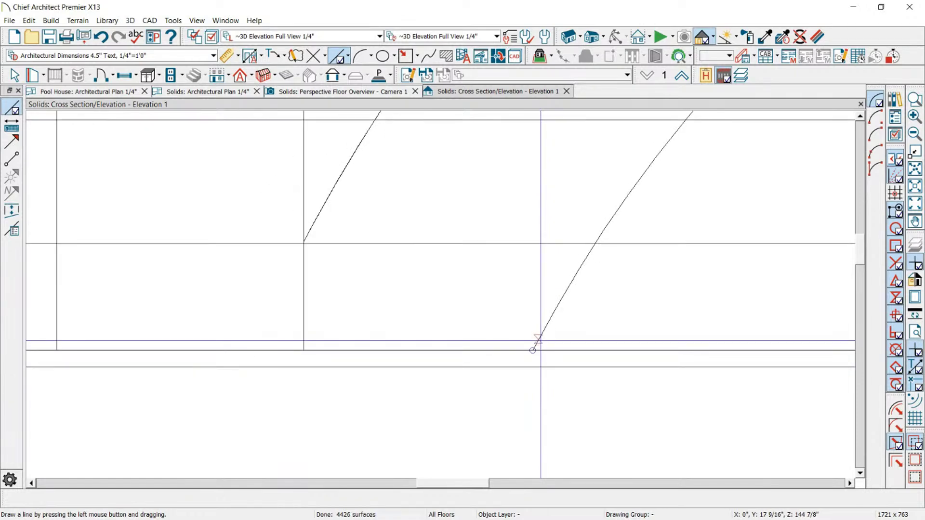
key(ctrl+a)
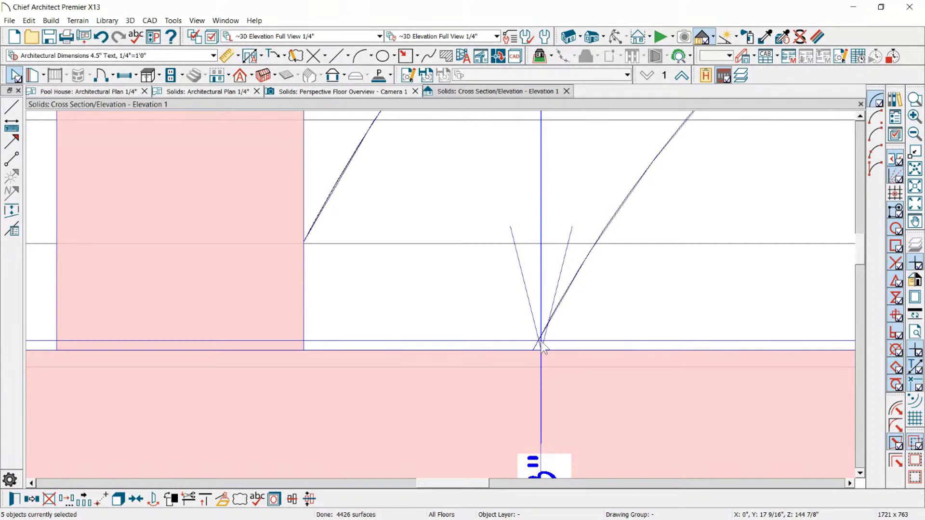
click(562, 308)
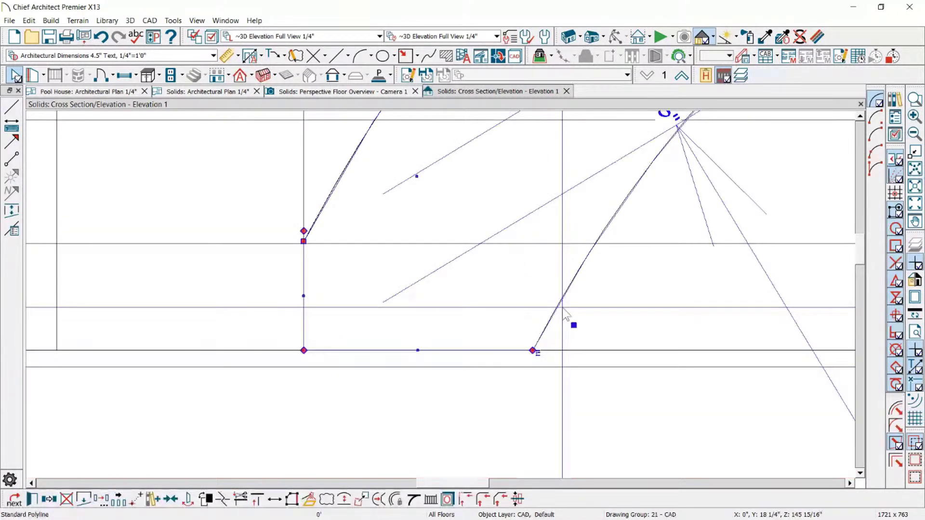
scroll(563, 307, down, 5)
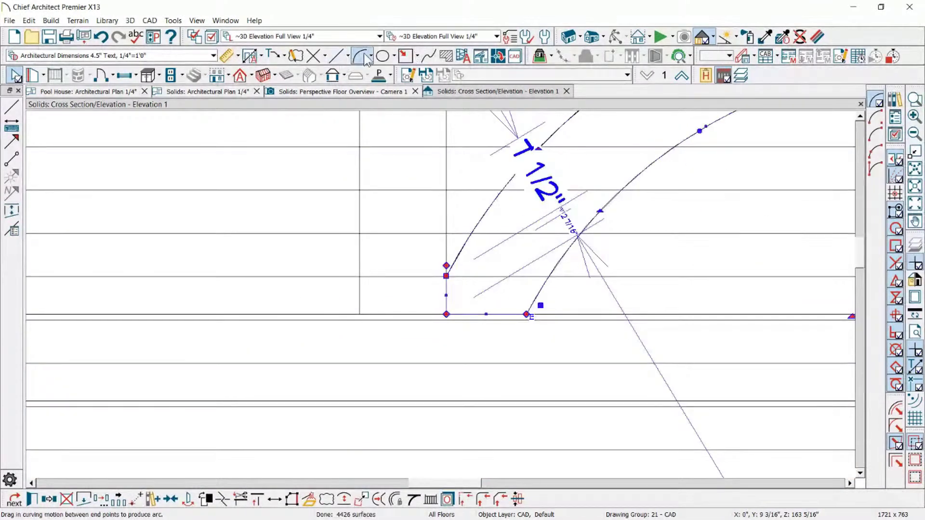
Step: Draw a separate arc crossing the tie beam's upper edge beside the brace and break it where the two intersect
click(362, 56)
drag(669, 257, 623, 390)
key(space)
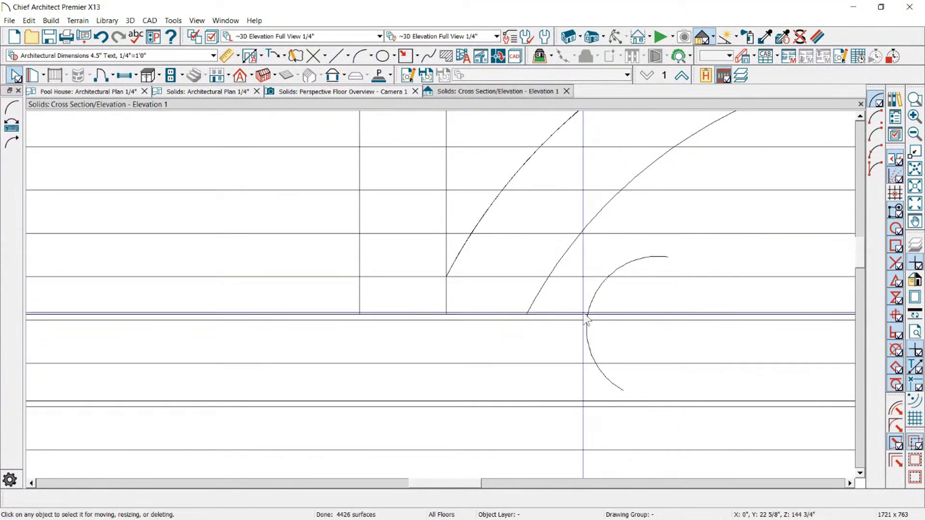
scroll(584, 337, up, 4)
click(587, 368)
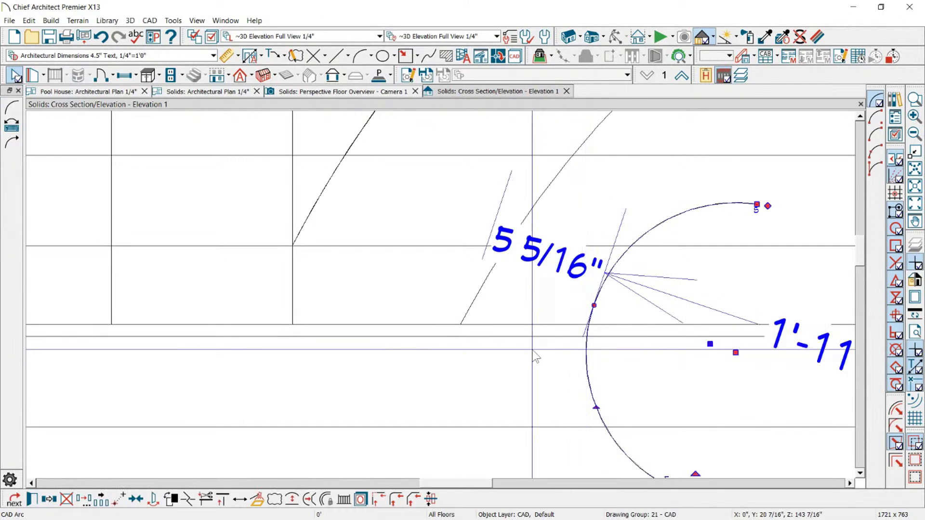
click(188, 499)
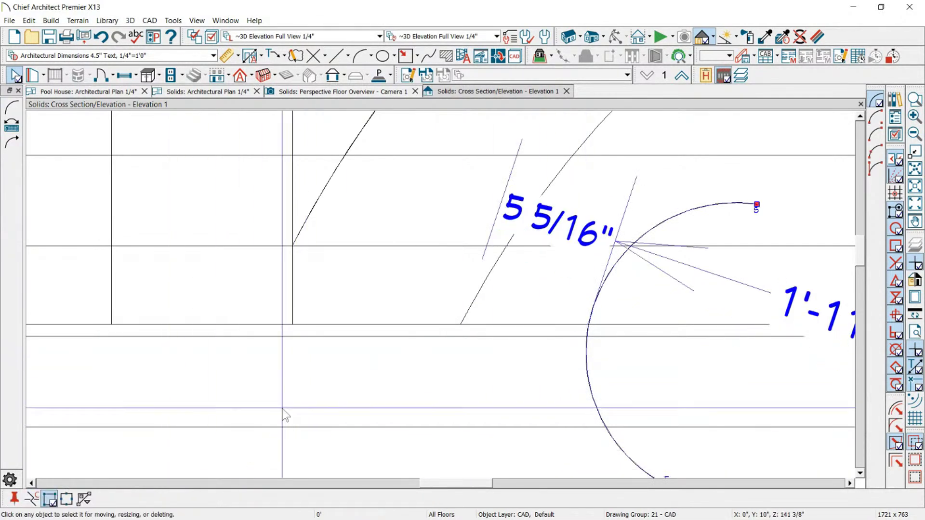
click(588, 325)
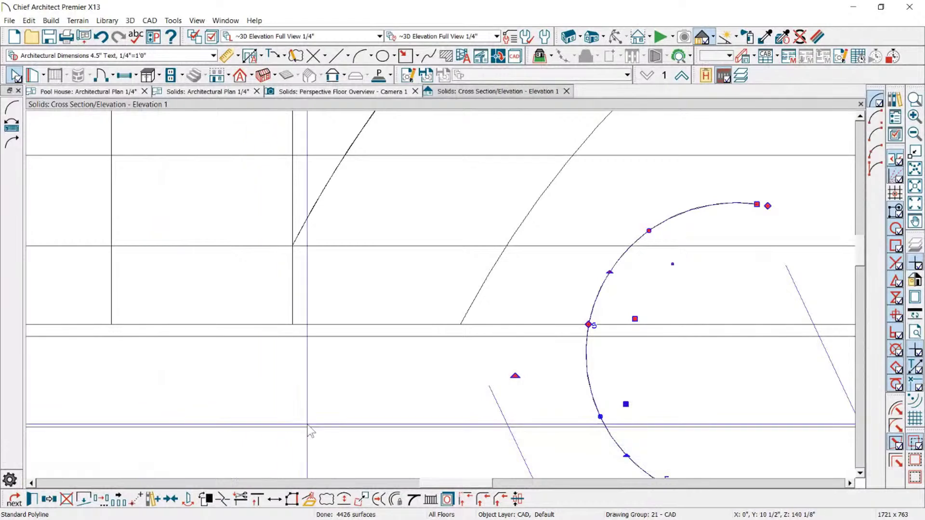
Step: Delete the whole broken arc and undo the deletion
key(Delete)
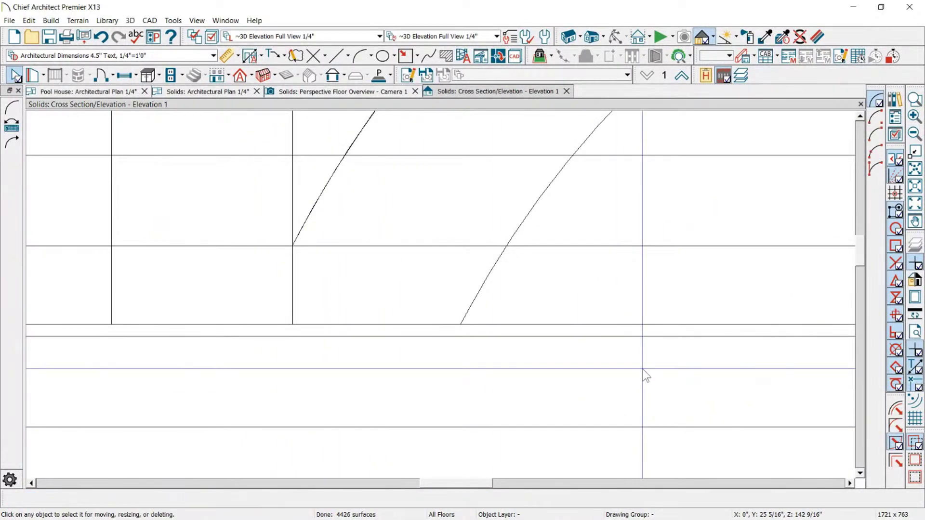
click(622, 294)
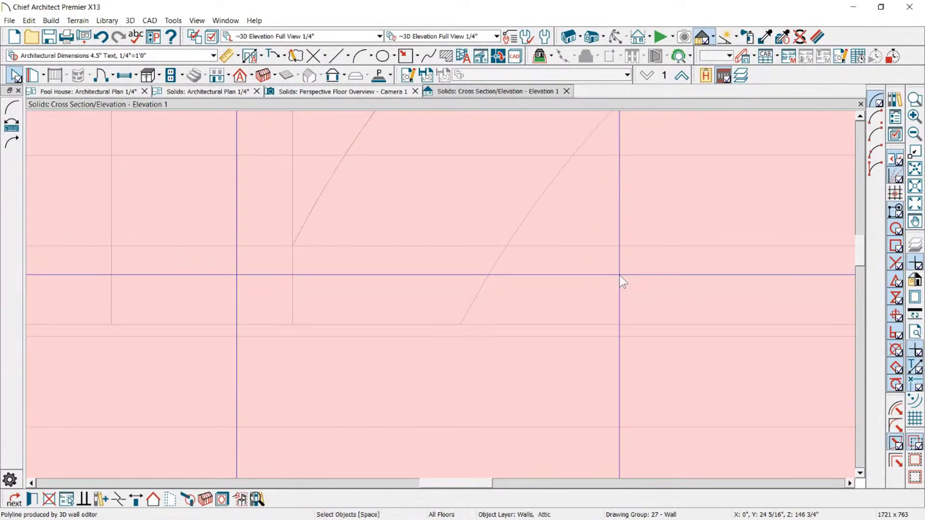
key(Escape)
key(ctrl+z)
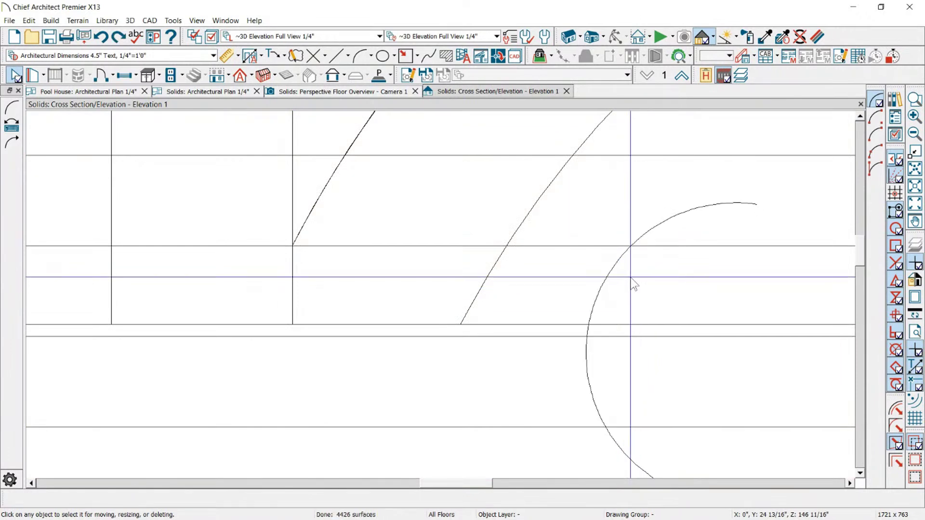
Step: Disconnect the broken arc at its break point and delete its lower and upper pieces
click(586, 359)
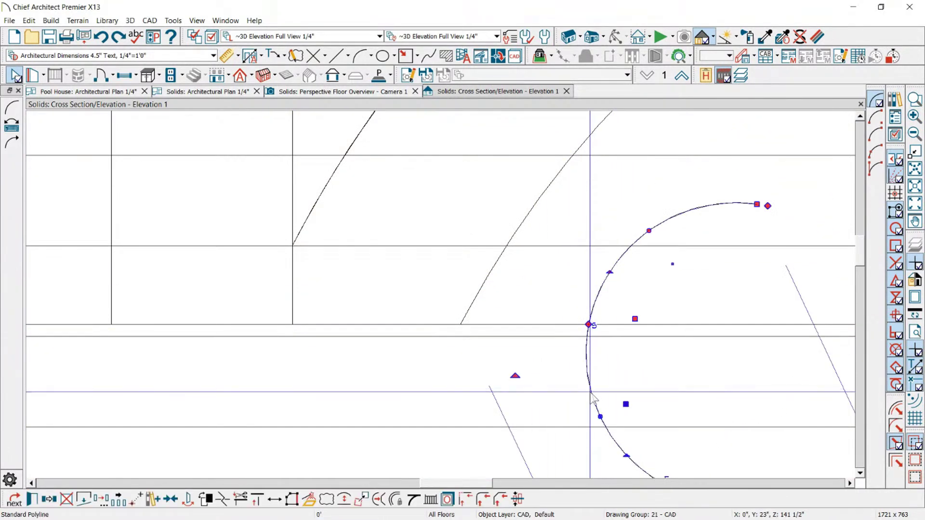
click(85, 500)
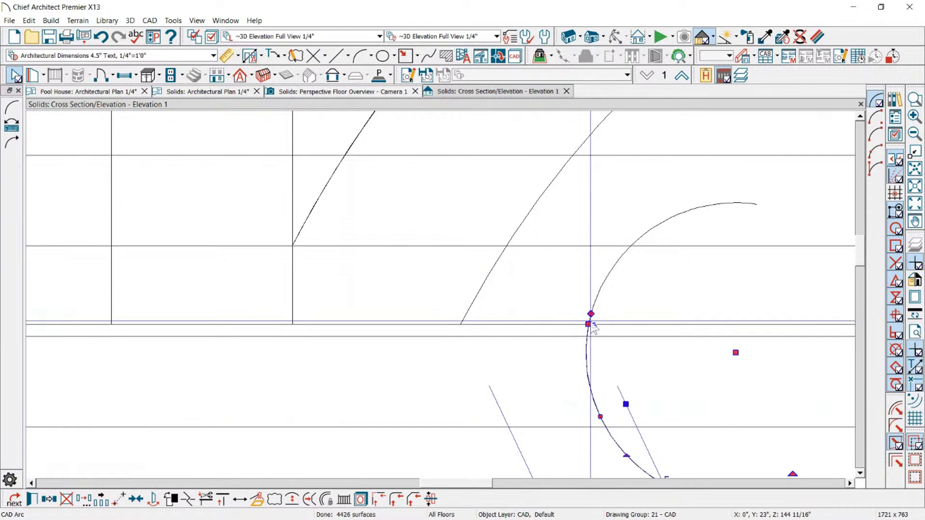
key(Delete)
scroll(657, 365, down, 2)
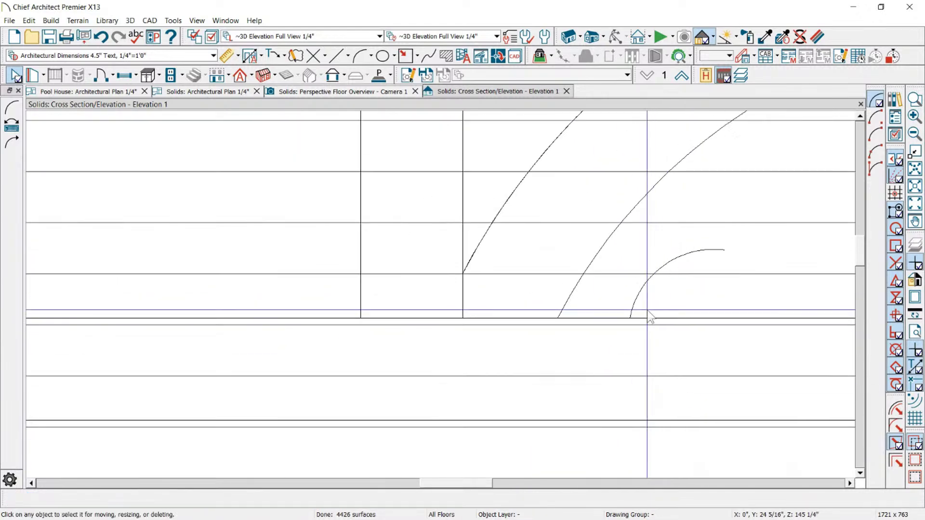
click(641, 288)
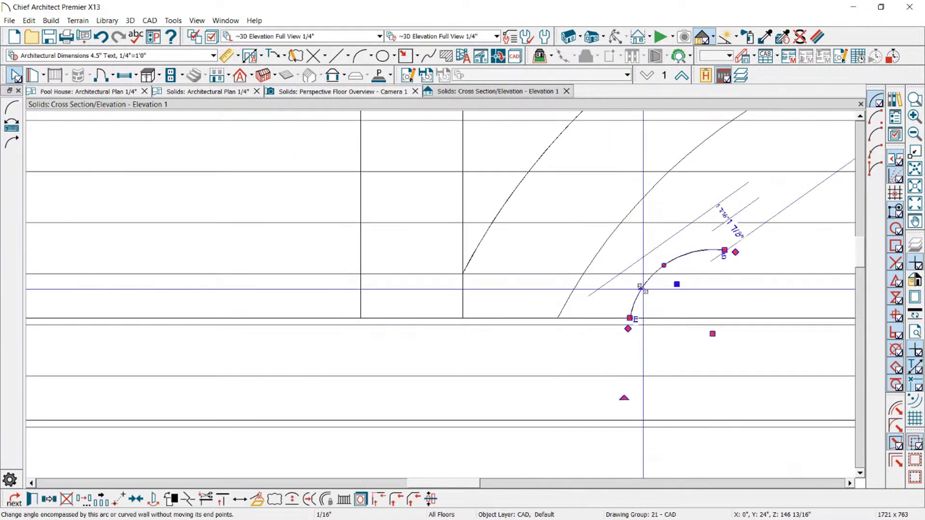
key(Delete)
scroll(462, 166, up, 2)
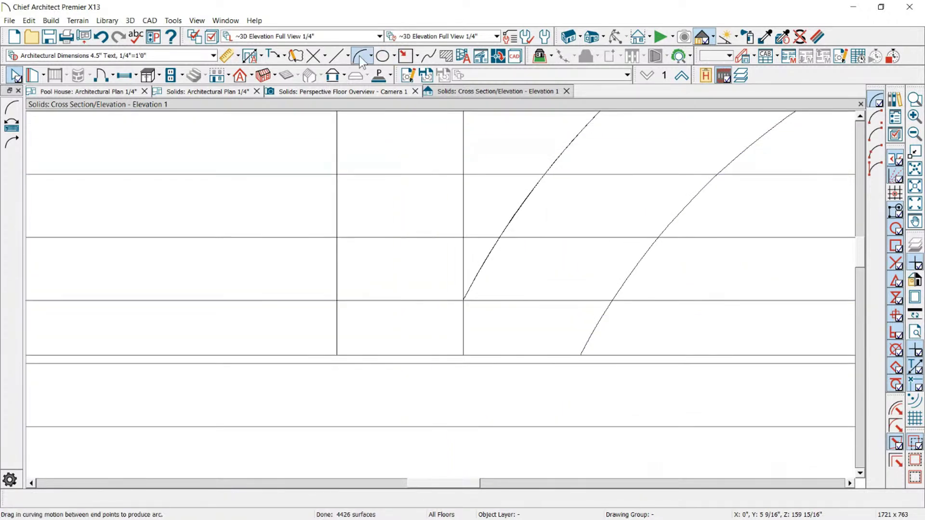
click(337, 60)
mouse_move(464, 301)
mouse_down()
mouse_move(463, 356)
mouse_move(583, 355)
mouse_up()
Step: Mirror a copy of the closed brace outline about the gable's centerline to the opposite side of the king post
scroll(553, 435, down, 2)
scroll(552, 434, down, 2)
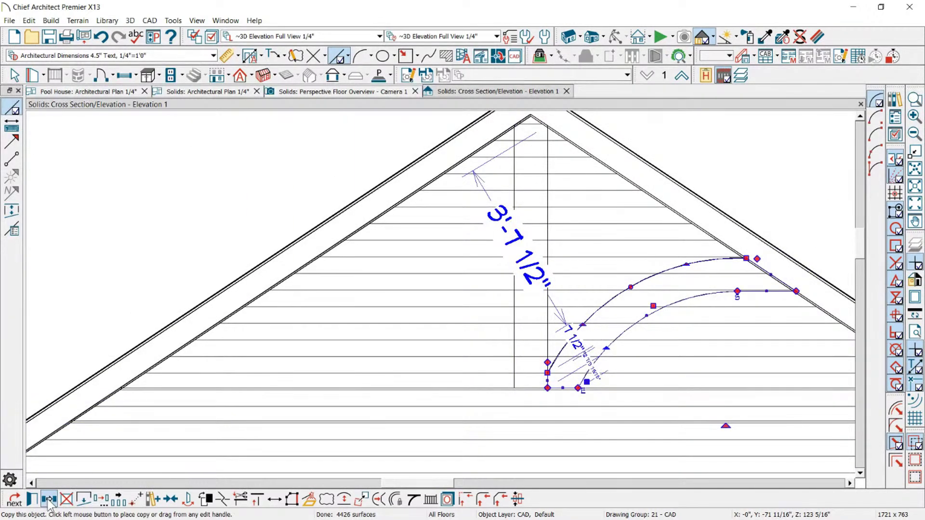
key(Escape)
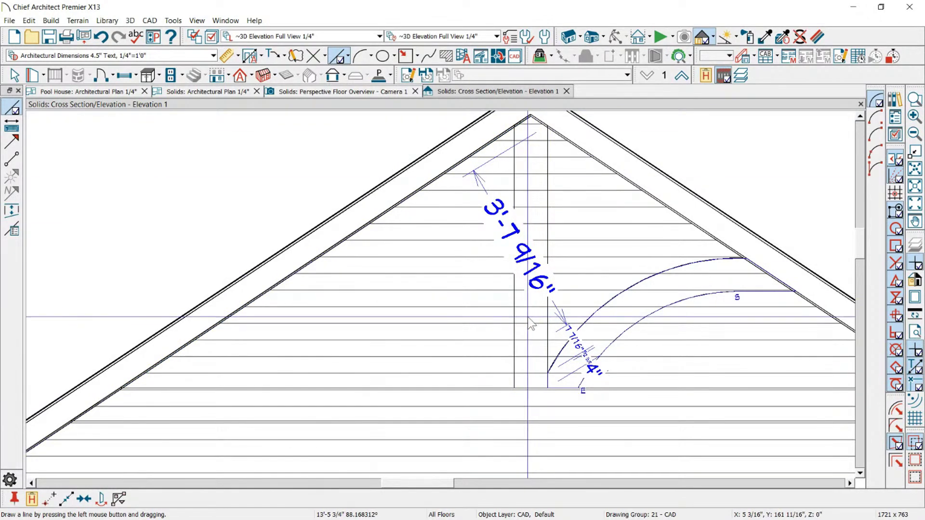
scroll(528, 317, down, 2)
scroll(528, 159, up, 3)
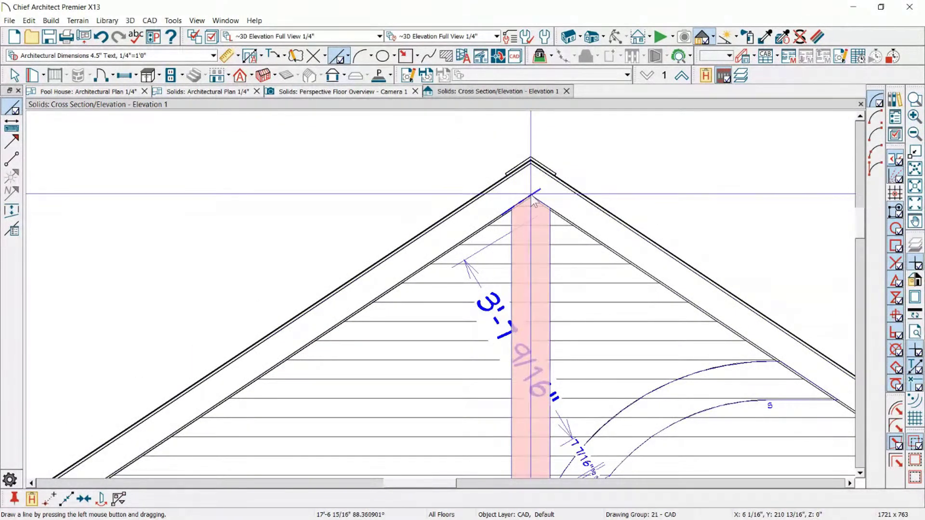
click(533, 181)
scroll(534, 181, down, 2)
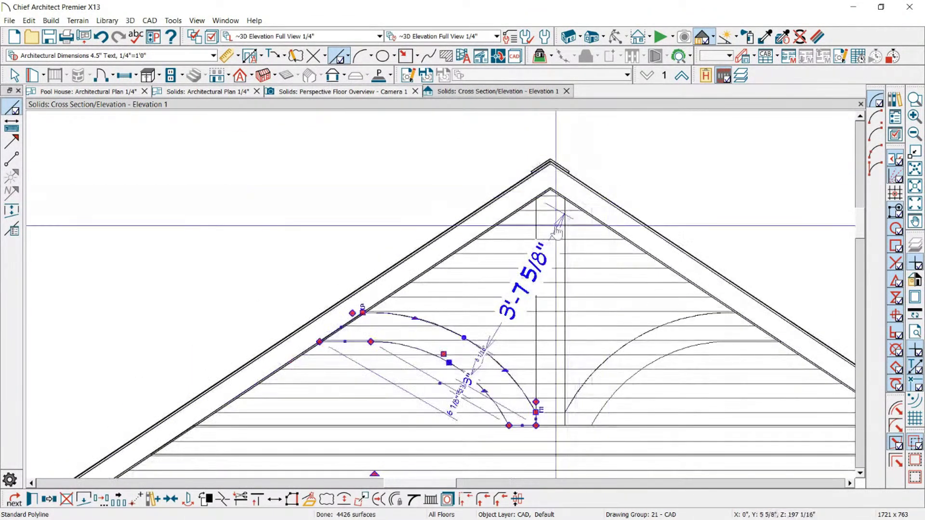
key(Escape)
Step: Examine how the king post's peak and the mirrored brace's upper end meet the roof edge
scroll(549, 186, up, 3)
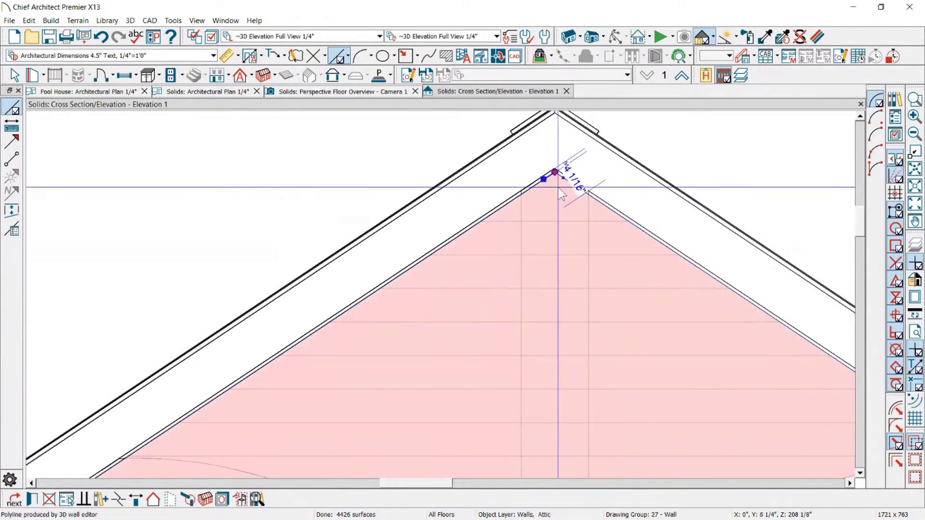
click(562, 191)
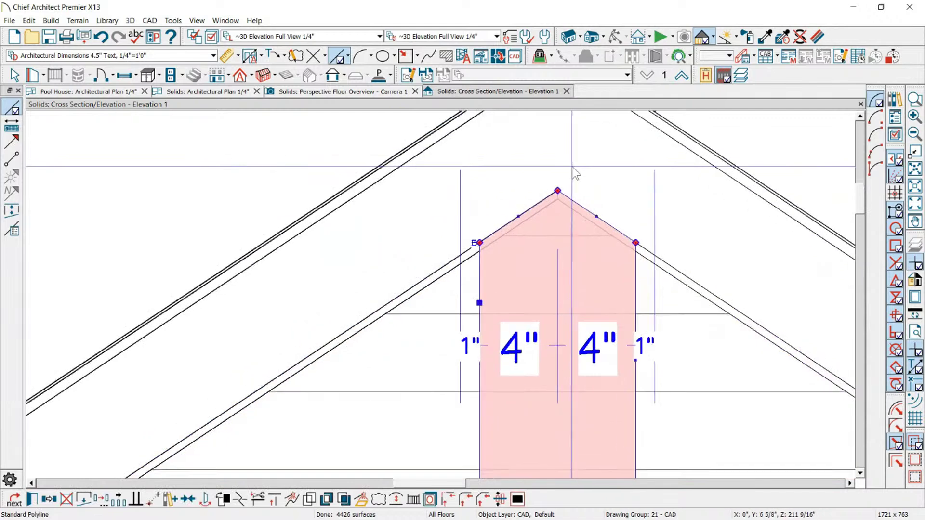
scroll(575, 171, down, 2)
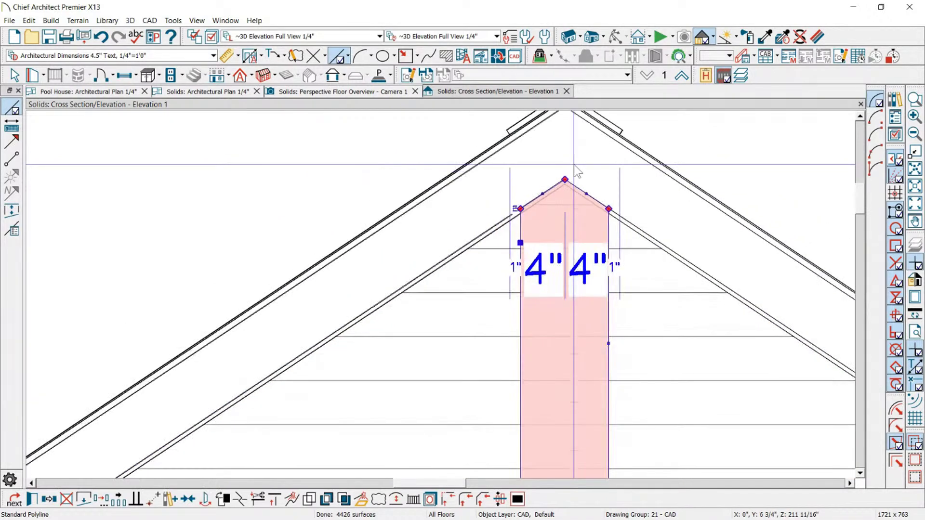
scroll(577, 171, down, 3)
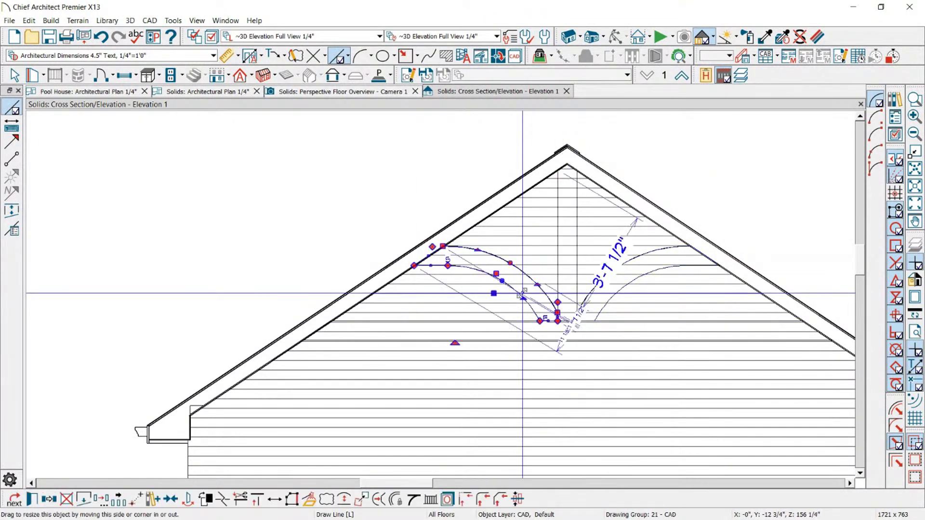
click(558, 281)
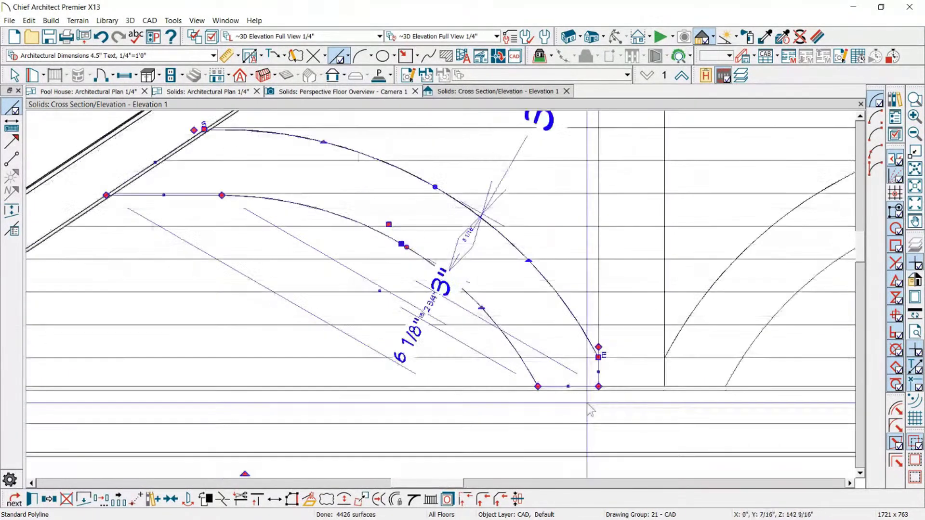
scroll(588, 404, down, 4)
scroll(279, 222, up, 6)
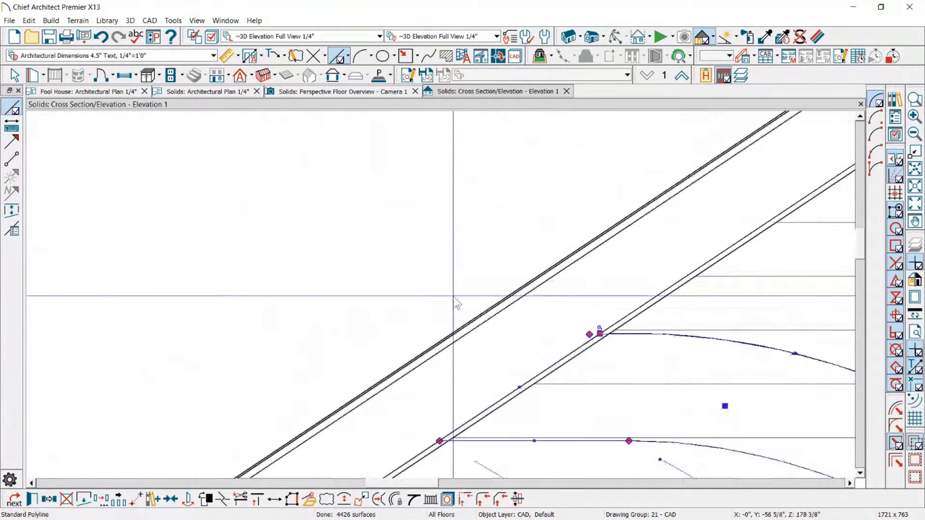
drag(597, 334, 598, 335)
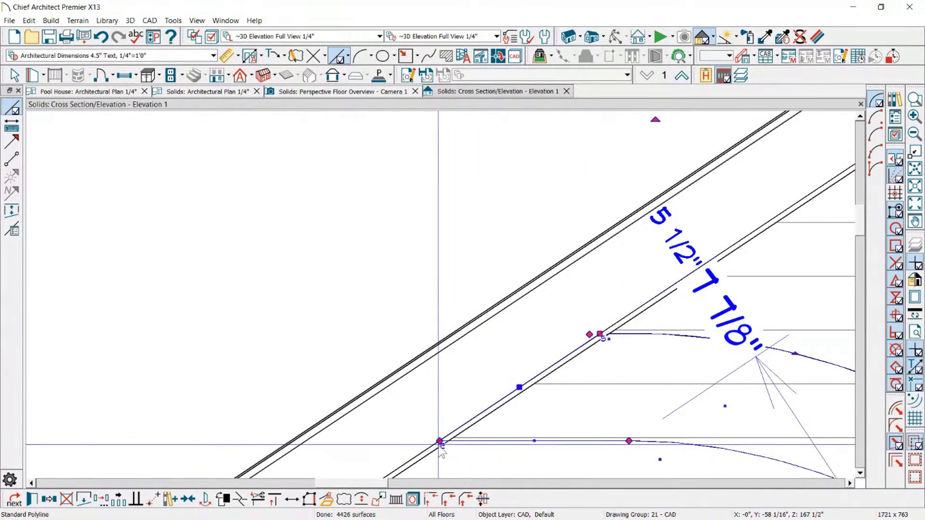
scroll(374, 196, down, 2)
scroll(504, 195, down, 3)
scroll(656, 332, up, 3)
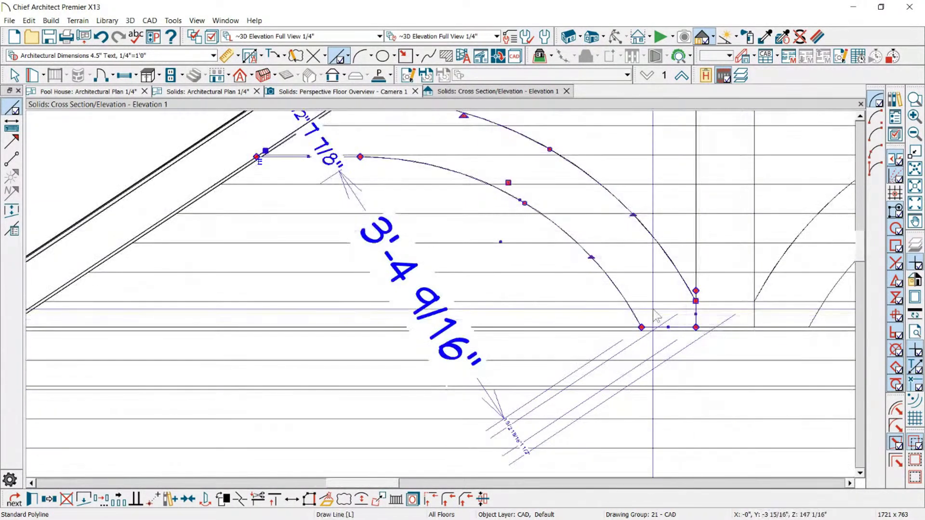
Step: Examine how the mirrored brace's foot meets the king post and the tie beam, comparing it with the original brace
scroll(656, 332, up, 1)
click(696, 314)
click(703, 302)
click(695, 296)
click(696, 300)
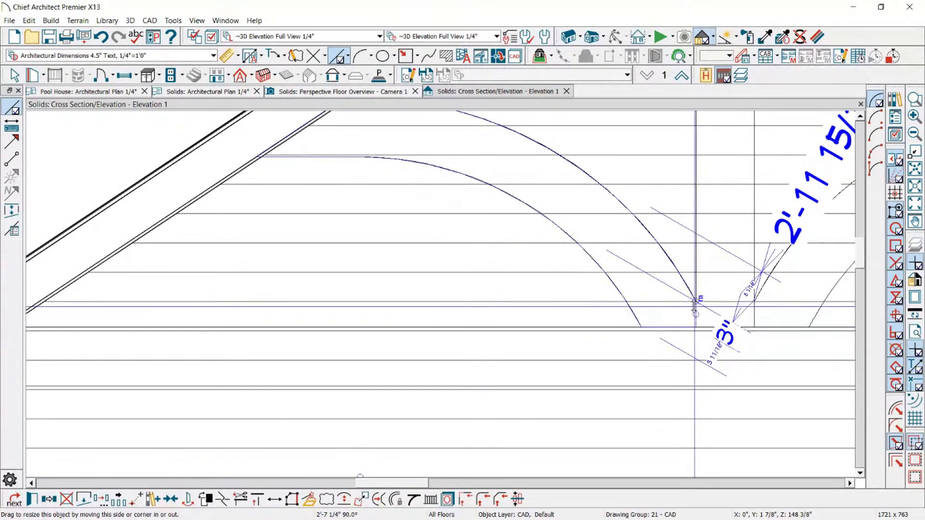
scroll(695, 311, down, 1)
scroll(694, 313, up, 4)
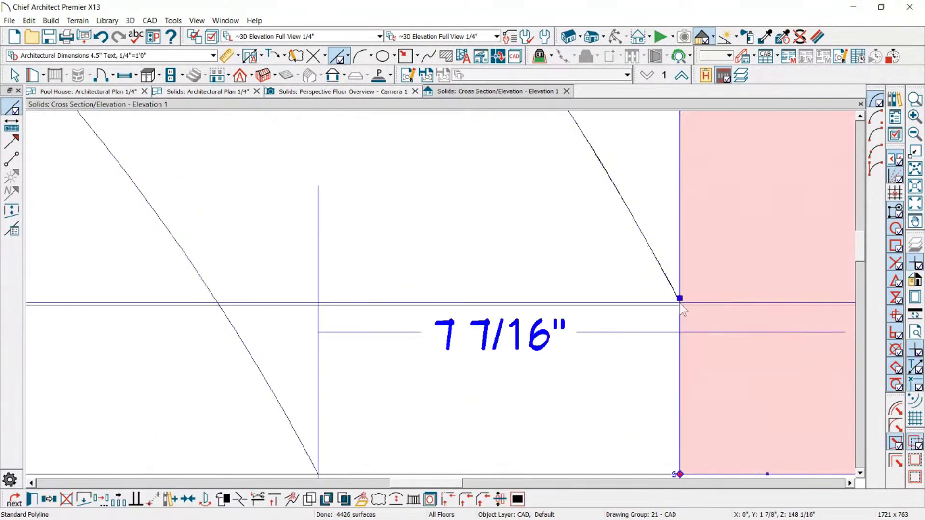
scroll(682, 305, down, 2)
scroll(510, 236, down, 2)
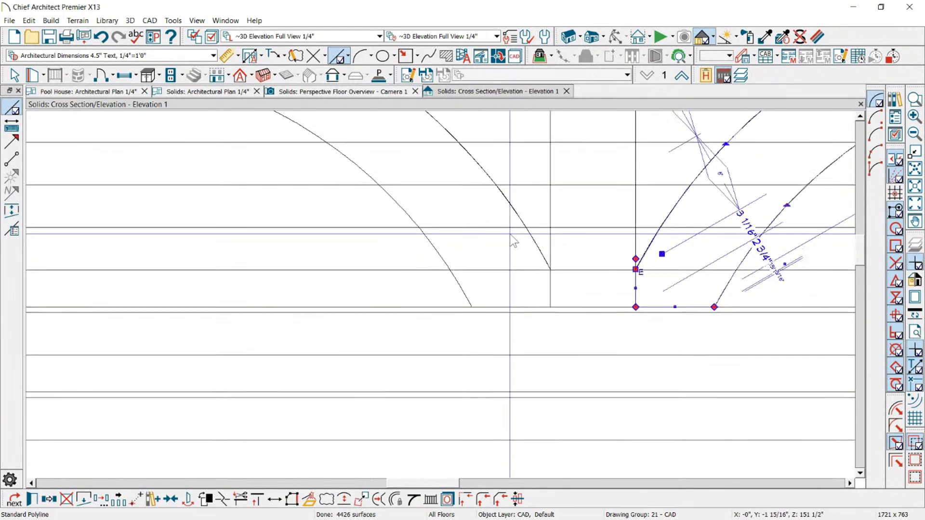
right_click(533, 245)
key(Escape)
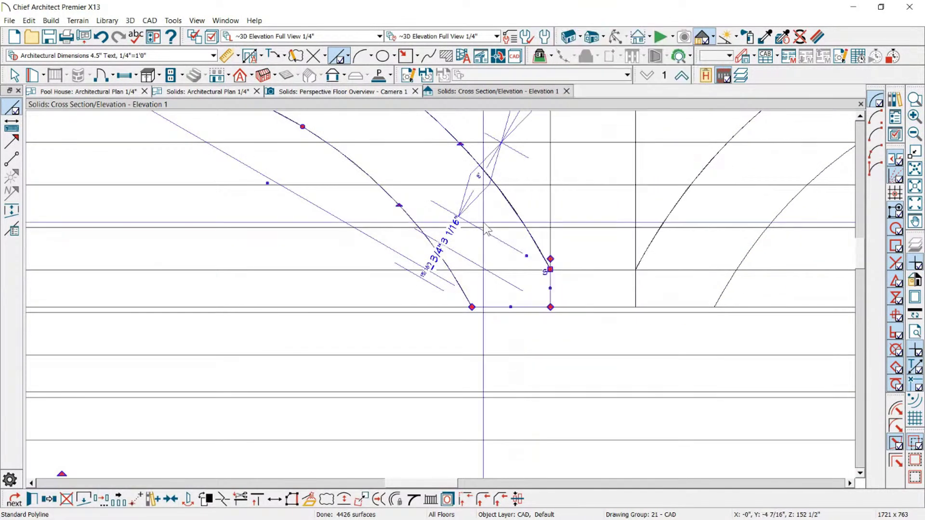
Step: Delete the mirrored brace outline and select the original brace on the other side of the king post
key(Delete)
scroll(482, 227, down, 4)
scroll(628, 207, up, 3)
right_click(528, 190)
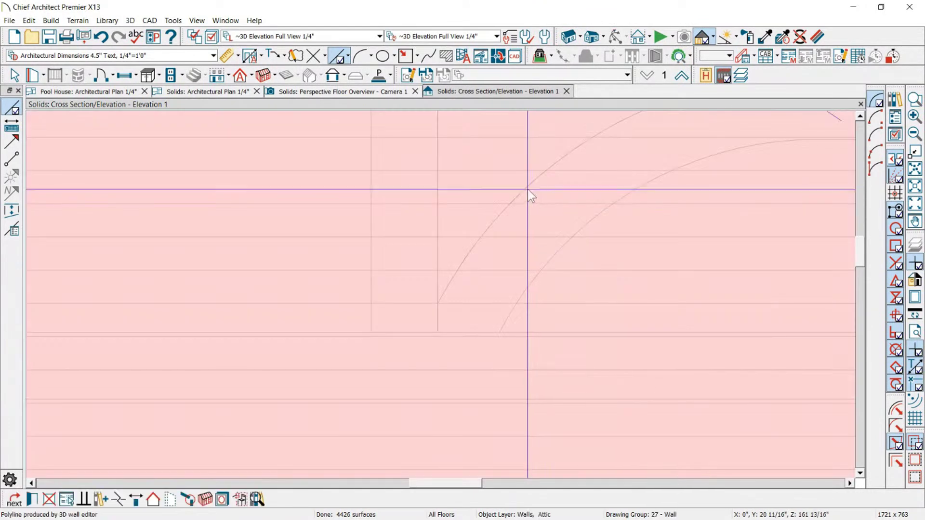
click(528, 192)
Step: Examine the original brace's foot at the king post and tie beam, and its upper end at the roof edge
scroll(425, 316, up, 3)
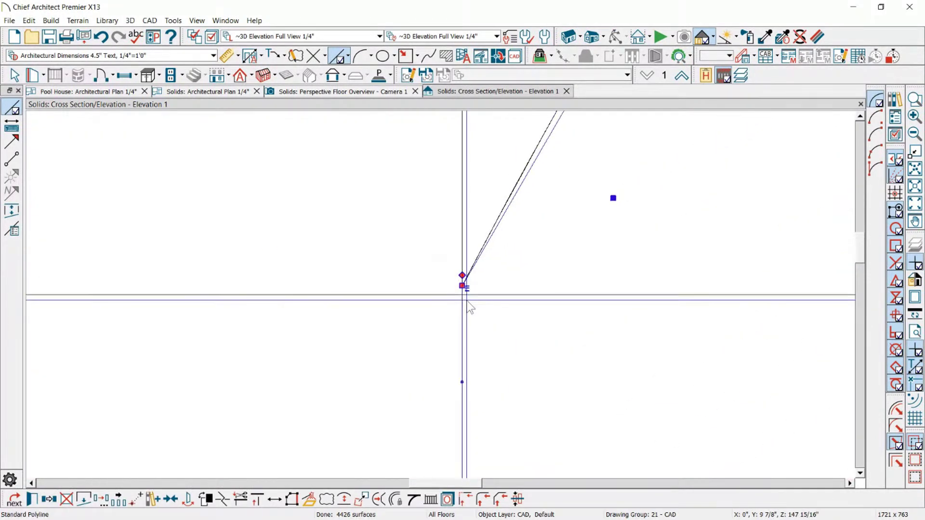
key(Escape)
click(467, 281)
mouse_move(462, 287)
mouse_down()
mouse_move(459, 299)
mouse_move(461, 287)
mouse_up()
scroll(410, 198, down, 4)
scroll(476, 289, up, 1)
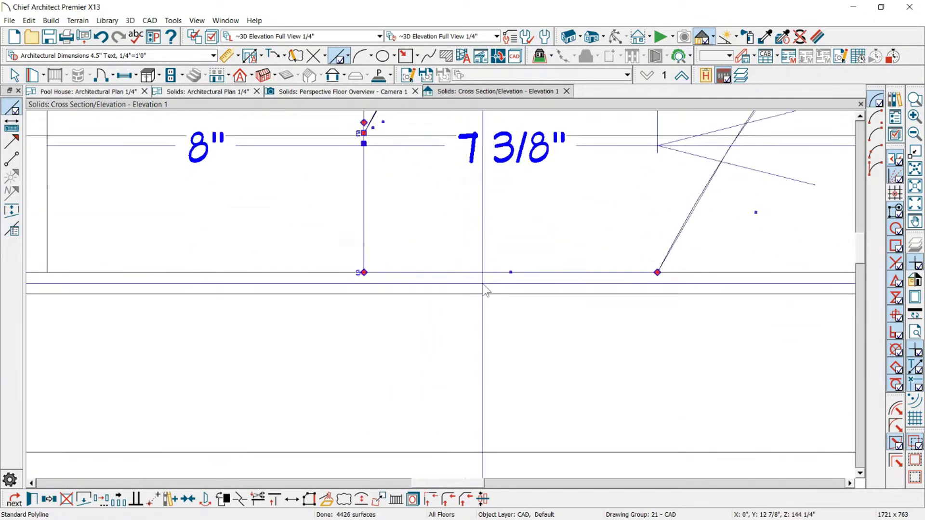
scroll(653, 272, down, 4)
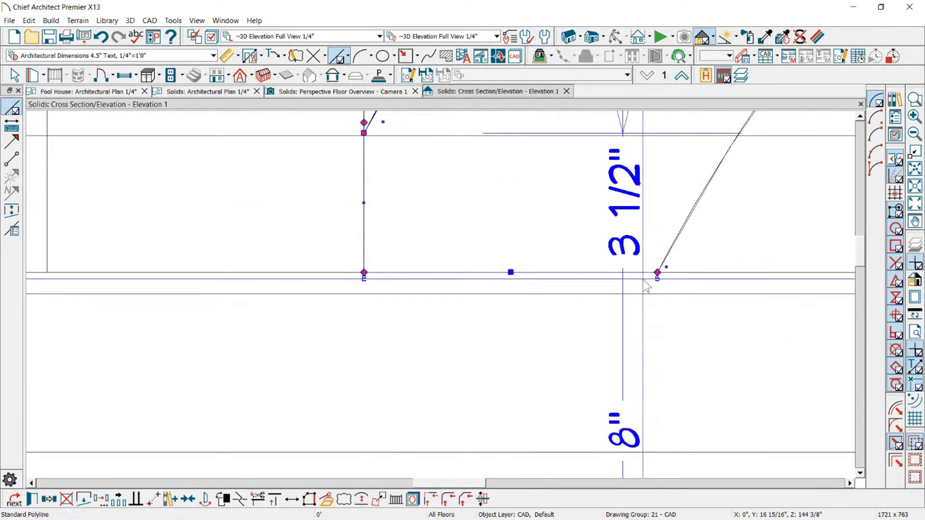
scroll(825, 199, up, 3)
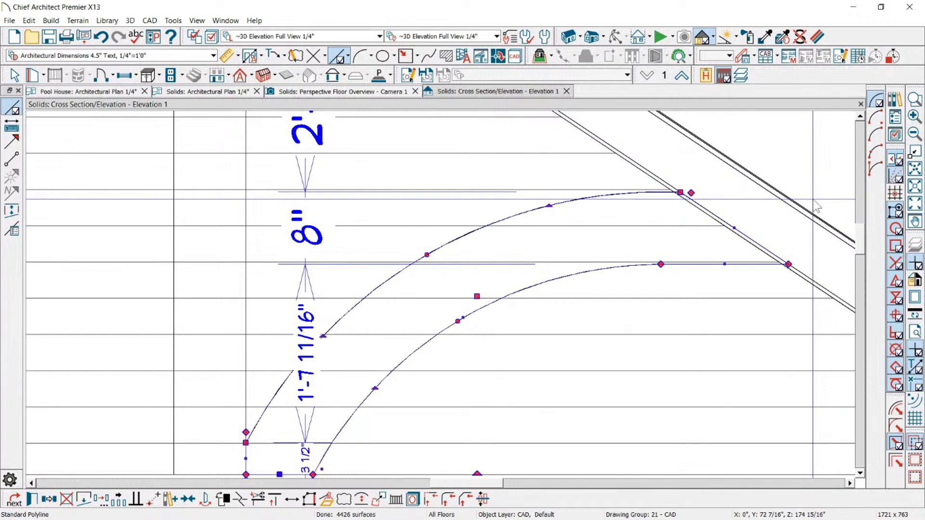
scroll(649, 200, up, 4)
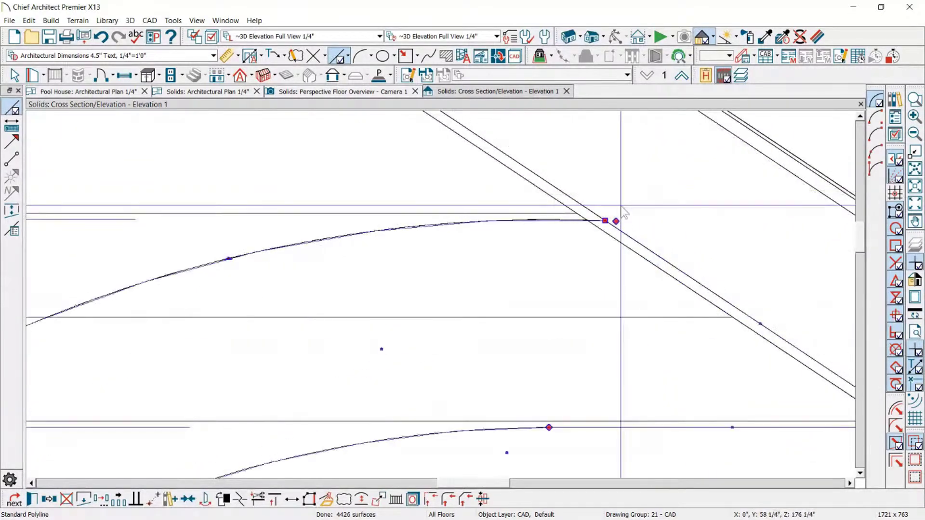
scroll(603, 227, up, 2)
scroll(597, 227, down, 3)
scroll(559, 219, up, 4)
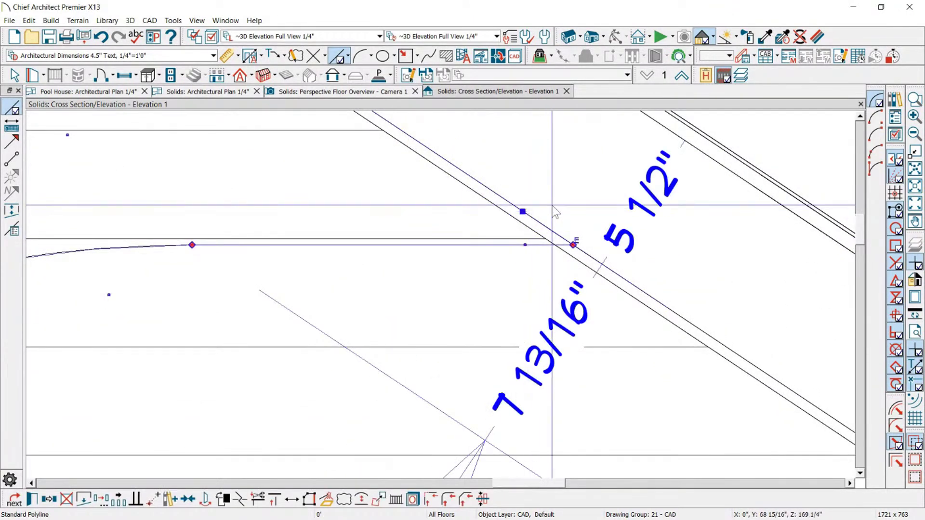
scroll(643, 309, down, 2)
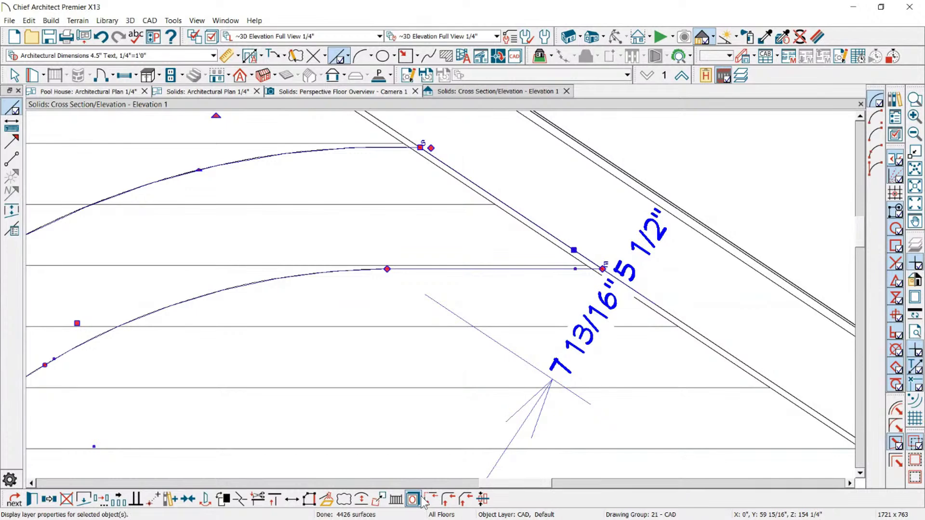
click(563, 274)
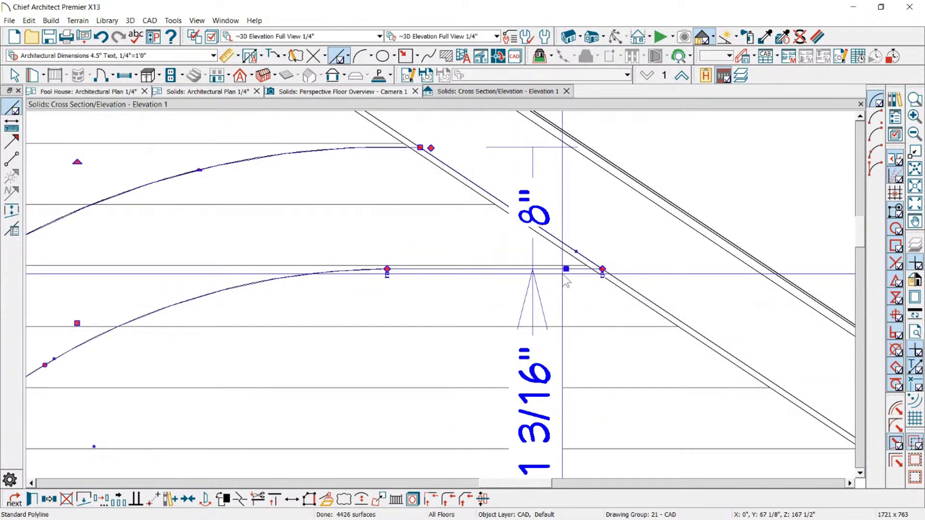
Step: Close the brace polyline with a straight edge from its foot at the king post to its upper end at the roof
scroll(594, 241, down, 3)
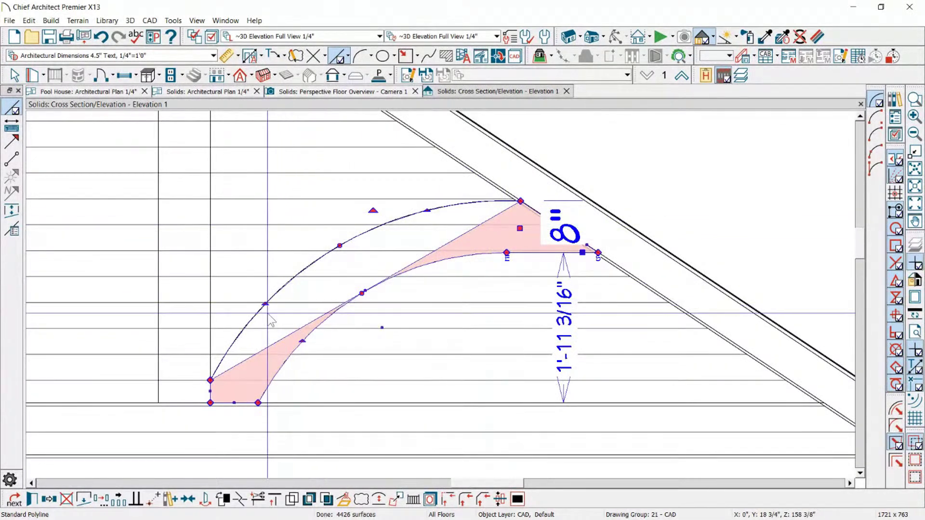
key(Escape)
click(278, 297)
key(Escape)
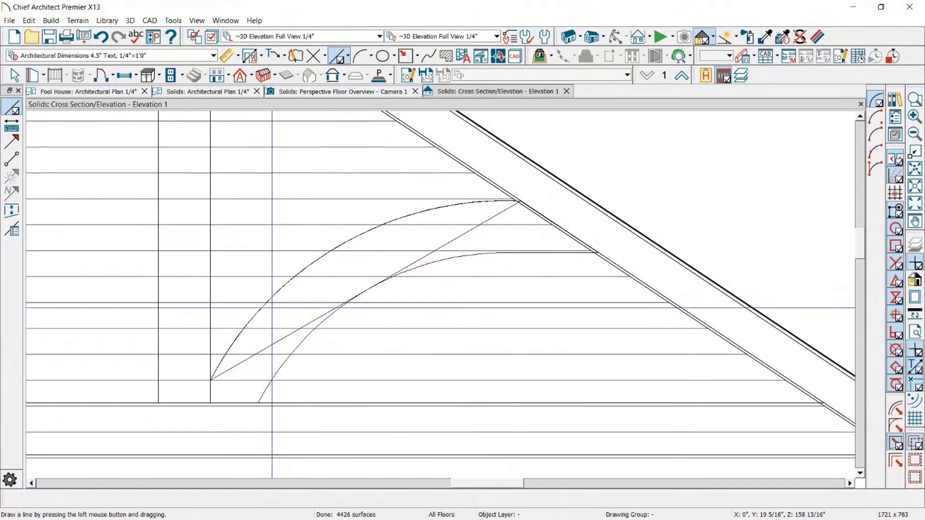
Step: Change the brace's straight closing edge to an arc and bend it to match the existing outer curve
click(267, 349)
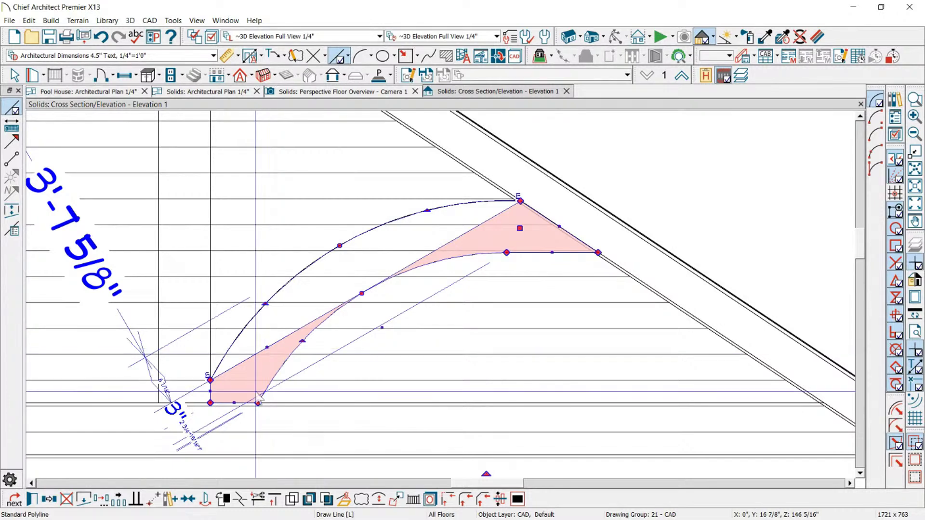
click(378, 500)
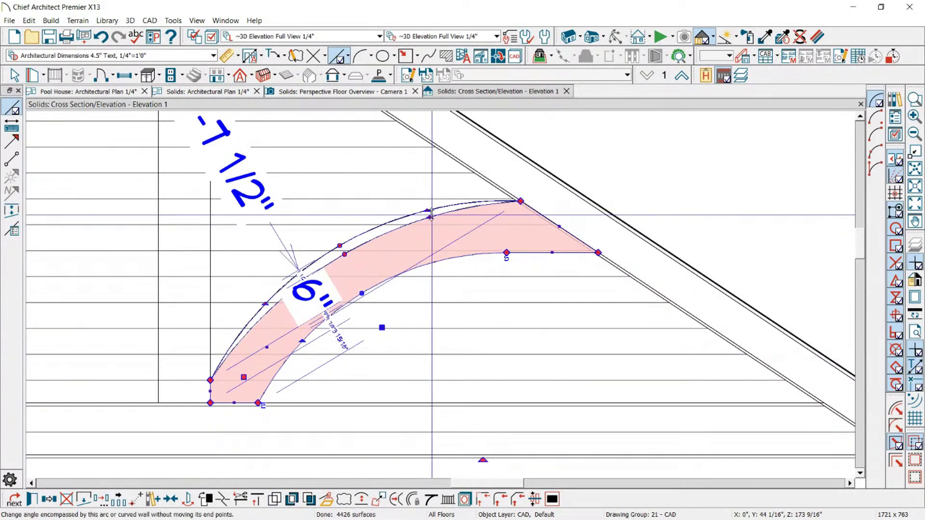
key(Escape)
click(434, 209)
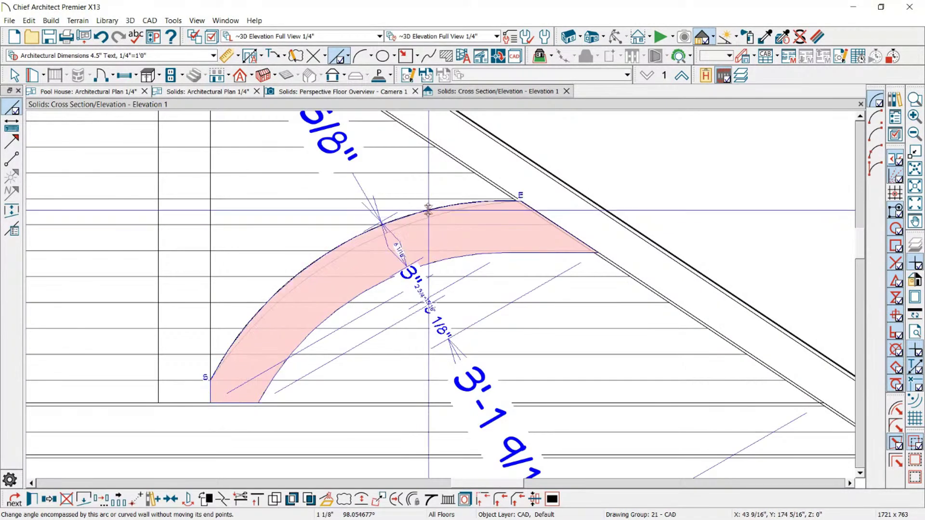
Step: Reflect a copy of the closed brace about the king post's centerline to the other side of the gable
scroll(484, 179, down, 5)
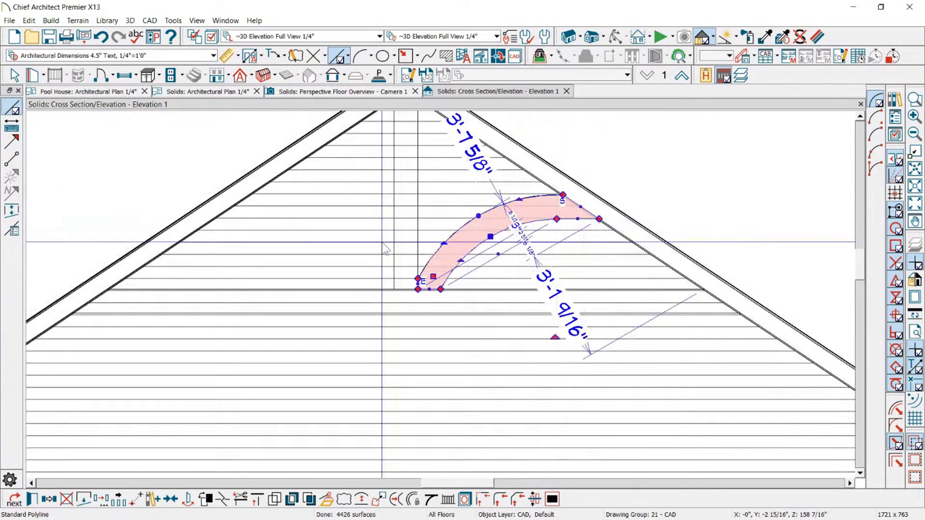
click(47, 500)
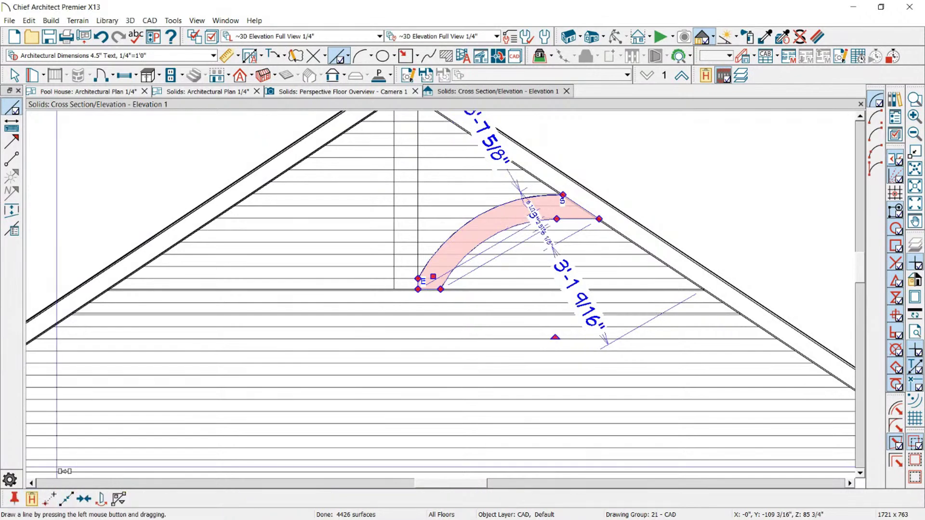
click(101, 504)
scroll(288, 430, down, 2)
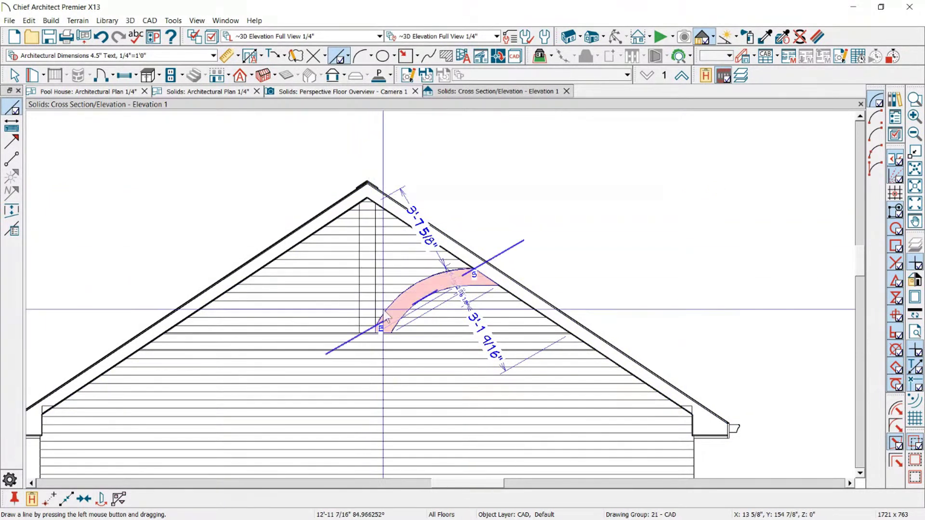
click(367, 335)
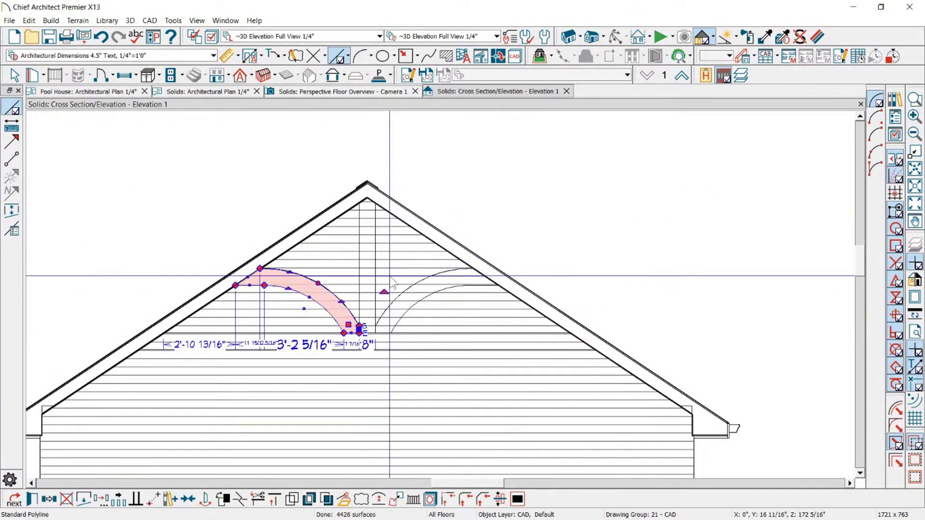
key(ctrl+alt+b)
key(Escape)
Step: Rename layer 3D Slab 1 to 3D Slab Gable Brackets and assign both braces, the king post and the tie beam to it
click(343, 304)
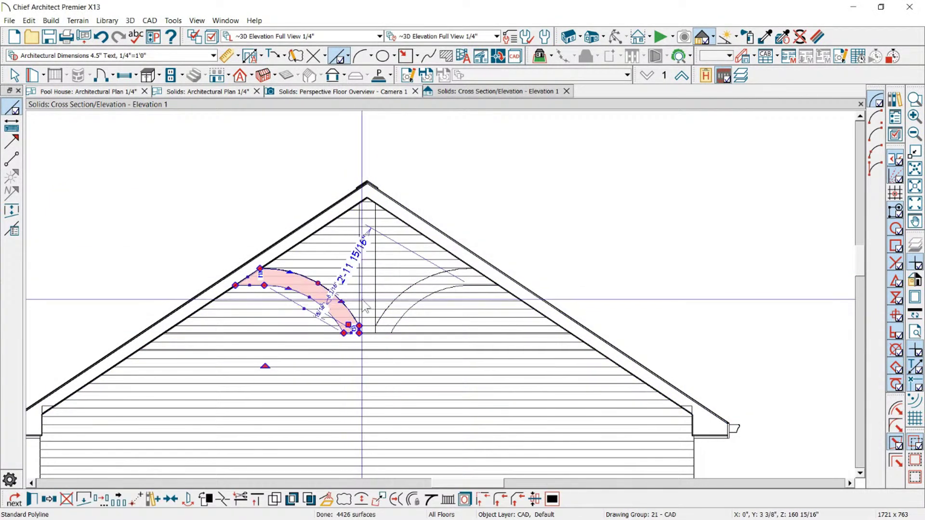
shift+click(366, 305)
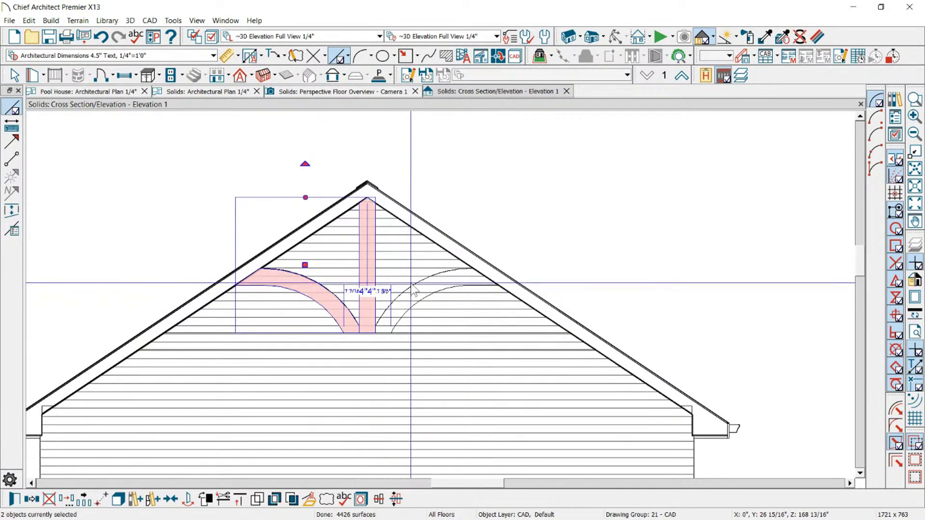
shift+click(414, 289)
shift+click(393, 332)
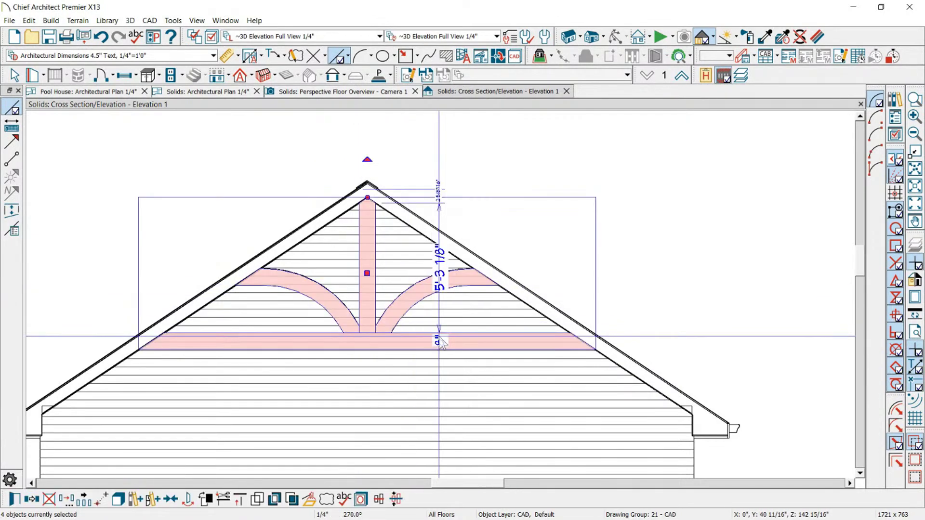
double_click(392, 330)
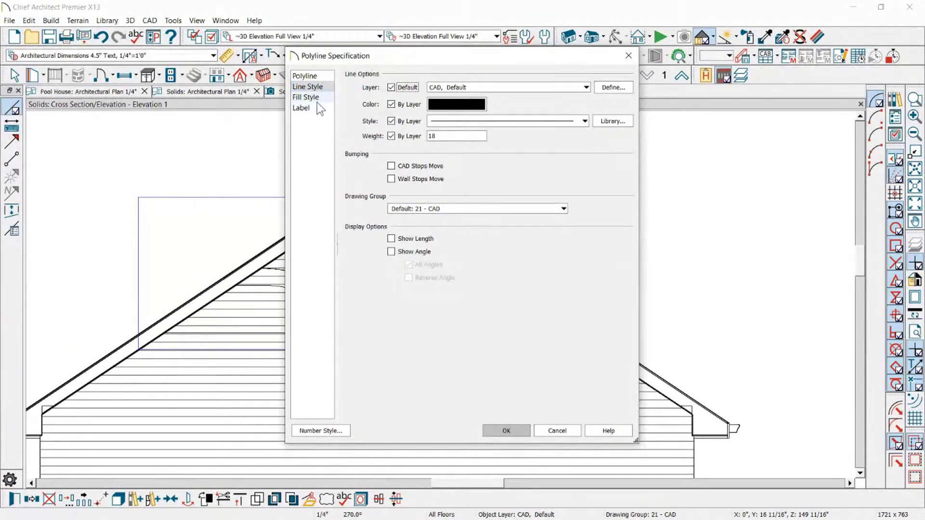
click(612, 87)
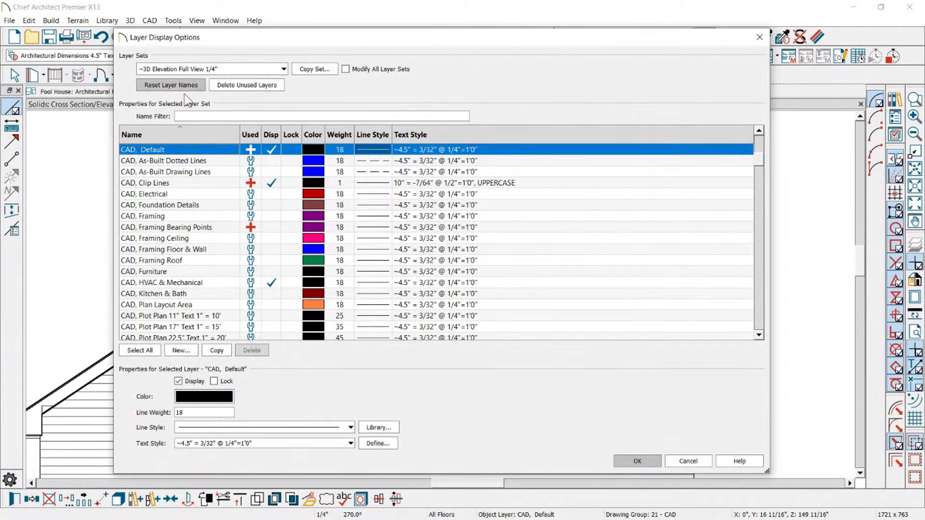
scroll(161, 171, up, 10)
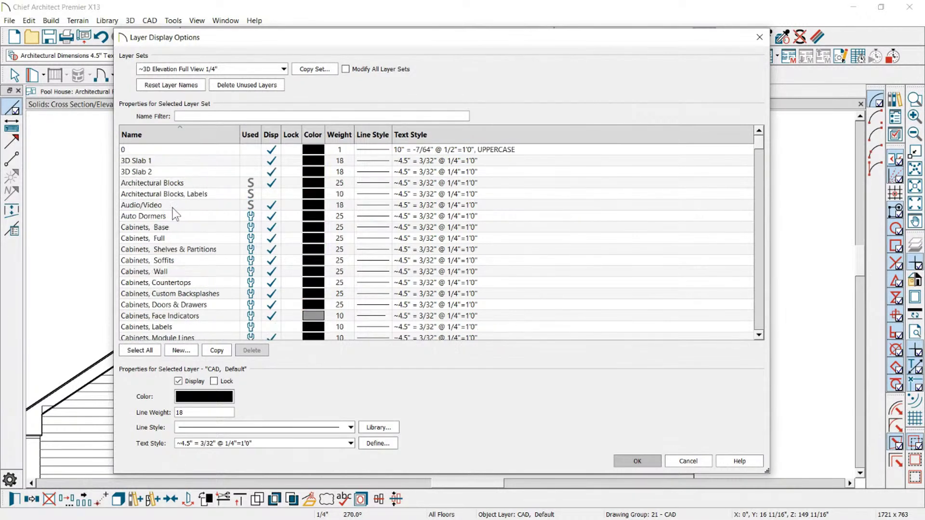
click(138, 163)
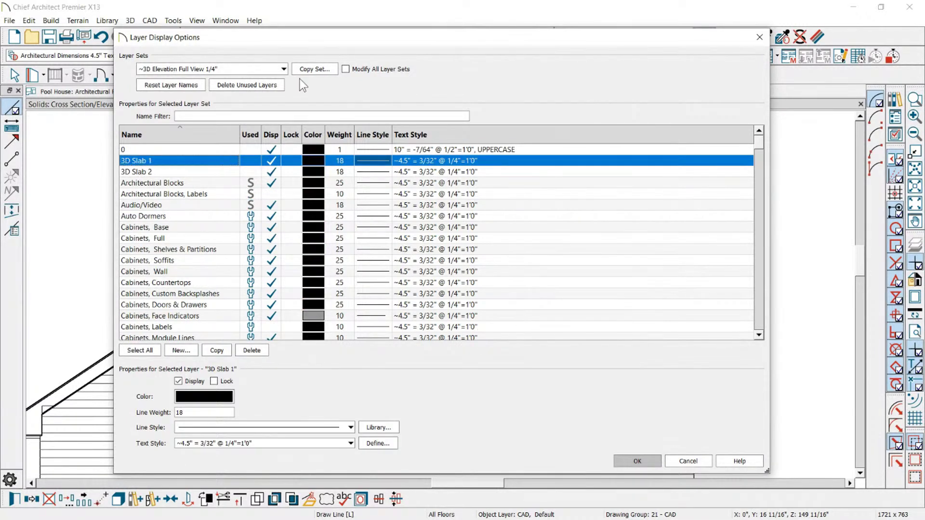
drag(325, 41, 387, 55)
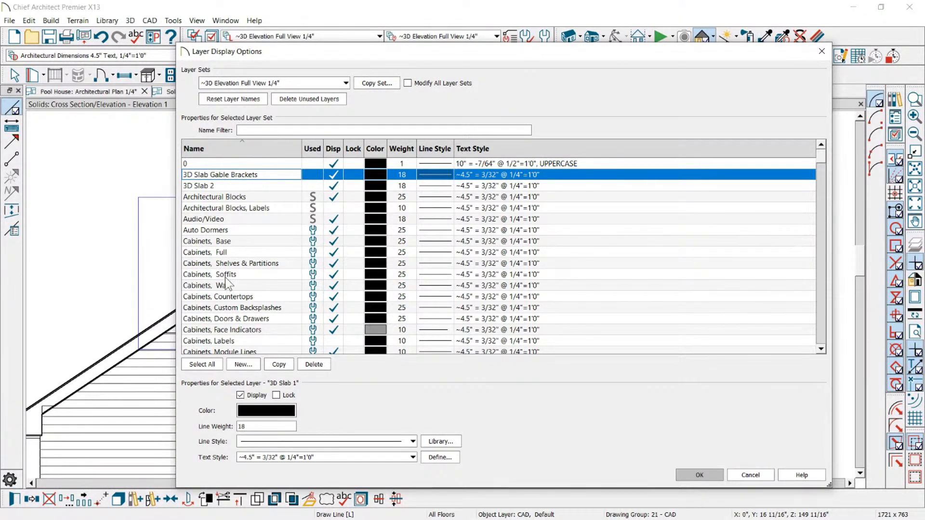
click(712, 471)
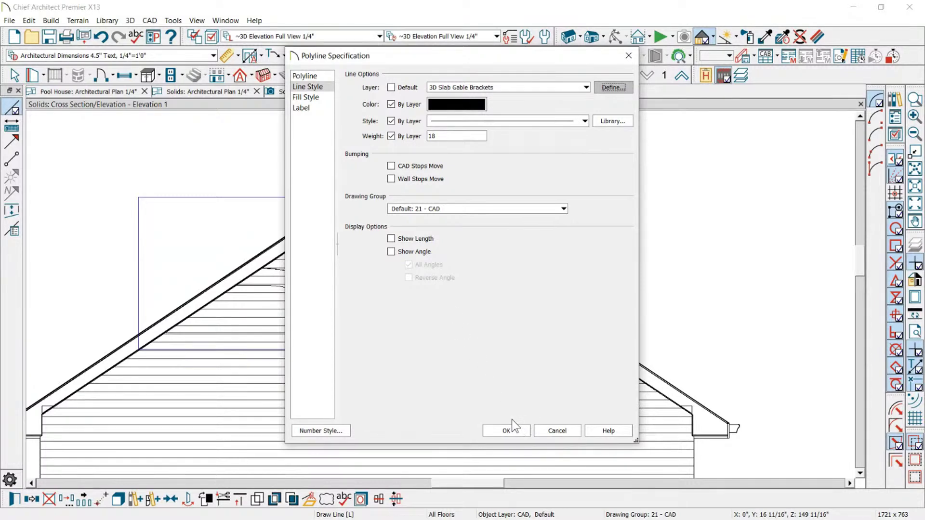
click(506, 430)
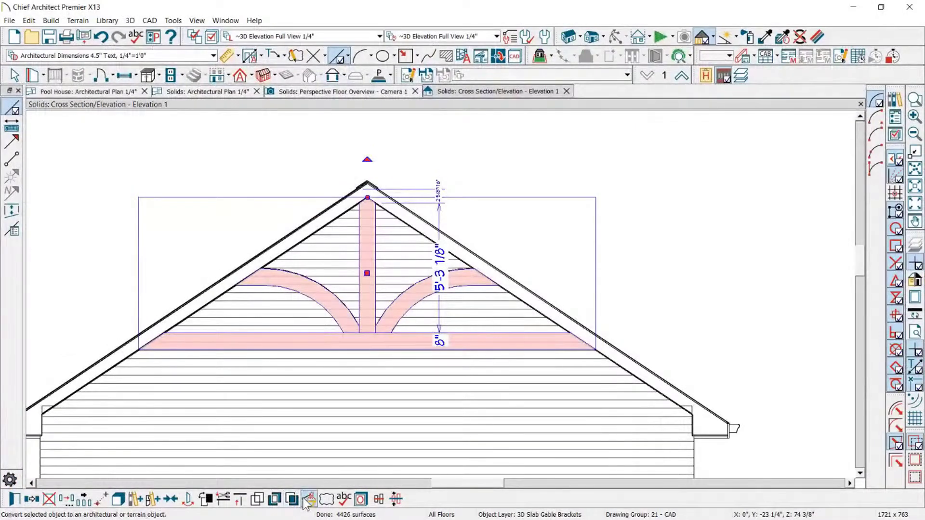
Step: Convert the four selected truss outlines to polyline solids with a thickness of 6 inches
click(308, 499)
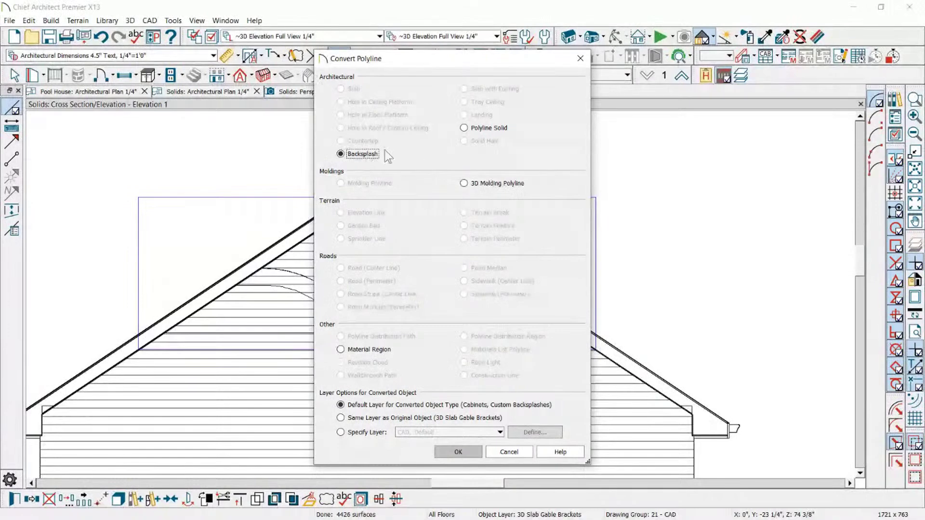
click(470, 130)
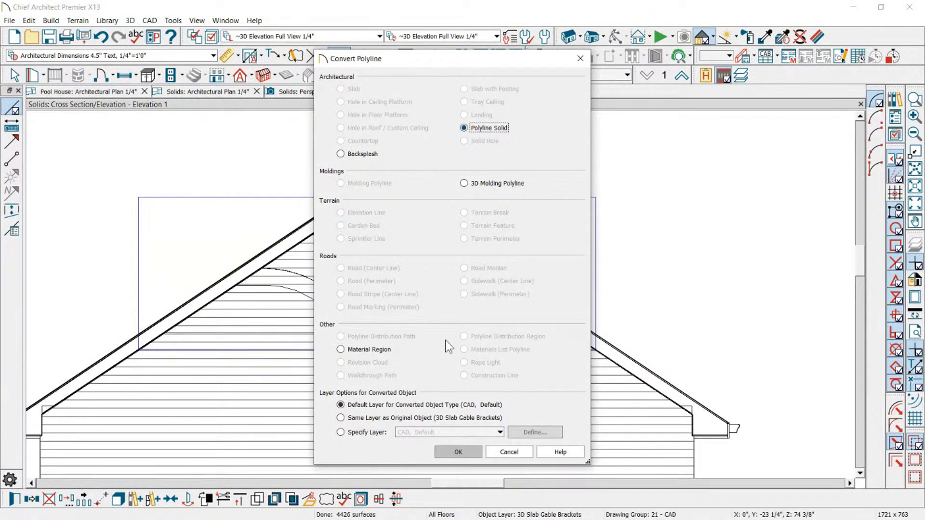
click(457, 452)
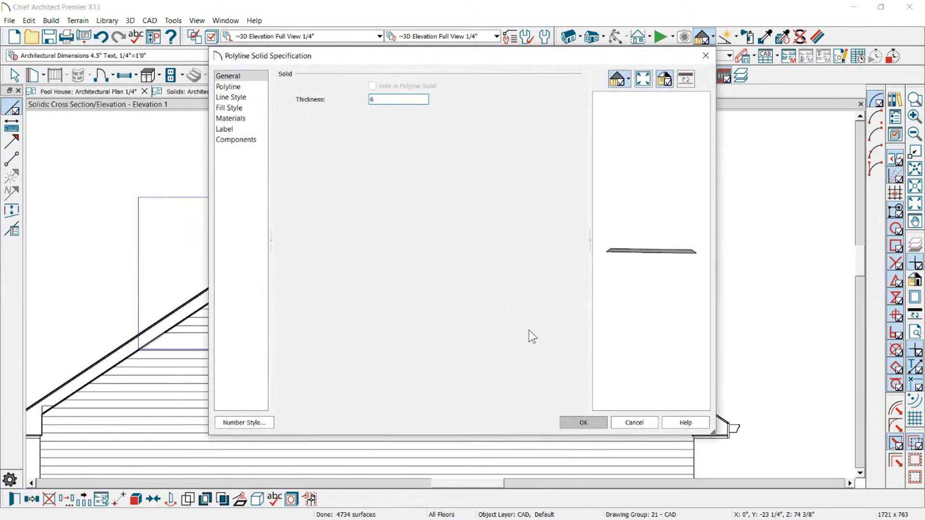
click(588, 423)
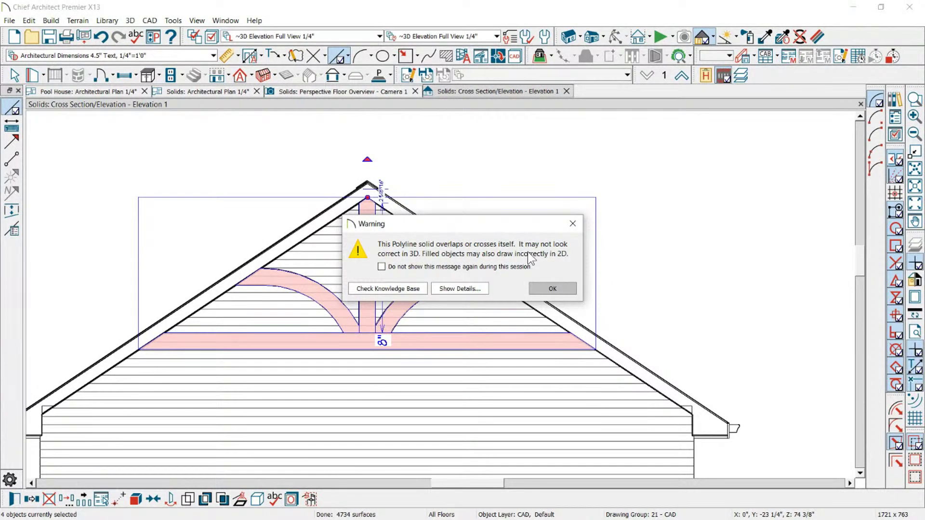
click(553, 289)
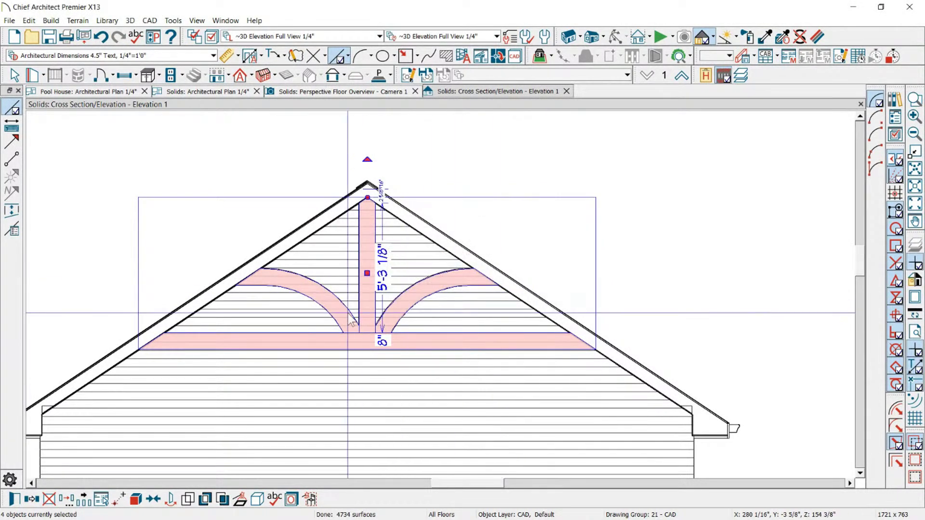
Step: Examine the truss solids in the elevation and in the perspective floor overview
scroll(341, 313, down, 2)
key(Escape)
scroll(347, 291, up, 3)
click(365, 250)
key(Escape)
scroll(300, 237, down, 2)
scroll(300, 237, down, 1)
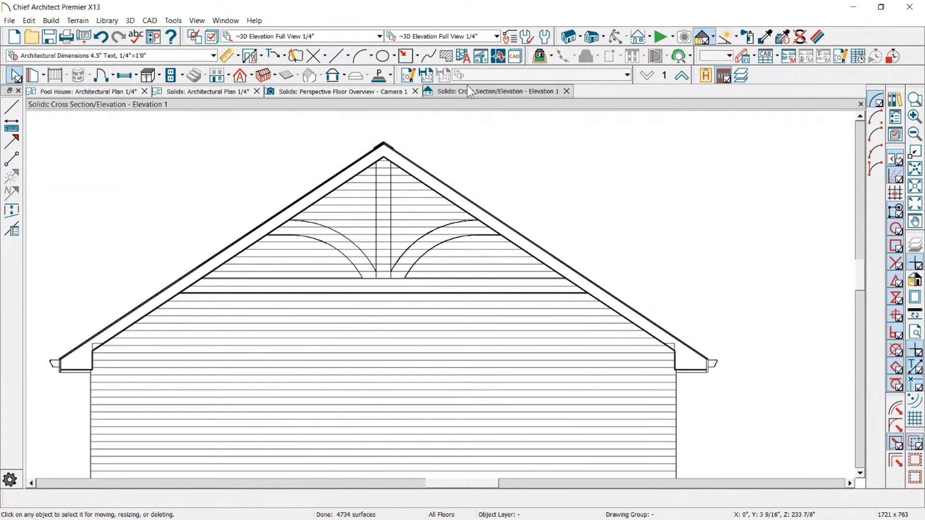
click(350, 92)
scroll(424, 150, down, 5)
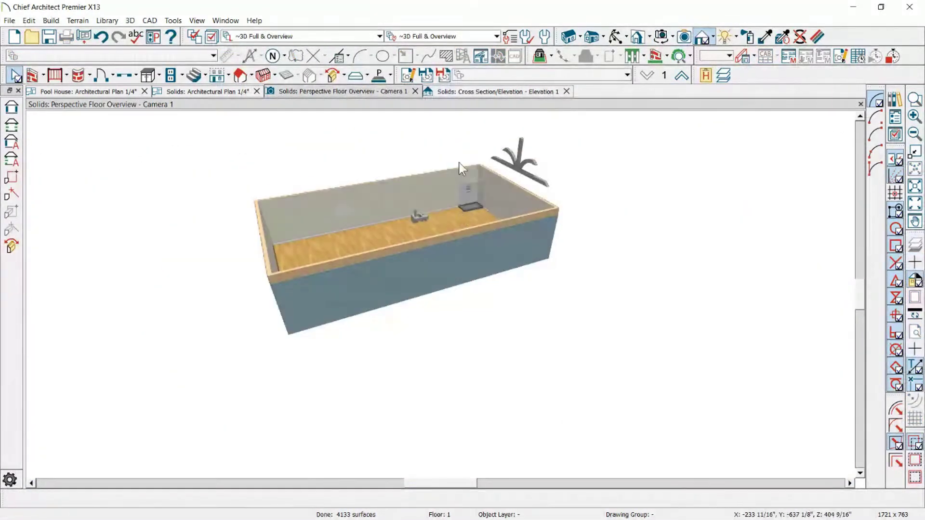
Step: Pick up the trim material from the room's baseboard with the Material Eyedropper in the perspective floor overview
scroll(592, 153, up, 3)
click(616, 36)
drag(584, 122, 403, 120)
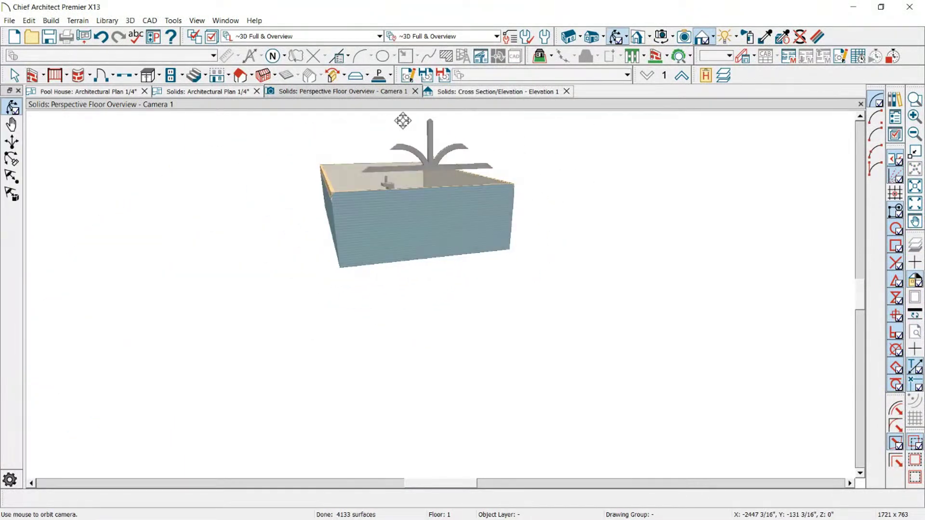
scroll(501, 283, up, 5)
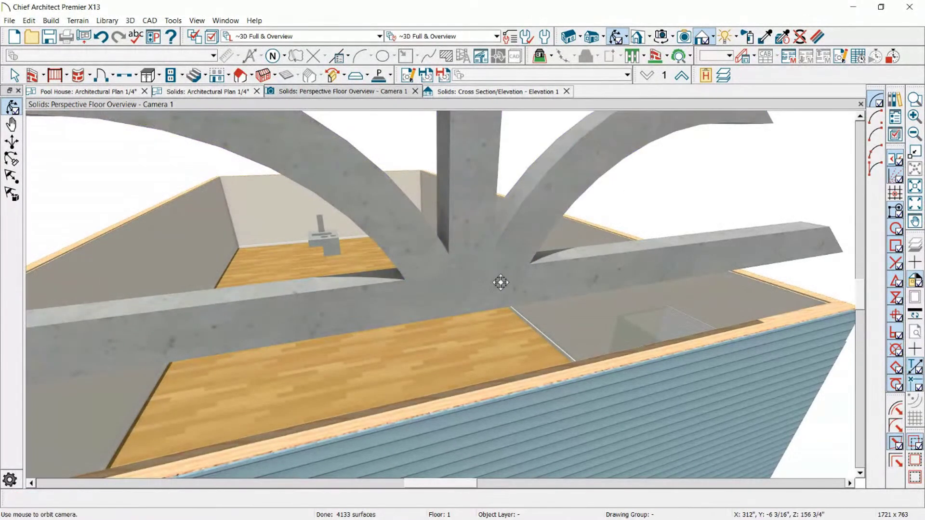
scroll(501, 283, down, 5)
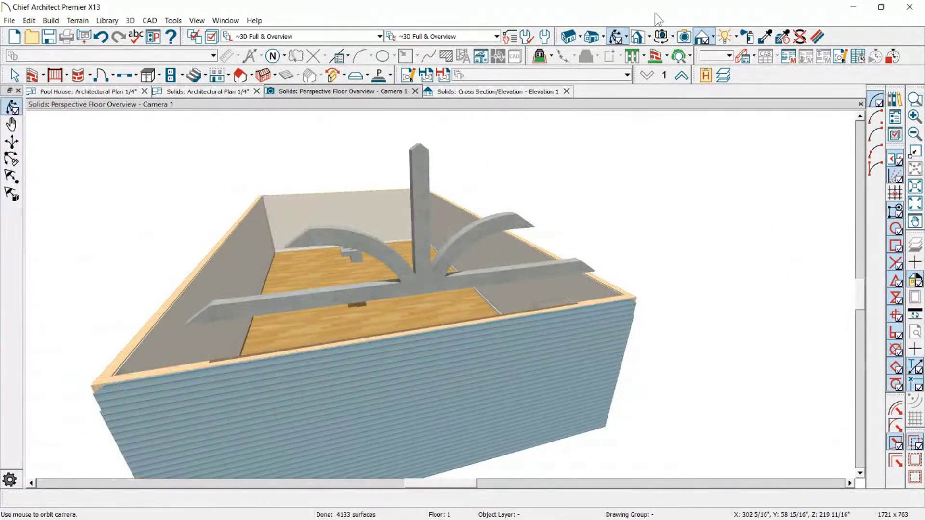
click(765, 36)
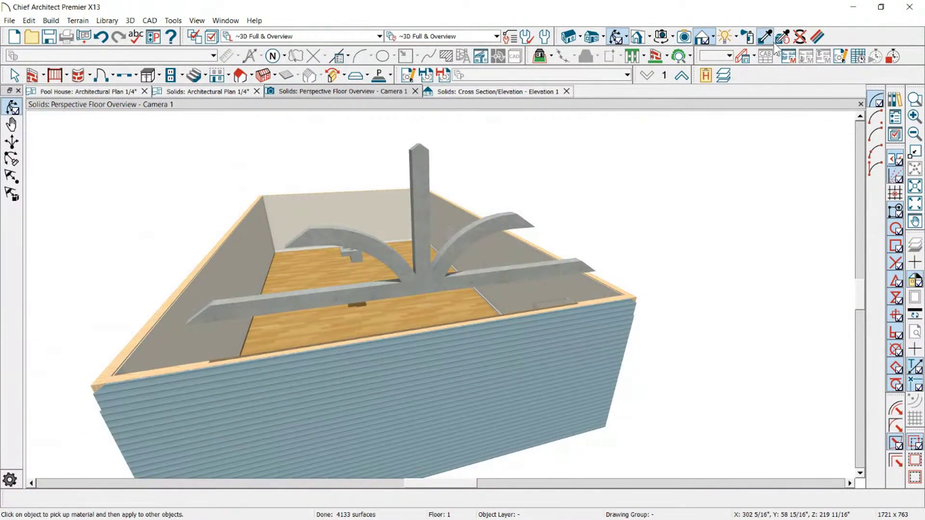
scroll(381, 183, down, 3)
scroll(380, 183, up, 4)
scroll(341, 232, down, 6)
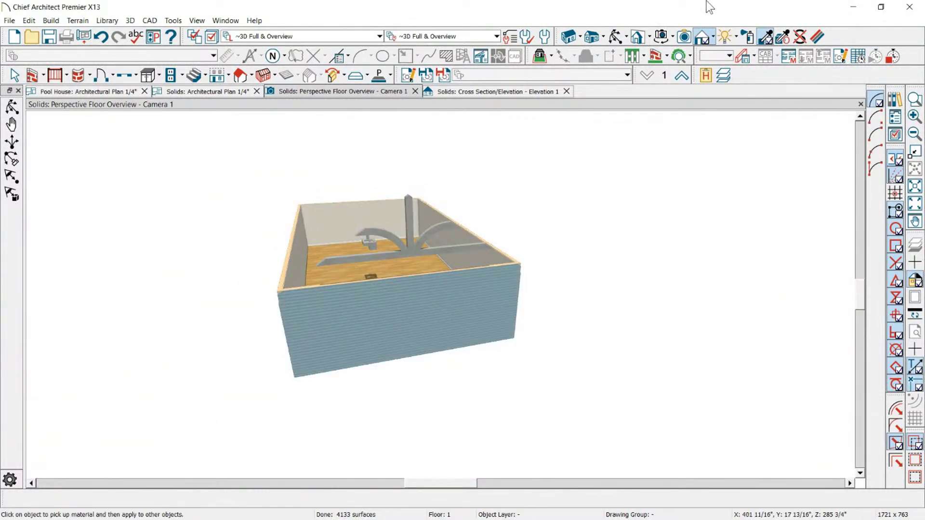
click(618, 38)
drag(578, 154, 391, 153)
click(767, 36)
scroll(436, 317, up, 5)
click(438, 321)
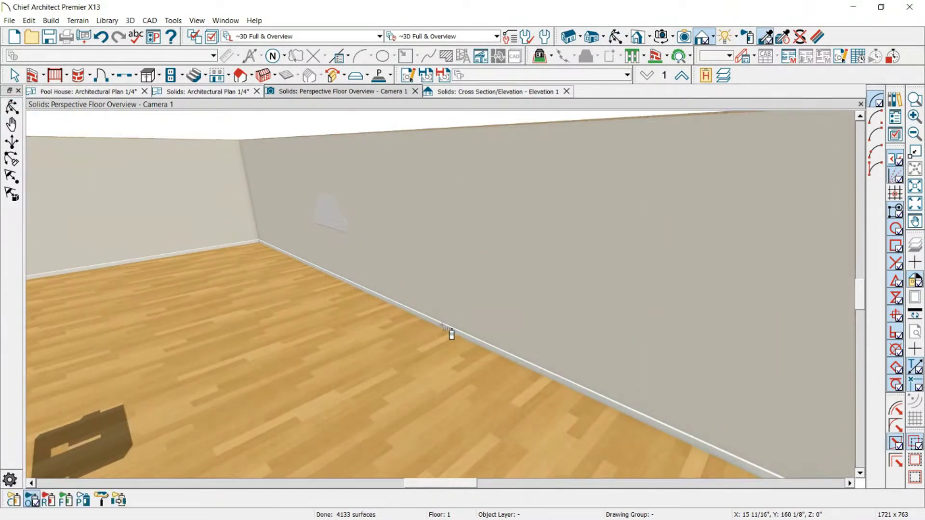
Step: Apply the Interior Trim Color - Bone material to both curved braces, the king post and the tie beam
scroll(451, 332, down, 8)
click(372, 198)
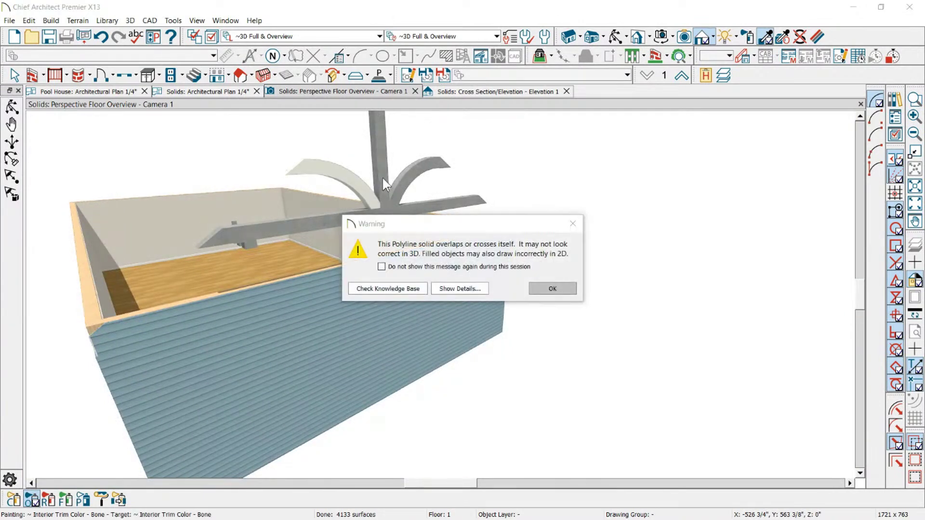
key(Return)
click(393, 188)
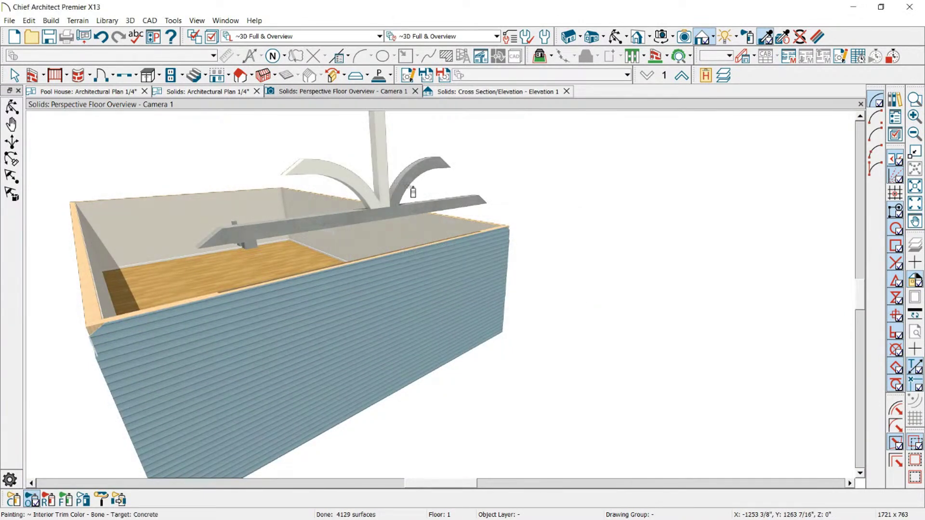
click(409, 190)
key(Return)
click(433, 217)
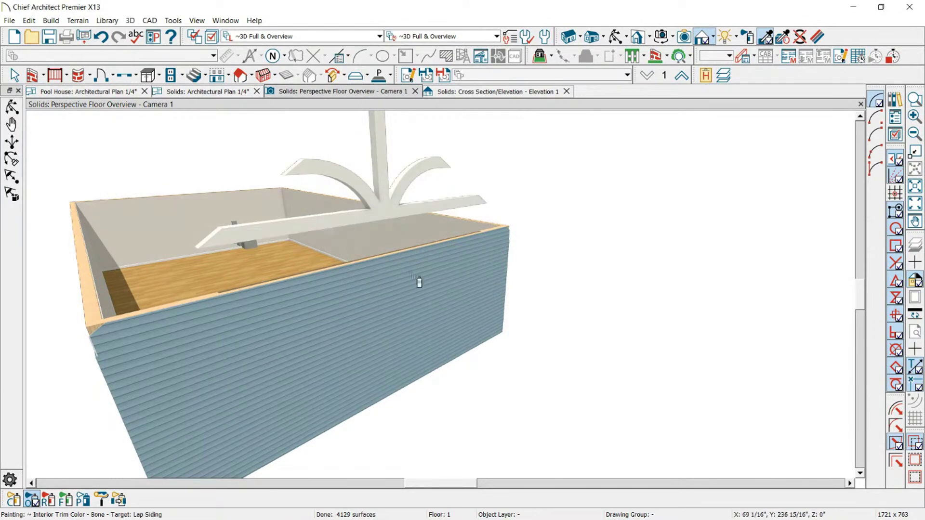
Step: Check the default material in the Polyline Solid defaults without changing it
scroll(376, 111, down, 5)
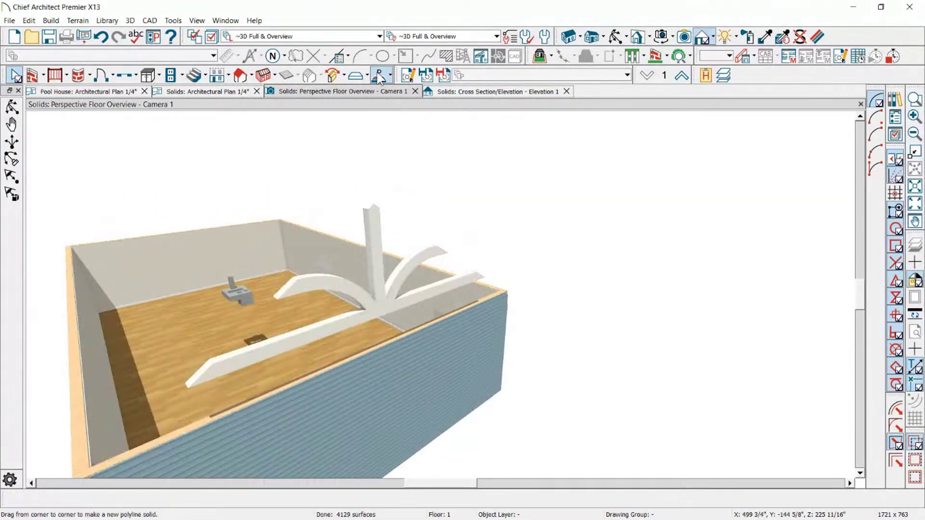
double_click(380, 76)
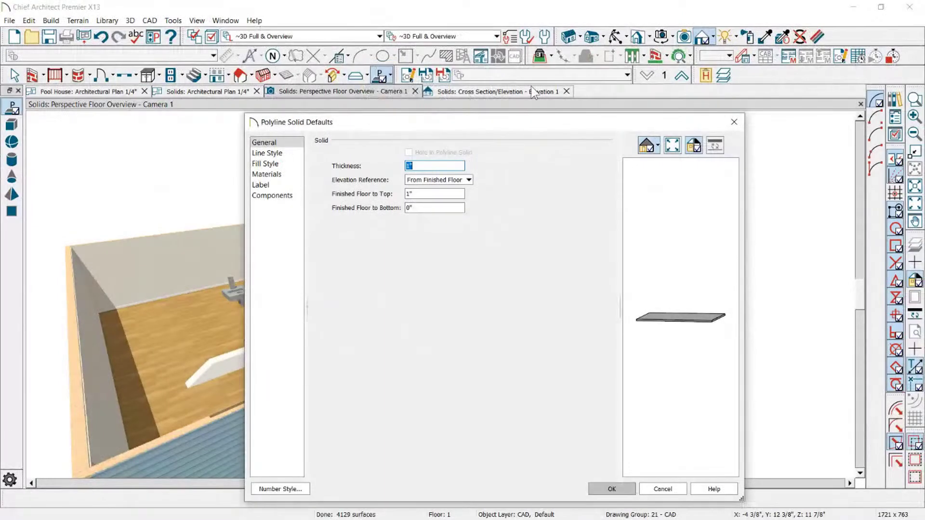
click(267, 174)
click(408, 173)
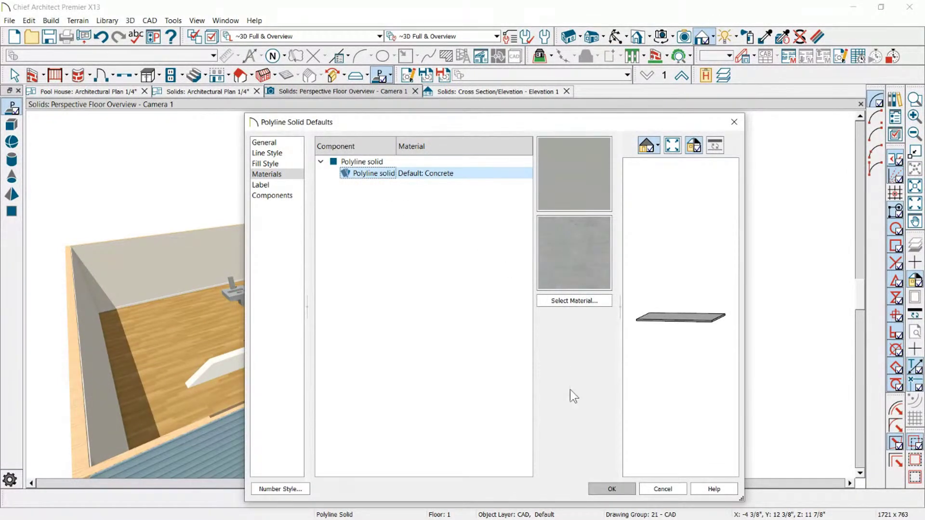
click(661, 490)
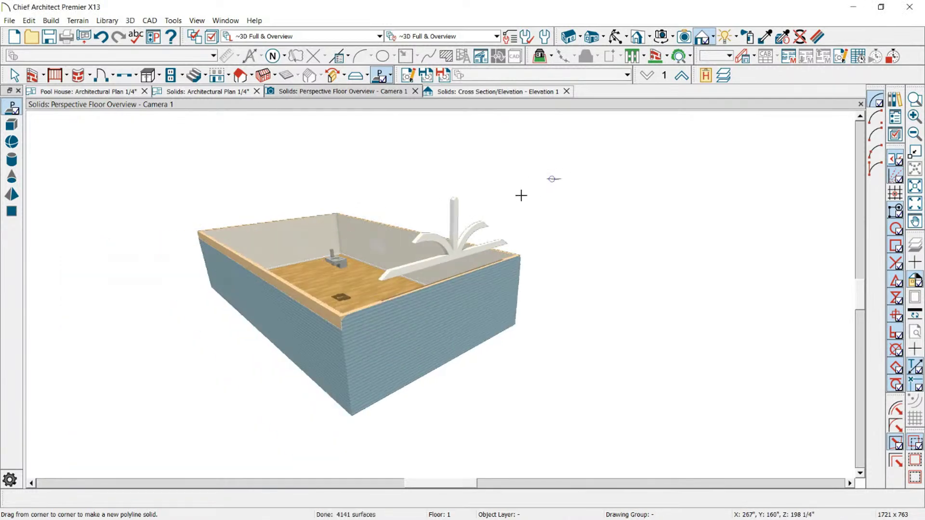
Step: Delete the stray polyline solid floating outside the building beyond the gable truss
click(617, 36)
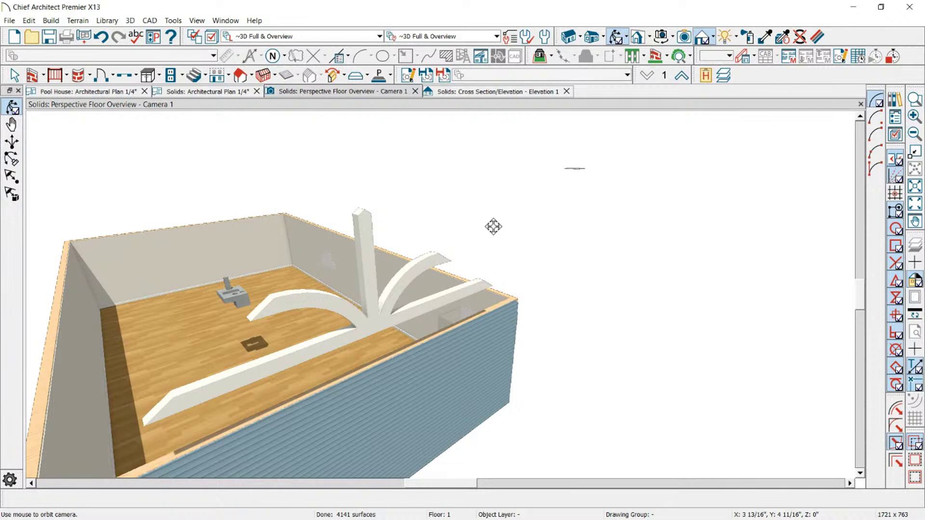
drag(494, 226, 531, 180)
scroll(531, 180, up, 2)
click(562, 226)
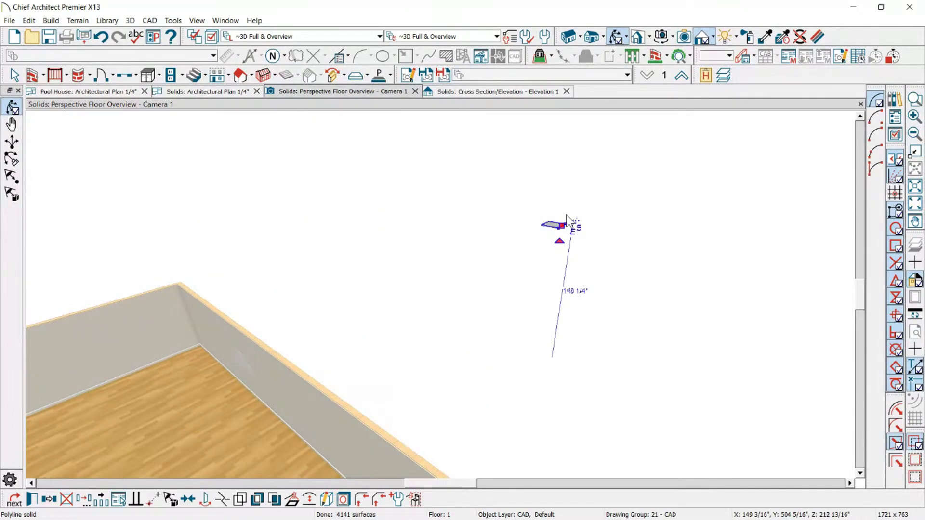
key(Delete)
scroll(559, 185, down, 5)
drag(547, 193, 455, 224)
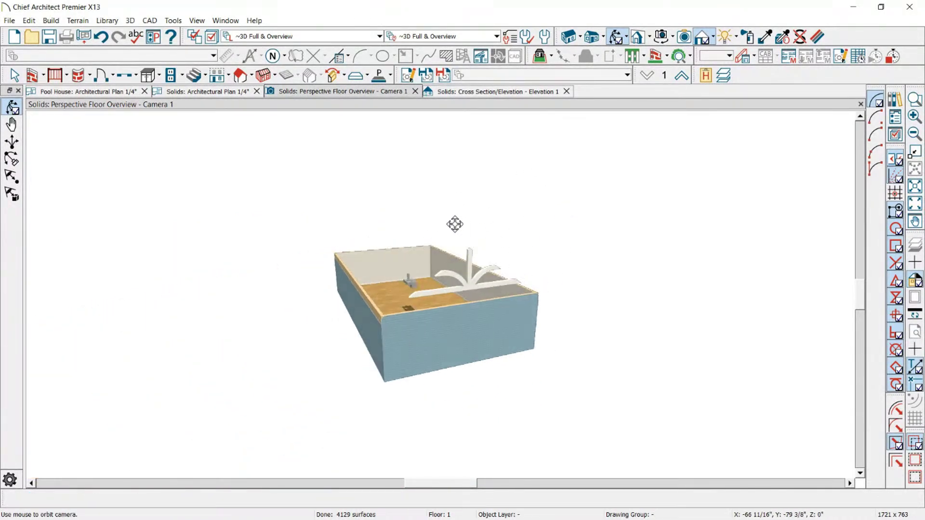
scroll(482, 291, up, 3)
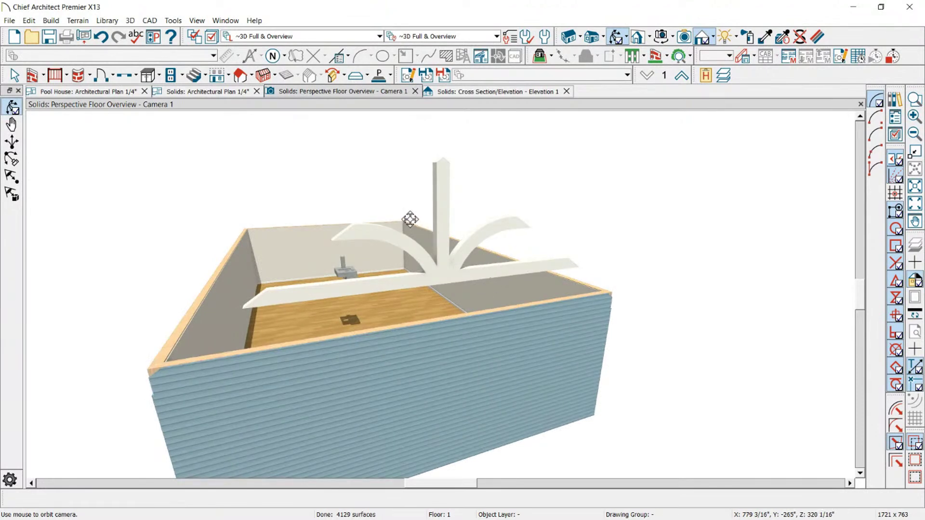
drag(409, 220, 483, 215)
Step: Look through the Solids floor plan, perspective floor overview and gable elevation
click(102, 75)
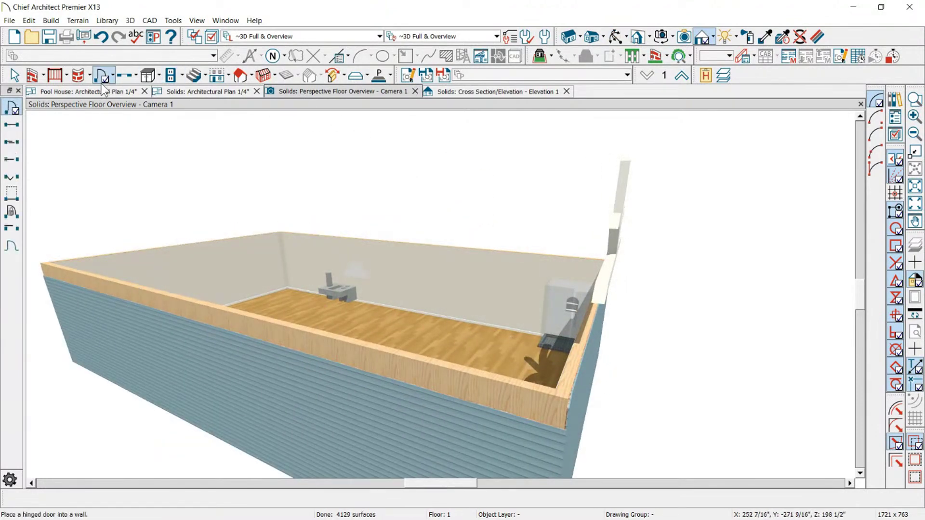
click(102, 90)
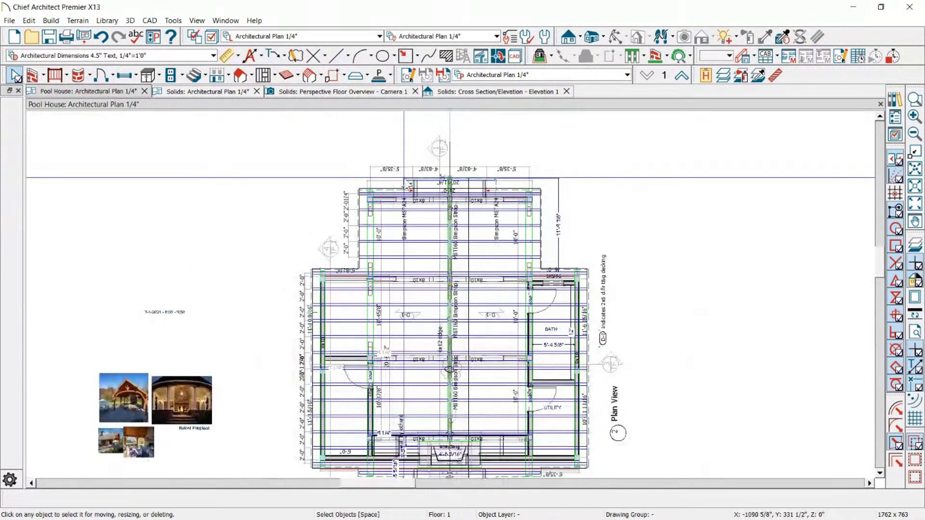
click(497, 92)
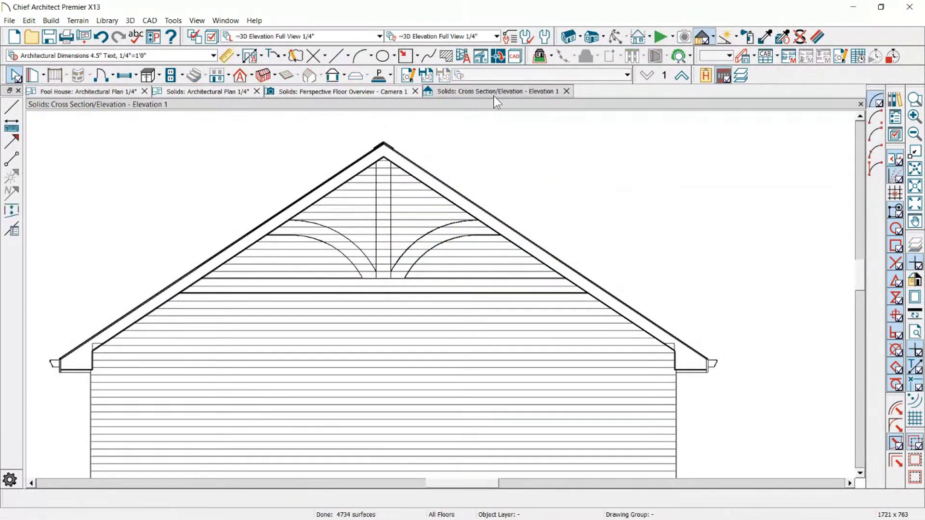
click(379, 93)
click(238, 91)
key(F6)
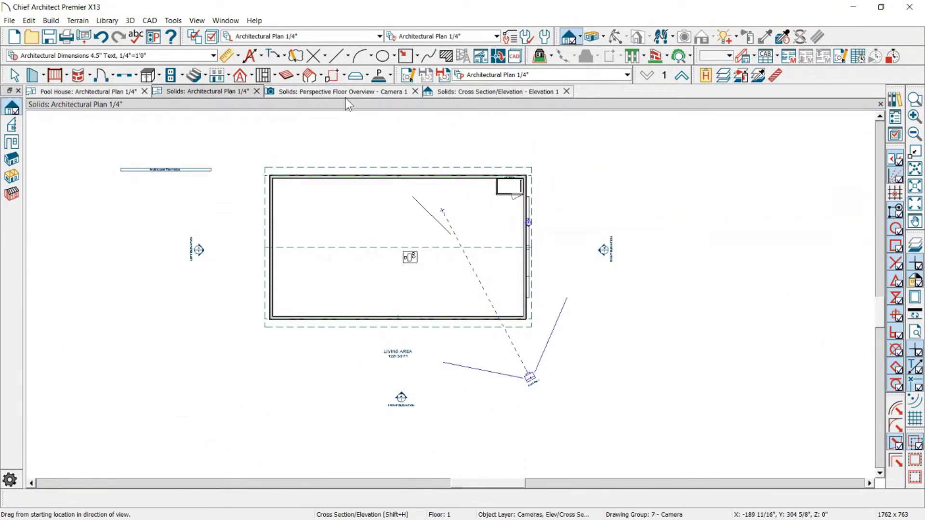
click(359, 92)
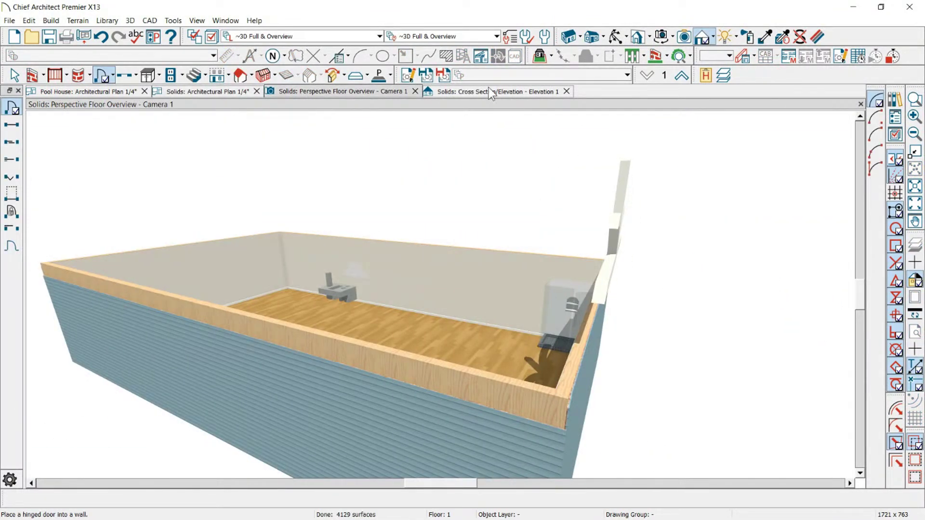
click(491, 92)
Step: Switch to the Pool House architectural plan and examine the timber-frame section, knife plate detail and 3D frame drawings
click(95, 92)
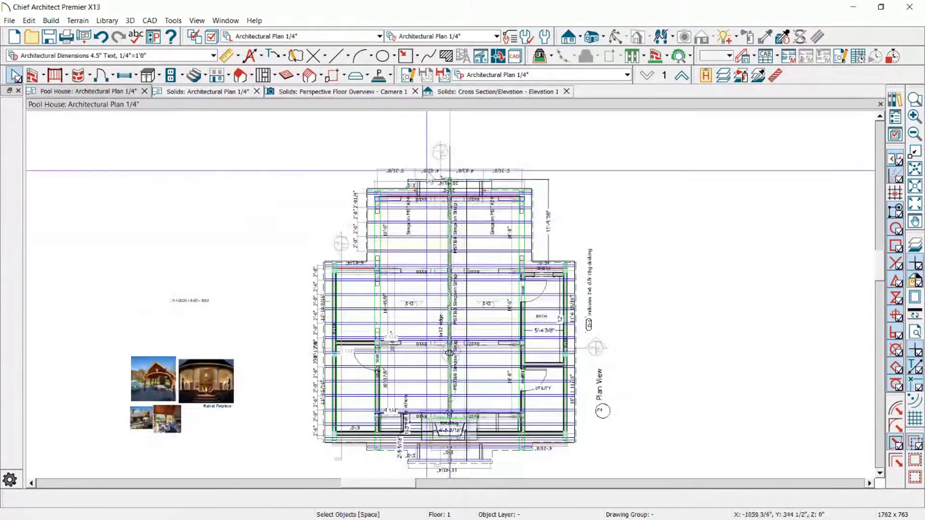
scroll(450, 206, down, 1)
scroll(449, 248, down, 2)
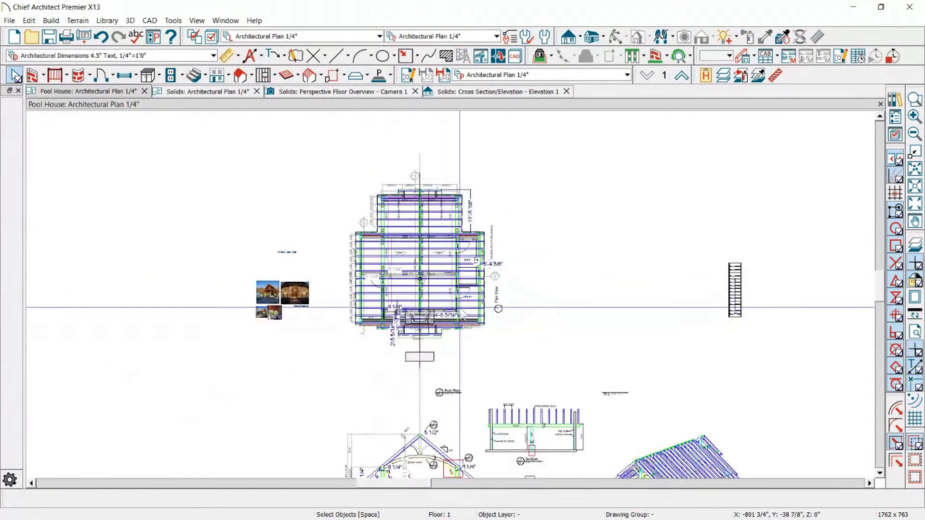
scroll(410, 212, down, 5)
scroll(396, 401, up, 6)
scroll(424, 332, up, 3)
scroll(288, 257, down, 1)
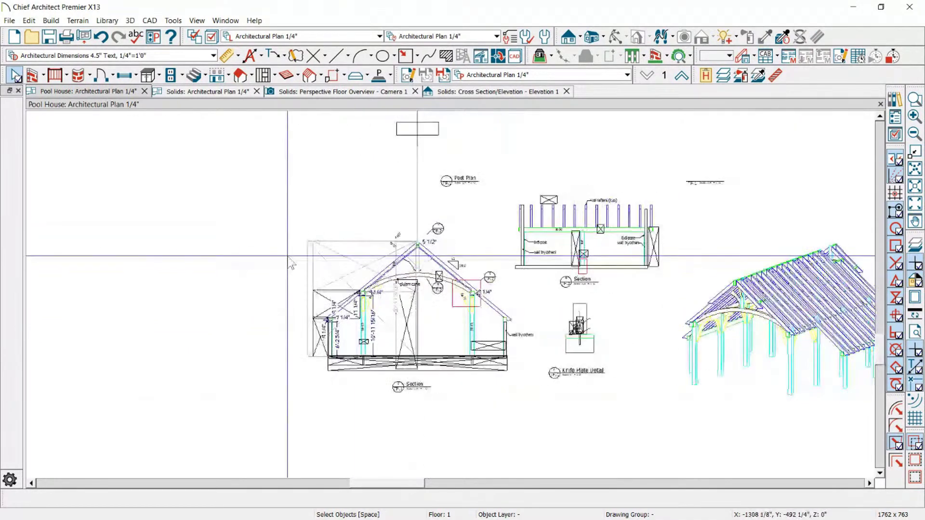
scroll(419, 272, up, 5)
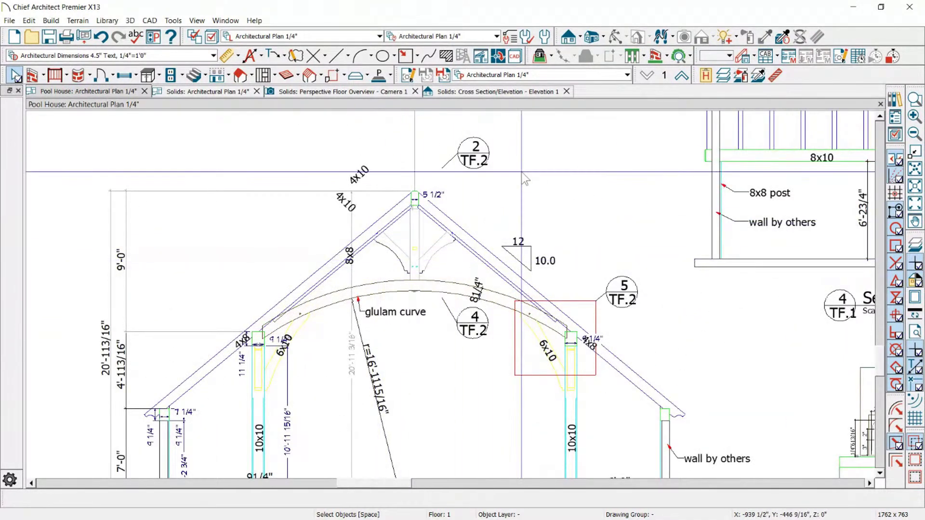
scroll(524, 175, down, 1)
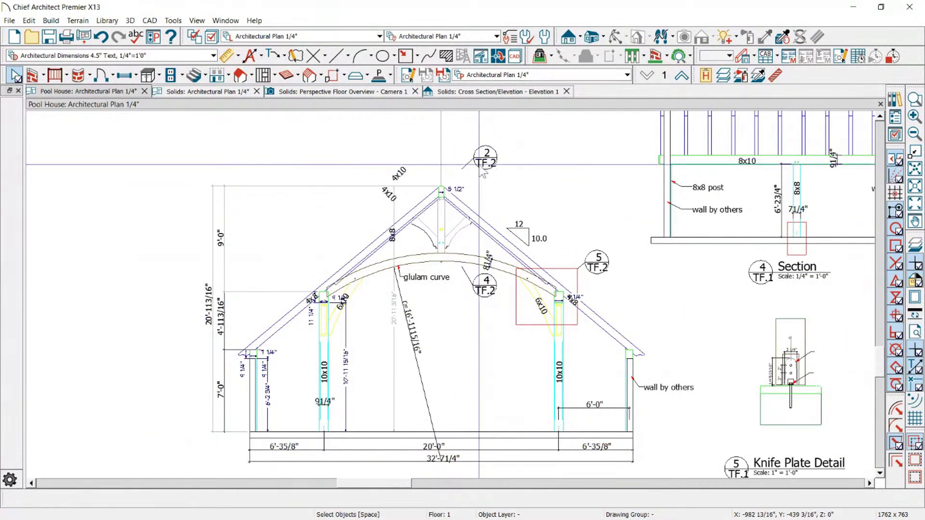
scroll(530, 173, down, 3)
scroll(723, 205, up, 2)
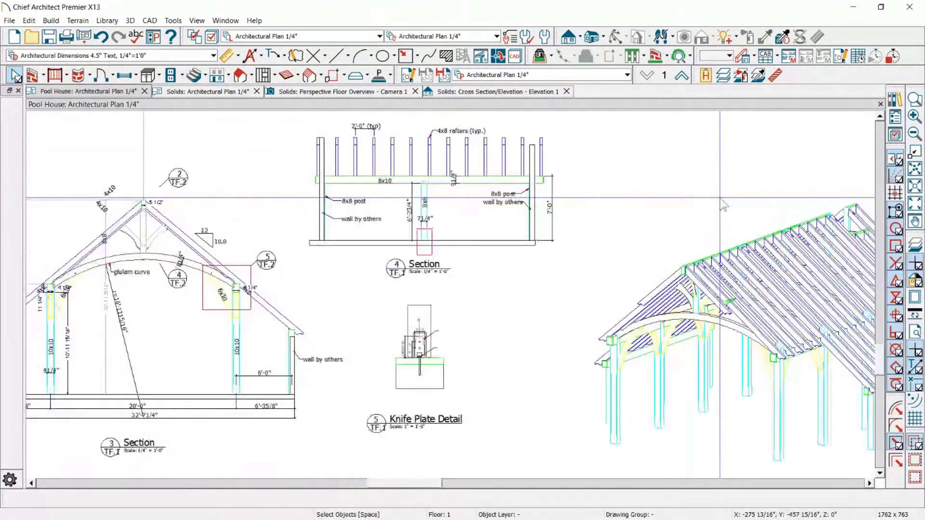
scroll(636, 352, down, 3)
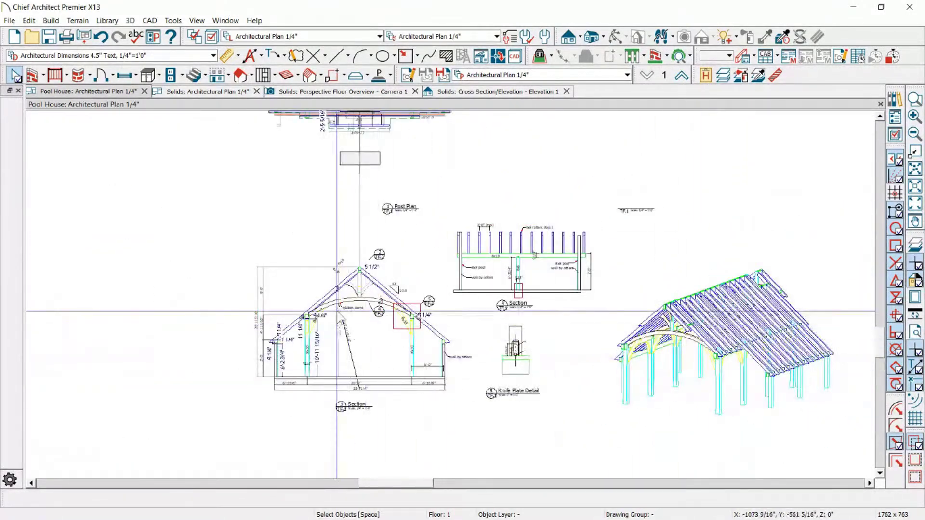
scroll(593, 396, down, 2)
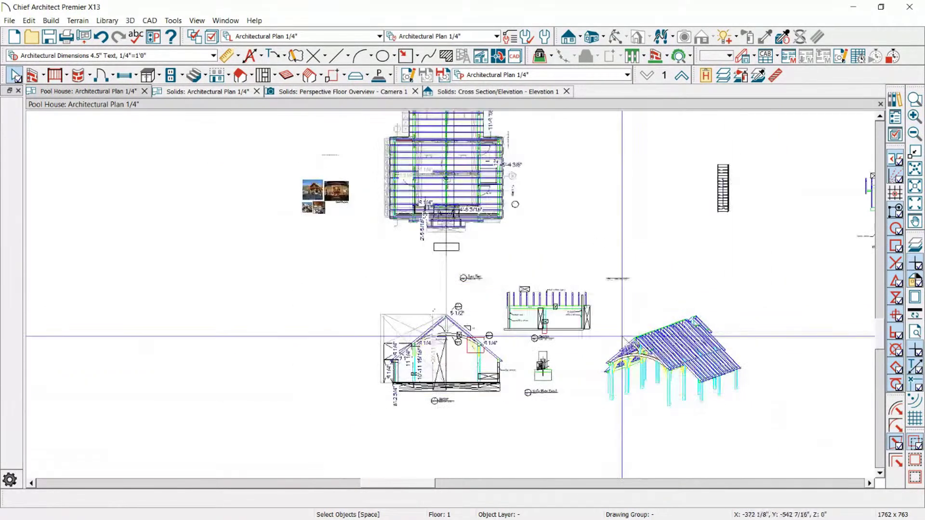
scroll(472, 115, up, 2)
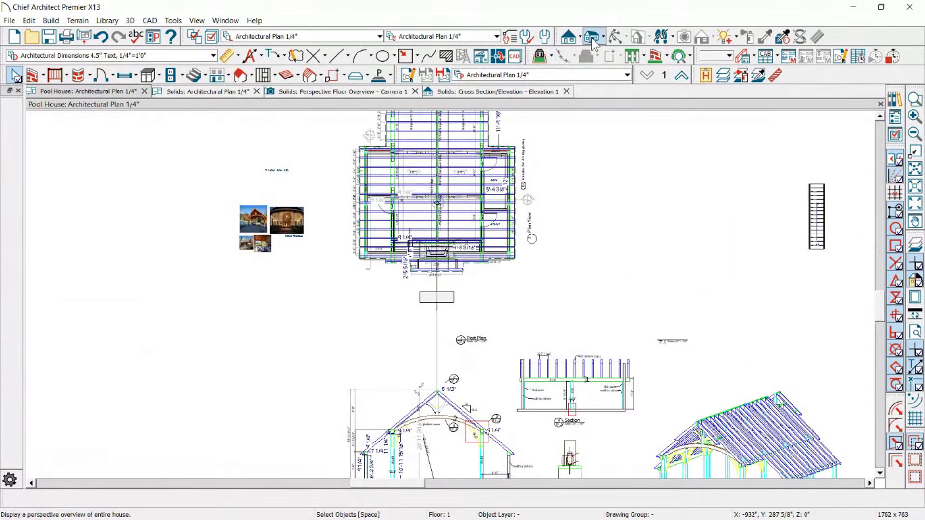
Step: Examine the Pool House's arched beams and curved braces in a perspective full overview, and return to its floor plan
click(590, 37)
scroll(340, 260, up, 4)
drag(318, 295, 167, 237)
scroll(475, 254, up, 6)
click(346, 255)
key(Escape)
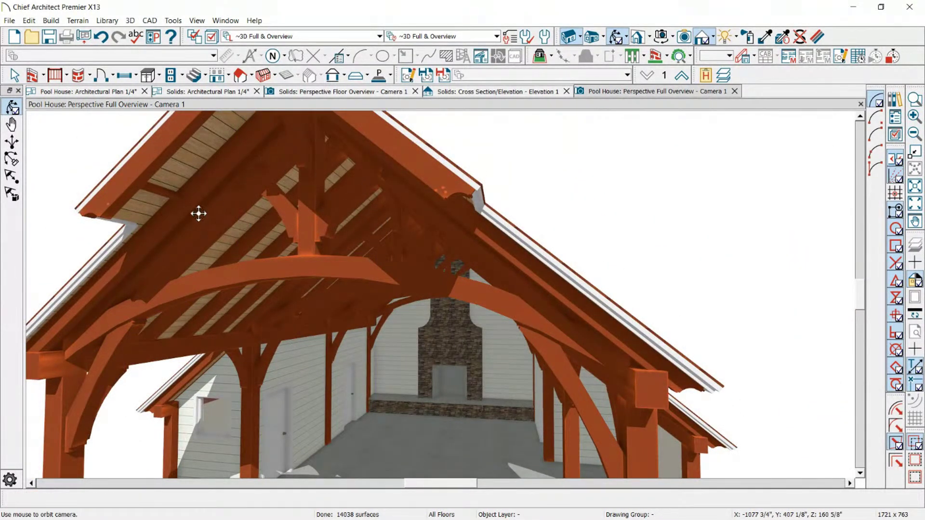
drag(113, 293, 159, 270)
click(277, 264)
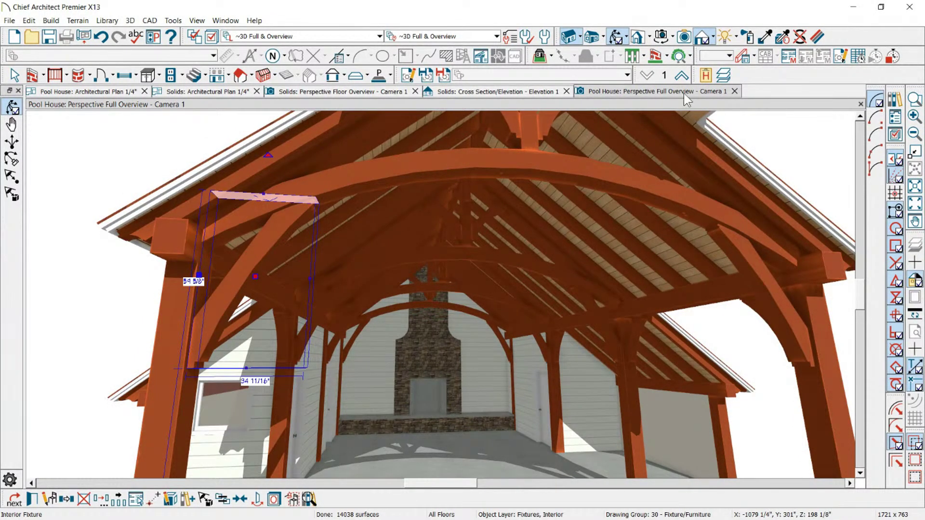
click(734, 91)
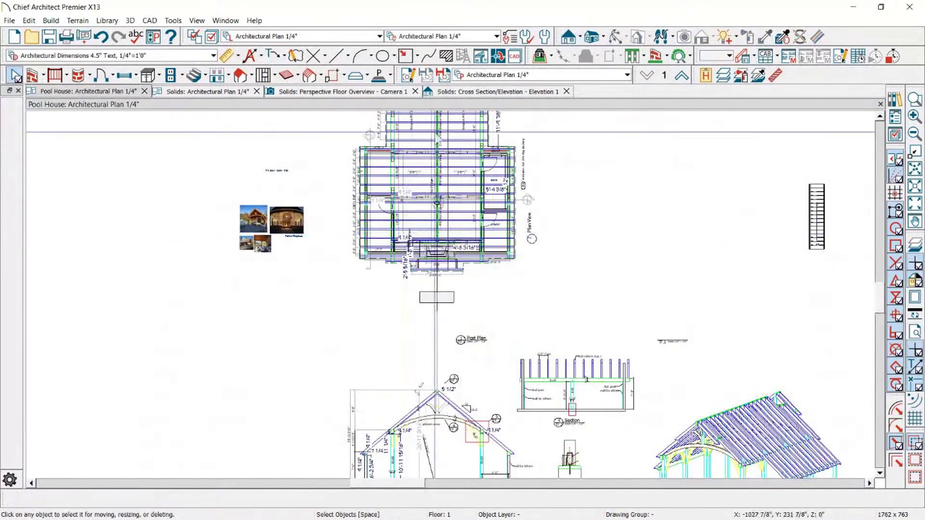
scroll(429, 166, up, 3)
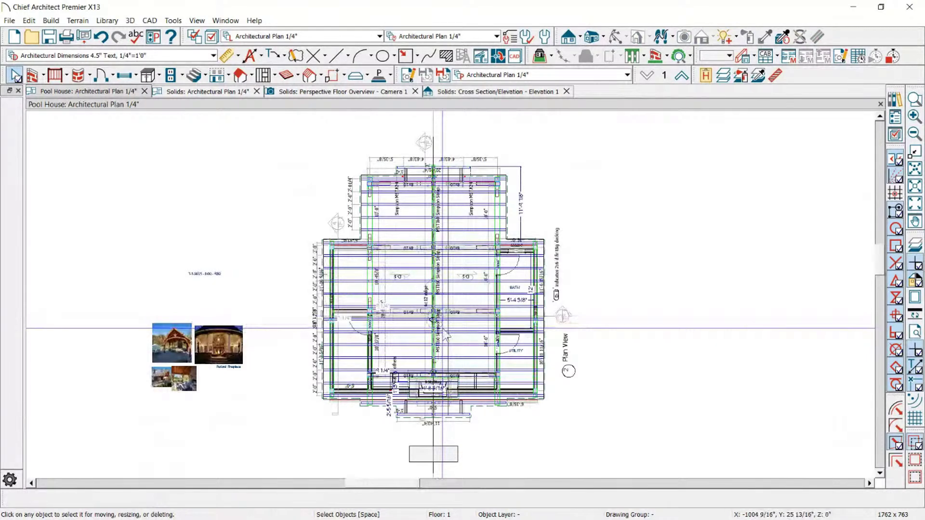
Step: Return from the Pool House plan to the Solids gable elevation and keep that view open
scroll(446, 336, down, 2)
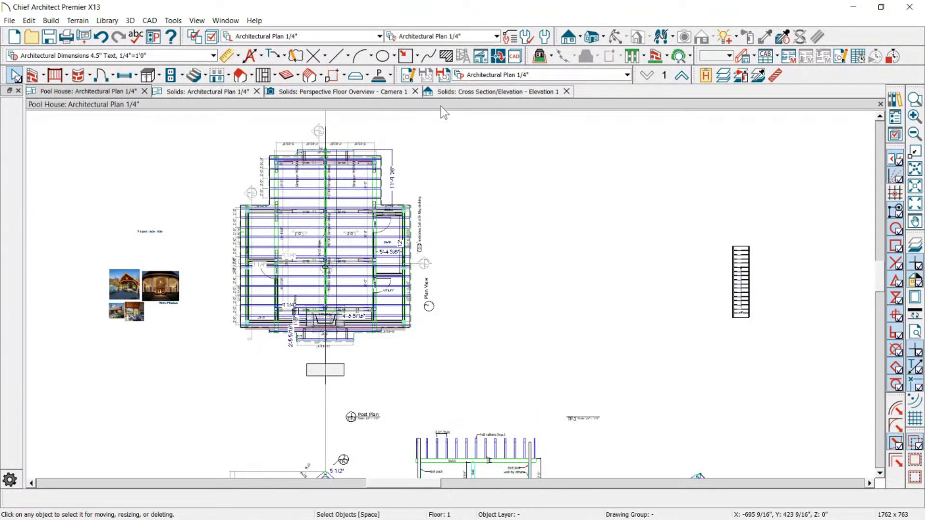
click(482, 91)
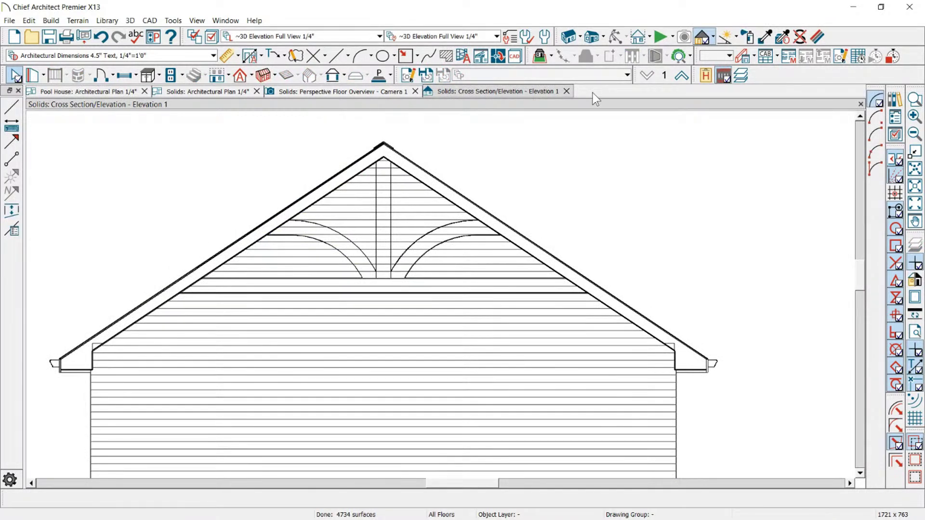
click(567, 91)
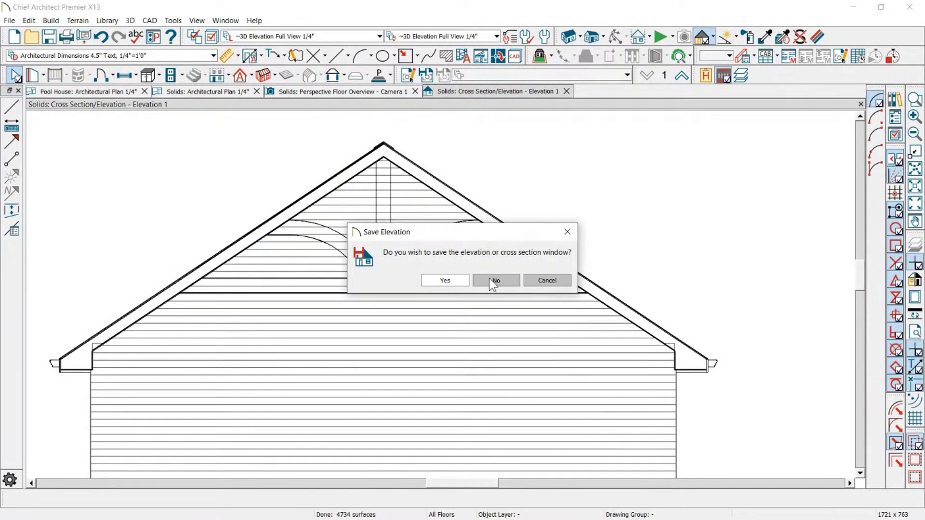
click(541, 280)
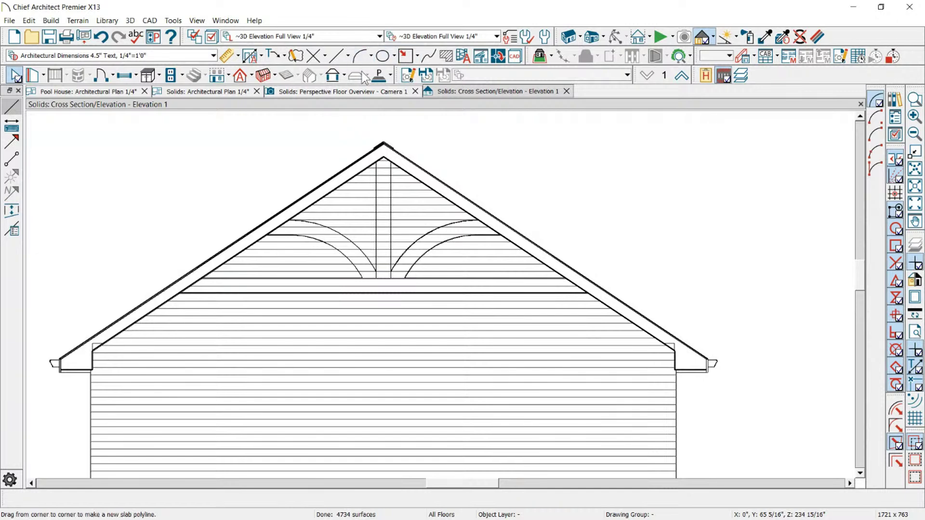
Step: Draw a rectangular polyline solid on the gable wall below the truss
click(379, 76)
drag(327, 320, 442, 368)
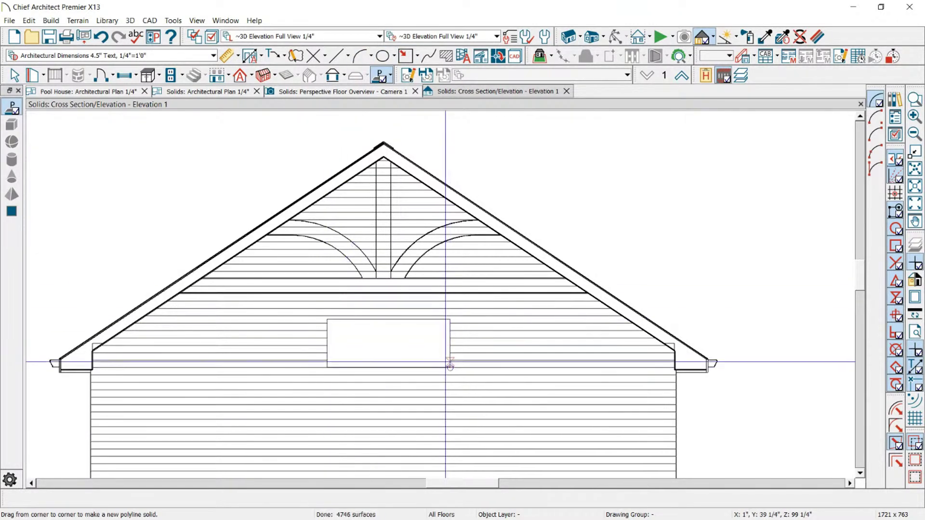
scroll(338, 311, up, 1)
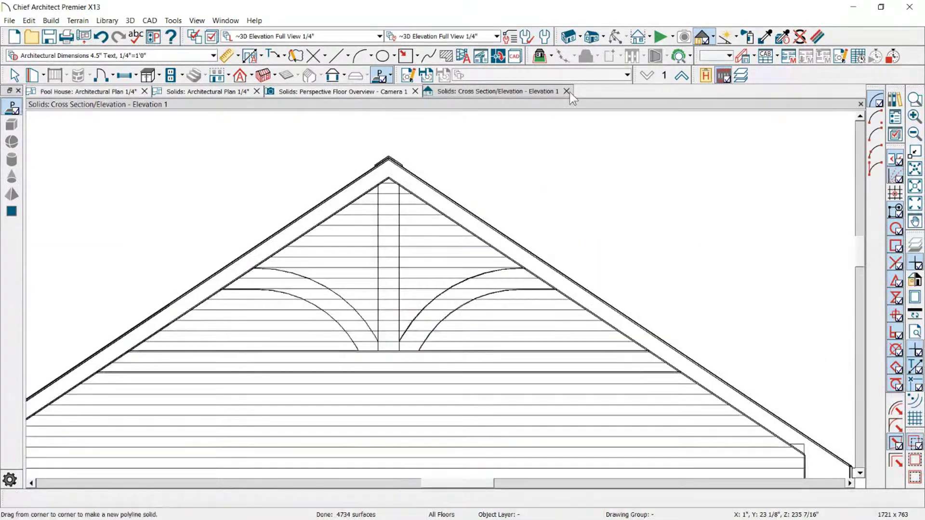
Step: Close the gable elevation without saving and orbit a perspective full overview of the Solids building
click(570, 91)
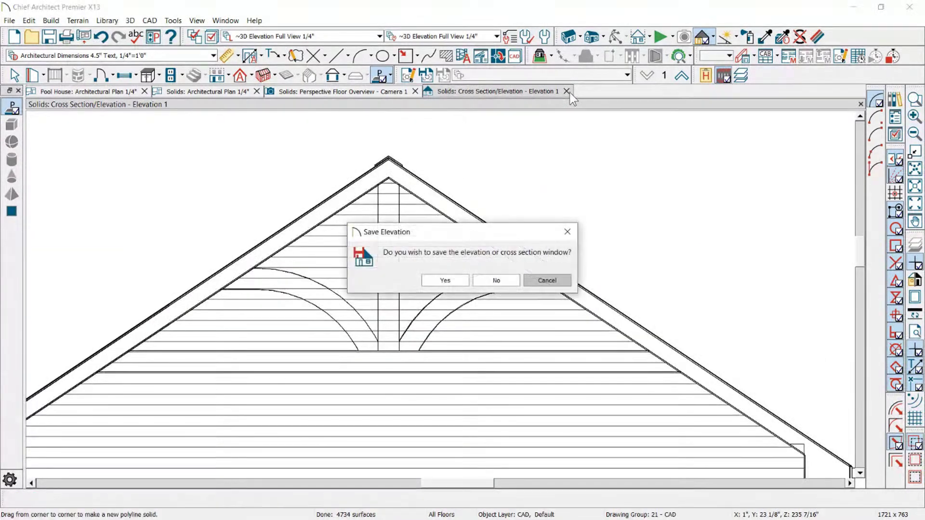
click(503, 278)
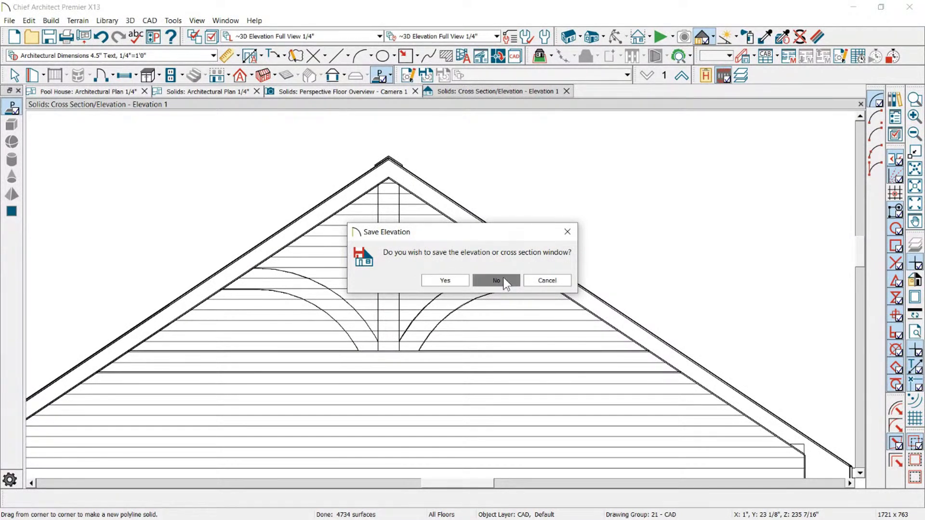
click(224, 94)
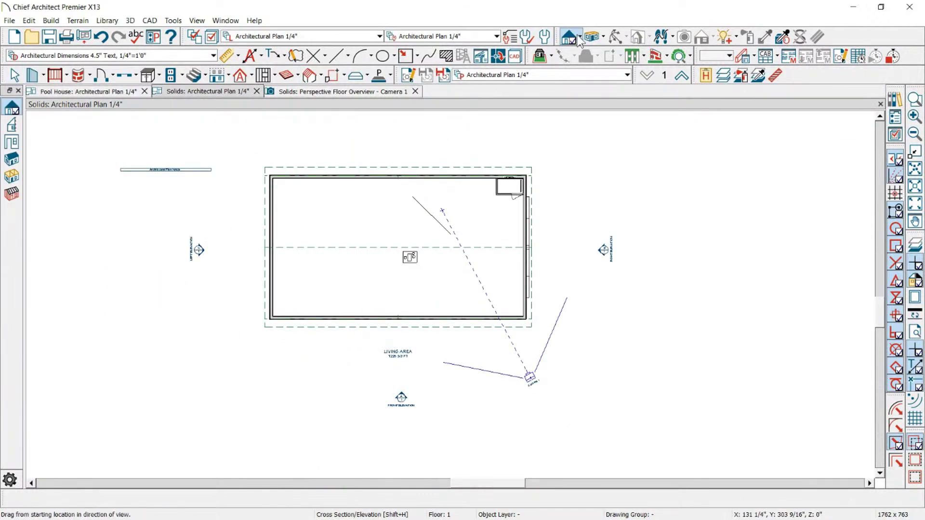
click(603, 38)
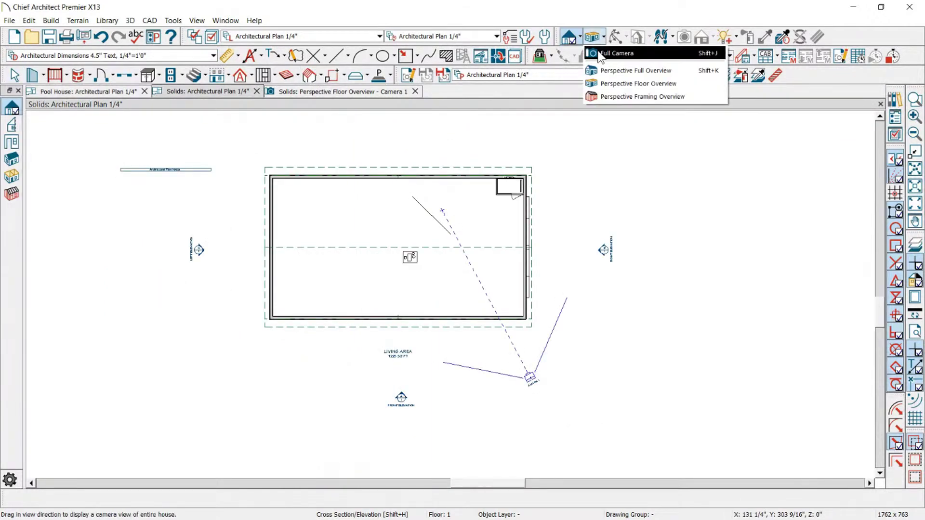
click(597, 71)
drag(475, 262, 472, 157)
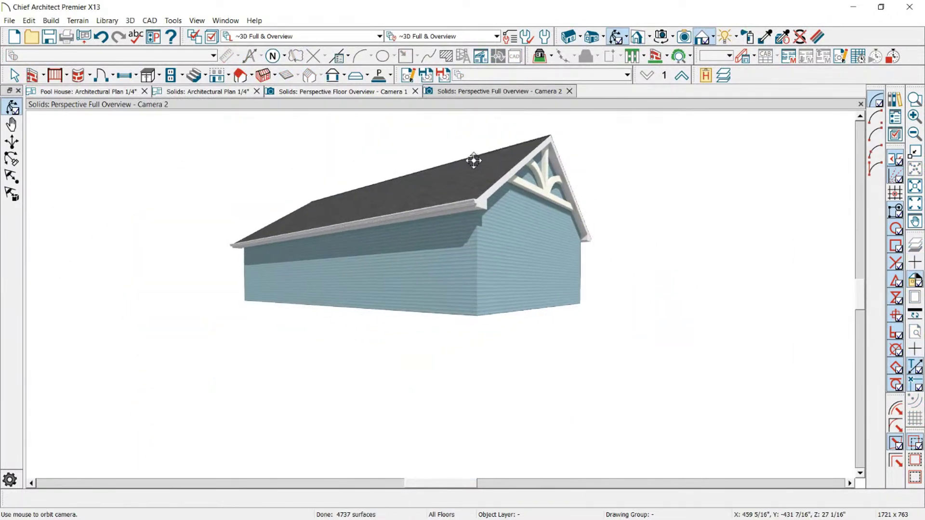
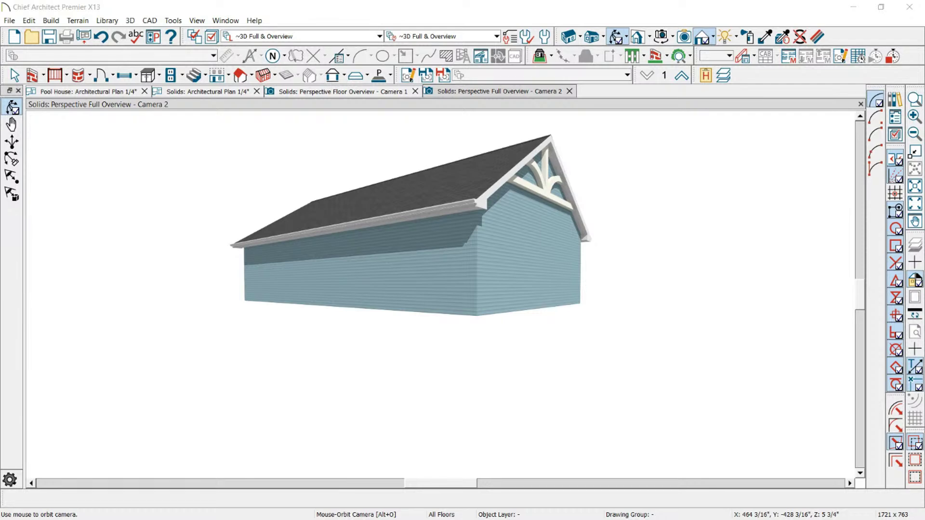
Step: Switch to File Explorer, move its window out of the way, and open the Logo2 plan in Chief Architect
key(alt+Tab)
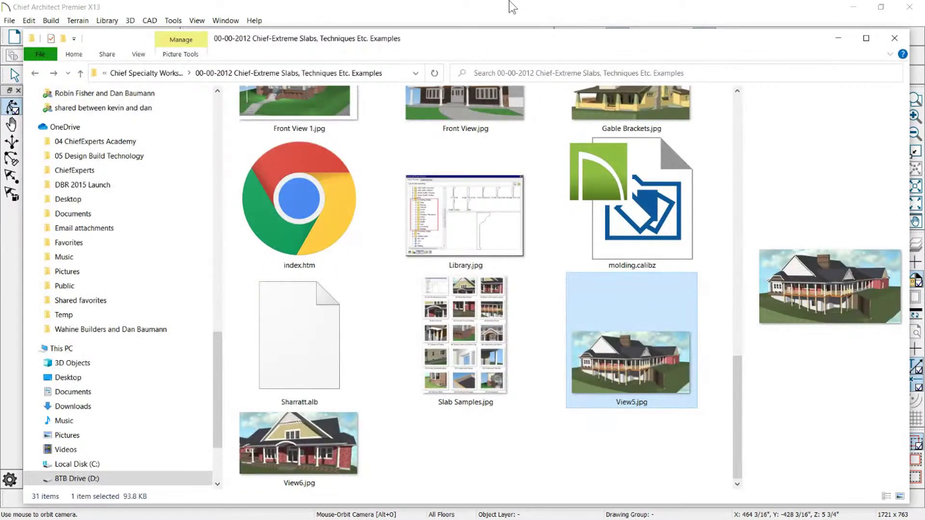
drag(456, 29, 786, 41)
drag(589, 47, 924, 45)
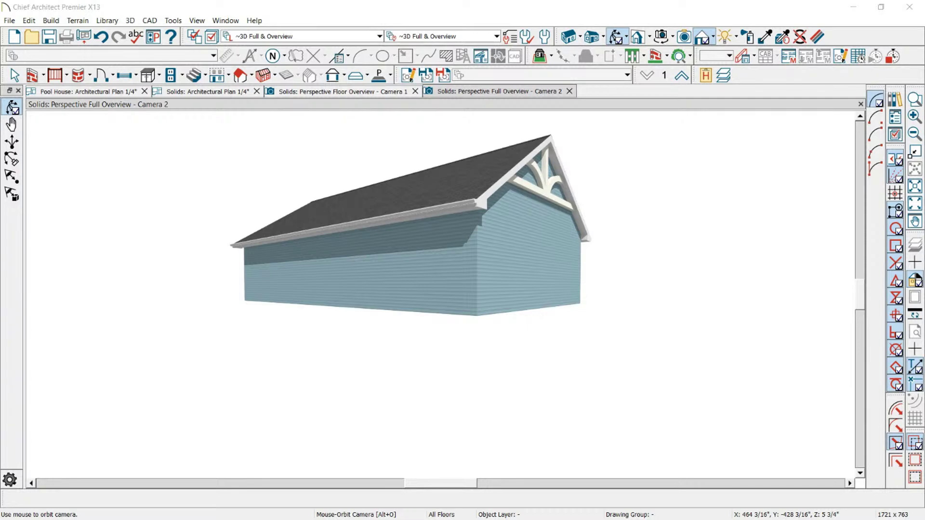
drag(924, 193, 455, 253)
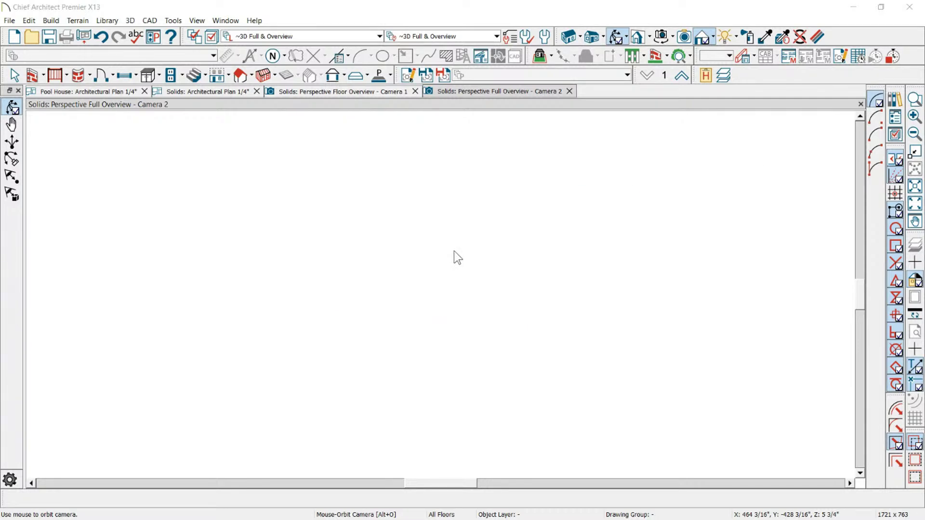
Step: Examine the Logo2 letter-shaped slabs and their triangular hole in plan, and the upright logo solid in a perspective floor overview
scroll(529, 278, down, 3)
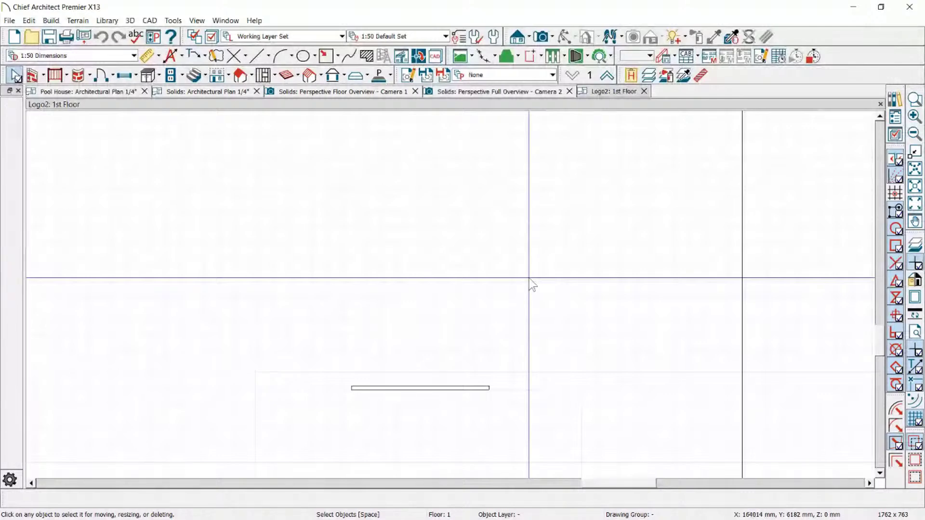
click(322, 229)
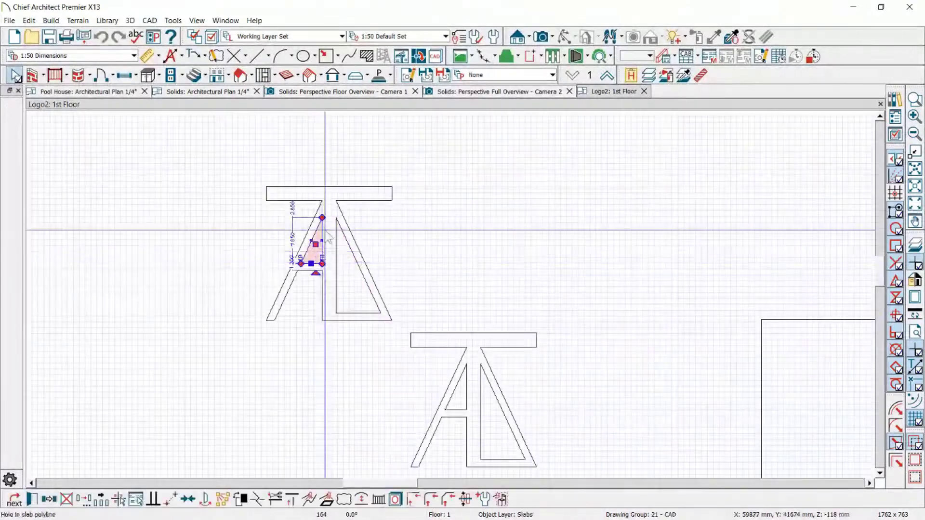
click(386, 127)
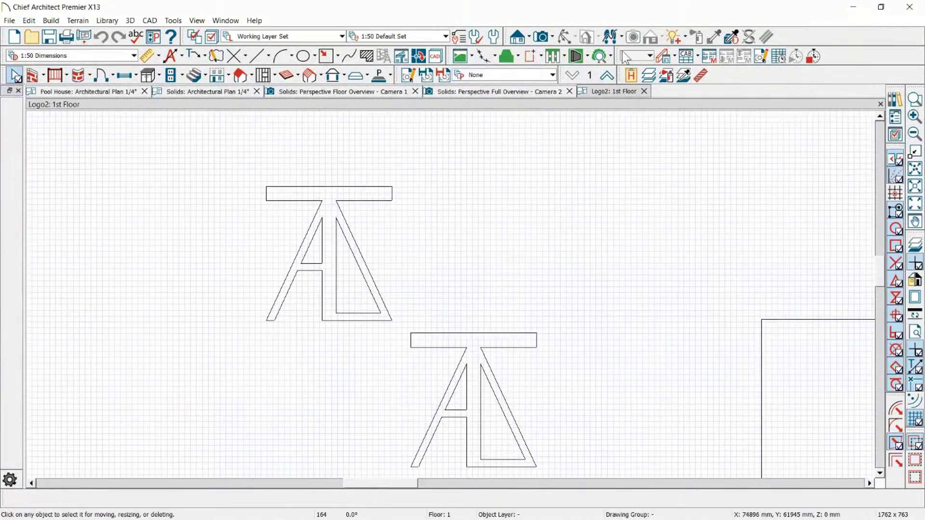
click(553, 37)
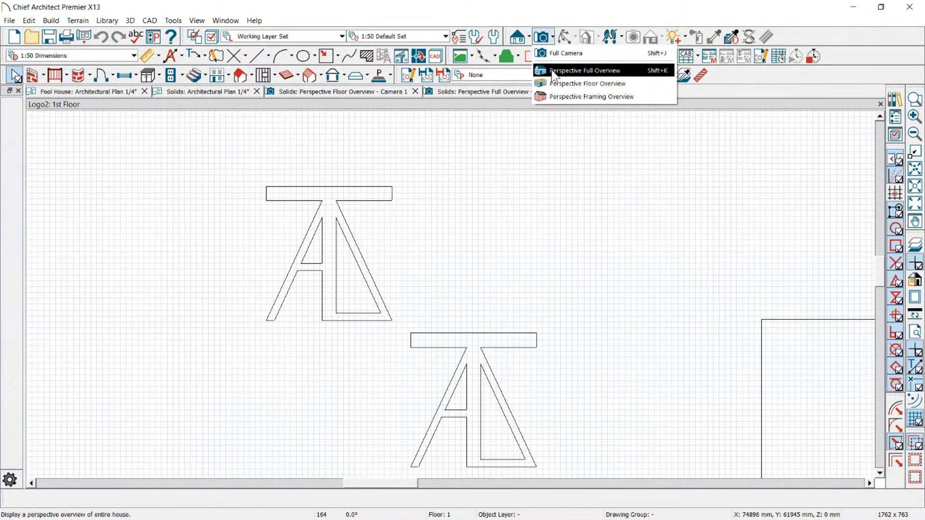
click(552, 83)
drag(447, 269, 404, 208)
click(325, 186)
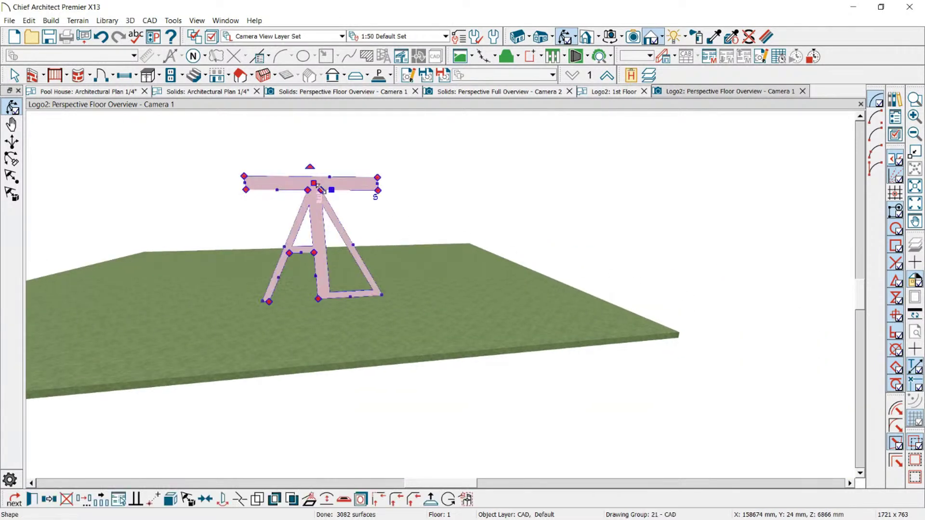
click(361, 212)
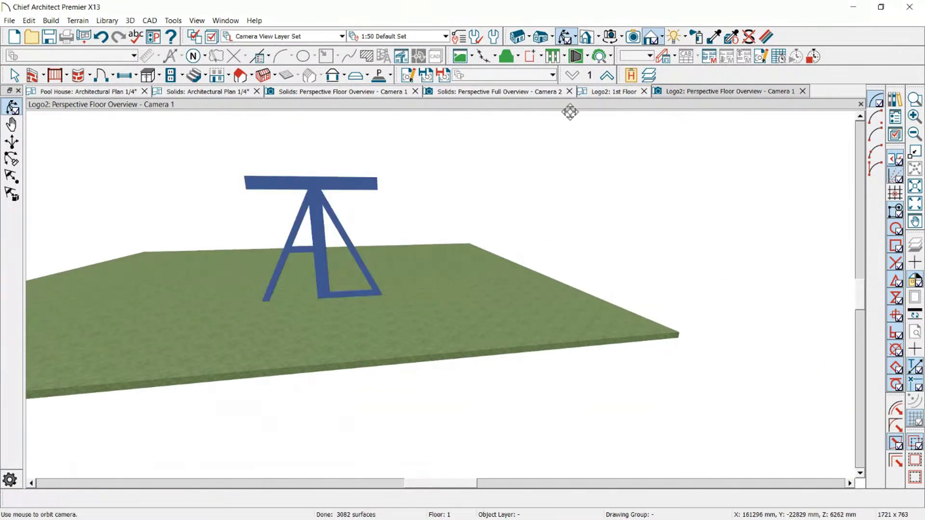
Step: Close the logo's perspective overview and the Logo2 plan without saving
click(803, 91)
scroll(393, 236, down, 4)
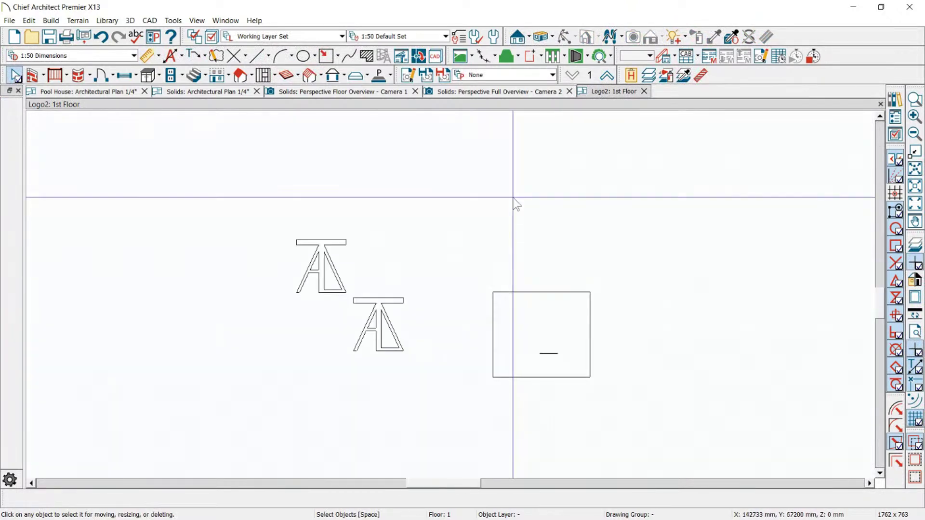
scroll(434, 298, up, 4)
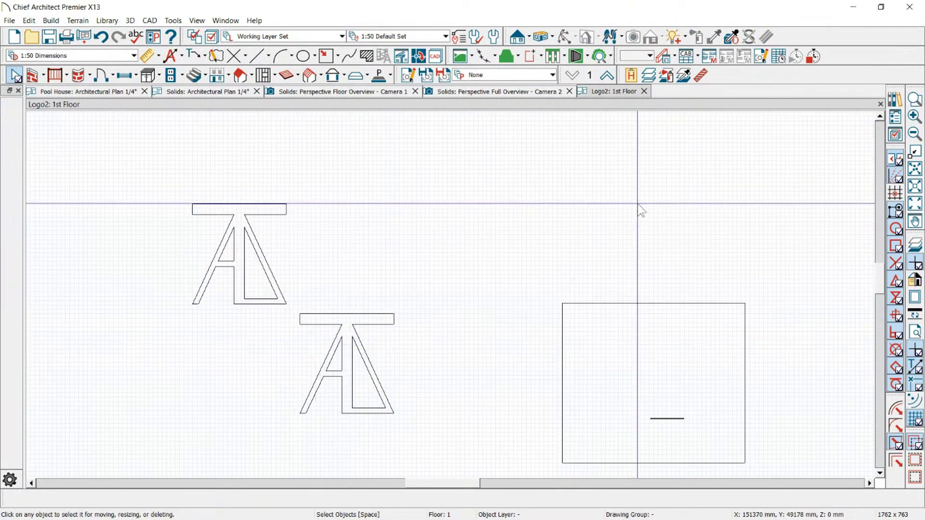
click(645, 91)
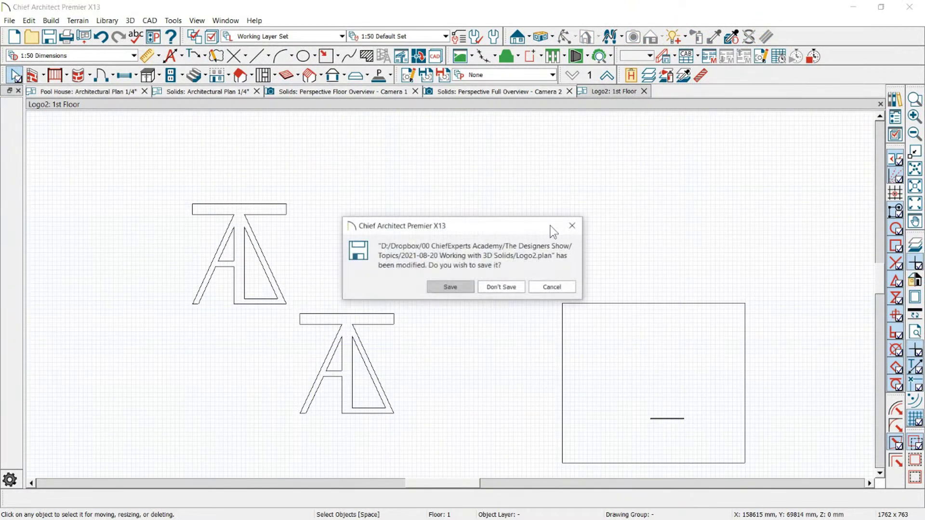
click(501, 290)
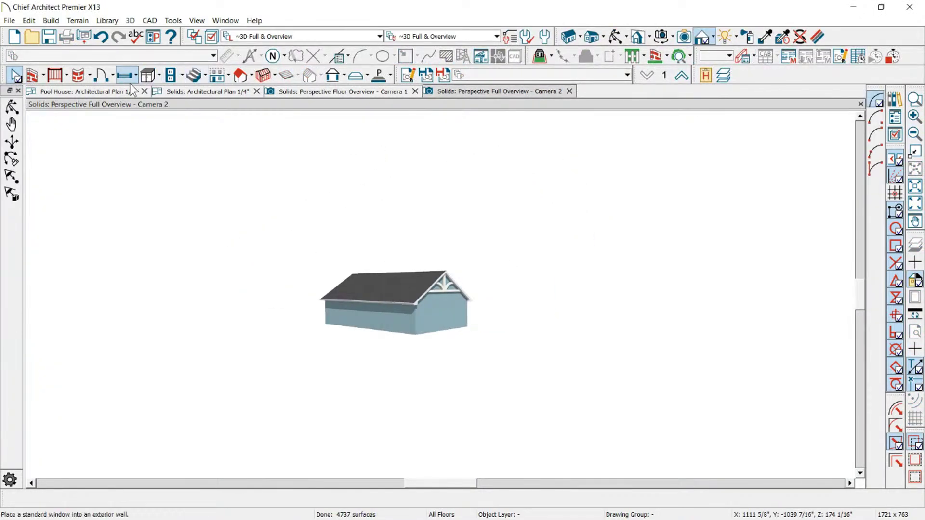
Step: Look over the Pool House architectural plan and its detail drawings
click(96, 91)
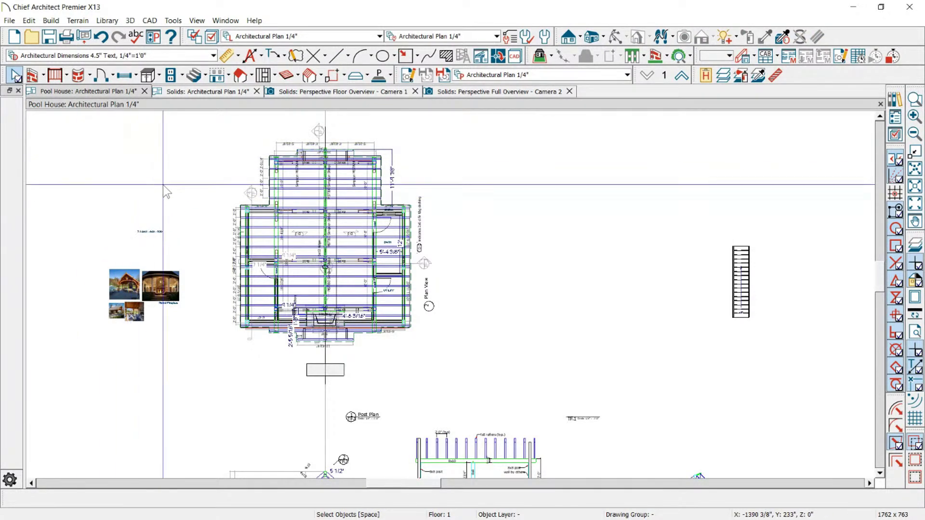
scroll(434, 234, down, 1)
scroll(432, 230, down, 1)
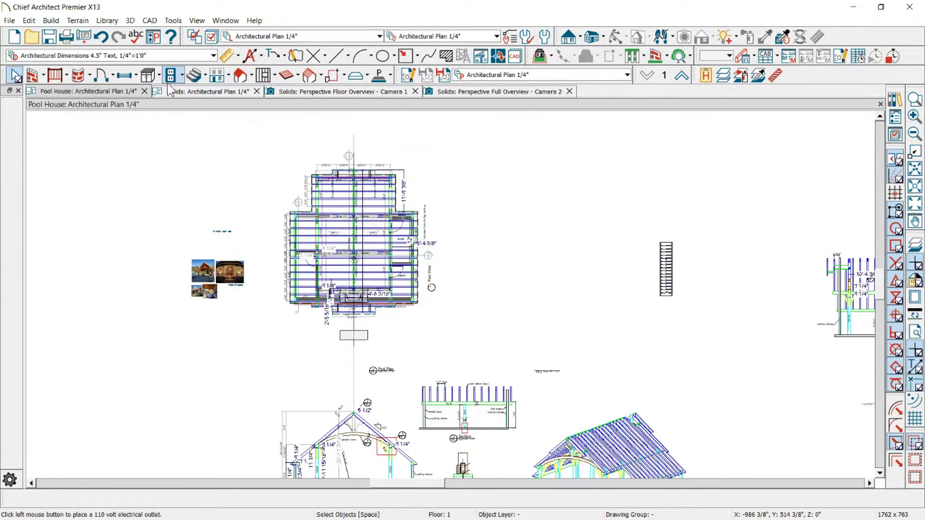
Step: Place a full camera inside the Solids plan, aimed at the corner shower
click(206, 92)
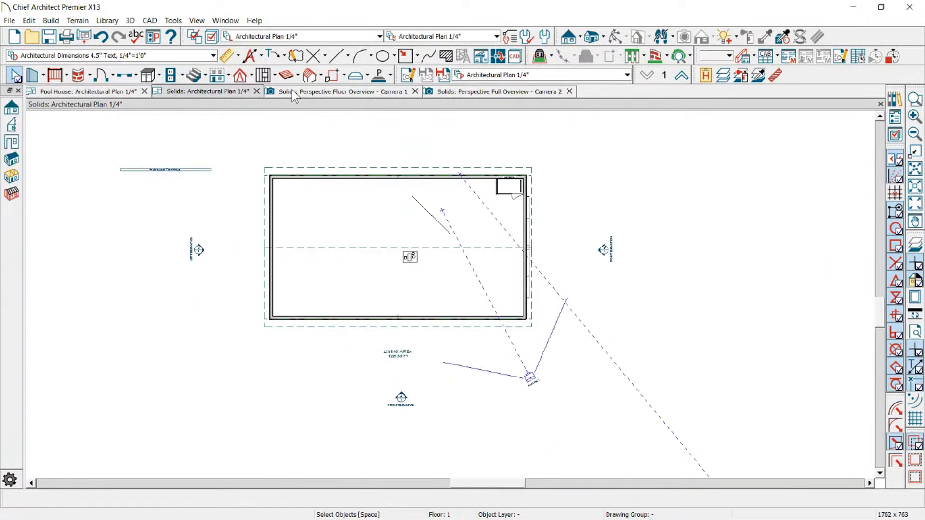
scroll(554, 178, up, 4)
scroll(641, 151, down, 1)
scroll(270, 225, up, 3)
scroll(443, 140, down, 1)
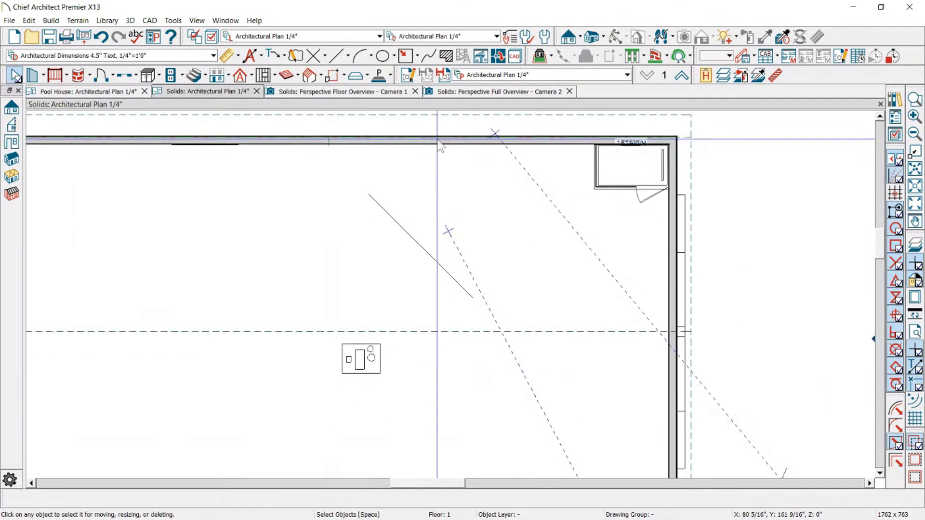
click(602, 37)
click(621, 53)
drag(472, 327, 558, 218)
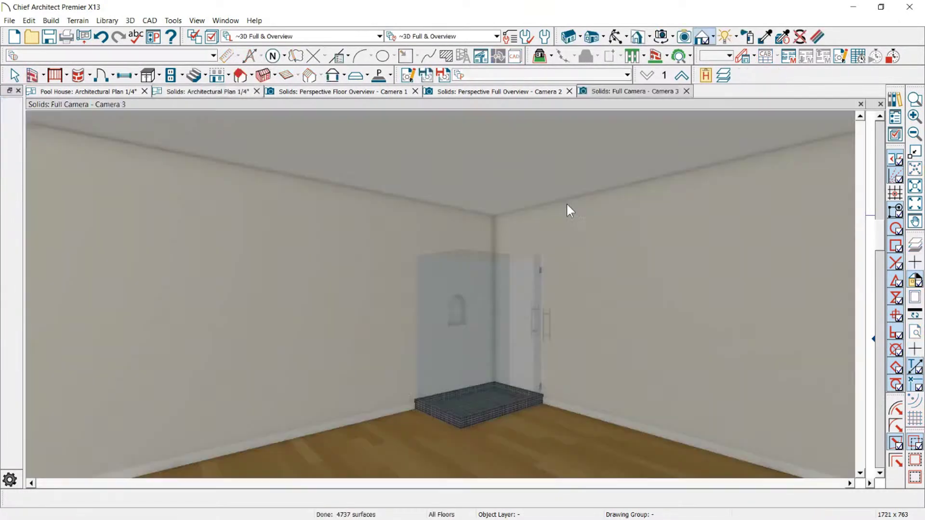
Step: Examine the tiled shower base up close and select its end curb solid
scroll(495, 391, up, 4)
mouse_move(442, 429)
mouse_down()
mouse_move(380, 428)
mouse_move(429, 428)
mouse_up()
click(429, 429)
click(351, 401)
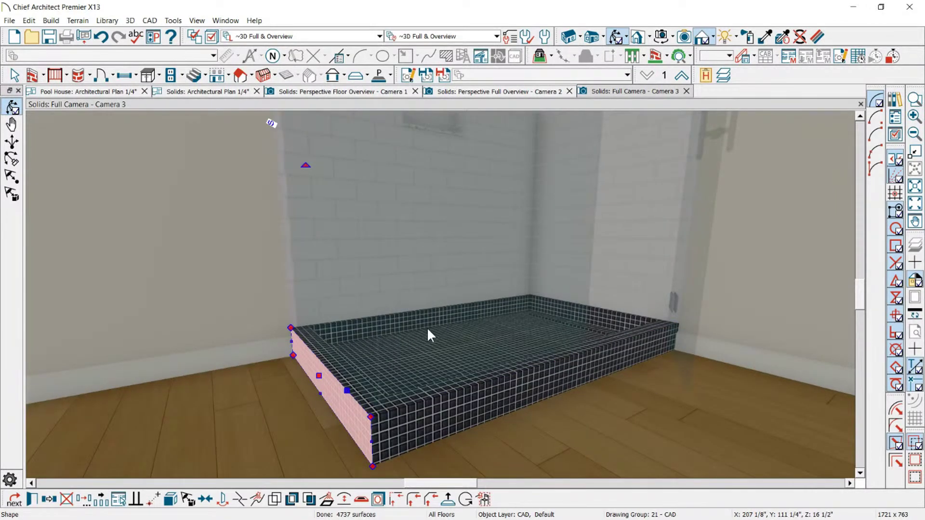
Step: Deselect the shower base and place the full camera view side by side with the Solids architectural plan
key(Escape)
scroll(592, 289, down, 4)
drag(606, 209, 740, 231)
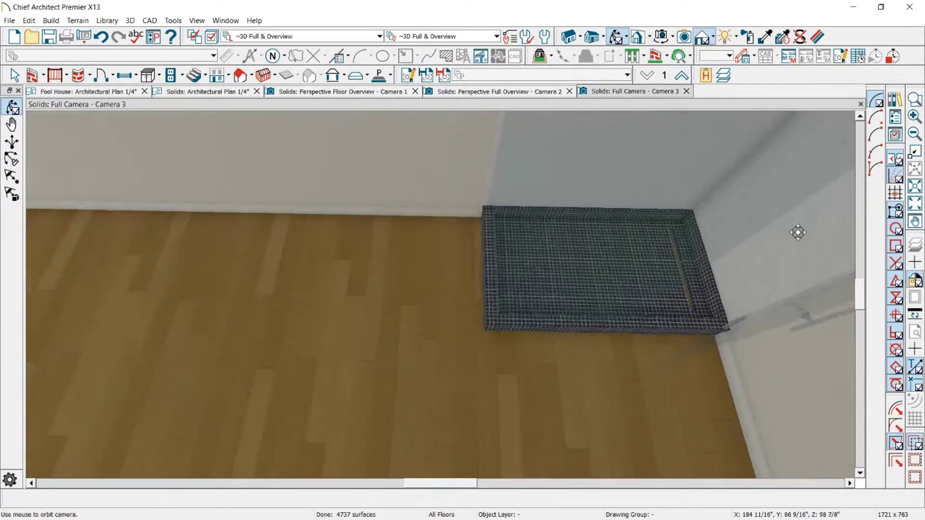
scroll(729, 233, up, 4)
scroll(626, 277, down, 4)
drag(633, 276, 585, 201)
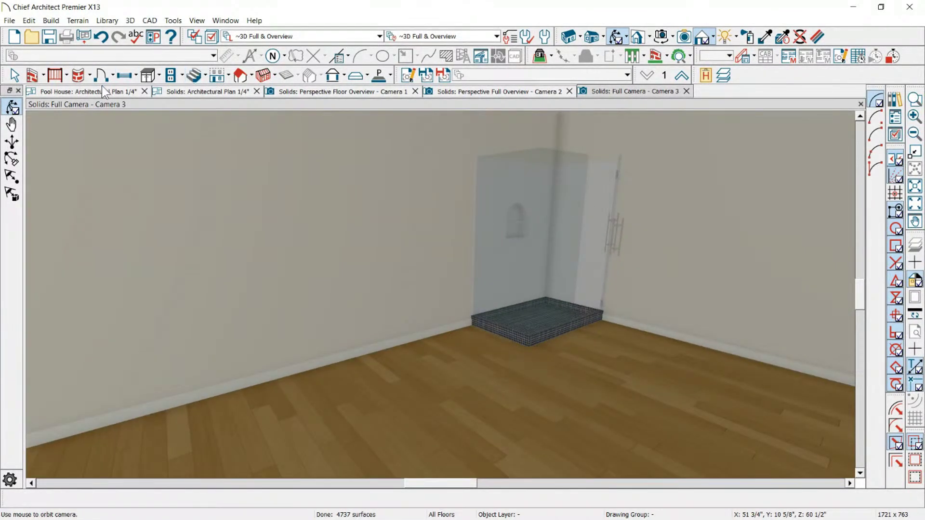
drag(627, 91, 845, 306)
click(76, 91)
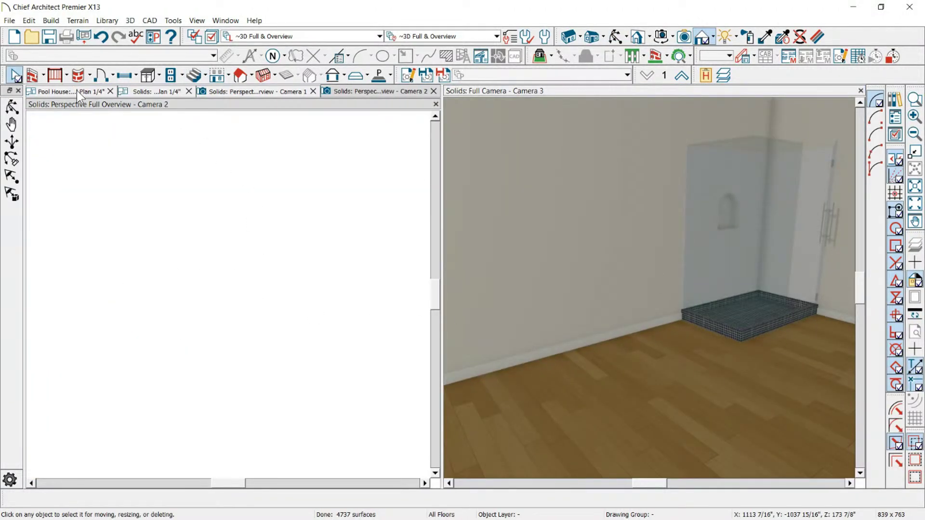
click(145, 91)
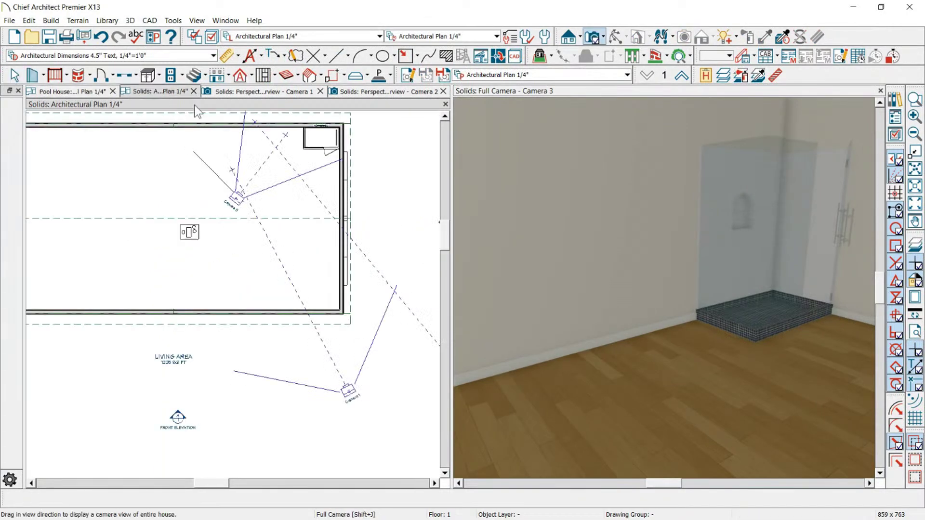
click(235, 92)
click(160, 91)
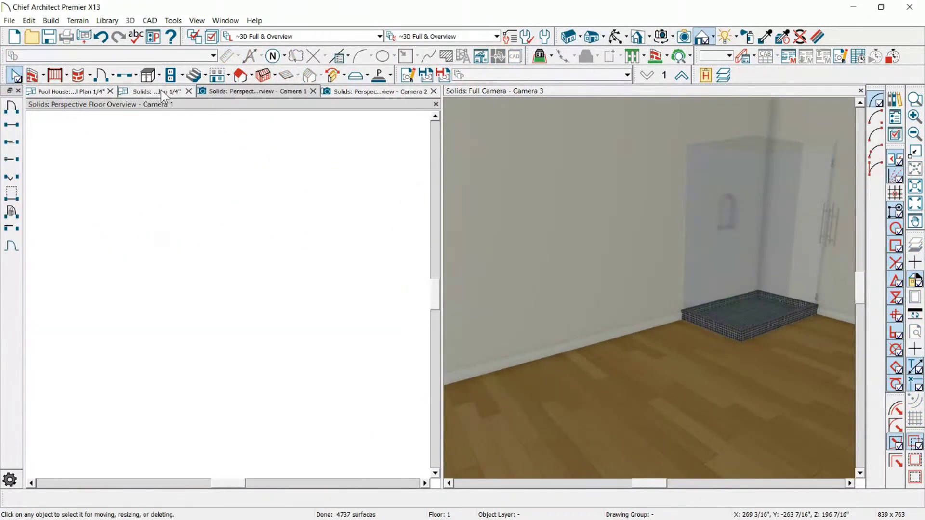
Step: Draw a rectangular polyline solid about 4'-0 9/16" wide and 2'-11 1/4" deep against the wall beside the shower
scroll(241, 234, down, 1)
scroll(255, 157, up, 5)
scroll(346, 155, up, 2)
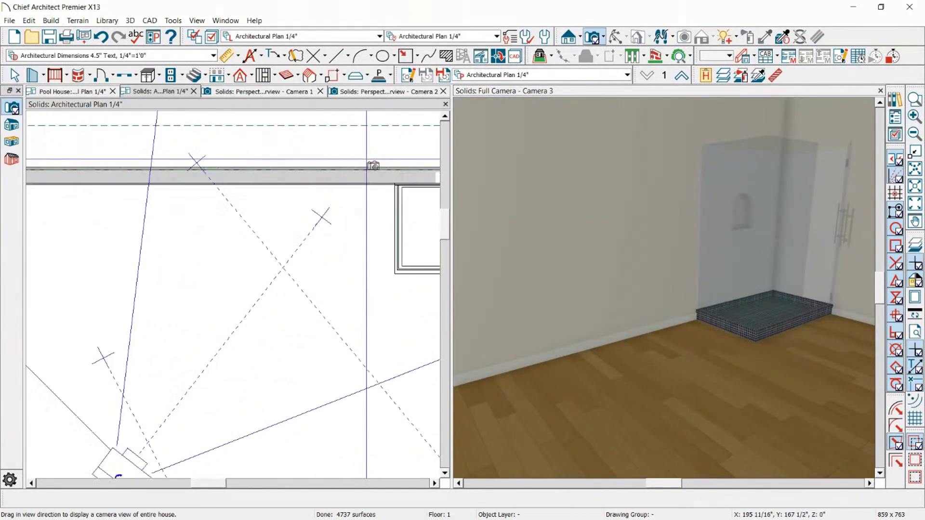
click(380, 74)
mouse_move(127, 173)
mouse_down()
mouse_move(279, 206)
mouse_move(322, 322)
mouse_move(371, 325)
mouse_up()
key(Tab)
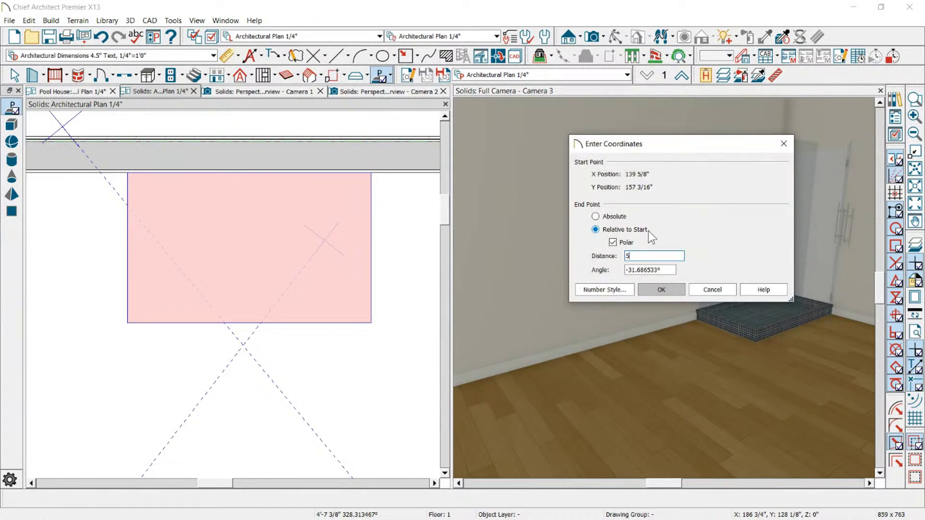
key(Tab)
text(-90)
key(Return)
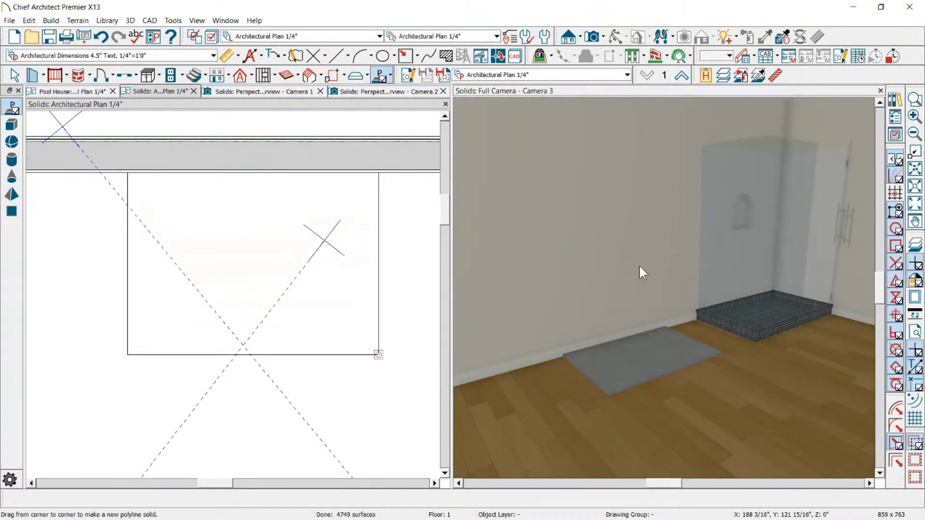
Step: Raise the top of the new polyline solid in the camera view to a height of about 4 3/16"
click(316, 355)
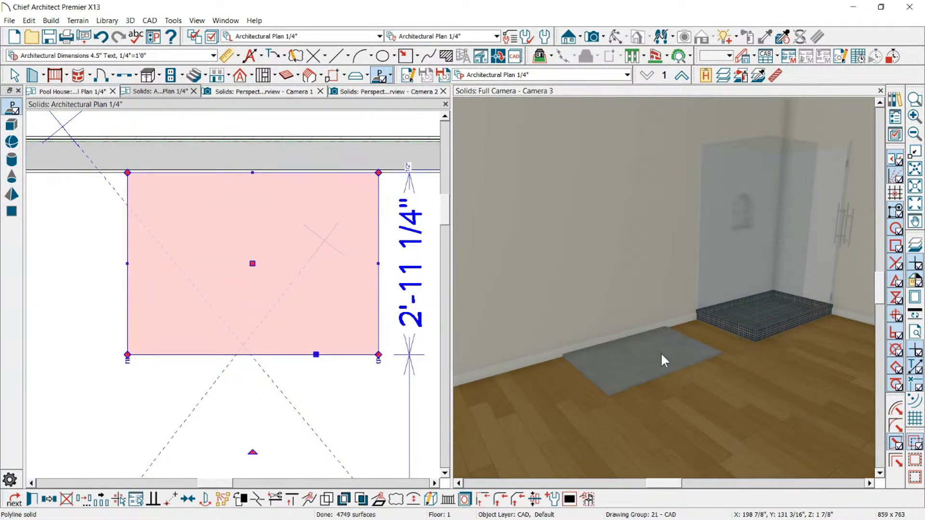
click(661, 352)
scroll(675, 360, up, 3)
scroll(700, 342, down, 2)
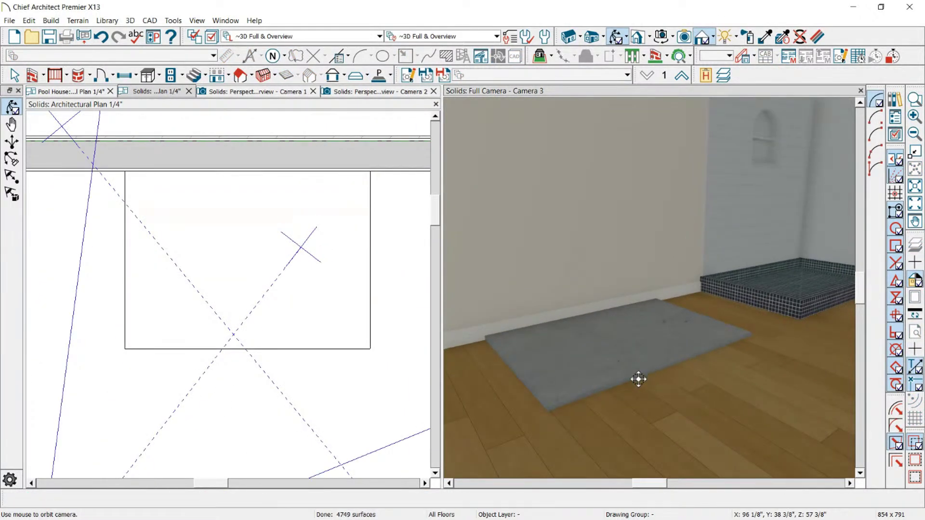
click(637, 380)
click(627, 380)
click(617, 378)
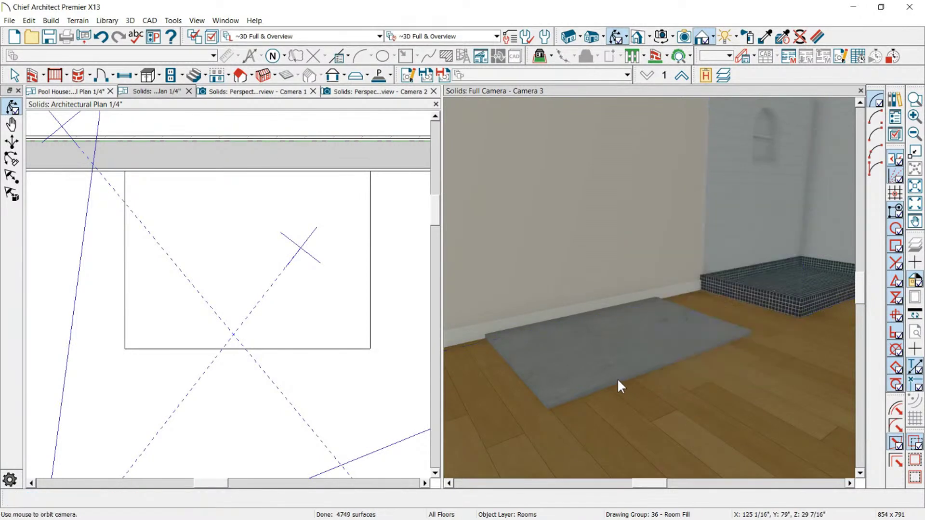
drag(617, 381, 626, 358)
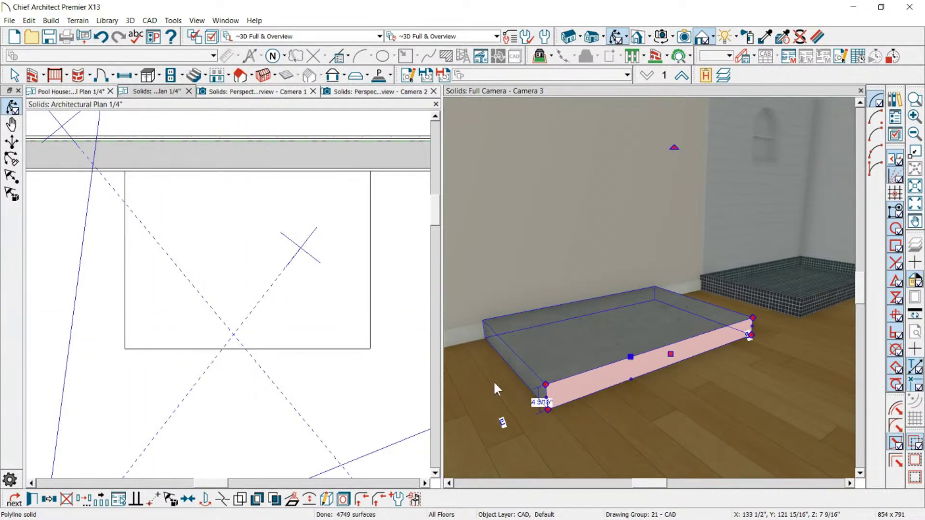
Step: Set the solid's height to 5" by giving its top edge an absolute Y position of 5"
click(536, 401)
click(570, 391)
scroll(561, 395, up, 3)
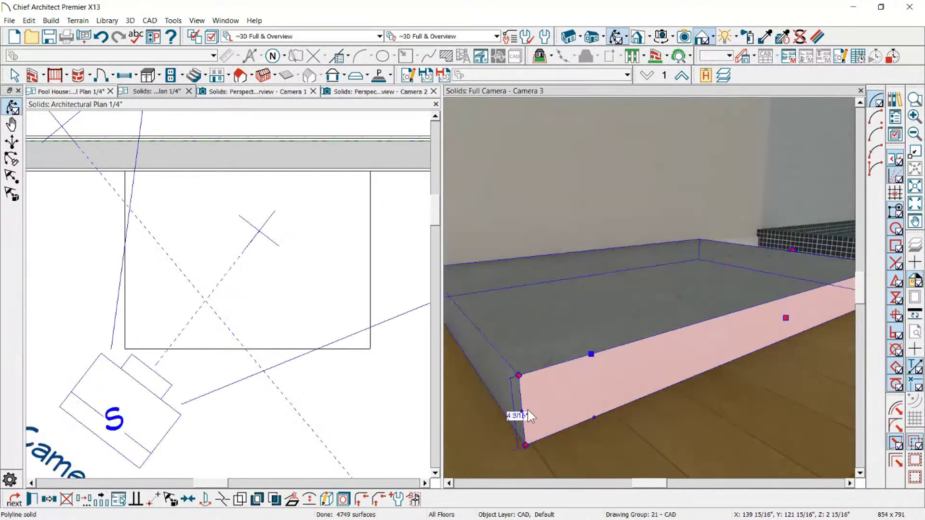
key(Escape)
click(579, 380)
drag(571, 363, 572, 331)
key(Tab)
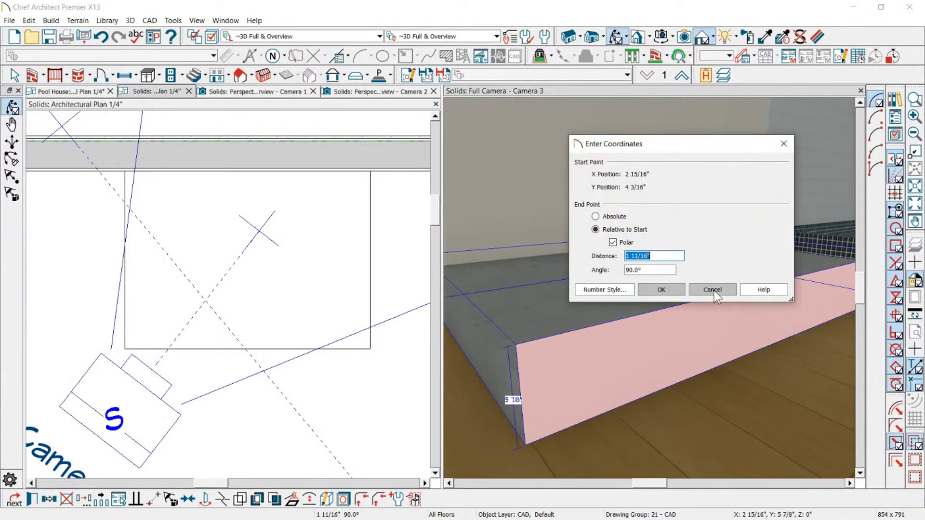
click(598, 217)
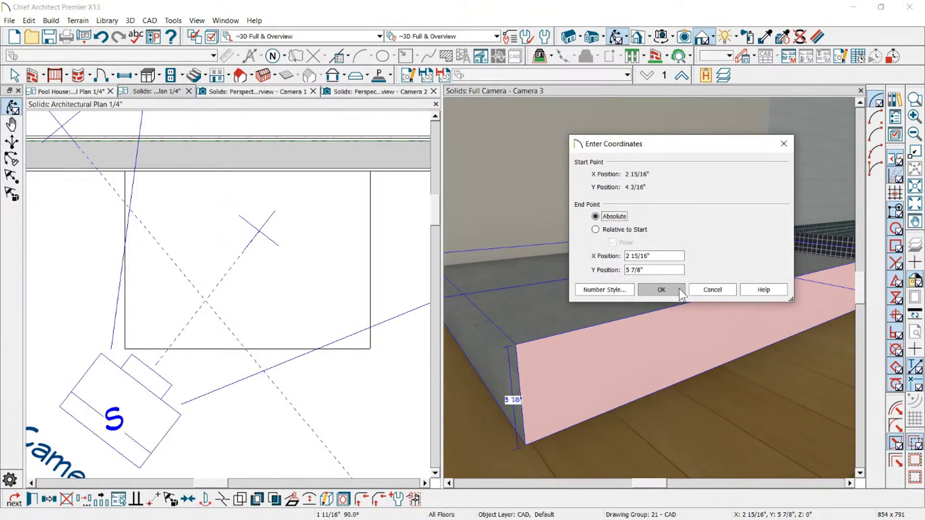
drag(655, 272, 493, 239)
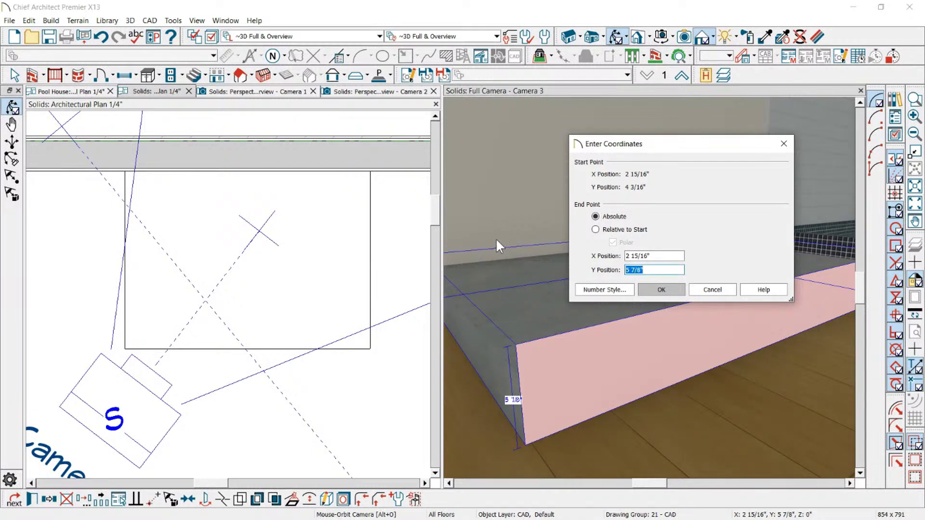
text(5)
click(677, 292)
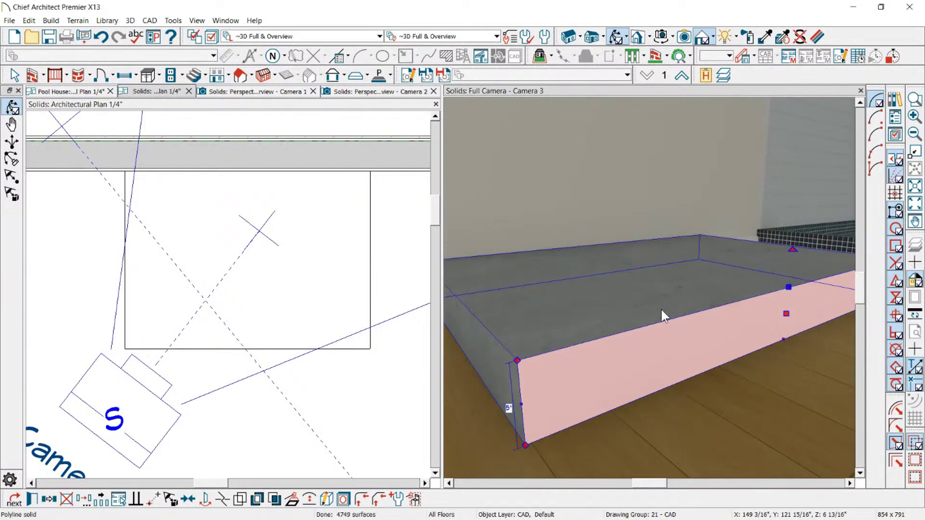
Step: Set the solid's height to 6" by giving its top edge an absolute Y position of 6"
scroll(626, 342, down, 2)
middle_drag(655, 344, 661, 326)
mouse_move(660, 322)
mouse_down()
mouse_move(657, 390)
mouse_move(665, 238)
mouse_move(652, 277)
mouse_move(662, 268)
mouse_move(657, 342)
mouse_move(661, 291)
mouse_move(654, 315)
mouse_up()
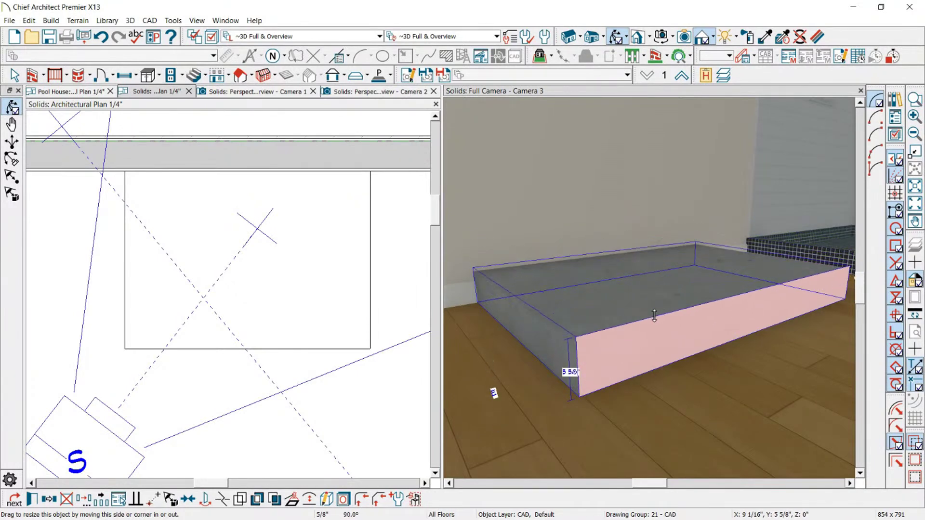
key(Tab)
key(Tab)
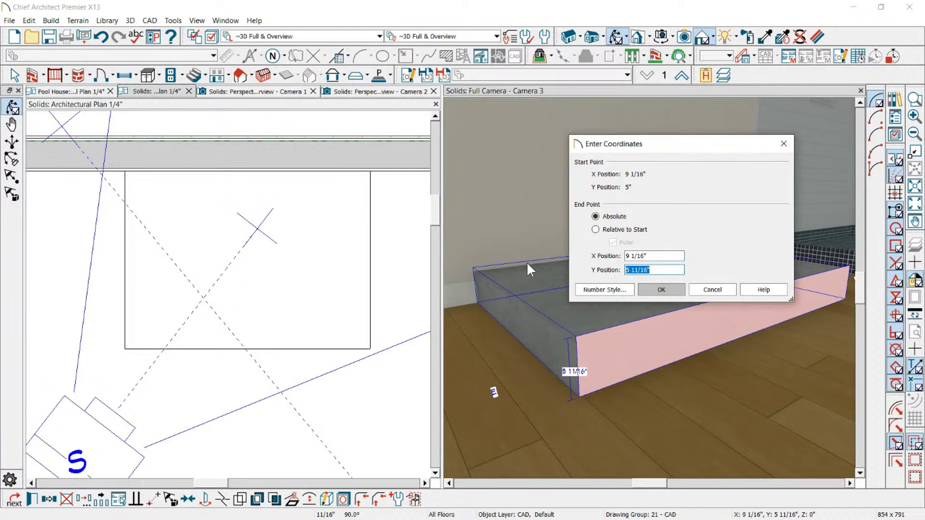
key(Return)
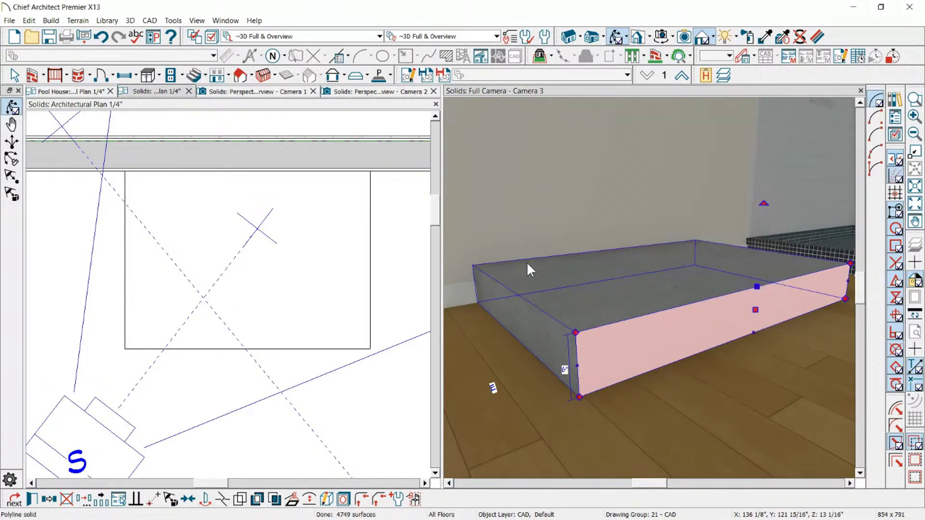
Step: Select the polyline solid in the plan and paste a copy of it in the same position
scroll(250, 271, down, 2)
scroll(251, 271, up, 2)
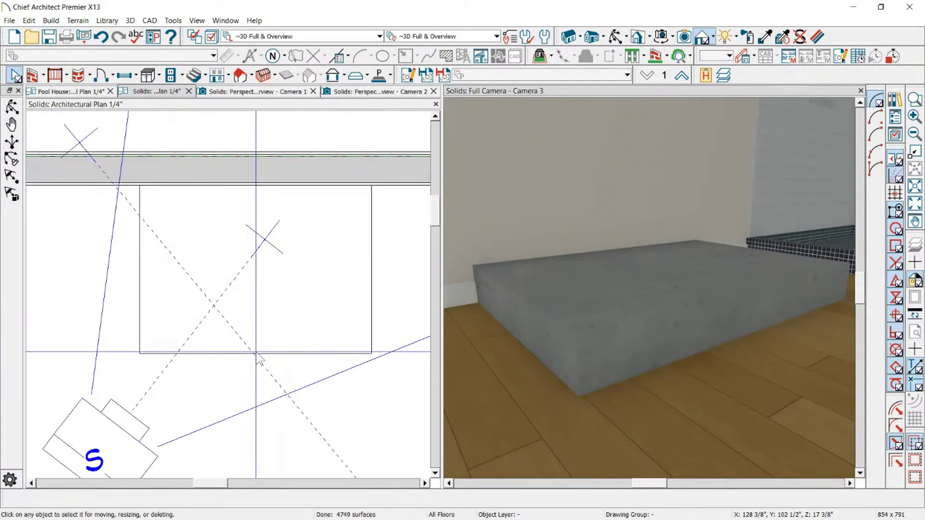
right_click(290, 361)
click(632, 290)
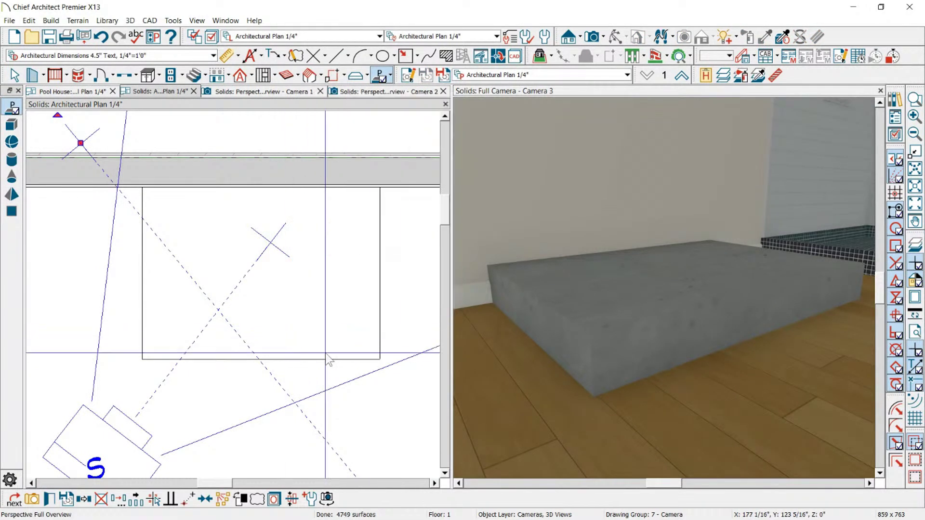
click(379, 330)
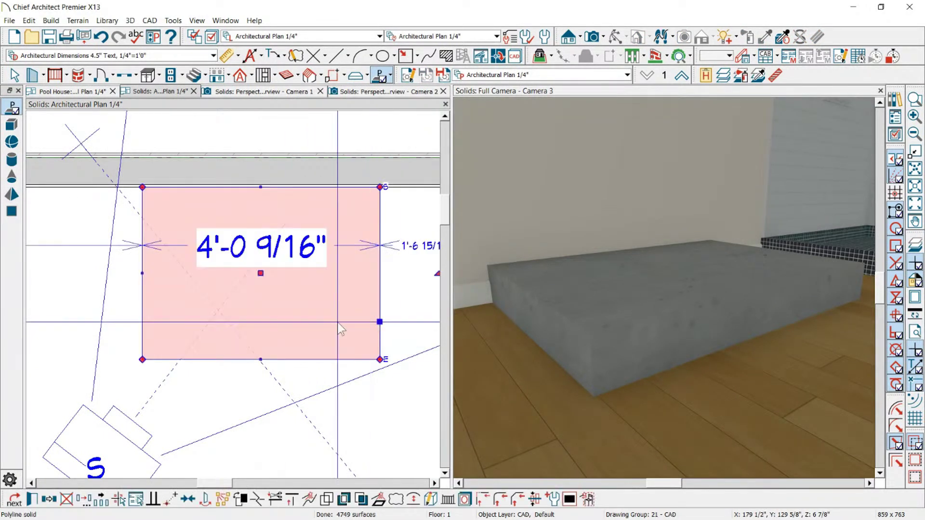
click(49, 501)
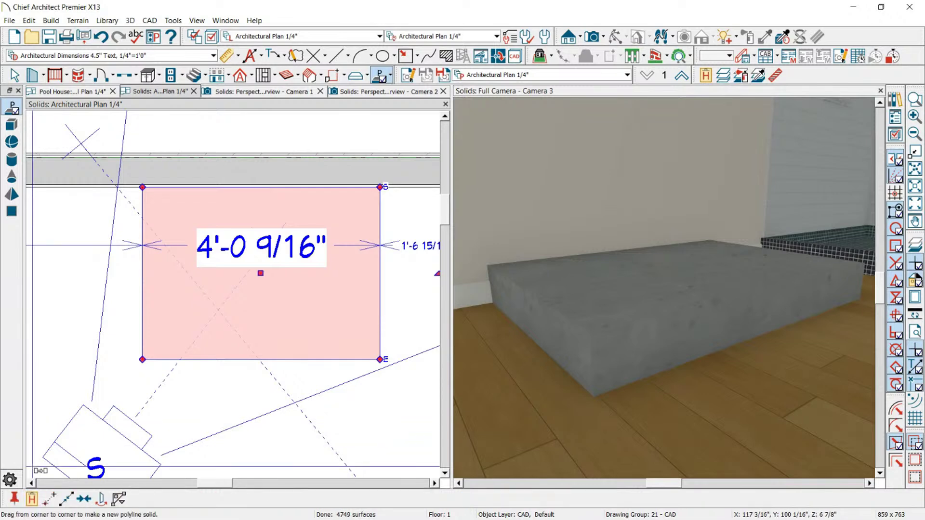
click(31, 500)
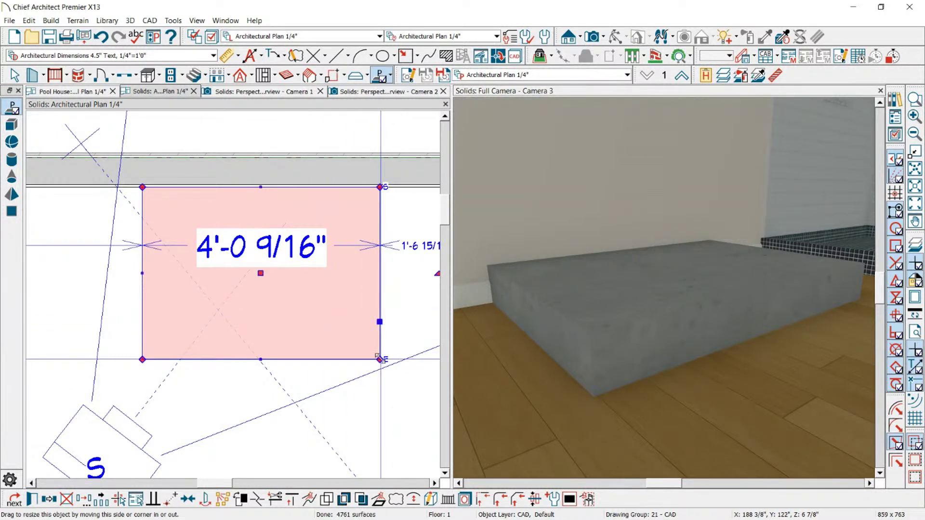
Step: Concentrically resize the copied solid 4" inward on all sides, using non-polar coordinates relative to the start with X -4"
drag(378, 358, 358, 345)
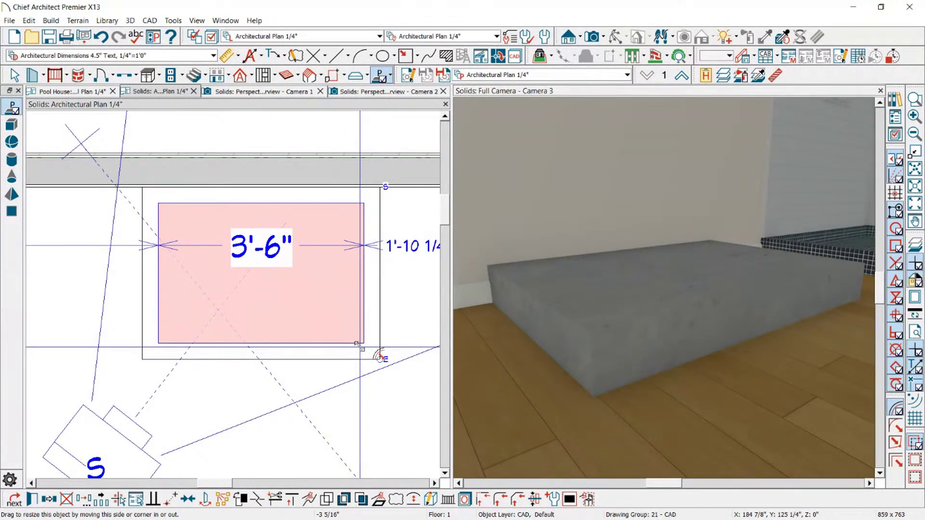
key(Tab)
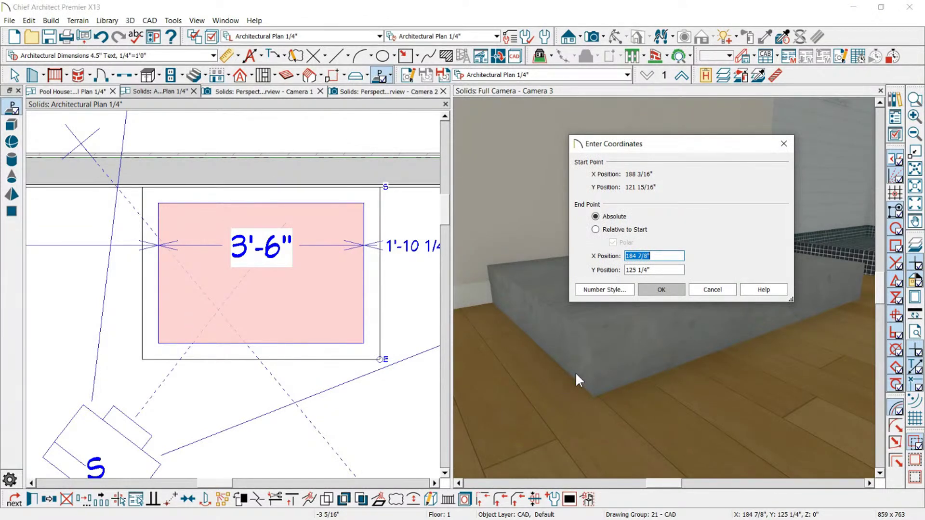
click(611, 230)
key(Tab)
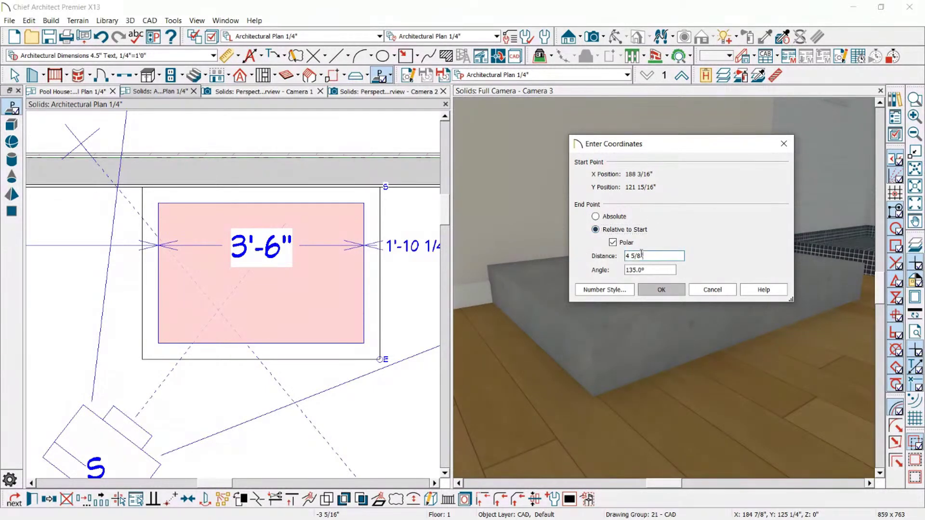
click(613, 218)
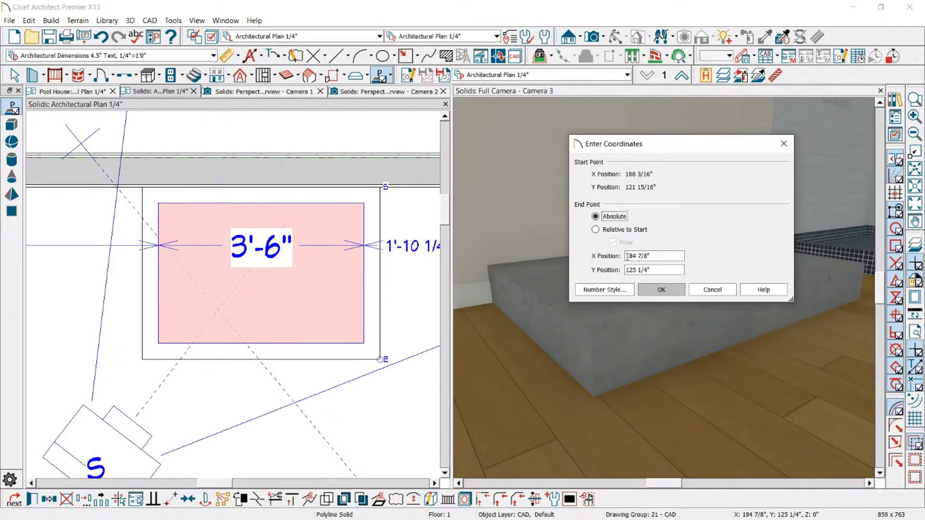
click(604, 231)
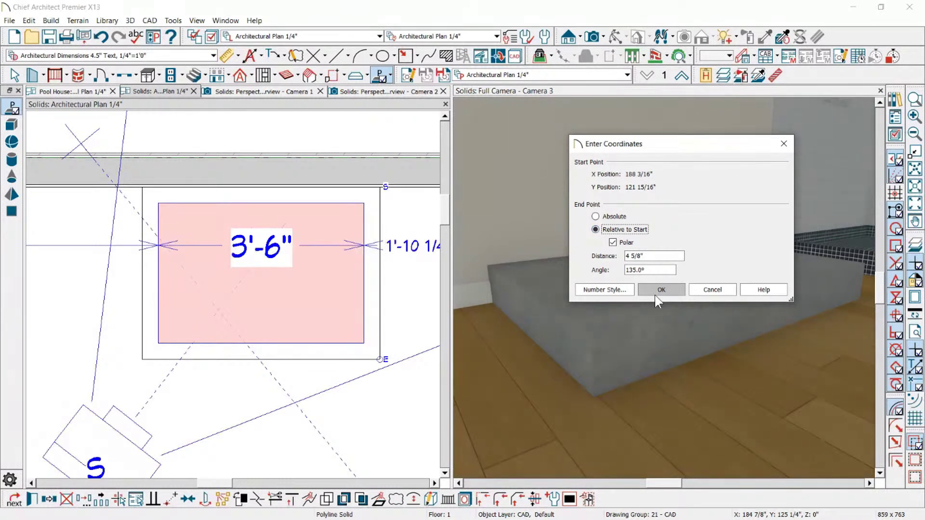
click(613, 242)
key(Tab)
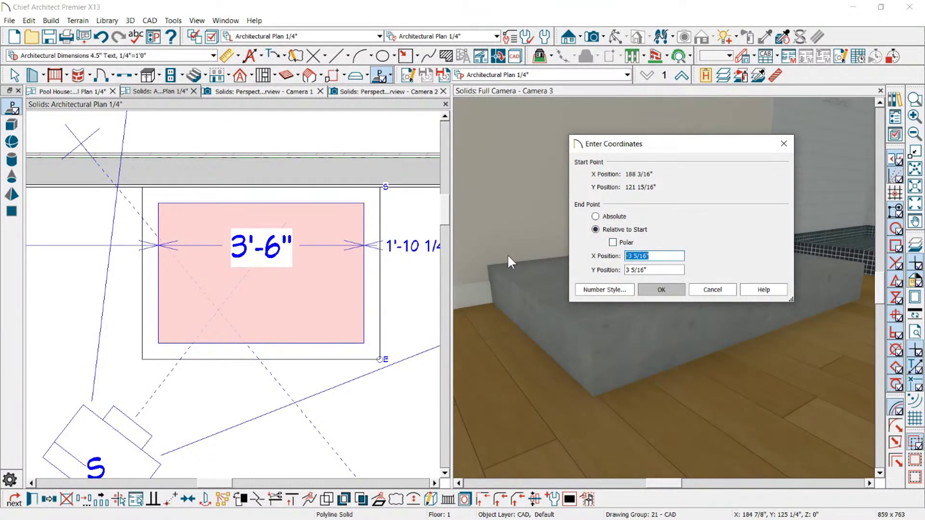
text(-4)
key(Tab)
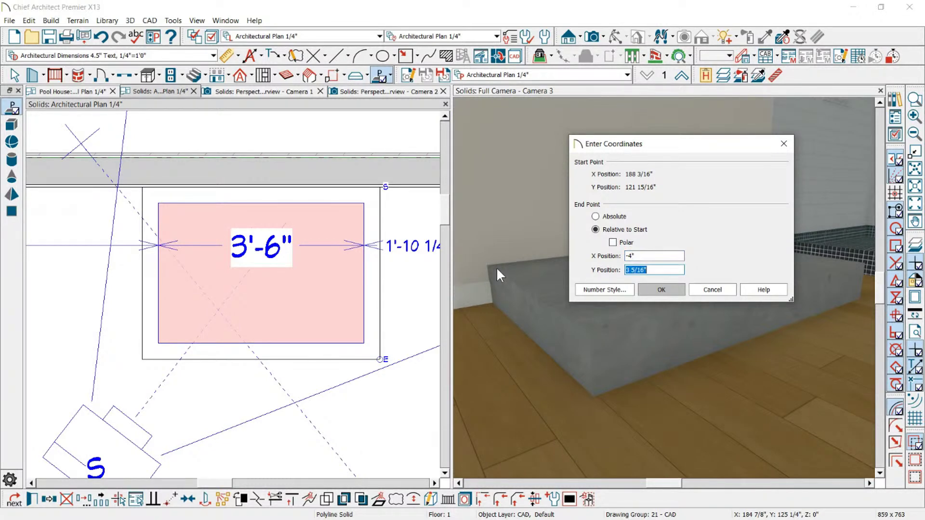
text(-4)
click(661, 290)
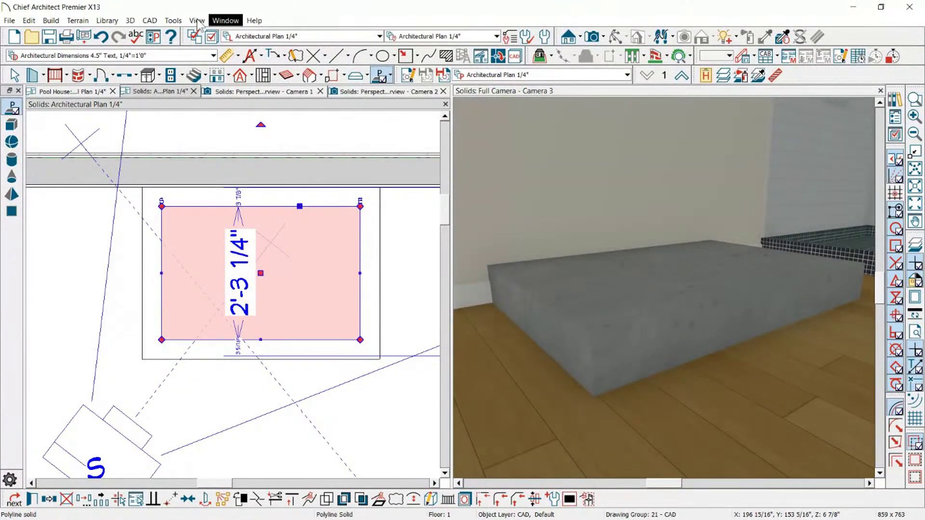
Step: Review the Edit Type options in the editing Behaviors preferences and close the preferences without changing them
click(153, 38)
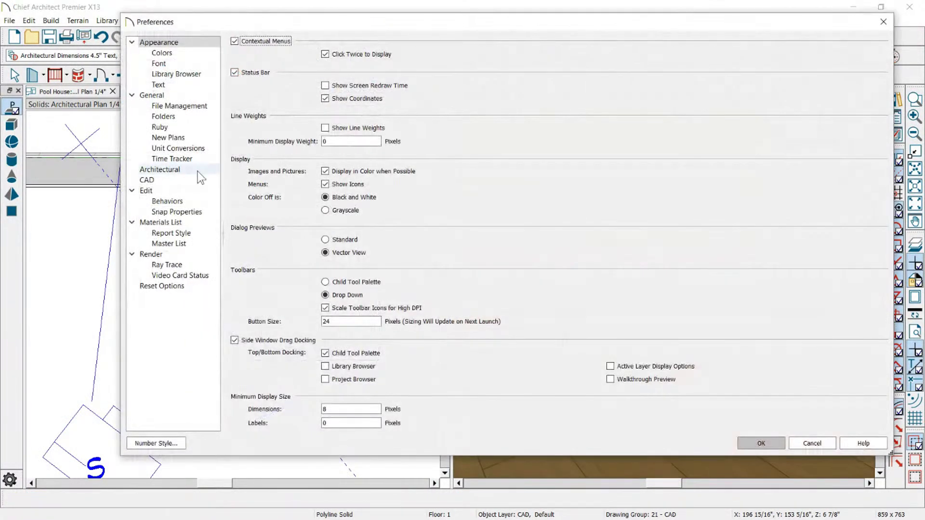
click(165, 202)
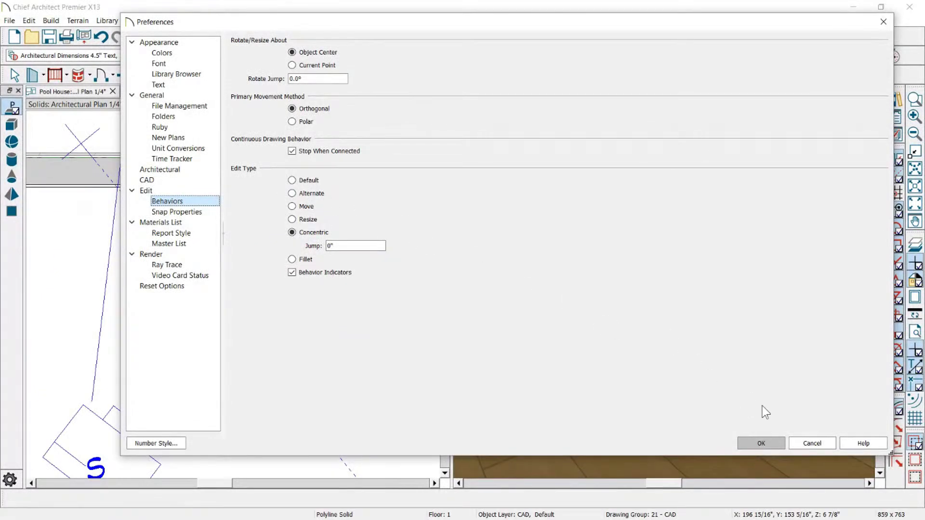
click(811, 448)
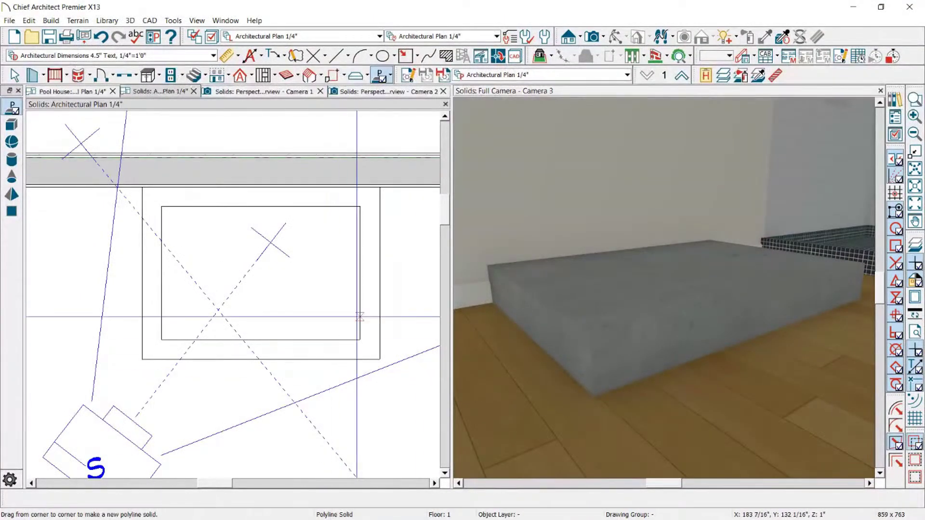
Step: Select the inner solid's wall-side edge in the plan and set its distance to the base's outer edge to 1"
click(261, 207)
scroll(227, 173, up, 2)
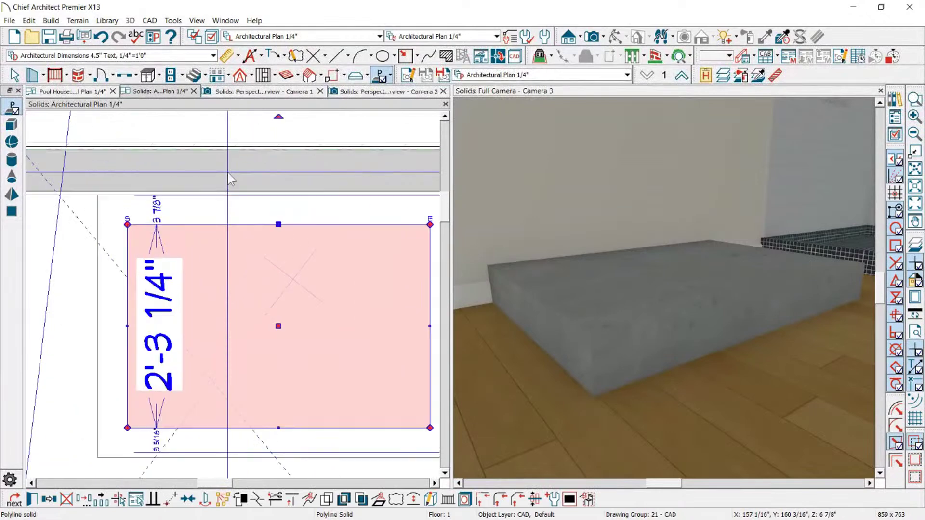
click(159, 205)
text(1)
key(Return)
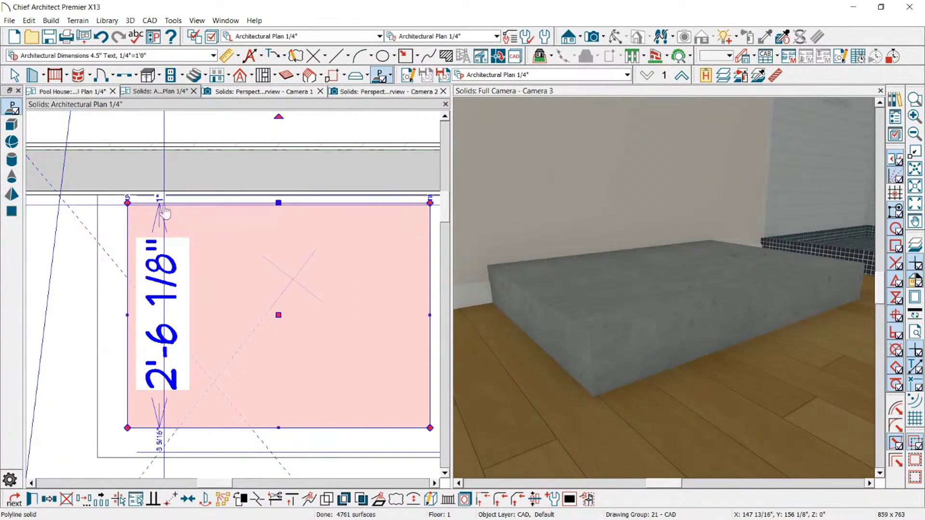
Step: Select the inner solid's right edge in the plan and set its distance to the base's outer edge to 1"
scroll(97, 200, down, 1)
click(372, 293)
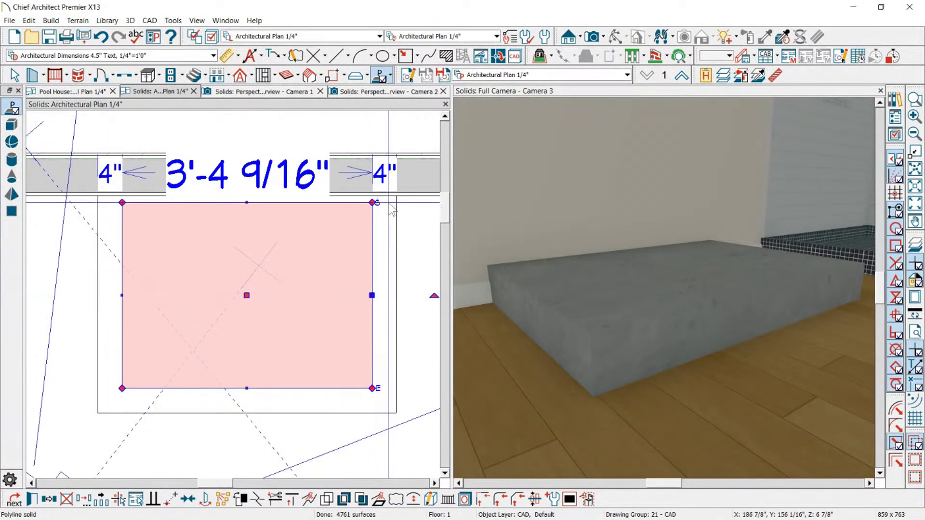
click(386, 175)
text(1)
key(Return)
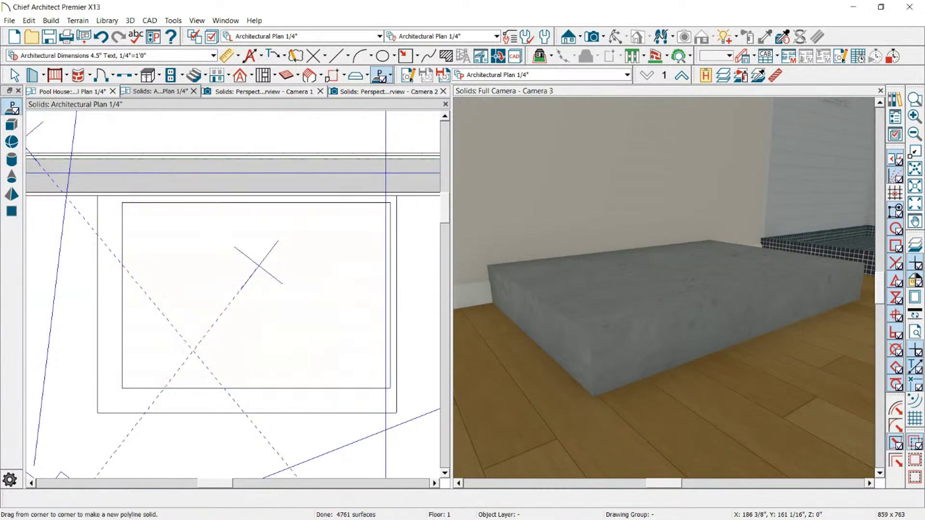
Step: Select the inner solid in the camera view and raise it 1" using the Z Delta of Transform/Replicate Object
scroll(389, 179, down, 1)
click(373, 342)
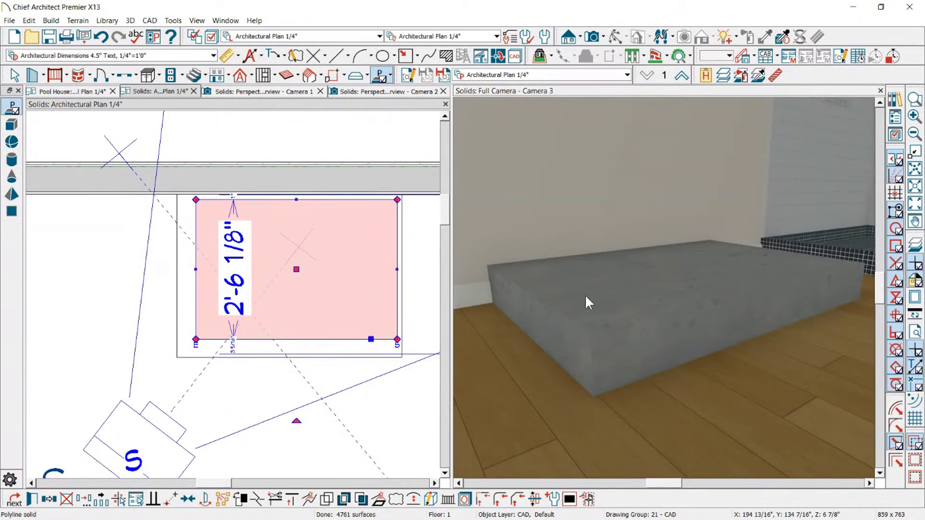
right_click(545, 318)
click(619, 294)
click(618, 294)
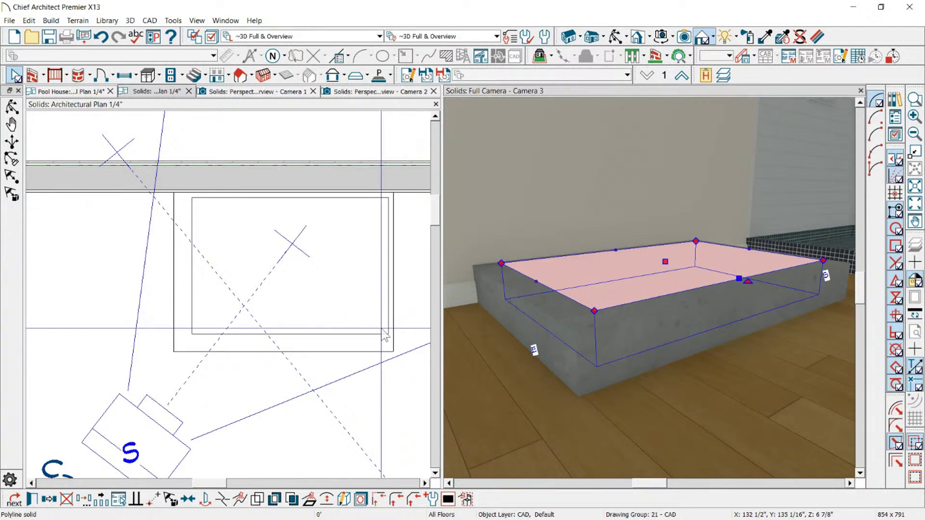
key(ctrl+t)
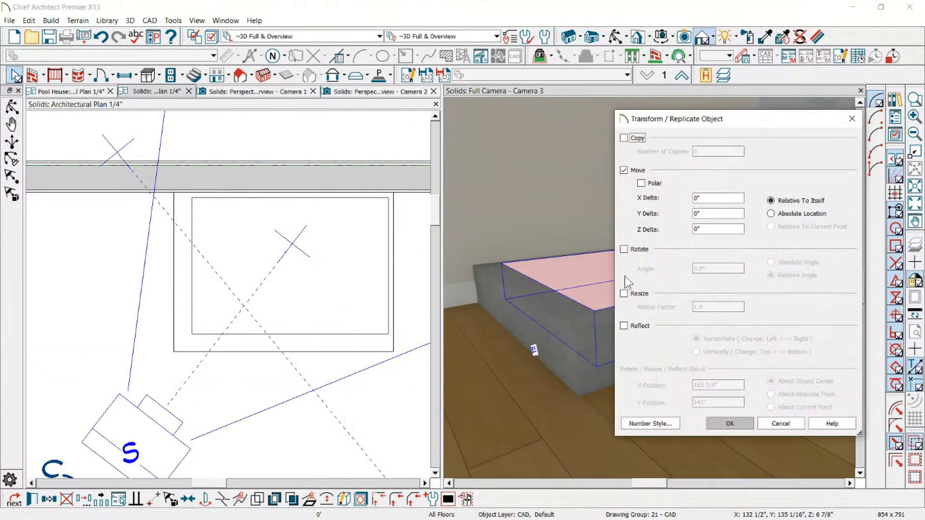
double_click(697, 228)
text(6)
key(Return)
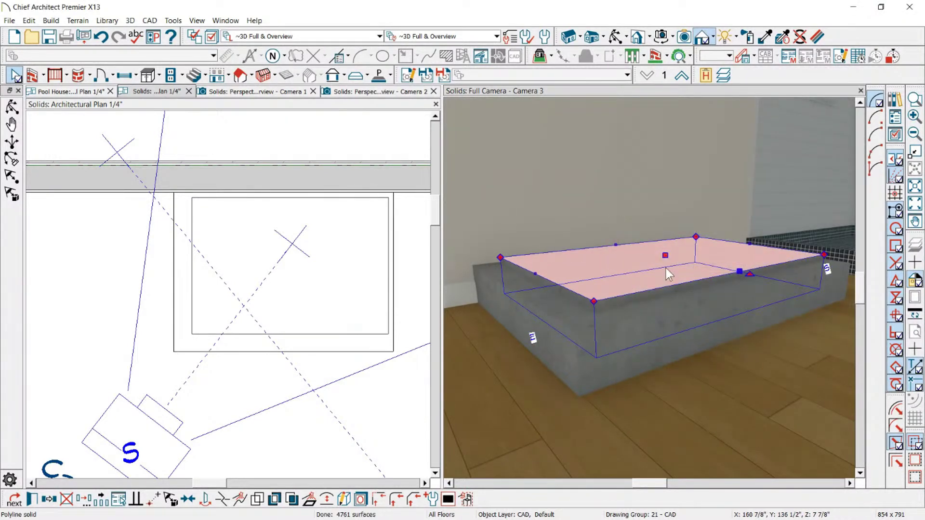
key(Escape)
scroll(708, 293, up, 3)
scroll(713, 276, down, 3)
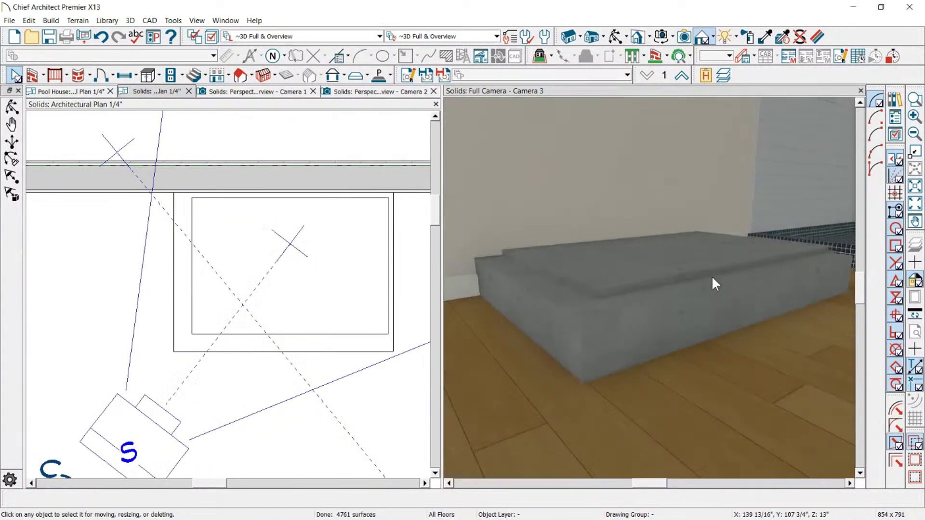
Step: Add a break near the middle of the inner solid's lower front edge, and raise both lower corners to slope the underside
click(681, 279)
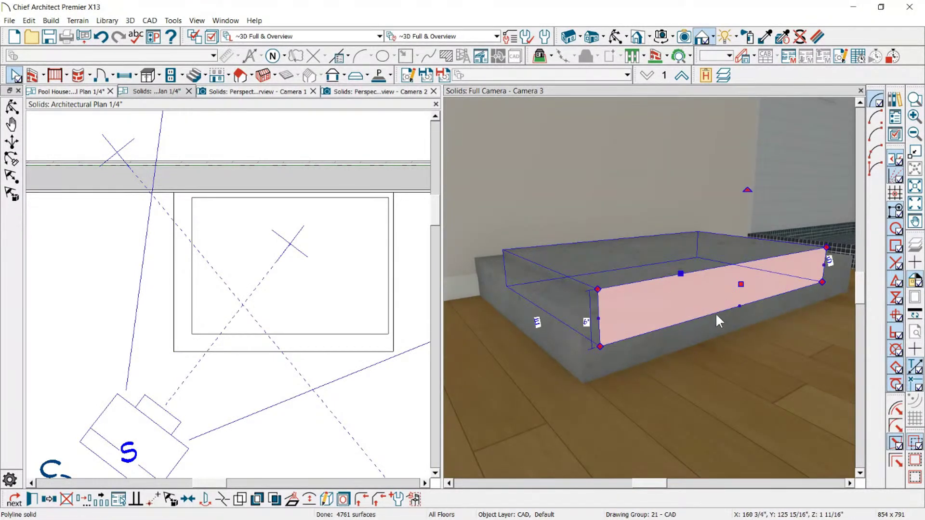
click(736, 309)
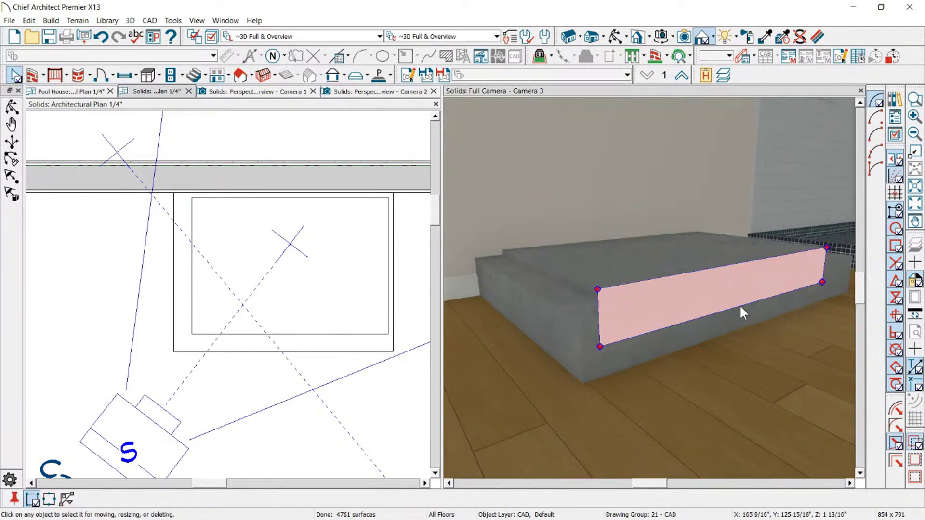
drag(600, 346, 599, 338)
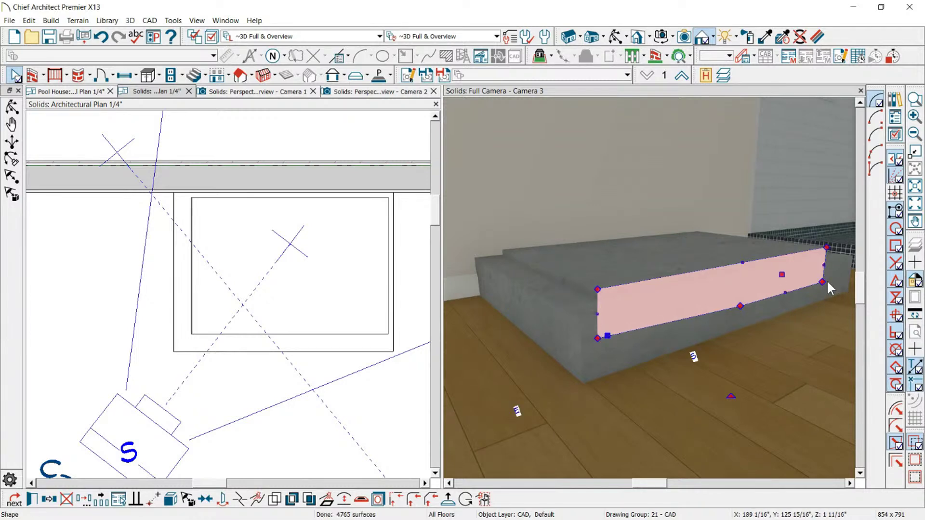
drag(823, 282, 826, 275)
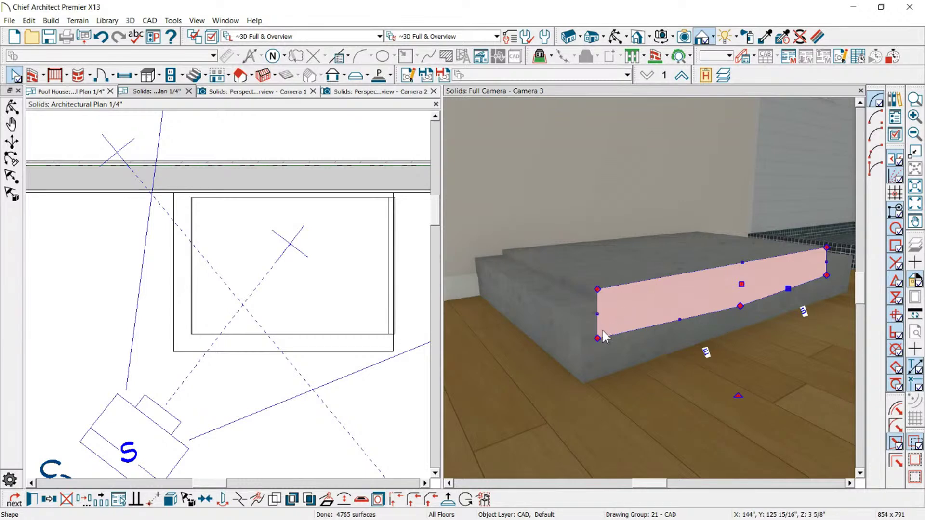
drag(598, 338, 598, 318)
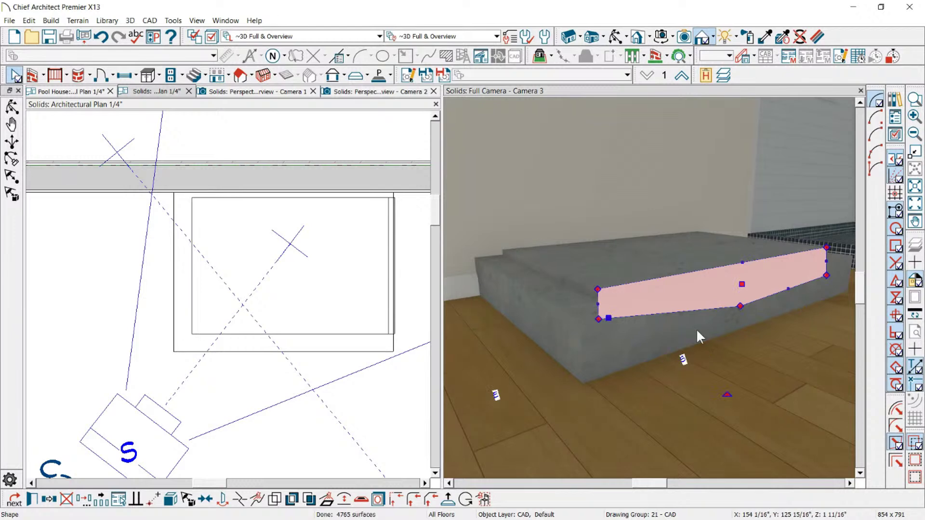
click(628, 267)
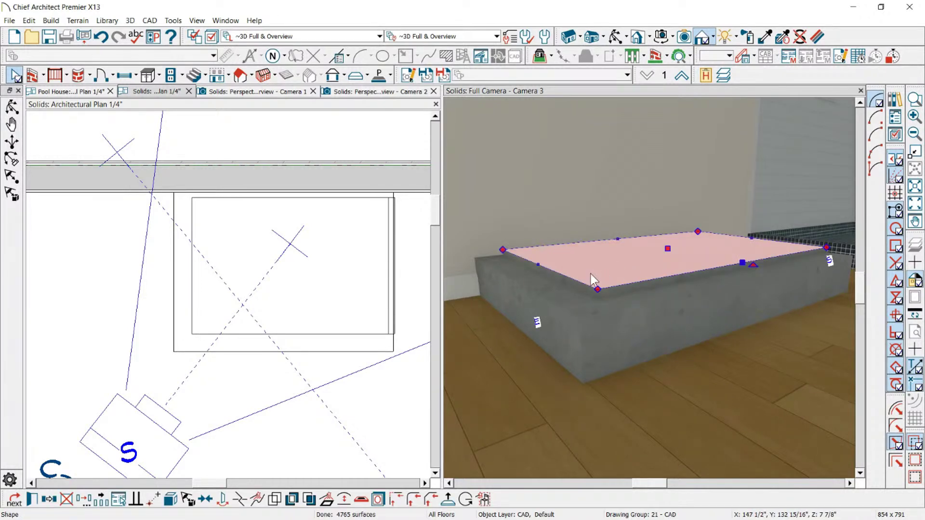
key(Escape)
Step: Subtract the sloped inner solid from the shower base block
click(663, 309)
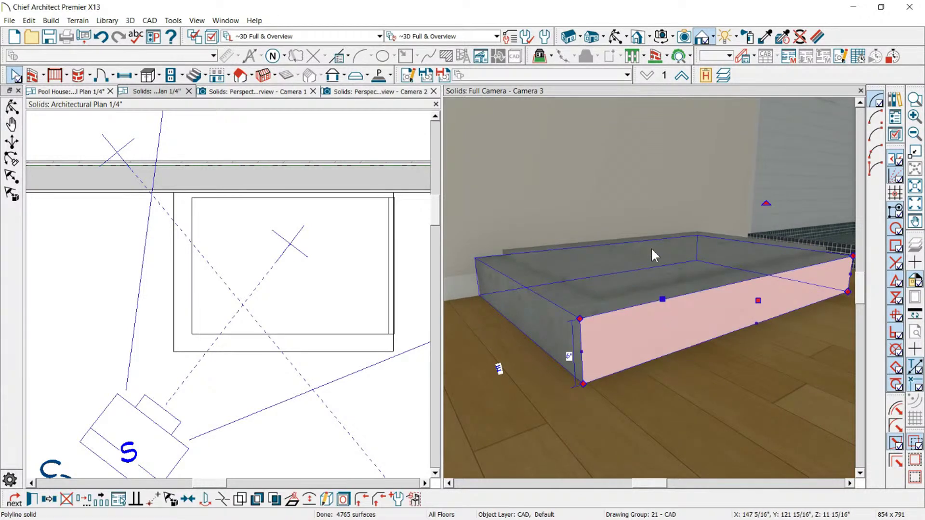
click(565, 305)
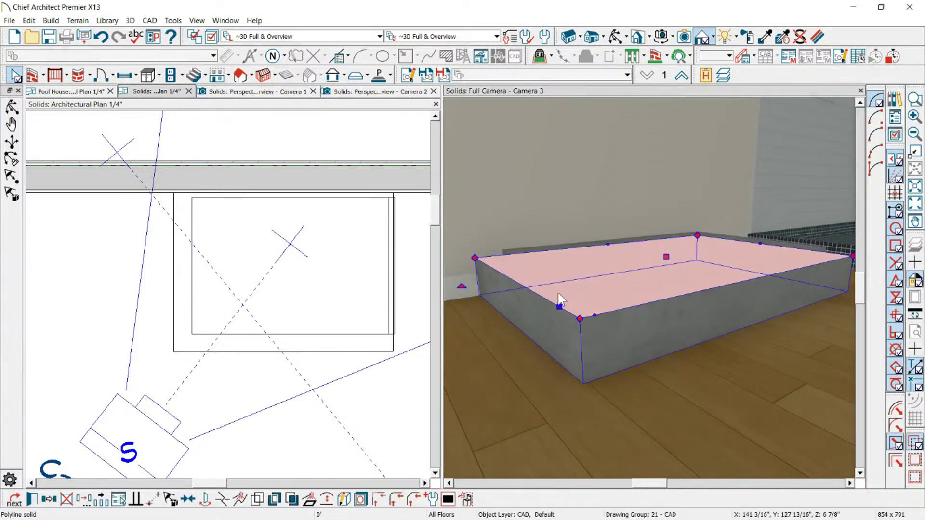
click(292, 499)
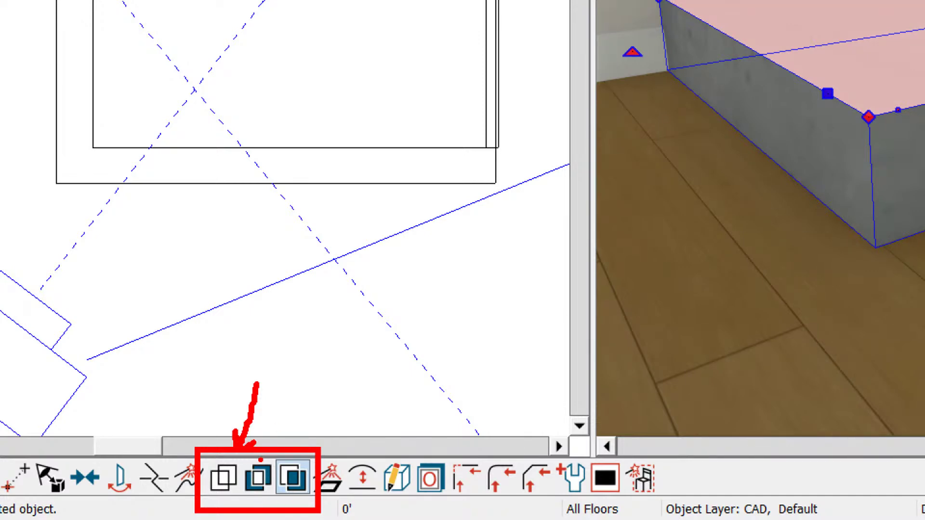
drag(276, 414, 254, 452)
drag(305, 427, 295, 454)
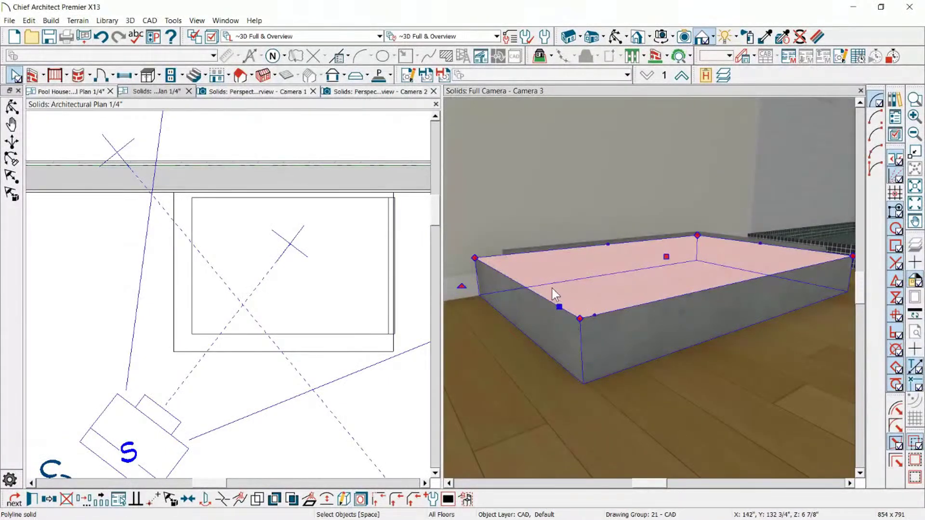
click(291, 499)
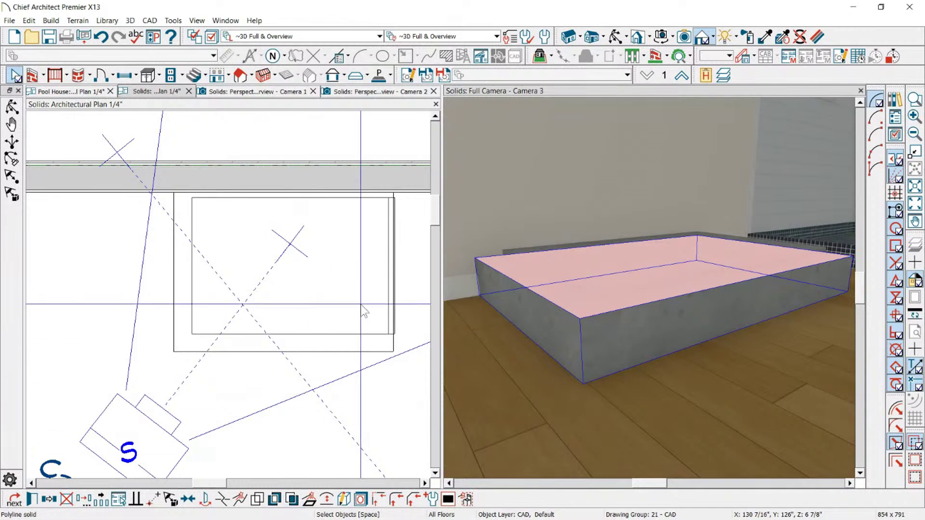
click(635, 259)
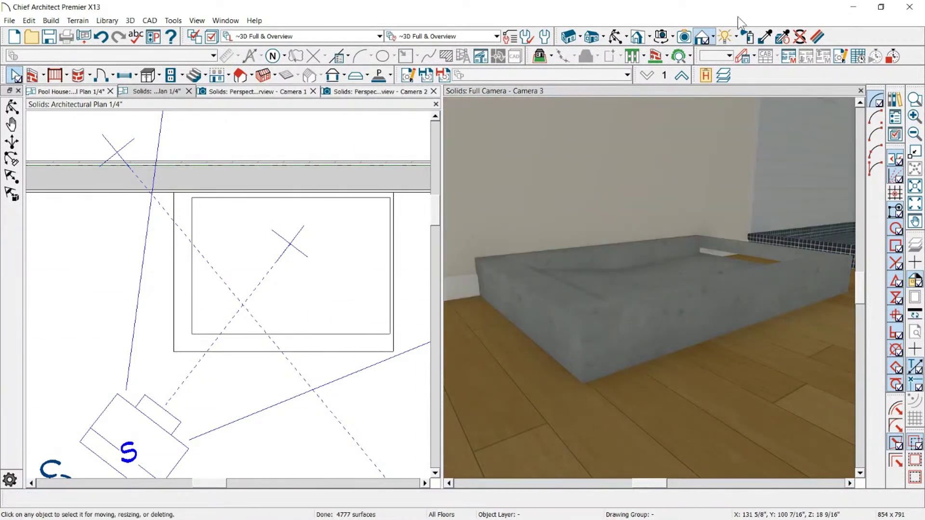
Step: Inspect the recess from the front of the base and undo the subtraction
click(617, 36)
drag(678, 175, 824, 342)
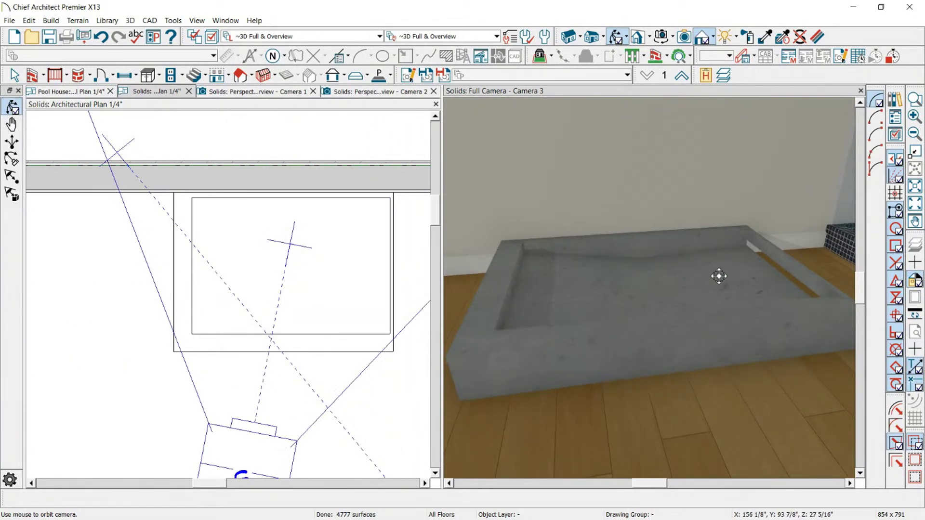
click(101, 37)
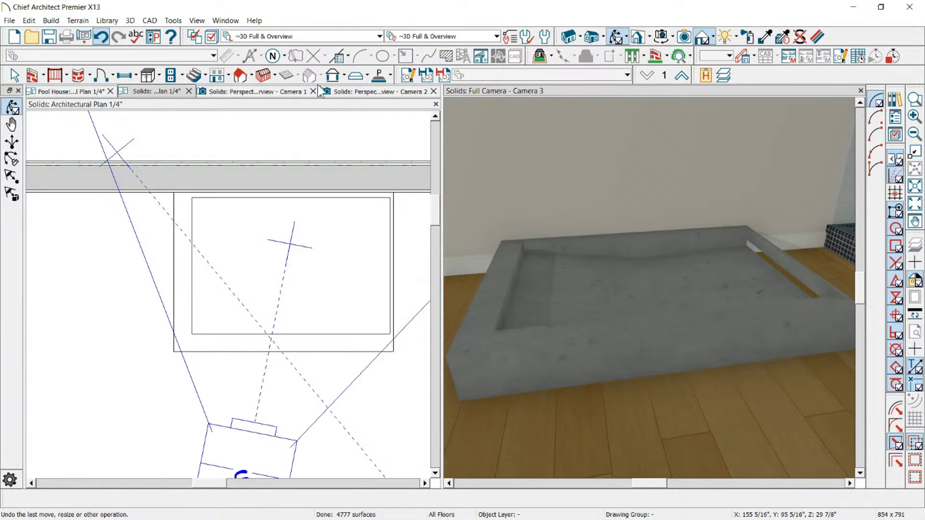
Step: Pull the right side of the sloped inner solid slightly inward, away from the base's right edge
scroll(682, 256, down, 2)
click(728, 271)
scroll(728, 255, up, 3)
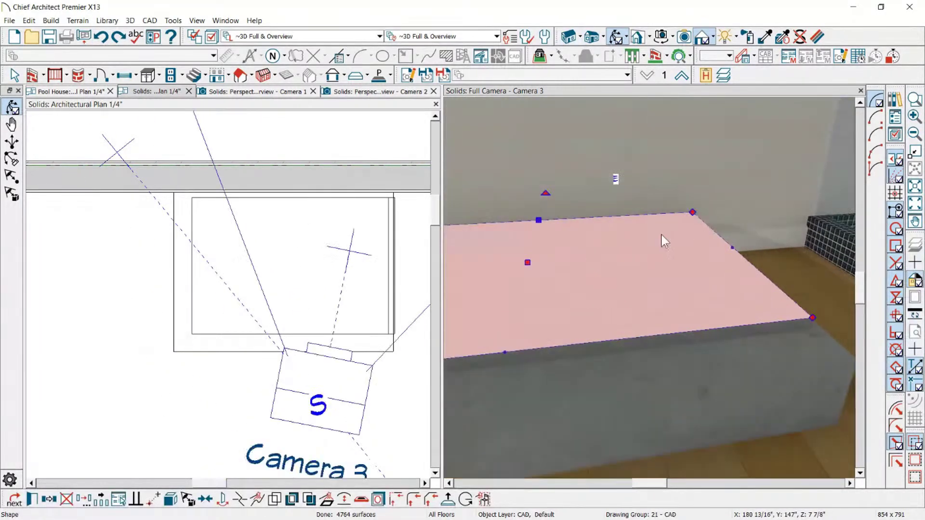
scroll(672, 234, down, 2)
scroll(748, 246, up, 3)
drag(640, 239, 624, 240)
scroll(731, 198, down, 5)
middle_drag(731, 199, 648, 268)
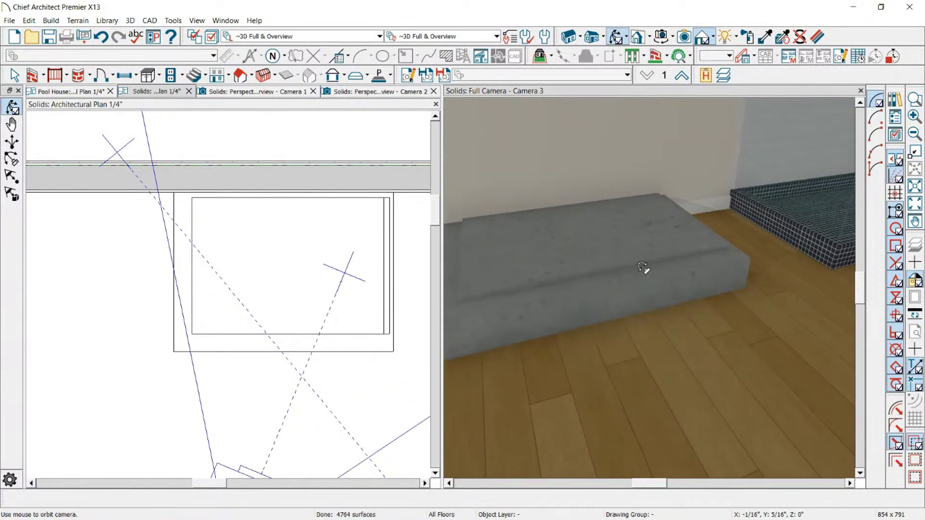
Step: Subtract the adjusted inner solid from the shower base block and inspect the recess from several sides
click(636, 266)
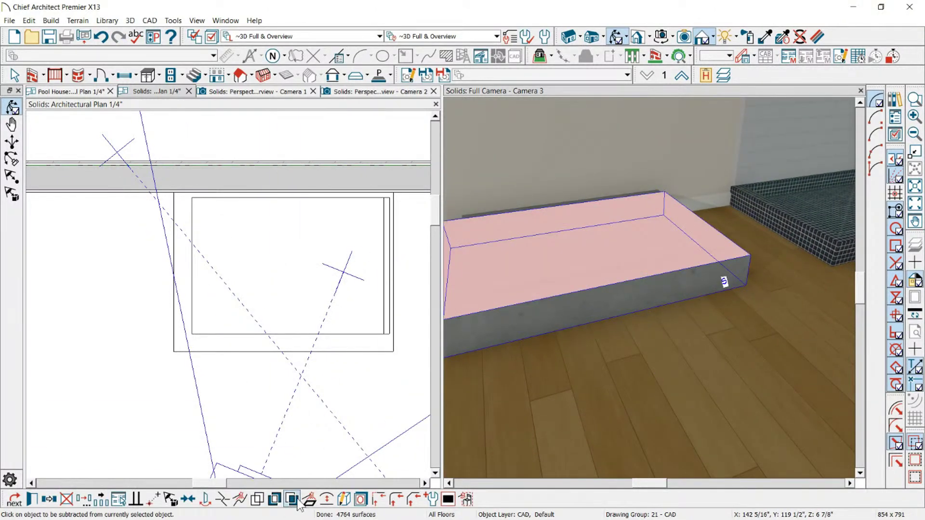
click(526, 283)
middle_drag(758, 209, 655, 308)
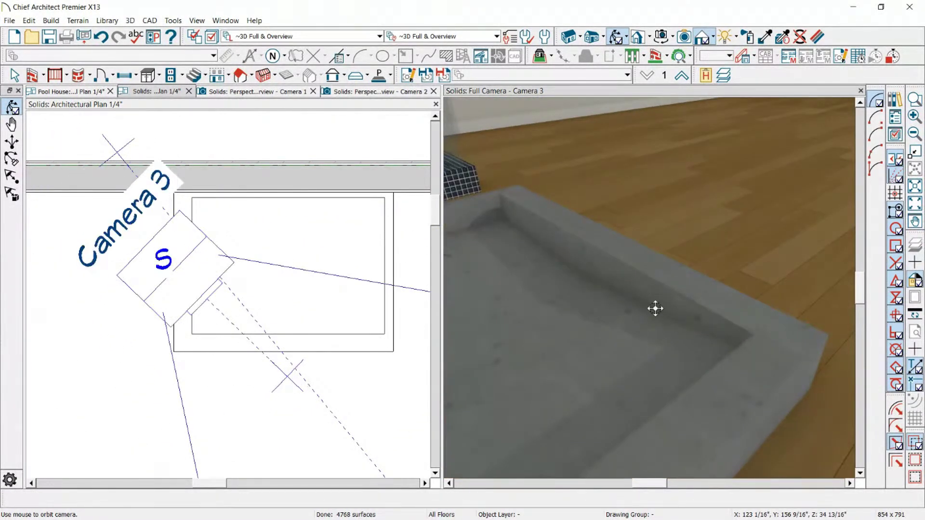
middle_drag(732, 328, 683, 328)
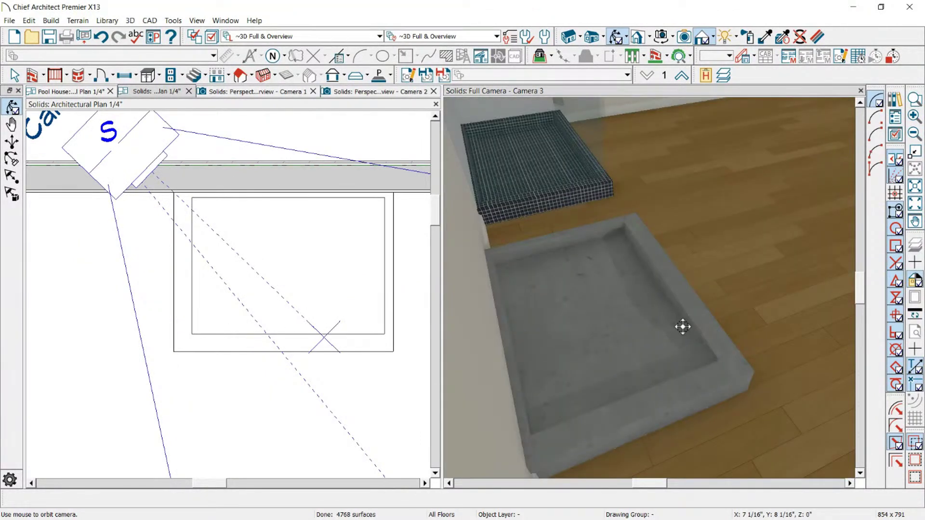
middle_drag(683, 328, 546, 175)
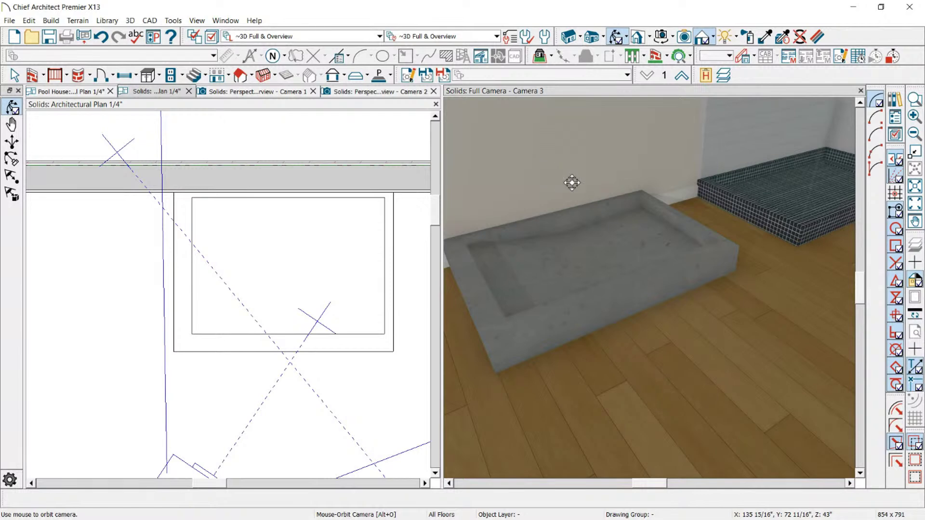
drag(572, 183, 664, 217)
Step: Create an elevation view that faces the house's long wall from outside
scroll(379, 198, down, 12)
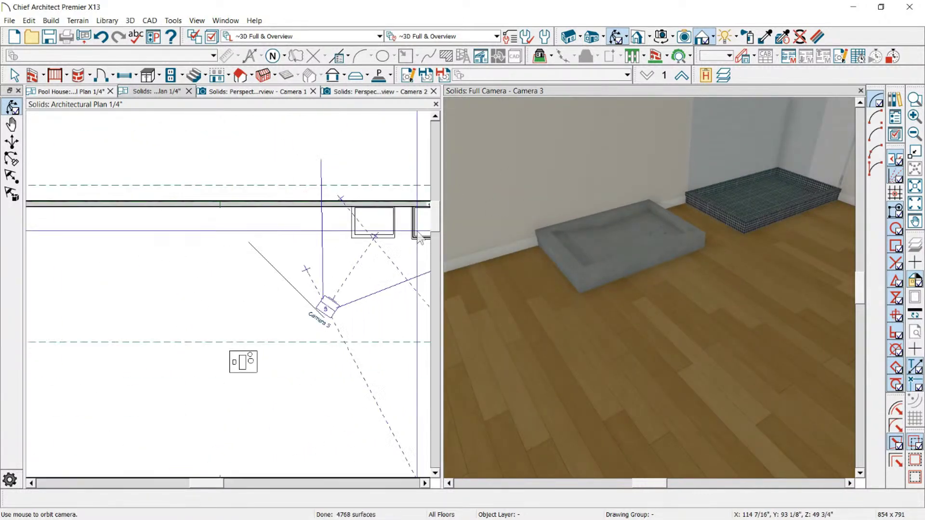
scroll(224, 154, up, 3)
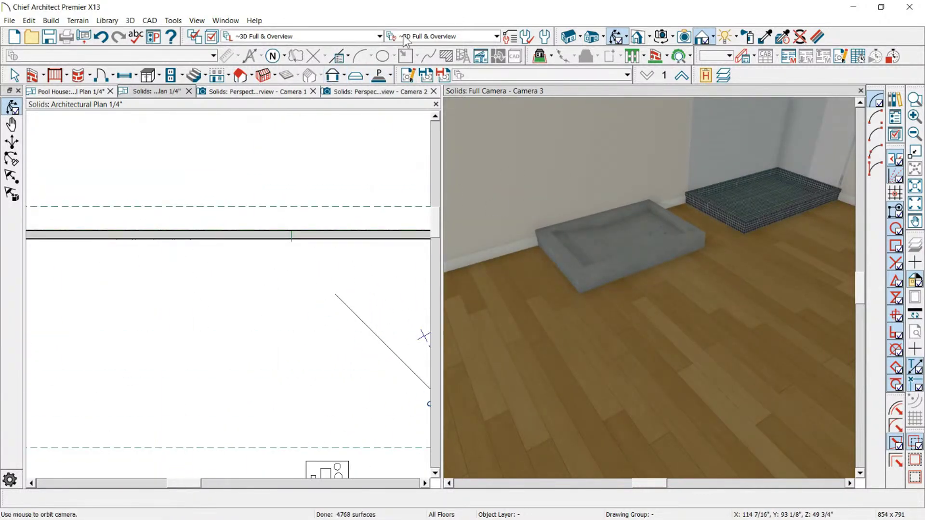
click(248, 159)
click(337, 56)
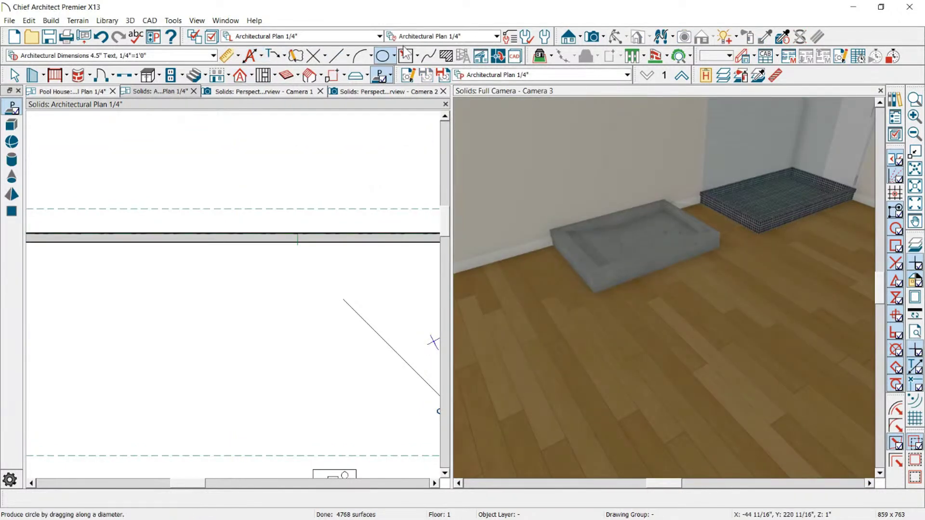
click(570, 37)
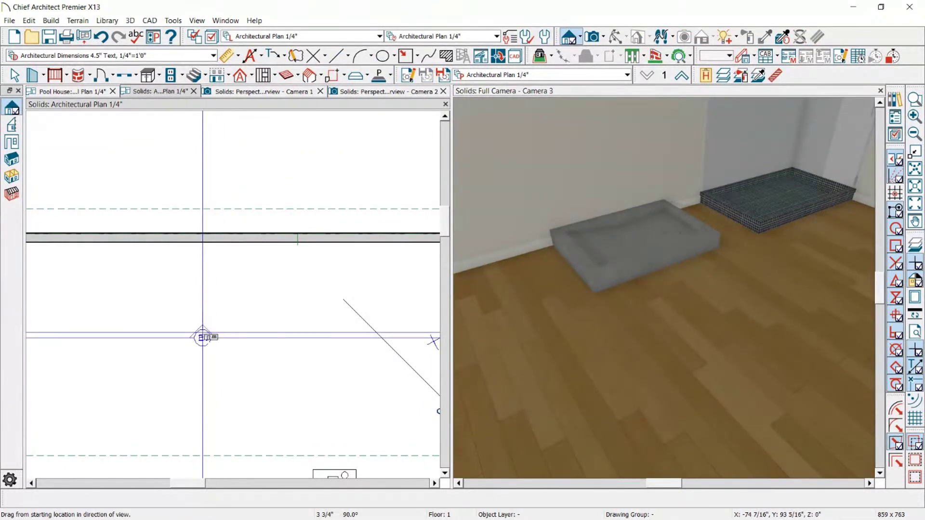
drag(203, 337, 203, 289)
click(433, 91)
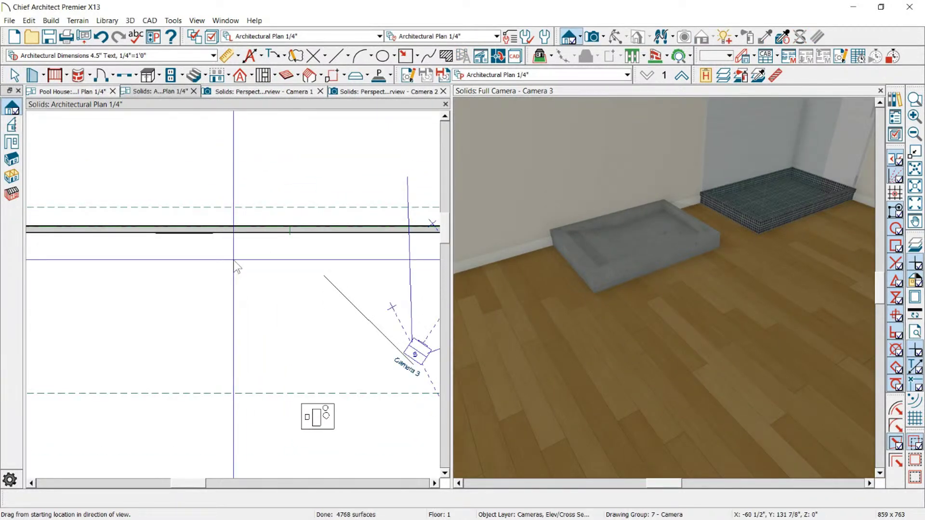
drag(234, 262, 234, 226)
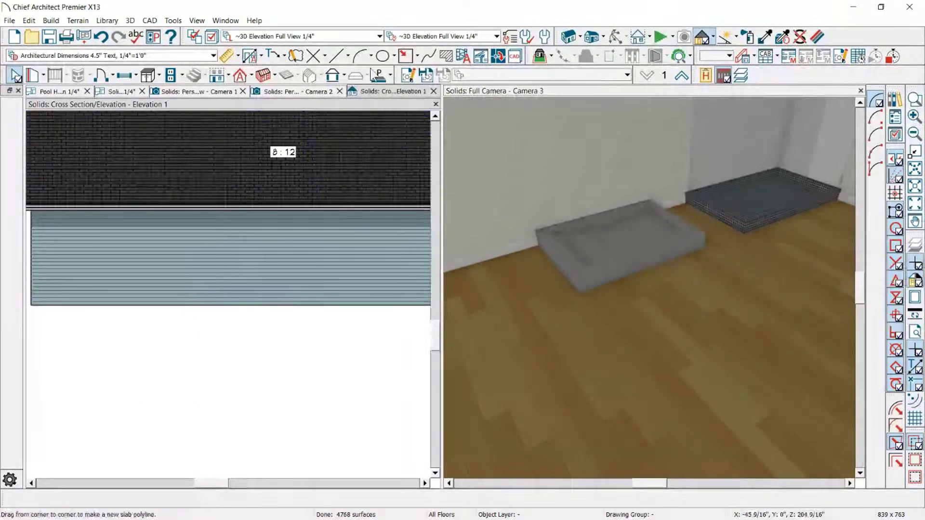
Step: Draw a tall rectangular polyline solid from the wall base to above the roof and narrow it to about 6'-2" wide
drag(169, 306, 267, 110)
click(242, 145)
scroll(289, 250, down, 3)
scroll(246, 160, up, 4)
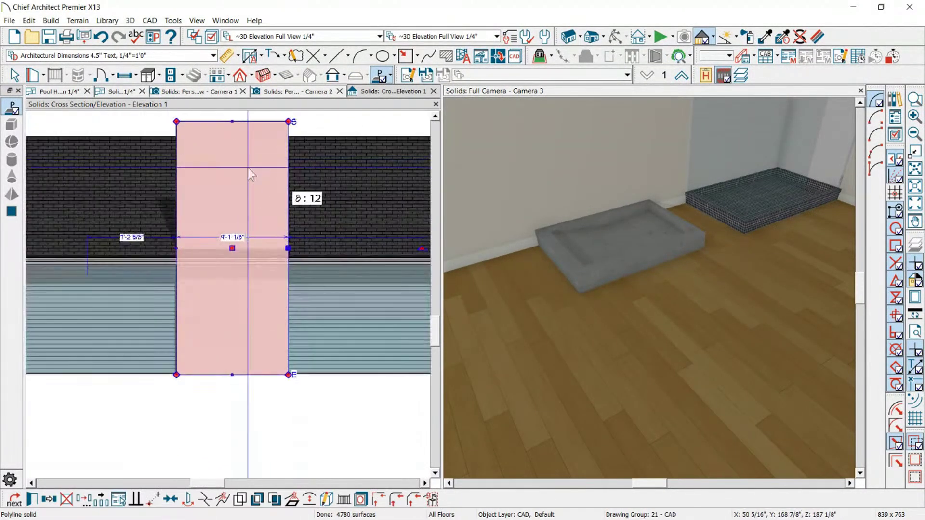
drag(289, 251, 252, 250)
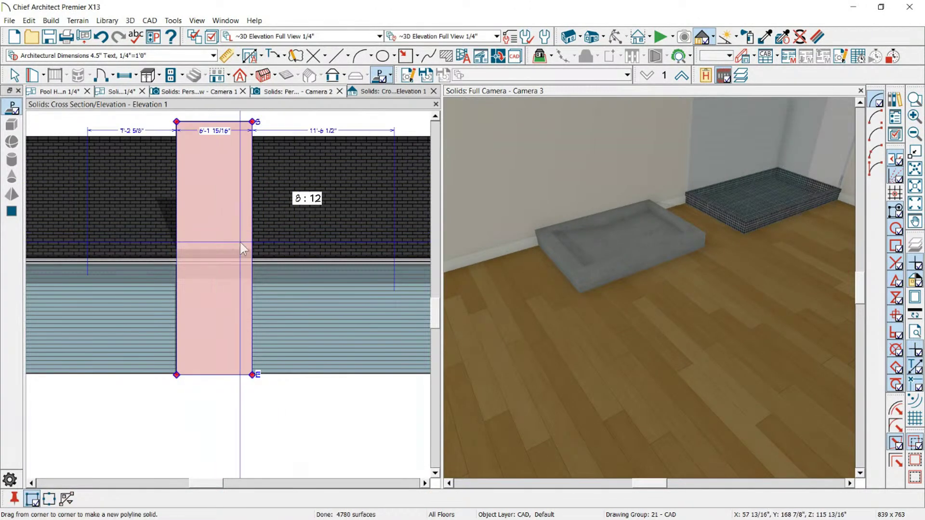
Step: Shape a sloped shoulder on the chimney solid's right side with an upper shaft about 4'-1" wide, and set its thickness to 24"
drag(252, 241, 255, 276)
scroll(239, 273, up, 2)
scroll(349, 194, down, 3)
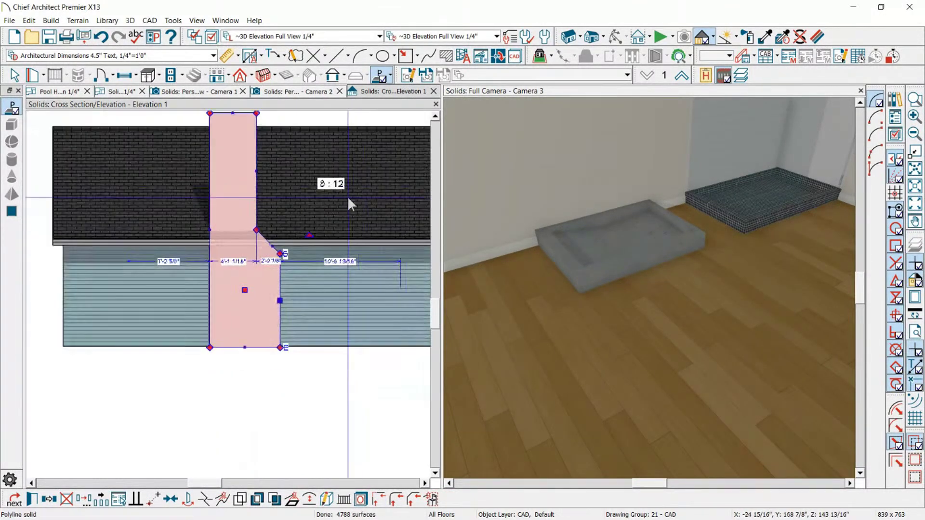
scroll(300, 237, up, 3)
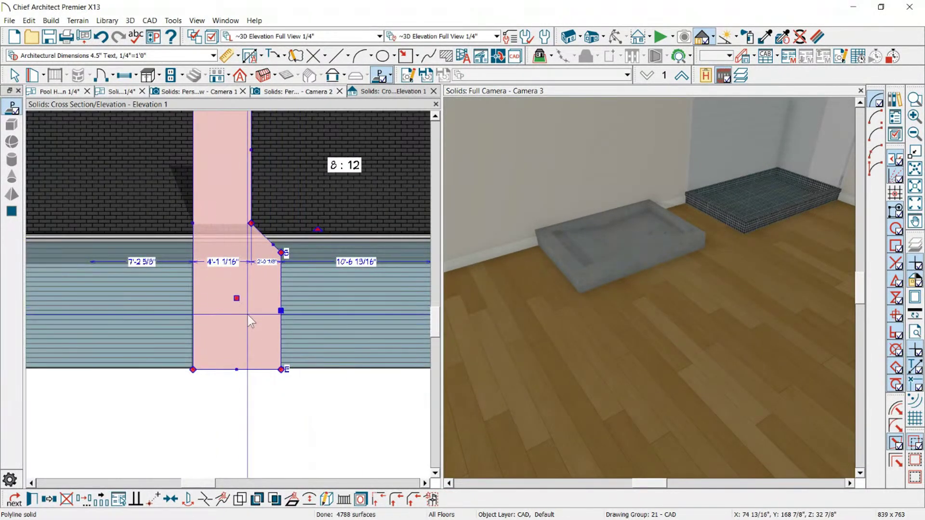
scroll(270, 286, up, 2)
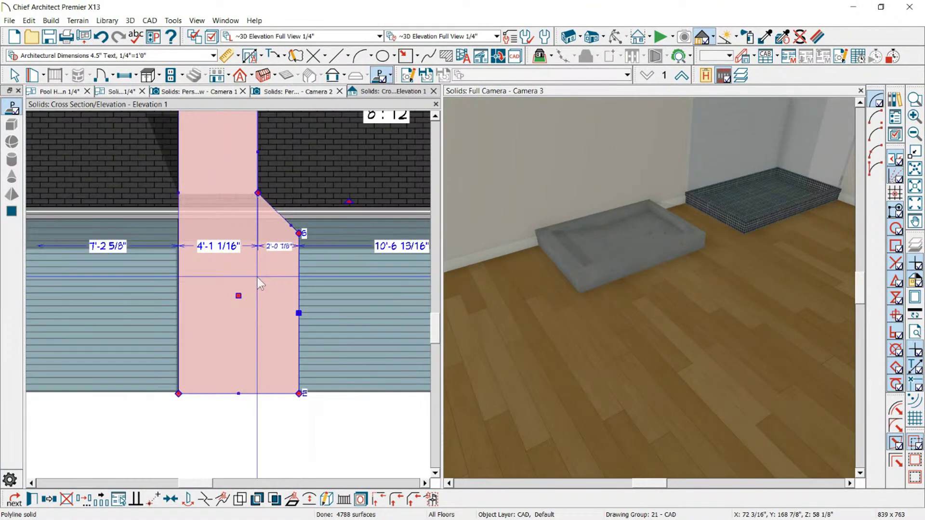
double_click(258, 279)
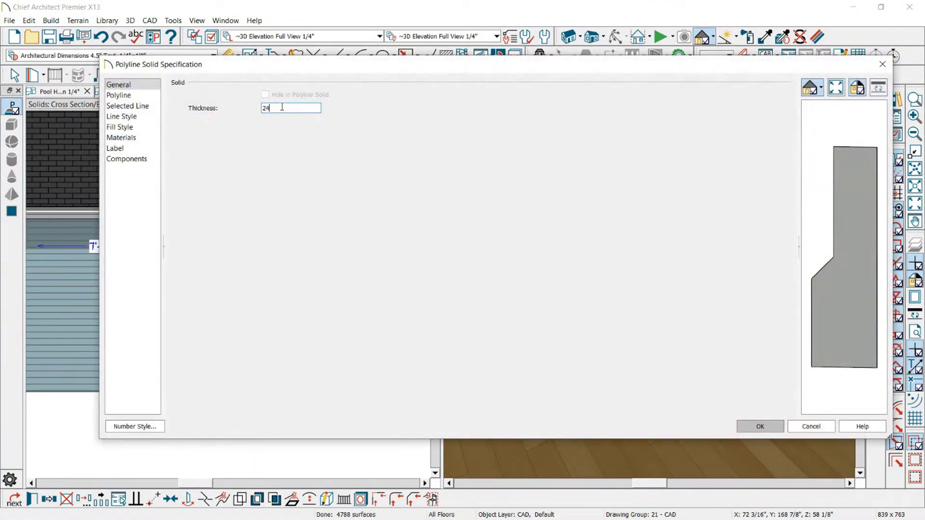
key(Return)
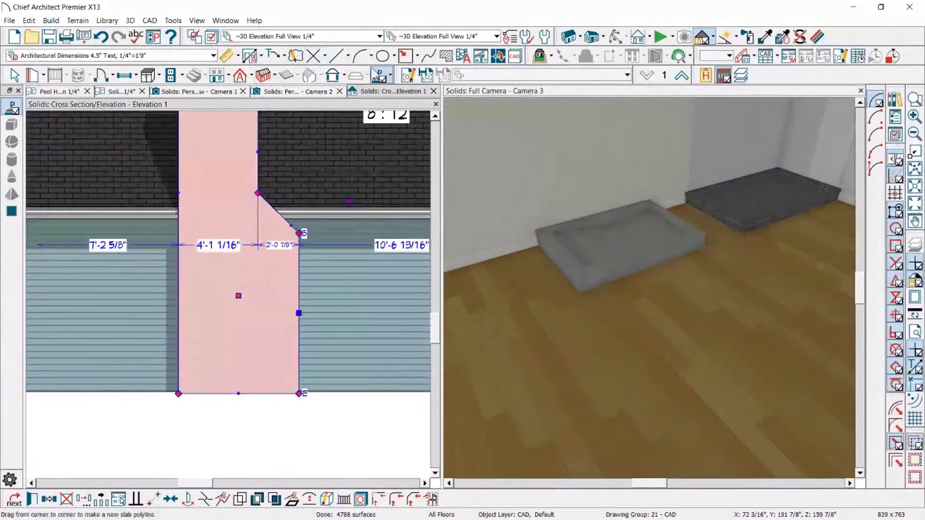
Step: Draw a rectangular polyline solid about 4'-3 3/4" wide on the chimney's lower front and set its thickness to 6"
click(380, 76)
drag(196, 256, 281, 372)
click(218, 271)
double_click(218, 271)
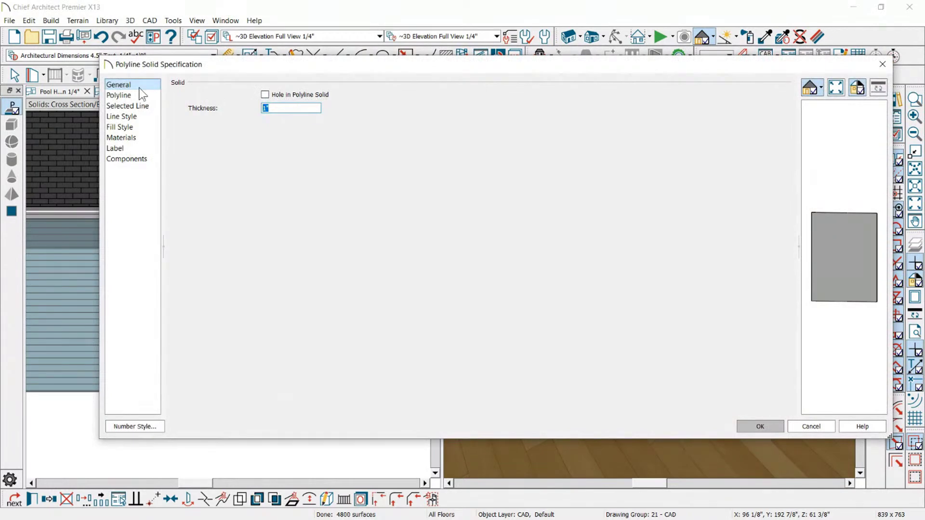
text(6)
key(Return)
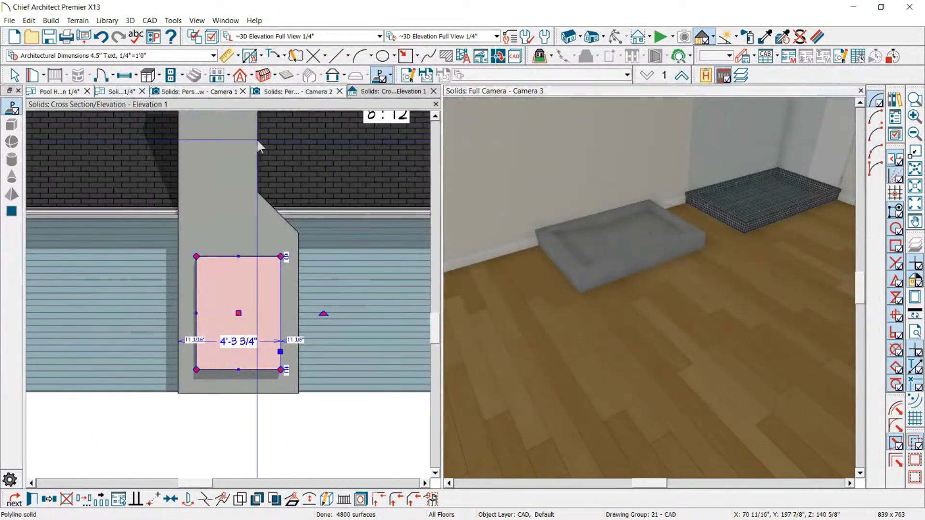
key(Escape)
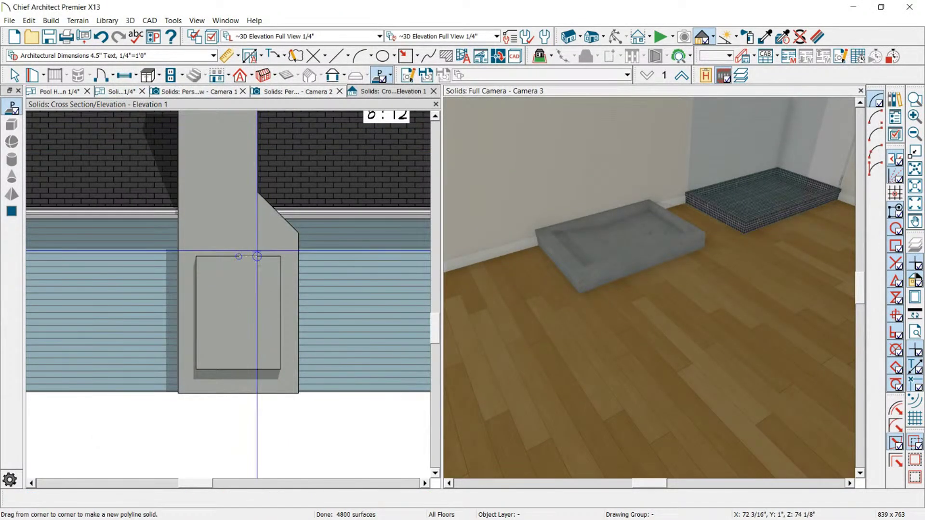
Step: In the Solids floor plan, move the small front solid 5" toward the house so it overlaps the chimney solid
click(50, 92)
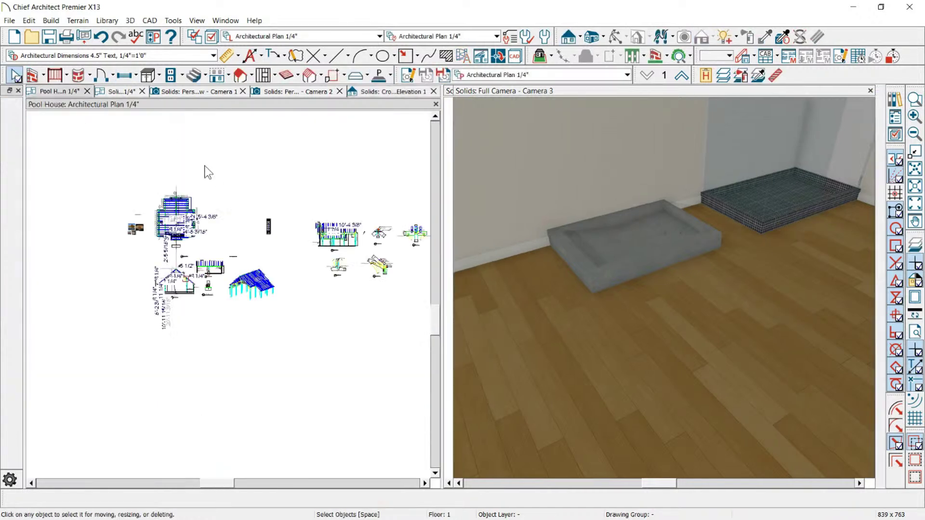
click(119, 91)
scroll(290, 183, up, 6)
click(242, 154)
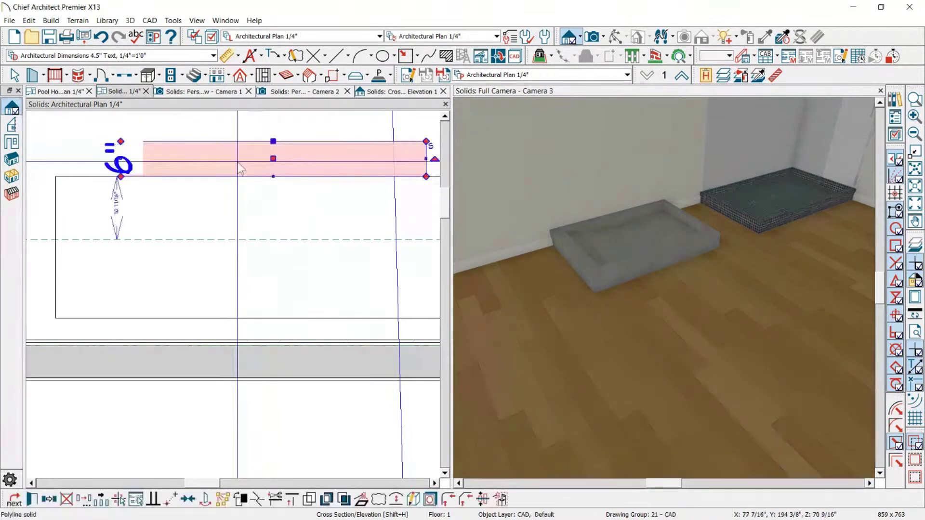
scroll(238, 164, up, 1)
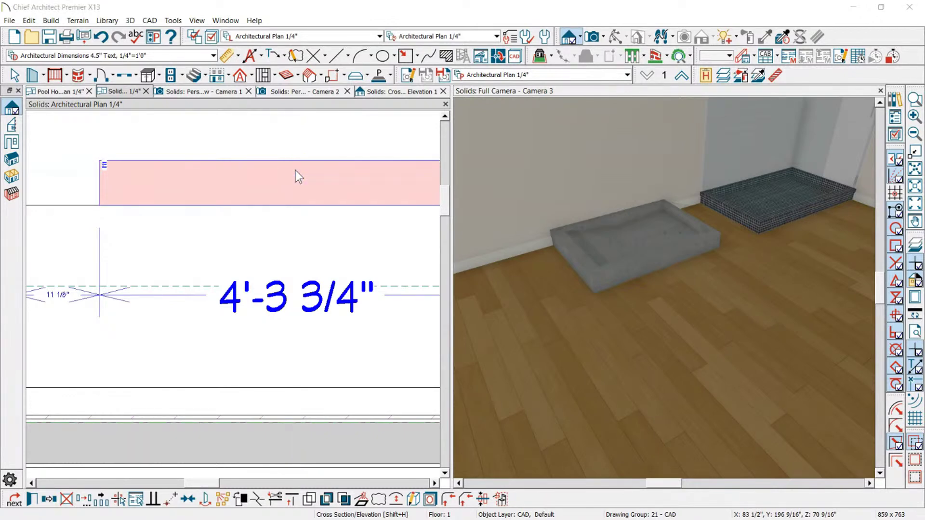
click(295, 169)
key(t)
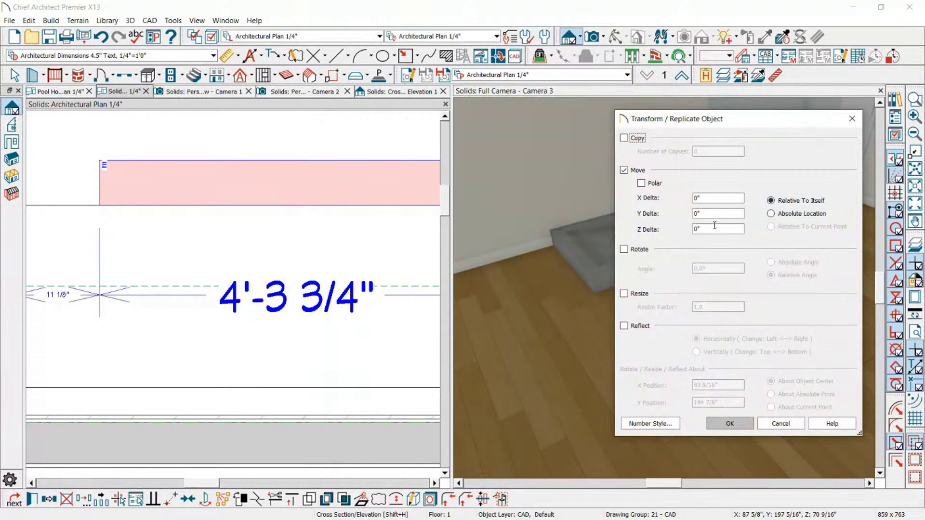
text(6)
key(Return)
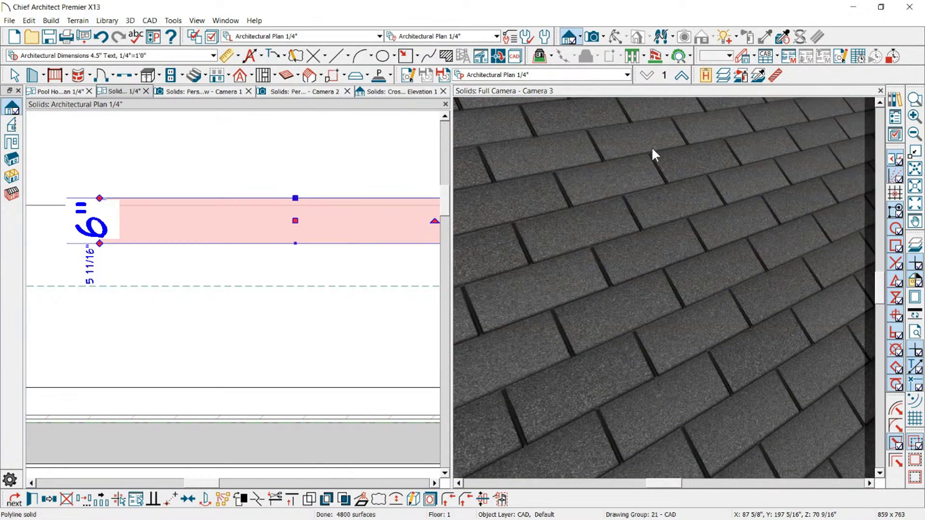
Step: Subtract the small front solid from the chimney solid in the 3D camera view
click(654, 148)
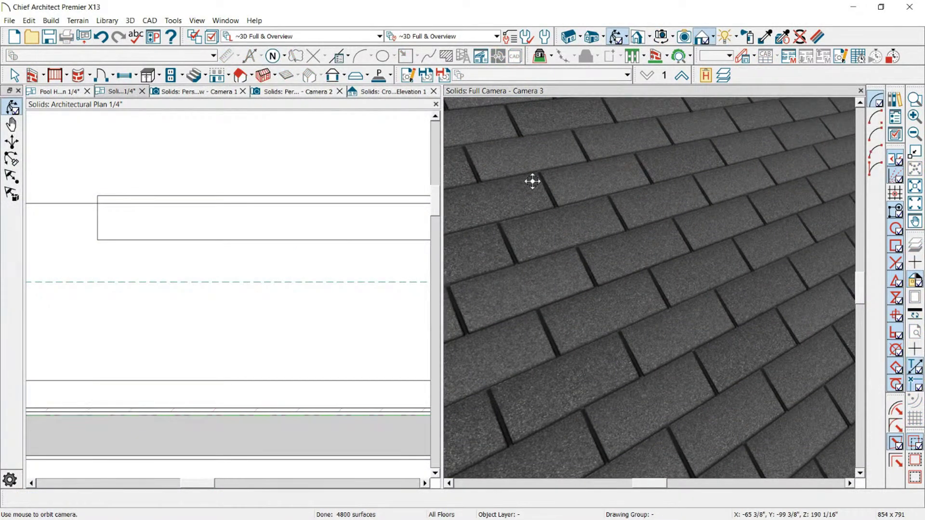
click(620, 230)
key(space)
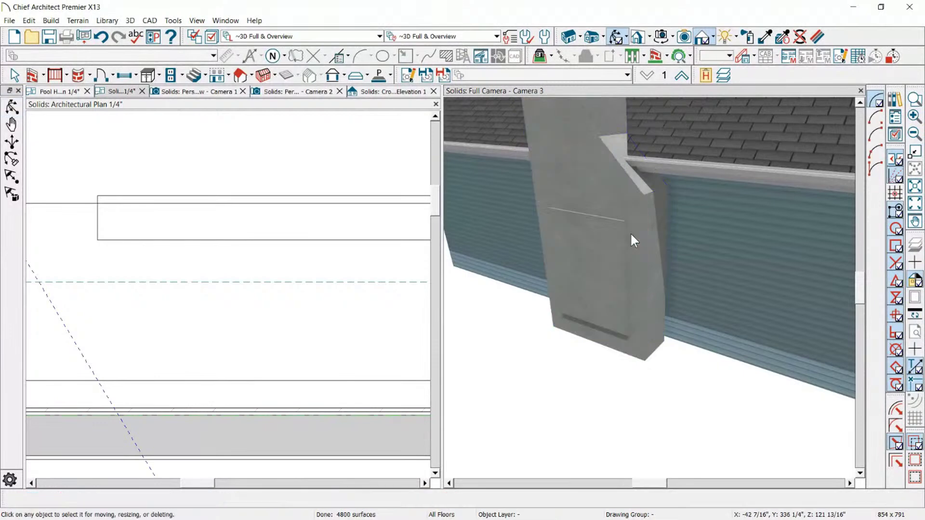
click(616, 190)
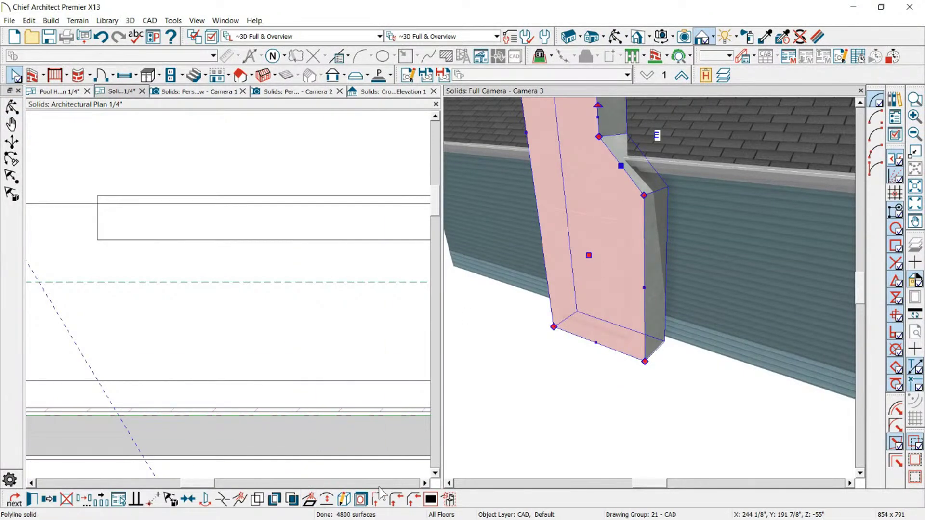
click(292, 500)
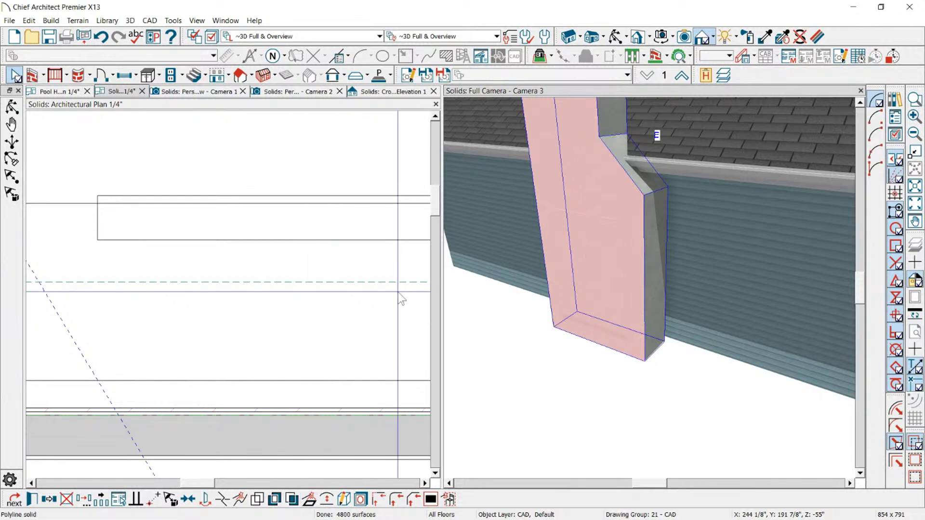
click(604, 230)
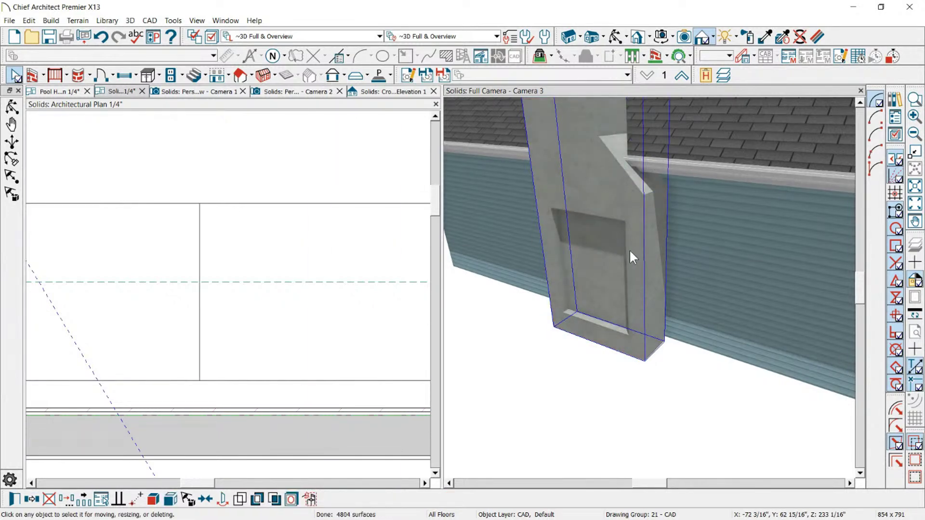
Step: Examine the recessed panel in the chimney's front and the chimney's fit against the roof from several angles
click(591, 250)
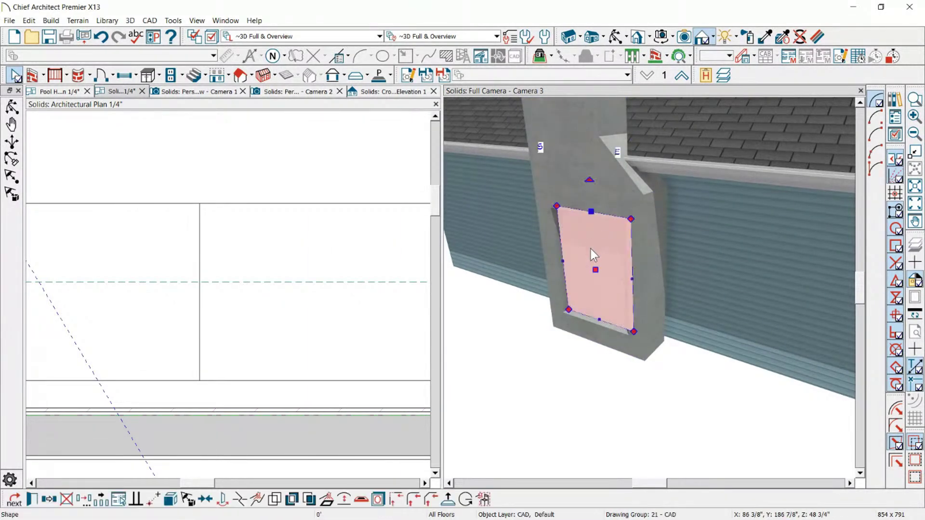
scroll(591, 250, up, 1)
key(Escape)
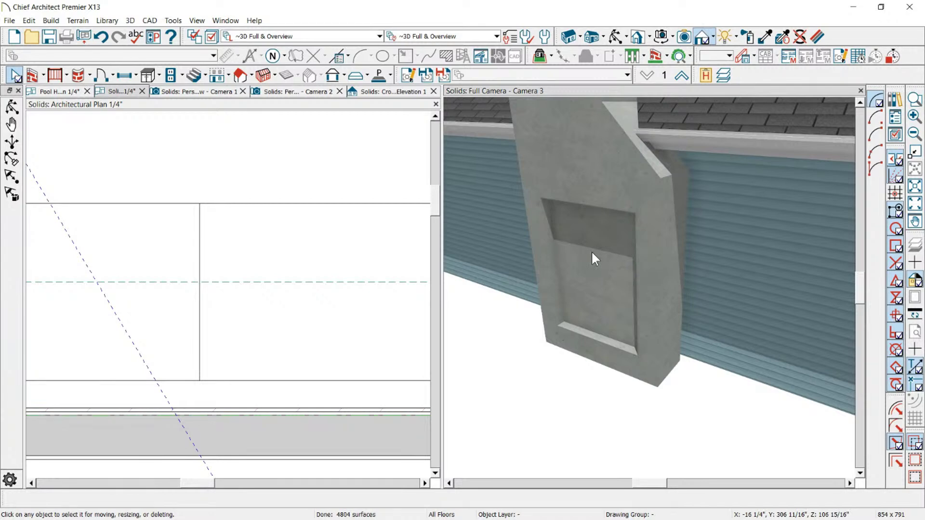
scroll(592, 251, down, 5)
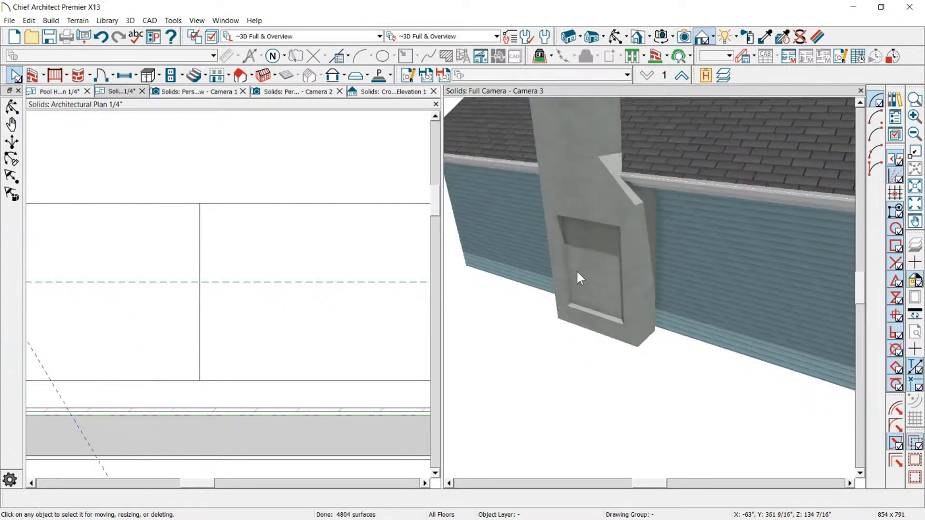
click(600, 219)
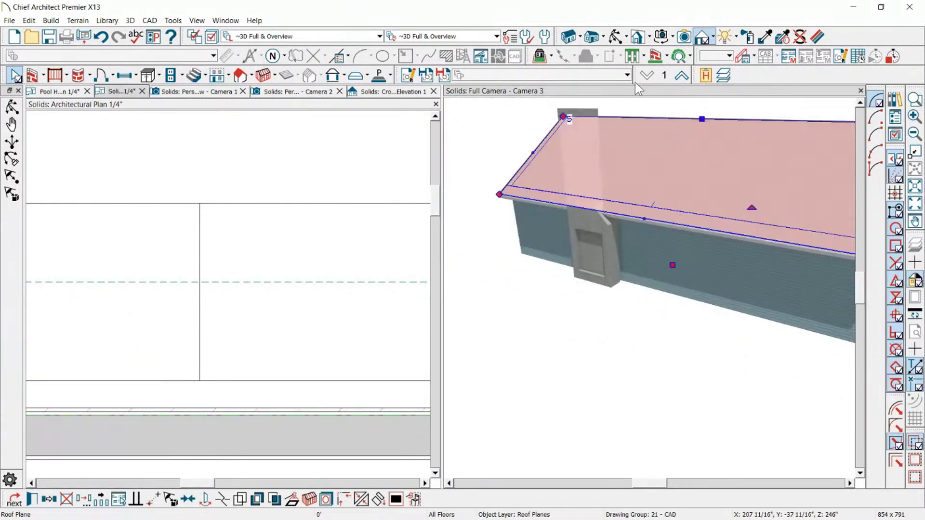
click(633, 105)
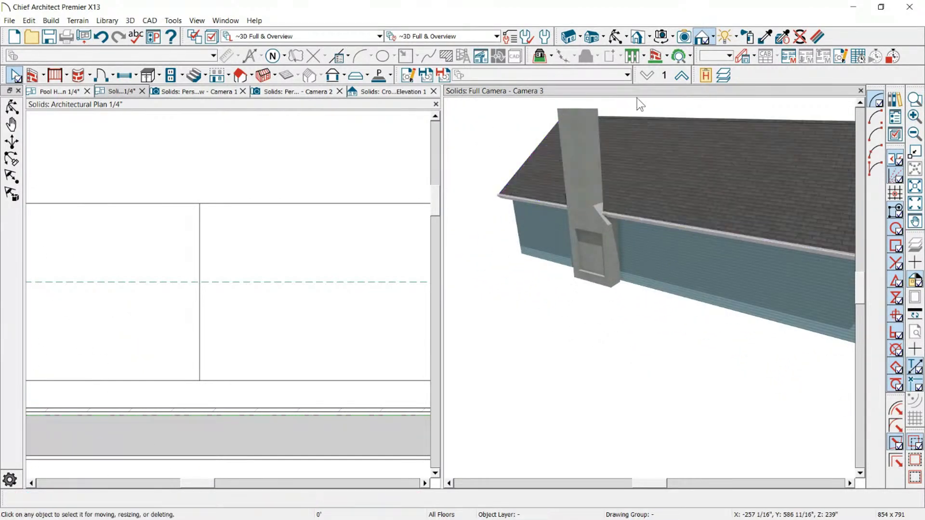
click(613, 38)
drag(619, 128, 593, 139)
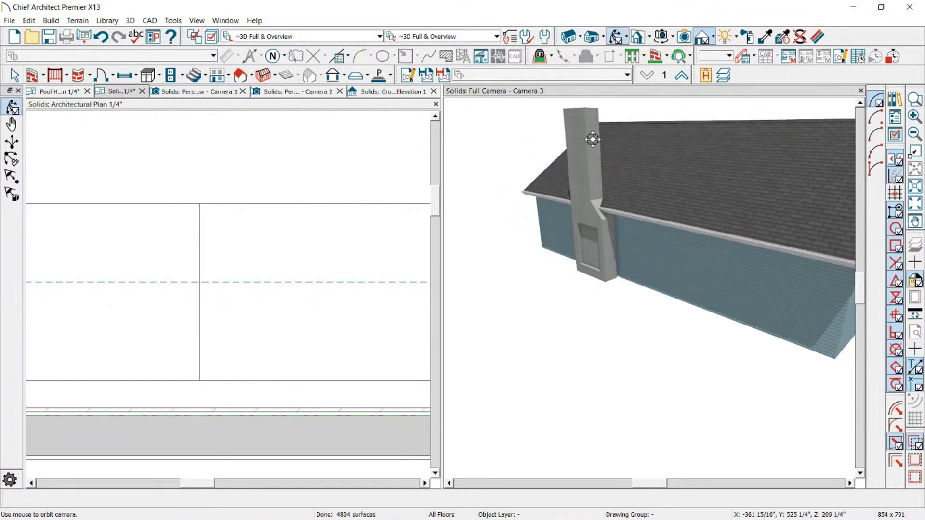
drag(599, 108, 528, 139)
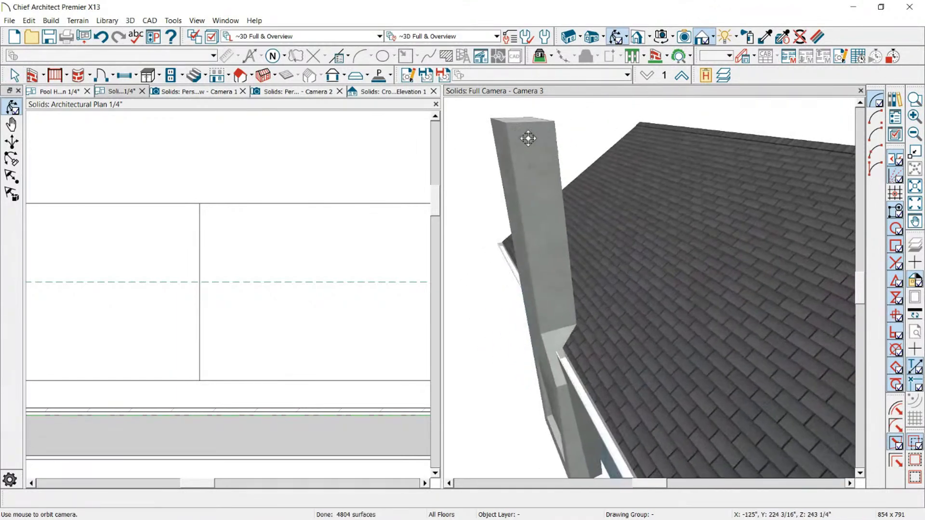
Step: Create a cross-section view from the side of the chimney, looking along the exterior wall
click(569, 37)
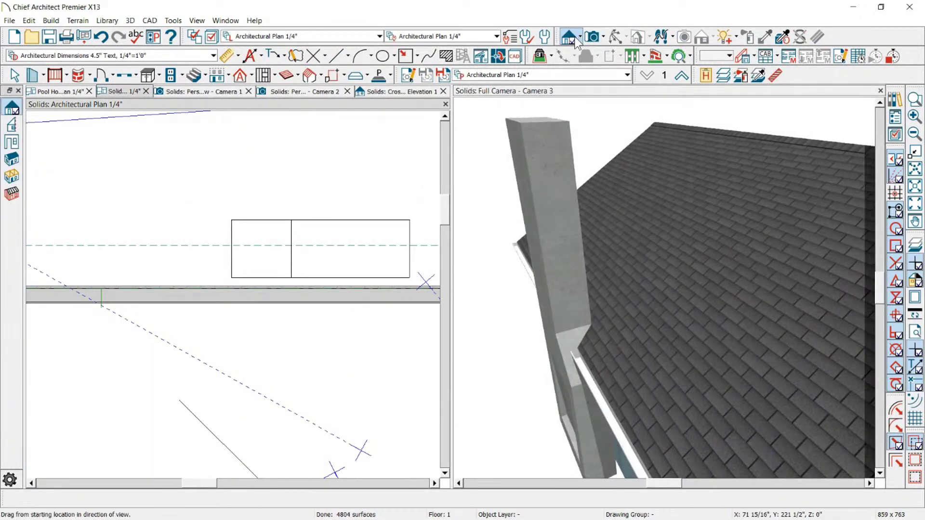
drag(181, 239, 379, 246)
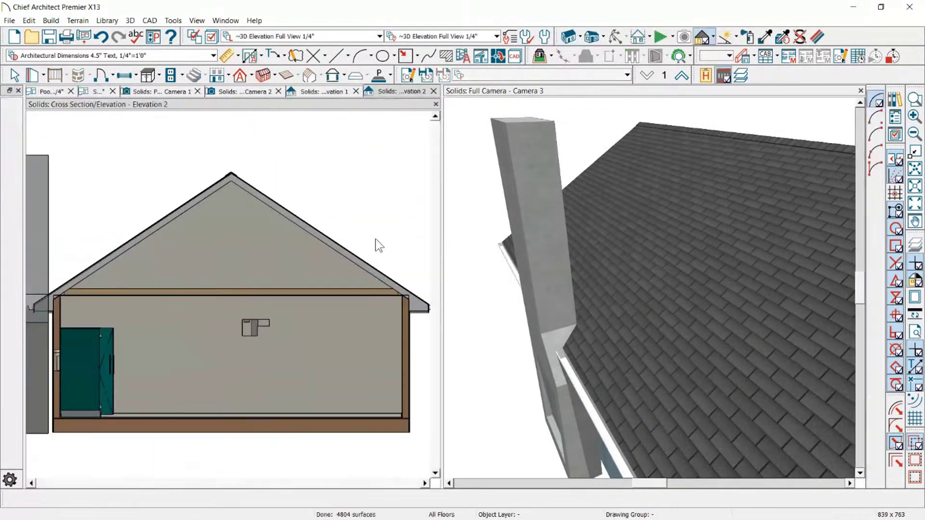
Step: Examine the upper, middle and lower faces of the chimney's side in the cross-section view
scroll(147, 198, up, 2)
click(146, 198)
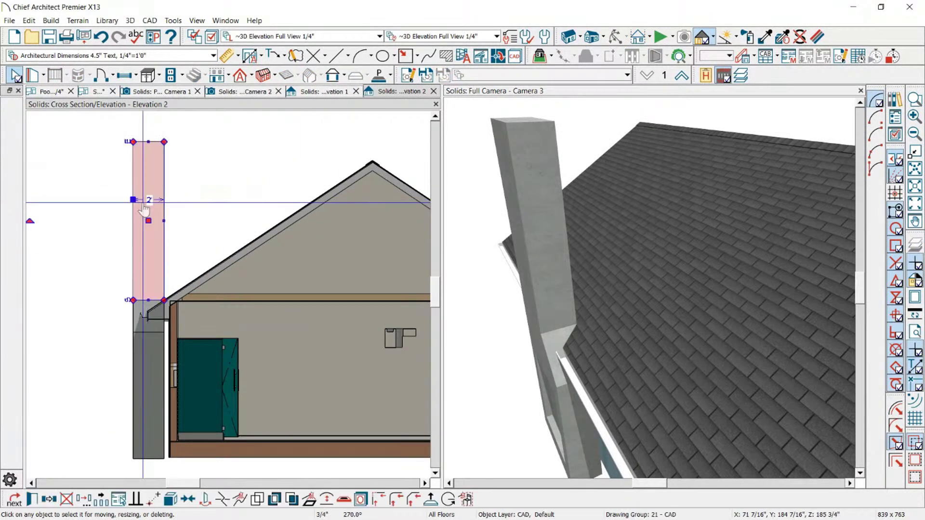
scroll(112, 355, up, 1)
click(166, 352)
drag(167, 411, 170, 414)
scroll(170, 380, down, 2)
key(Escape)
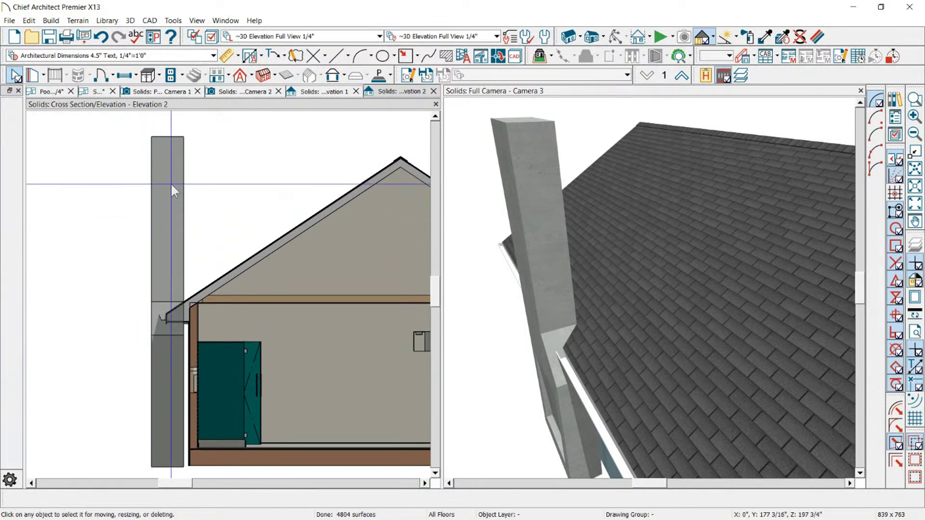
click(169, 198)
click(161, 330)
click(170, 360)
scroll(291, 233, down, 2)
key(Escape)
Step: Break the outer edge of the chimney's upper side face and pull the top portion out about 2 11/16" to start a cap
scroll(177, 229, up, 1)
scroll(224, 118, up, 3)
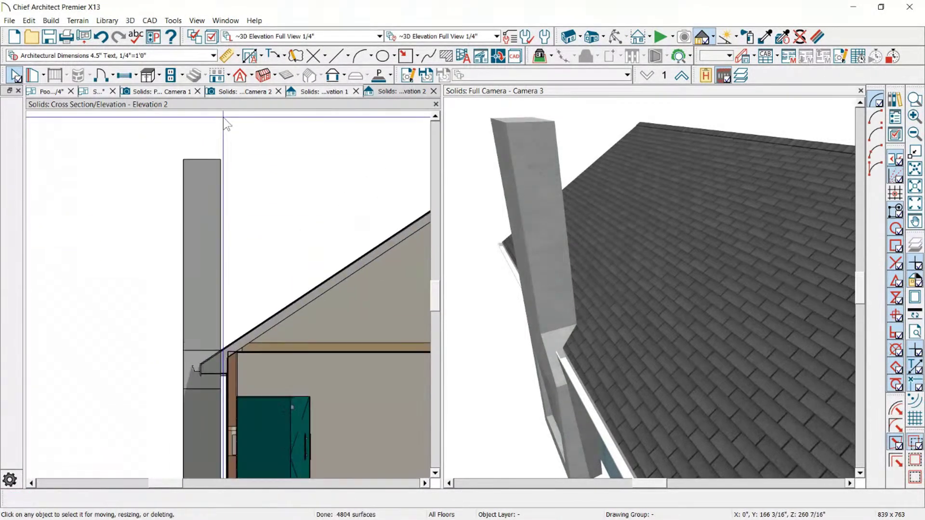
scroll(223, 136, up, 2)
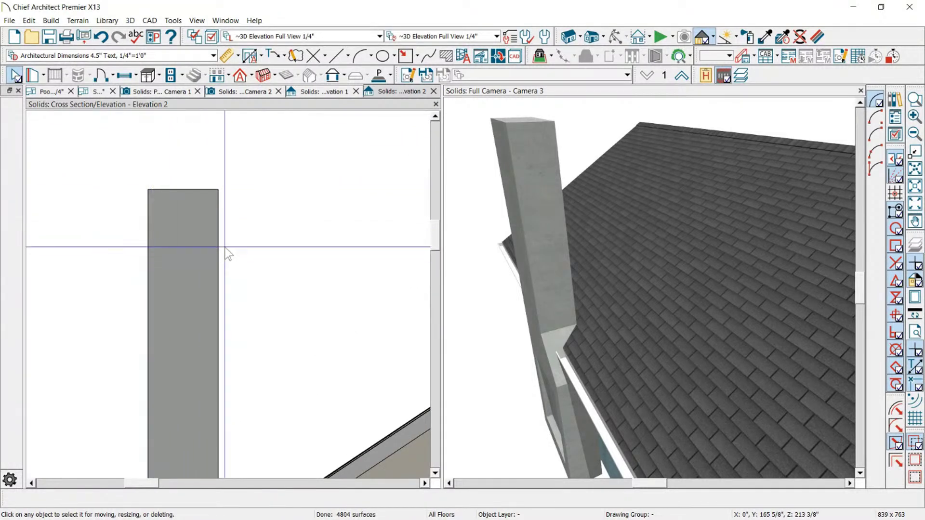
scroll(114, 202, up, 1)
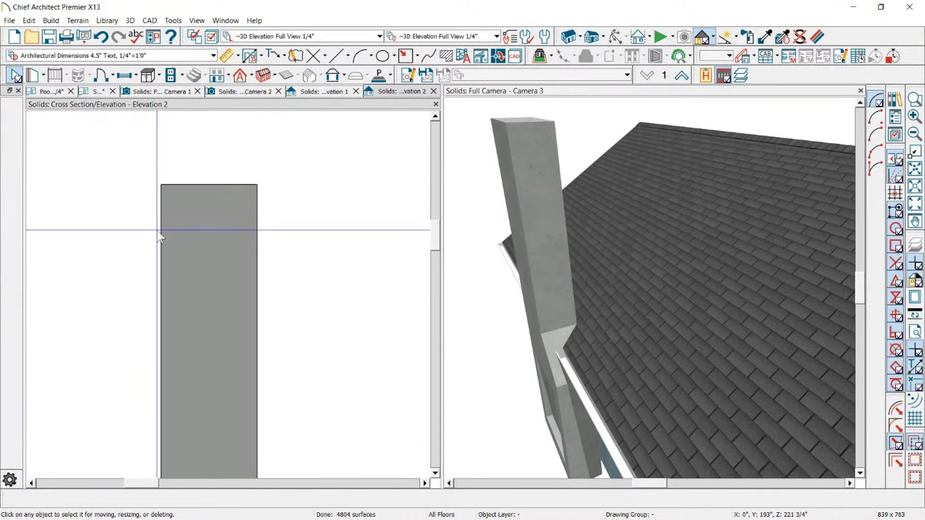
click(155, 242)
click(166, 256)
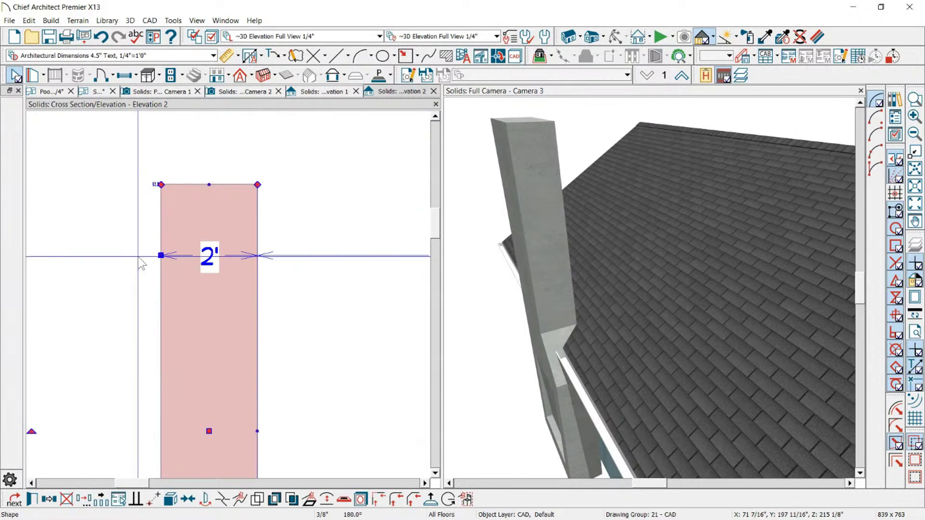
key(3)
click(161, 268)
drag(162, 229, 151, 228)
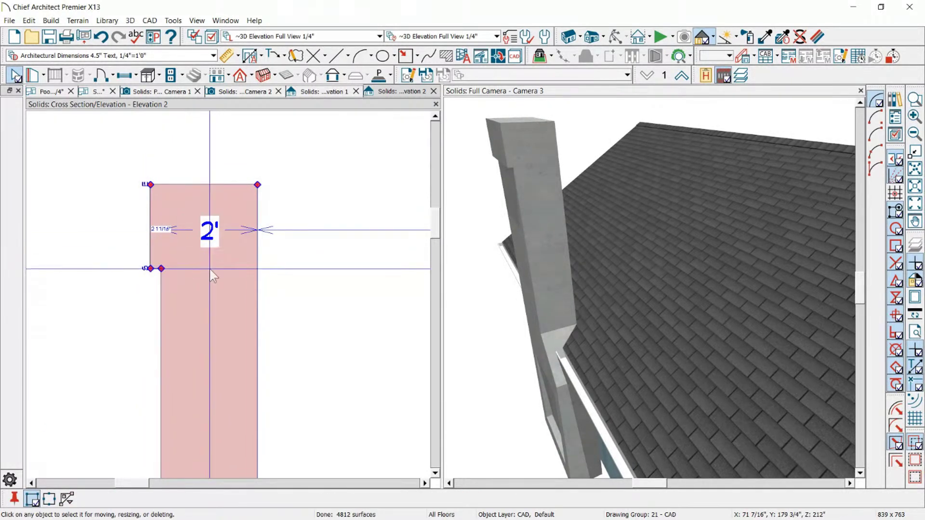
Step: Break the house-side edge near the chimney top, pull its top portion out, and level the outer lip's underside with it
scroll(207, 269, up, 1)
click(277, 229)
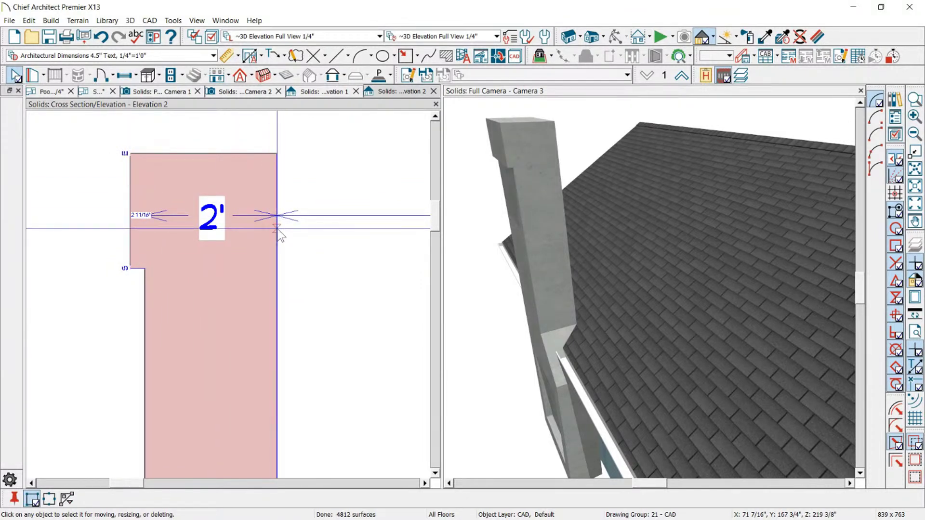
drag(277, 224, 75, 286)
scroll(274, 236, up, 1)
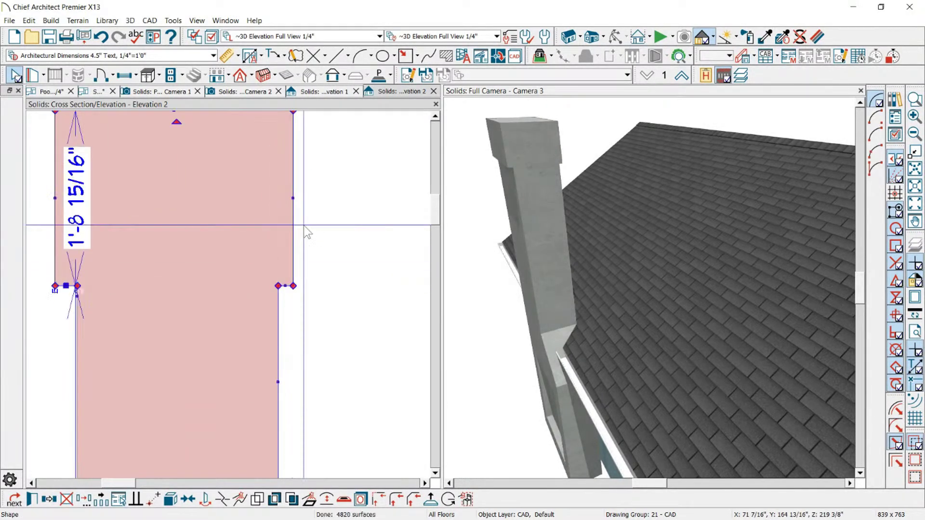
Step: Pull the cap's house-side edge farther out so it overhangs the chimney shaft by about 2 9/16"
click(374, 284)
scroll(375, 285, down, 1)
scroll(318, 251, up, 1)
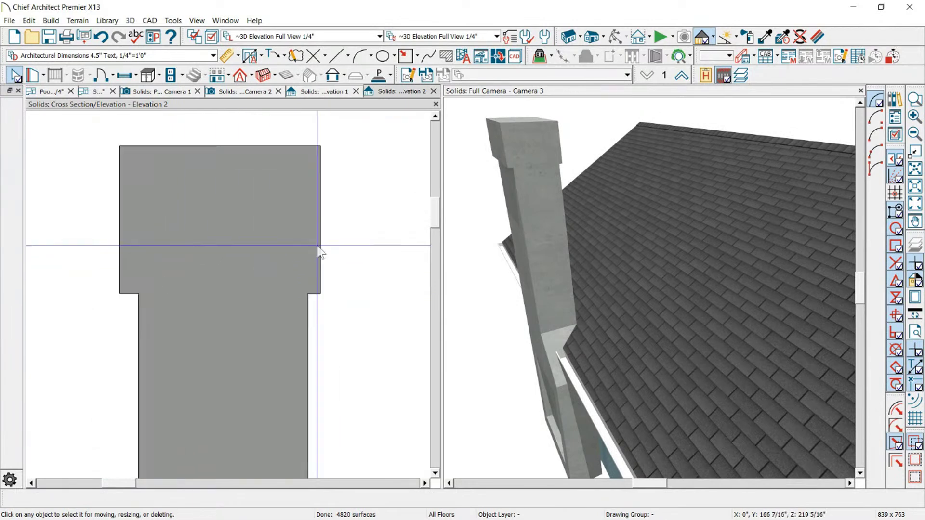
click(319, 239)
drag(320, 239, 326, 238)
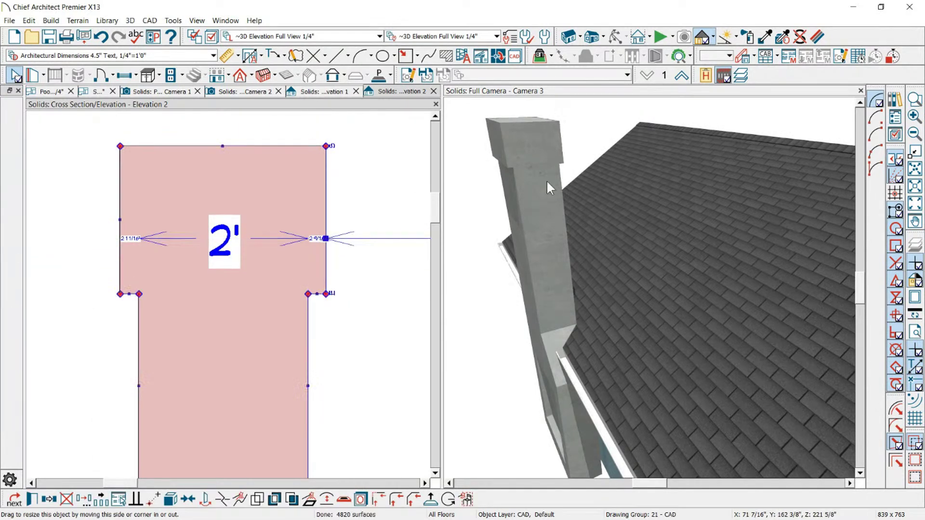
click(518, 144)
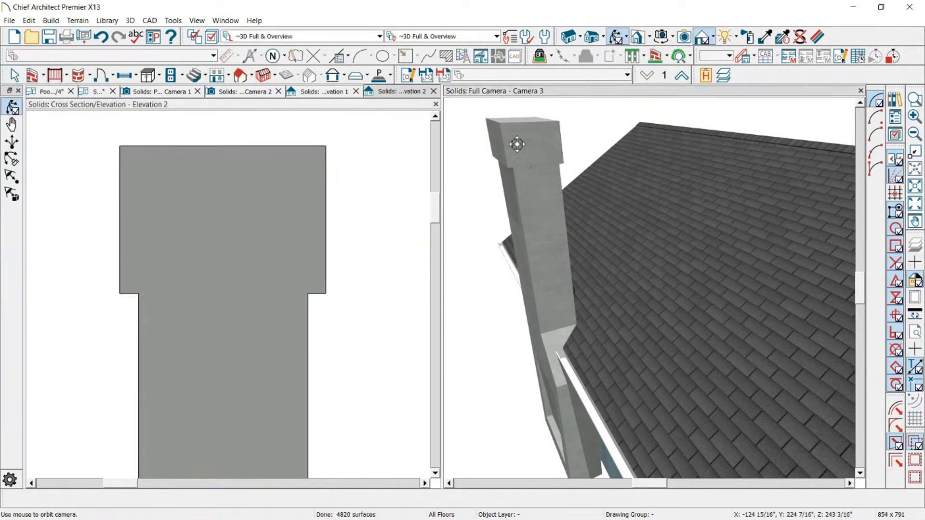
Step: Break the cap's top edge near the house-side corner and lower that corner to form a bevel
click(323, 247)
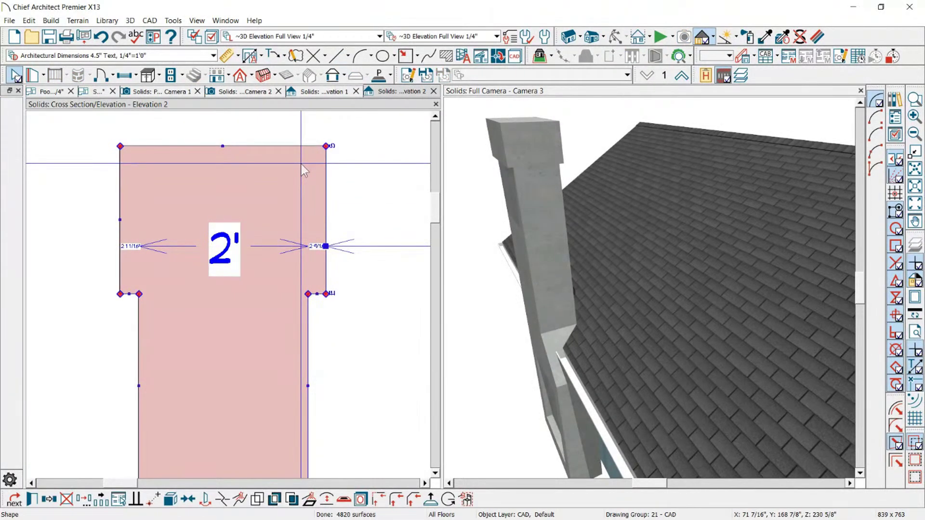
key(3)
click(313, 147)
drag(326, 146, 325, 159)
click(354, 148)
scroll(353, 163, down, 2)
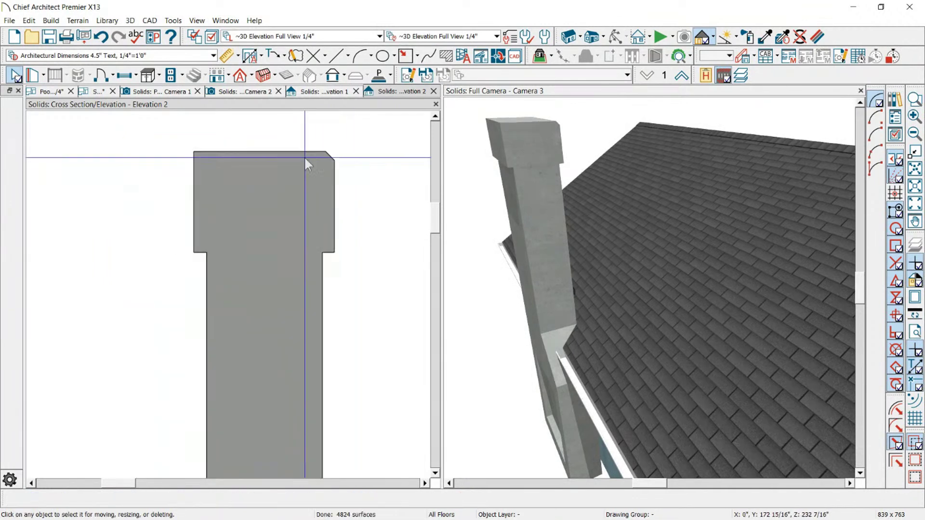
Step: Break the cap's top edge near the outer corner and lower that corner to form a matching bevel
scroll(234, 149, up, 1)
click(233, 151)
right_click(186, 155)
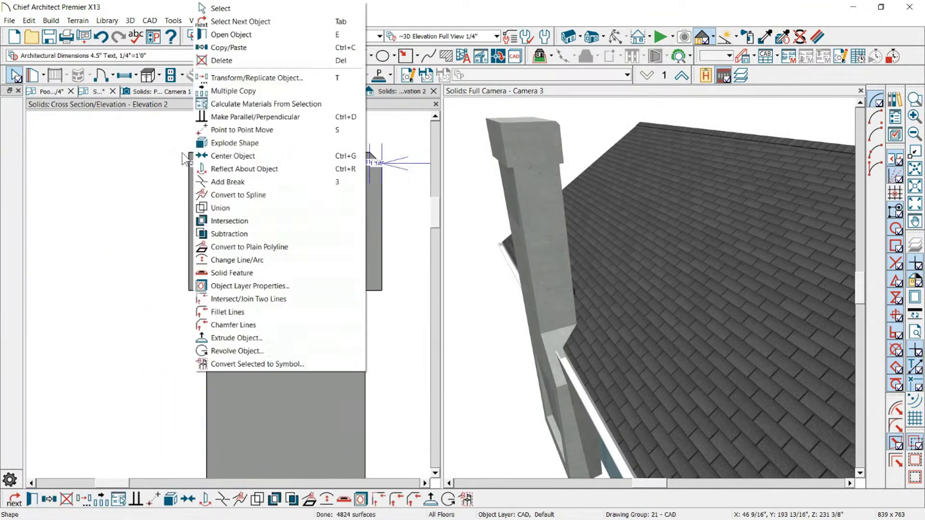
click(177, 161)
scroll(225, 186, up, 1)
click(225, 187)
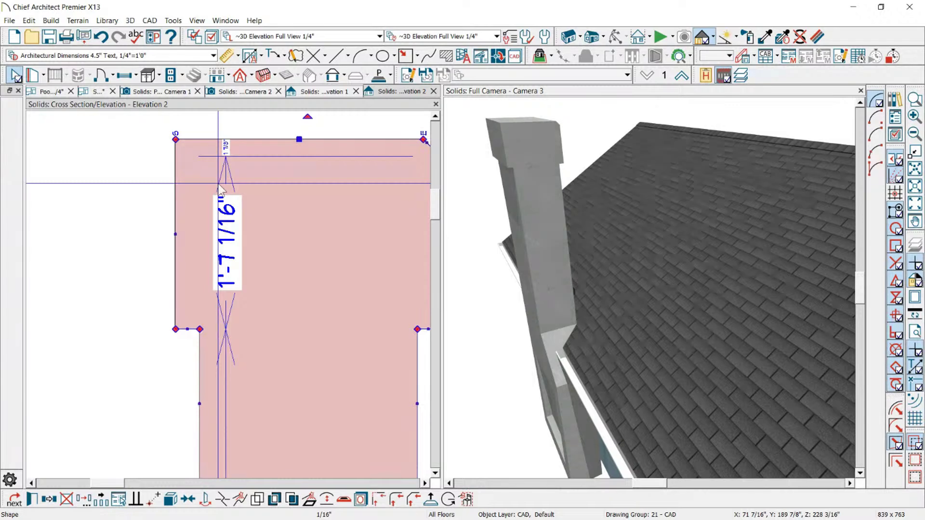
key(3)
click(197, 140)
drag(177, 140, 181, 152)
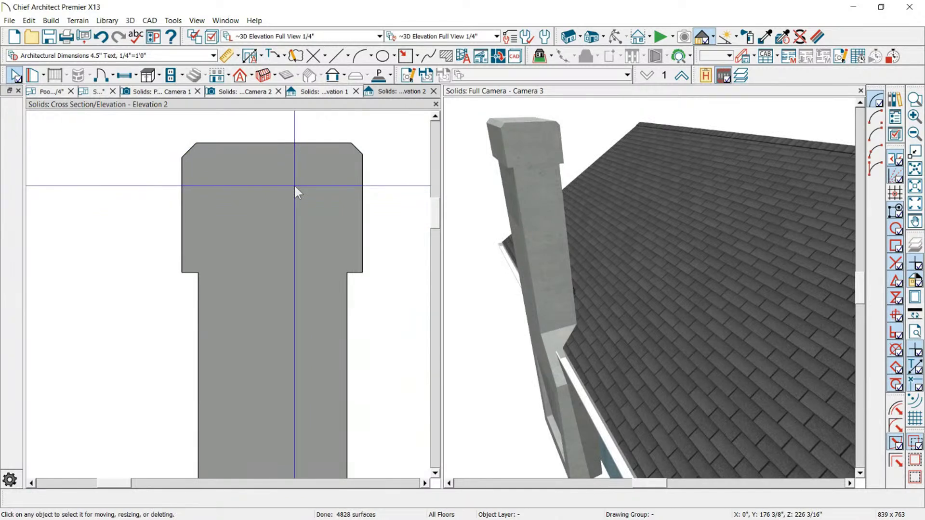
Step: Create a cross-section view from the chimney's opposite side and examine the cap profile there and in the 3D camera view
click(98, 92)
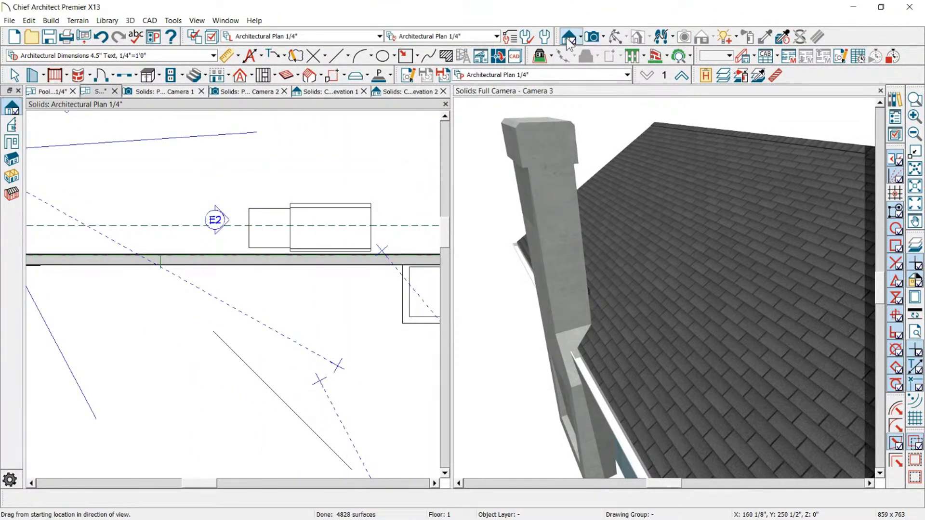
drag(407, 197, 250, 197)
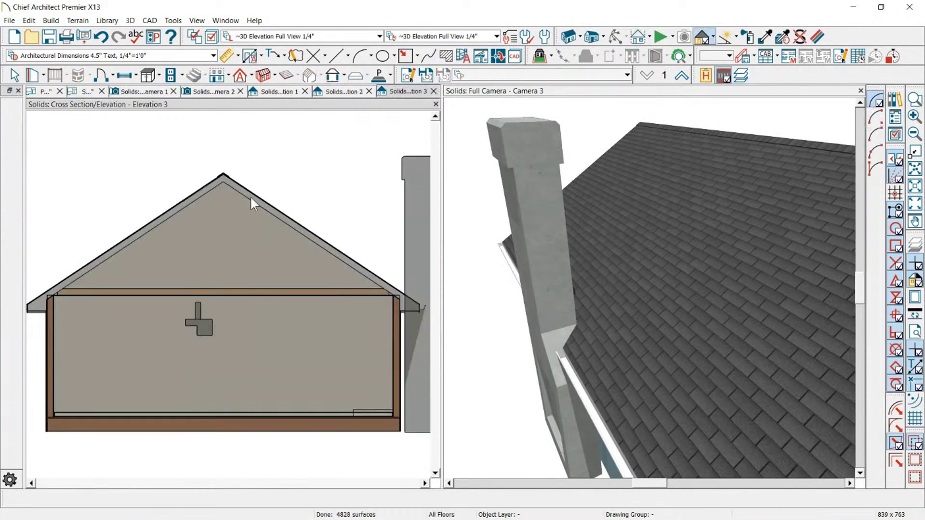
drag(592, 136, 636, 135)
scroll(385, 182, up, 5)
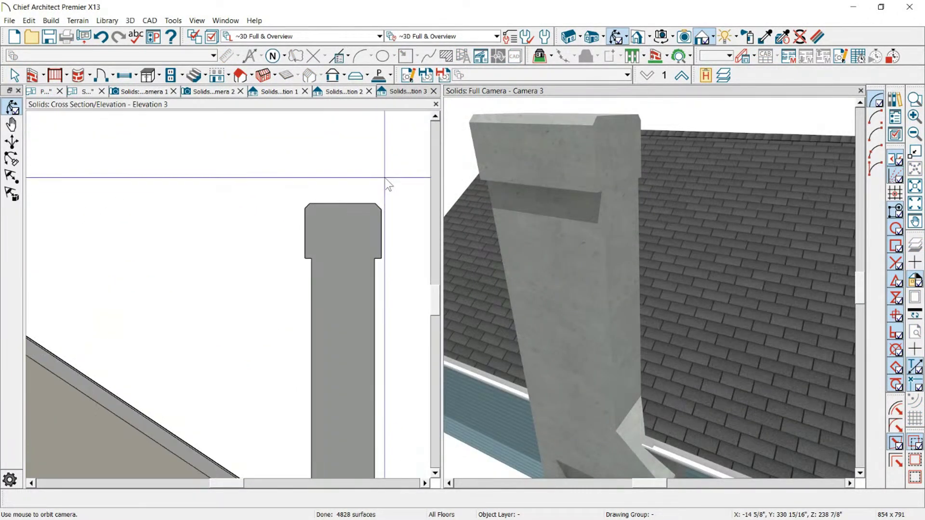
scroll(284, 277, up, 2)
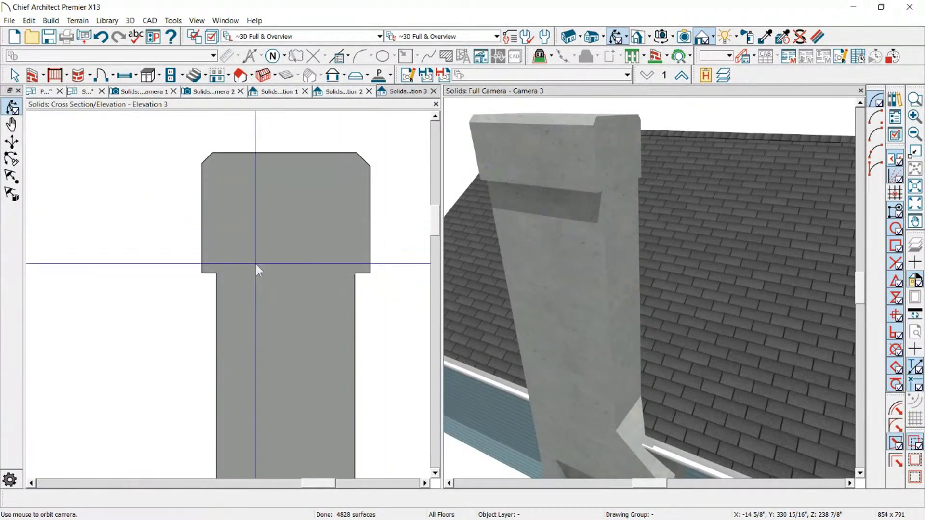
right_click(213, 291)
click(226, 302)
click(226, 298)
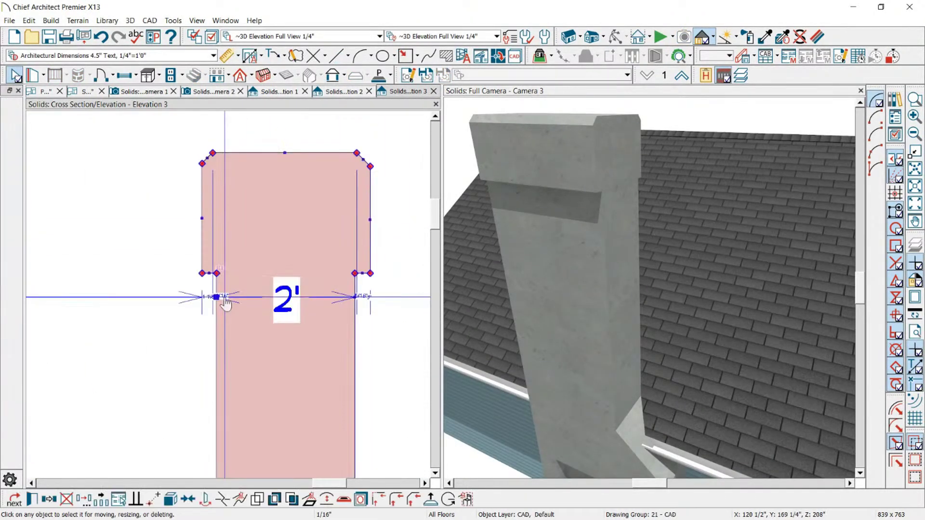
scroll(192, 261, up, 1)
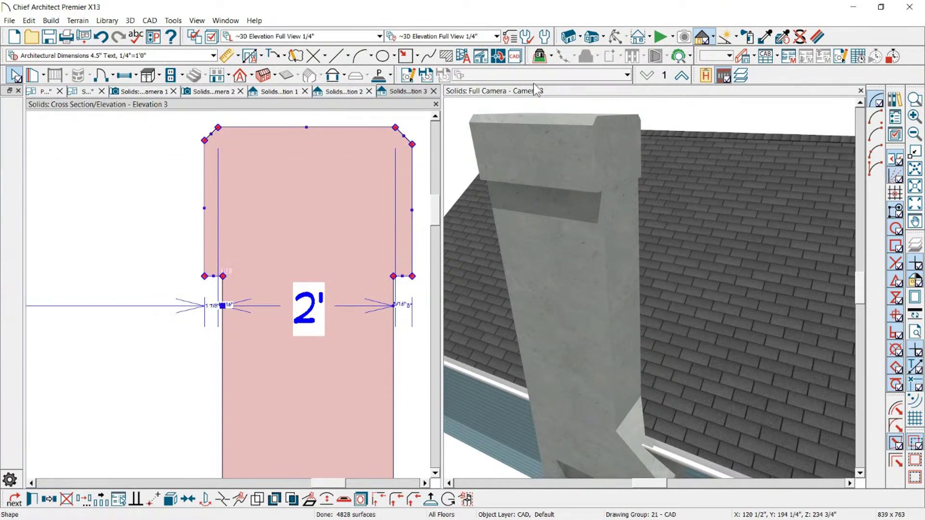
Step: Close both side cross-section views and return to the chimney's front elevation
click(434, 91)
scroll(309, 217, down, 3)
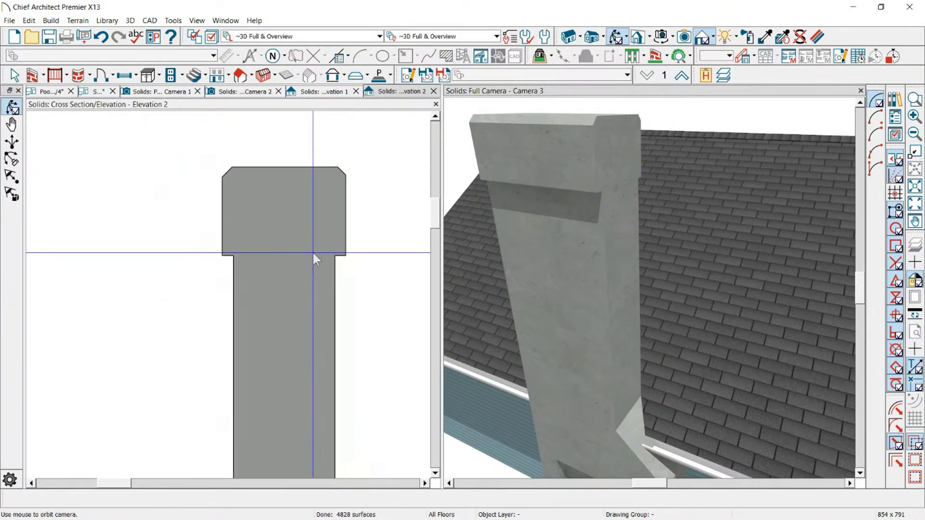
click(429, 93)
click(433, 91)
scroll(305, 262, down, 3)
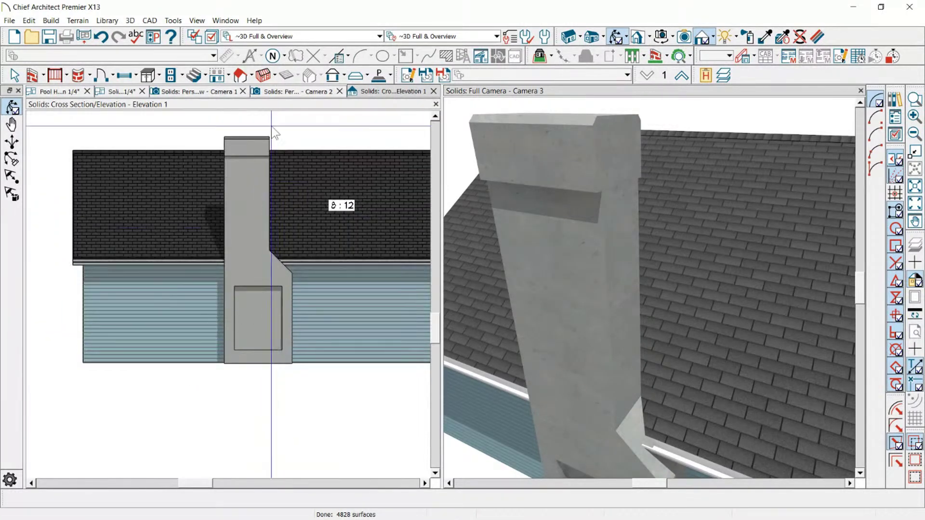
Step: Move the side edge of the cap's front face inward to make the face about 4'-1 3/8" wide
scroll(233, 125, up, 5)
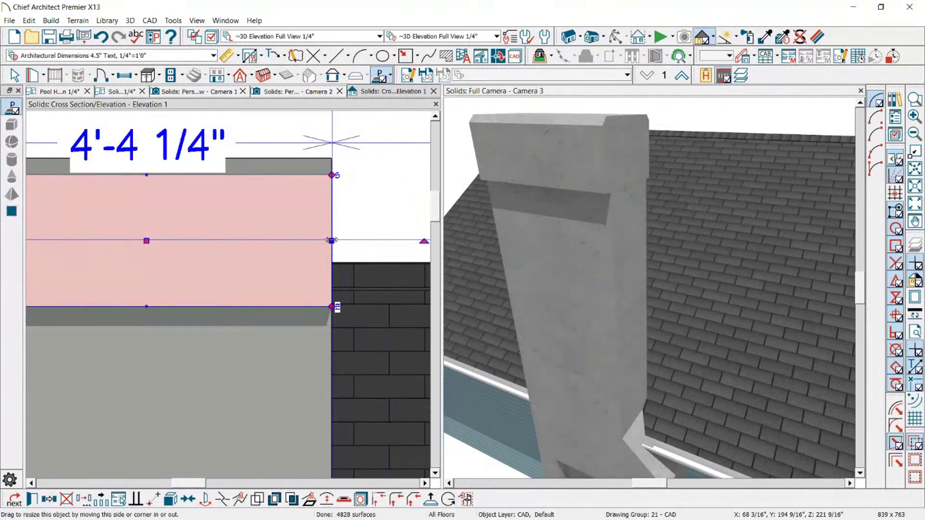
drag(332, 241, 311, 241)
scroll(328, 187, down, 2)
scroll(330, 181, up, 2)
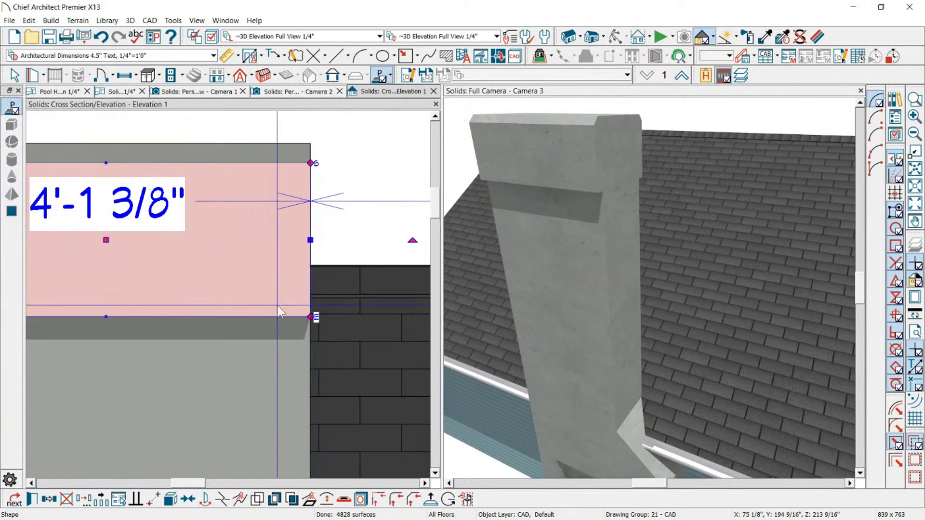
Step: Break the lower edge of the cap's front face near its corner and raise the short end segment to form a notch
scroll(300, 262, up, 2)
scroll(284, 343, up, 1)
scroll(103, 205, down, 1)
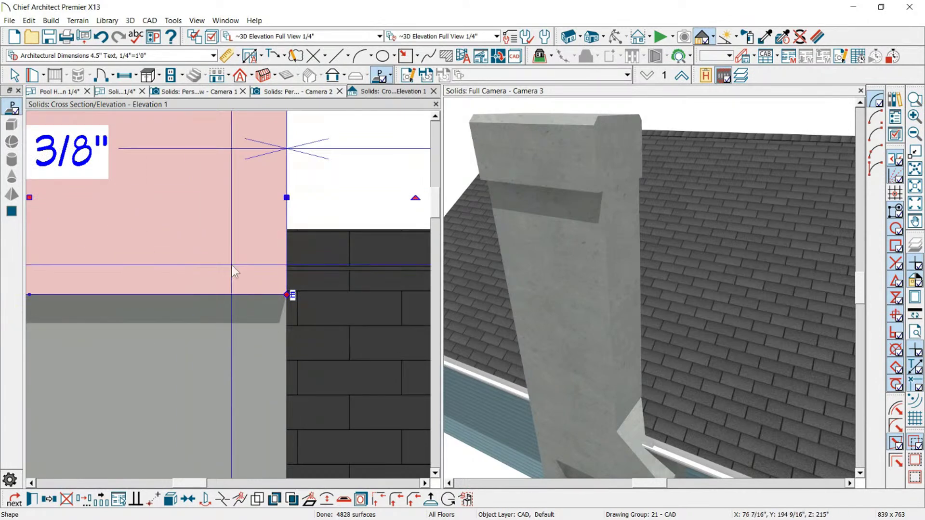
click(223, 294)
click(191, 294)
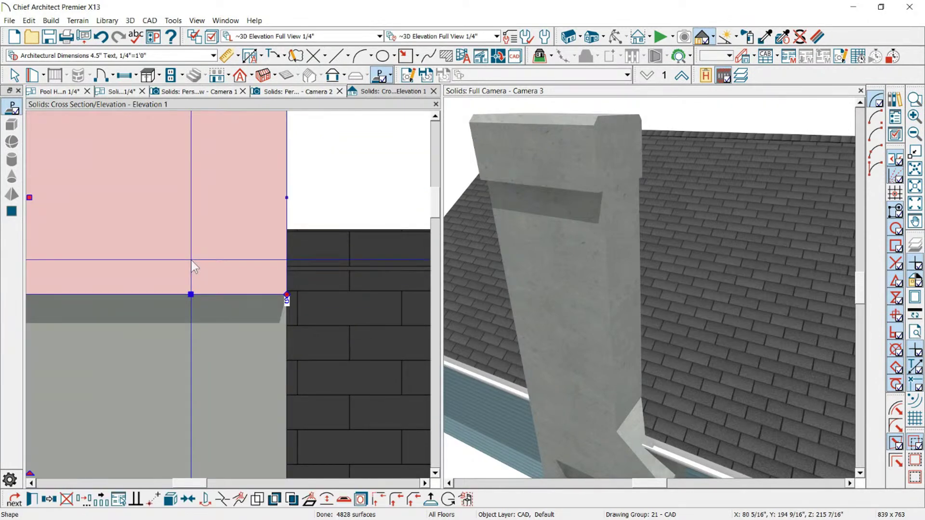
key(3)
click(267, 292)
click(277, 296)
click(287, 293)
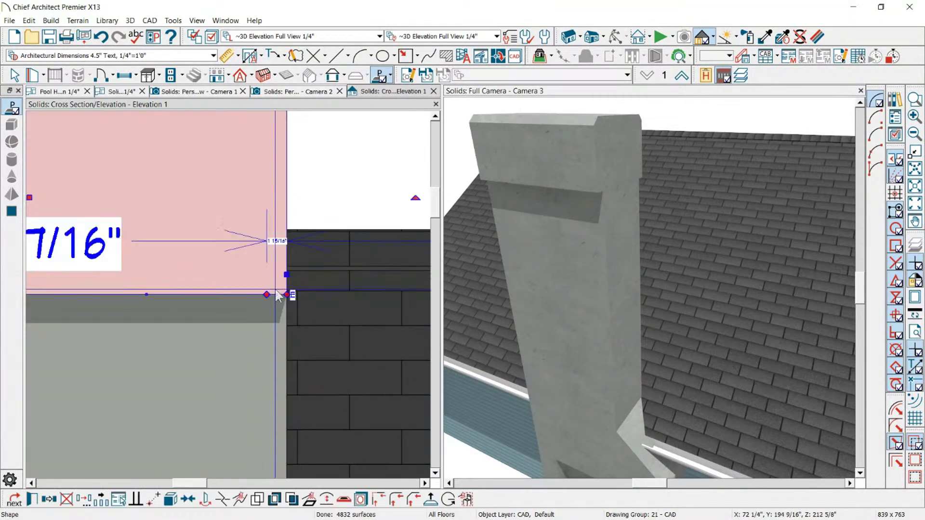
drag(275, 294, 289, 271)
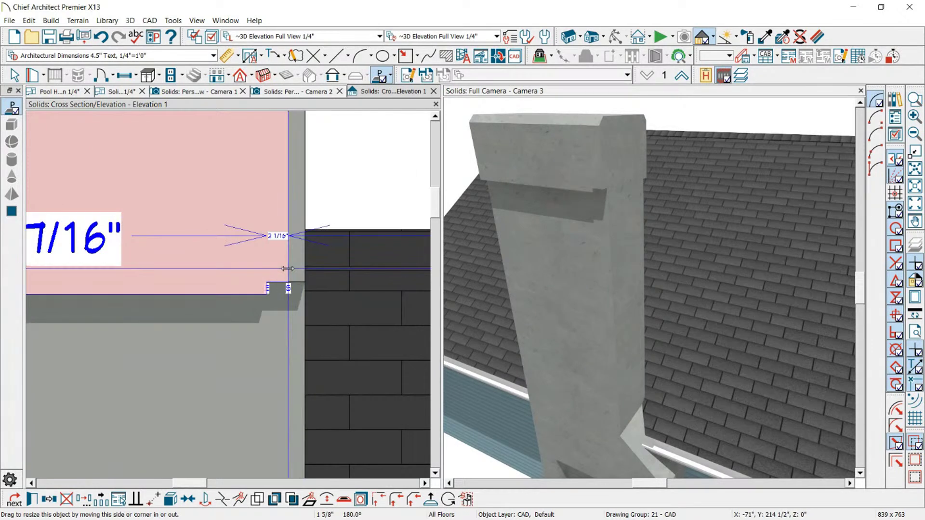
Step: Adjust the side edge of the shaft's front face so the notch under the cap is about 2 3/16" wide
click(289, 294)
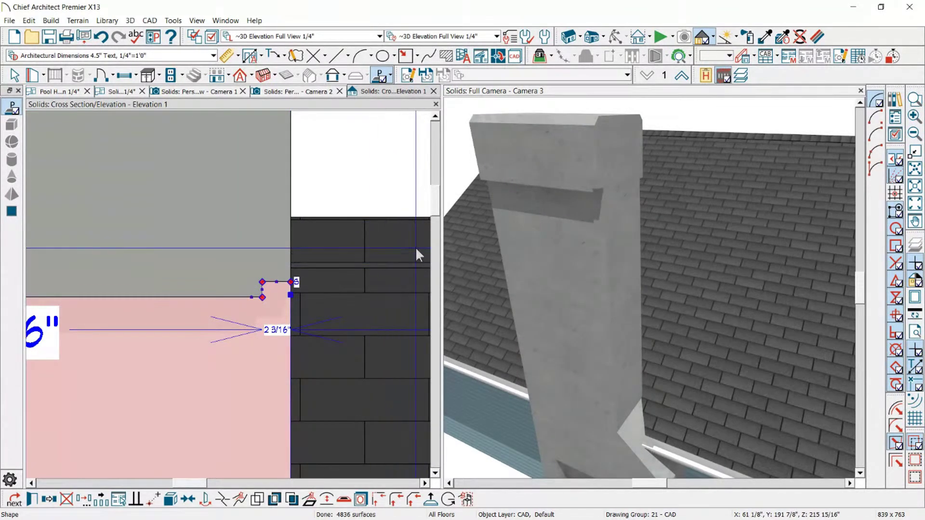
click(590, 202)
key(space)
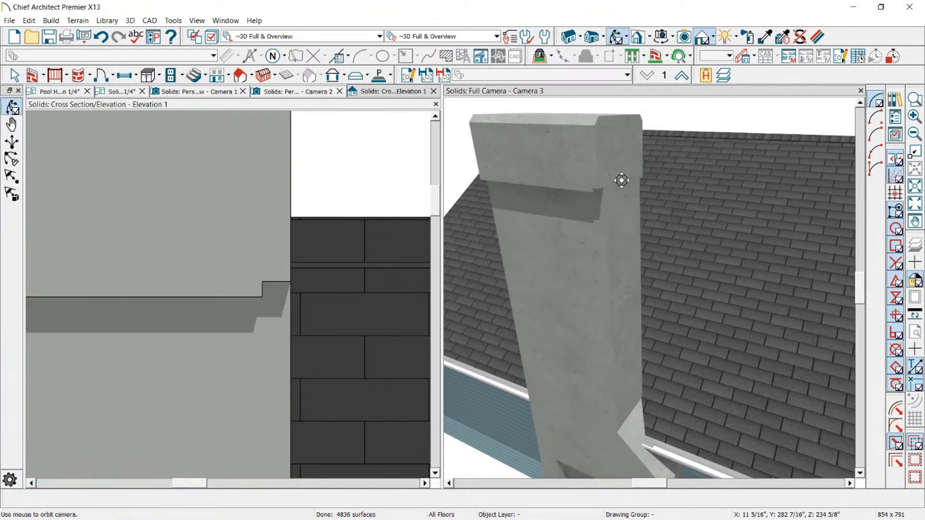
Step: Lower the short raised segment of the cap's front face level with the rest of its bottom edge, removing the notch
click(249, 334)
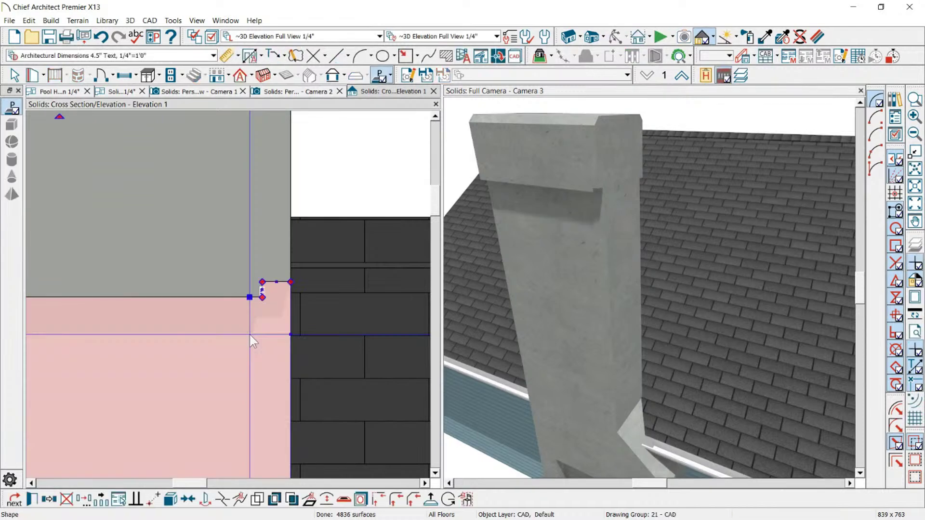
scroll(290, 278, down, 1)
key(Escape)
scroll(290, 275, down, 2)
scroll(286, 272, up, 2)
click(281, 276)
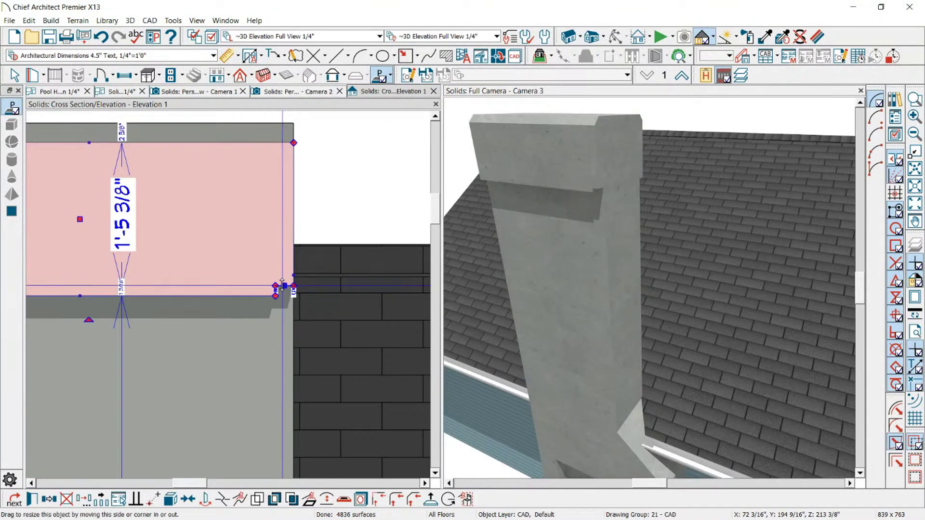
drag(284, 286, 270, 300)
key(Escape)
scroll(260, 302, down, 1)
Step: Draw a rectangular polyline solid over the cap's side end in elevation and align its top with the cap, about 1'-8 15/16" tall
click(382, 56)
click(380, 75)
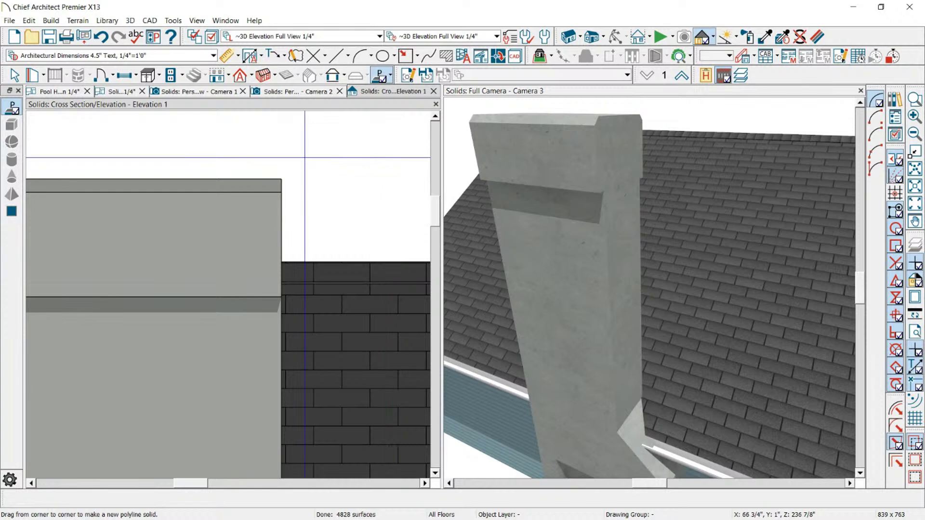
drag(254, 172, 280, 296)
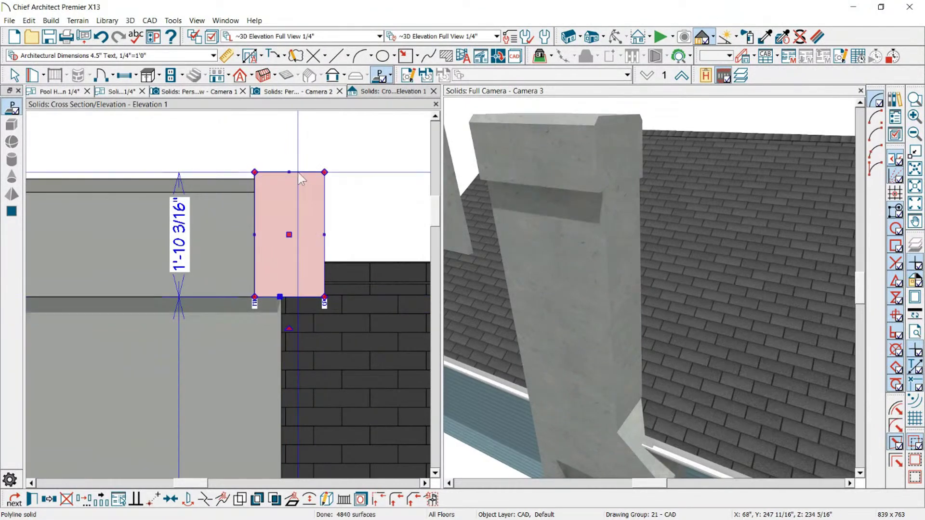
drag(289, 172, 284, 179)
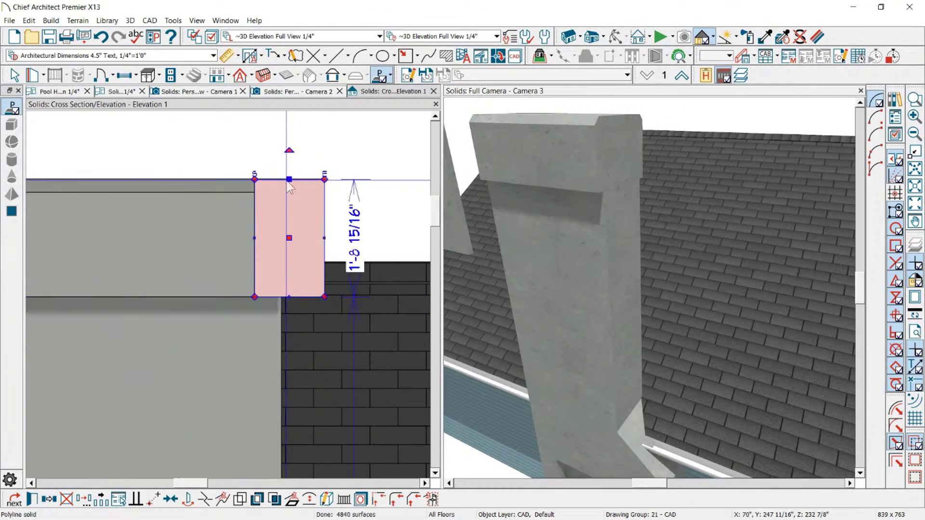
Step: Move the new solid in the Solids floor plan so that it sits at the end of the chimney cap
click(467, 201)
scroll(206, 187, down, 1)
click(48, 92)
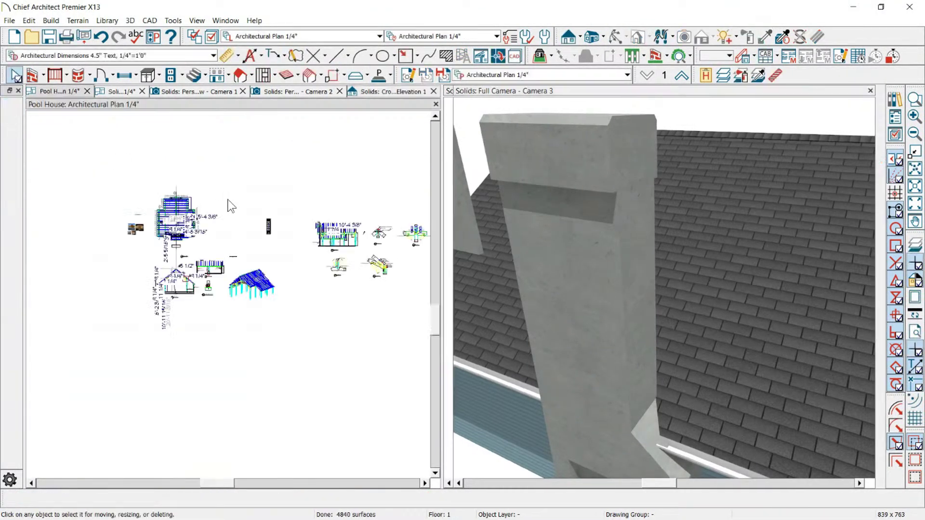
click(127, 93)
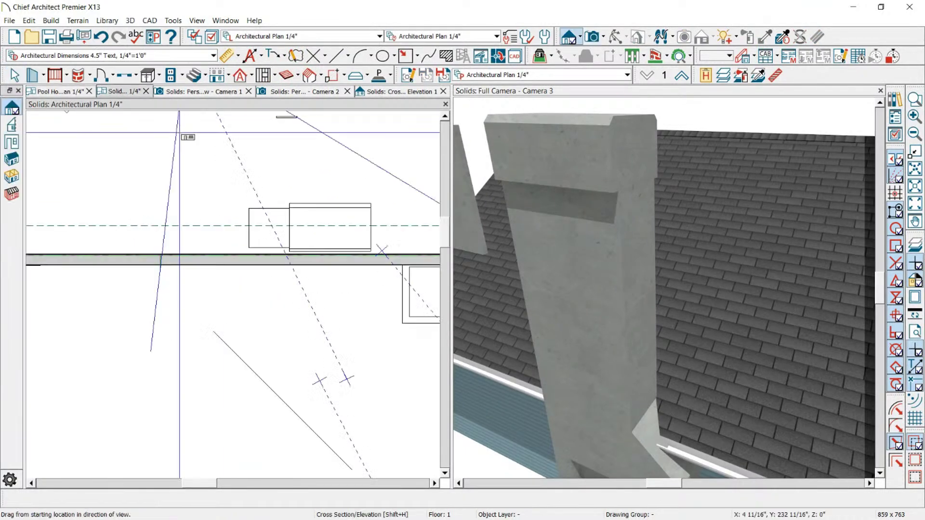
scroll(332, 188, down, 2)
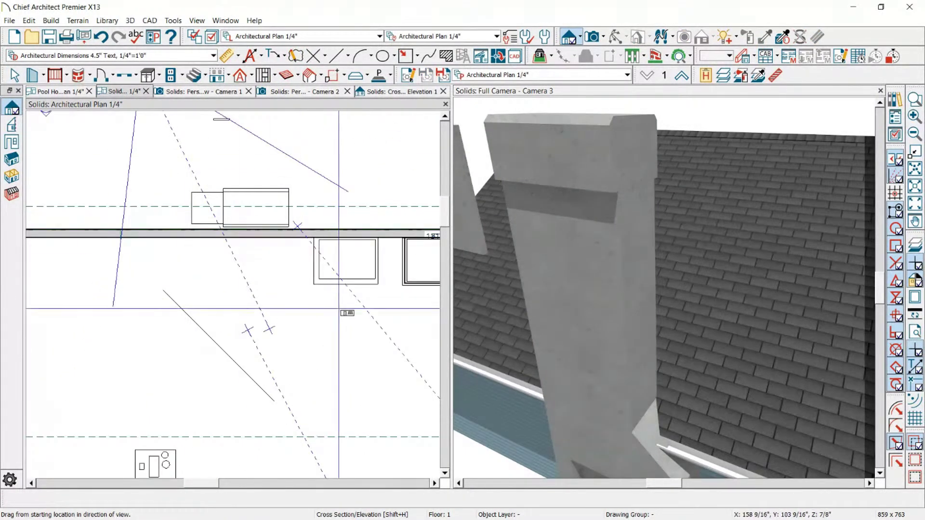
scroll(331, 302, down, 1)
scroll(240, 155, up, 1)
click(240, 155)
drag(240, 155, 238, 319)
scroll(243, 357, up, 3)
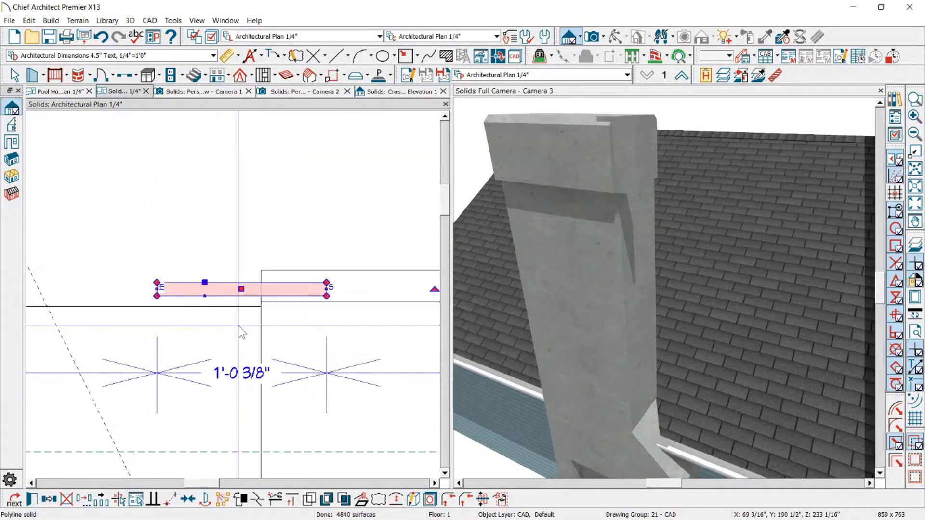
Step: Resize the new solid in plan to span the cap's full depth and narrow it to a slight overlap with the cap's end
drag(247, 283, 292, 448)
scroll(270, 164, down, 3)
drag(208, 334, 245, 335)
drag(303, 335, 272, 335)
Step: Union the new end solid with the chimney cap in the 3D camera view
drag(643, 141, 706, 121)
scroll(694, 131, up, 3)
click(632, 190)
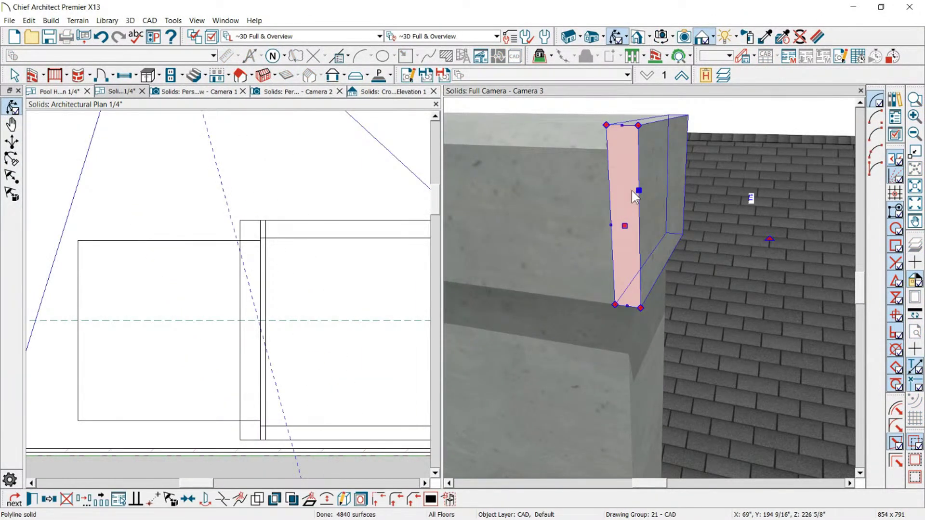
key(Escape)
mouse_move(651, 139)
mouse_down()
mouse_move(593, 144)
mouse_move(646, 149)
mouse_up()
scroll(645, 149, up, 2)
scroll(646, 149, down, 3)
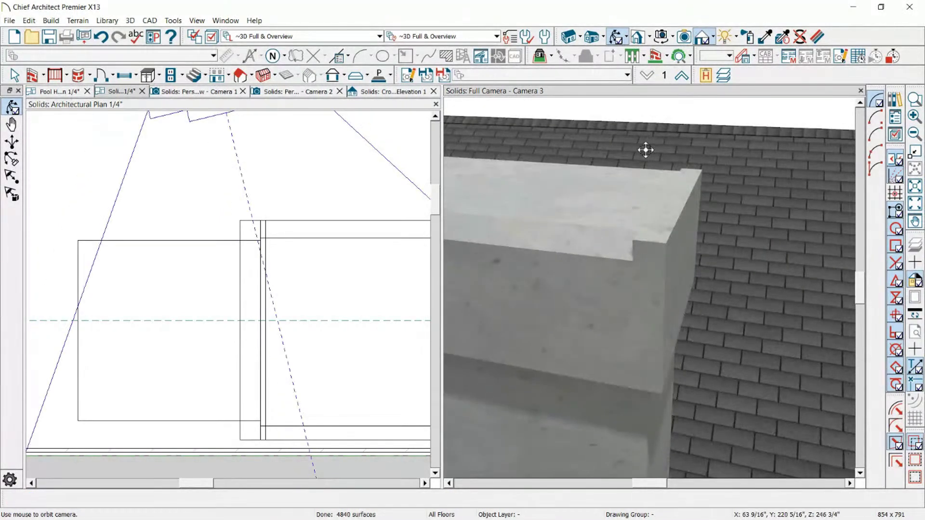
click(611, 237)
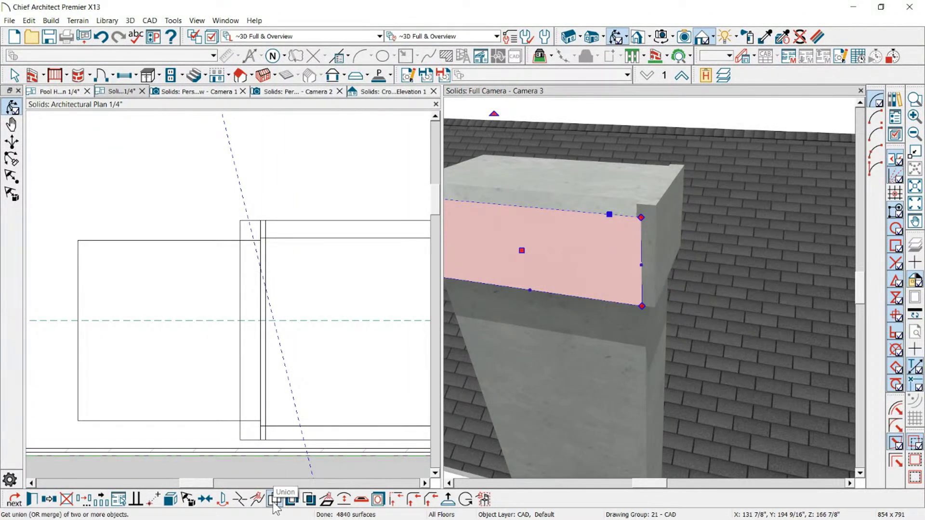
click(655, 252)
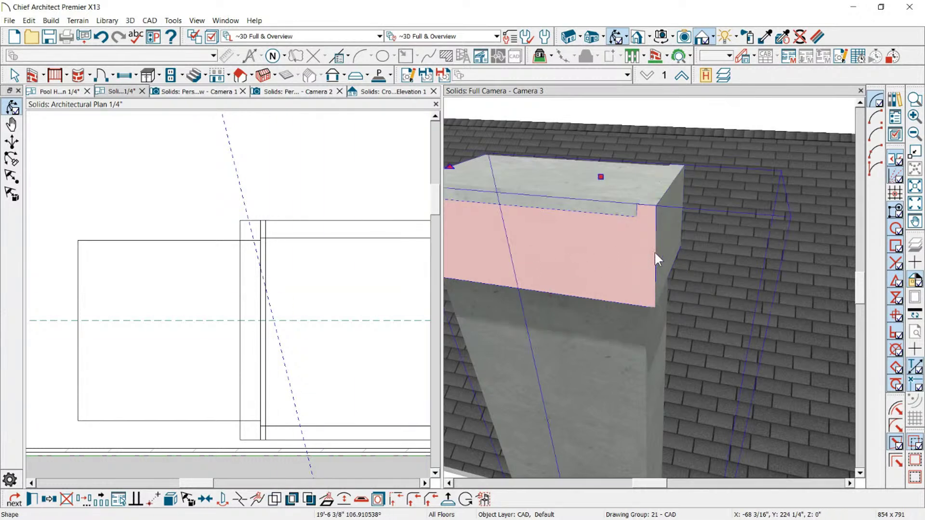
Step: Lower the outer top corner of the merged cap's front face to slope its edge into a bevel
scroll(646, 260, down, 3)
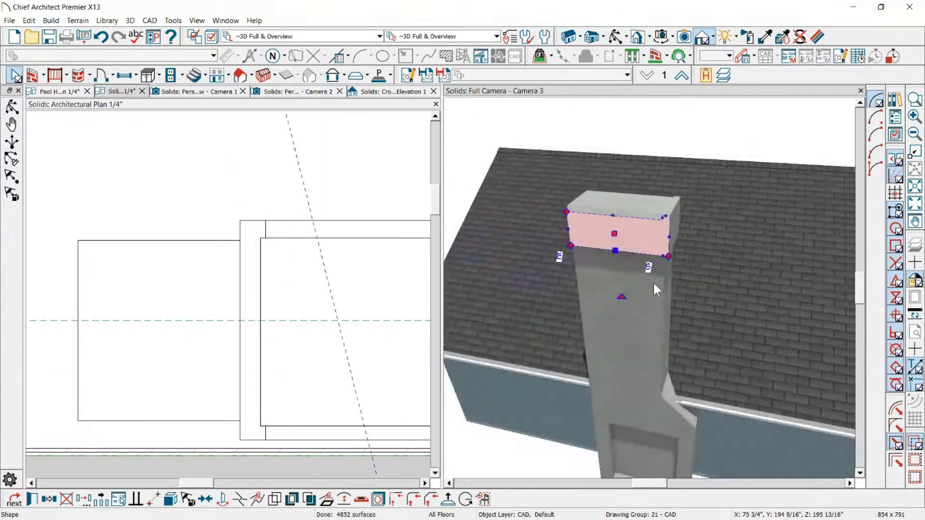
scroll(655, 289, up, 5)
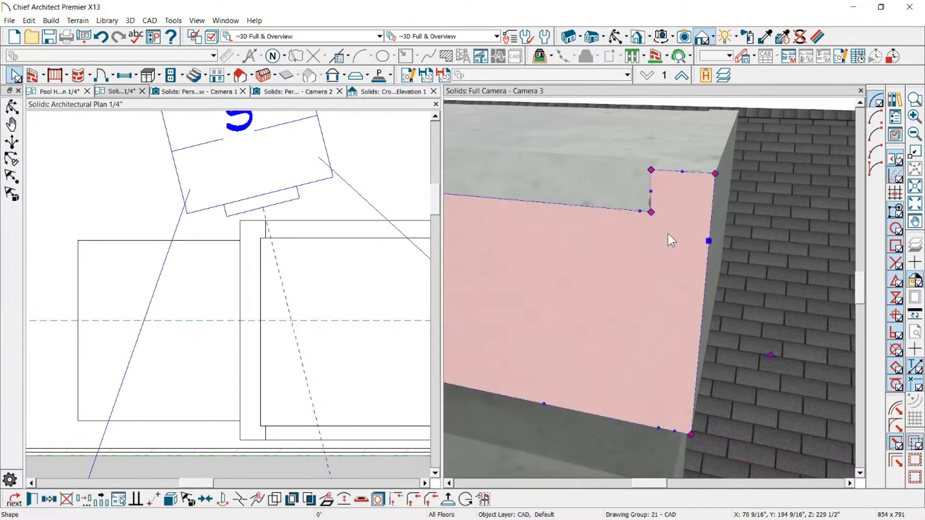
drag(715, 174, 710, 224)
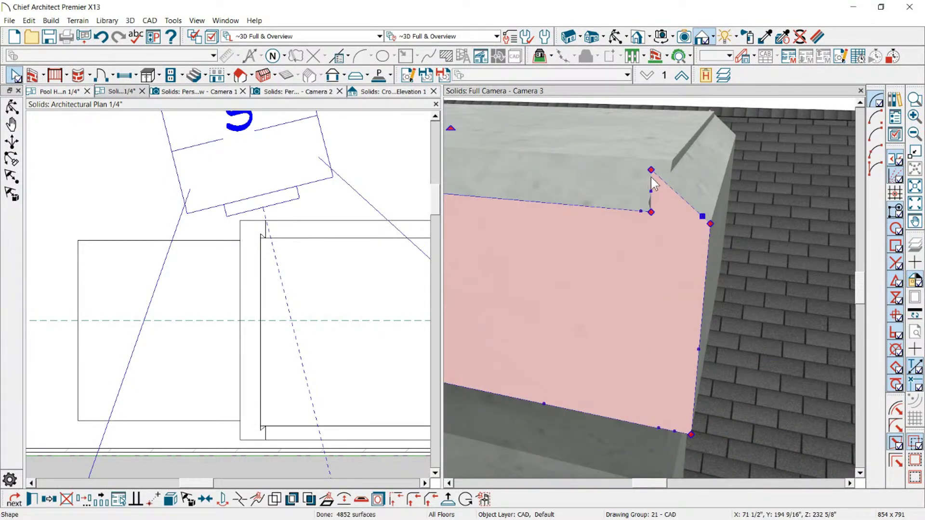
key(Escape)
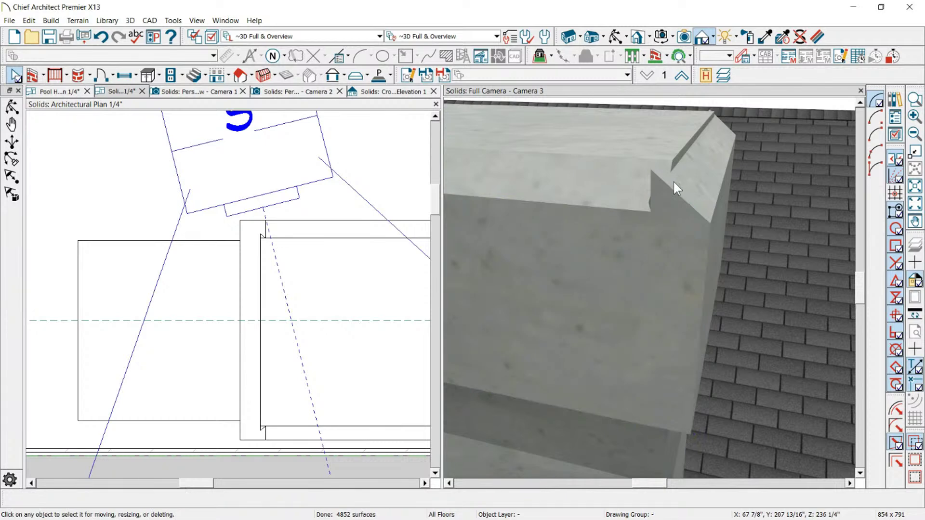
Step: Adjust the pointed inner corner beside the sloped edge on the cap's front face
scroll(684, 199, down, 5)
click(659, 210)
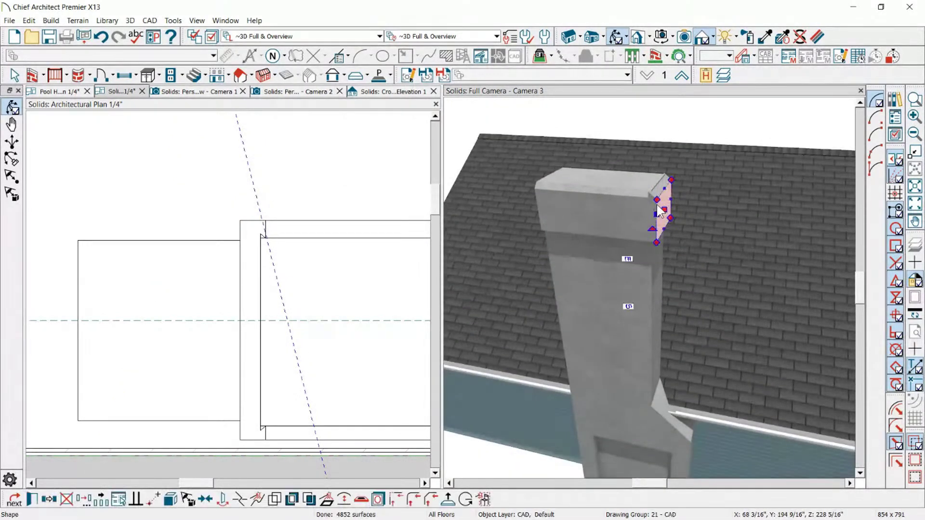
scroll(658, 207, up, 5)
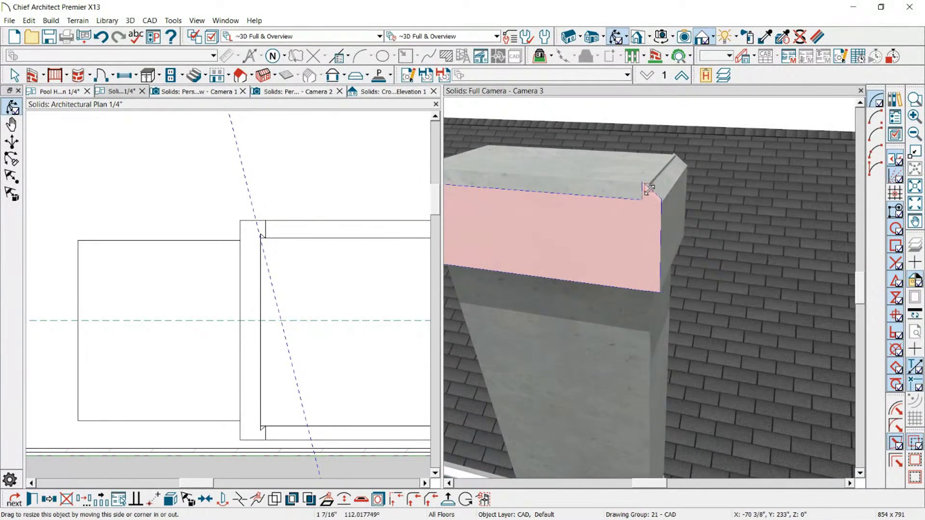
key(Escape)
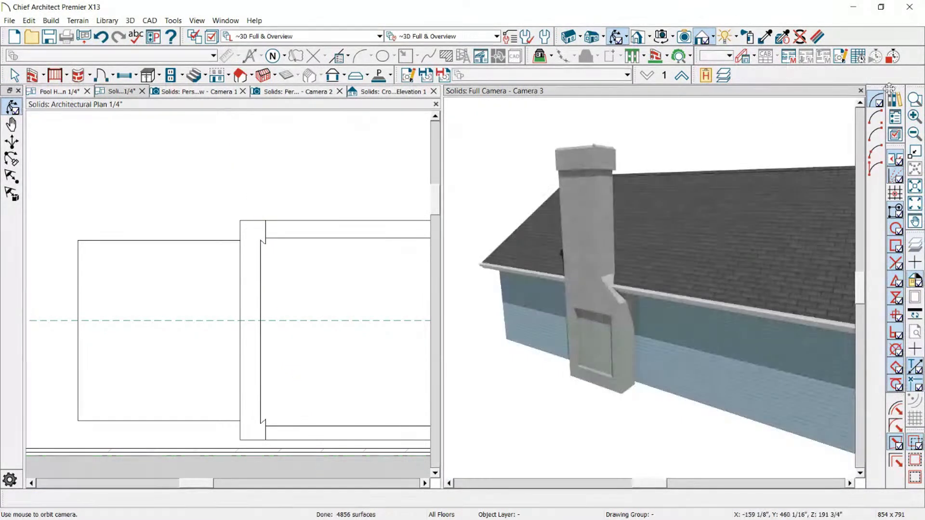
Step: Close the Camera 3 and Elevation 1 views and return to the shower area in the Camera 2 overview
click(861, 91)
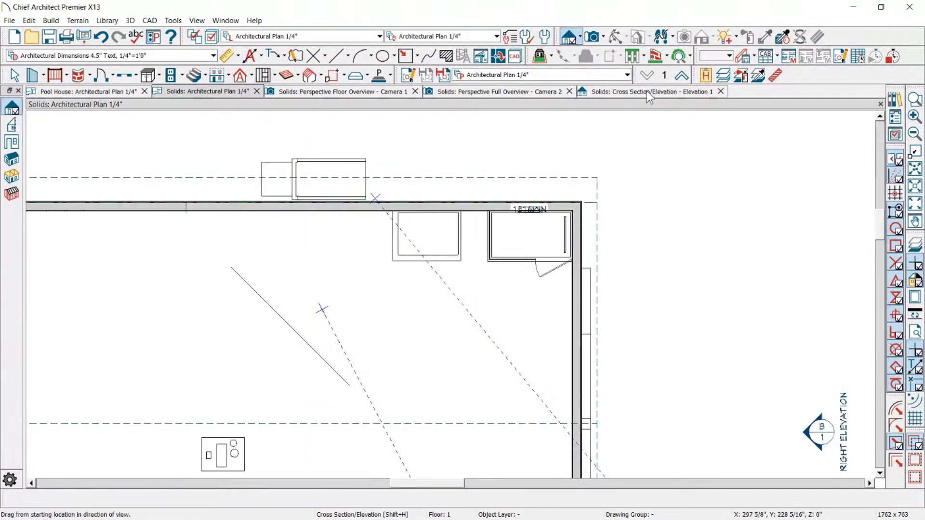
click(647, 91)
scroll(627, 165, down, 5)
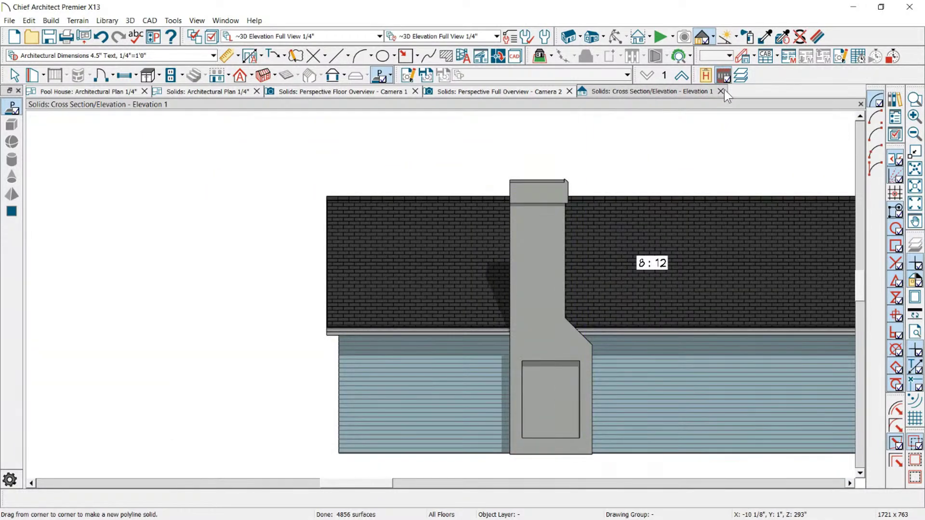
click(721, 91)
click(525, 91)
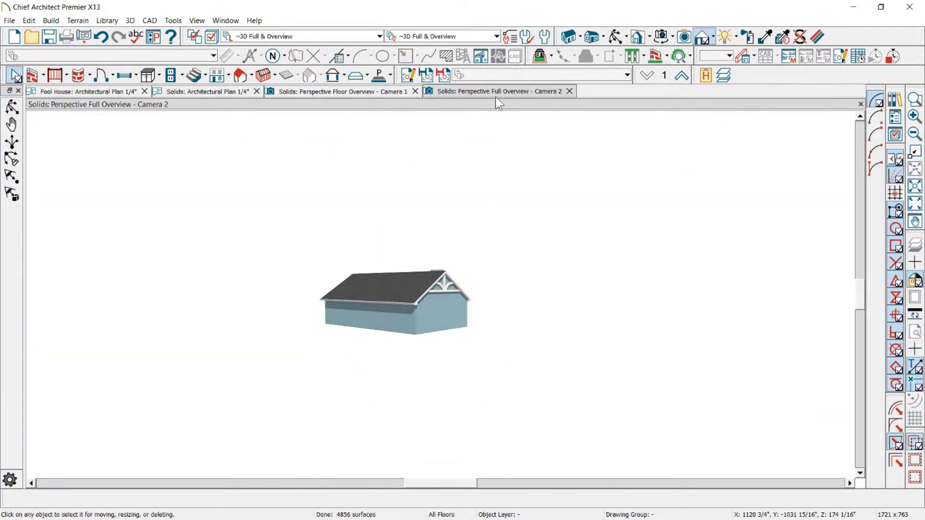
scroll(476, 332, up, 10)
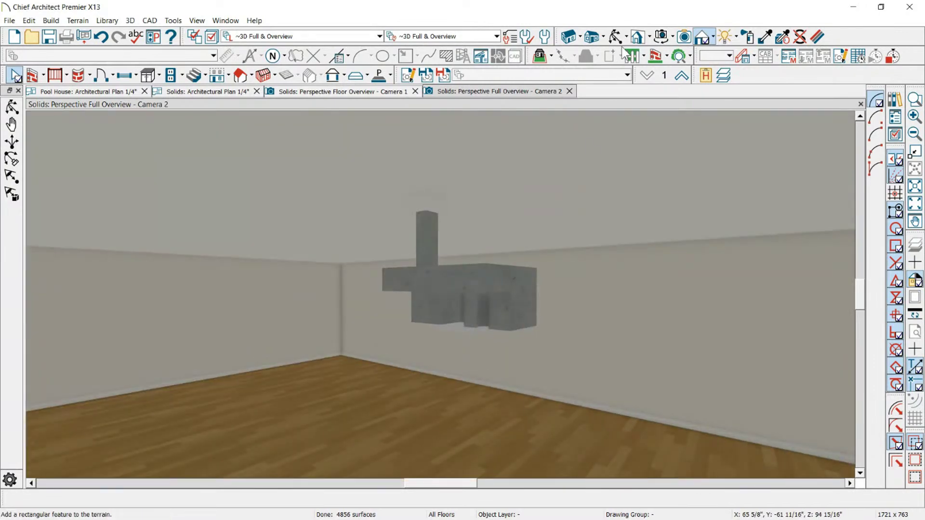
click(613, 39)
drag(496, 145, 704, 123)
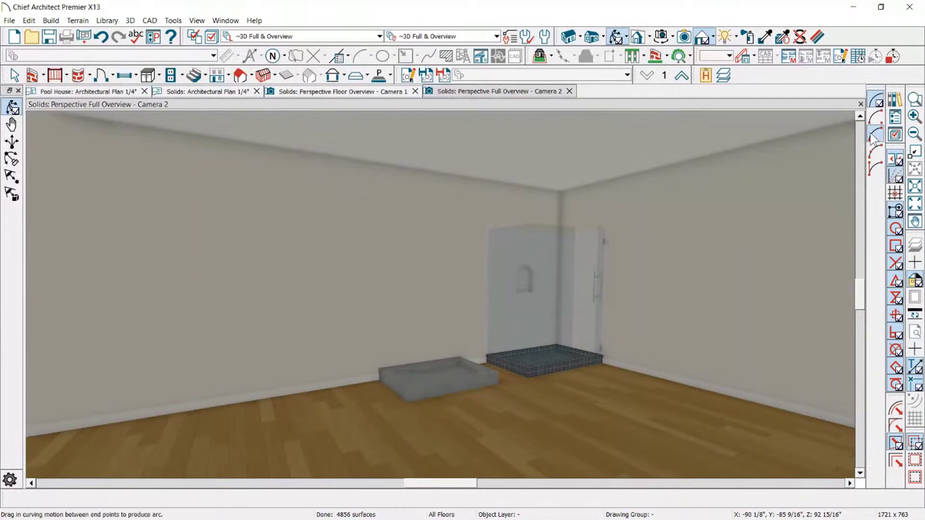
Step: Switch the rendering technique to Vector View for editing the concrete shower pan
click(713, 39)
click(712, 39)
click(712, 38)
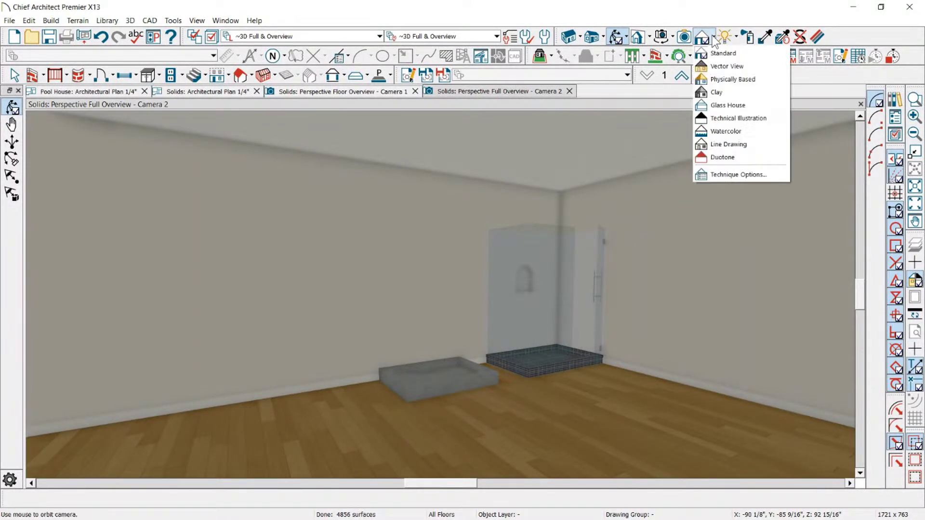
click(721, 66)
drag(411, 385, 516, 292)
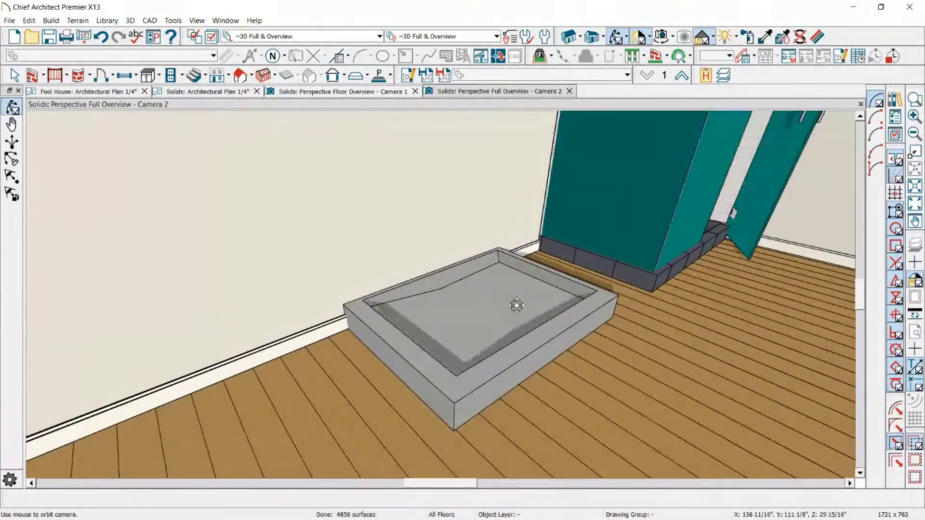
click(518, 308)
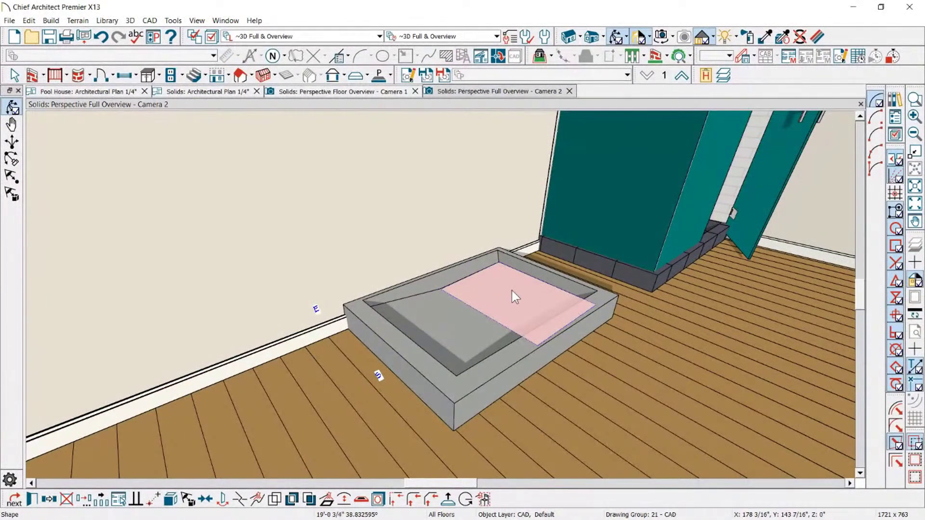
click(361, 500)
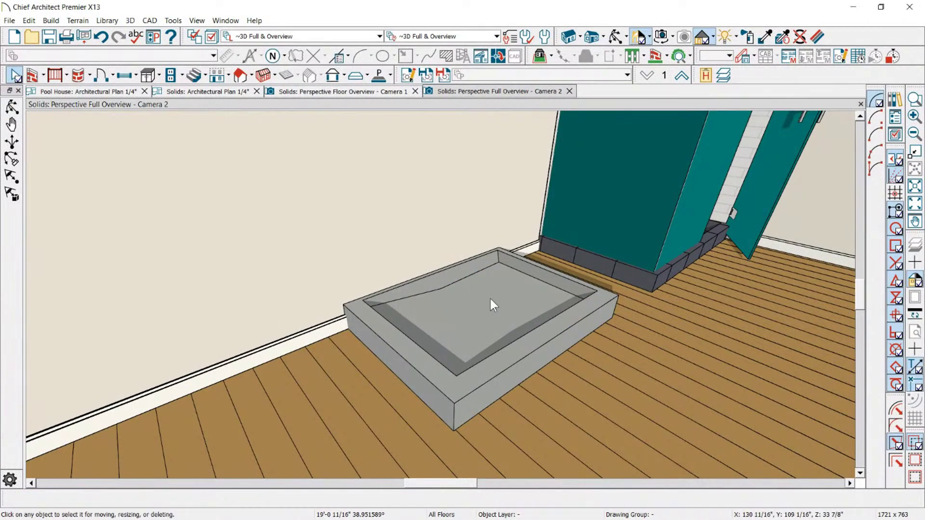
click(387, 383)
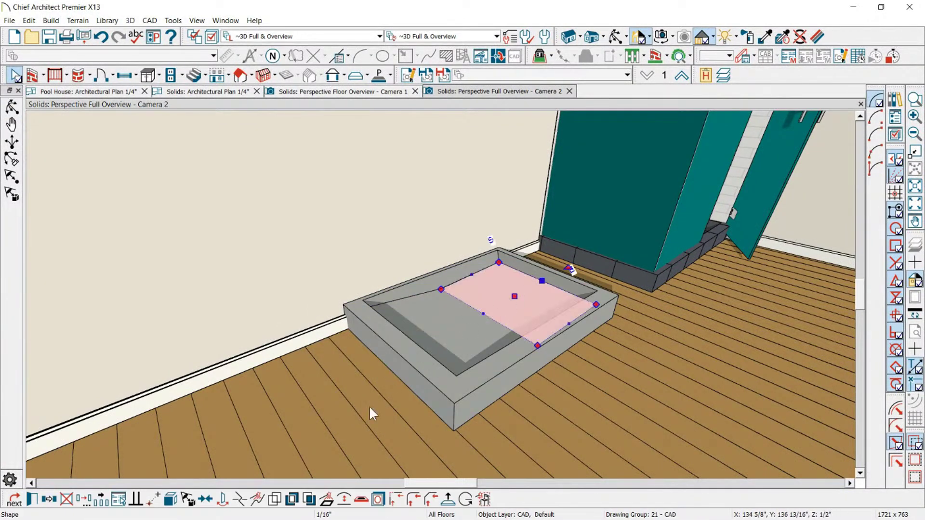
click(350, 503)
drag(508, 289, 518, 306)
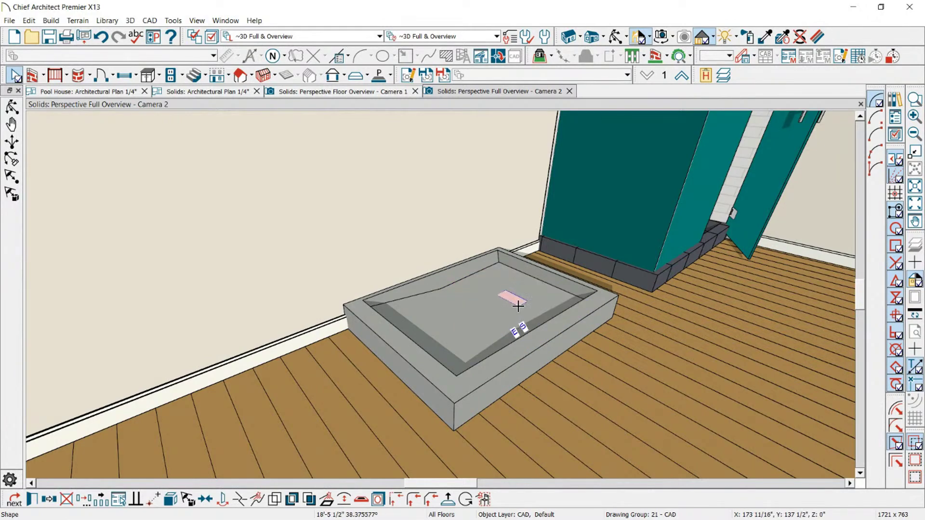
key(Escape)
scroll(535, 277, up, 2)
scroll(449, 278, down, 2)
Step: Draw a small rectangle on the shower pan's floor face and push it down through the pan to cut a rectangular opening
click(464, 285)
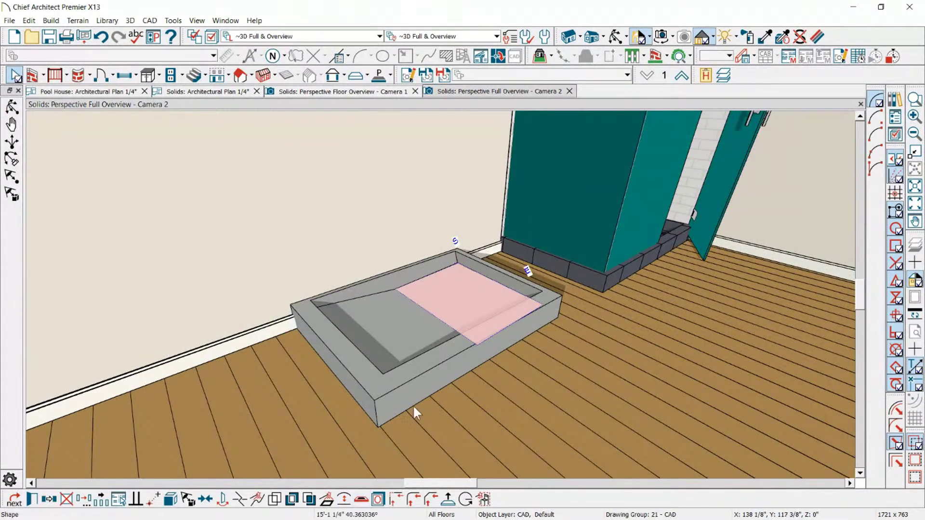
drag(461, 281, 483, 303)
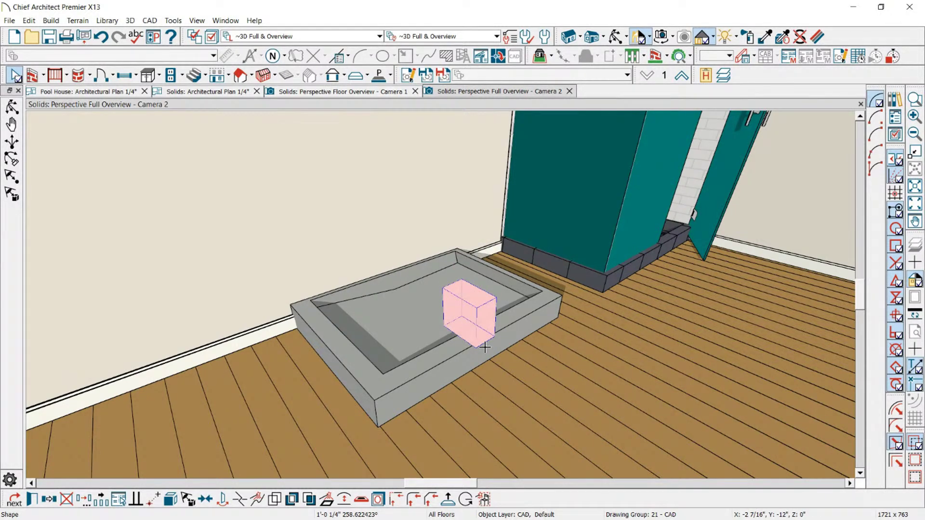
drag(482, 330, 481, 332)
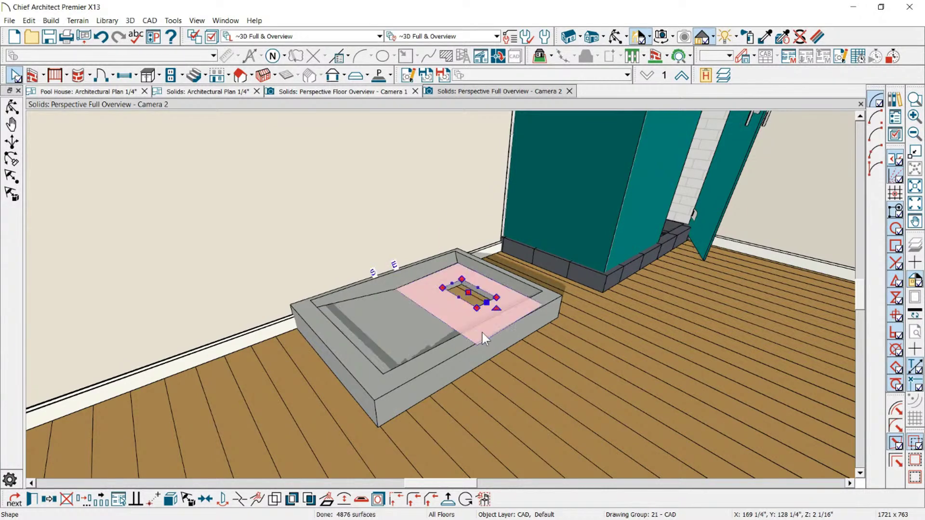
key(Escape)
scroll(487, 265, up, 4)
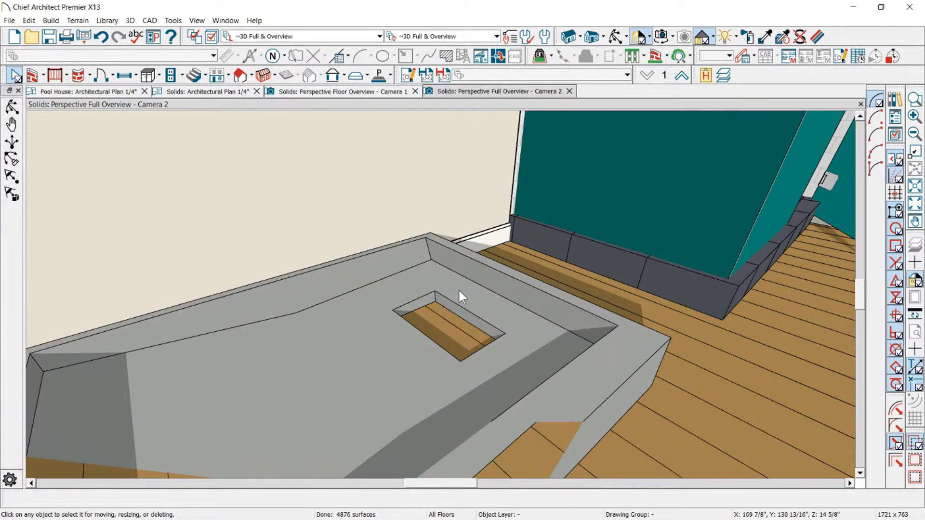
Step: Reshape the rectangular opening in the shower pan's floor into a long narrow slot running along the pan's inner end wall
click(456, 300)
drag(423, 332, 401, 347)
drag(403, 307, 420, 318)
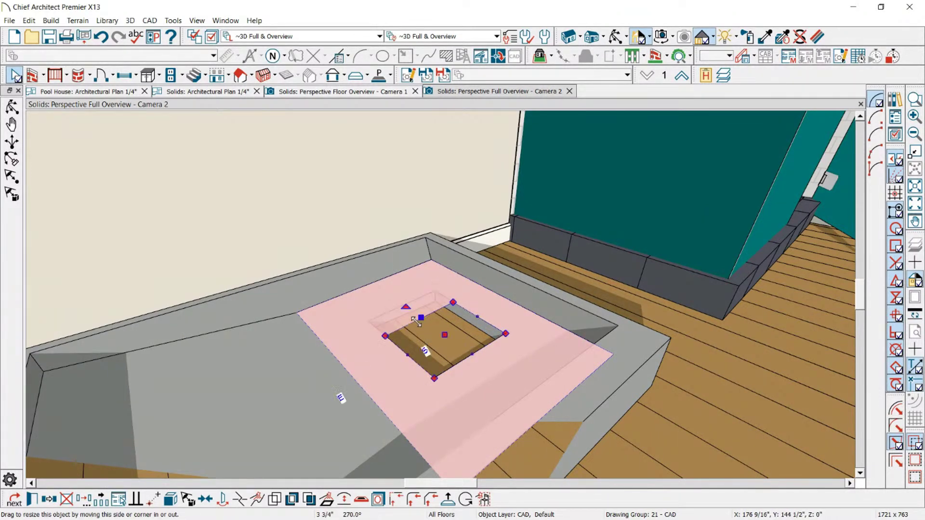
drag(411, 360, 474, 327)
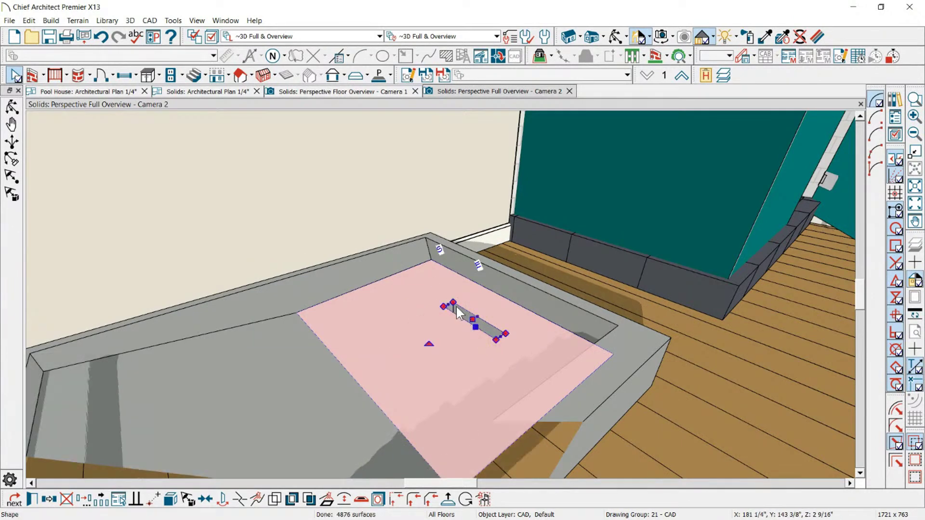
drag(428, 277, 426, 268)
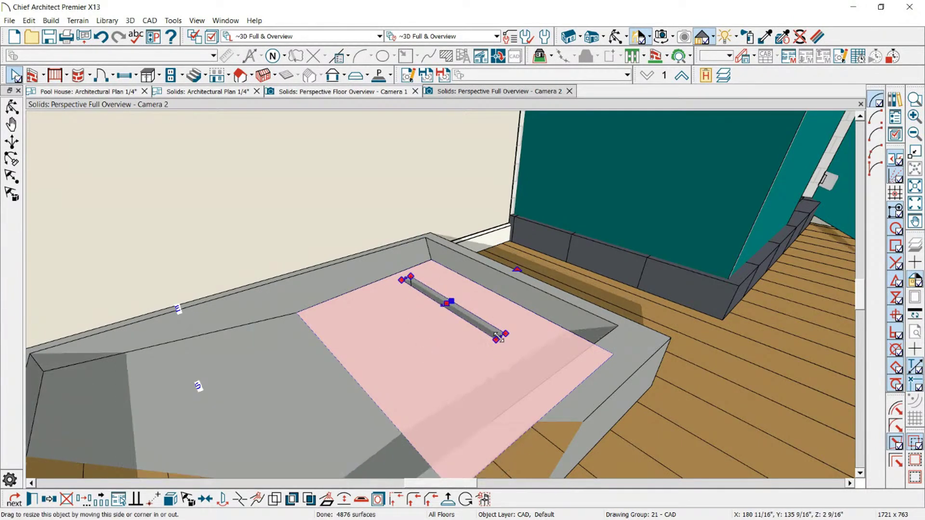
drag(527, 359, 549, 370)
drag(466, 319, 483, 305)
key(Escape)
Step: Inspect the narrow slot and the surrounding pan faces from other viewing angles
click(538, 297)
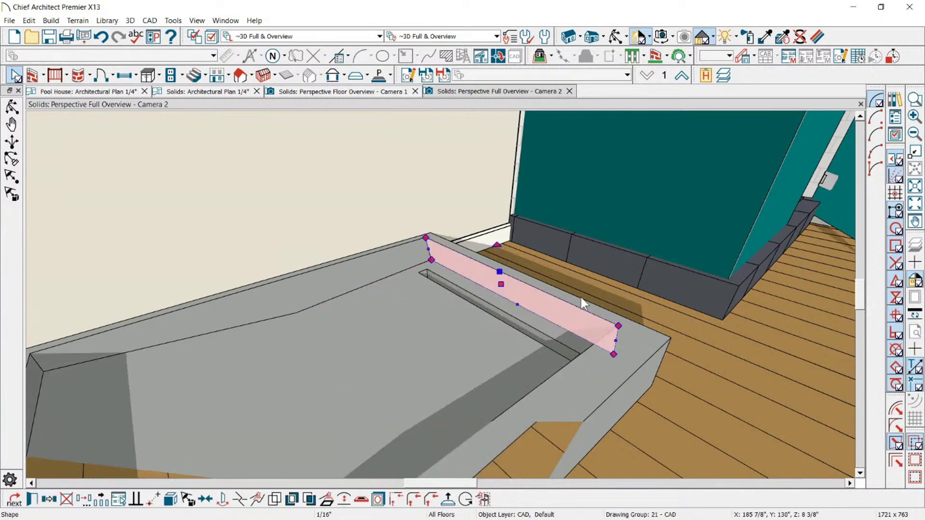
click(386, 158)
click(617, 38)
drag(512, 237, 542, 282)
key(Escape)
scroll(340, 172, up, 3)
click(432, 264)
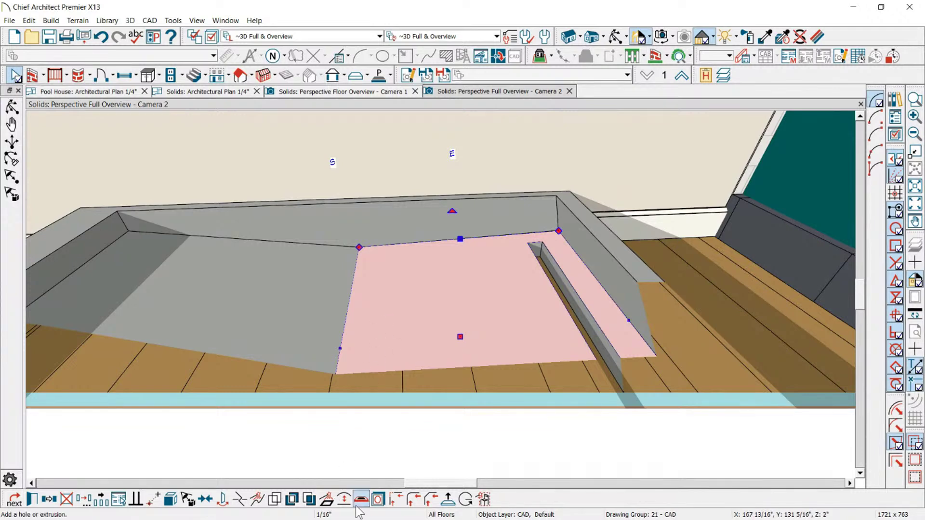
key(Escape)
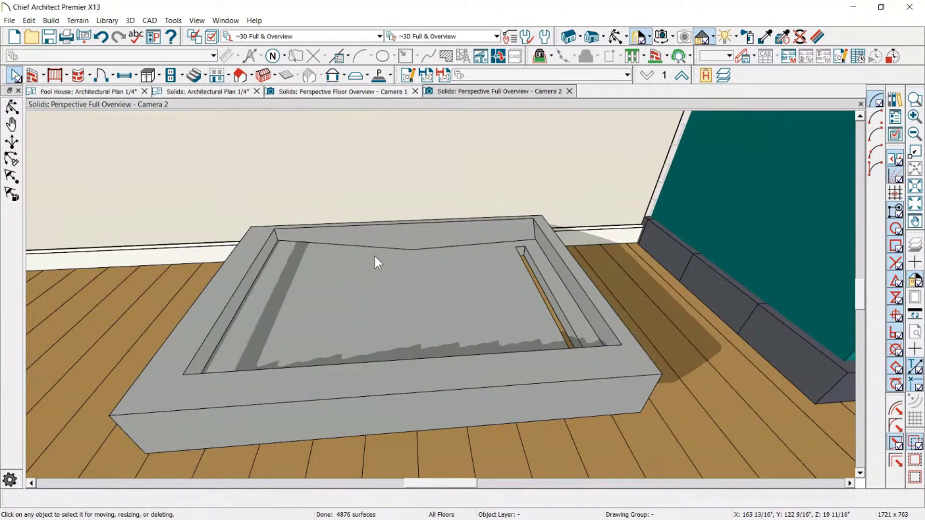
Step: Draw a small rectangular polyline solid on the shower pan's floor beside the narrow slot
click(477, 276)
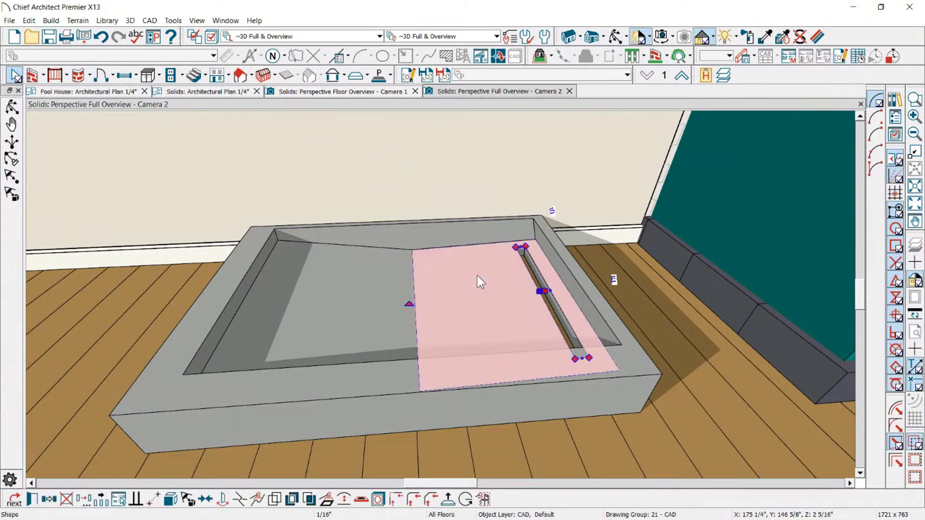
click(379, 75)
drag(443, 274, 497, 305)
scroll(473, 305, up, 2)
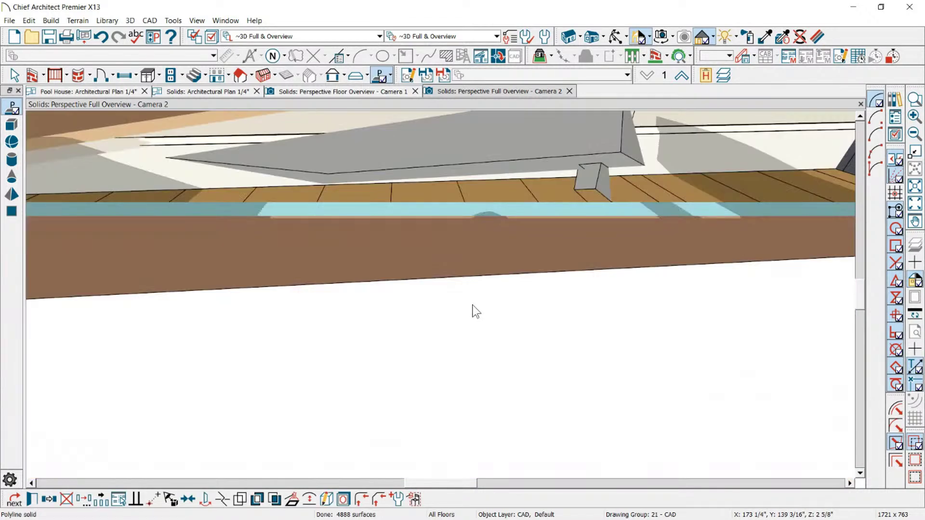
scroll(473, 311, down, 1)
key(space)
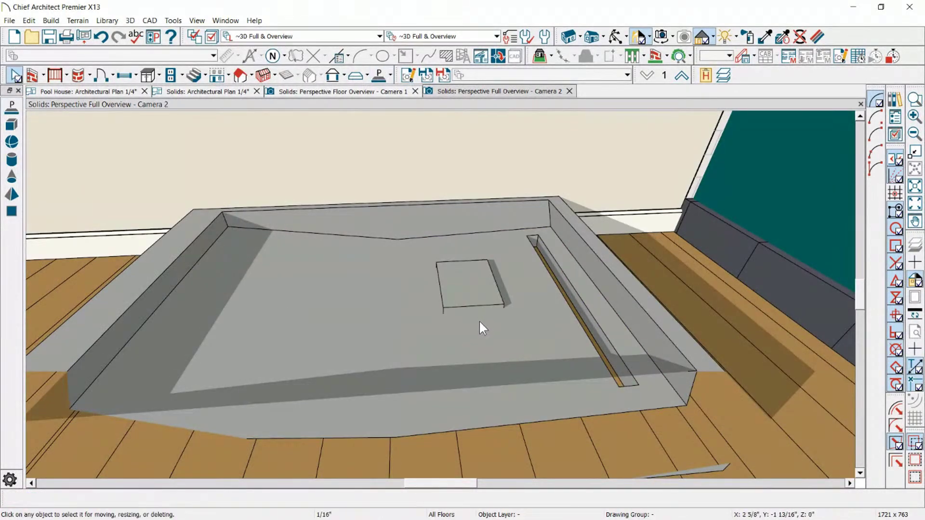
Step: Raise the top face of the small polyline solid to form a taller block standing on the pan floor
click(479, 321)
click(477, 301)
drag(483, 251, 468, 271)
key(Escape)
click(464, 310)
key(Escape)
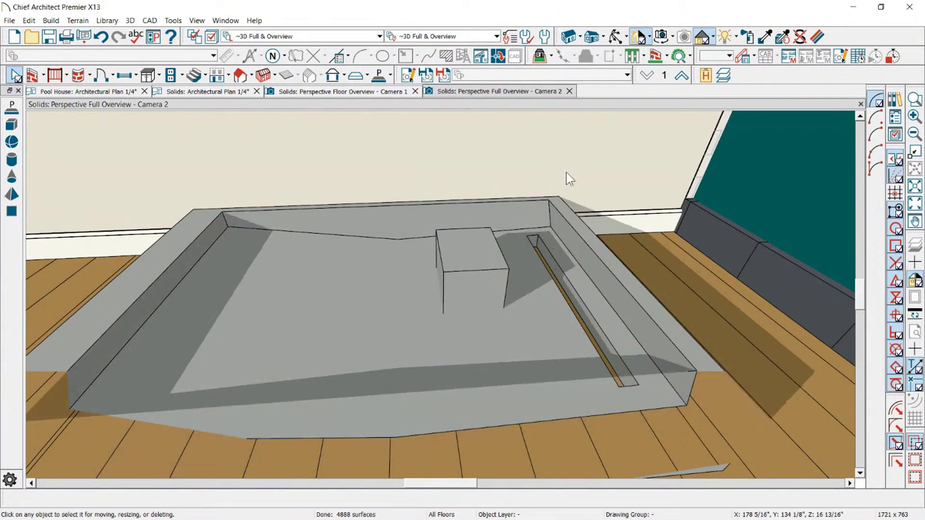
Step: Join the shower pan and the small block into one solid with a Boolean union
click(614, 37)
drag(544, 192, 355, 327)
click(354, 330)
drag(345, 290, 374, 331)
click(381, 345)
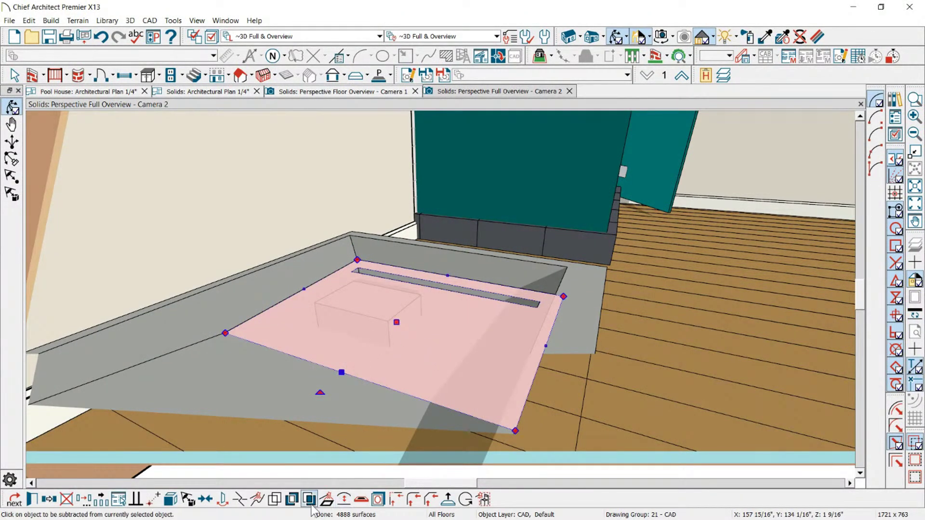
click(275, 500)
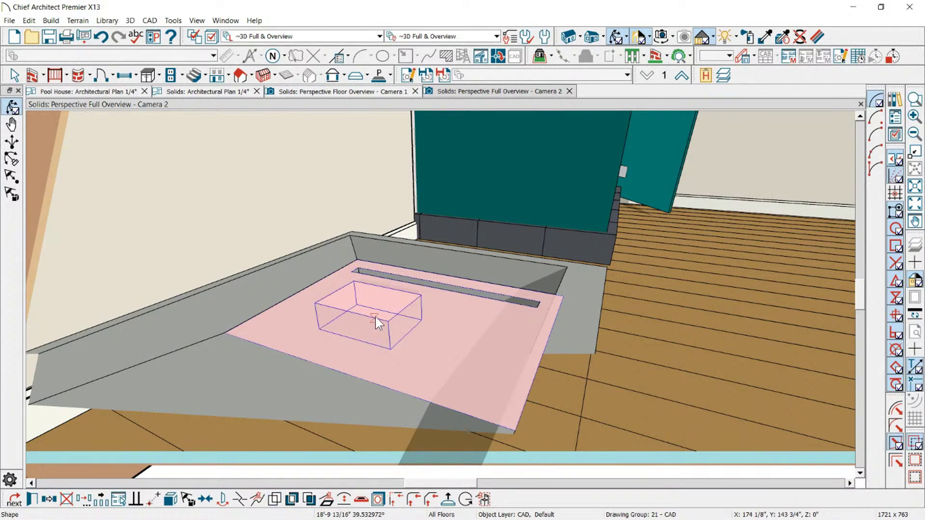
click(376, 316)
key(space)
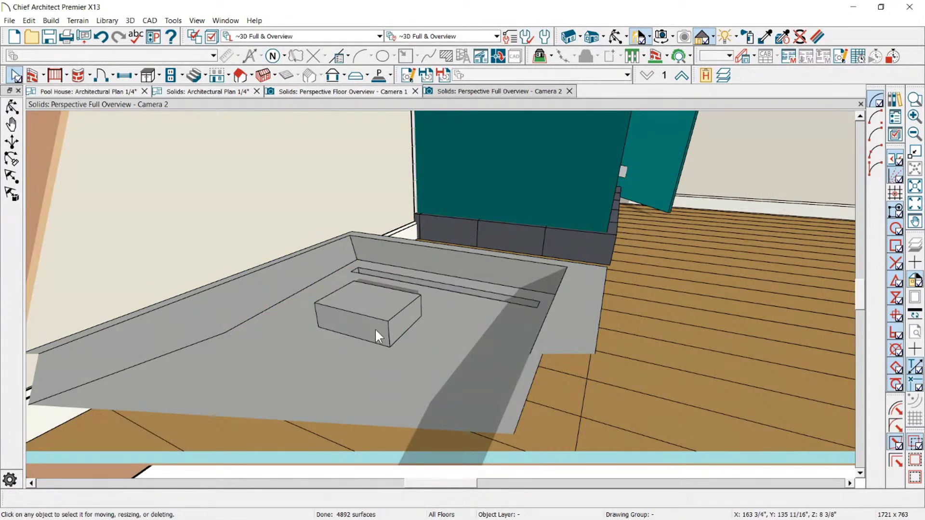
Step: Move the joined shower pan and block sideways across the floor and undo the move
click(365, 326)
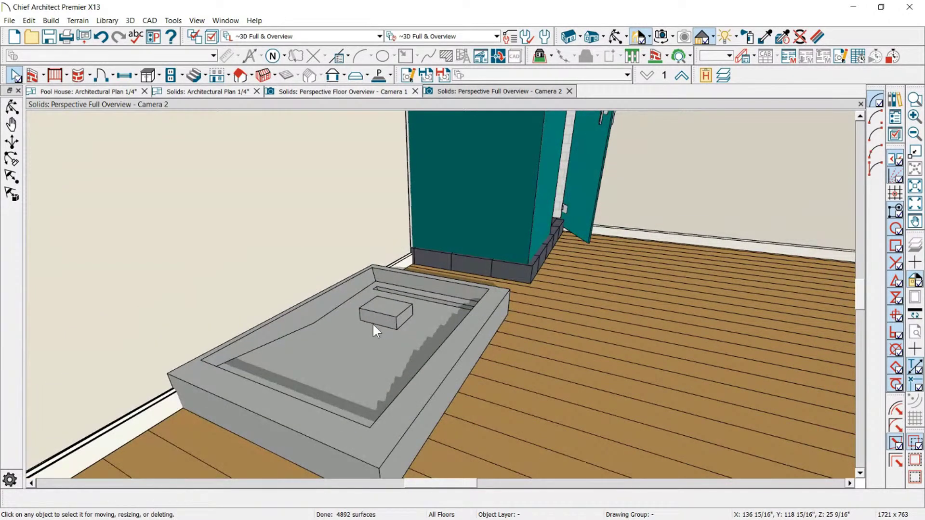
click(388, 325)
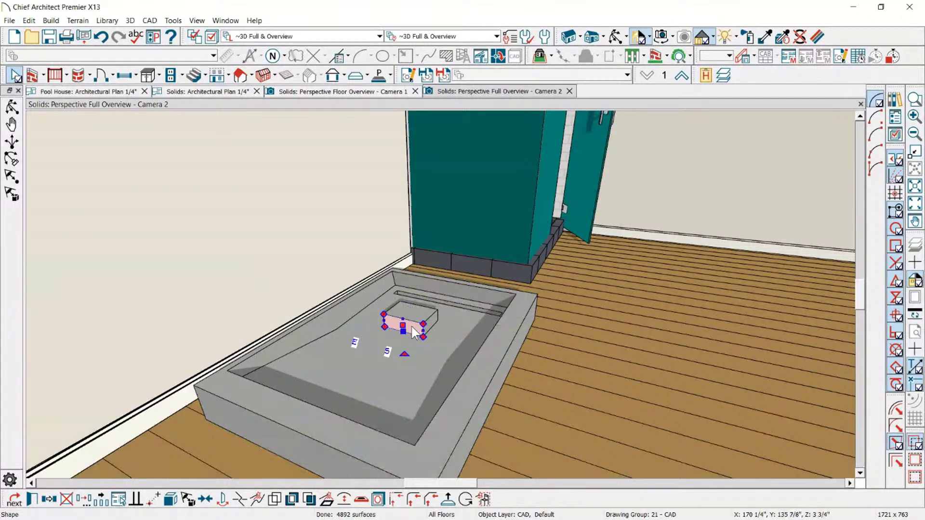
drag(412, 327, 459, 337)
key(ctrl+z)
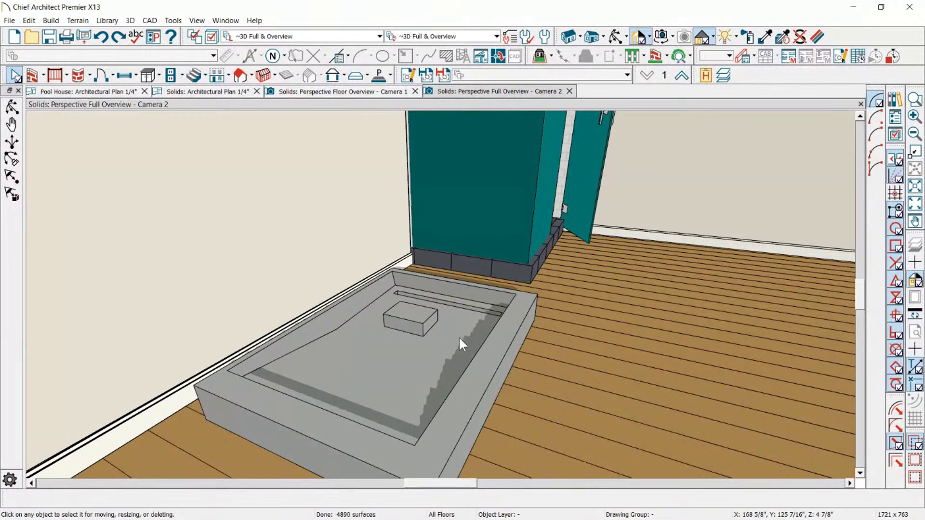
key(ctrl+z)
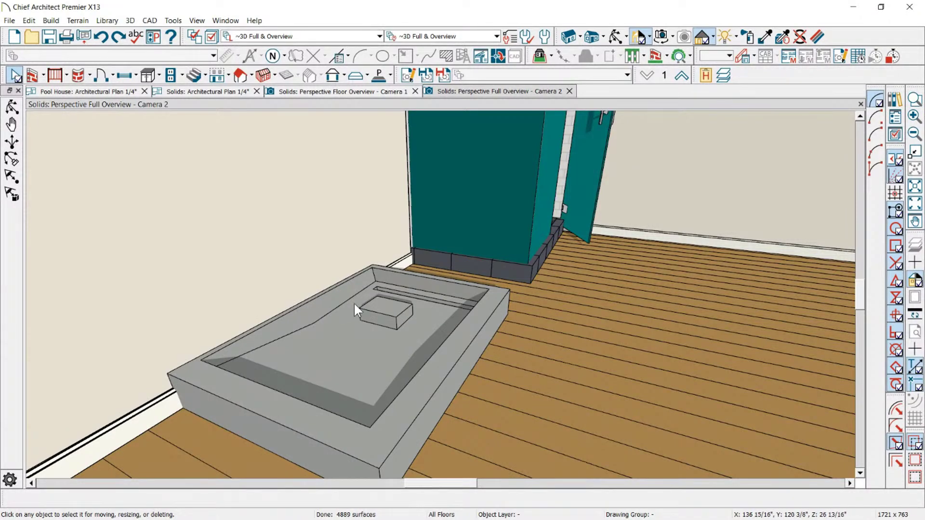
scroll(361, 340, down, 3)
scroll(371, 344, down, 1)
scroll(489, 221, up, 2)
scroll(446, 301, down, 2)
scroll(509, 192, up, 2)
scroll(509, 192, down, 2)
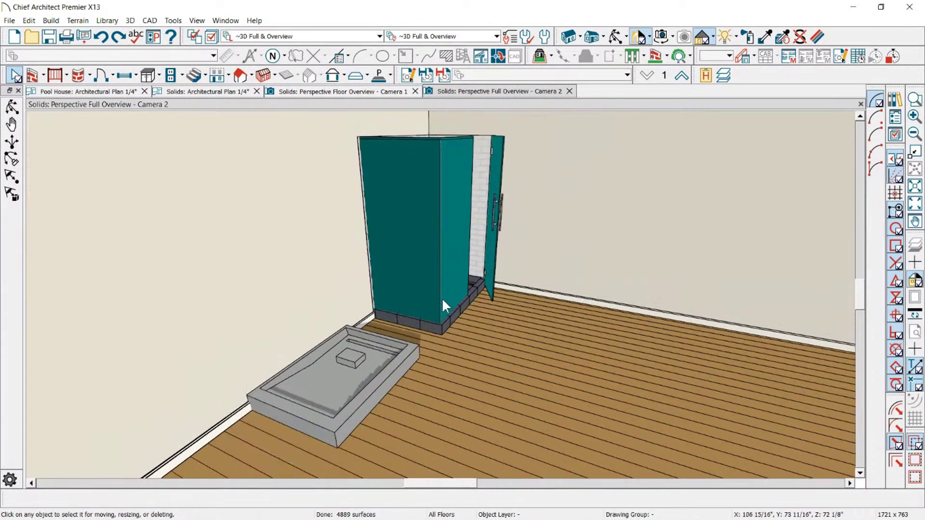
scroll(439, 115, up, 1)
scroll(441, 184, down, 2)
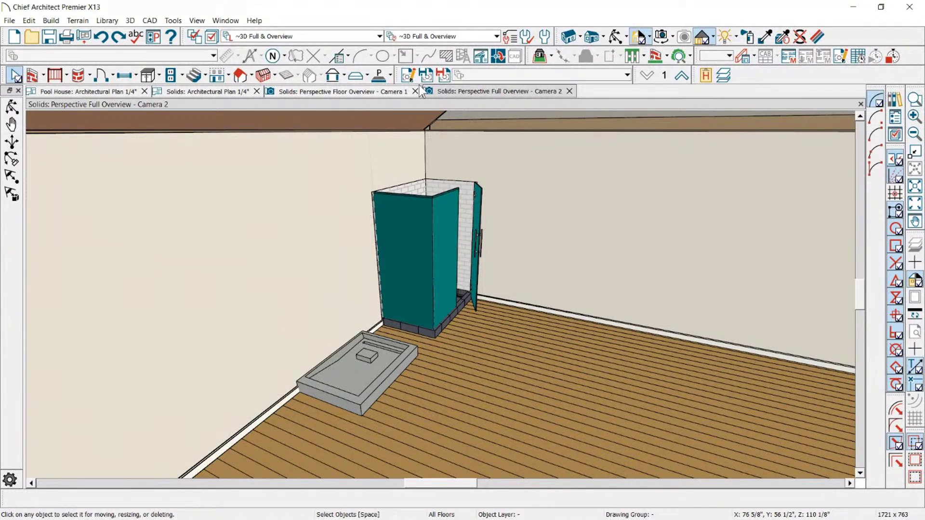
Step: Draw a 3D box on the open wood floor beside the shower pan
click(390, 75)
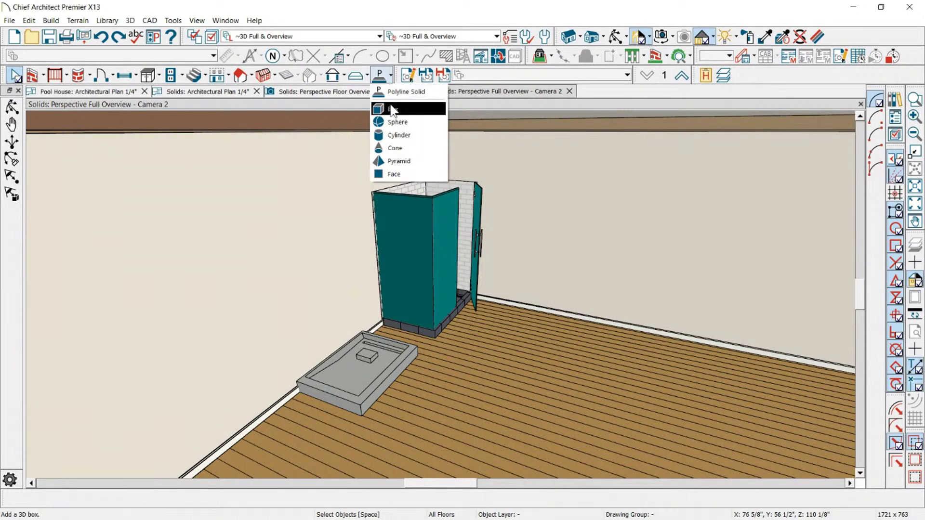
click(388, 109)
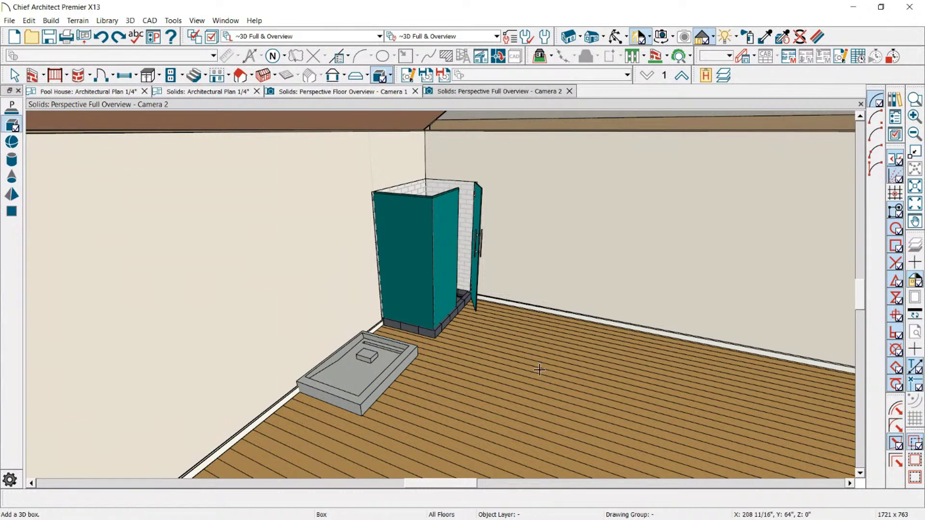
click(564, 388)
scroll(421, 327, up, 3)
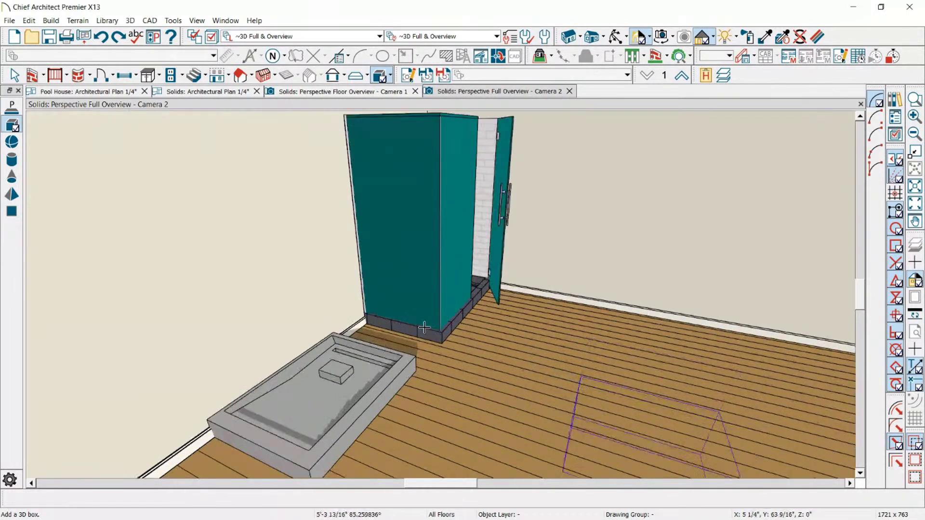
scroll(702, 367, down, 2)
scroll(558, 182, up, 2)
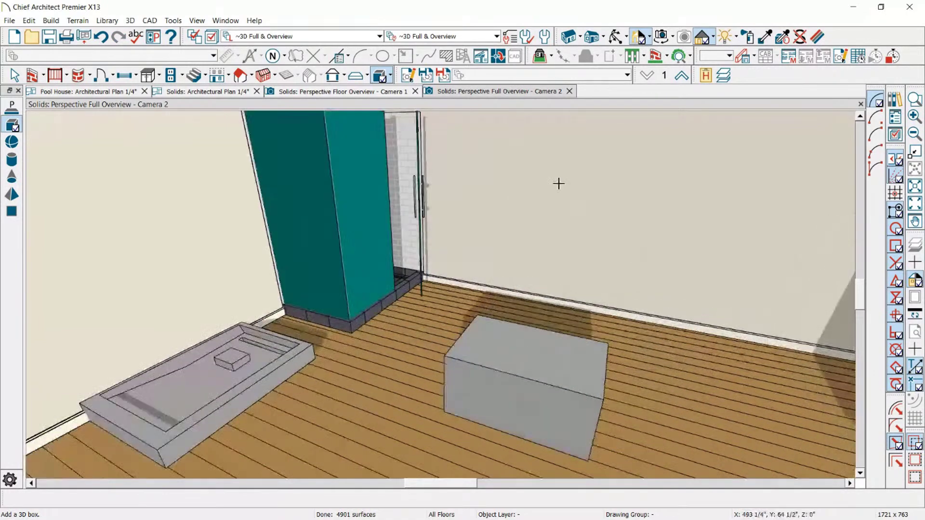
Step: Place a sphere on the box's top face and enlarge it so that it overlaps the box
click(391, 75)
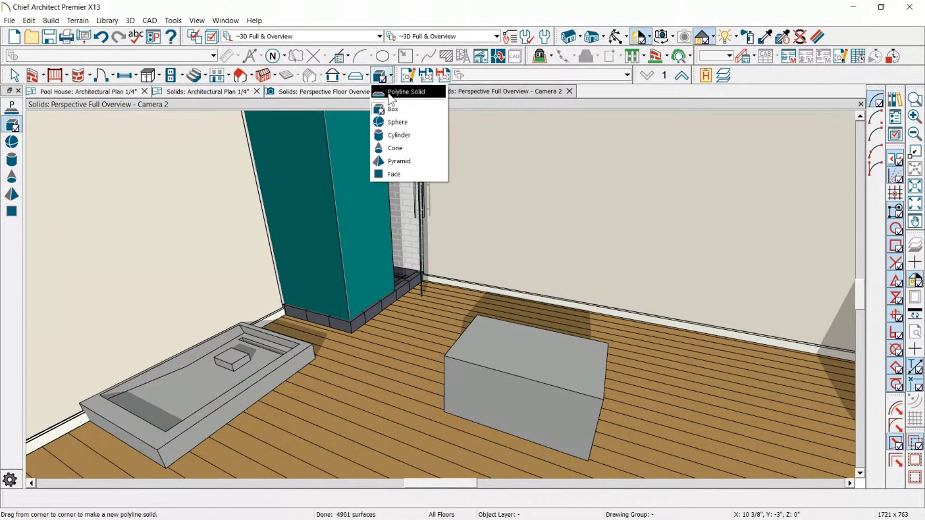
click(398, 122)
click(513, 343)
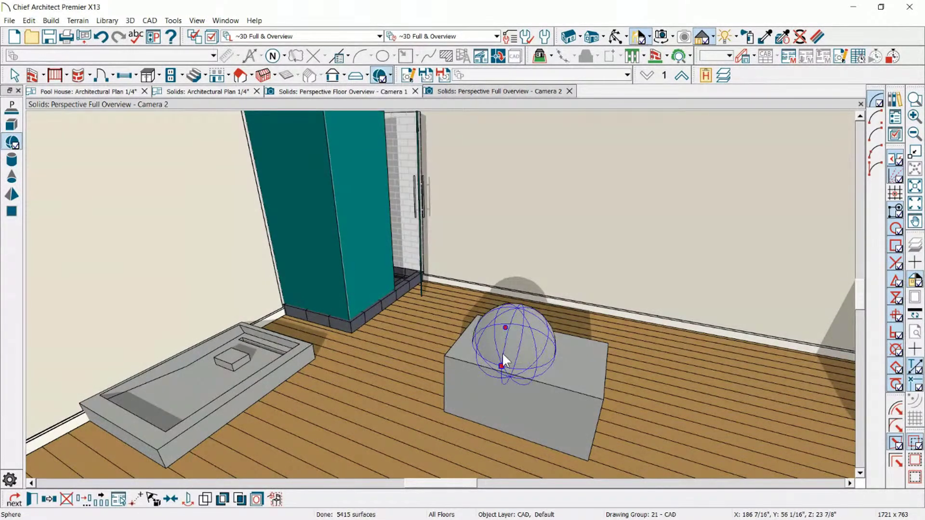
drag(500, 365, 530, 371)
scroll(553, 408, up, 2)
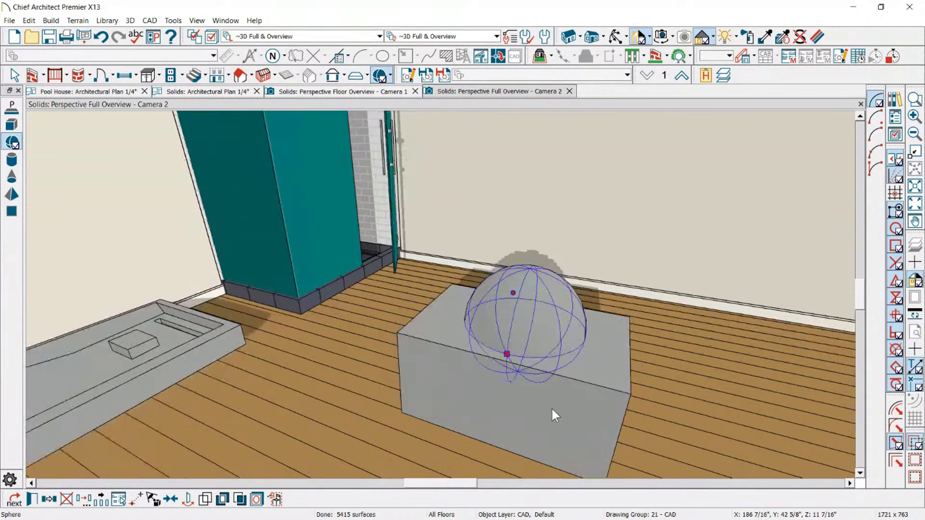
key(Escape)
click(539, 322)
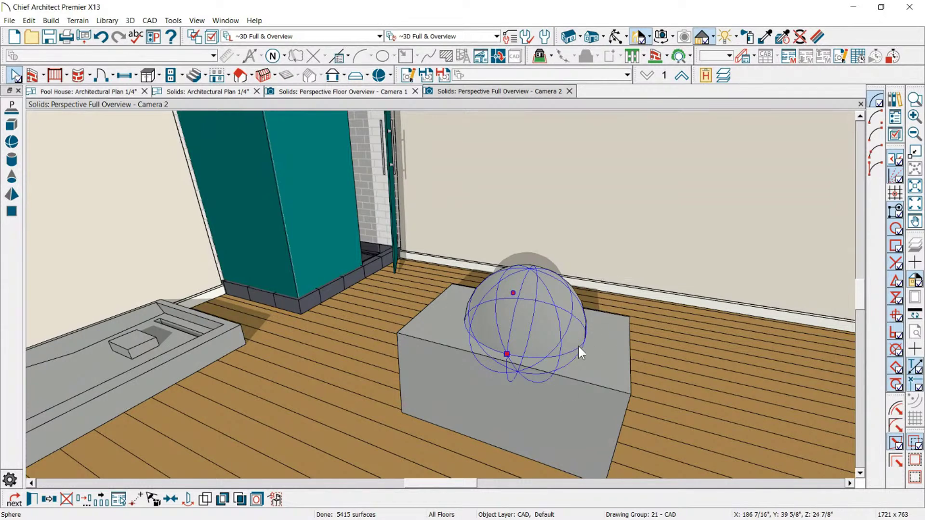
Step: Subtract the sphere from the 3D box to hollow a round basin in its top
click(578, 405)
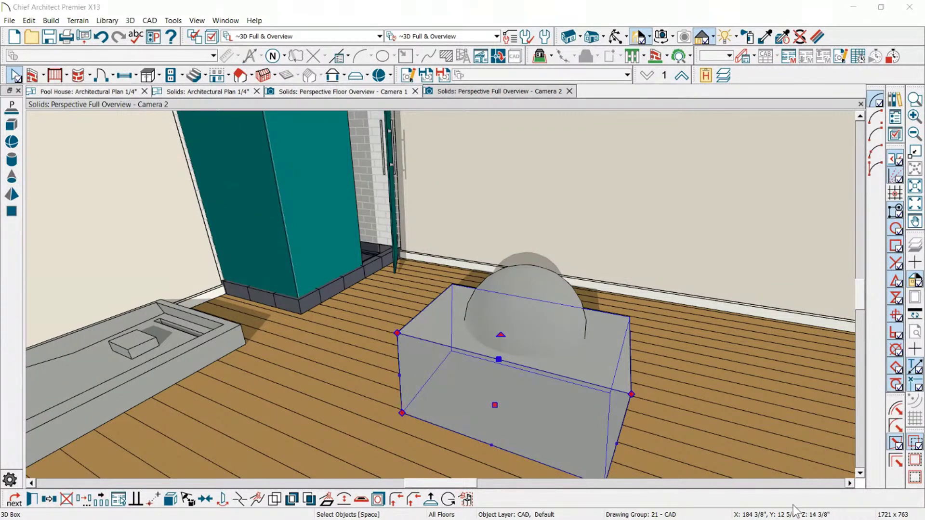
right_click(473, 404)
click(342, 485)
click(308, 501)
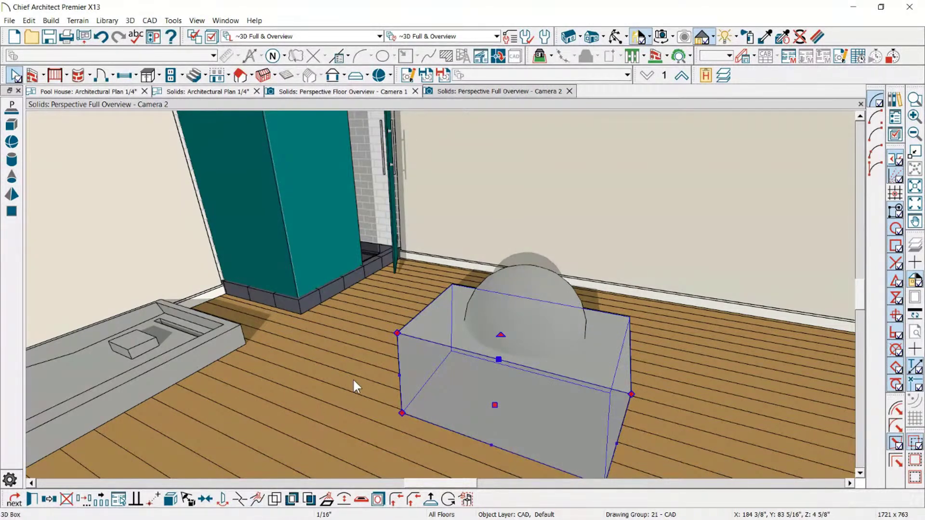
click(314, 501)
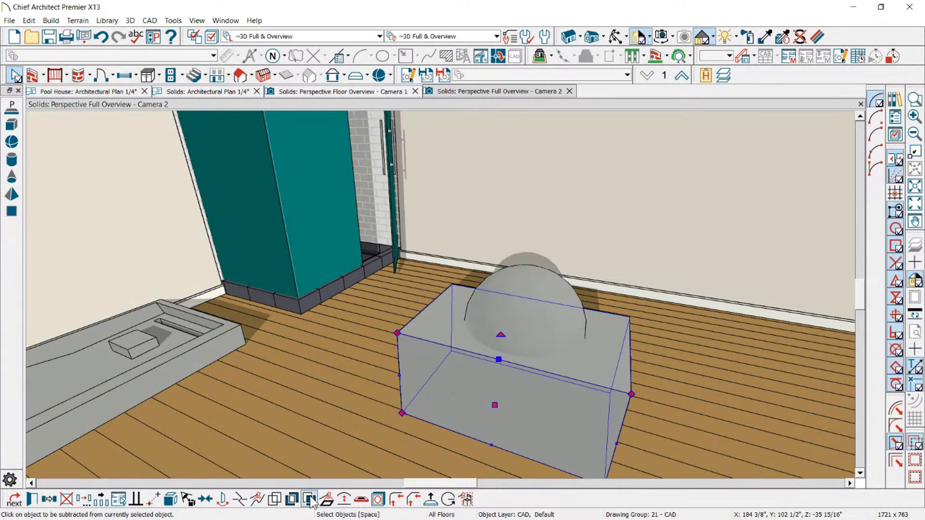
click(545, 294)
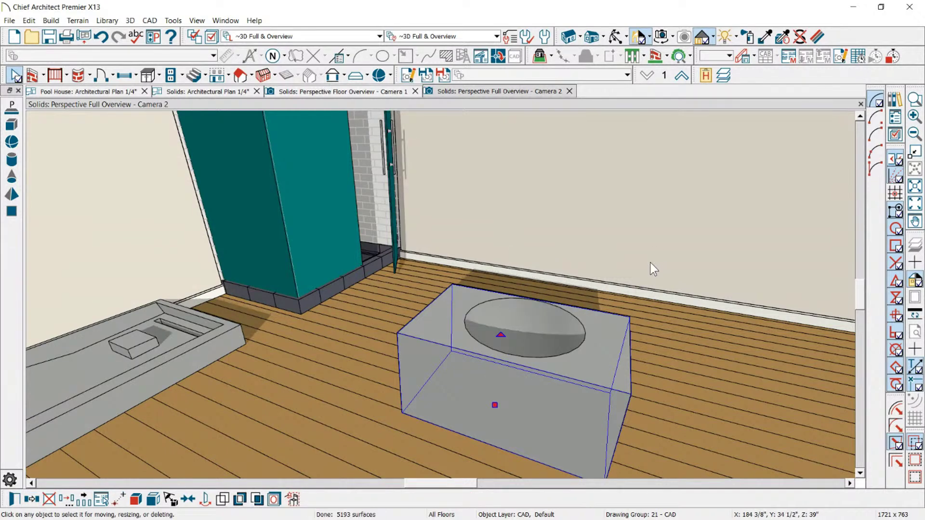
key(Escape)
scroll(587, 267, up, 1)
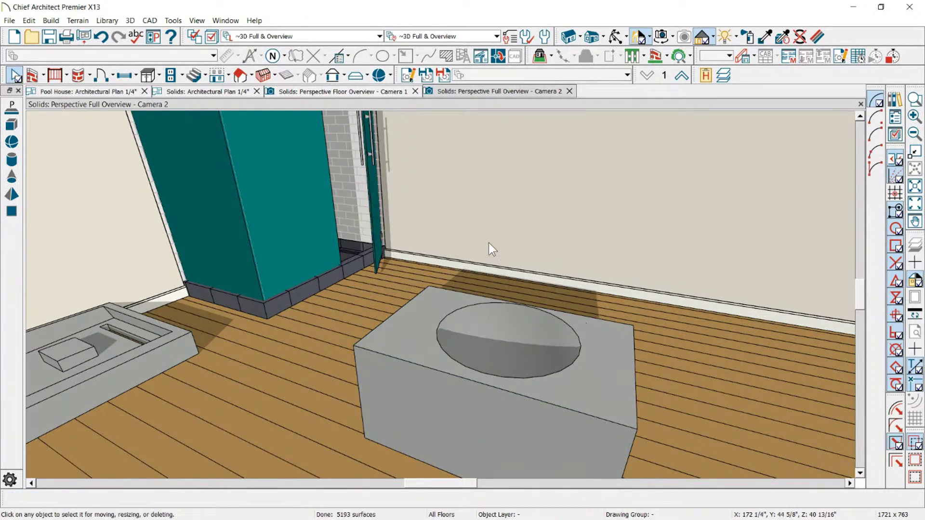
Step: Draw a low, flat pyramid on the open floor beside the hollowed box and delete it
scroll(406, 221, down, 2)
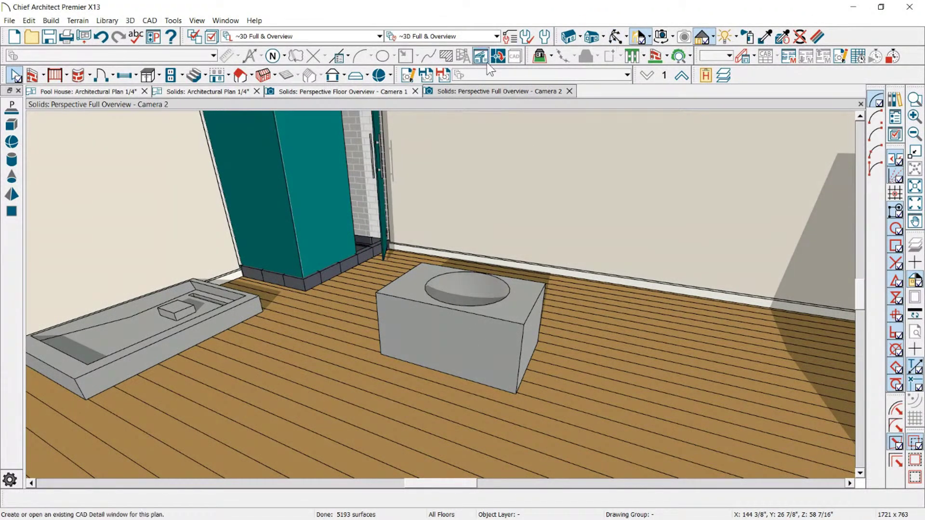
click(336, 75)
click(379, 76)
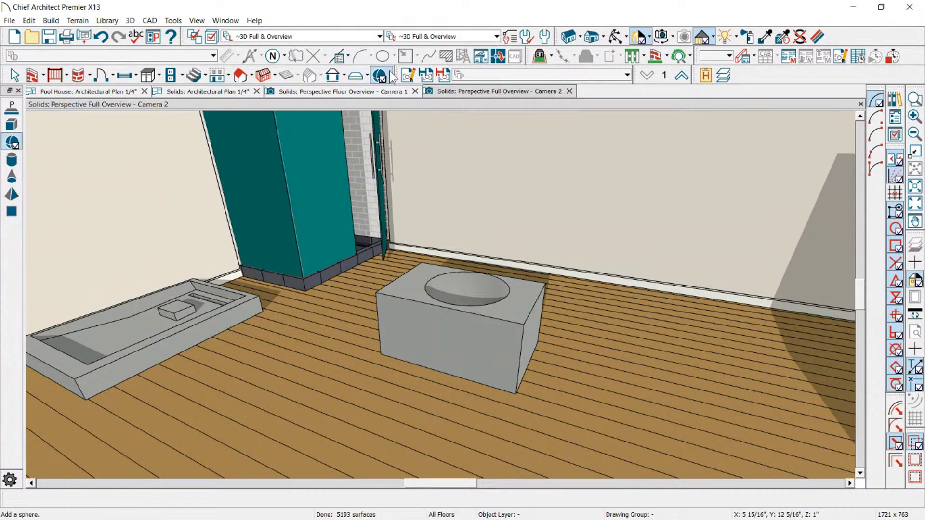
click(391, 76)
click(395, 162)
drag(638, 352, 689, 302)
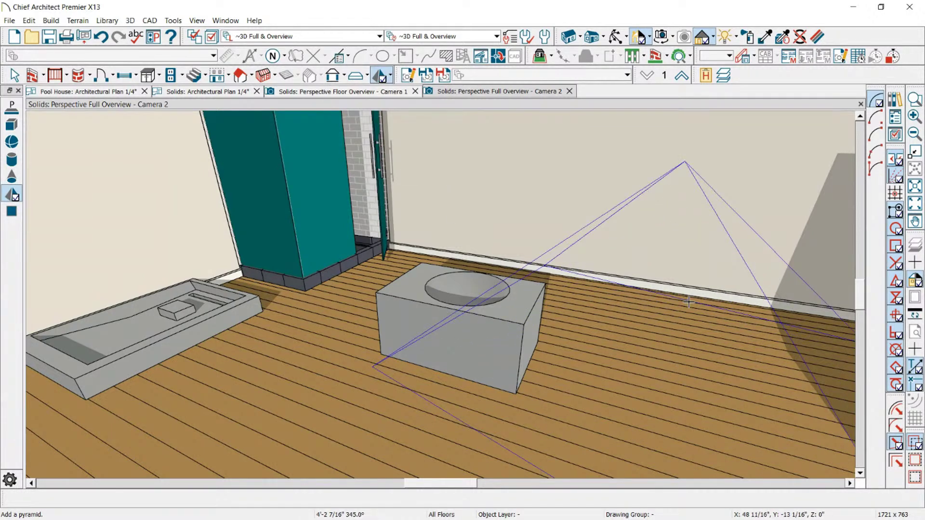
scroll(630, 357, down, 3)
mouse_move(689, 302)
mouse_down()
mouse_move(668, 318)
mouse_move(702, 299)
mouse_up()
scroll(631, 356, up, 2)
key(space)
click(645, 351)
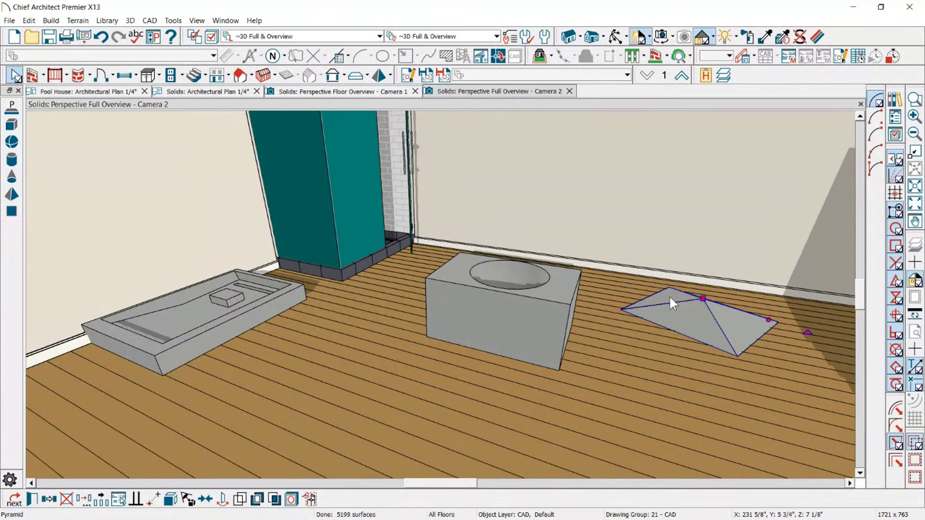
key(Delete)
Step: Draw a tall pyramid on the open wood floor beside the hollowed box
click(380, 75)
drag(667, 380, 703, 246)
scroll(693, 366, up, 2)
scroll(620, 201, up, 3)
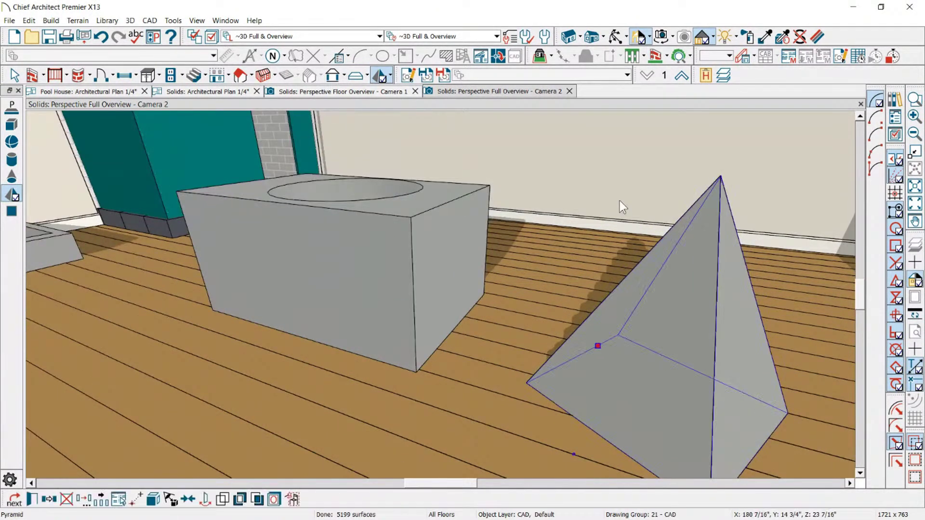
scroll(620, 201, down, 3)
right_click(666, 284)
key(Escape)
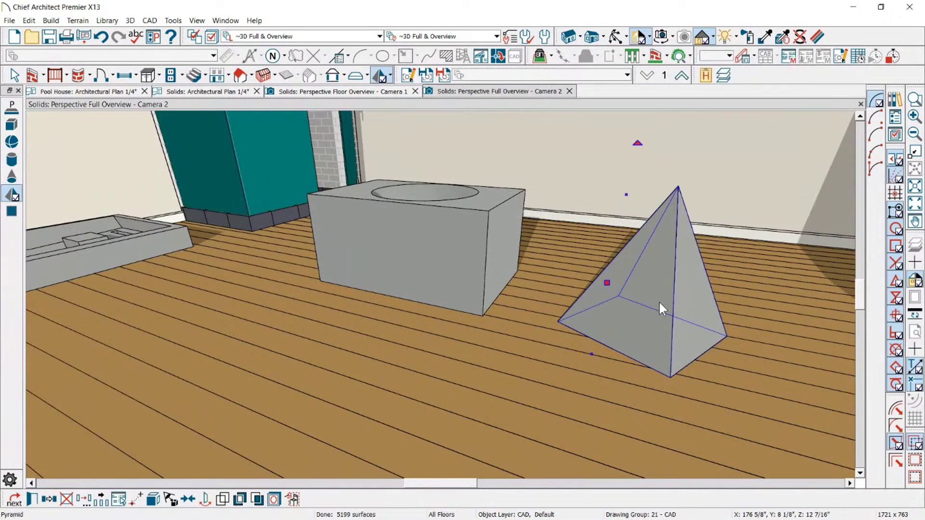
Step: Copy the pyramid in place and move the copy down with a Z Delta of -1"
click(53, 498)
click(31, 501)
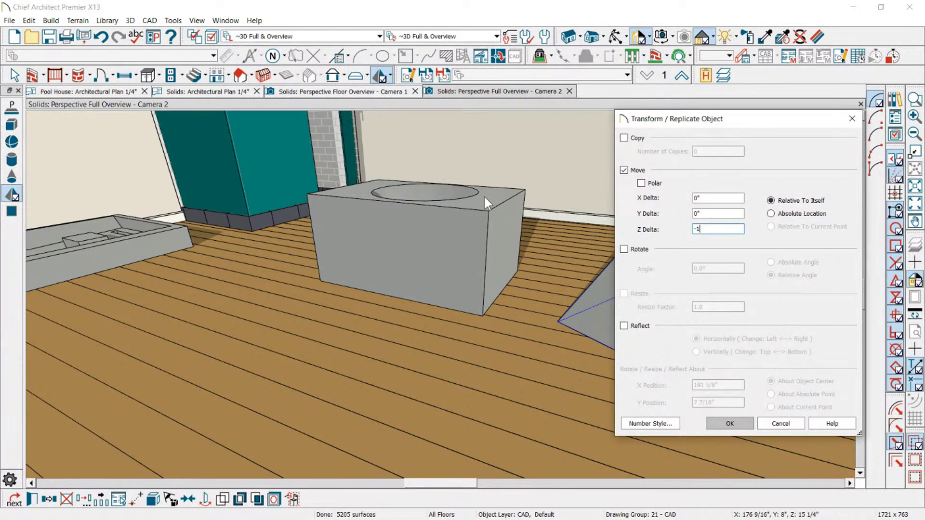
text(-1)
key(Return)
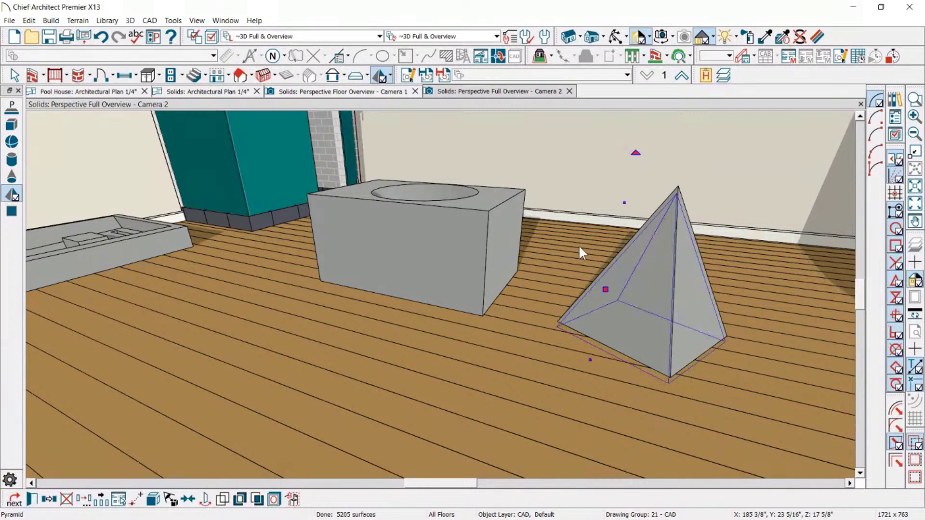
key(Escape)
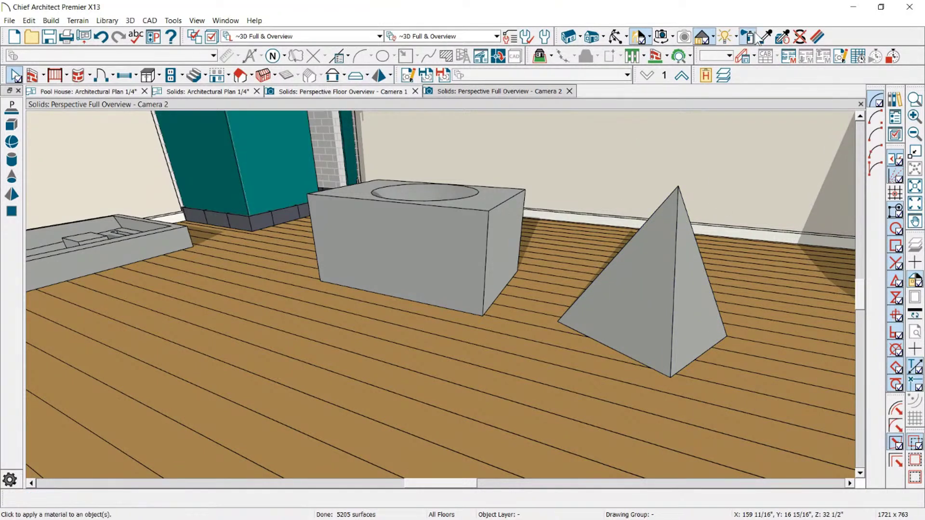
Step: Temporarily delete the wood floor's surface from the view to expose the base of the lowered pyramid
click(801, 38)
click(731, 376)
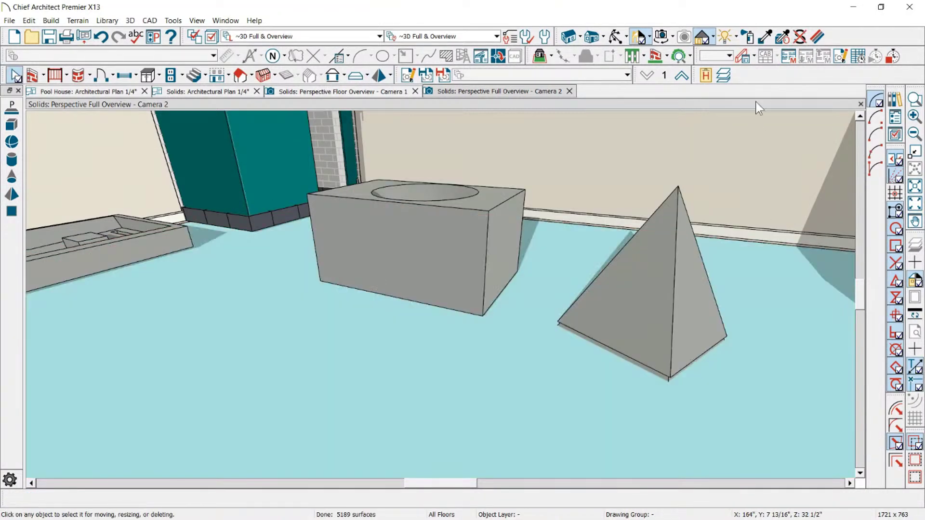
scroll(599, 404, up, 2)
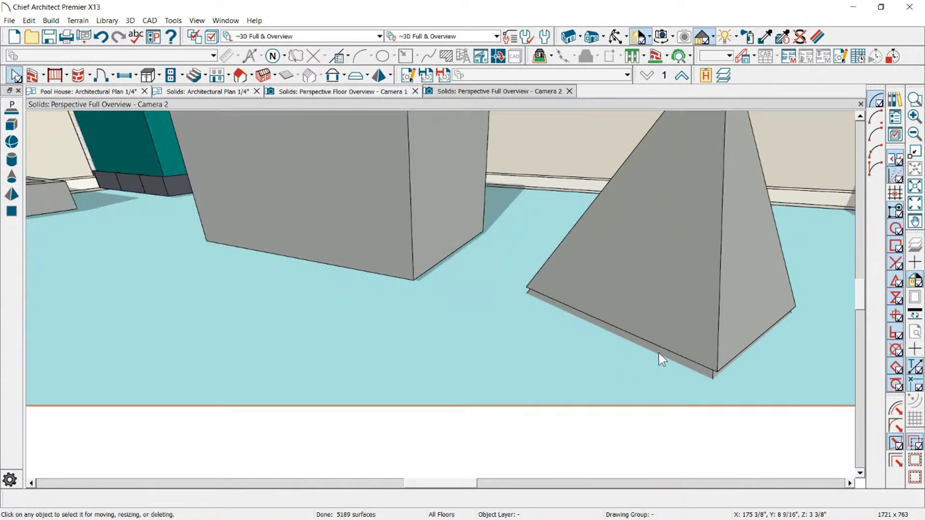
scroll(658, 358, down, 2)
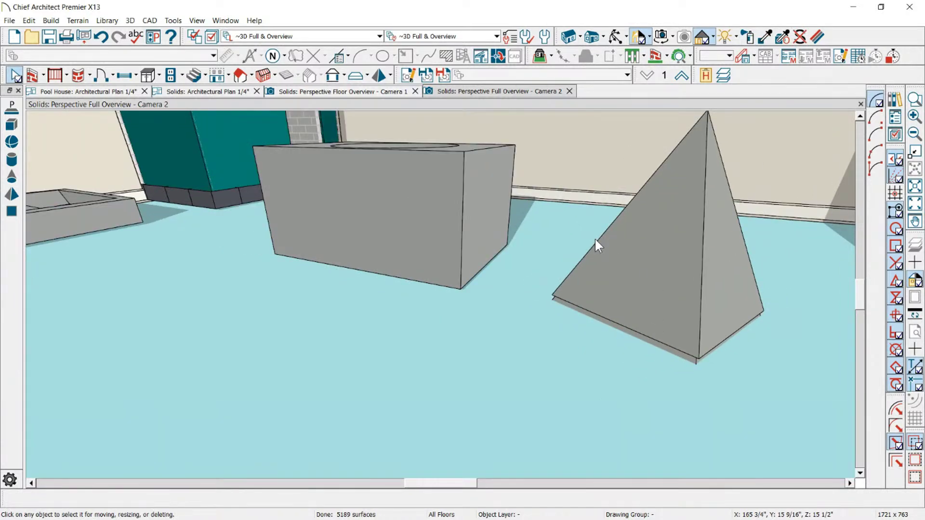
Step: Subtract the lowered pyramid copy from the original pyramid to hollow it into a thin shell
click(651, 208)
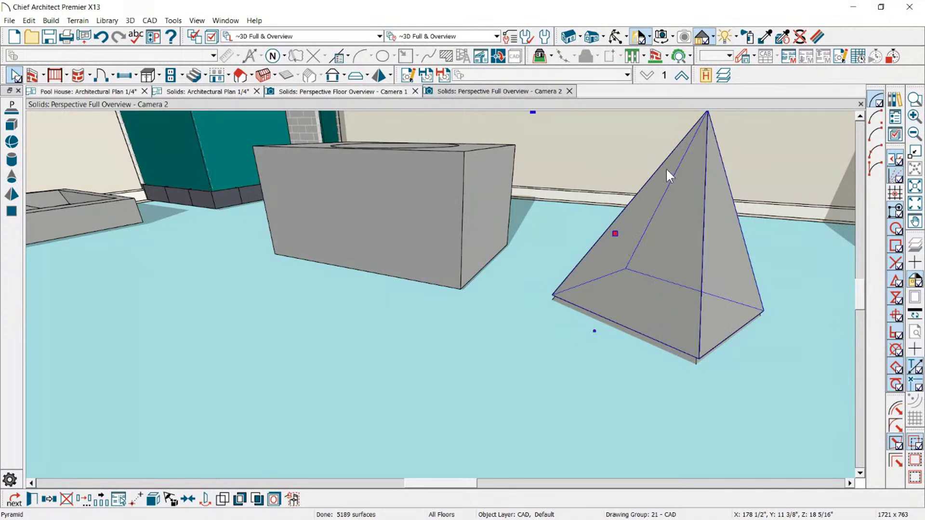
click(257, 499)
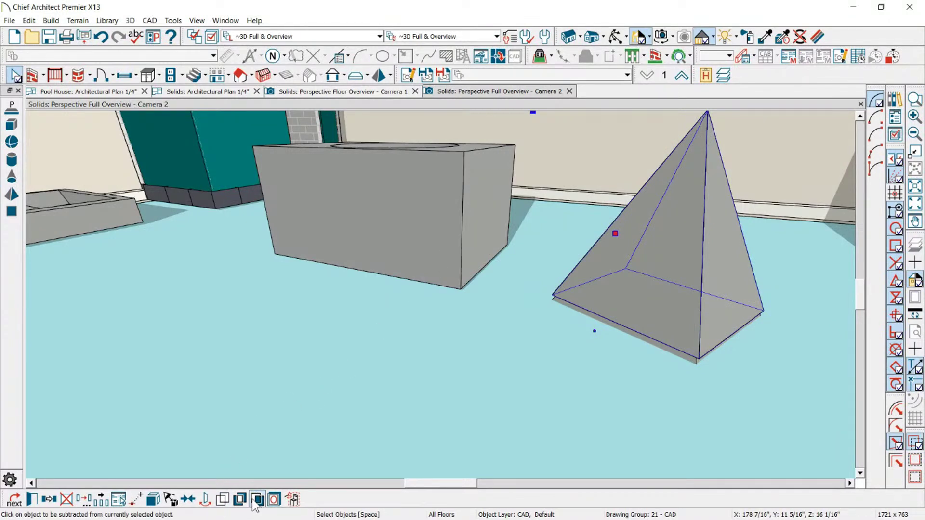
click(653, 342)
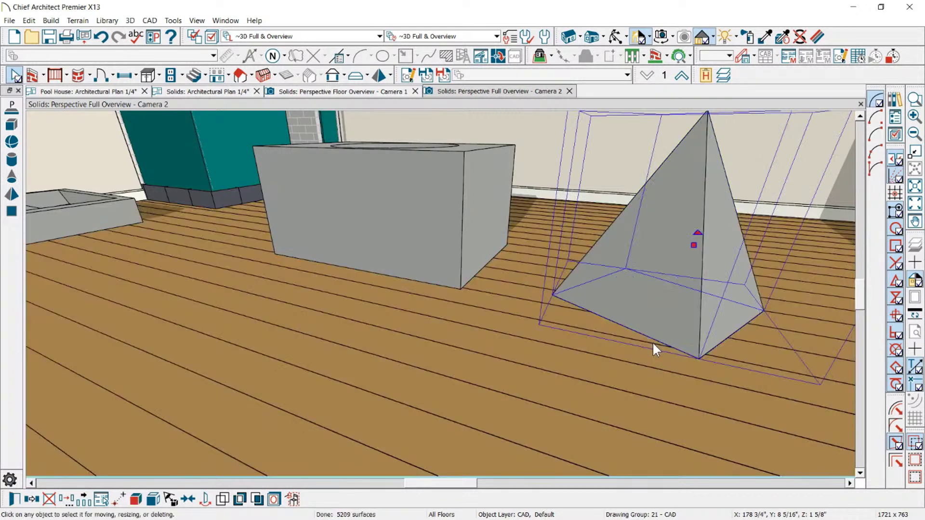
Step: Raise the hollow pyramid off the floor so that it floats in front of the wall
click(647, 270)
scroll(647, 271, down, 4)
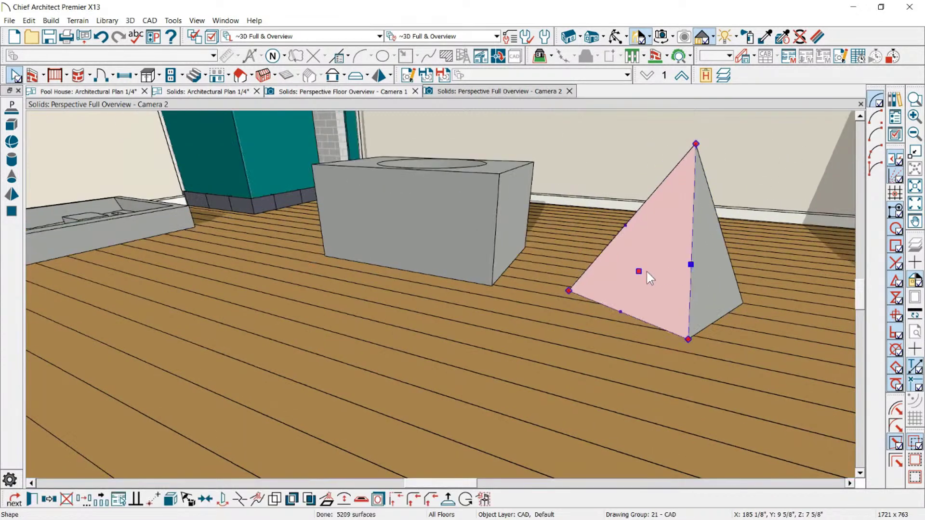
key(Tab)
drag(642, 271, 662, 168)
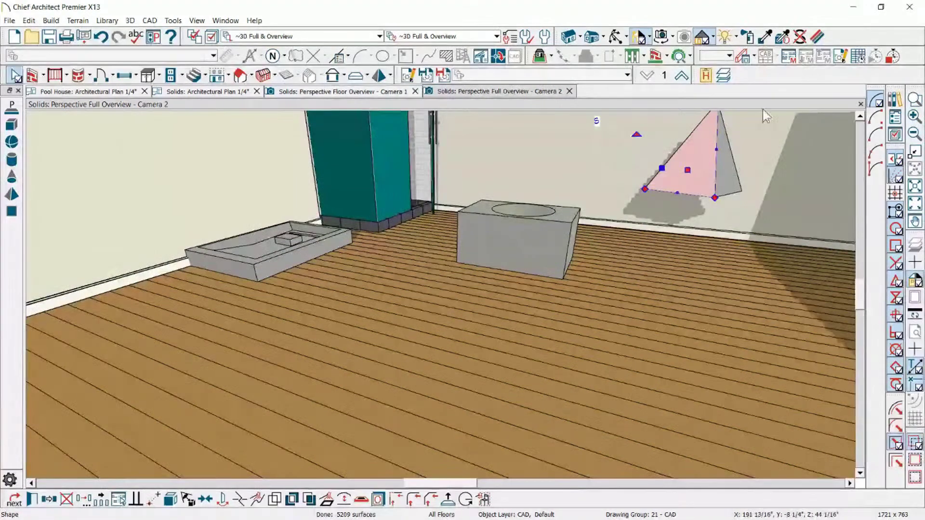
key(Escape)
click(792, 140)
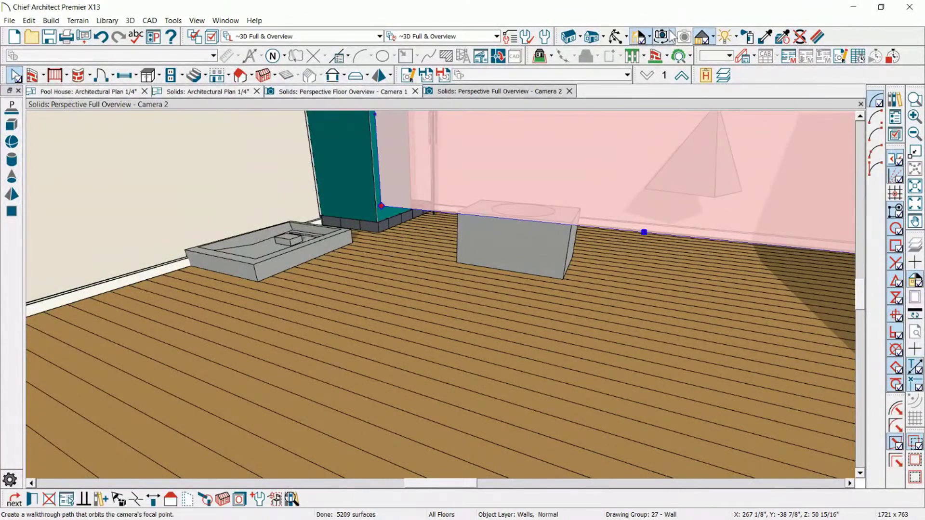
key(Escape)
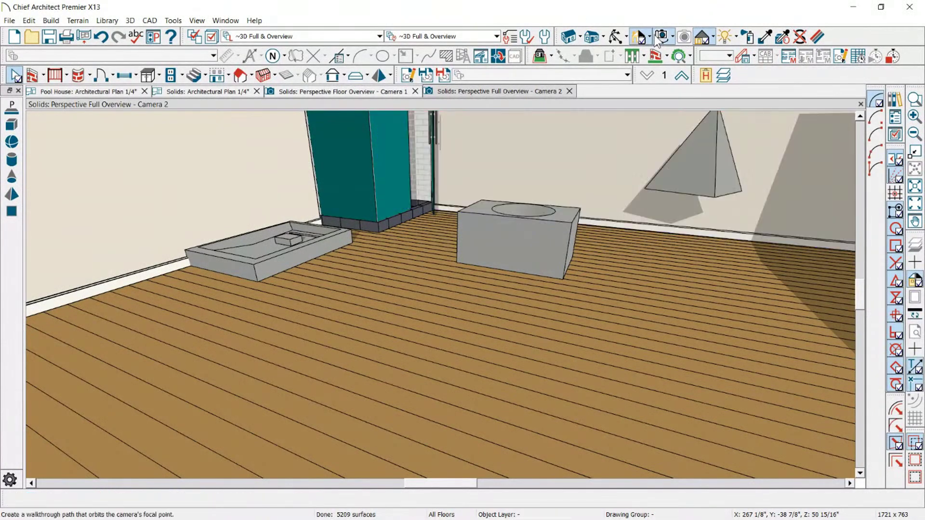
Step: Search the library for glass and apply the Glass Laminated material to the hollow pyramid
click(617, 36)
drag(751, 237, 613, 207)
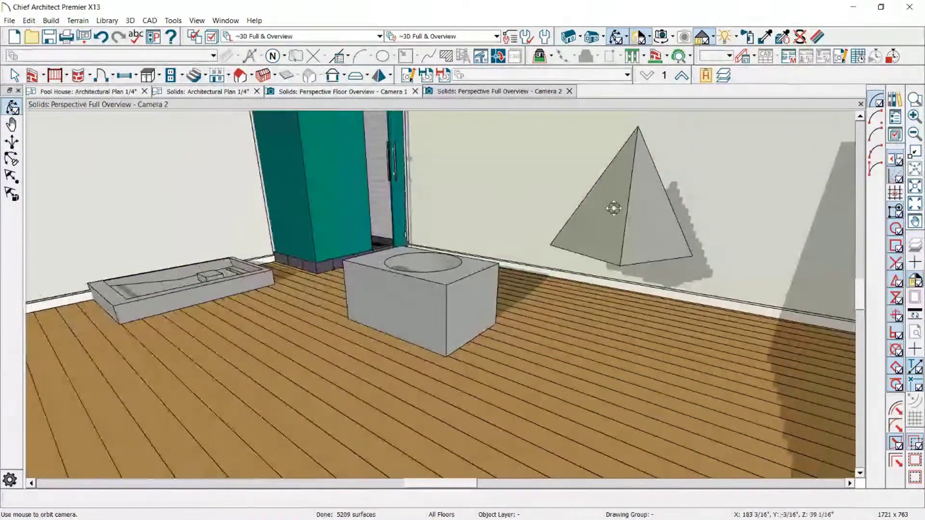
key(space)
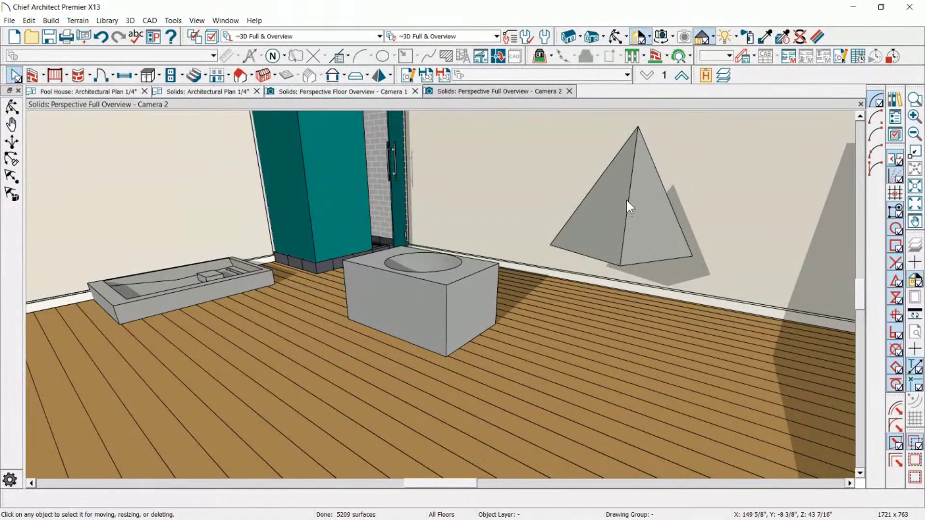
scroll(573, 229, down, 2)
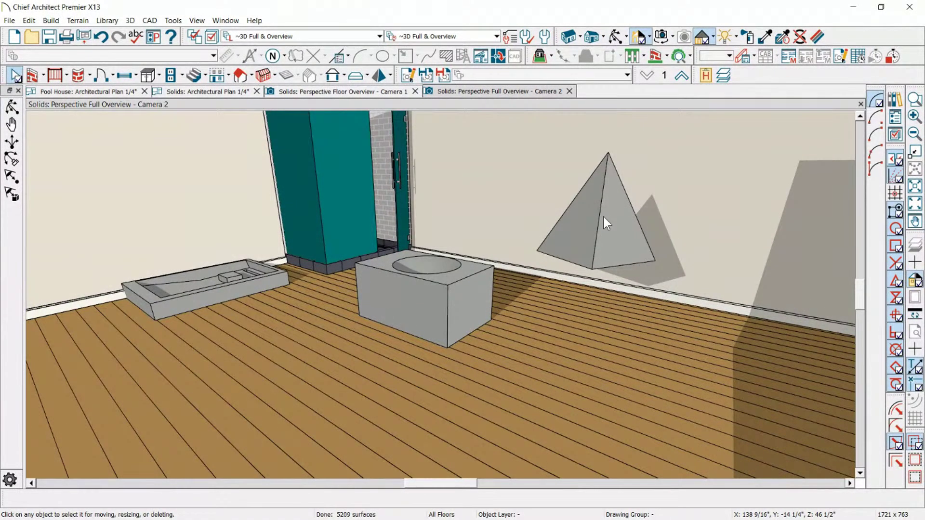
scroll(626, 151, up, 3)
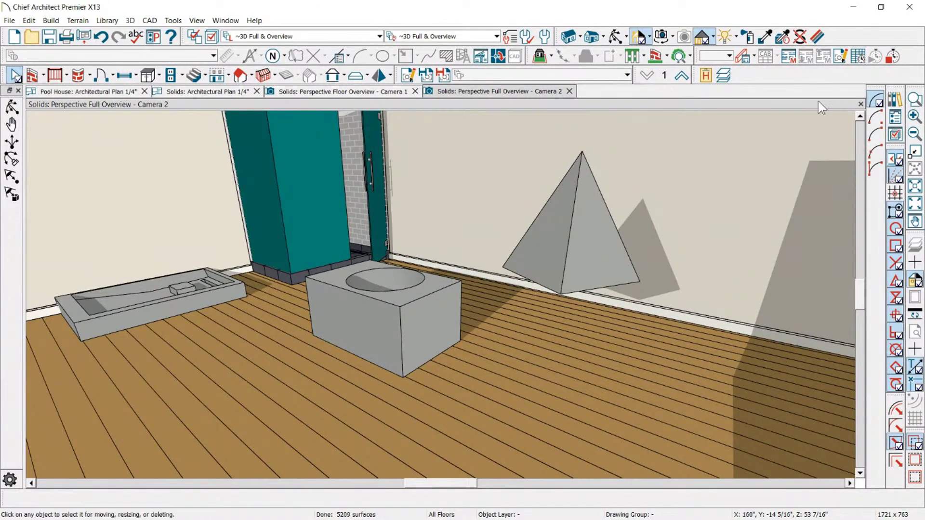
click(895, 100)
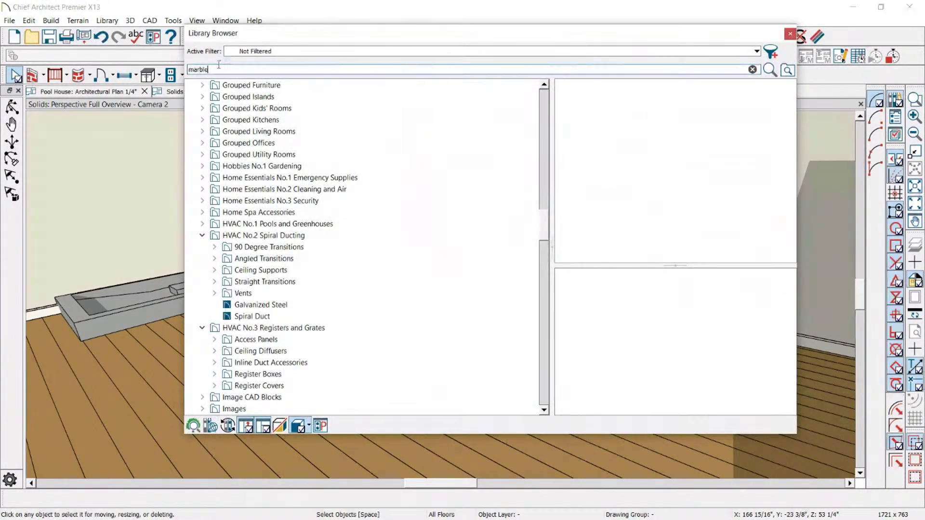
double_click(234, 72)
text(glasss)
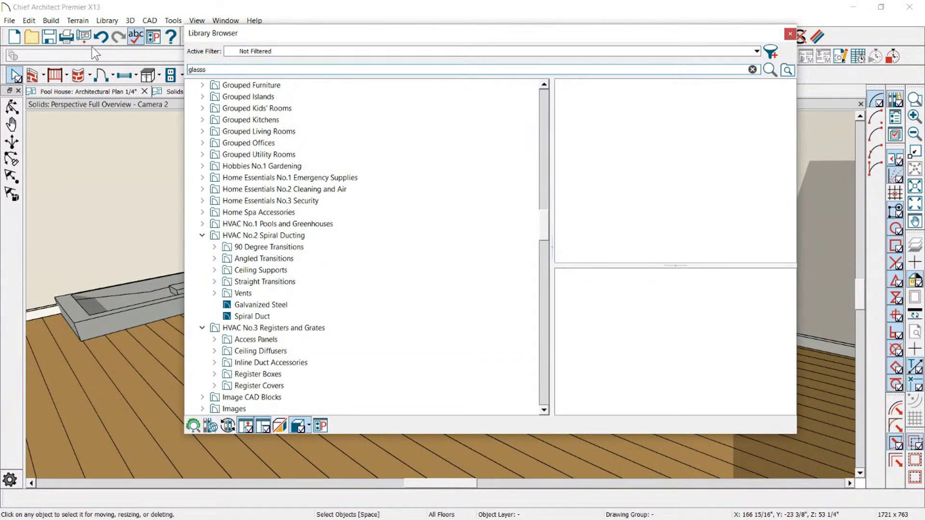
key(Return)
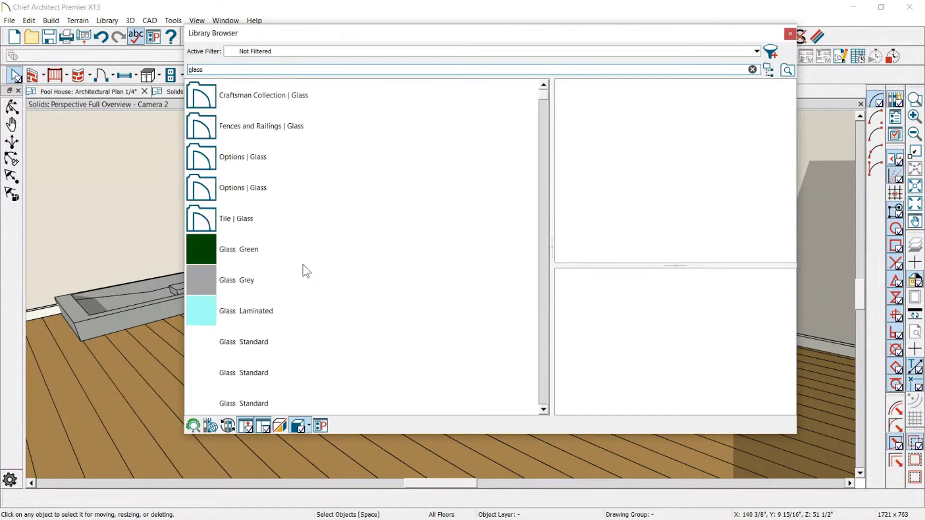
click(426, 309)
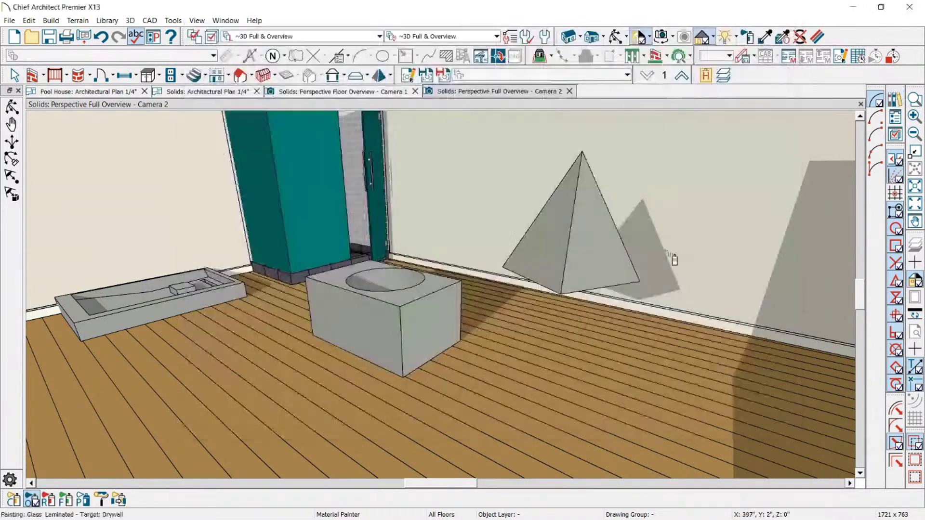
click(582, 264)
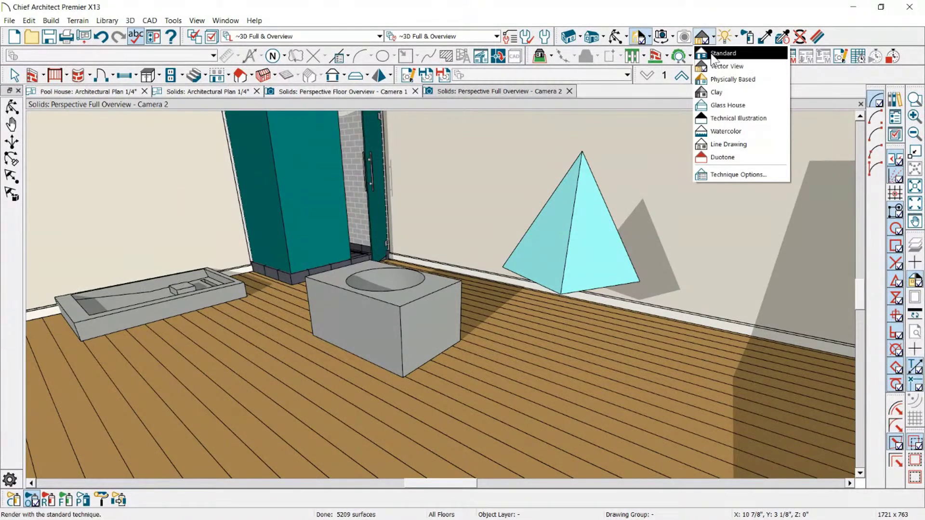
Step: Switch the rendering technique to Standard and view the glass pyramid from another side
click(714, 56)
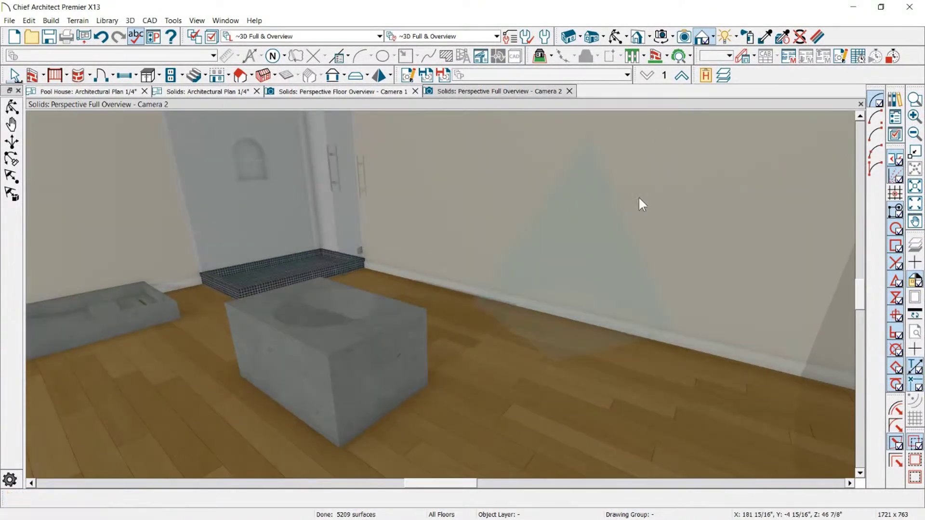
click(617, 37)
drag(669, 191, 407, 200)
key(space)
click(392, 203)
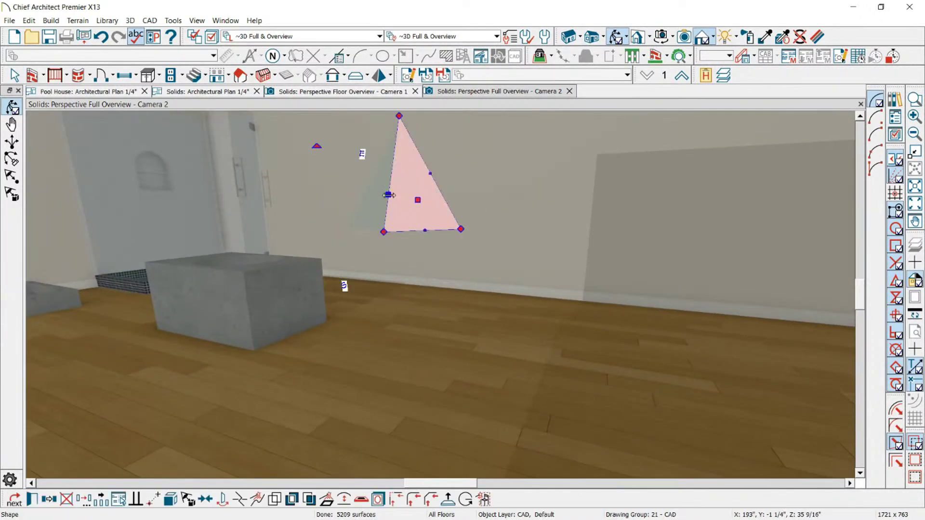
key(Escape)
scroll(391, 155, down, 3)
scroll(395, 117, up, 2)
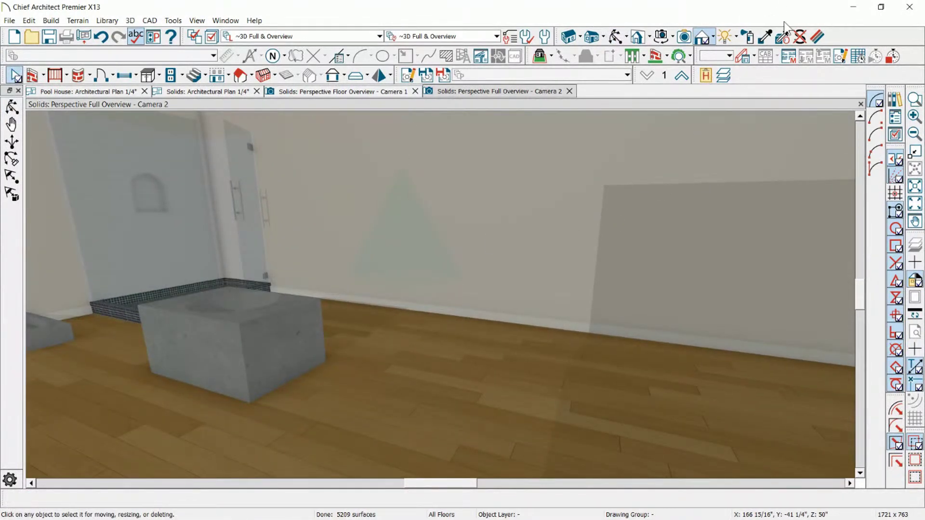
Step: Sample the glass material of the shower enclosure and apply it to the hollow pyramid
click(766, 37)
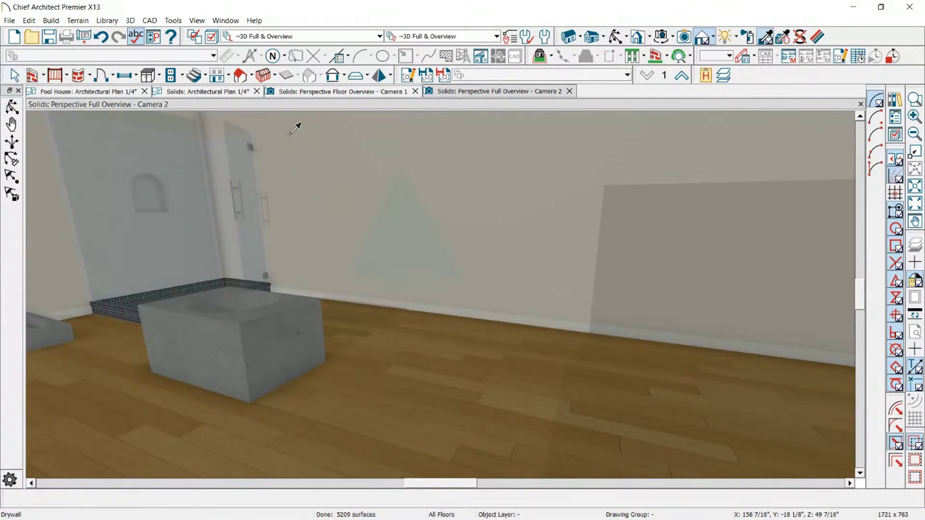
click(126, 147)
key(space)
scroll(308, 210, up, 3)
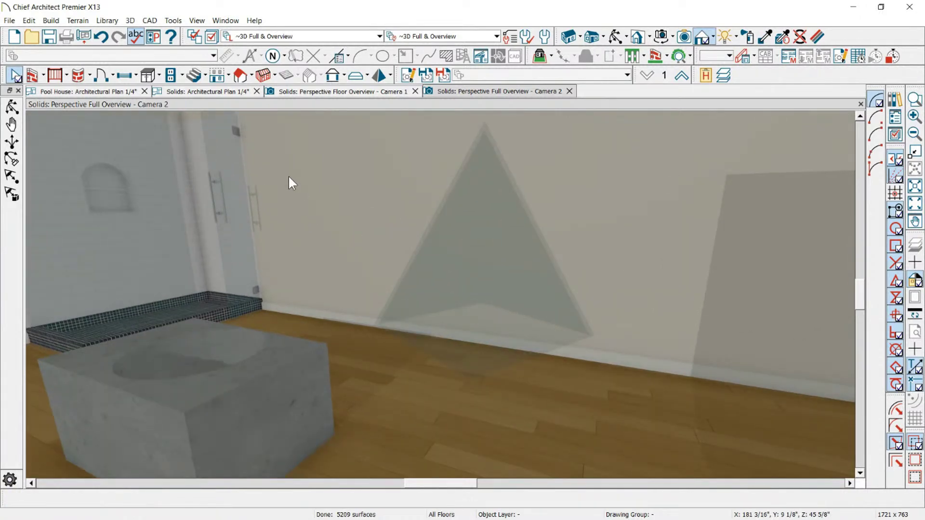
Step: Place two standard windows in the long wall that leads to the shower pan
click(626, 37)
click(633, 53)
drag(514, 229, 349, 313)
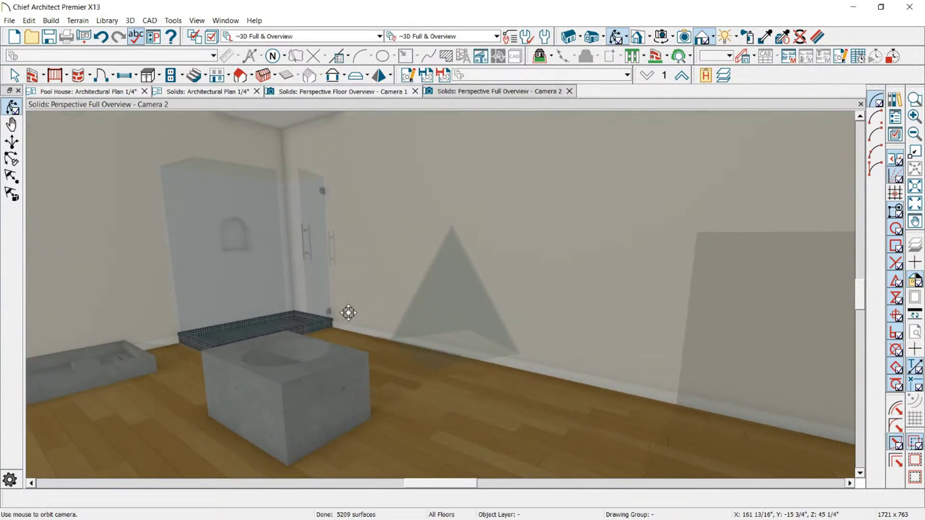
click(316, 388)
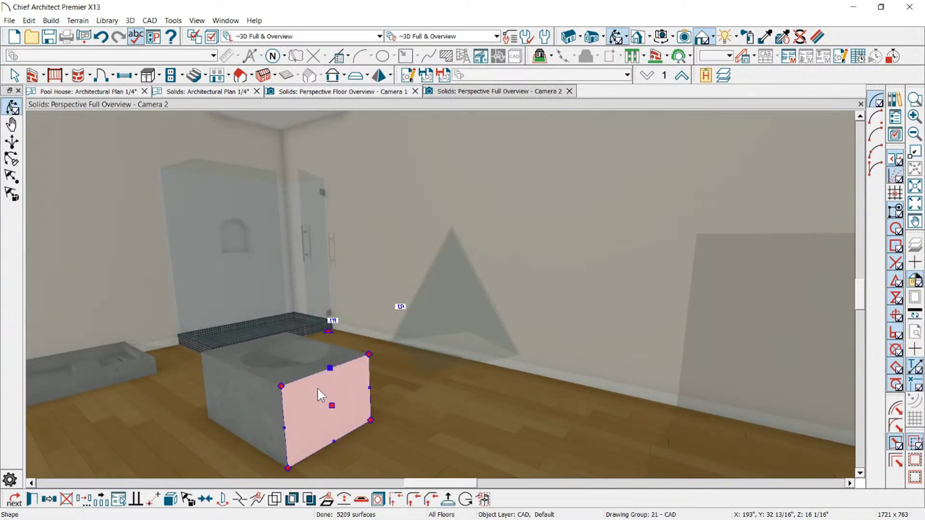
key(Escape)
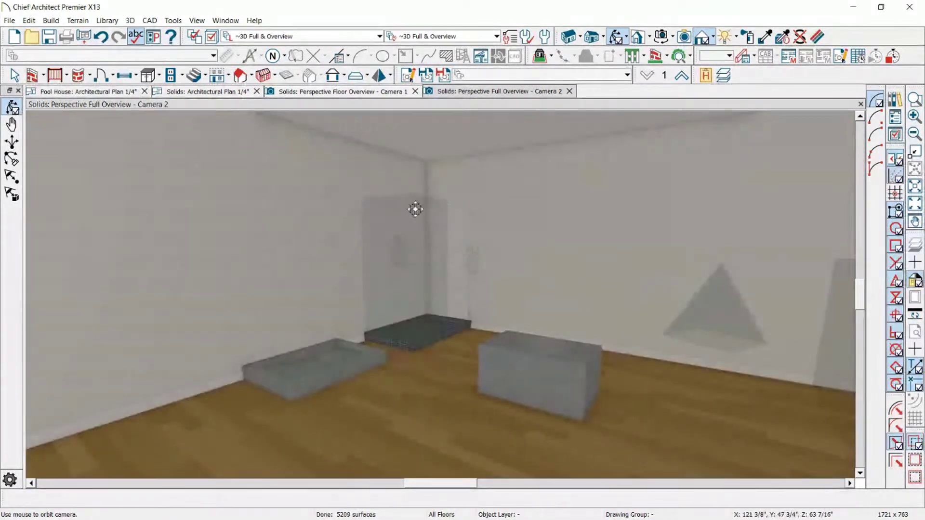
drag(145, 145, 337, 356)
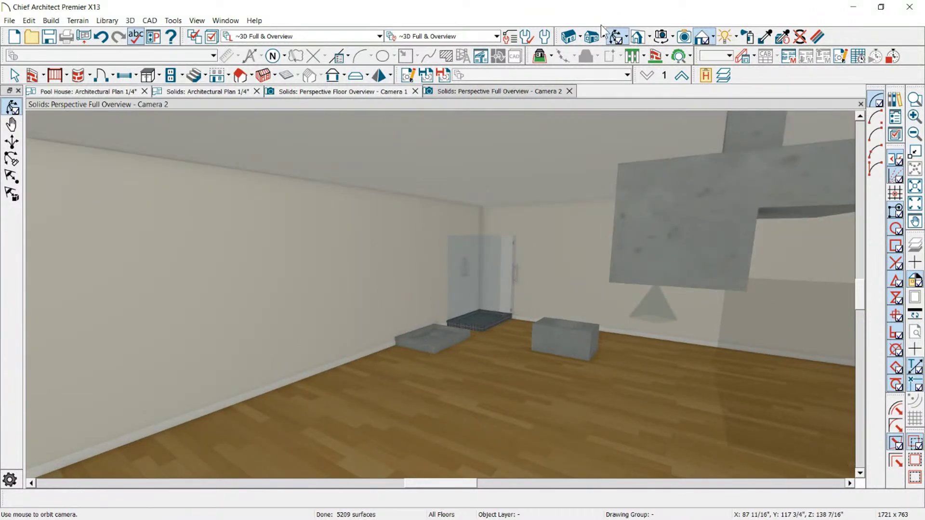
click(125, 75)
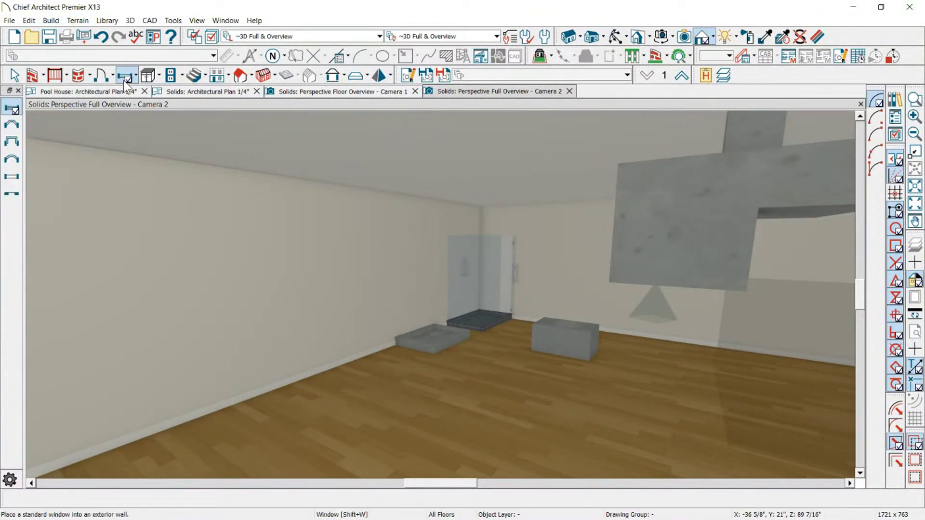
click(176, 305)
click(337, 280)
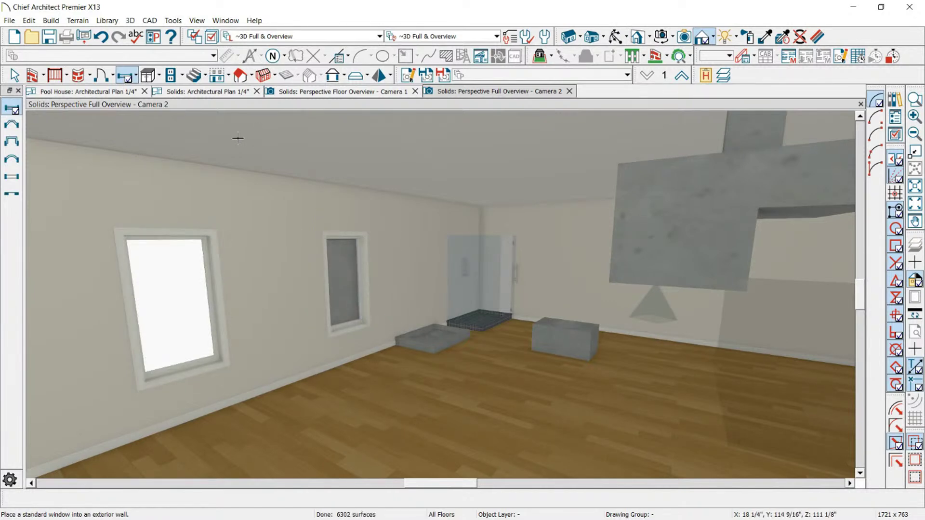
Step: Draw a wall material region across the lower part of the window wall, from below the existing tile patch to the shower corner
scroll(238, 139, down, 3)
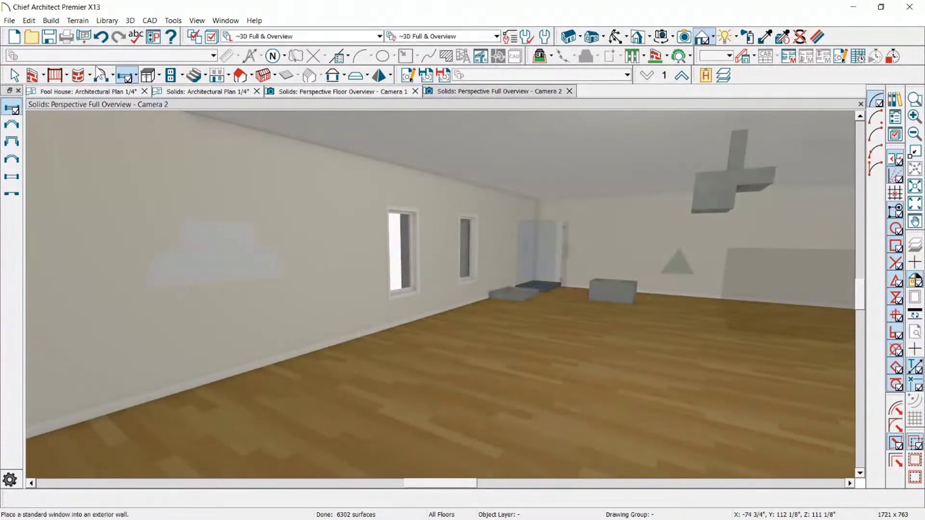
click(33, 75)
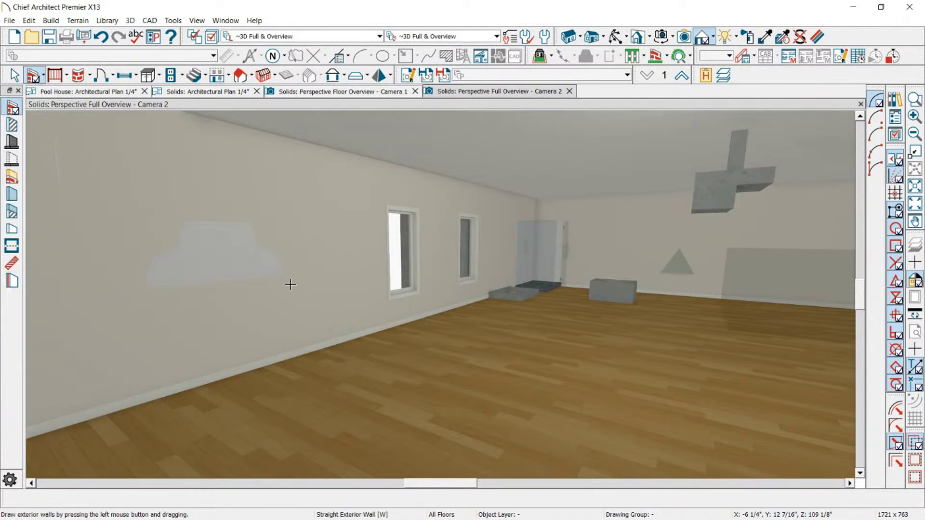
click(12, 281)
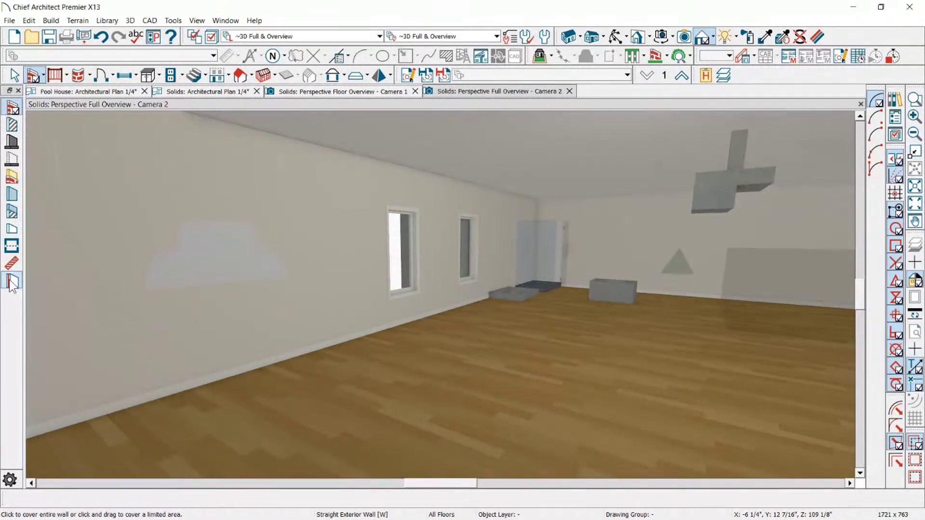
drag(199, 285, 523, 287)
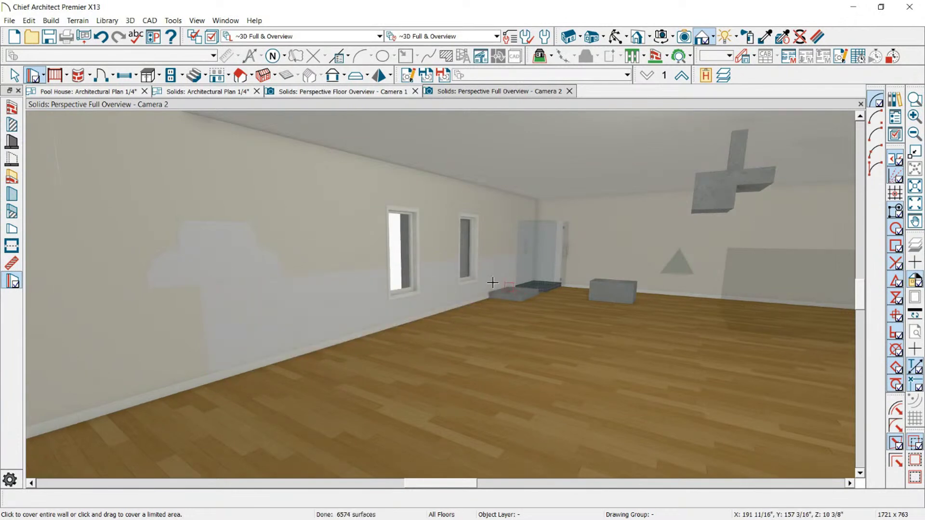
scroll(407, 293, up, 4)
scroll(416, 262, down, 2)
scroll(223, 248, down, 3)
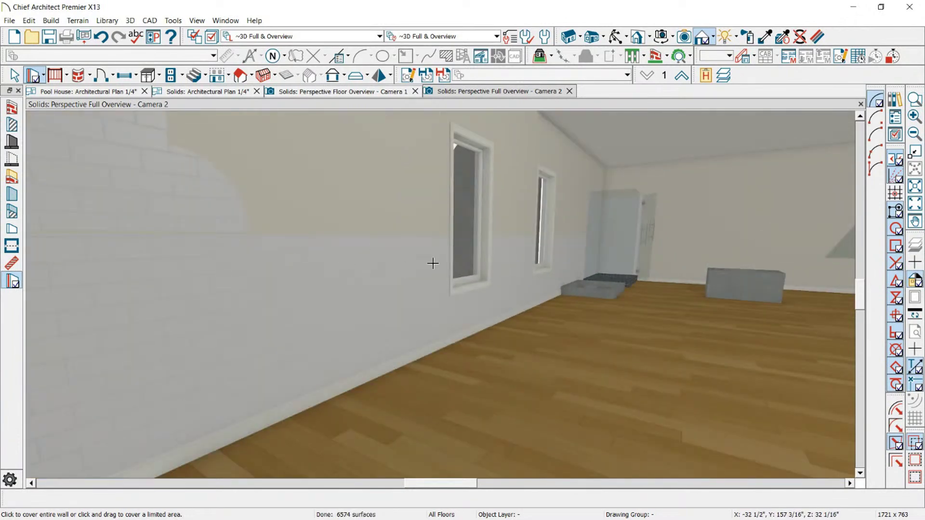
click(366, 251)
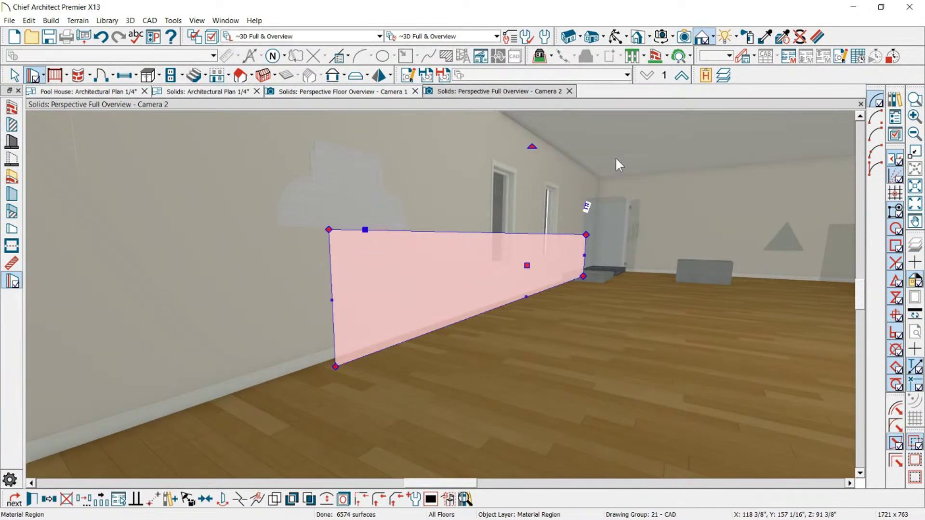
key(Escape)
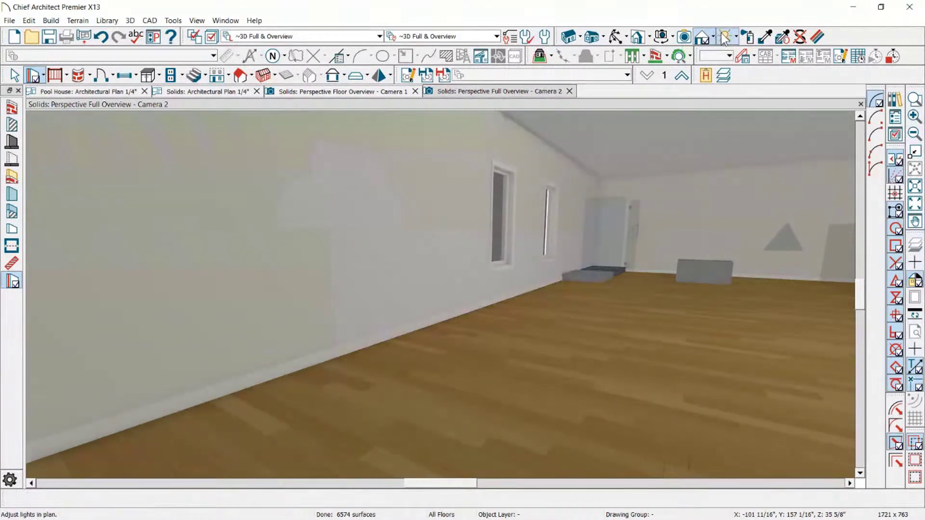
Step: Switch the rendering technique to Vector View and inspect the wall material region around the windows
click(713, 38)
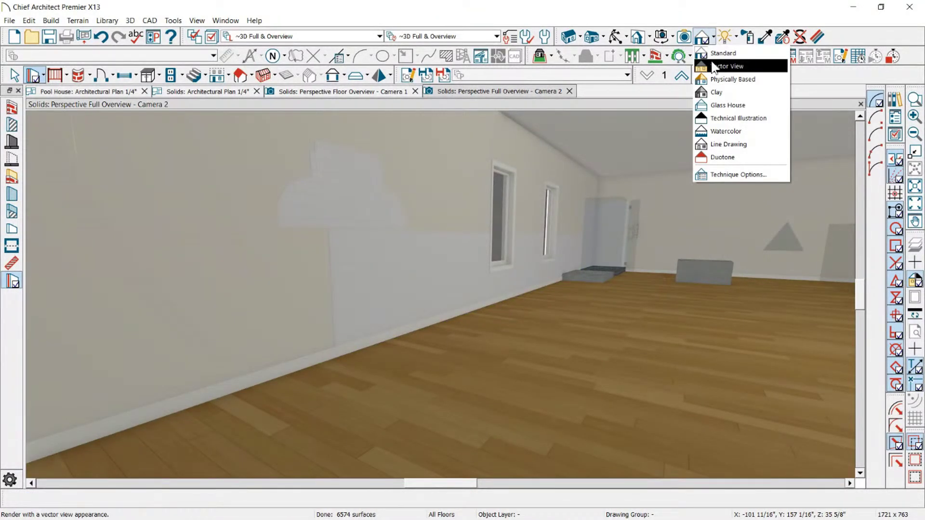
click(713, 66)
scroll(452, 260, up, 3)
click(257, 264)
scroll(525, 239, up, 3)
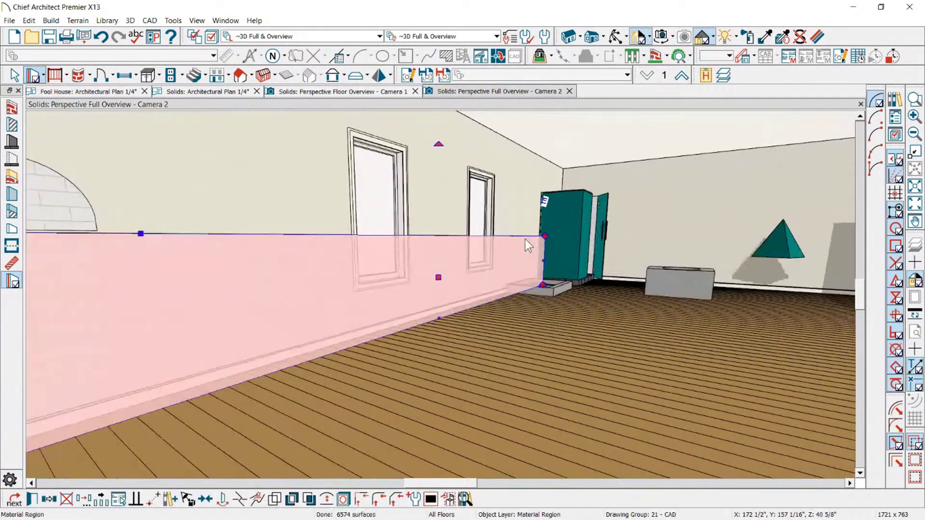
scroll(525, 239, down, 3)
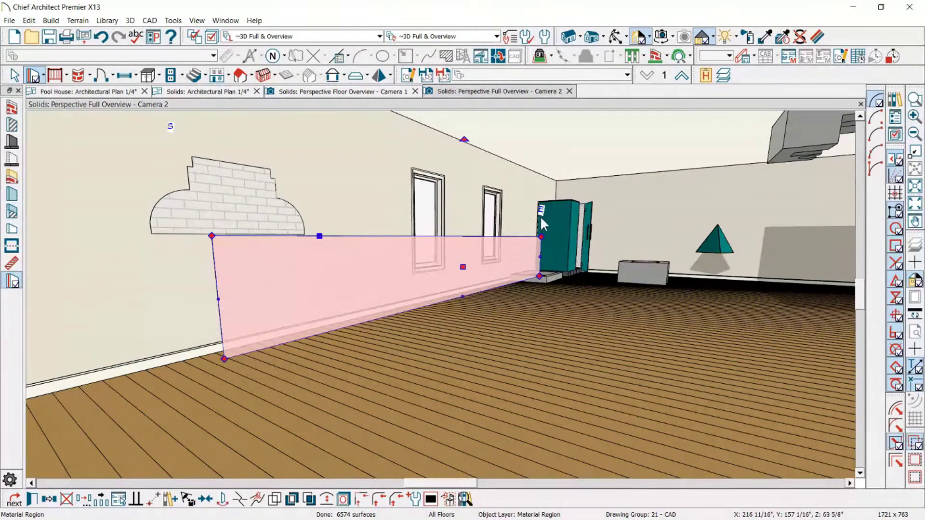
scroll(541, 217, down, 3)
scroll(292, 183, up, 2)
scroll(362, 183, down, 1)
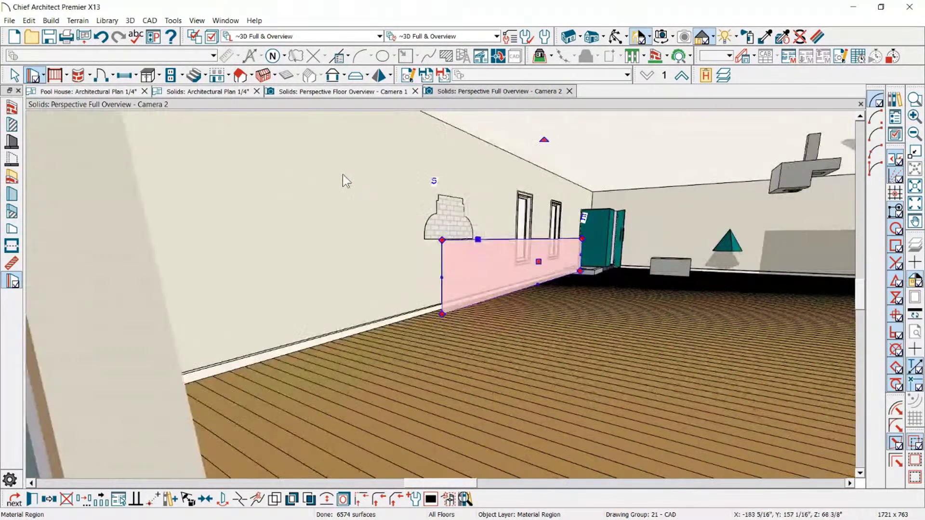
Step: Place three base cabinets along the window wall, joining the second to the first and leaving a gap before the third
click(148, 74)
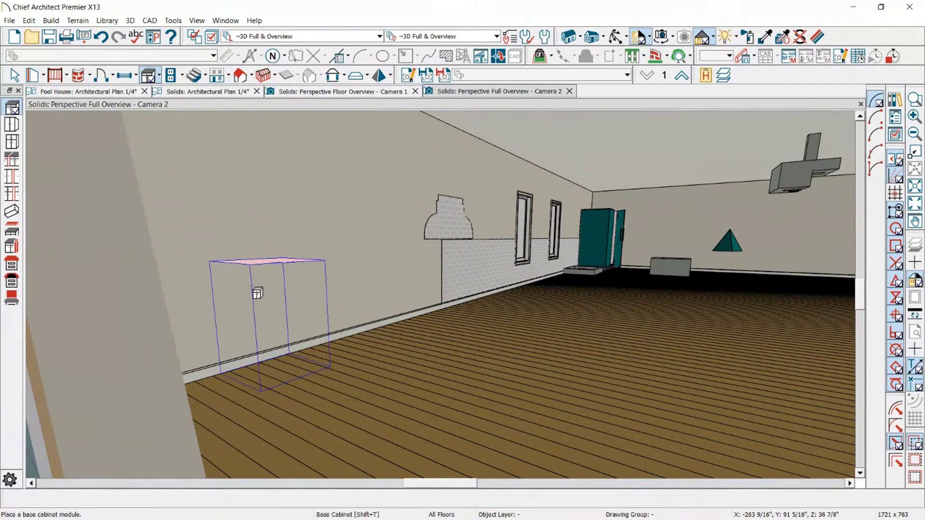
click(258, 293)
click(375, 298)
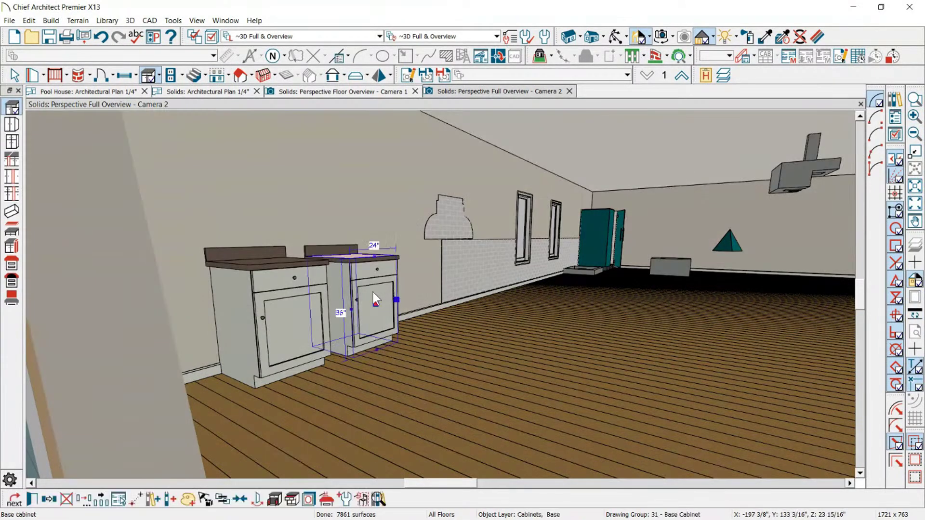
drag(376, 298, 338, 309)
click(424, 286)
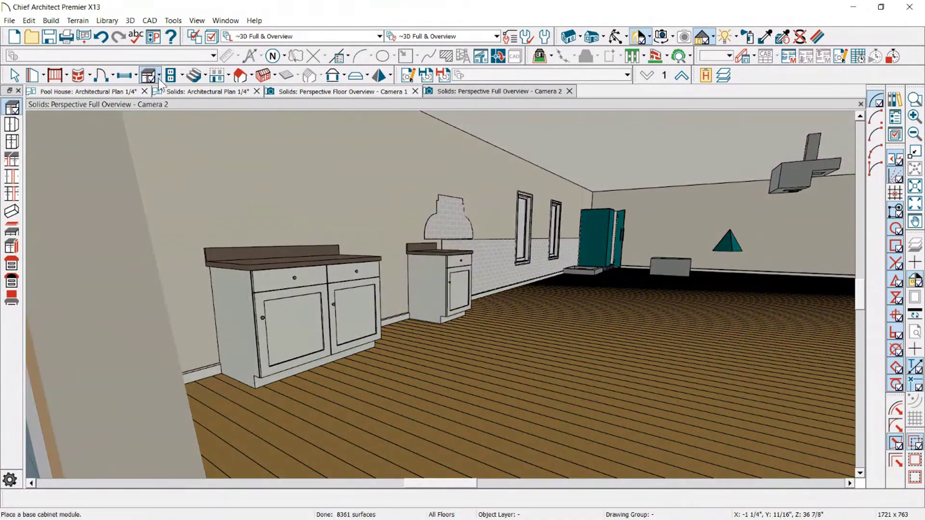
Step: Place a wall cabinet above the paired base cabinets and widen it to span both
click(160, 76)
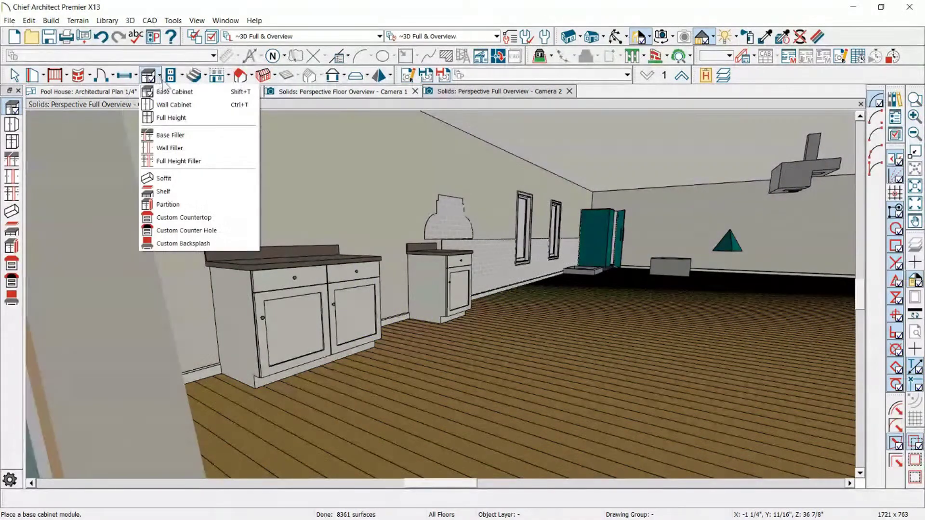
click(176, 104)
click(291, 196)
click(287, 189)
drag(291, 147, 334, 146)
key(Escape)
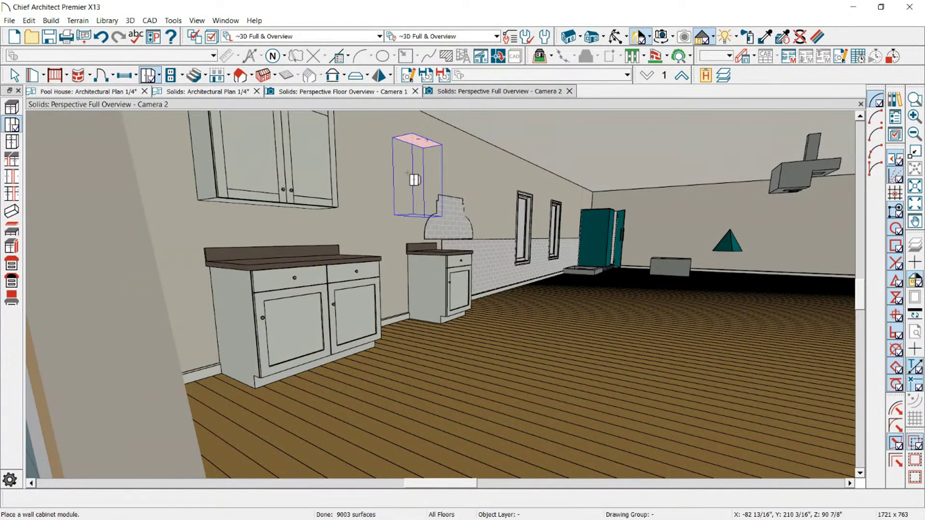
Step: Add a wall cabinet above the single base cabinet and another bridging the gap, about 43" wide and shortened to 20" high
click(413, 176)
click(381, 170)
drag(373, 167, 307, 170)
drag(385, 216, 385, 174)
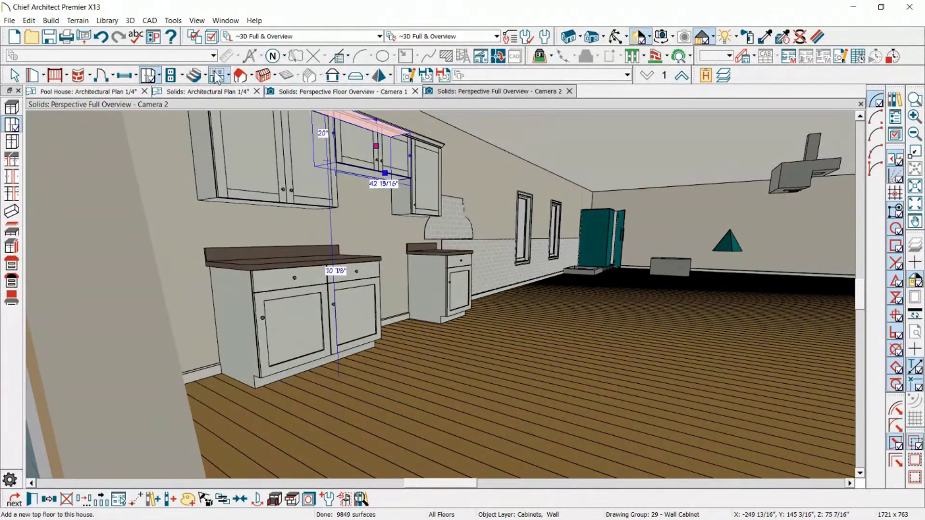
Step: Create a custom backsplash that fills the wall area between the base cabinets and the wall cabinets
click(159, 75)
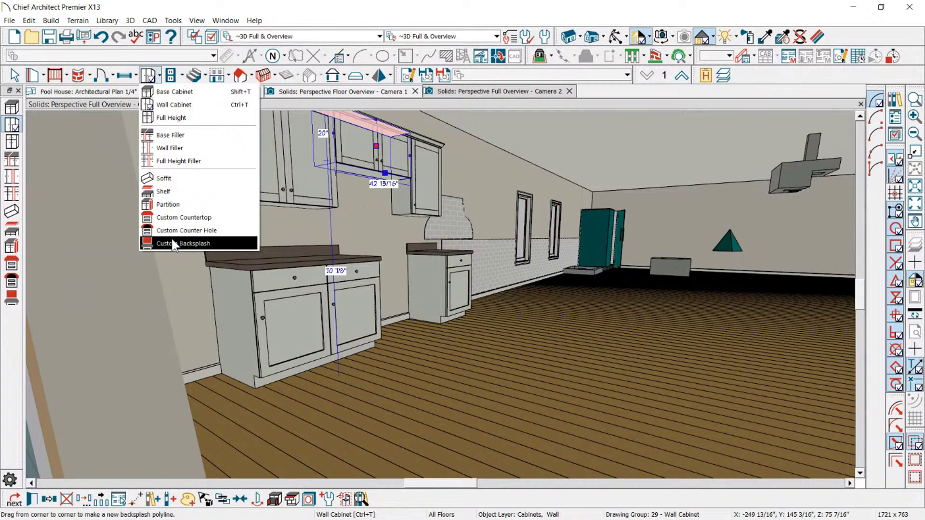
click(177, 244)
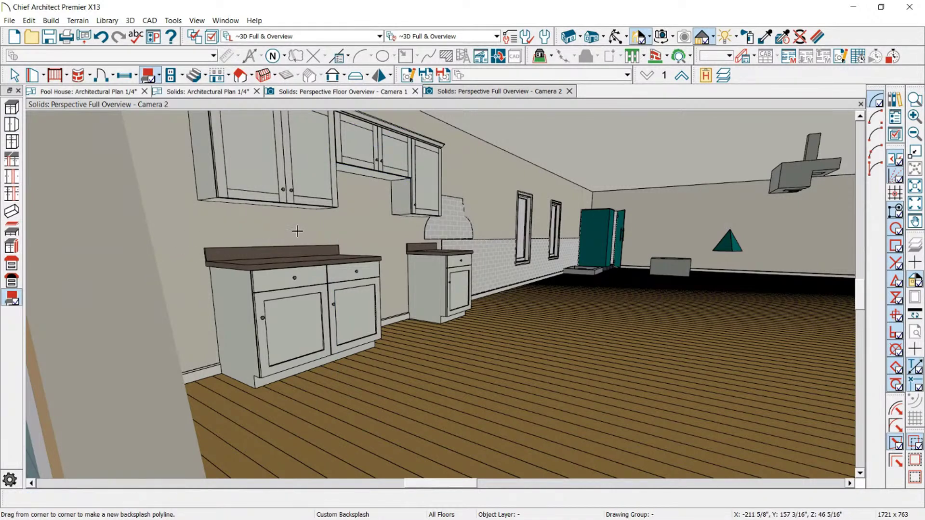
click(322, 229)
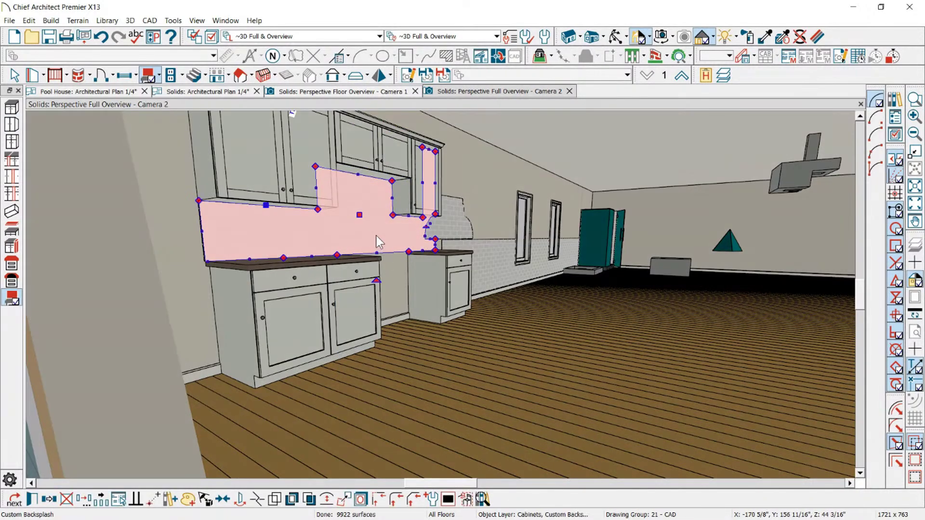
right_click(376, 235)
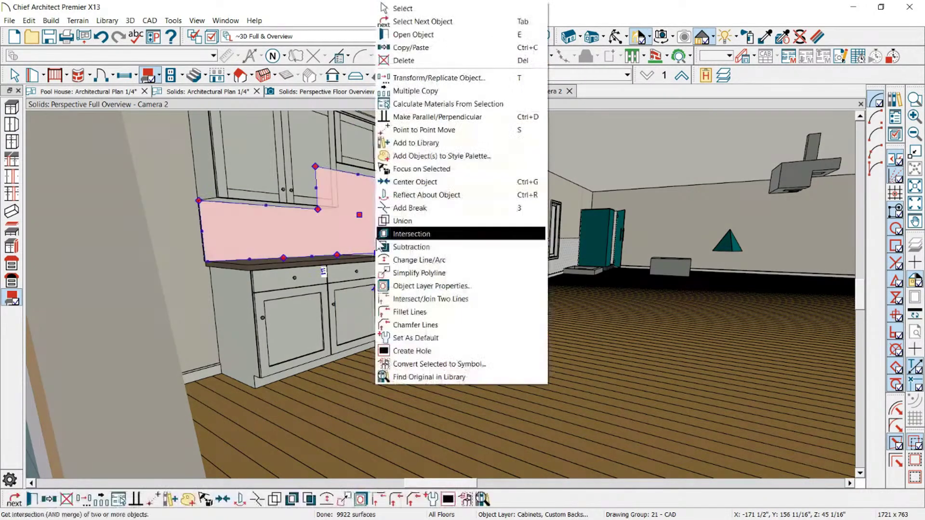
click(328, 218)
scroll(421, 205, up, 2)
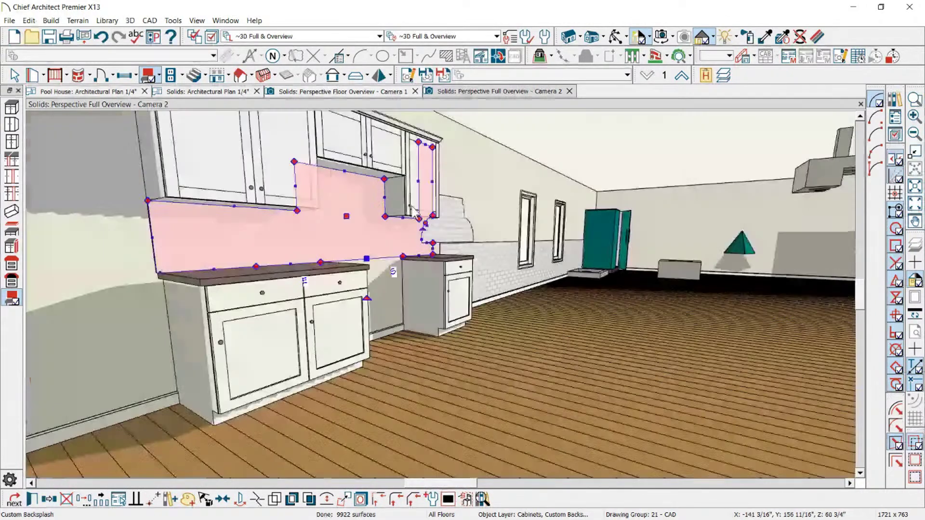
Step: Extend the backsplash's lower edge down toward the floor in the gap between the base cabinets
key(space)
click(377, 252)
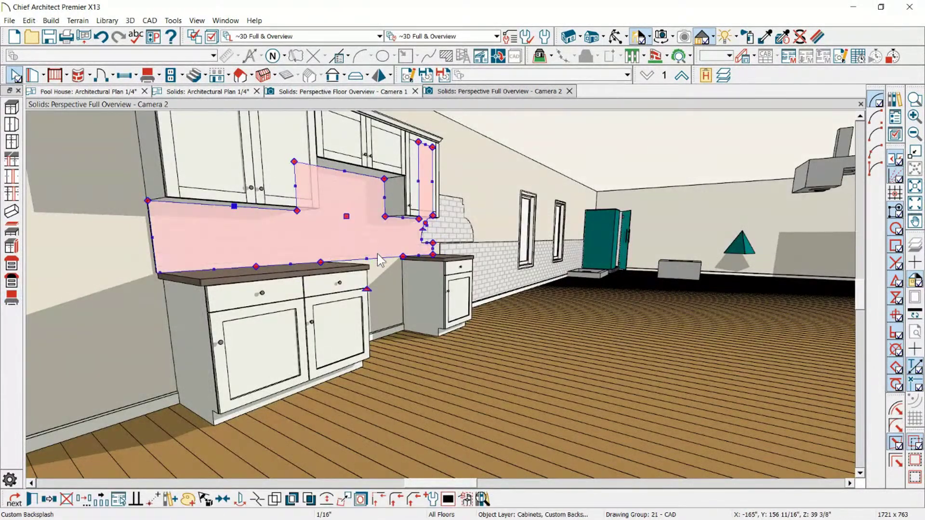
key(Escape)
click(380, 250)
drag(380, 264, 381, 327)
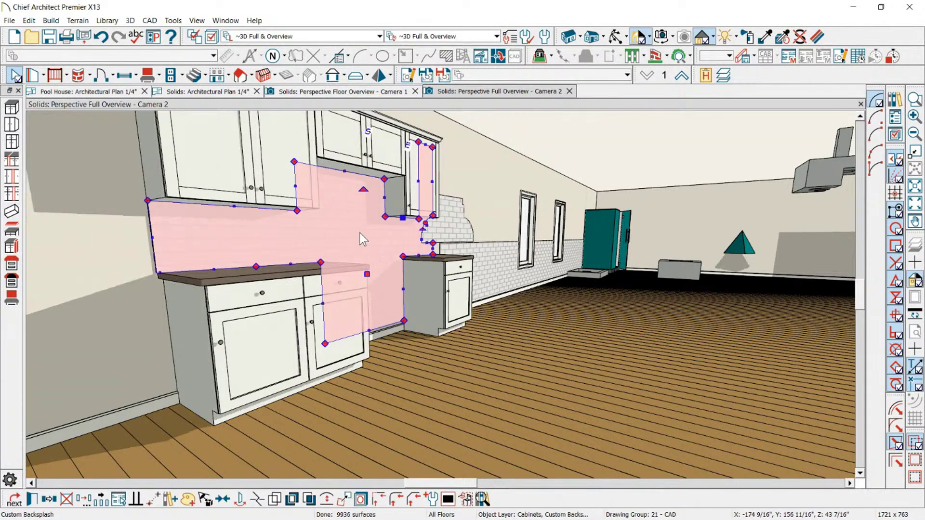
key(Escape)
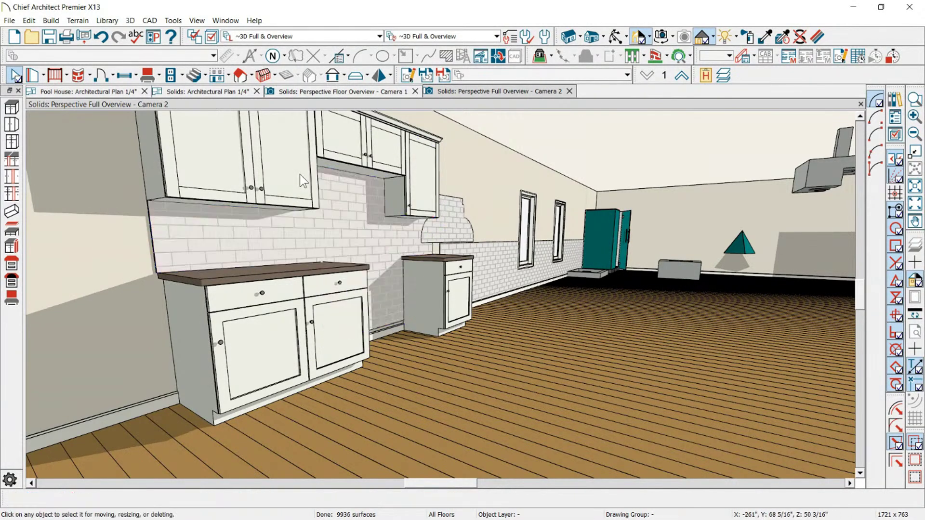
Step: Draw a small rectangular custom backsplash on the tiled area above the paired base cabinets
click(160, 77)
click(159, 246)
drag(268, 227, 343, 250)
click(309, 226)
Step: Review the small backsplash's material layers and enable Cut Finish Layers of Parent Object
key(ctrl+e)
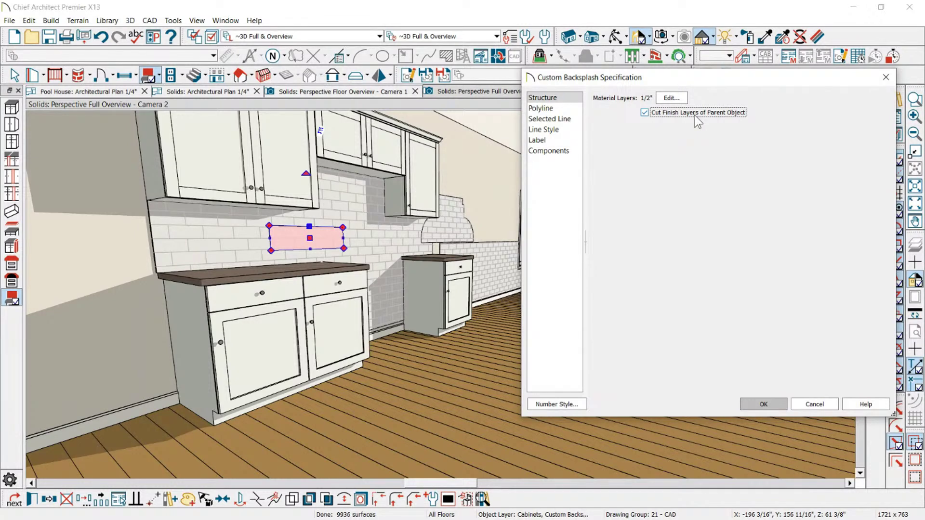
click(672, 99)
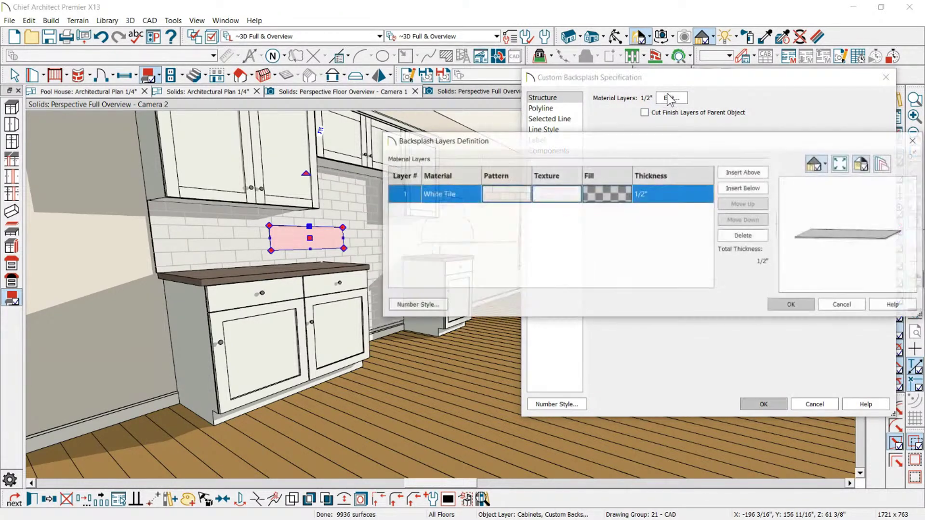
click(843, 305)
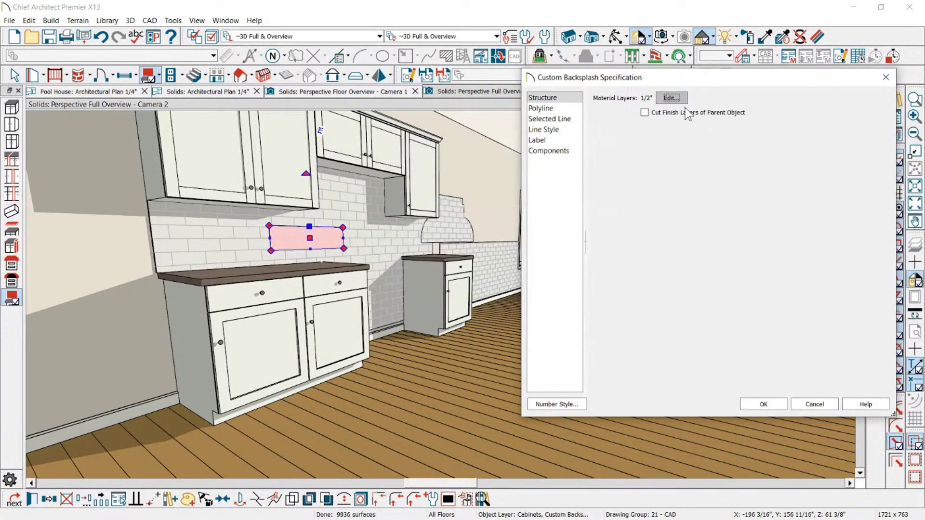
click(681, 114)
click(773, 404)
Step: Undo the small backsplash edits and extend the main backsplash's lower edge down toward the floor between the base cabinets
click(339, 216)
right_click(292, 240)
click(297, 247)
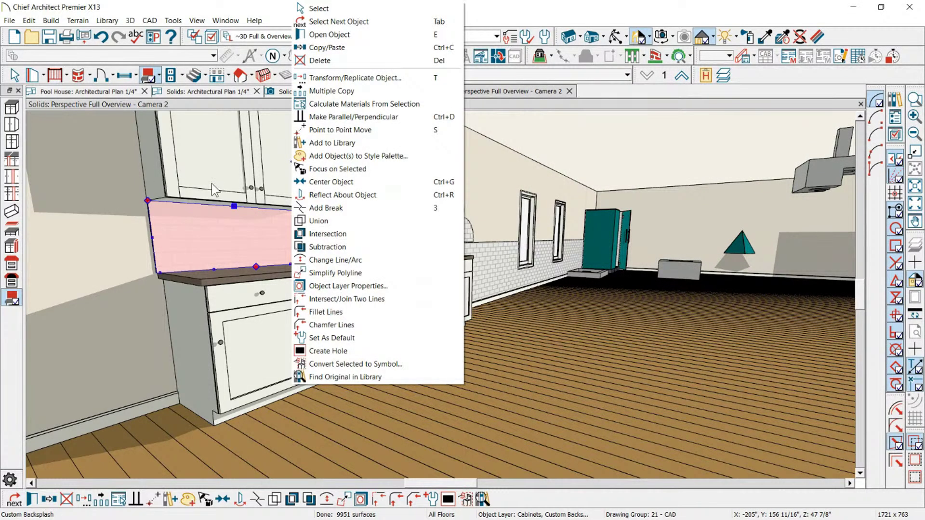
click(212, 183)
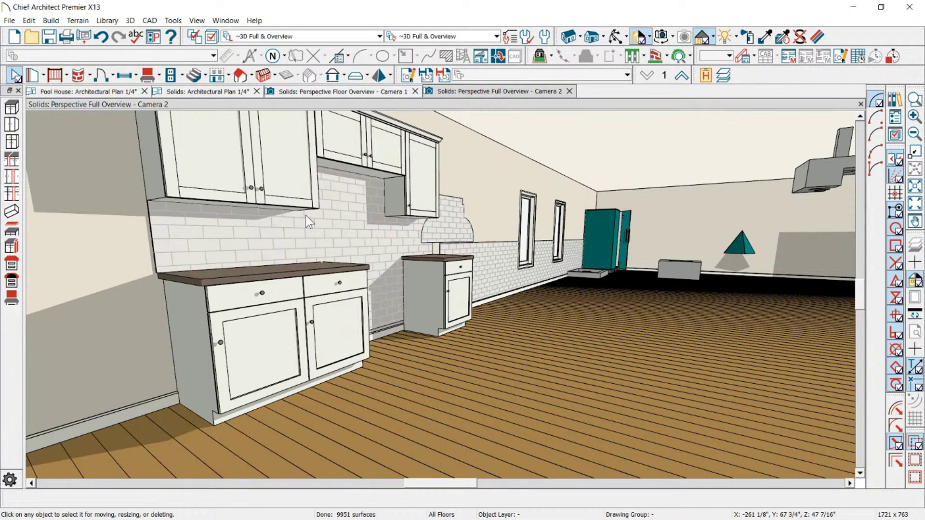
click(306, 215)
key(ctrl+z)
scroll(283, 213, down, 3)
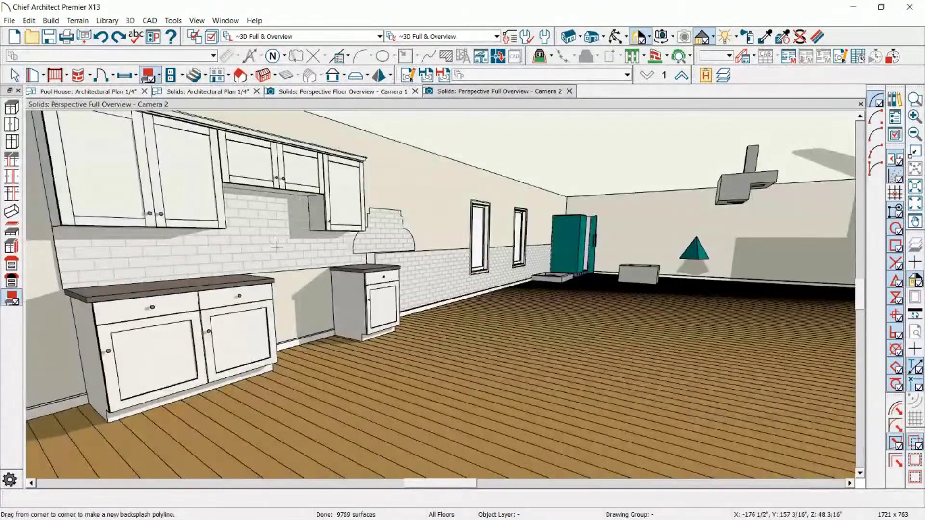
click(277, 246)
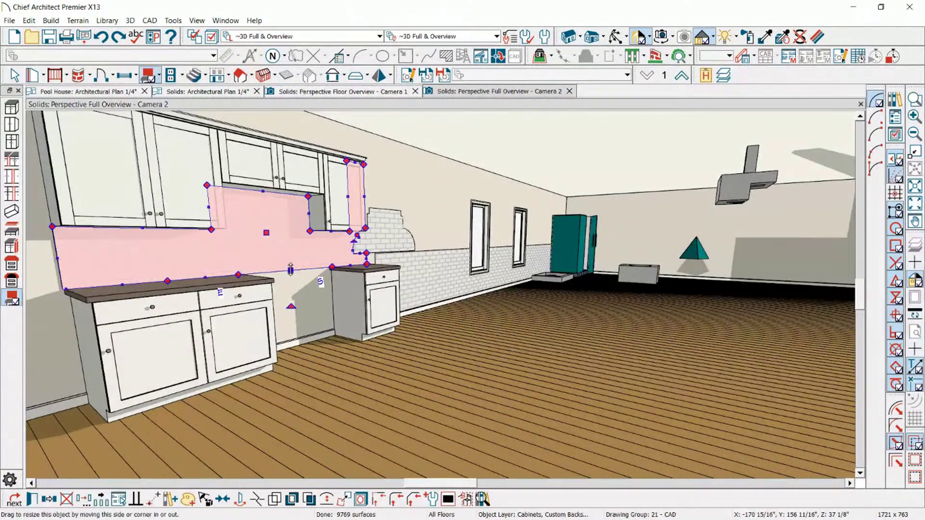
key(Escape)
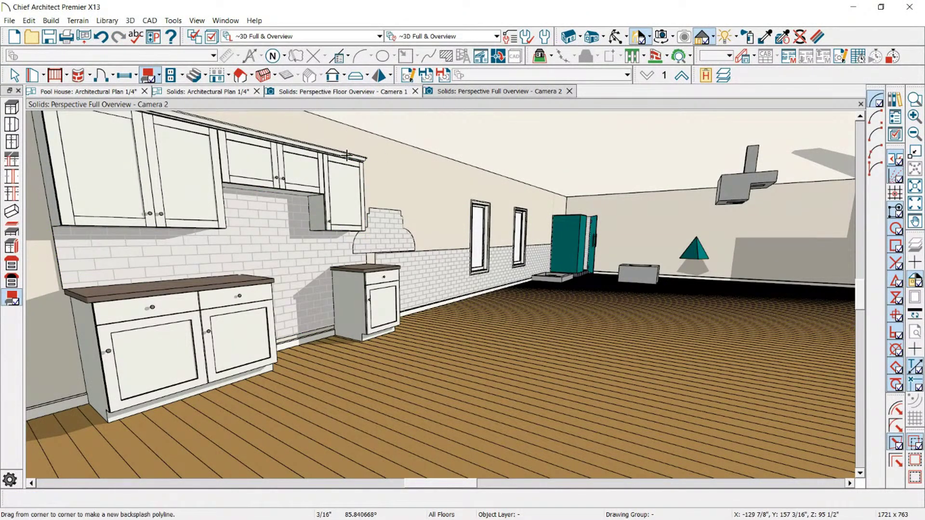
Step: Try to draw a polyline solid over the tiled backsplash in the perspective view
click(390, 75)
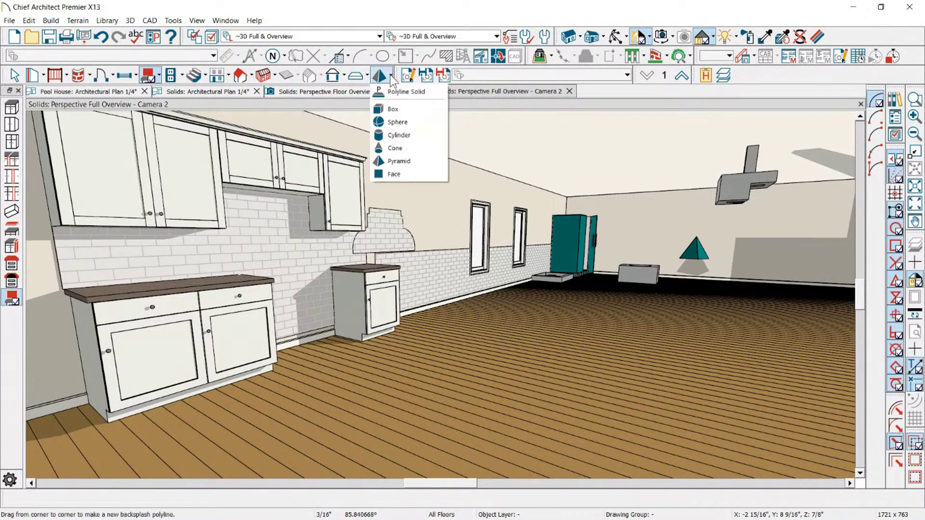
click(404, 92)
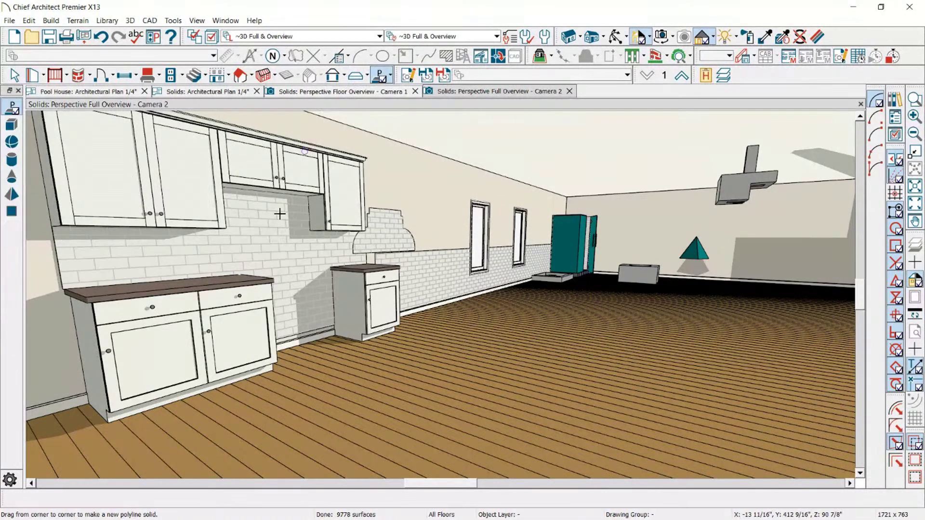
mouse_move(280, 260)
mouse_down()
mouse_move(296, 273)
mouse_move(276, 236)
mouse_move(296, 271)
mouse_move(287, 258)
mouse_up()
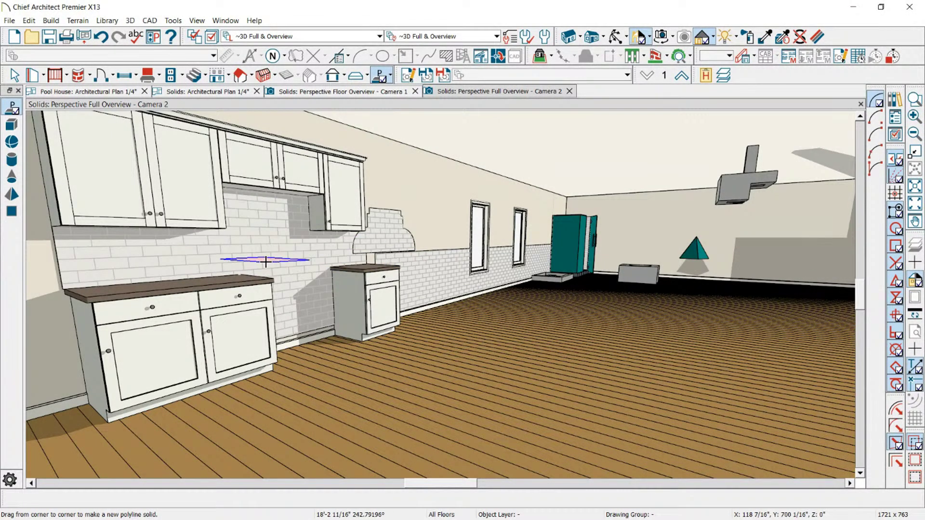
click(148, 75)
click(88, 92)
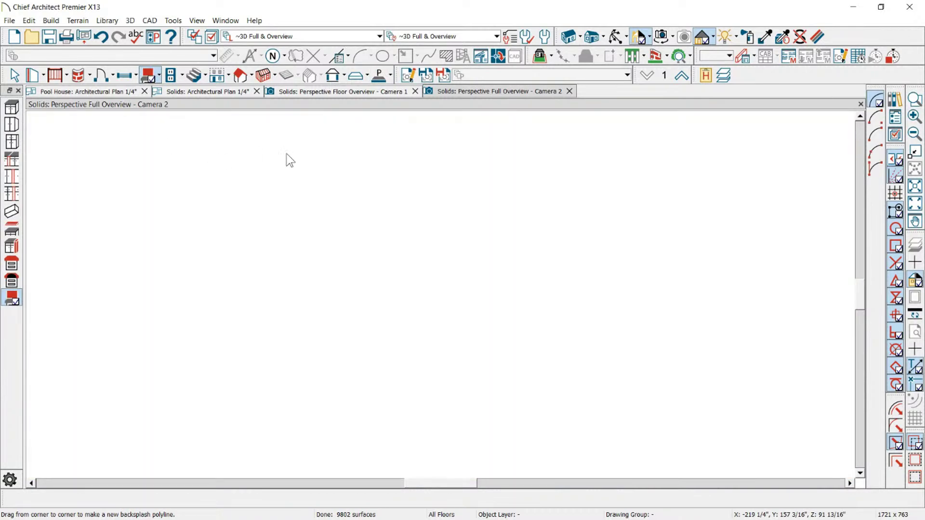
Step: Create a cross section/elevation view from the floor plan, looking toward the kitchen cabinet wall
click(189, 95)
scroll(419, 159, down, 1)
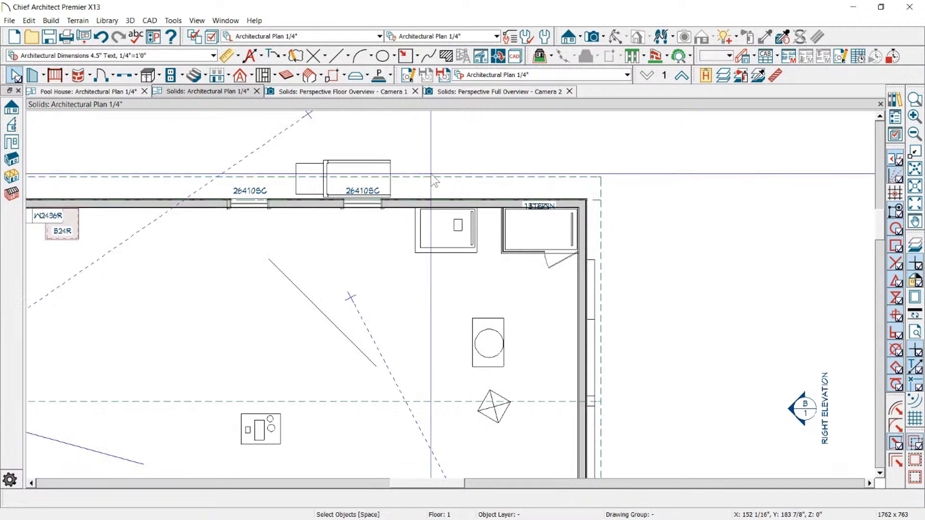
scroll(472, 168, up, 3)
scroll(773, 129, down, 1)
click(569, 38)
drag(315, 290, 317, 167)
scroll(310, 280, down, 1)
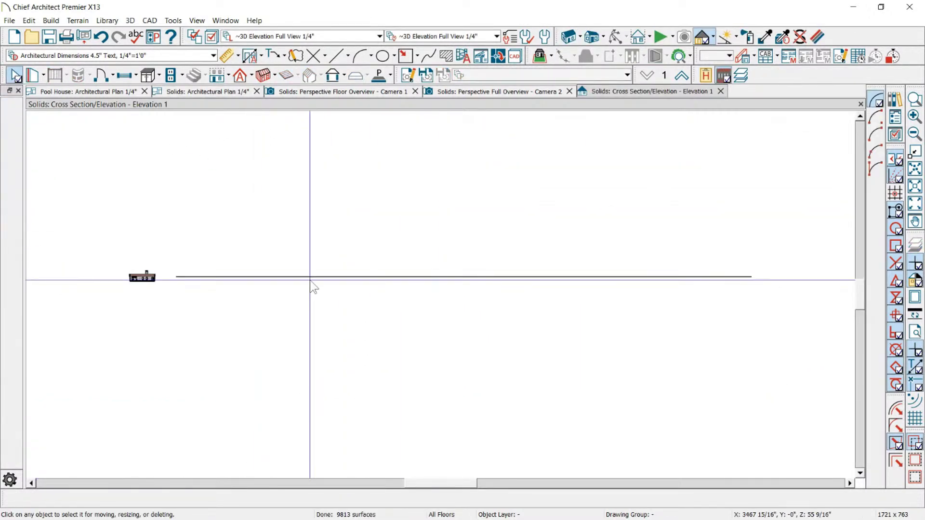
Step: Delete the oversized stray polyline solids that extend far beyond the building in the elevation
scroll(82, 287, up, 2)
click(343, 268)
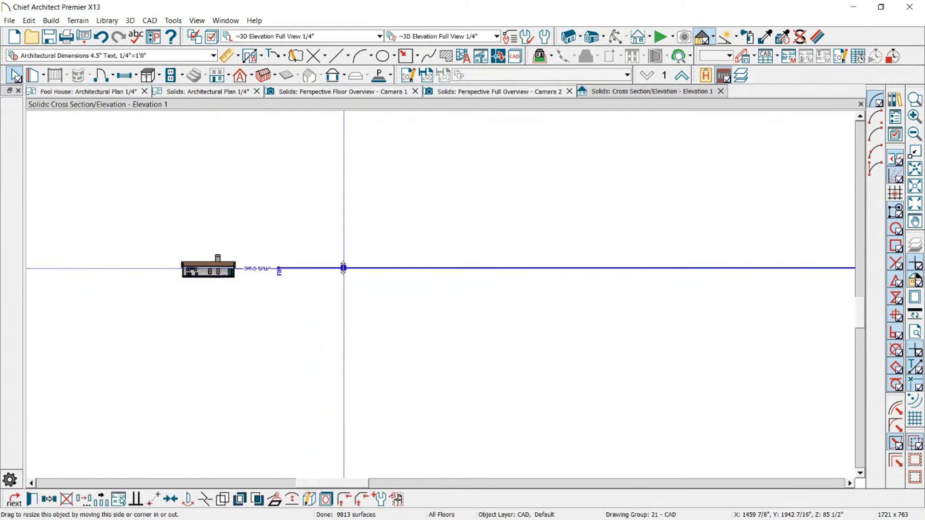
key(Delete)
scroll(193, 277, up, 5)
scroll(274, 231, down, 4)
right_click(586, 238)
click(635, 234)
key(Delete)
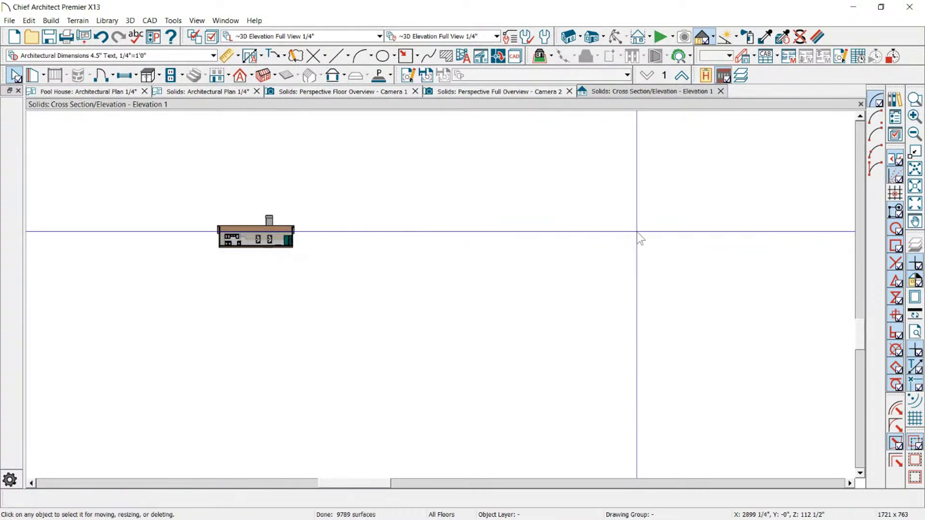
Step: Draw a rectangular polyline solid about 1'-6 3/8" wide and 1' high on the tiled backsplash between the cabinets
scroll(636, 238, down, 2)
scroll(388, 241, up, 6)
scroll(421, 288, up, 5)
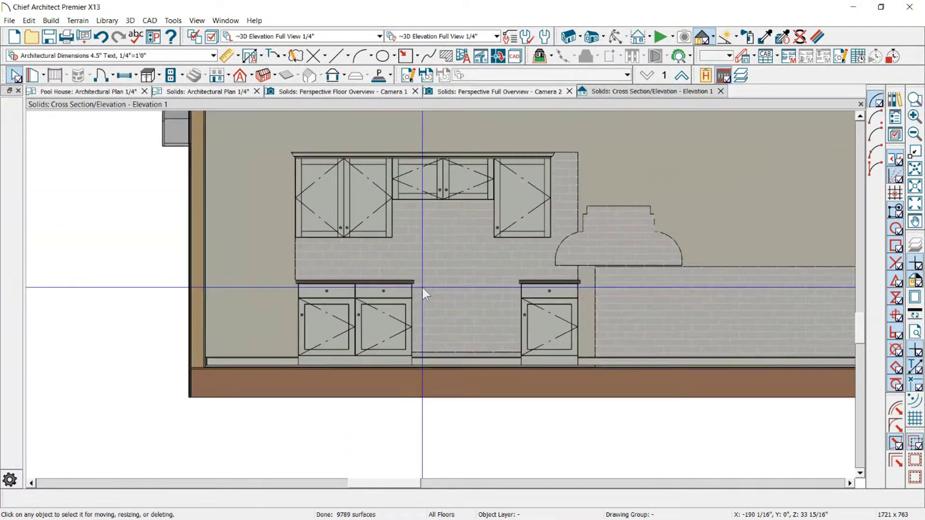
click(381, 75)
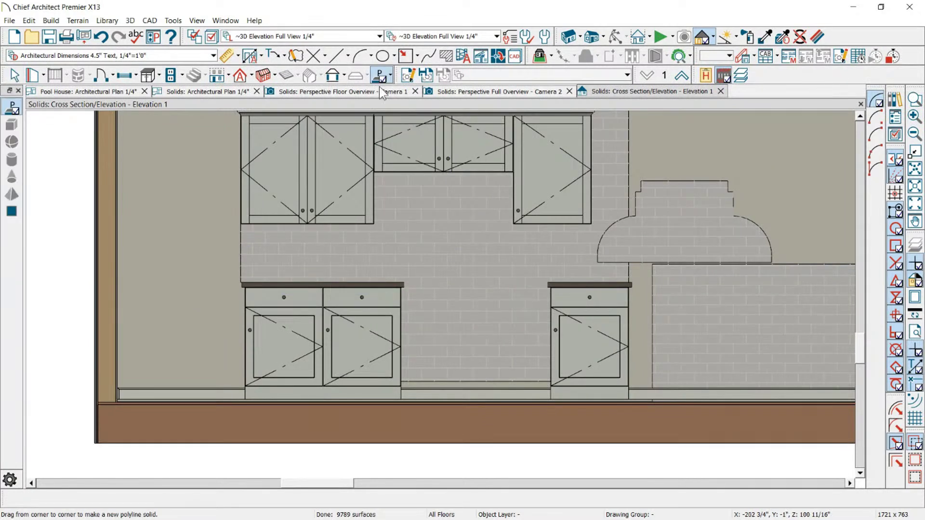
drag(416, 228, 476, 268)
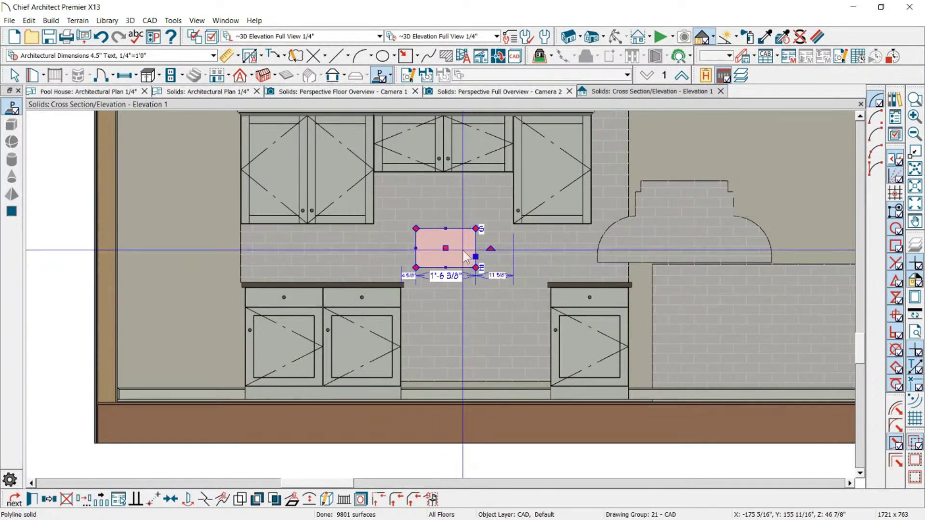
Step: Stretch the polyline solid back through the wall in the floor plan to a depth of about 7 1/2"
click(179, 91)
scroll(279, 169, down, 1)
scroll(409, 231, up, 8)
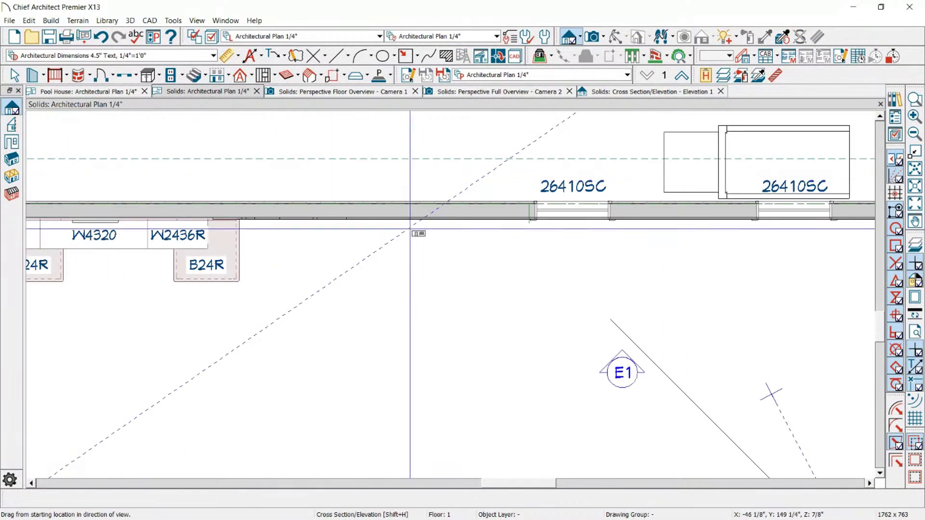
click(289, 235)
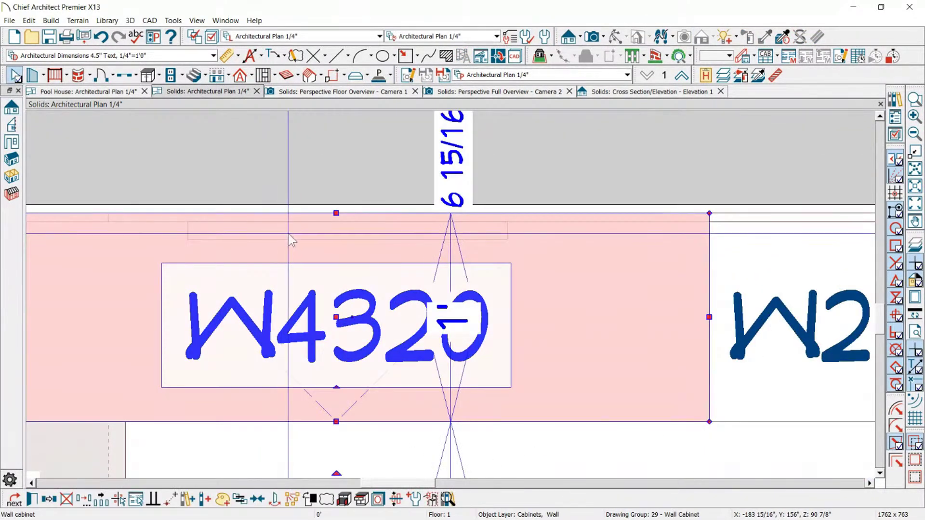
click(302, 237)
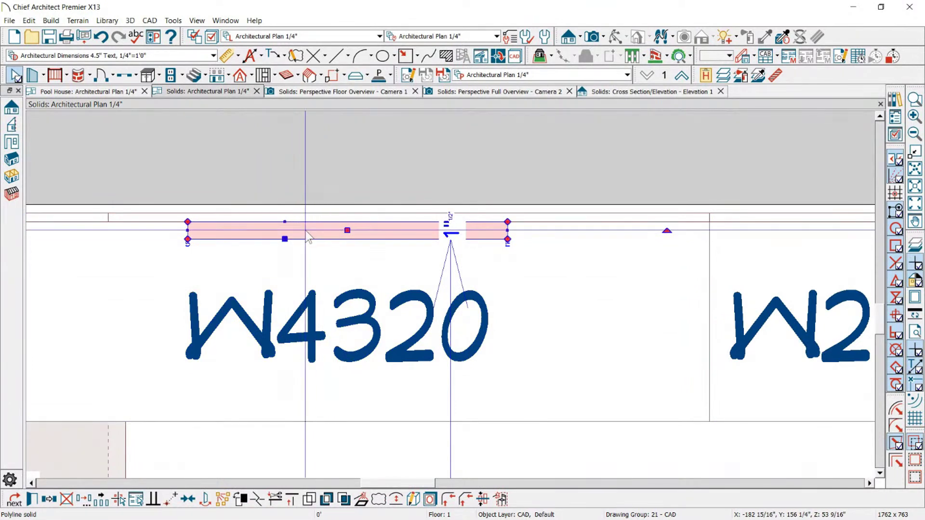
drag(284, 222, 453, 159)
scroll(453, 159, down, 3)
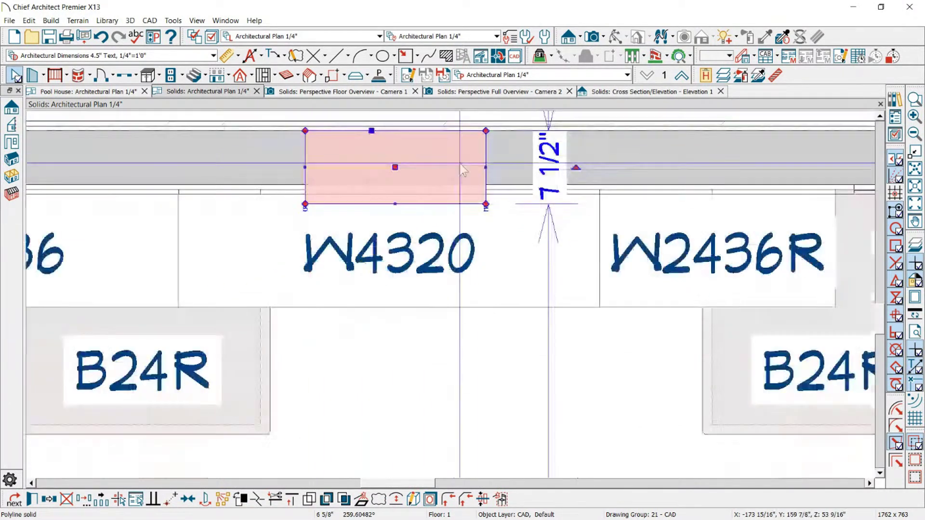
Step: Try to subtract the polyline solid from the custom backsplash in the elevation view
click(629, 91)
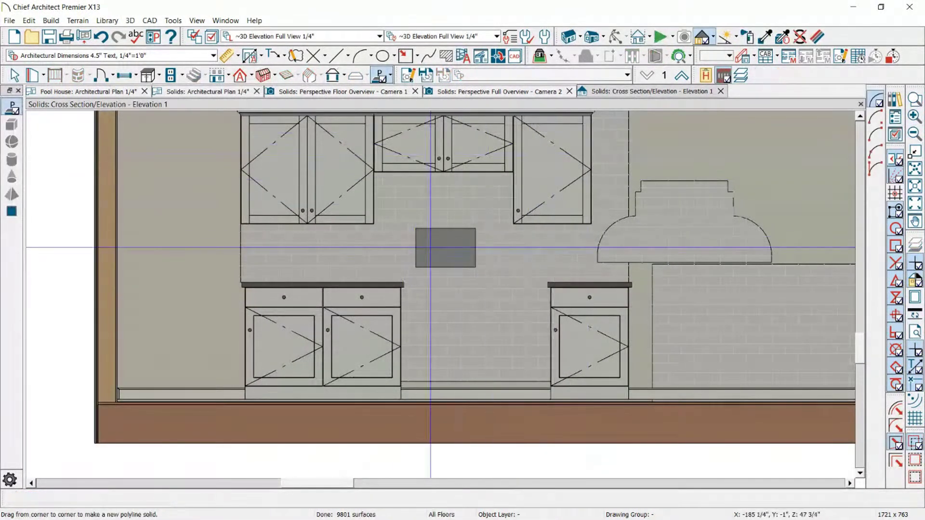
click(435, 224)
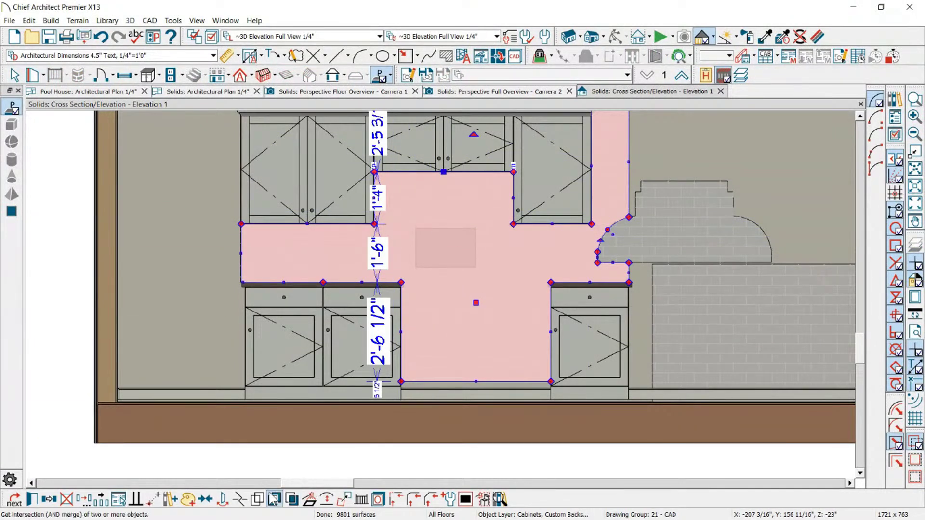
click(292, 500)
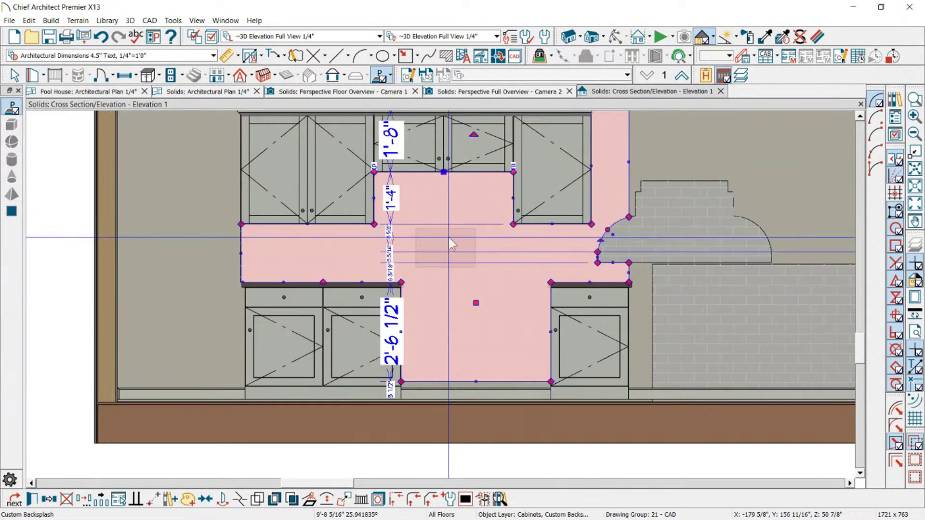
key(space)
scroll(468, 236, up, 2)
click(494, 191)
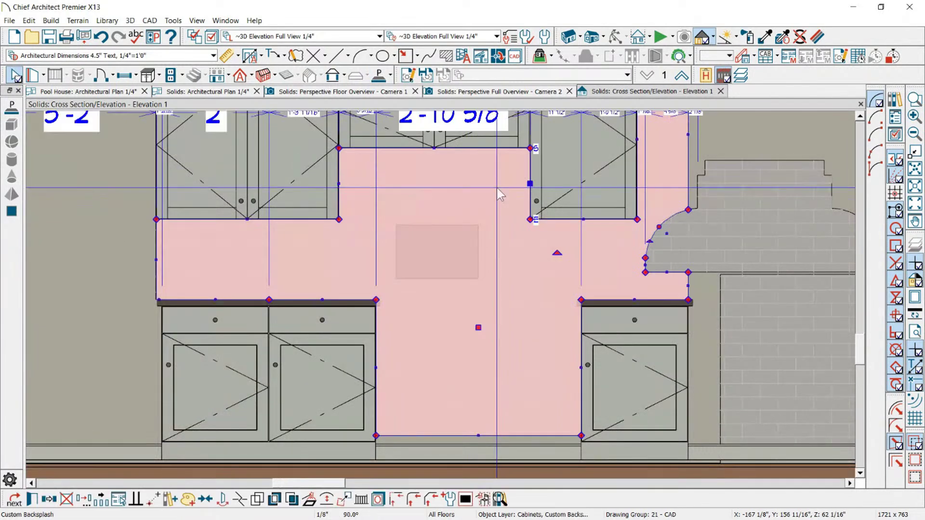
click(292, 499)
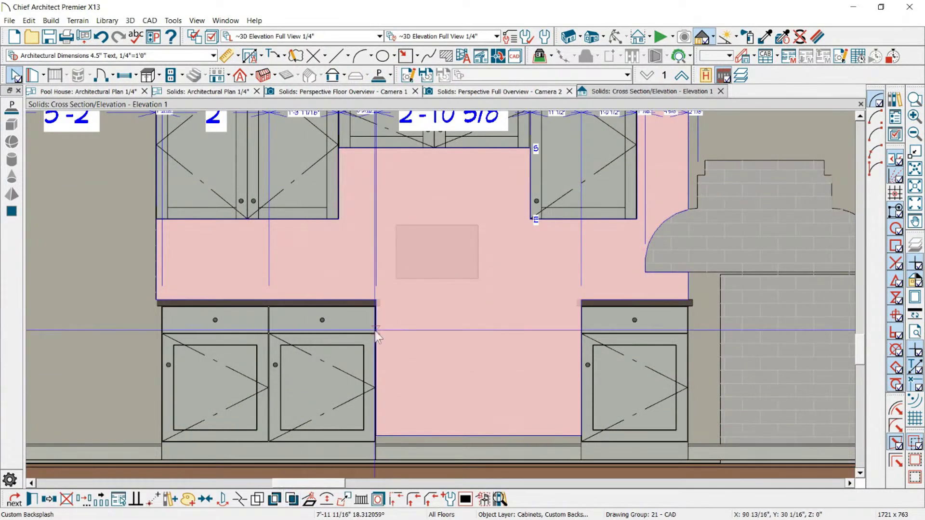
click(438, 240)
Step: Move the polyline solid onto the bare wall beside the cabinets and stretch it taller at its top and bottom edges
click(424, 253)
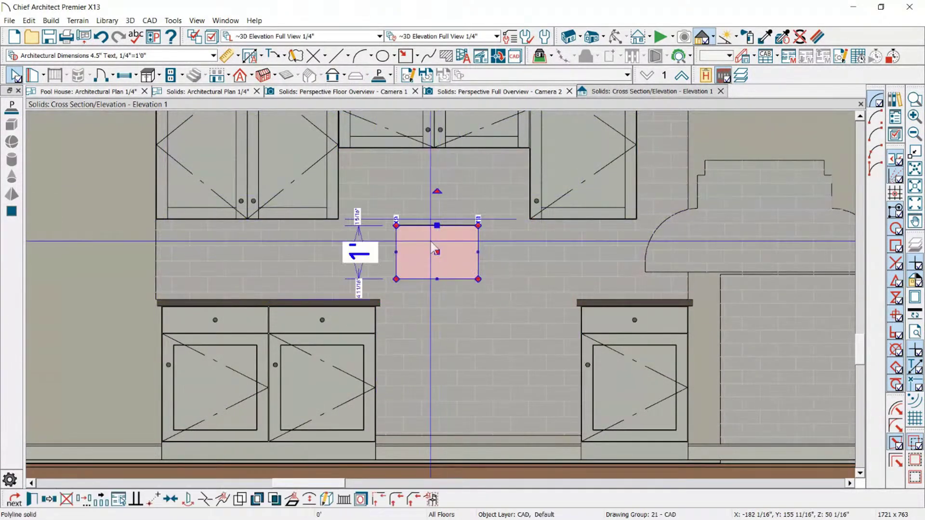
drag(437, 251, 76, 261)
click(403, 248)
scroll(76, 262, down, 3)
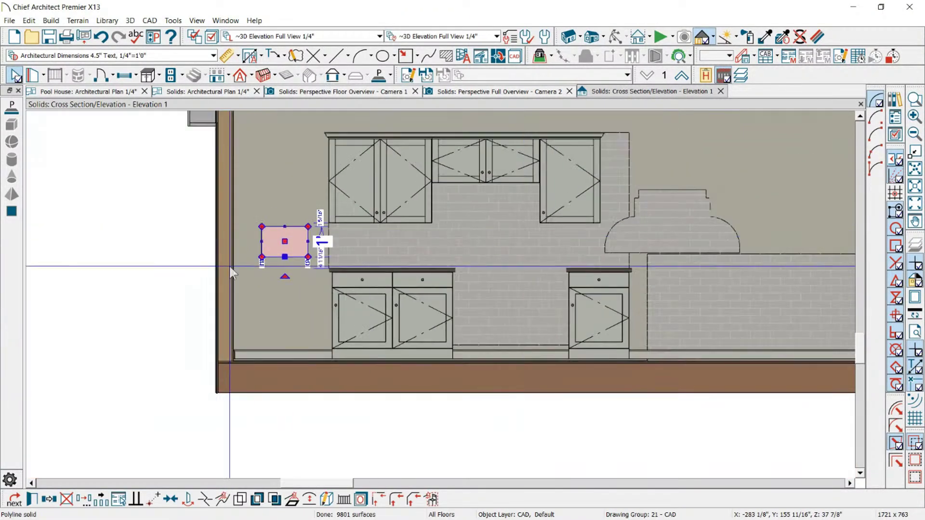
scroll(230, 267, up, 1)
drag(298, 217, 297, 146)
drag(298, 255, 299, 295)
Step: Draw a smaller rectangular polyline solid about 1'-6 3/4" high within the outline of the tall solid beside the cabinets
click(432, 219)
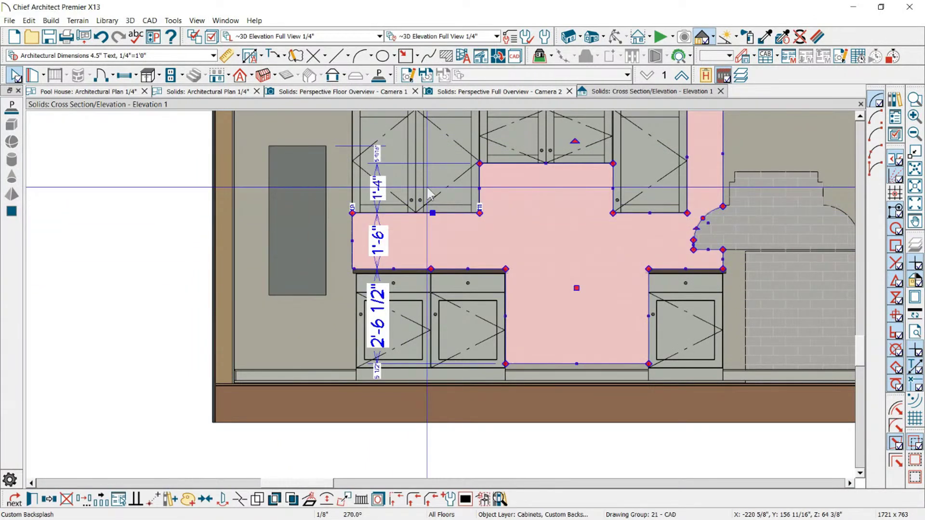
click(160, 75)
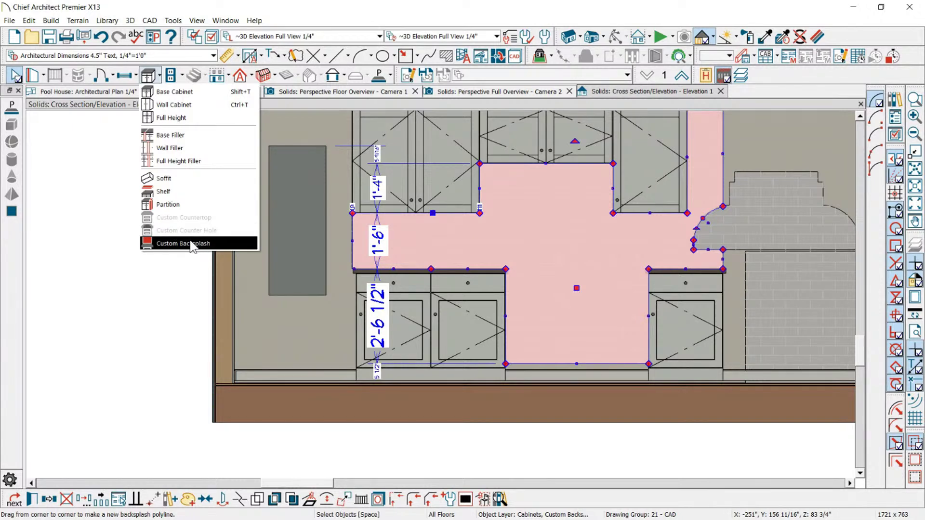
click(81, 179)
click(383, 74)
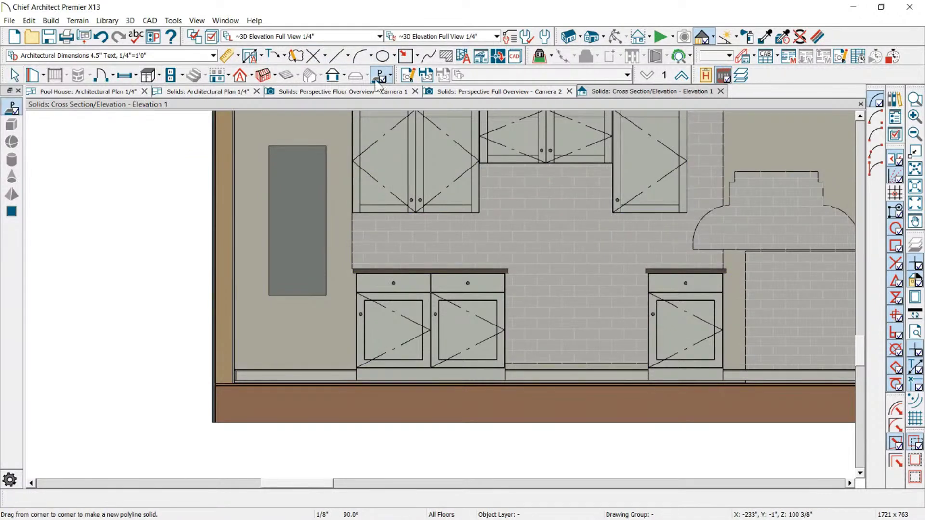
drag(285, 192, 312, 250)
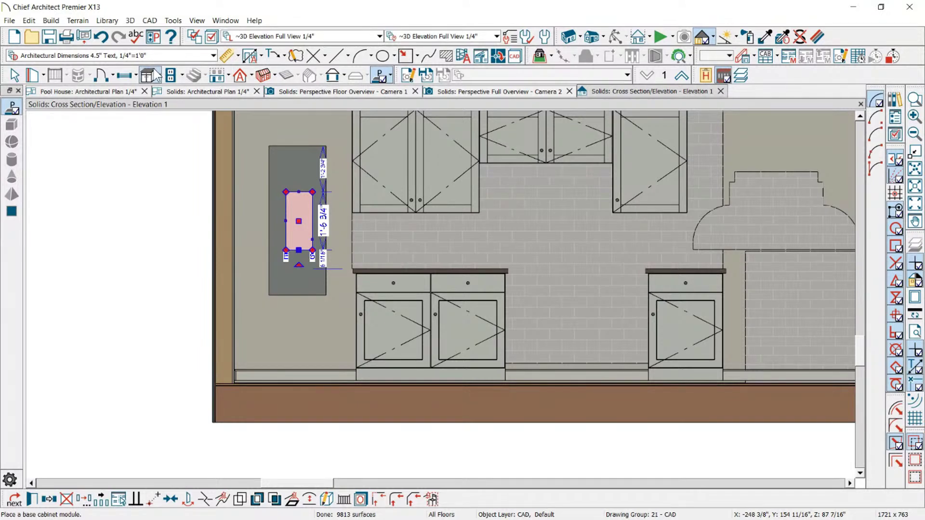
Step: Place a wall niche in the tiled backsplash wall below the middle upper cabinet and open its specification
click(125, 75)
scroll(559, 193, up, 5)
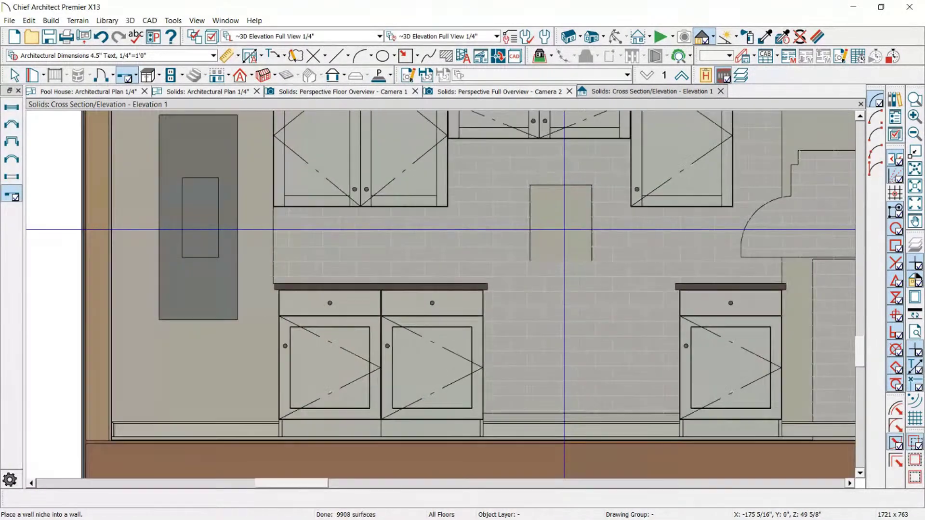
double_click(597, 169)
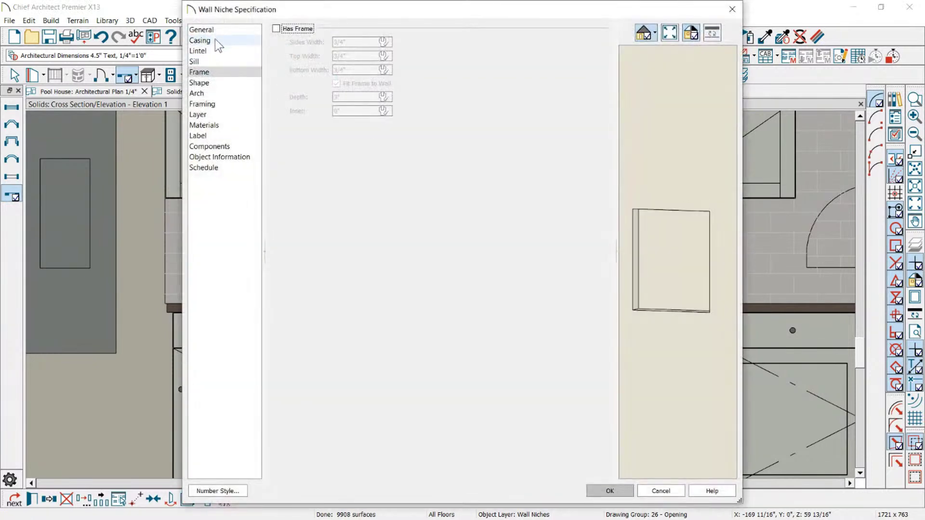
Step: Set the wall niche's depth to 1/16" and apply the change
click(213, 32)
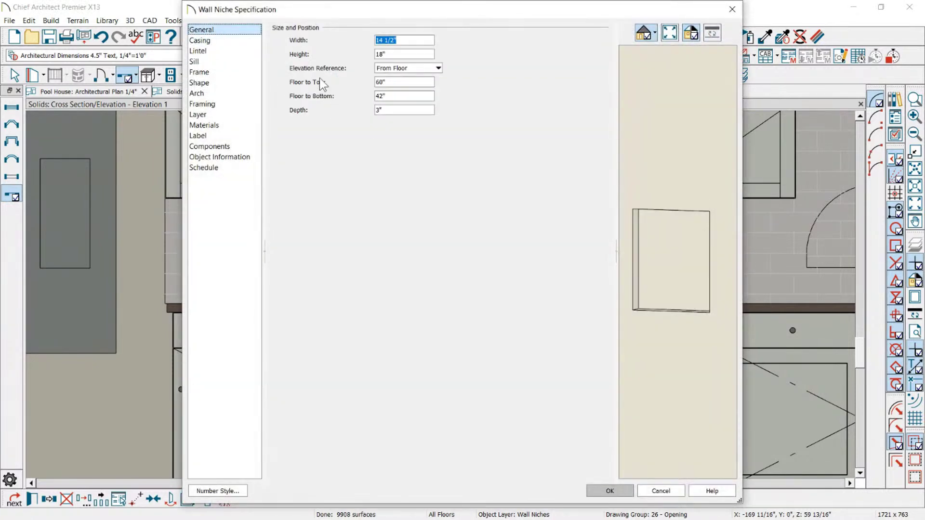
click(410, 109)
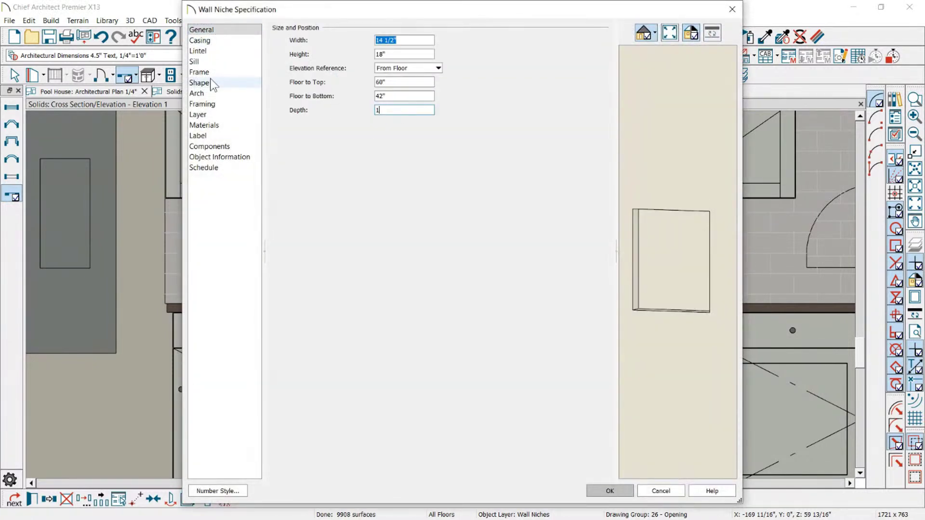
click(408, 96)
drag(691, 227, 517, 160)
text(1/16)
click(414, 84)
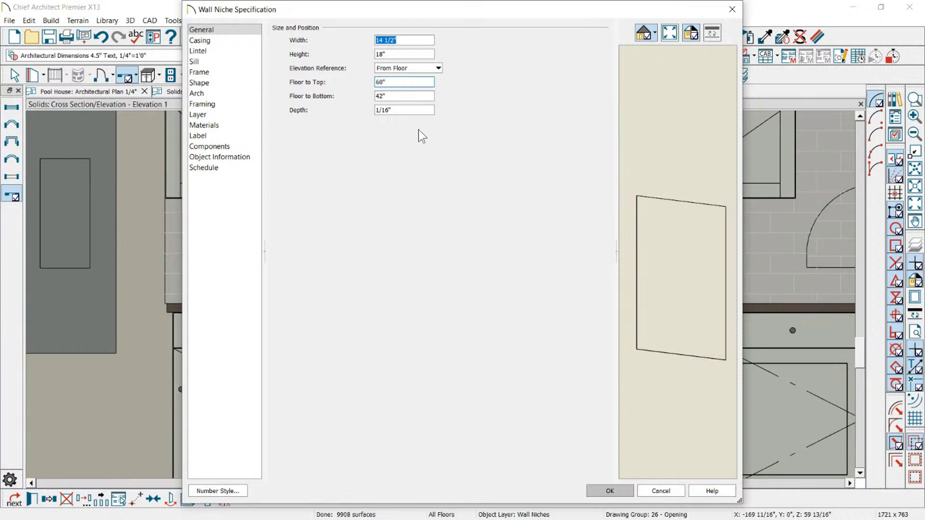
click(609, 491)
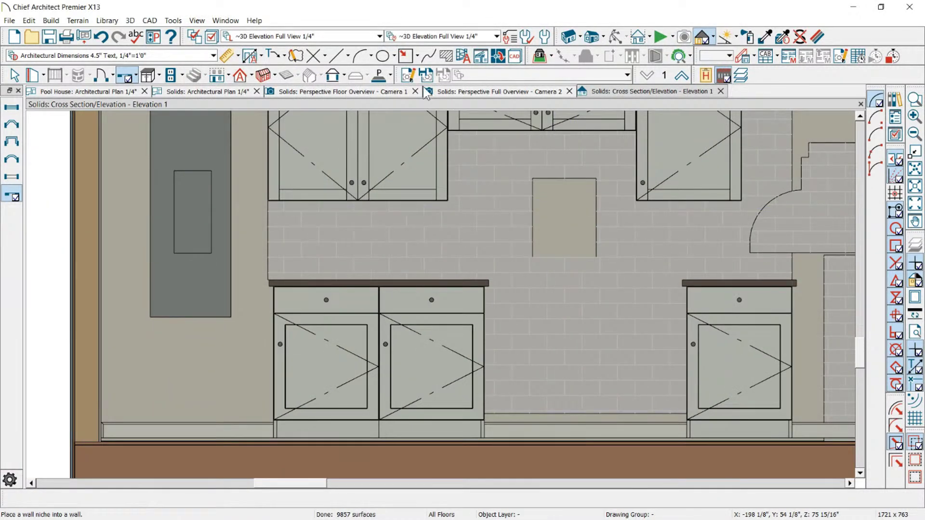
Step: Inspect the shallow wall niche in the tiled backsplash from the Camera 2 perspective full overview
click(475, 94)
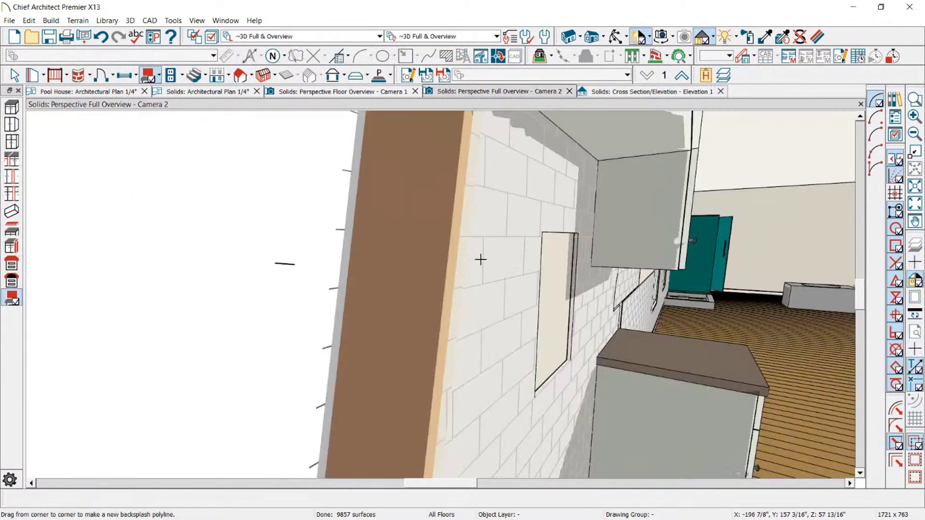
scroll(565, 279, up, 3)
scroll(562, 275, down, 3)
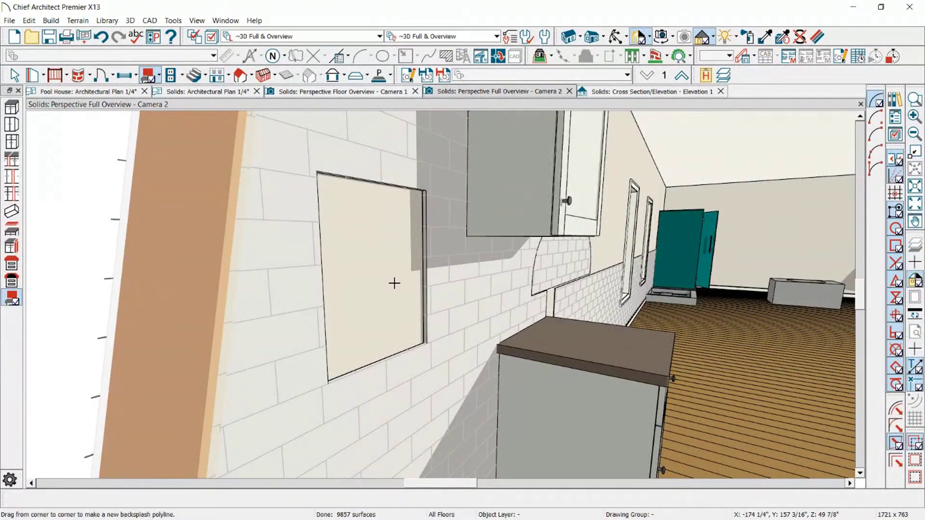
scroll(613, 241, down, 3)
Step: Return to the kitchen elevation and switch to the Pool House architectural floor plan
click(646, 91)
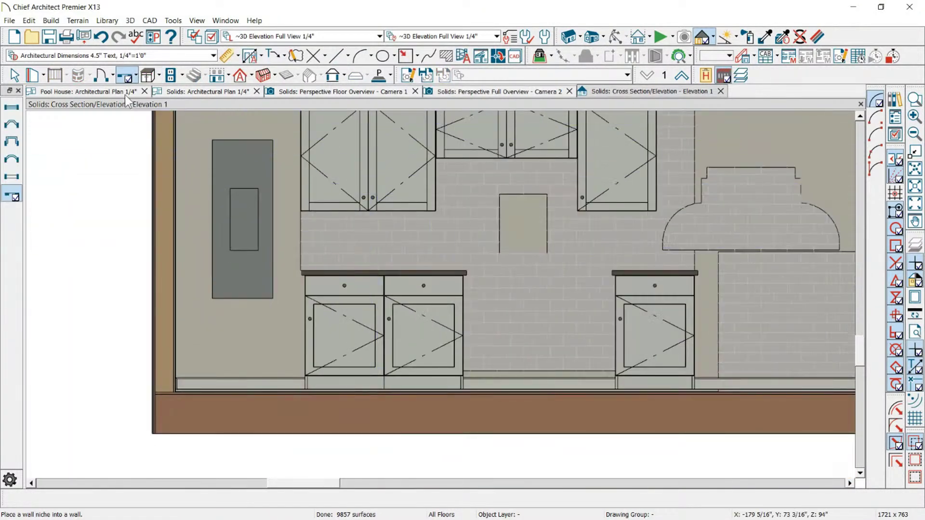
click(115, 92)
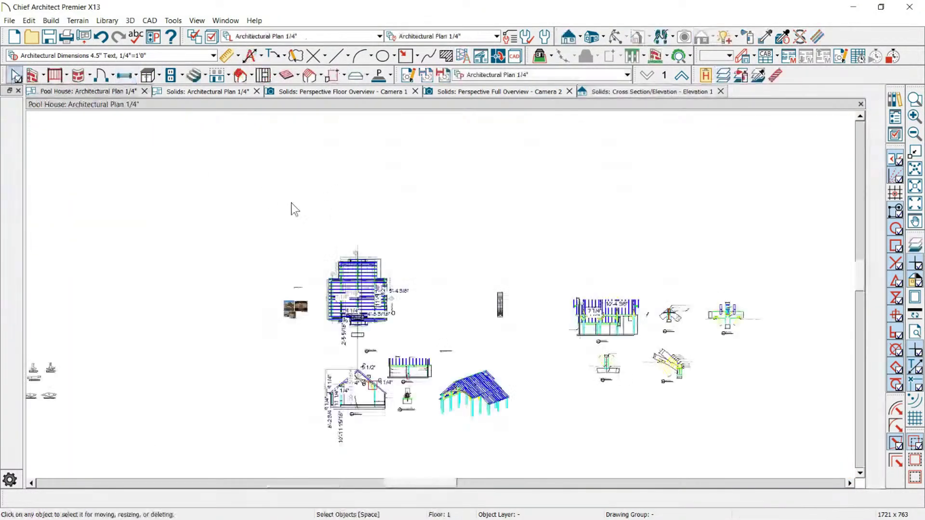
Step: In the Solids plan, thin the polyline solid beside the wall cabinets so its back edge meets the wall's inner face
click(215, 94)
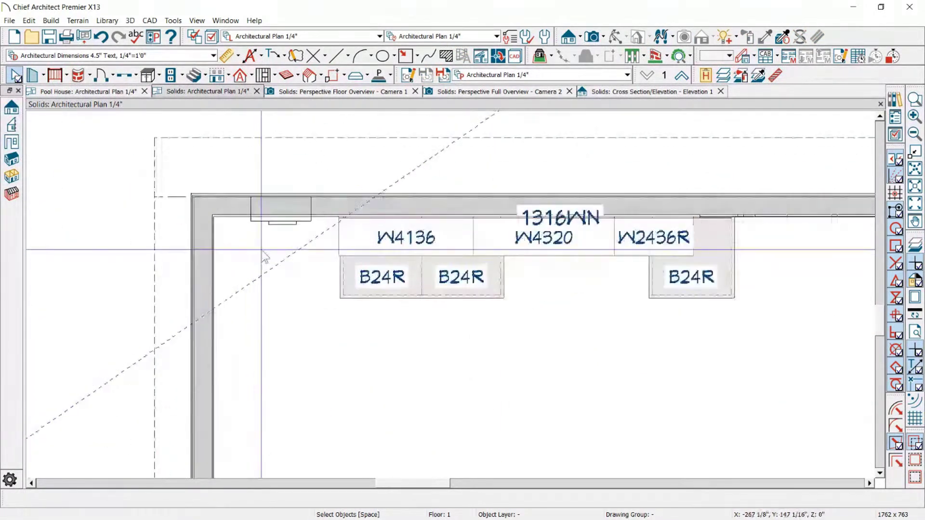
scroll(265, 232, up, 3)
click(304, 233)
drag(305, 229, 314, 190)
click(240, 229)
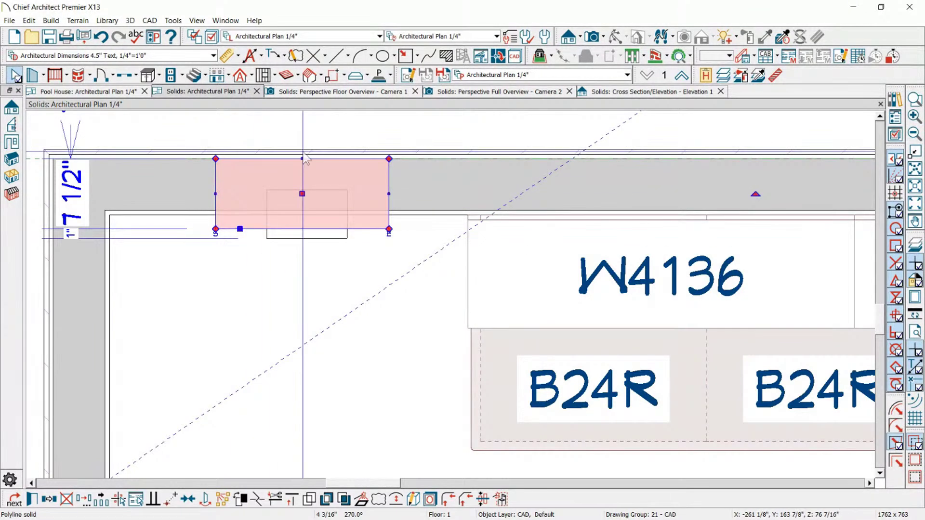
drag(304, 155, 299, 234)
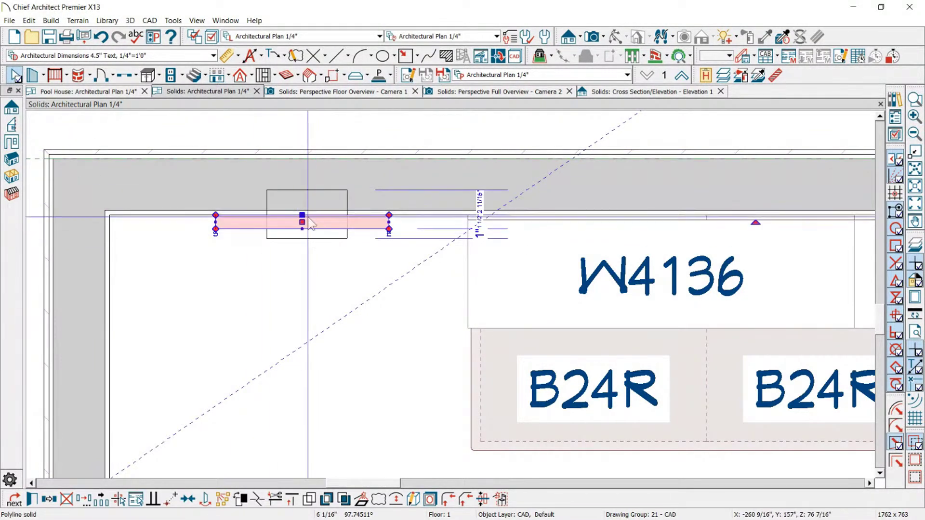
Step: In the Elevation 1 view, subtract the smaller box from the tall polyline solid beside the cabinets to cut a rectangular opening
click(674, 92)
scroll(263, 193, up, 1)
click(263, 193)
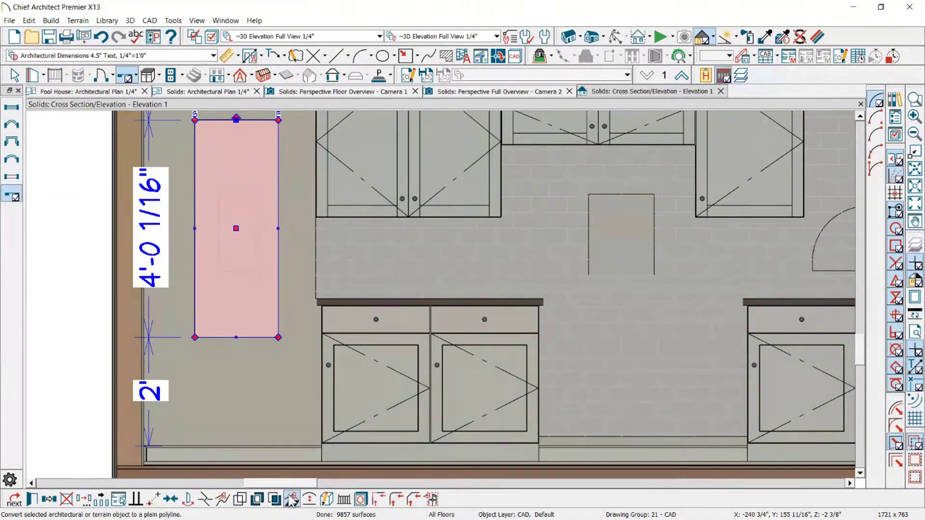
click(227, 240)
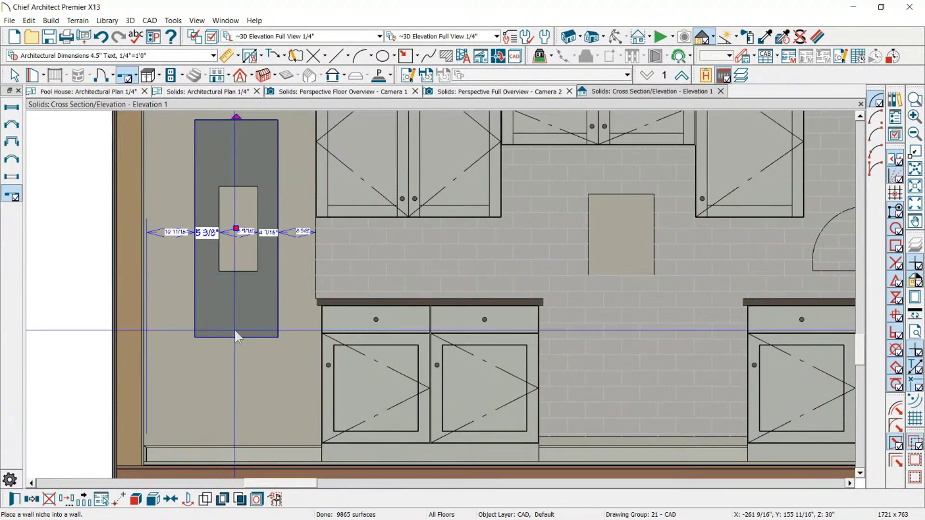
scroll(221, 397, down, 5)
key(space)
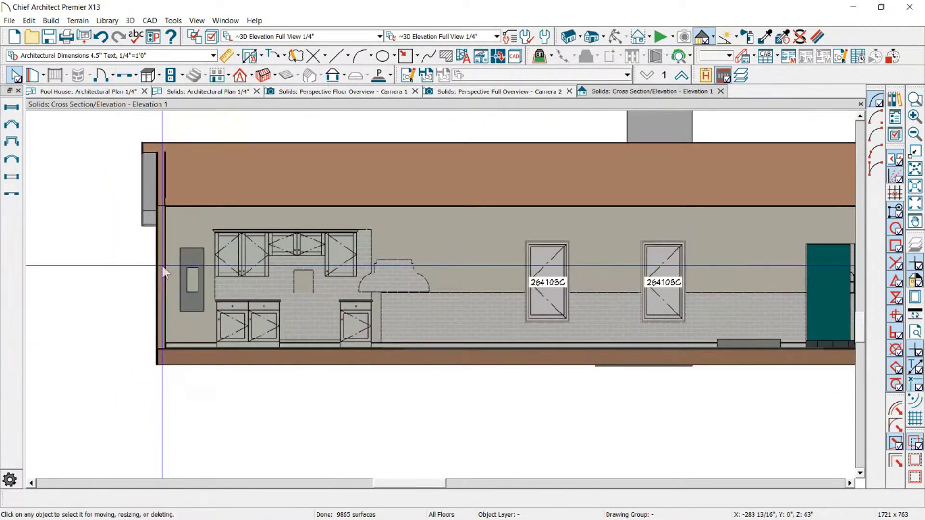
scroll(625, 294, down, 1)
scroll(625, 294, up, 1)
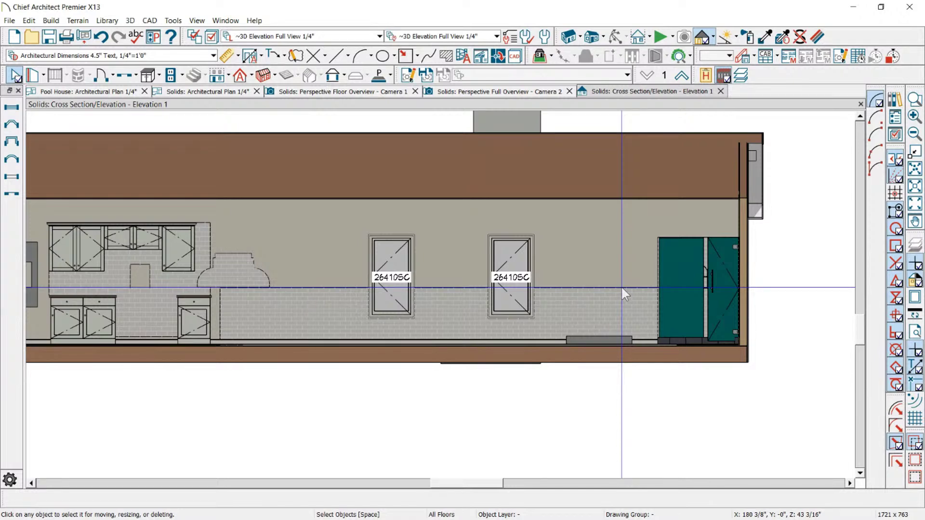
scroll(257, 250, up, 1)
scroll(258, 251, up, 3)
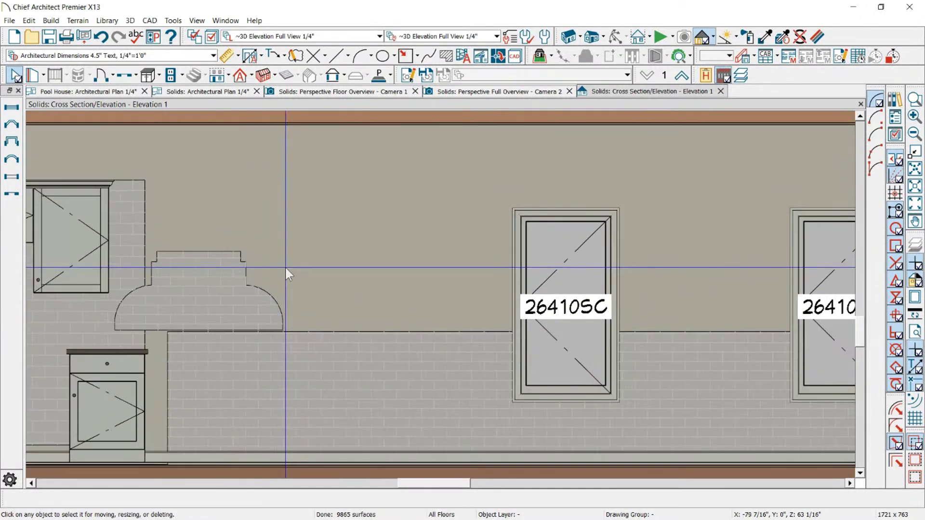
click(215, 289)
click(314, 223)
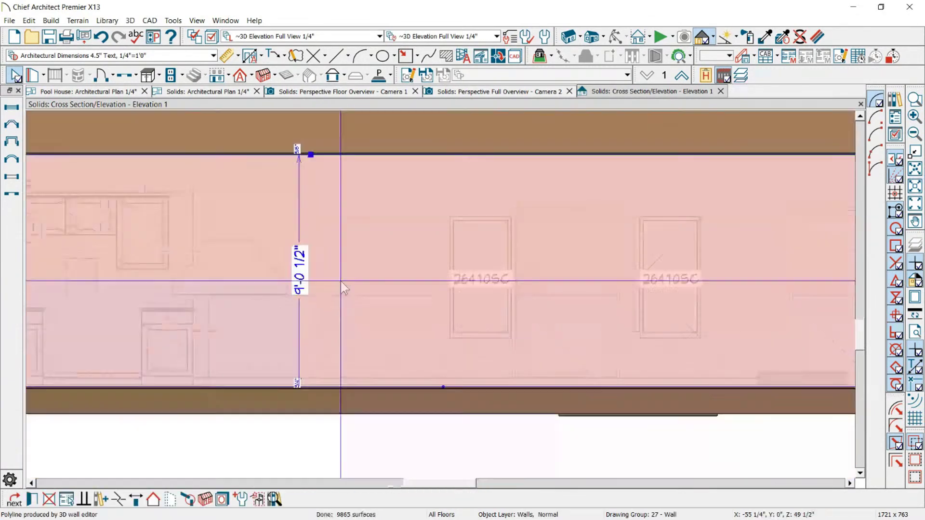
key(Escape)
scroll(329, 360, down, 2)
scroll(363, 233, up, 3)
key(space)
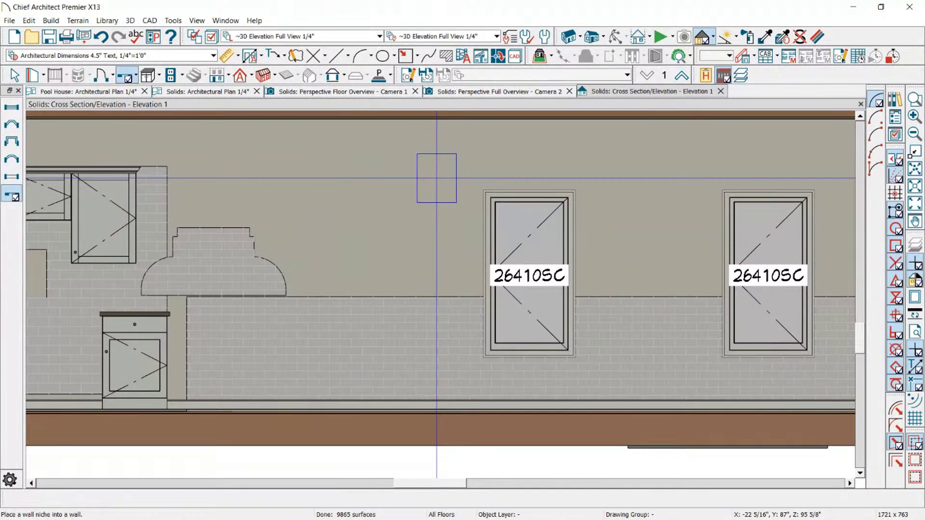
key(space)
scroll(437, 179, down, 3)
scroll(593, 121, up, 2)
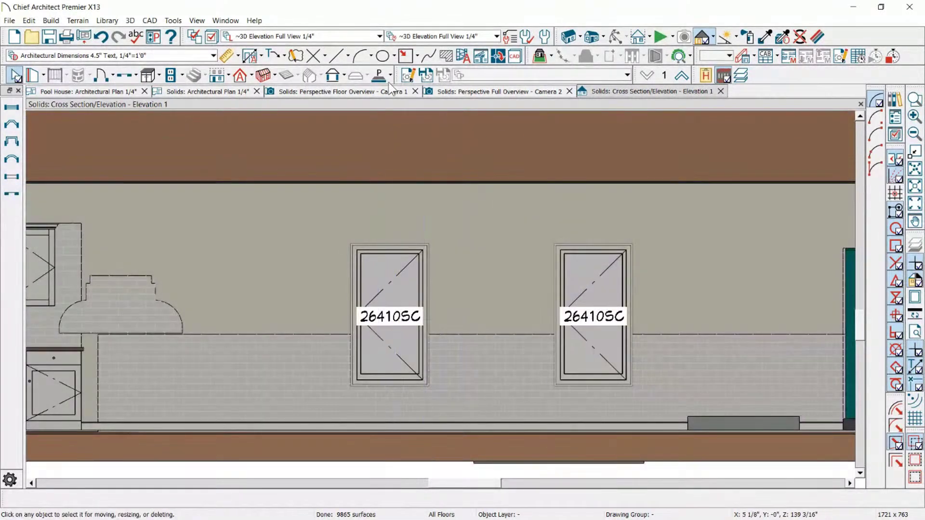
Step: Draw a rectangular polyline on the wall across both windows and reshape its corners into a slanted band
click(407, 57)
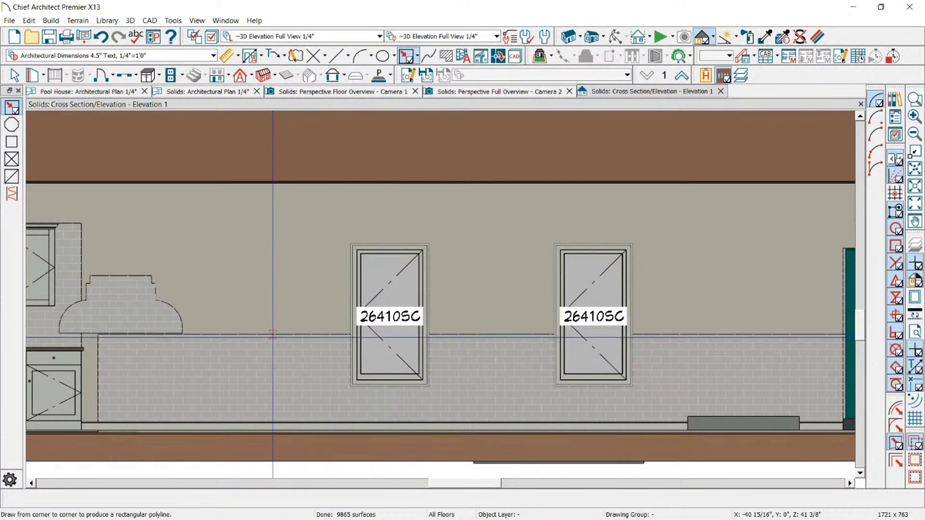
drag(273, 334, 657, 183)
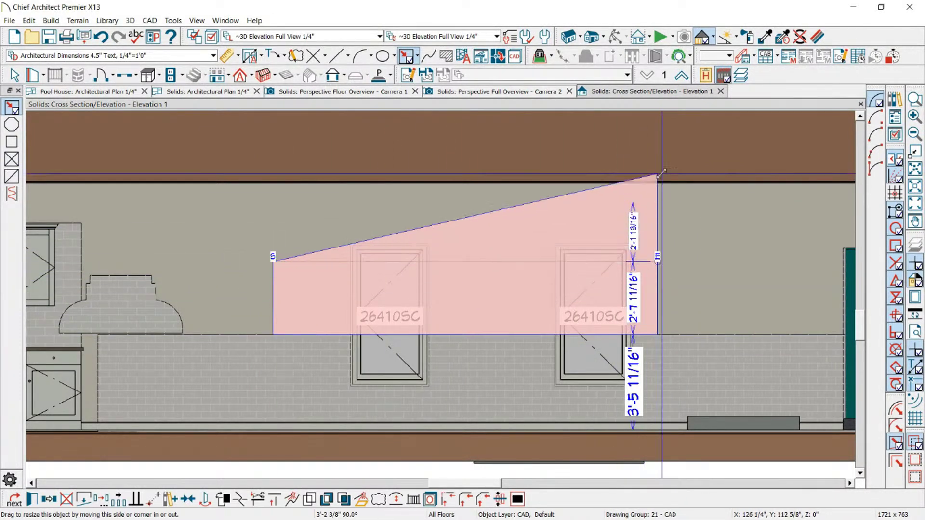
drag(657, 334, 657, 232)
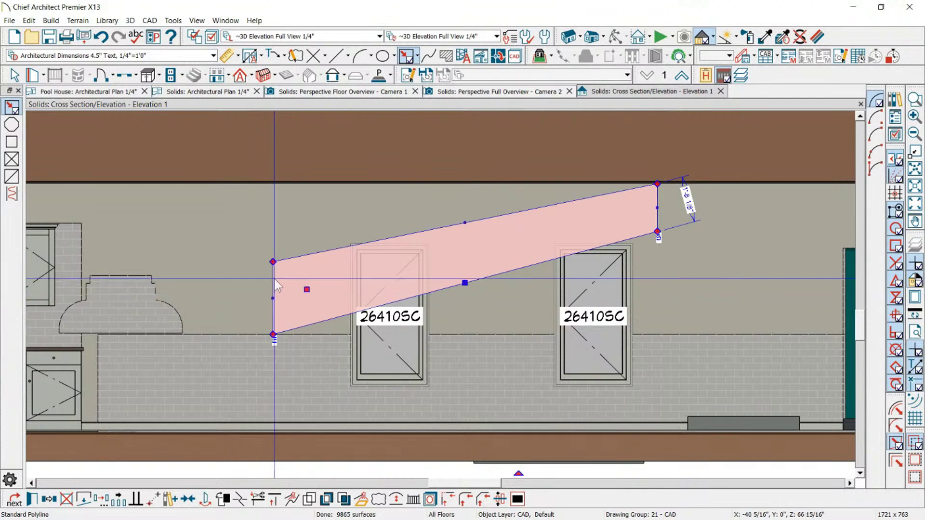
click(274, 265)
drag(274, 264, 213, 276)
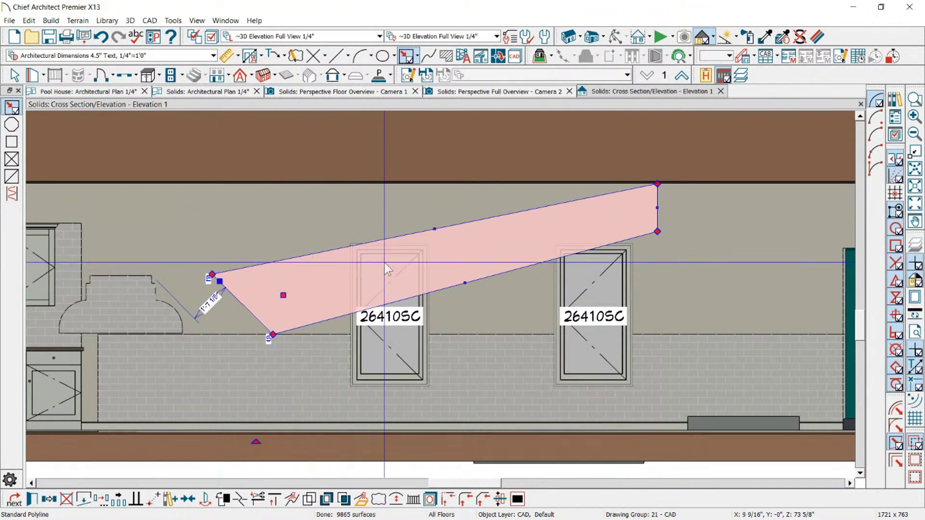
Step: Add breaks to the polyline's lower edge and pull a corner down between the two windows
key(Escape)
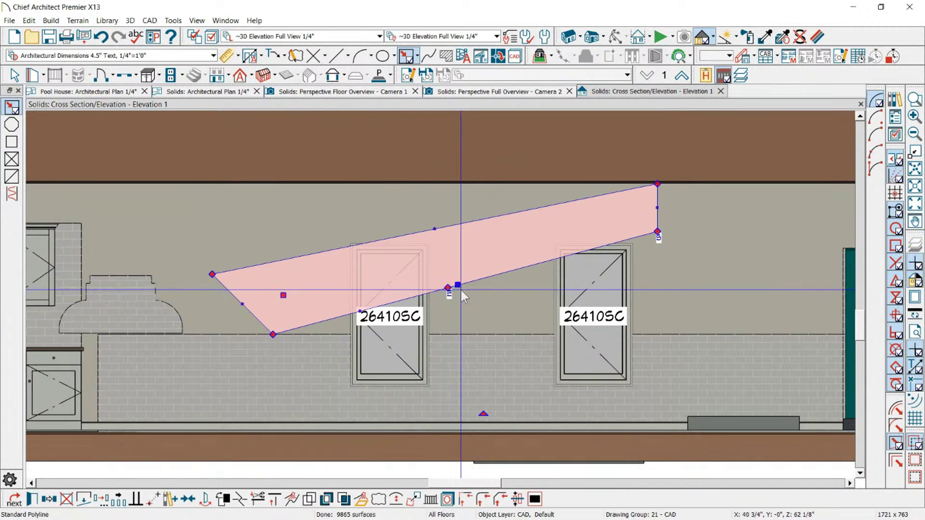
click(532, 266)
drag(533, 268, 566, 237)
key(3)
click(549, 295)
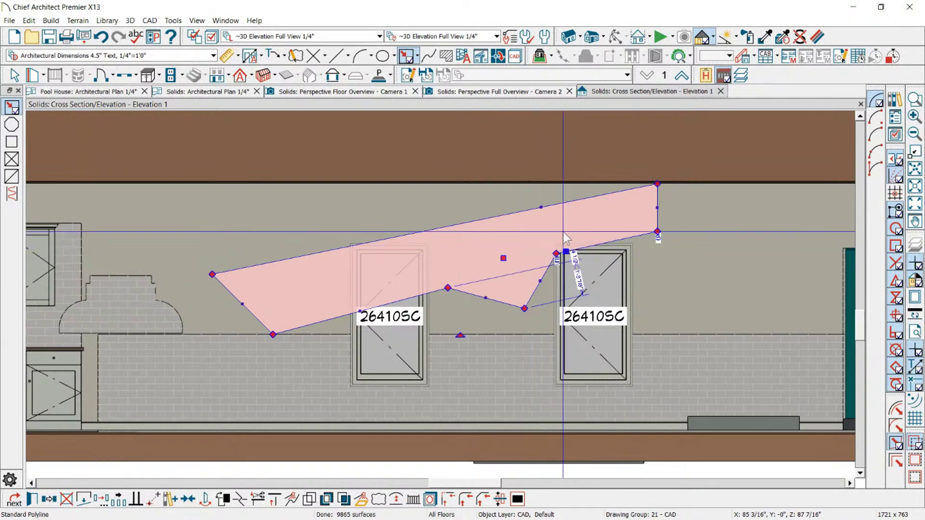
Step: Convert the irregular polyline to a Material Region on its default layer and accept the region's specification
click(407, 57)
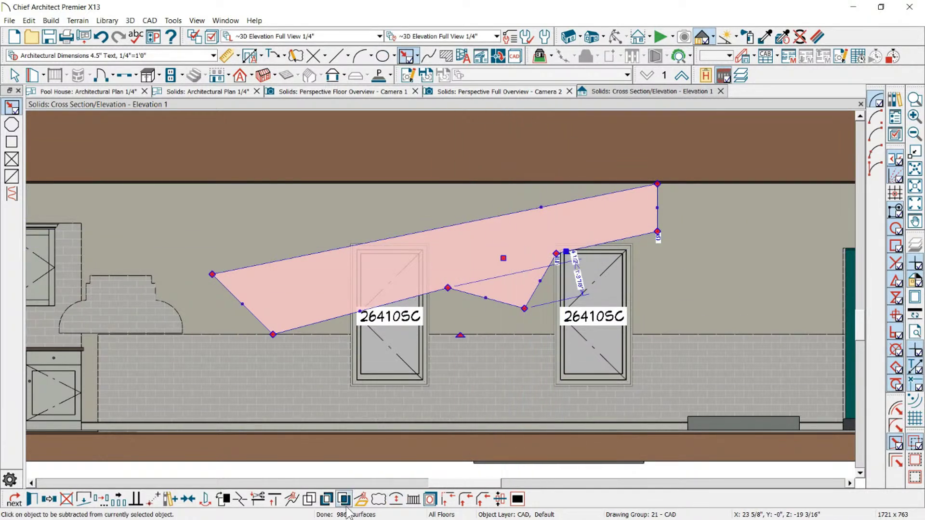
click(360, 500)
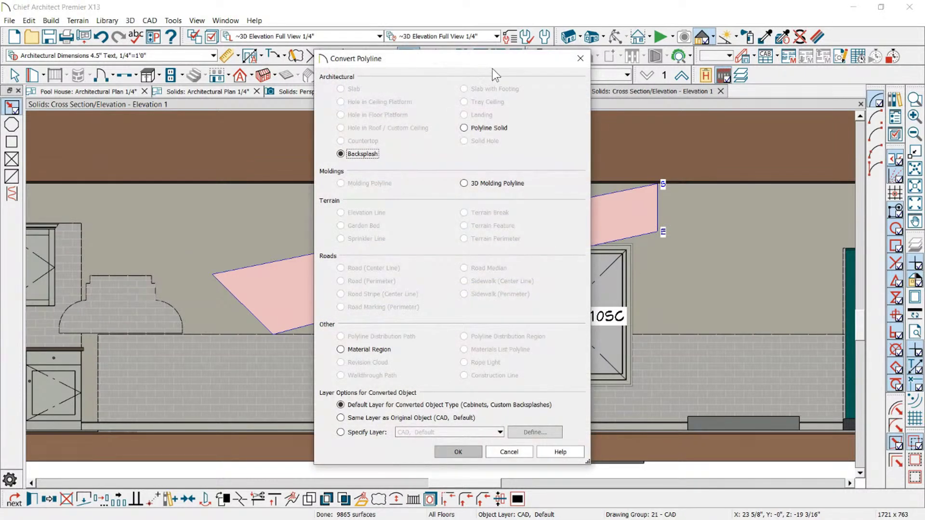
drag(502, 59, 647, 58)
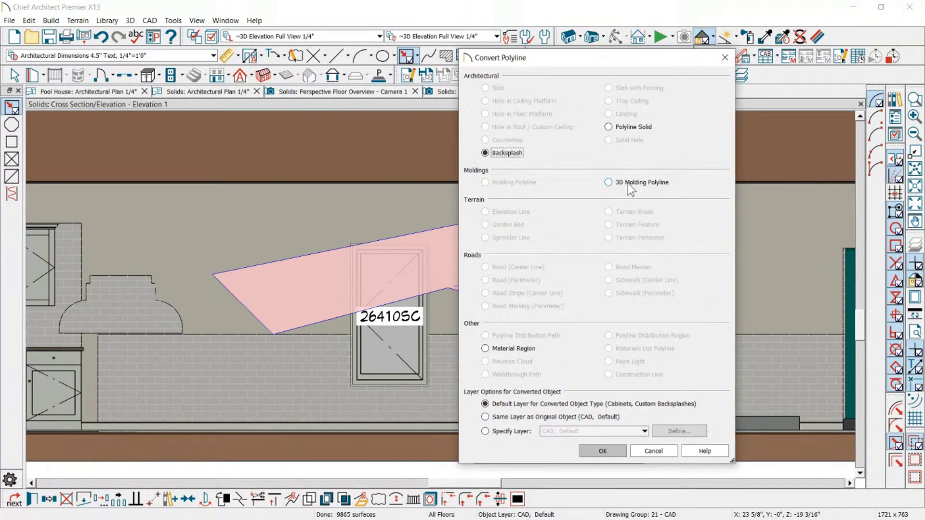
click(488, 350)
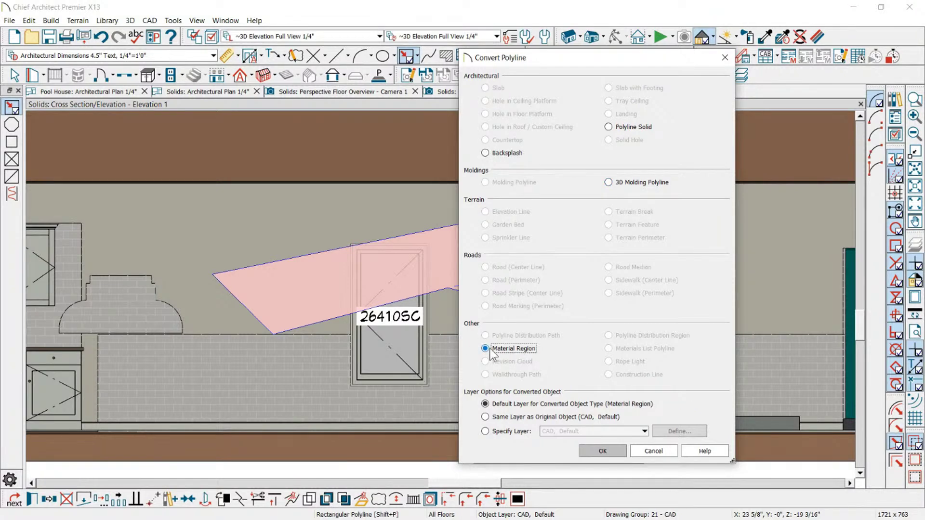
drag(577, 67, 706, 41)
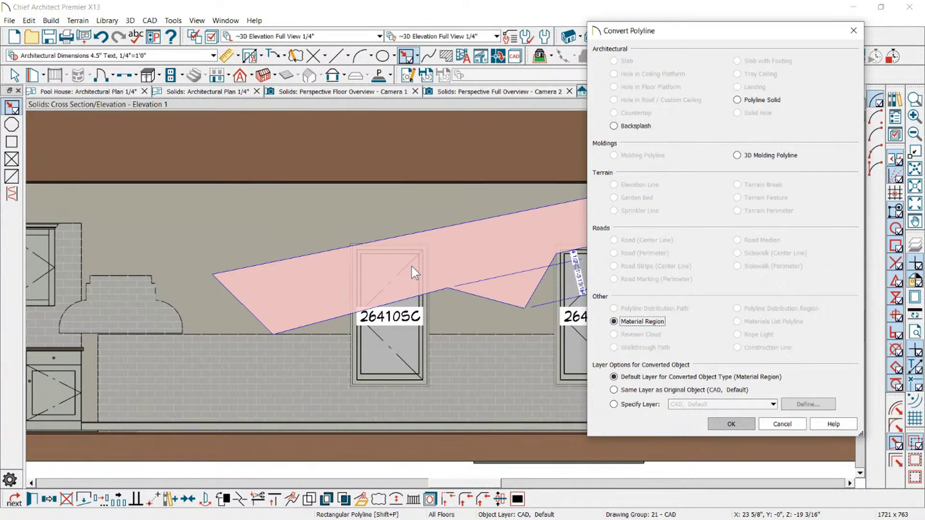
click(731, 425)
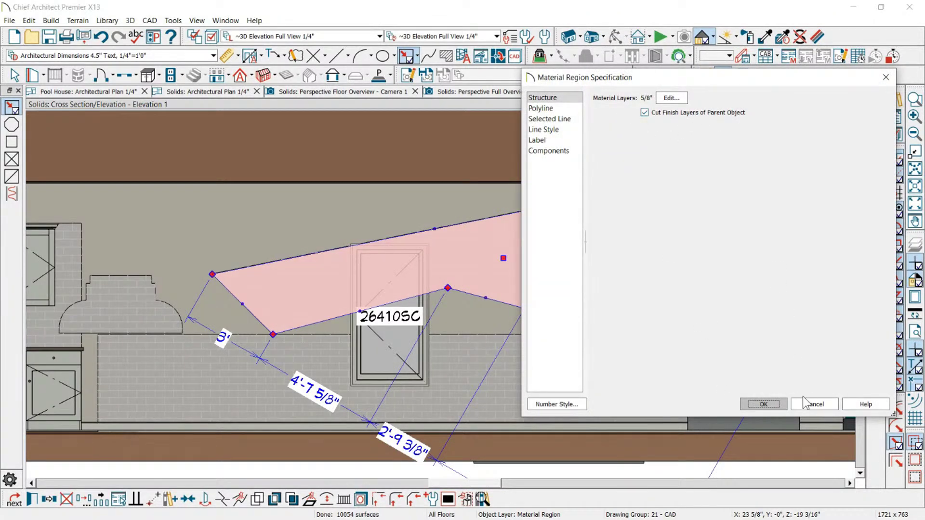
click(764, 404)
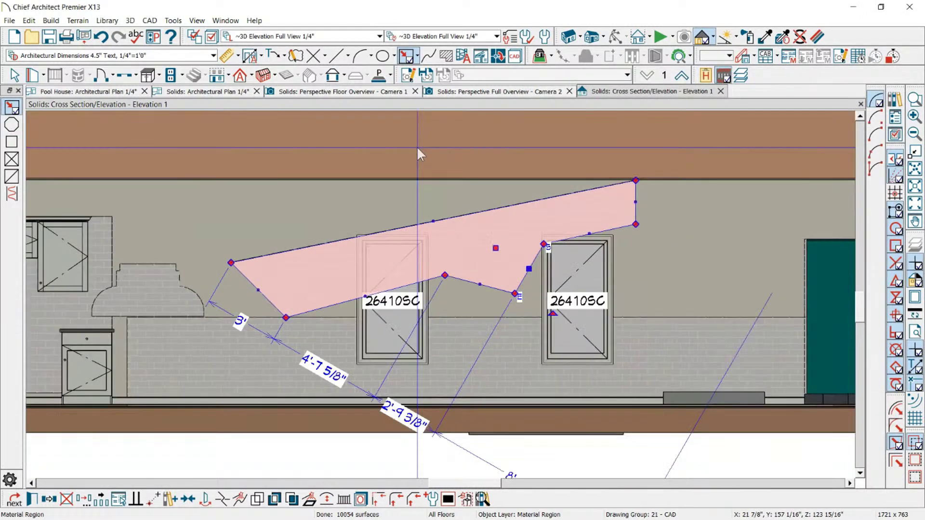
key(Escape)
Step: In the Camera 1 floor overview, sample the floor's Maple 5" Plank - Natural material and apply it to the new wall material region
click(340, 91)
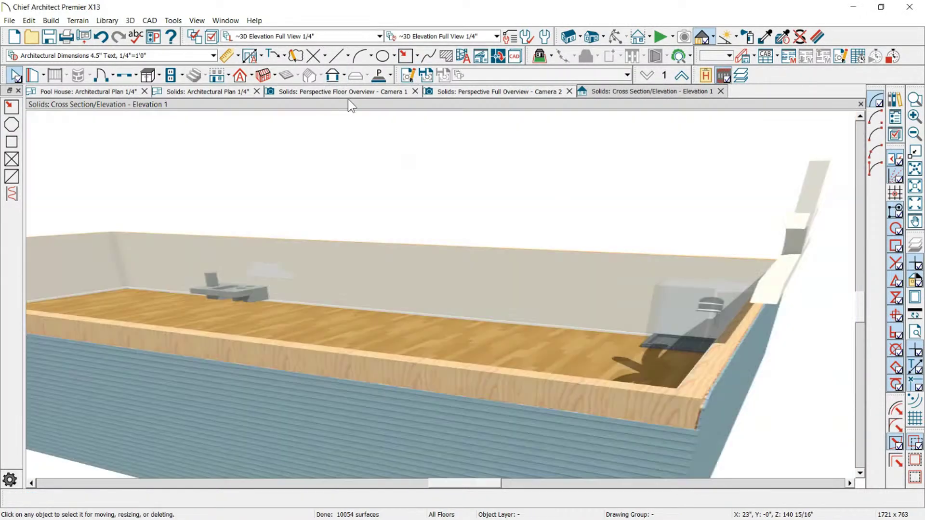
scroll(418, 250, up, 4)
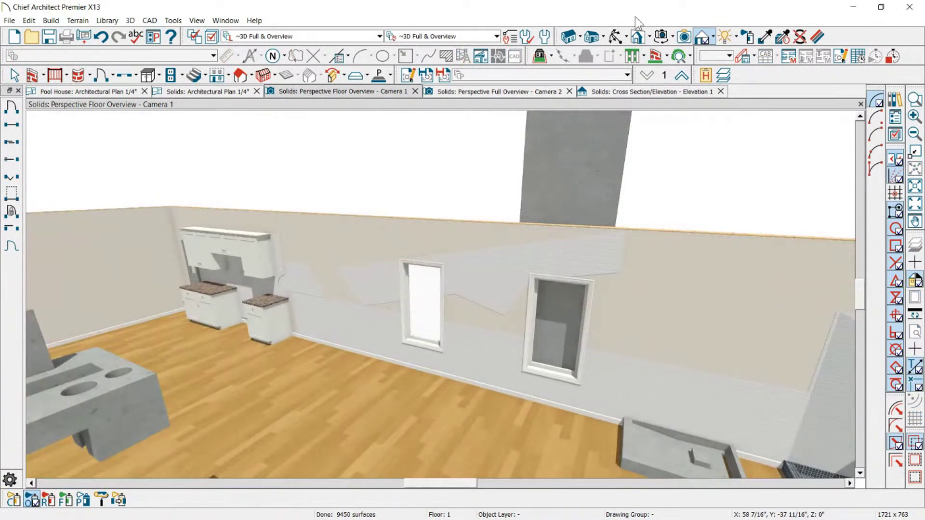
click(412, 425)
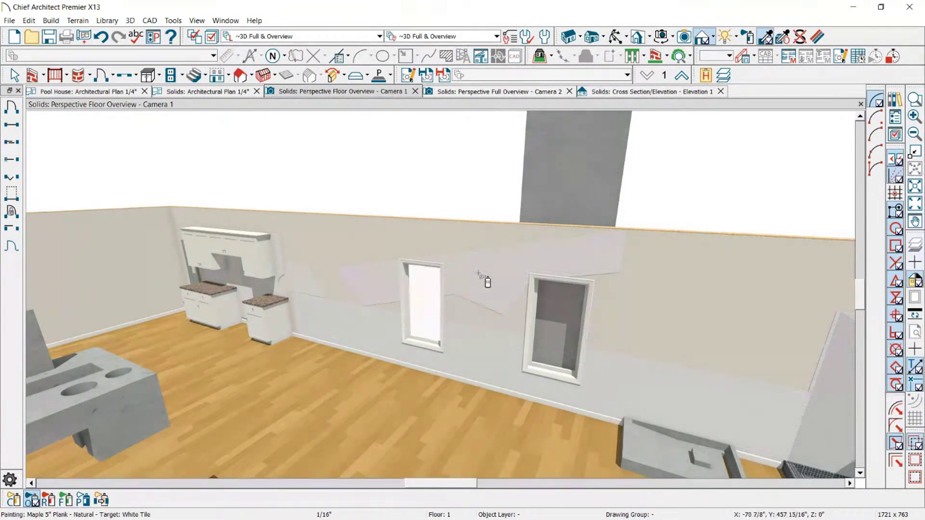
click(480, 276)
scroll(479, 254, up, 1)
key(space)
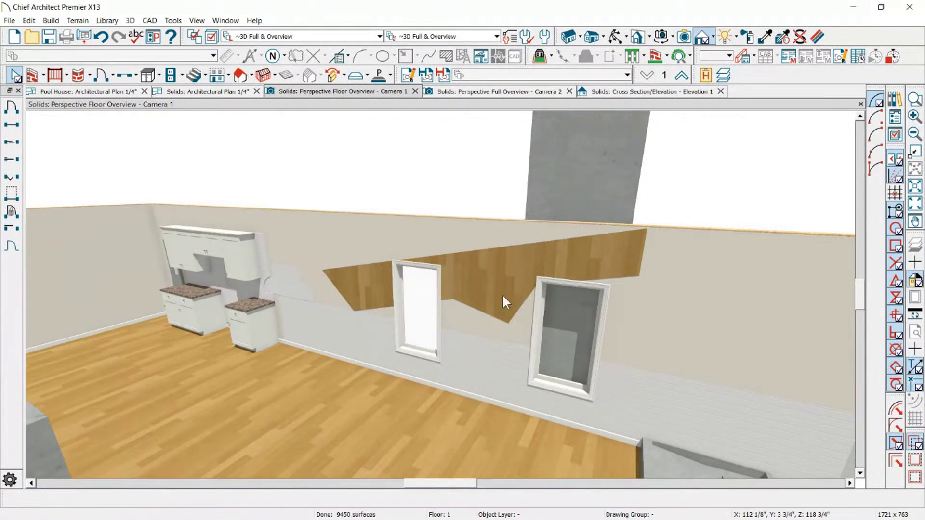
scroll(502, 295, down, 1)
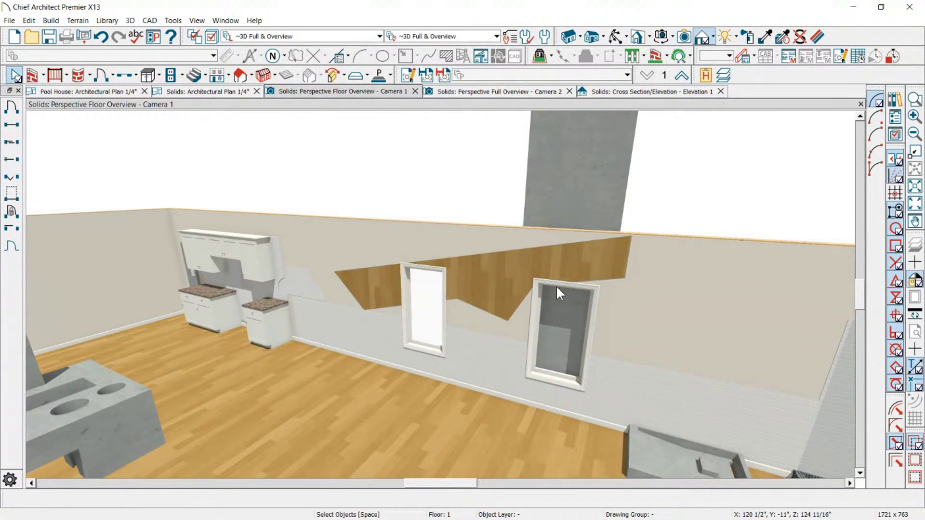
Step: Examine the tiled material region and arched wall niche in the shower corner
middle_drag(505, 290, 753, 285)
click(749, 284)
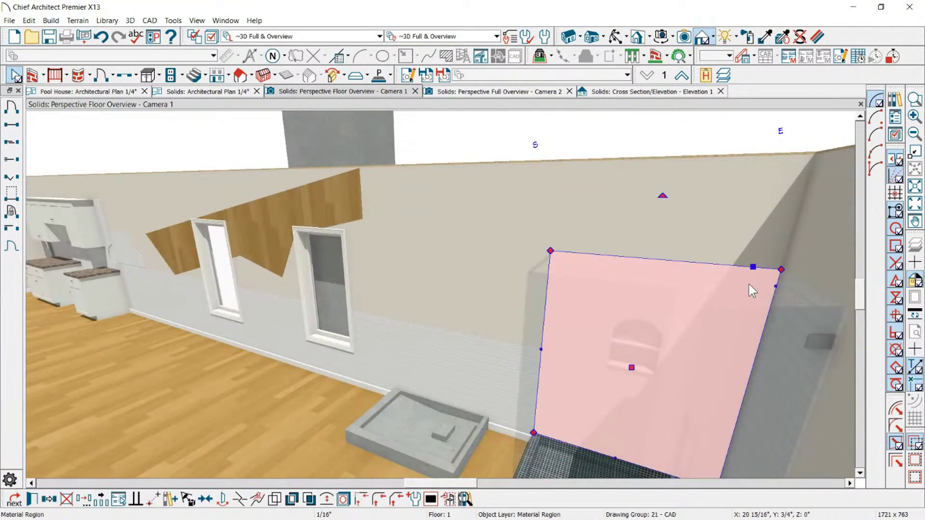
click(616, 36)
drag(602, 125, 594, 169)
scroll(555, 197, up, 5)
click(551, 199)
click(475, 215)
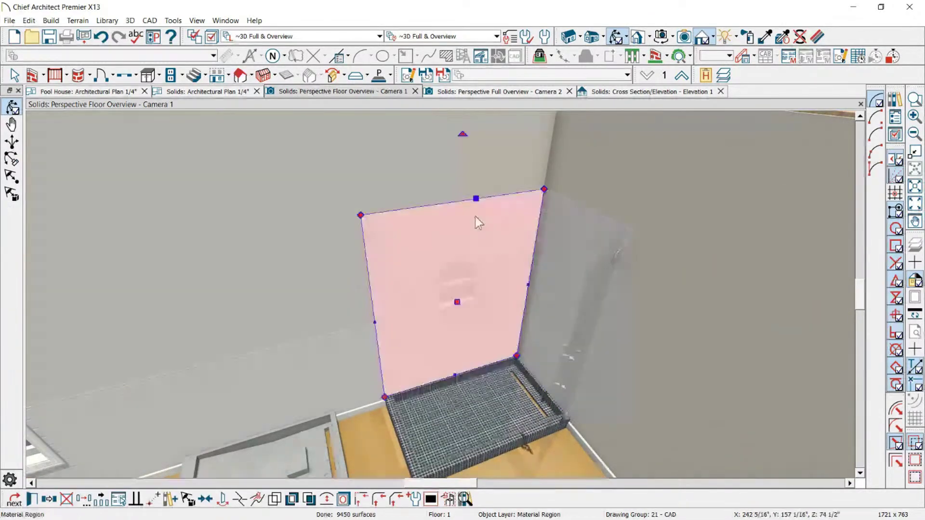
key(Escape)
drag(504, 223, 484, 184)
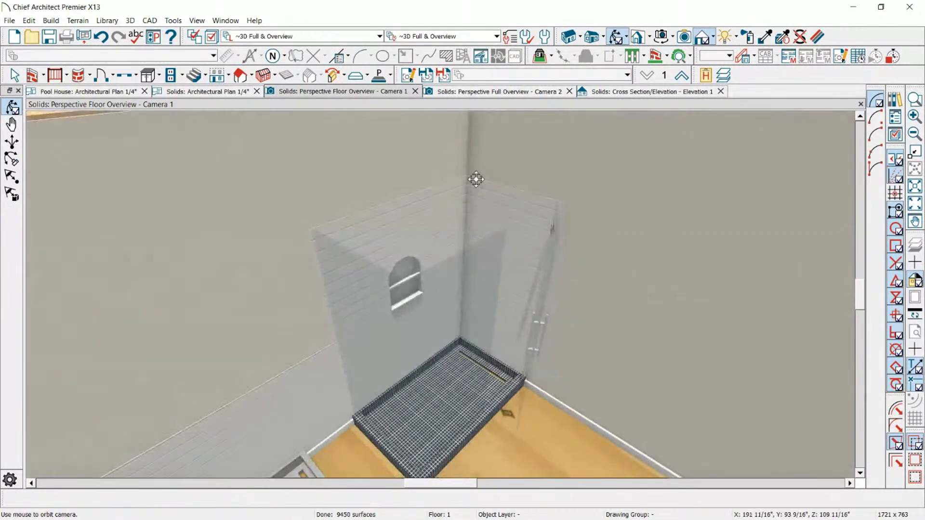
scroll(477, 179, up, 3)
drag(401, 257, 330, 309)
drag(330, 308, 360, 282)
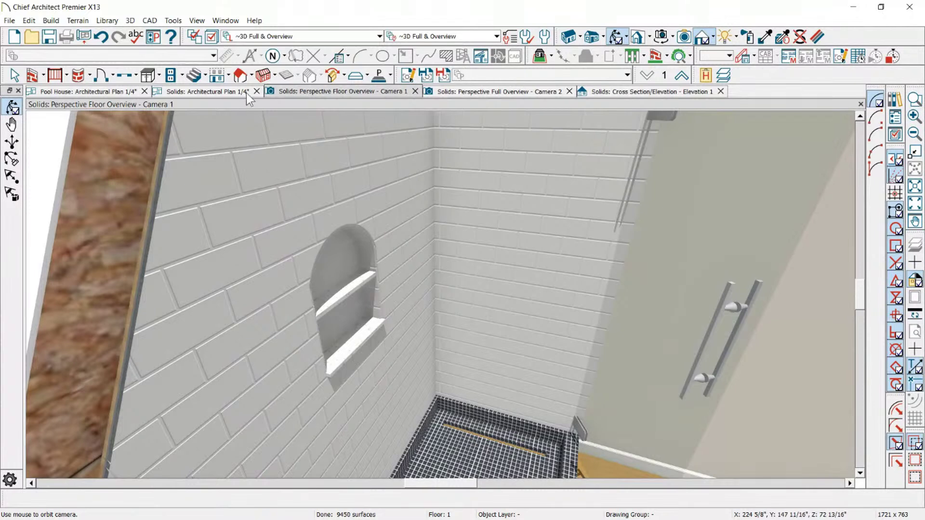
Step: Place a wall niche in the tiled shower wall adjacent to the arched niche
click(137, 75)
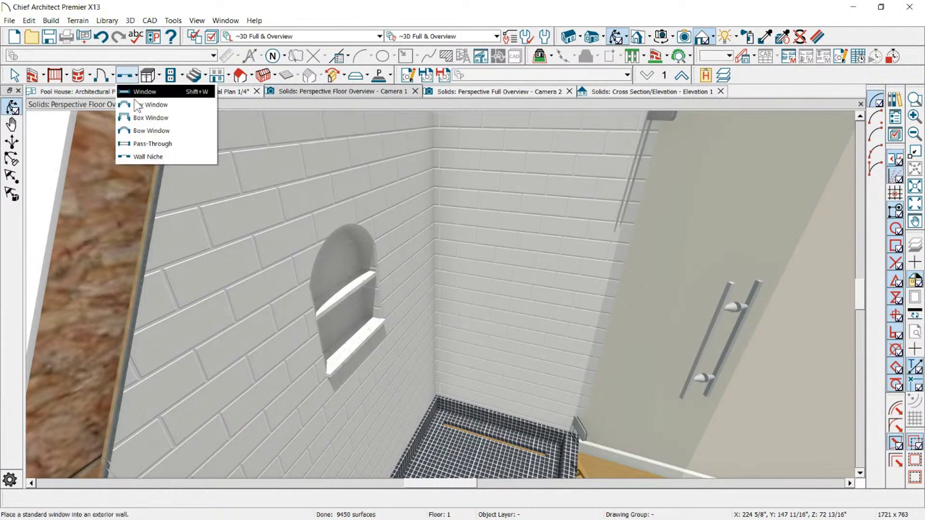
click(151, 157)
click(512, 226)
scroll(513, 226, up, 2)
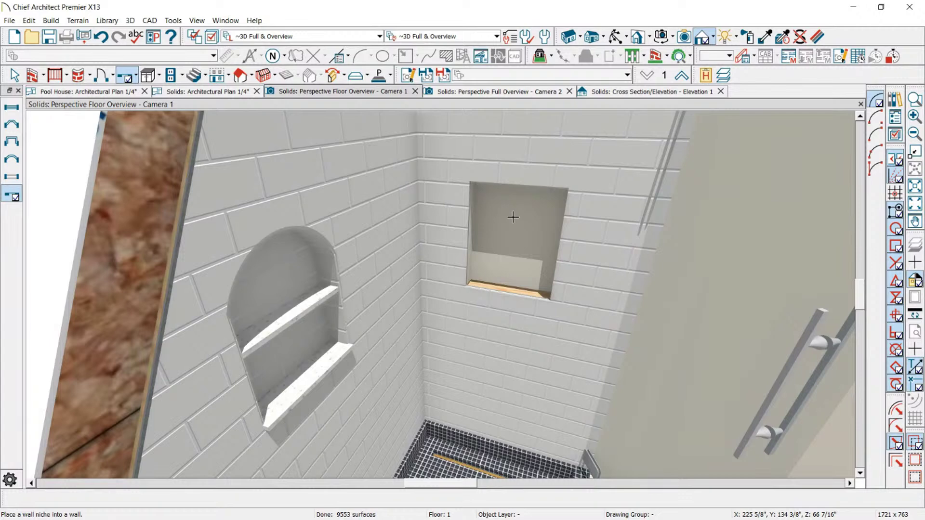
Step: Give the new rectangular wall niche a frame with sides, top and bottom widths of 1/4" and accept the specification
click(537, 235)
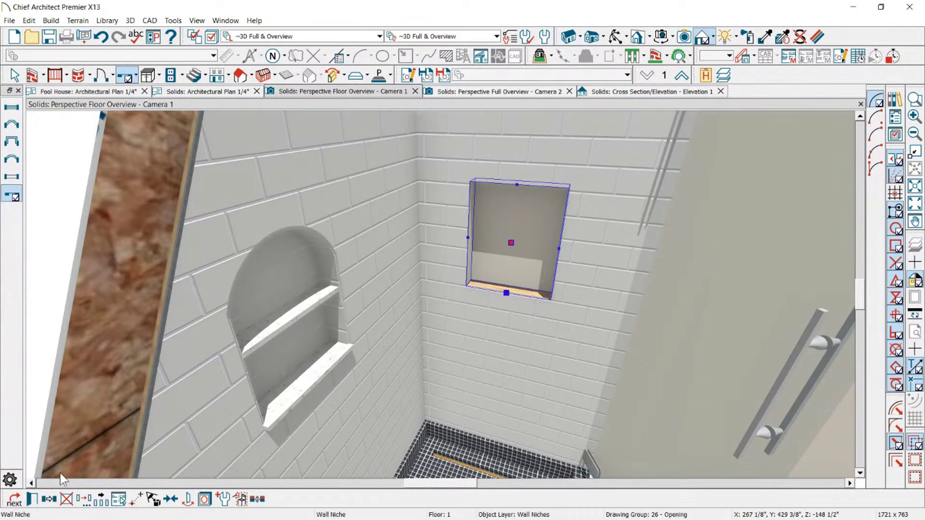
click(32, 499)
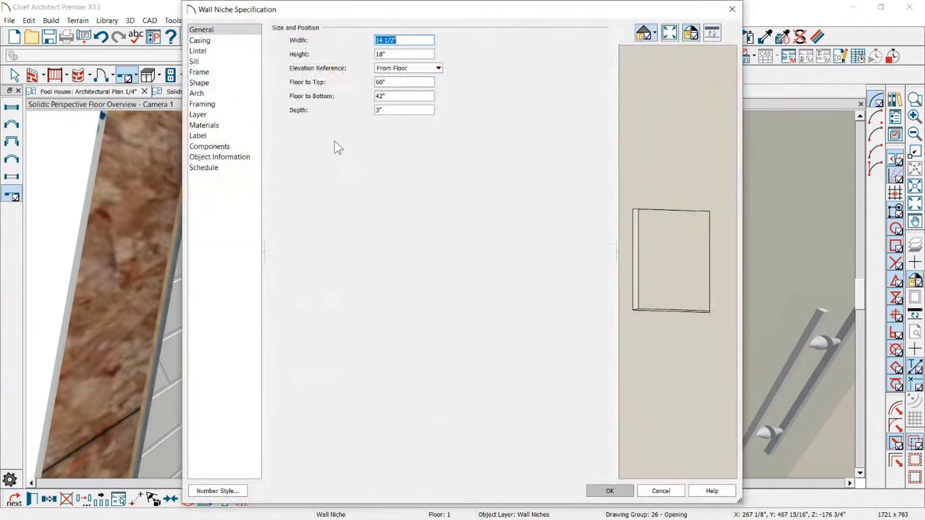
click(198, 83)
click(199, 72)
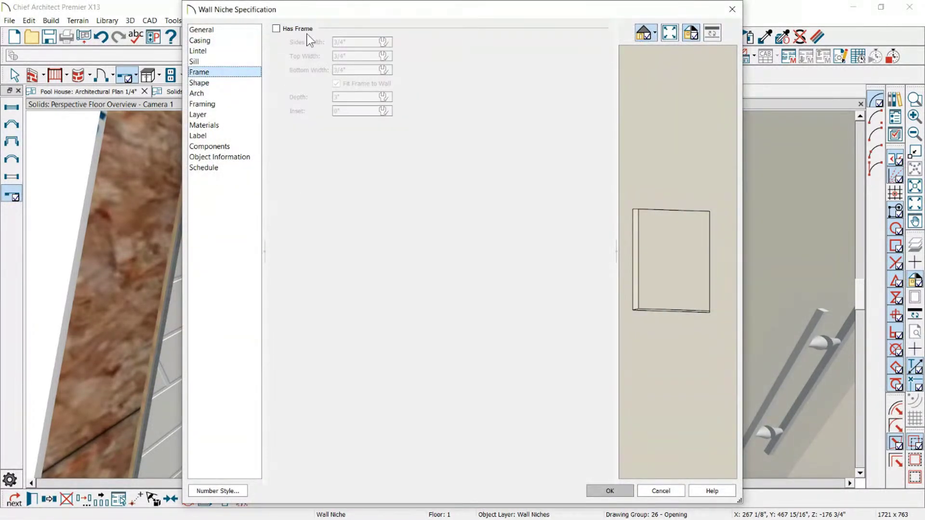
click(276, 28)
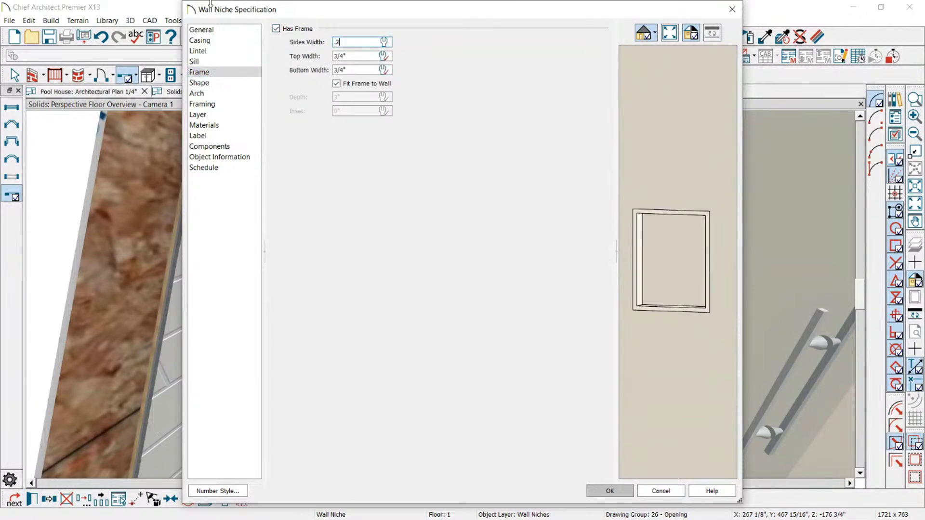
text(.25)
key(Tab)
text(.)
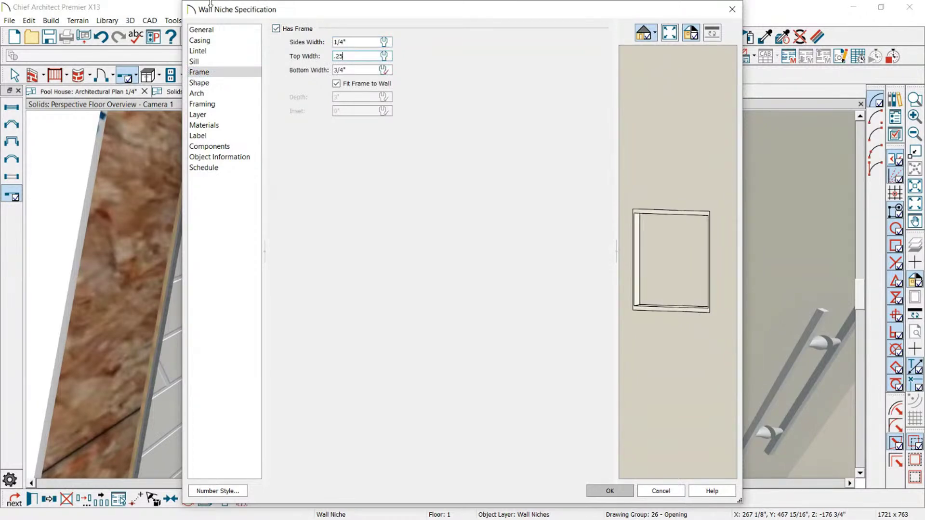
text(25)
key(Tab)
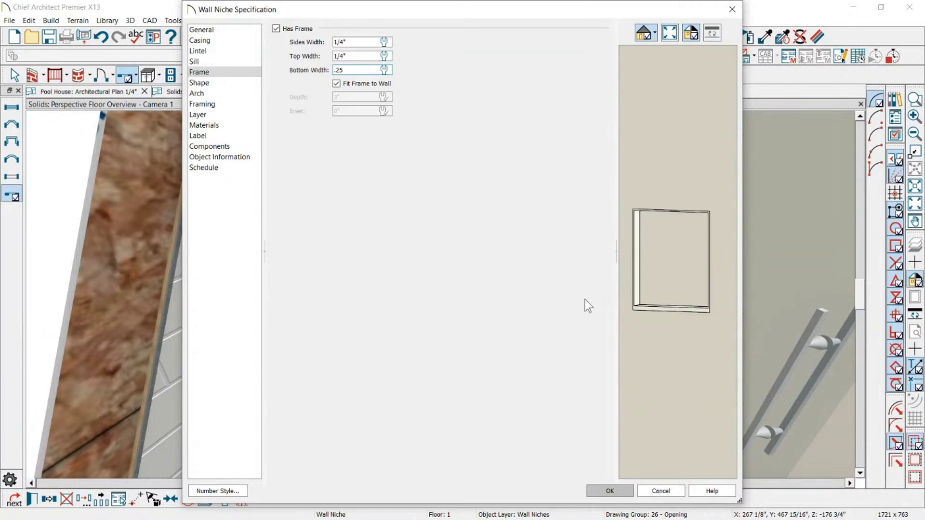
click(622, 492)
Step: Sample the shower wall's White Tile material and apply it to the new niche's back and frame
scroll(504, 183, up, 3)
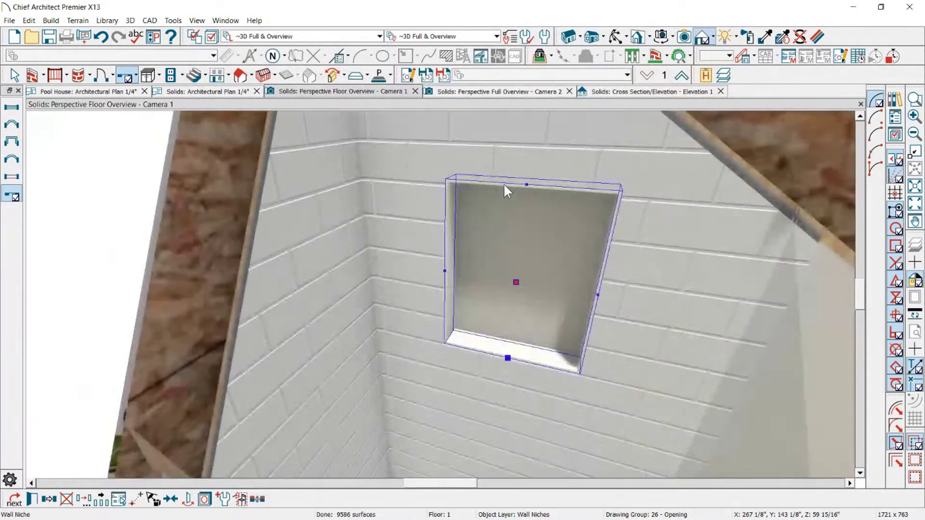
scroll(548, 233, down, 3)
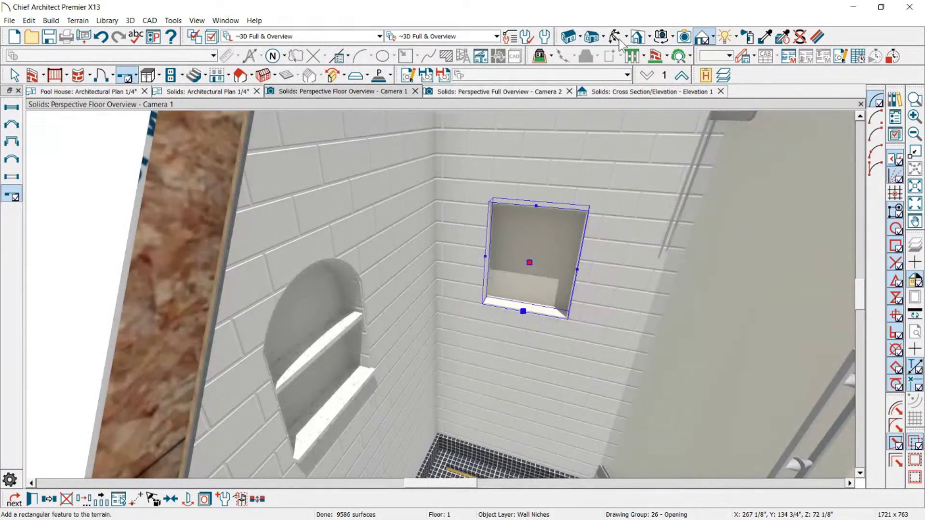
click(766, 41)
click(553, 250)
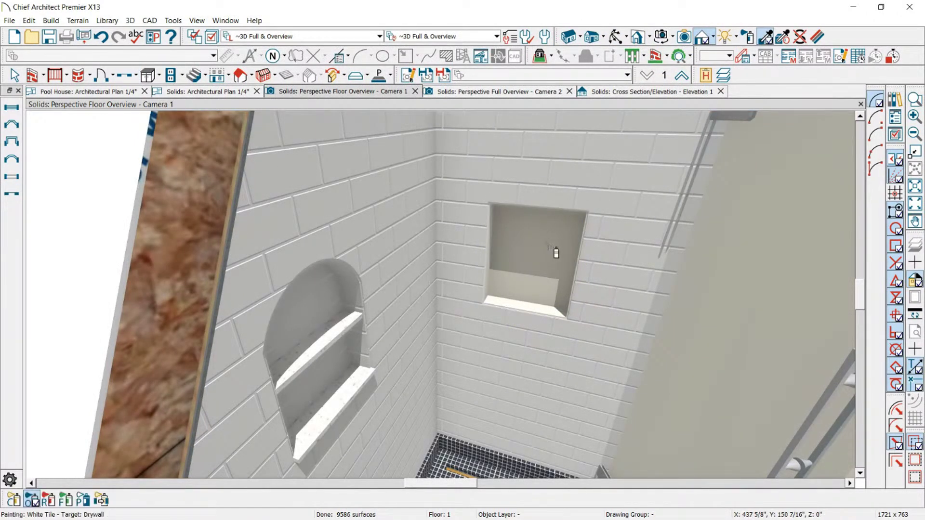
click(544, 312)
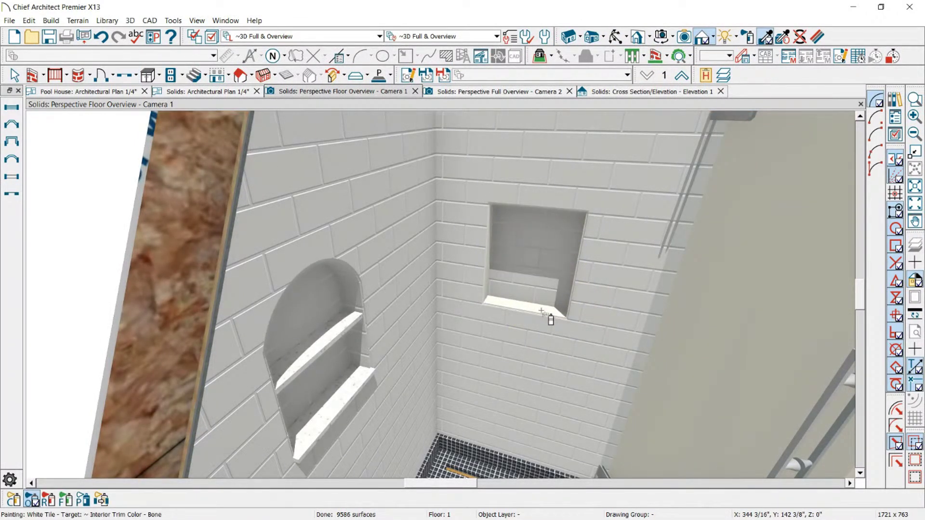
scroll(513, 308, up, 3)
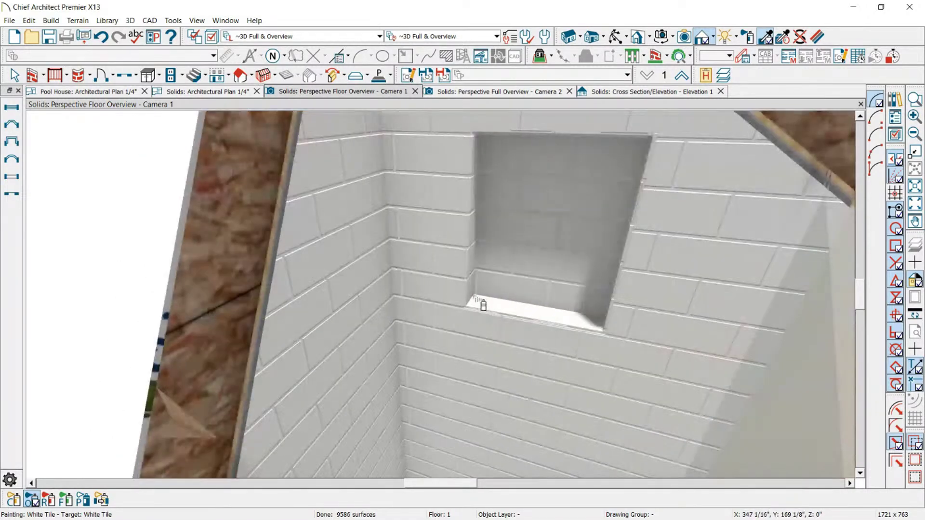
scroll(483, 305, down, 2)
scroll(566, 266, down, 3)
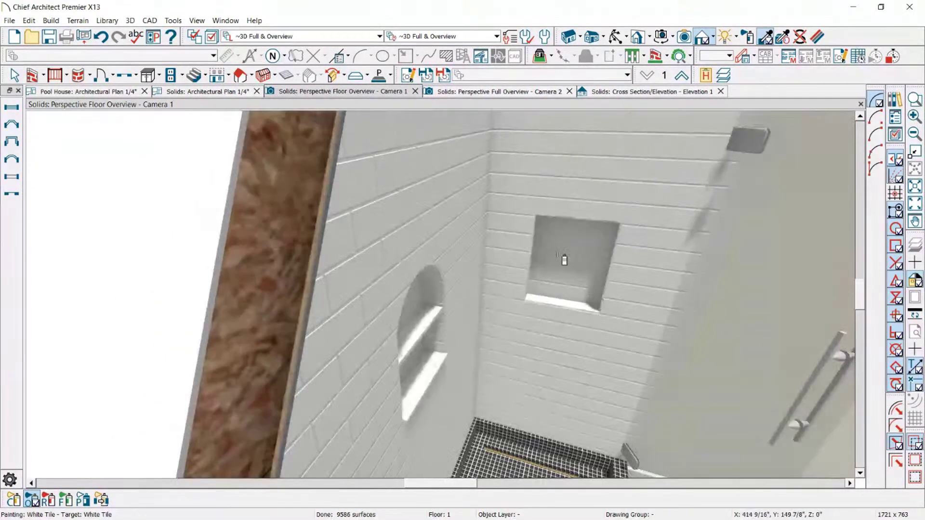
Step: Shorten the tiled niche by lowering its top edge and set its arch type to Round Top
key(space)
click(565, 264)
drag(574, 213, 574, 232)
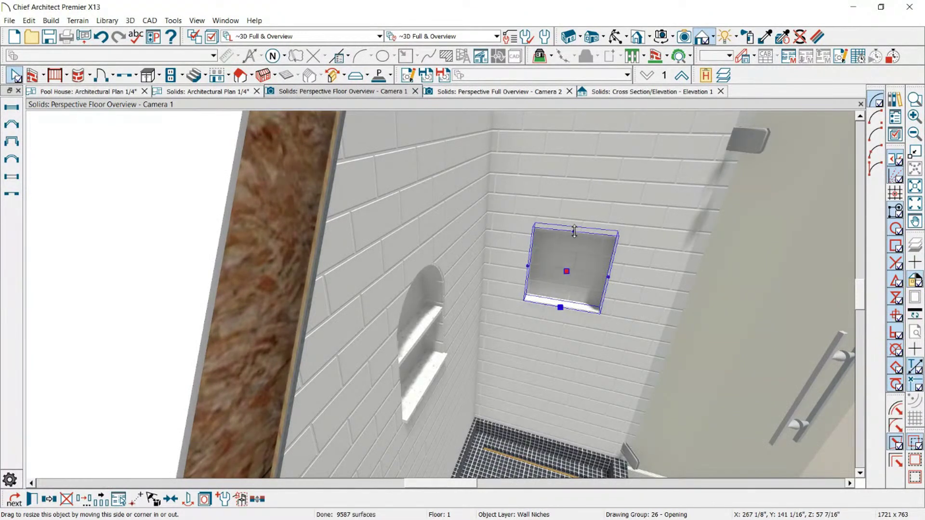
key(ctrl+e)
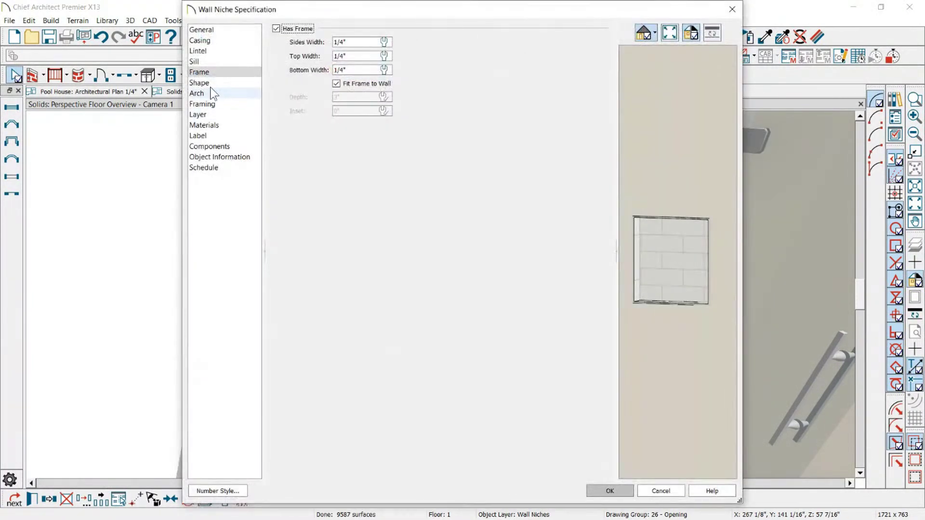
click(201, 84)
click(198, 92)
click(341, 39)
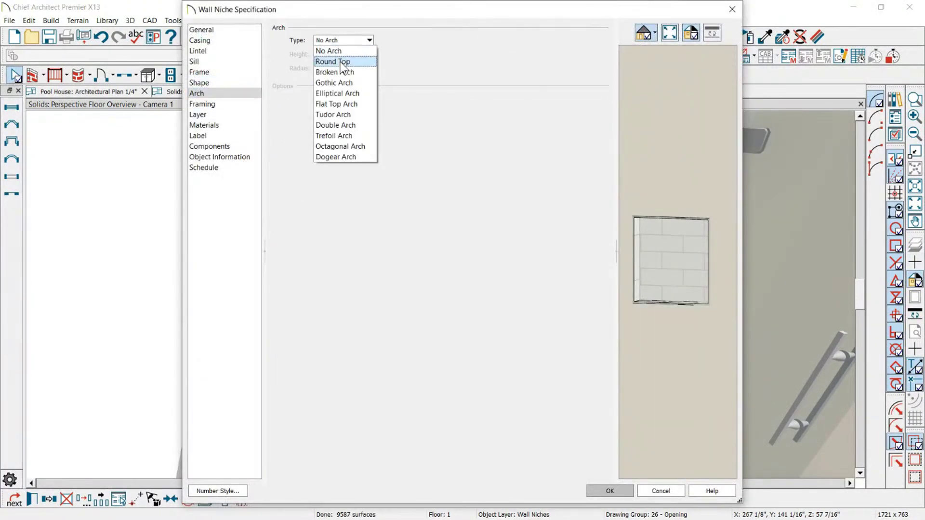
click(337, 61)
click(609, 491)
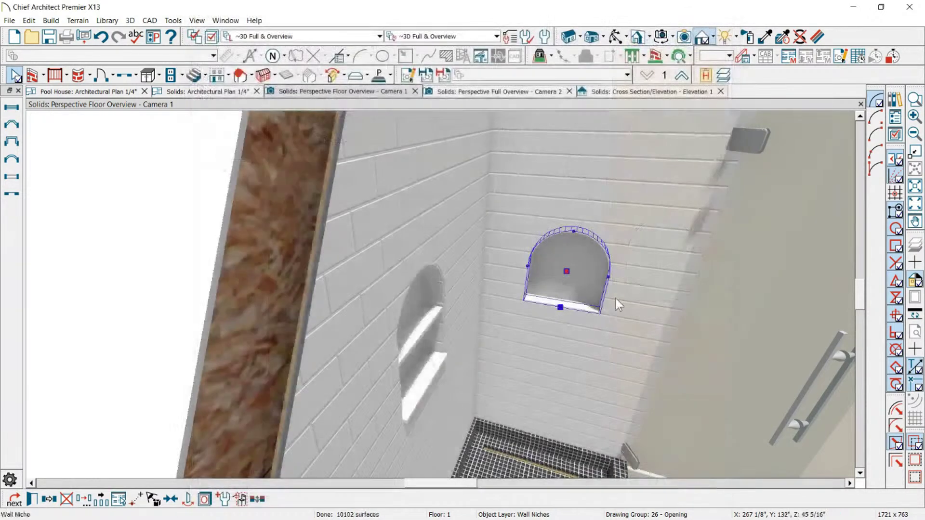
Step: Stretch the round-top niche upward to make it taller than the shortened opening
click(570, 256)
click(570, 235)
drag(574, 232, 582, 177)
scroll(541, 297, up, 3)
scroll(620, 296, down, 3)
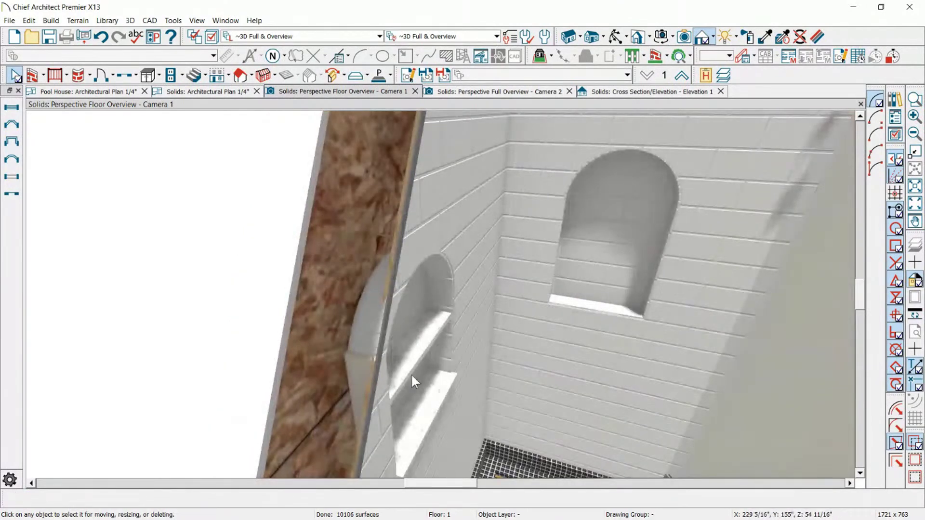
click(433, 403)
key(Escape)
Step: Reopen the round-top niche's specification and enable a sill with the 1/2" extension
double_click(627, 252)
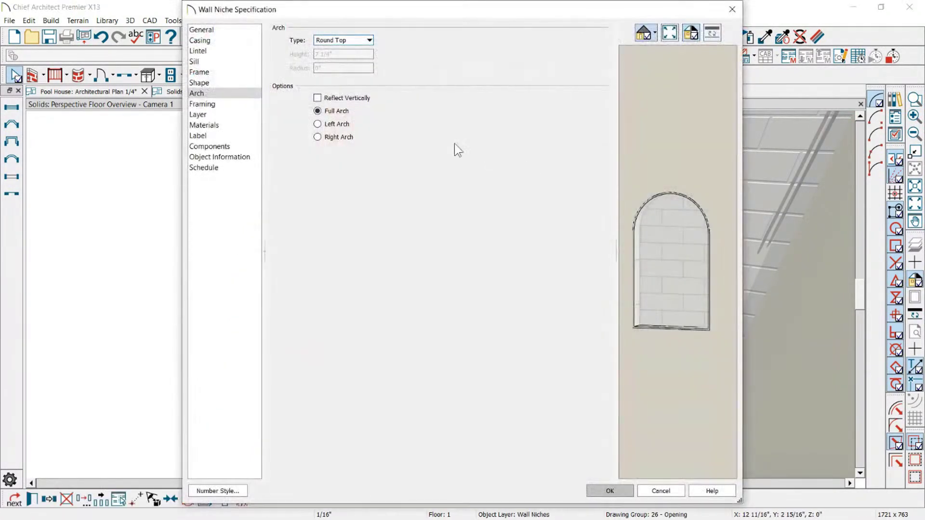
click(214, 62)
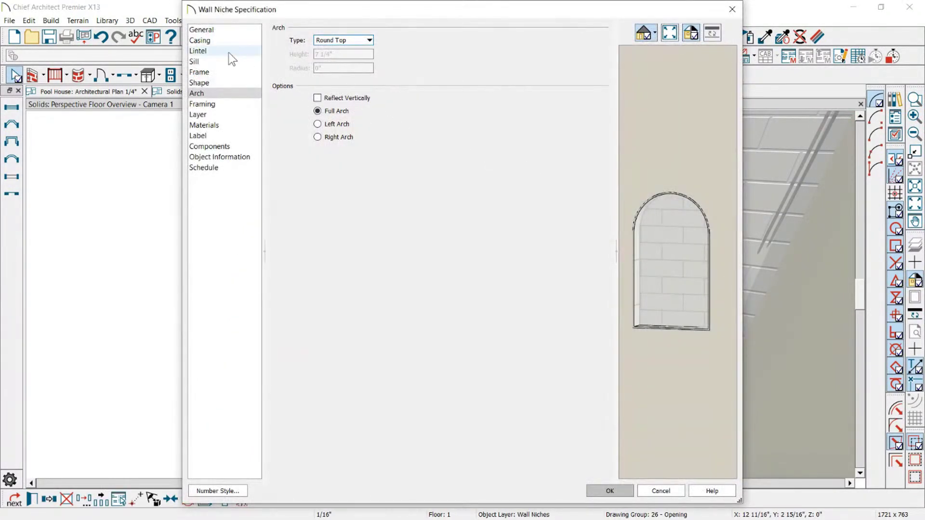
click(289, 29)
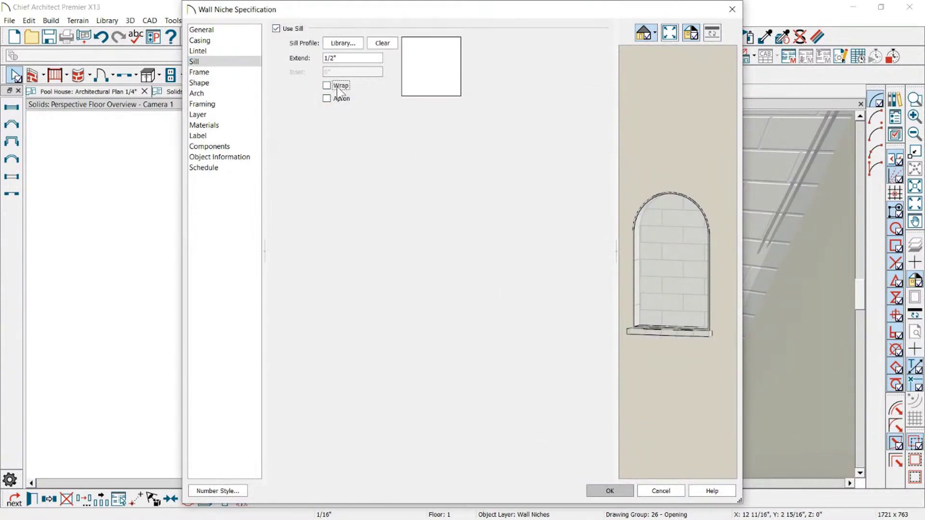
scroll(663, 303, up, 3)
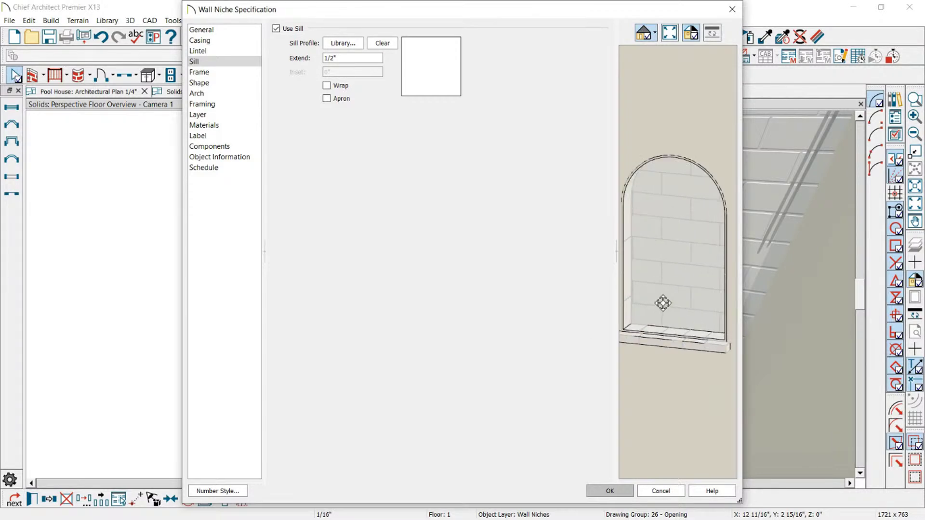
scroll(663, 303, down, 2)
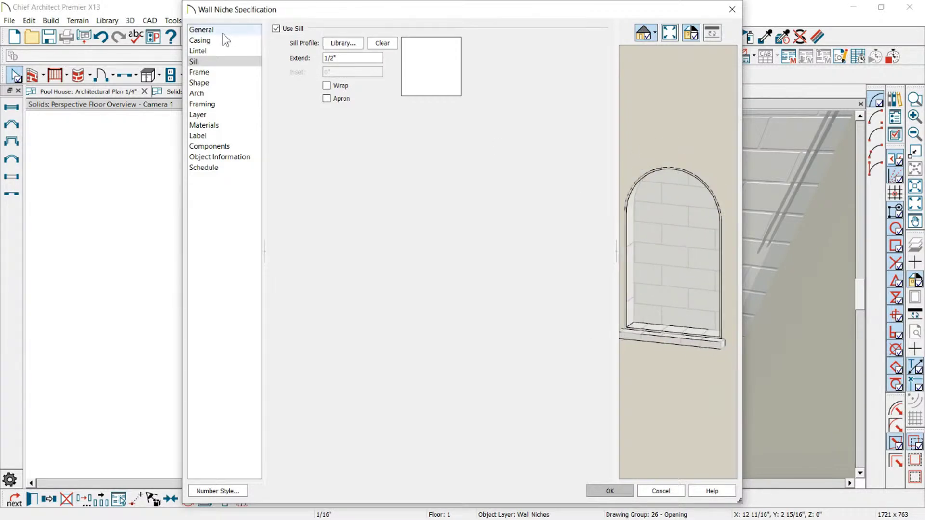
Step: Enable casing around the round-top niche, check its sill and frame settings, and accept the specification
click(207, 41)
click(276, 28)
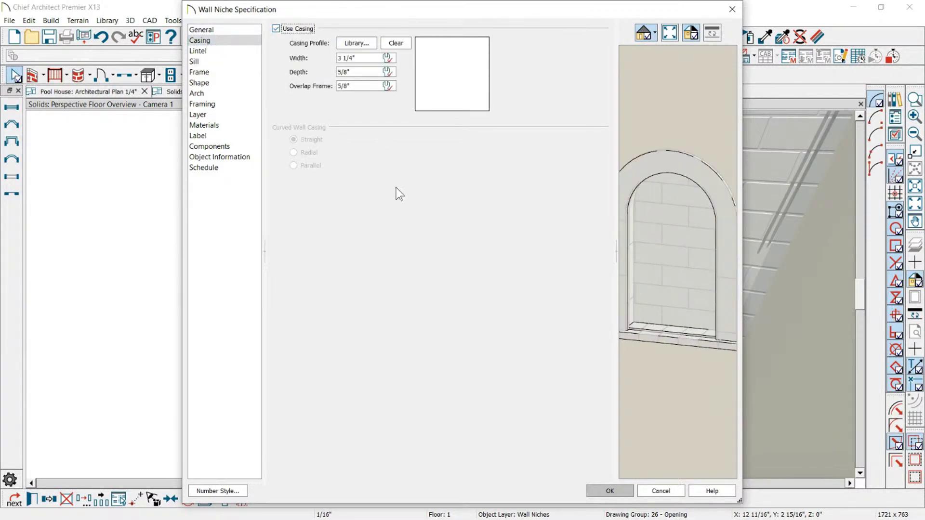
scroll(649, 158, down, 2)
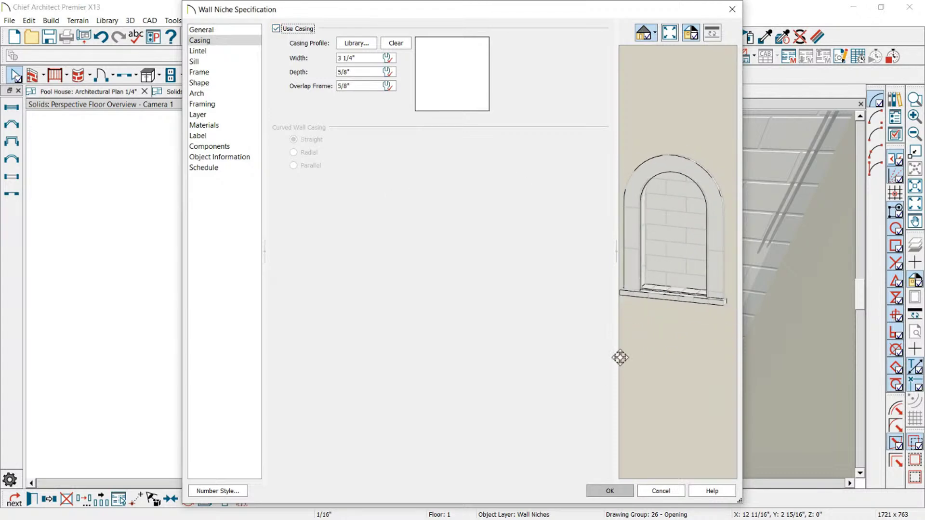
scroll(694, 280, up, 2)
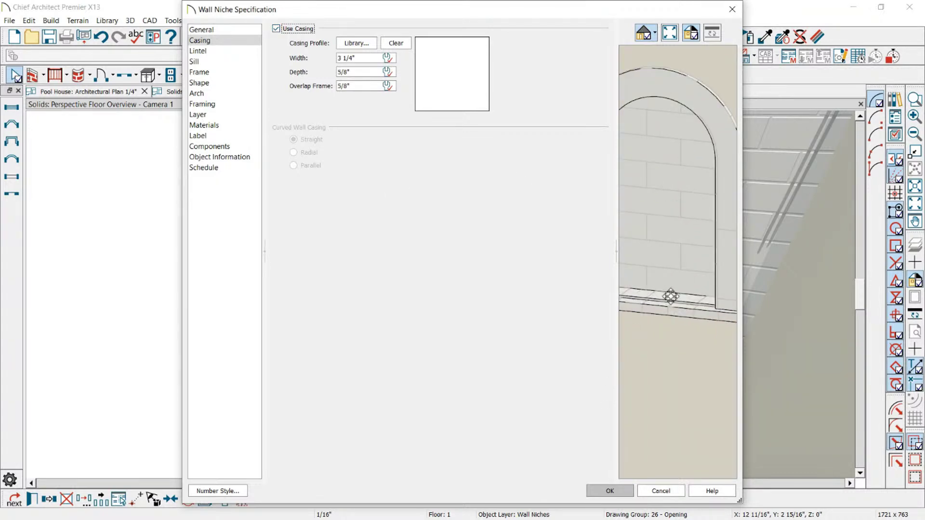
click(197, 62)
click(353, 59)
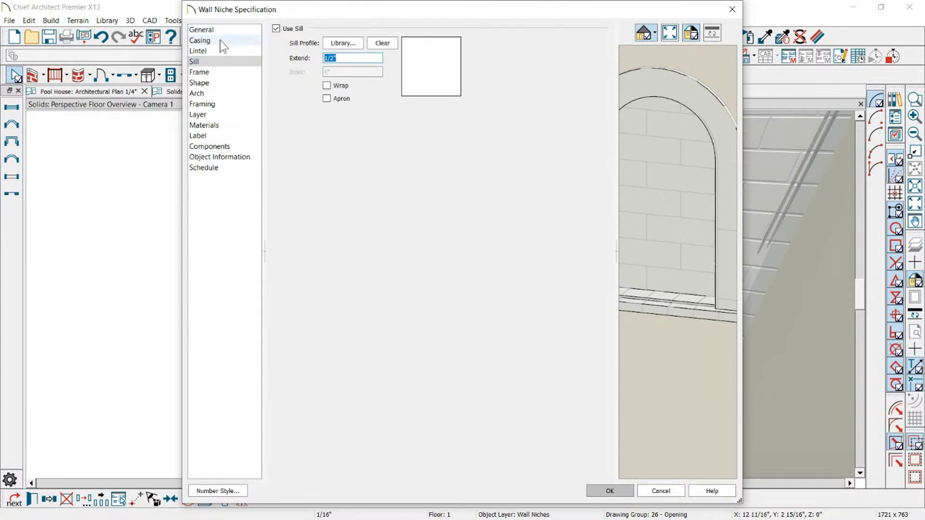
click(199, 72)
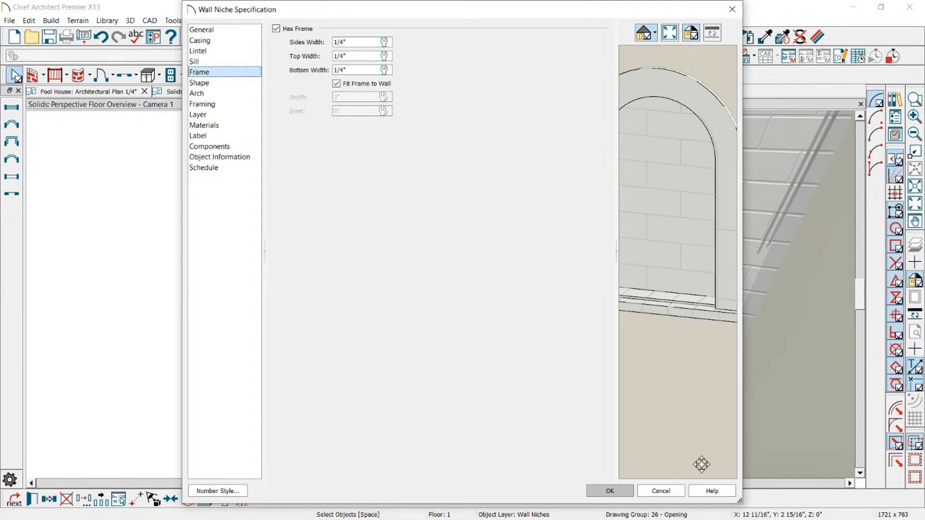
click(610, 491)
Step: Examine the cased niche's sill, tiled arch and interior alongside the shelved niche from several angles
scroll(596, 312, up, 3)
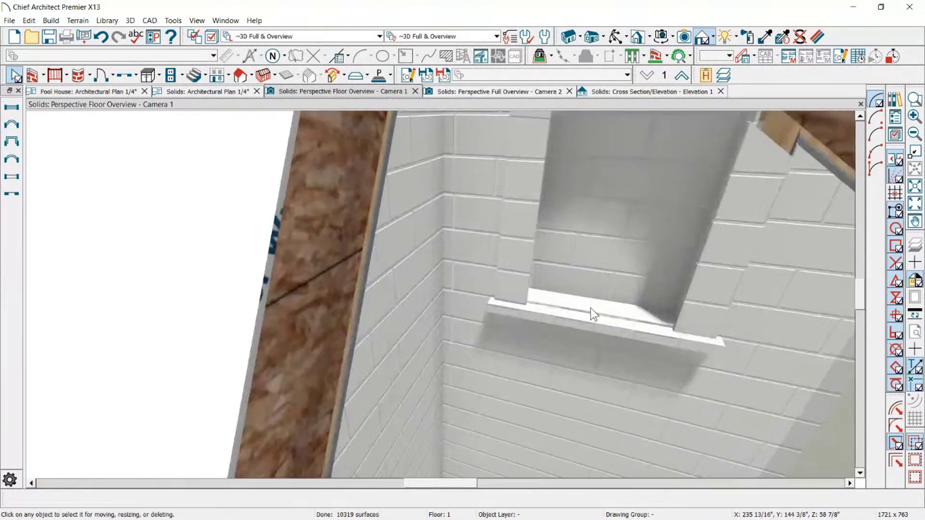
scroll(630, 322, down, 3)
scroll(630, 321, up, 1)
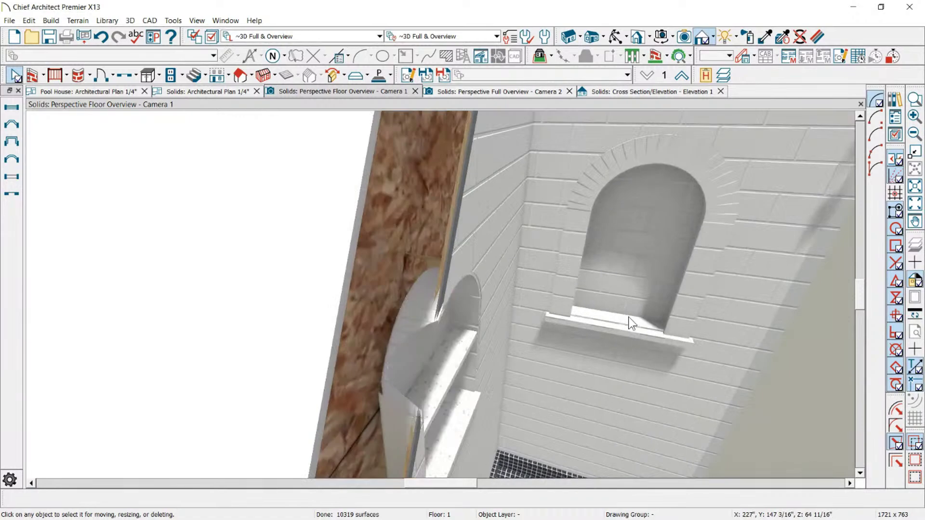
scroll(681, 139, up, 1)
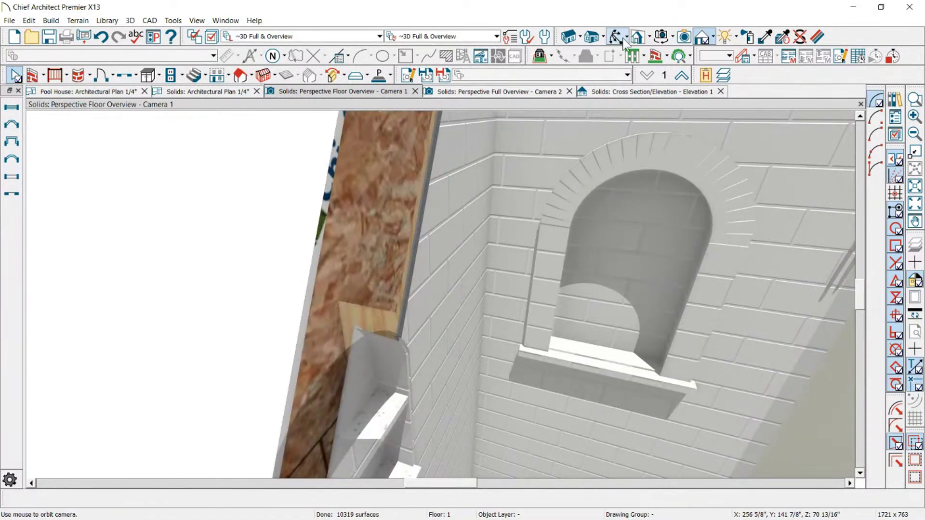
click(617, 36)
drag(619, 193, 483, 222)
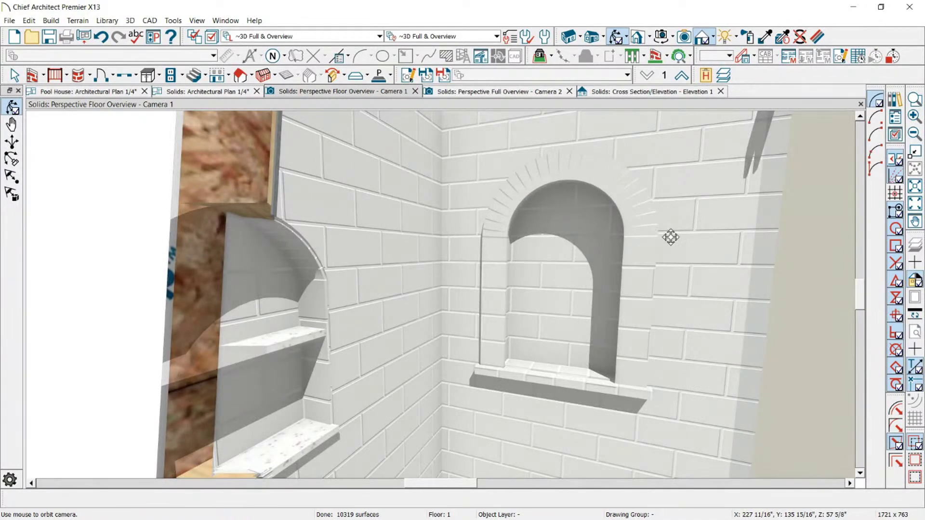
scroll(671, 237, down, 3)
scroll(671, 238, down, 1)
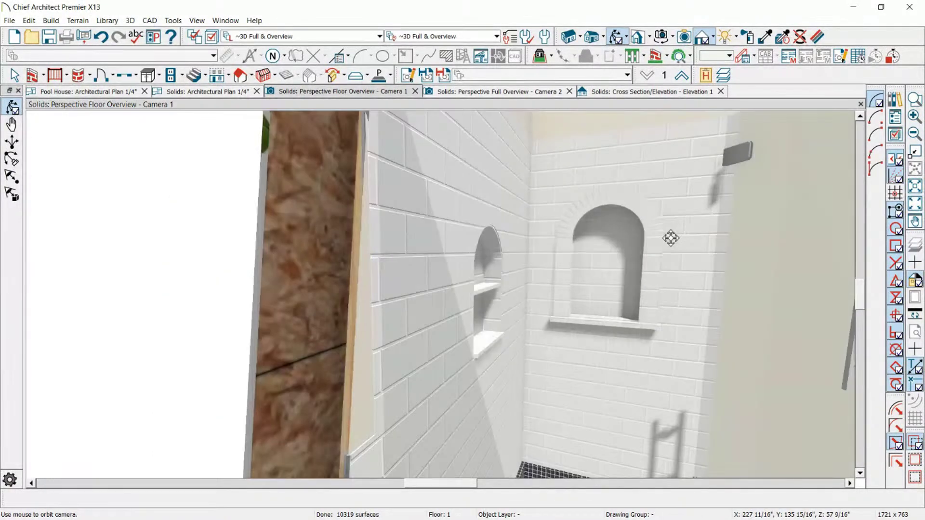
drag(671, 238, 621, 236)
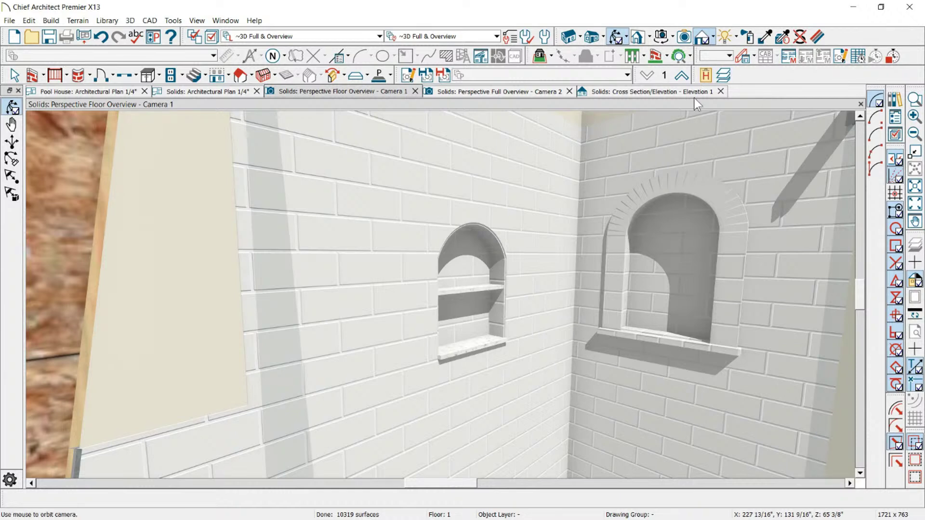
Step: Close the Camera 1 floor overview and bring up the wall in the Elevation 1 view
click(415, 91)
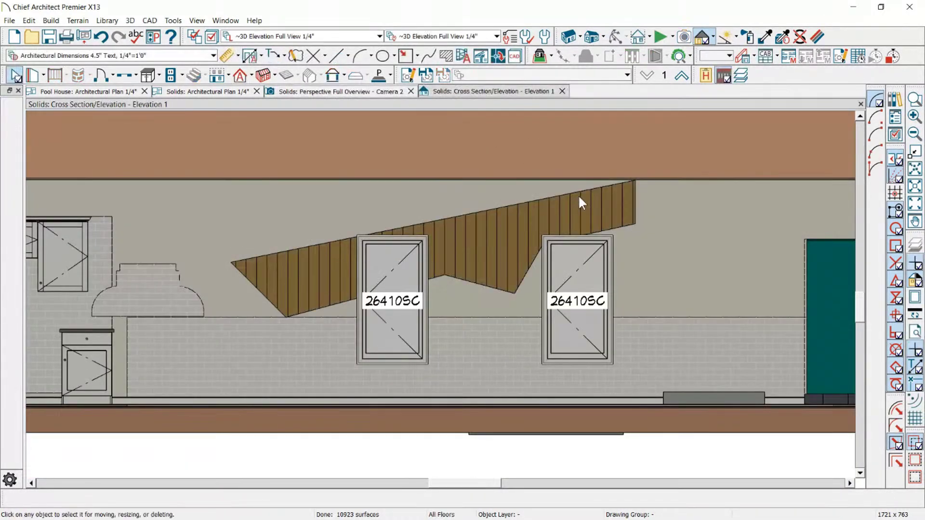
scroll(620, 167, up, 1)
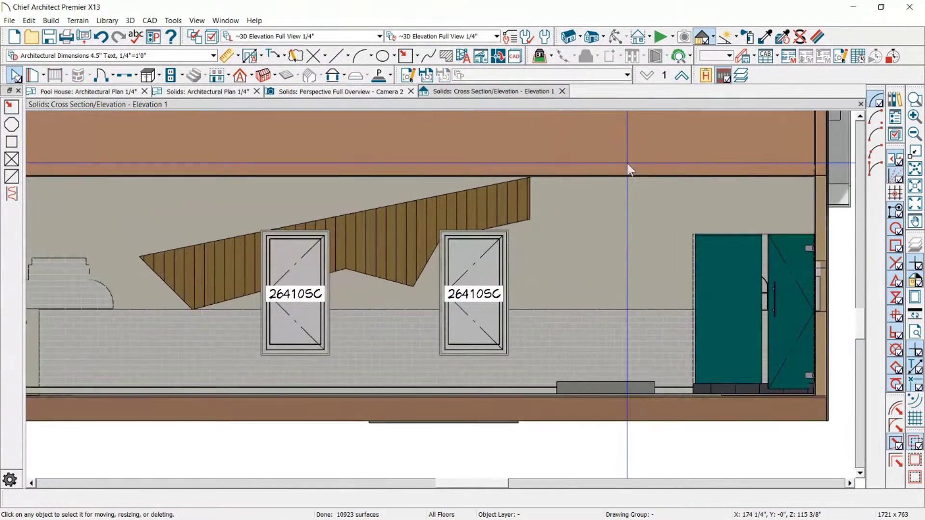
Step: Shorten the wood-plank wall material region by pulling its right end back over the second window
click(479, 196)
drag(530, 198, 477, 197)
click(419, 155)
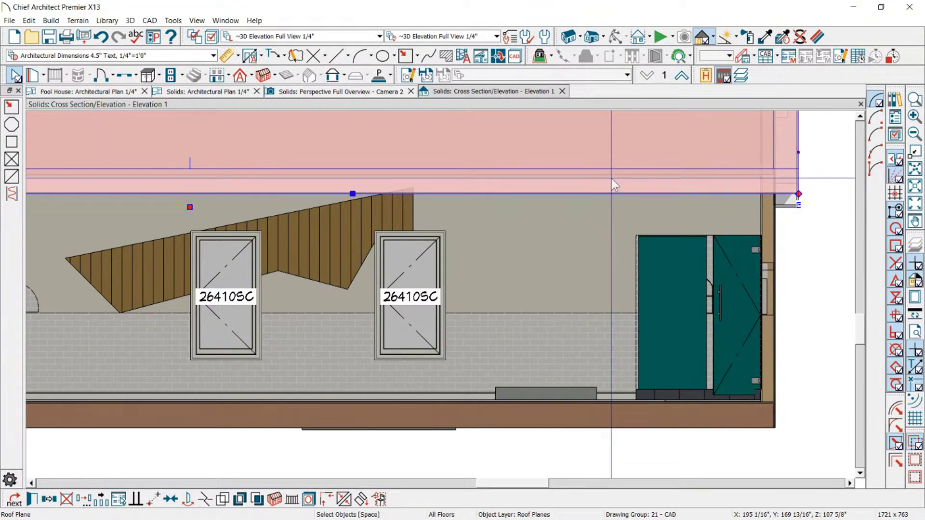
Step: Return to the Solids floor plan and draw a rectangular polyline solid about 1'-3 11/16" wide in the open floor near the base cabinets
click(96, 91)
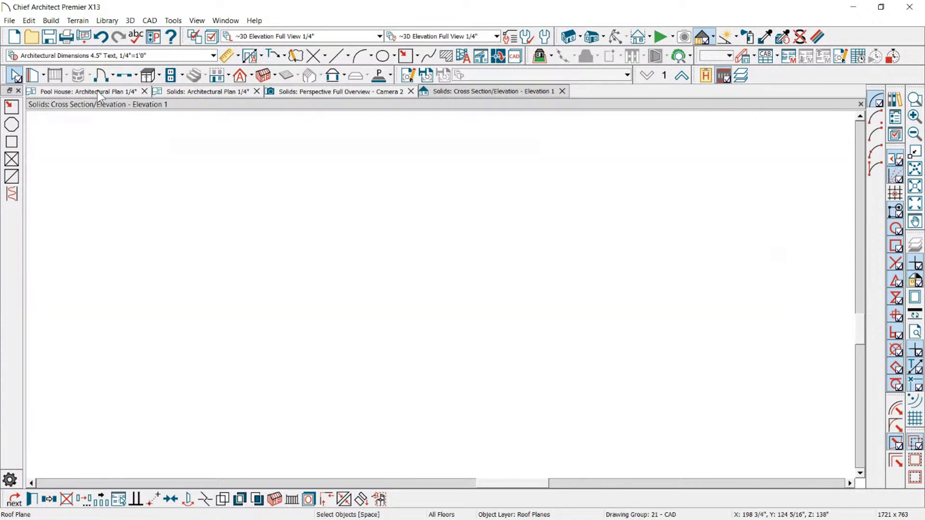
click(207, 91)
scroll(279, 128, down, 5)
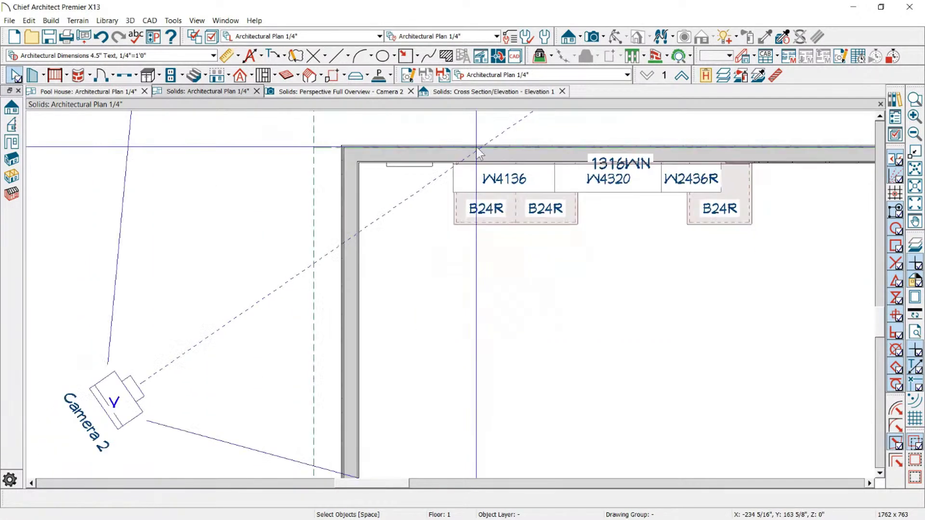
scroll(638, 184, up, 3)
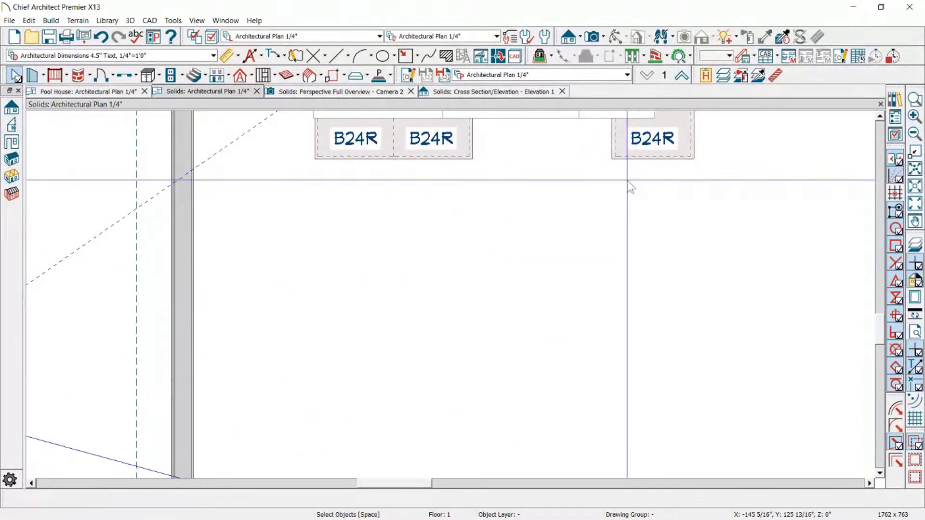
click(384, 80)
drag(388, 252, 438, 348)
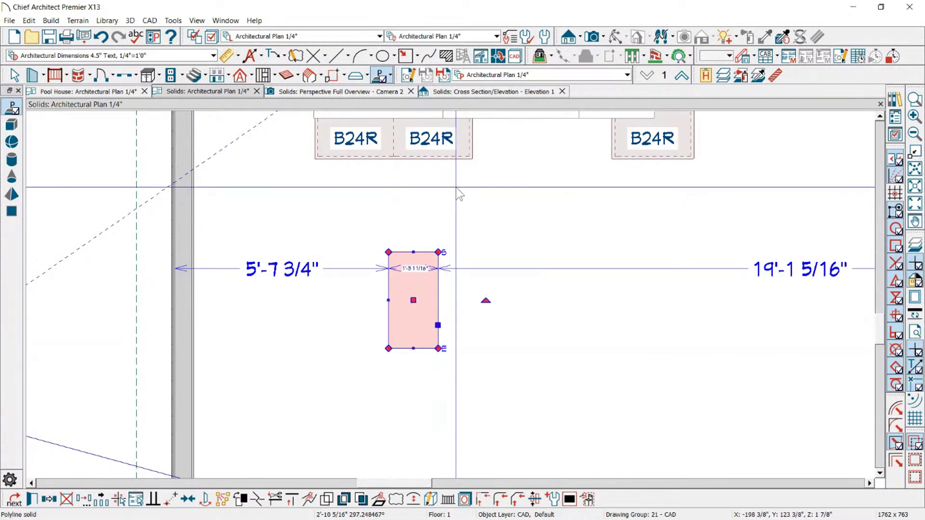
Step: Create a full camera view looking across the new flat solid toward the wall beside the cabinets
click(593, 37)
drag(549, 284, 398, 266)
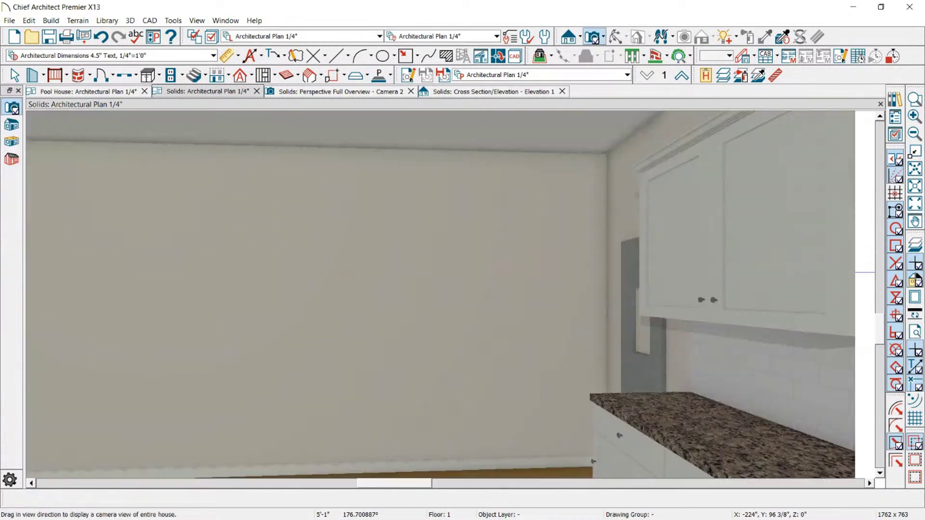
scroll(397, 266, down, 3)
scroll(425, 429, up, 4)
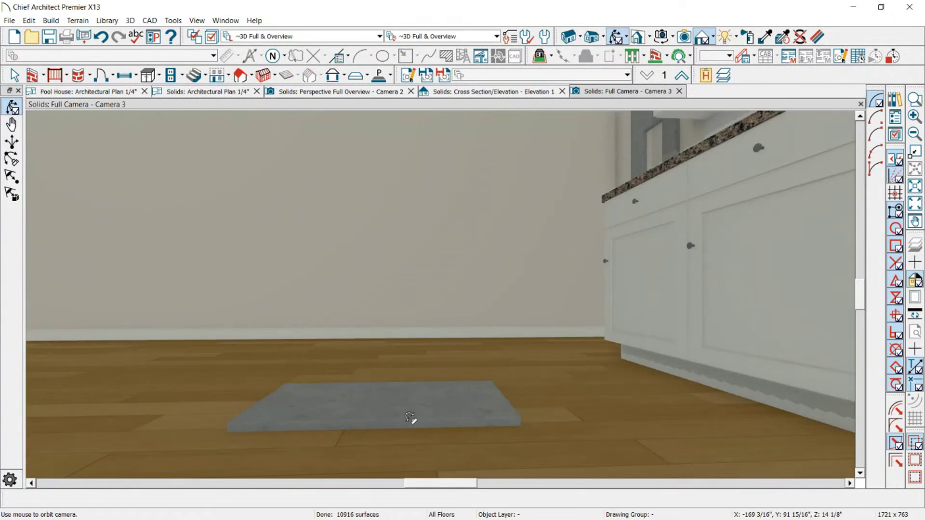
Step: Stretch the flat solid upward into a block about 19 3/4" tall and view it from above
click(410, 418)
drag(413, 421, 355, 219)
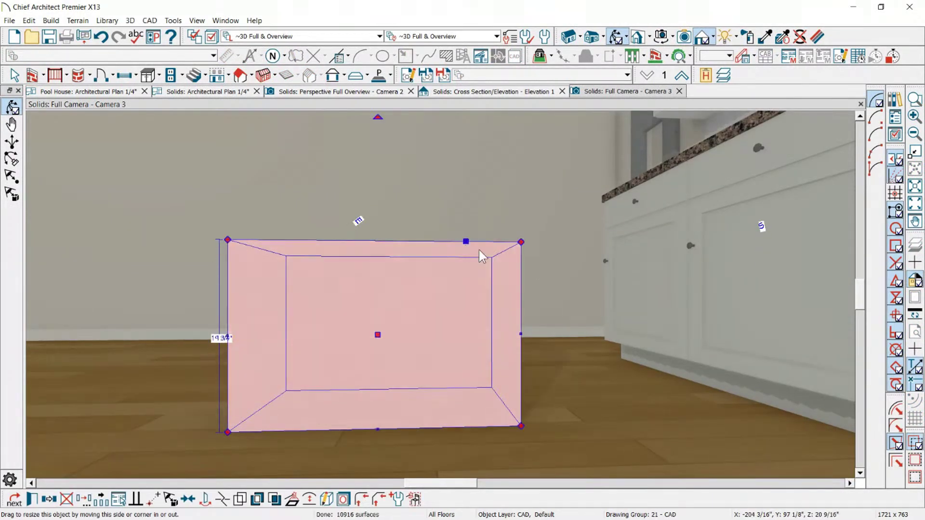
scroll(545, 254, down, 3)
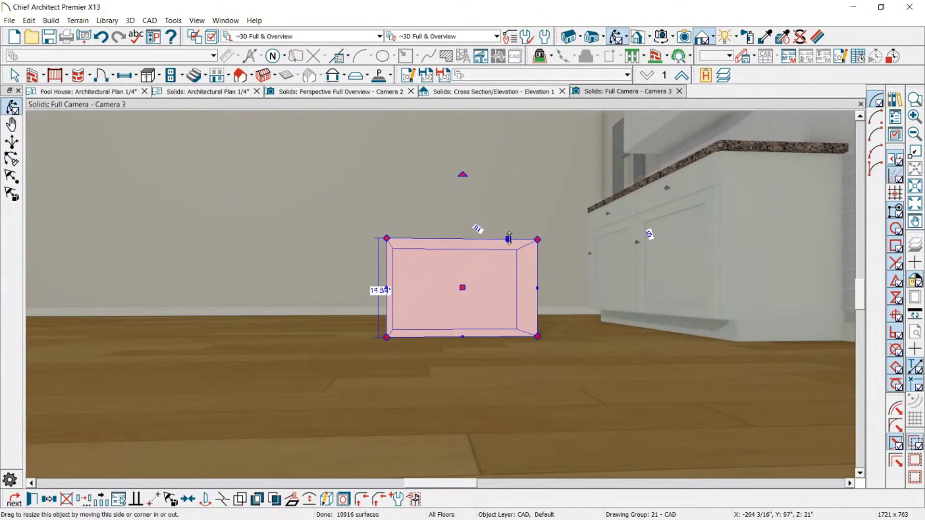
key(Escape)
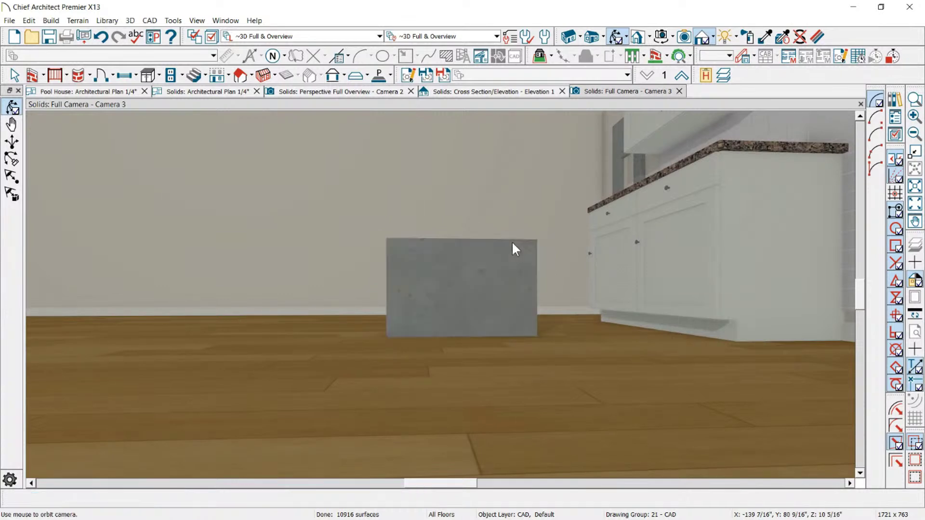
click(512, 241)
drag(512, 241, 489, 307)
scroll(500, 268, down, 1)
key(Escape)
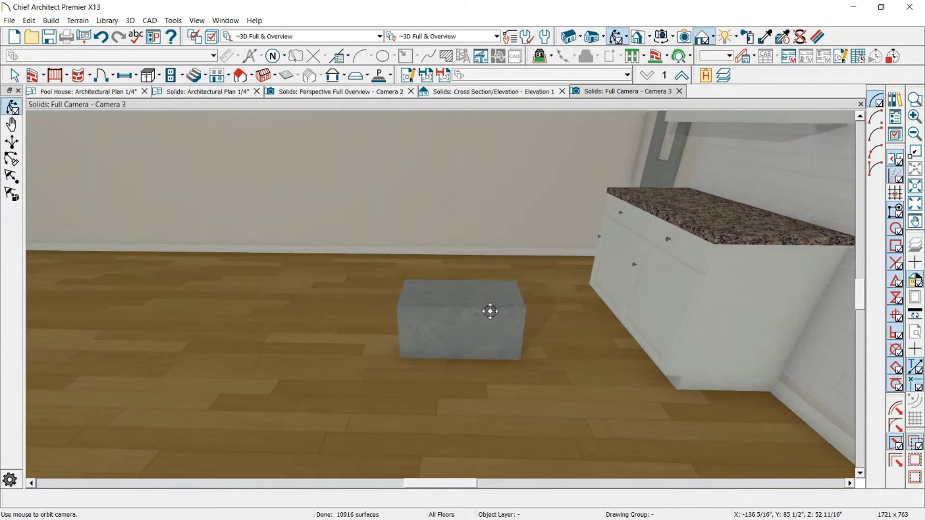
Step: Break the top edge of the block's front face at two points and raise the middle segment into an inverted-T profile
click(499, 304)
key(3)
click(427, 309)
key(3)
click(494, 310)
drag(483, 310, 496, 186)
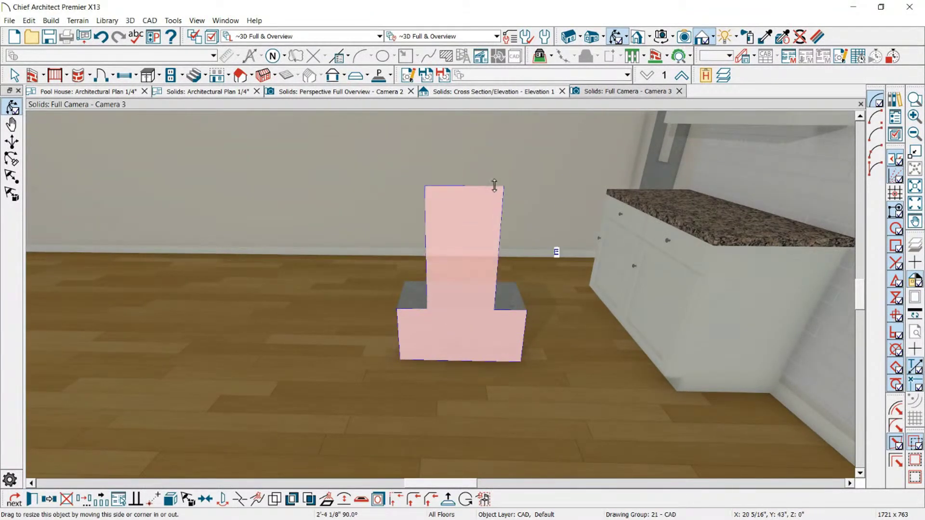
key(Escape)
Step: Pull the bottom corner of the base's end face outward so the solid's broad profile face slopes
drag(537, 273, 373, 254)
mouse_move(422, 193)
mouse_down()
mouse_move(433, 190)
mouse_move(428, 184)
mouse_up()
click(438, 189)
click(498, 147)
drag(325, 206, 438, 232)
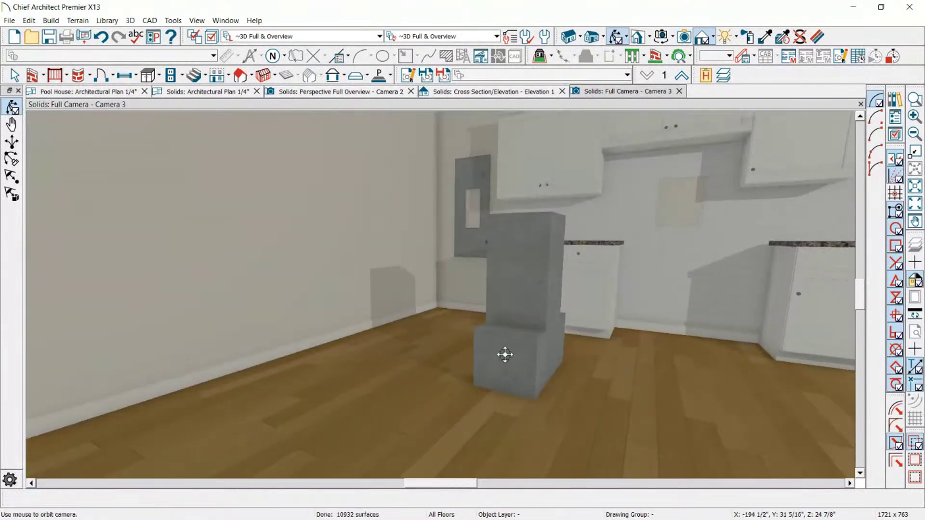
mouse_move(502, 355)
mouse_down()
mouse_move(516, 344)
mouse_move(494, 347)
mouse_up()
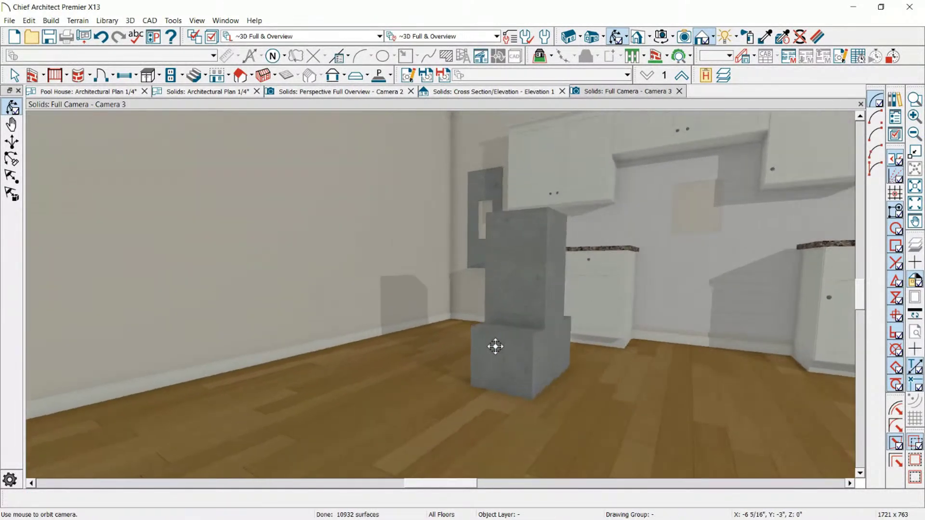
click(493, 347)
drag(527, 390, 564, 407)
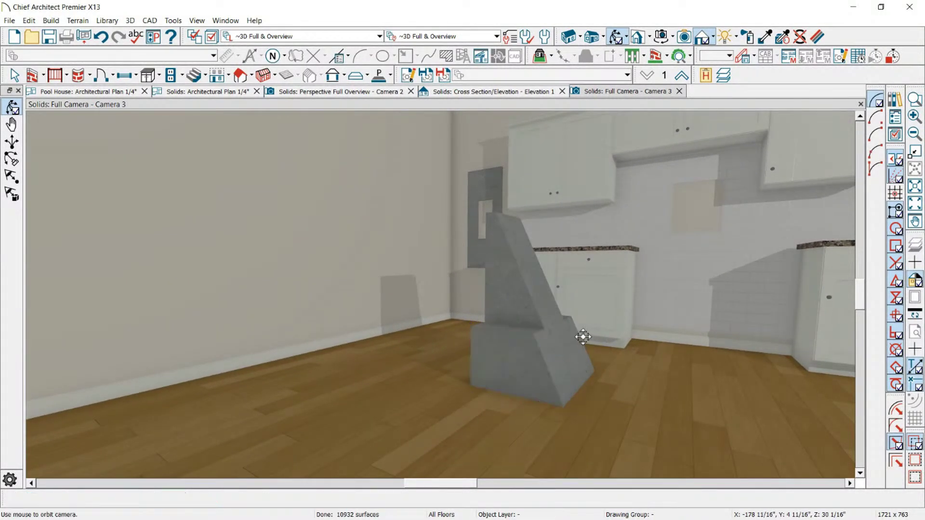
Step: Lower the top edge of the base's end face on the near side of the sloped solid
click(540, 371)
scroll(547, 320, up, 3)
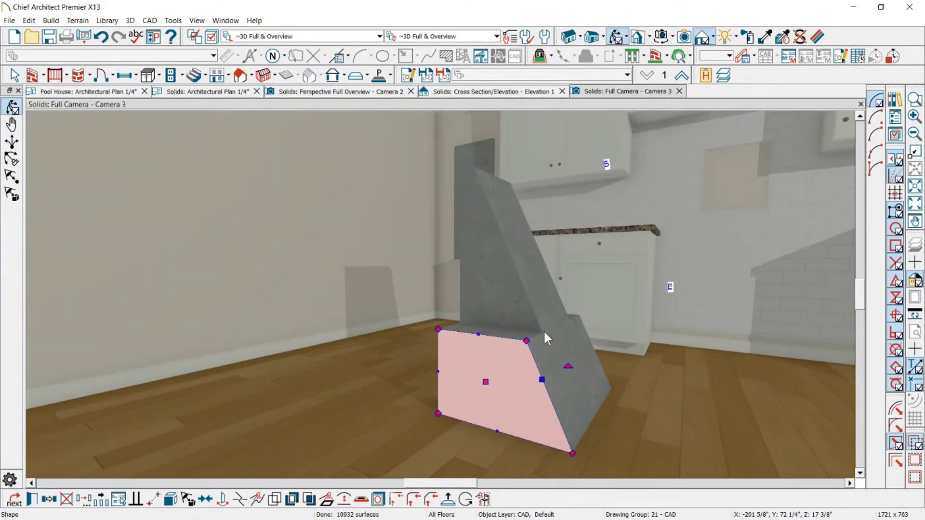
click(542, 345)
click(539, 353)
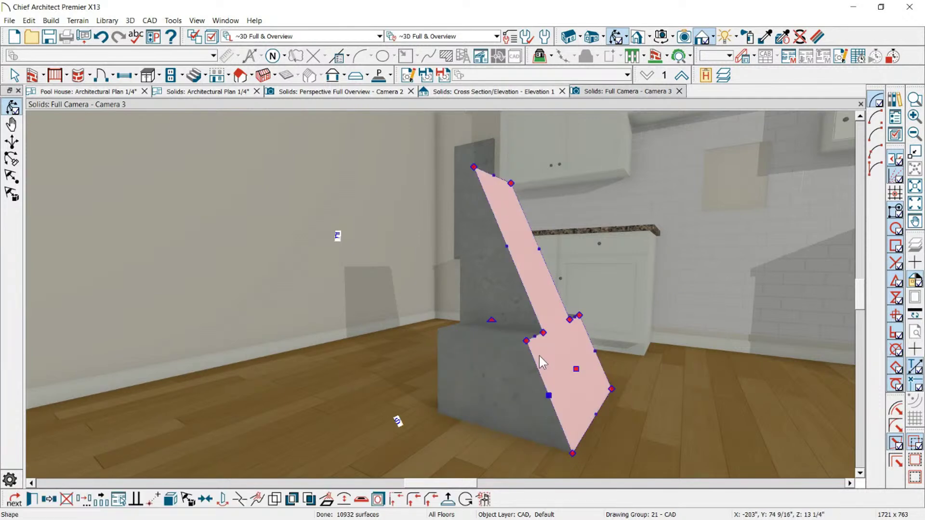
mouse_move(533, 338)
mouse_down()
mouse_move(538, 352)
mouse_move(534, 340)
mouse_up()
click(526, 376)
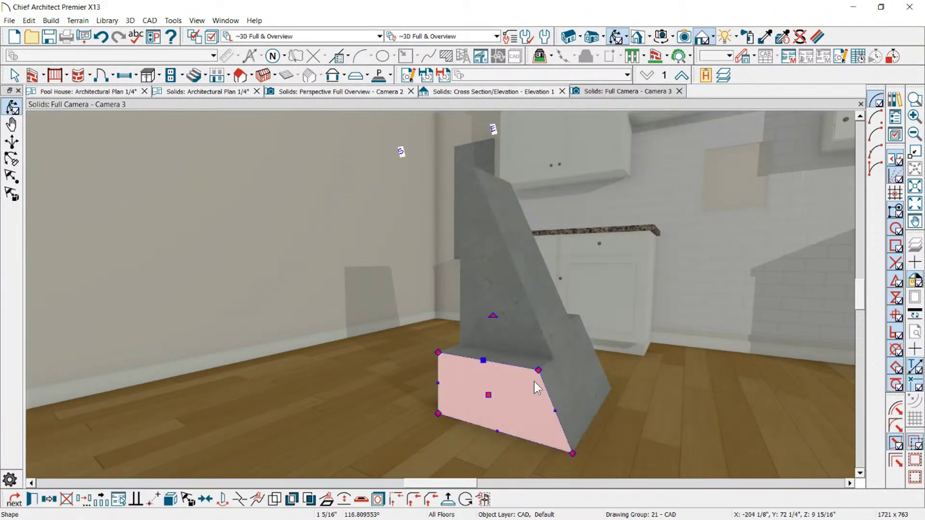
drag(537, 377, 534, 352)
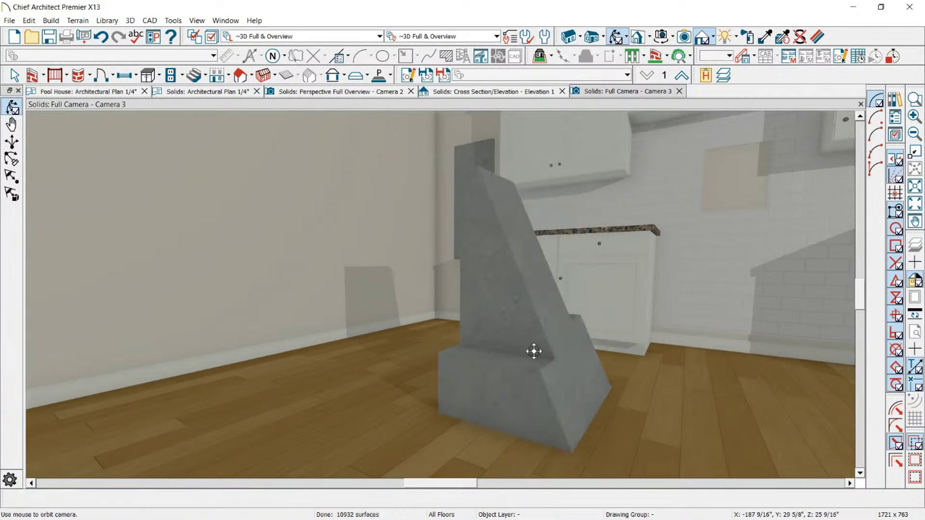
Step: Check the reshaped solid against the room and cabinets, and close the Camera 3 view
scroll(537, 338, down, 3)
scroll(554, 289, up, 2)
scroll(448, 236, down, 3)
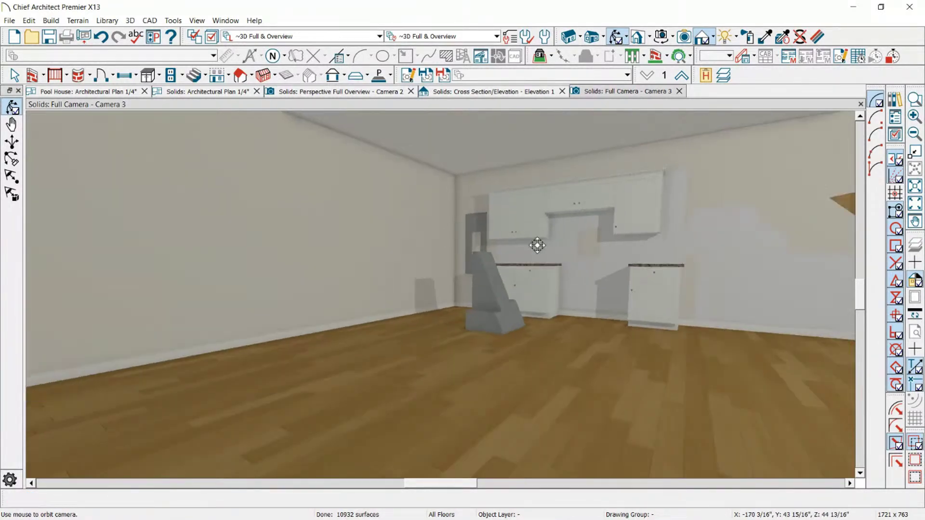
scroll(527, 245, up, 2)
scroll(524, 246, up, 2)
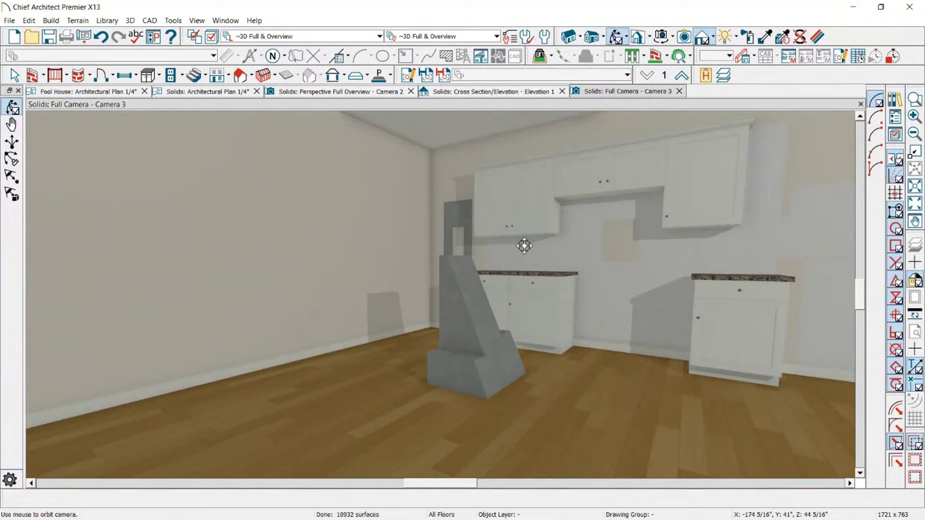
click(679, 91)
scroll(648, 318, down, 1)
scroll(651, 319, up, 1)
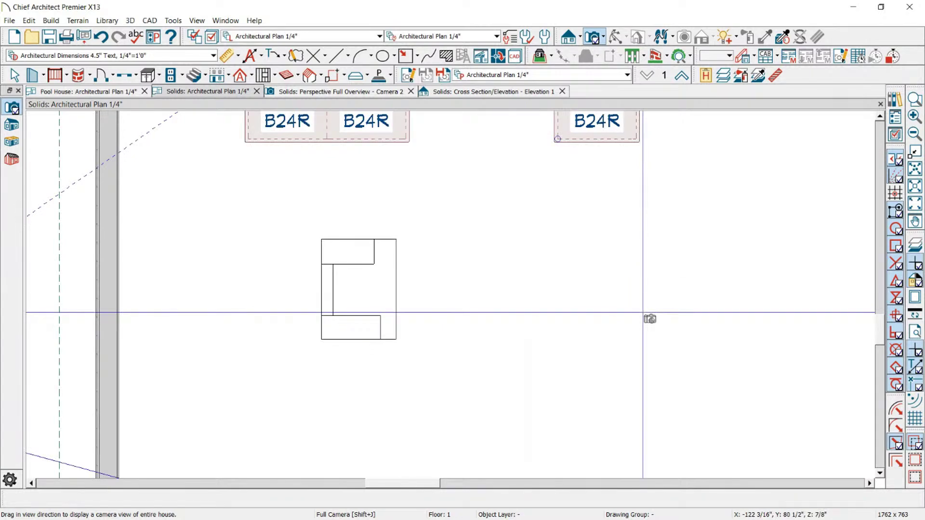
scroll(501, 267, down, 1)
scroll(540, 265, up, 1)
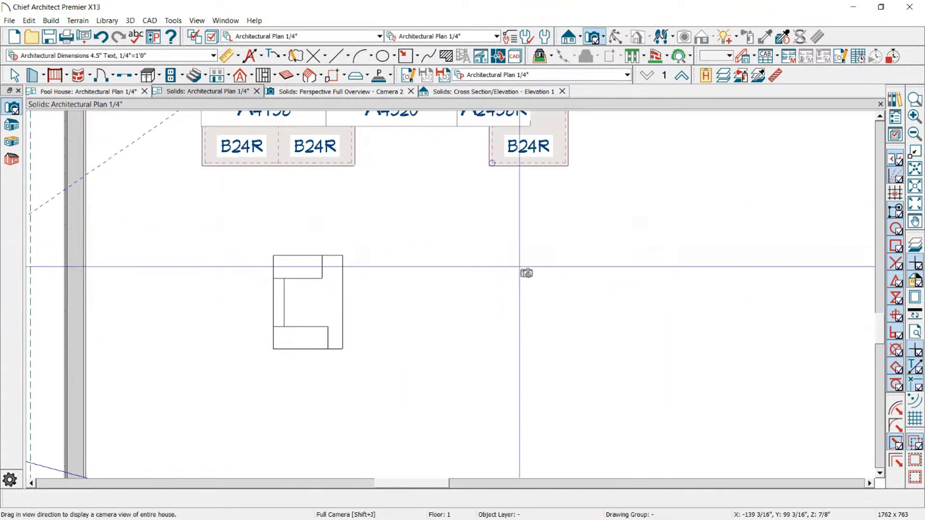
scroll(267, 174, down, 1)
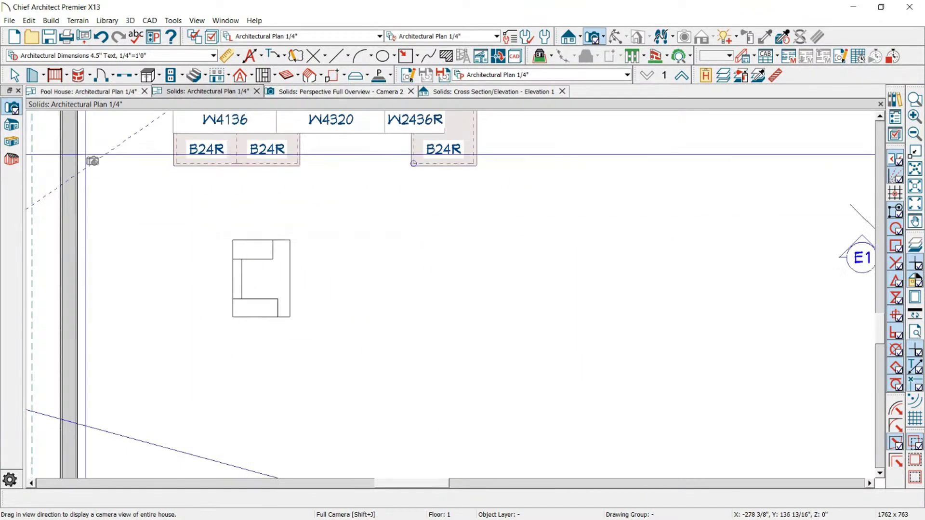
click(343, 75)
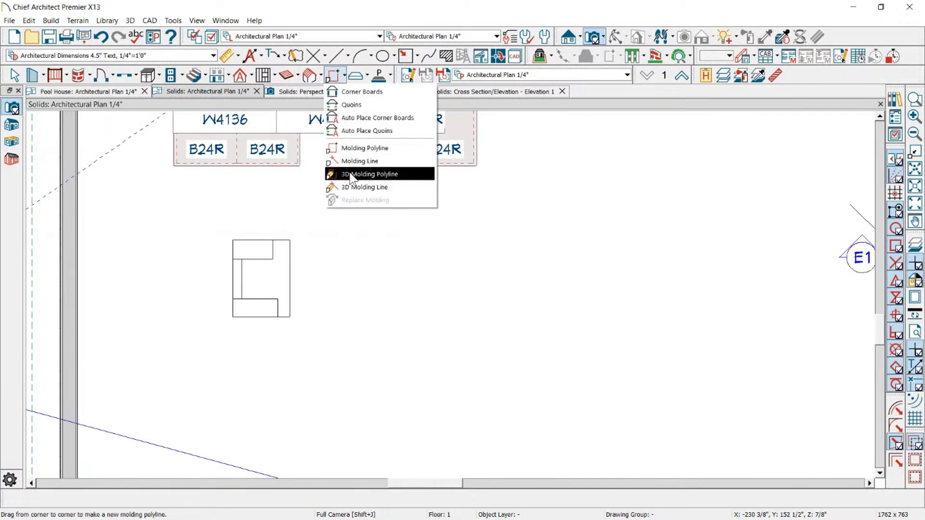
click(572, 1)
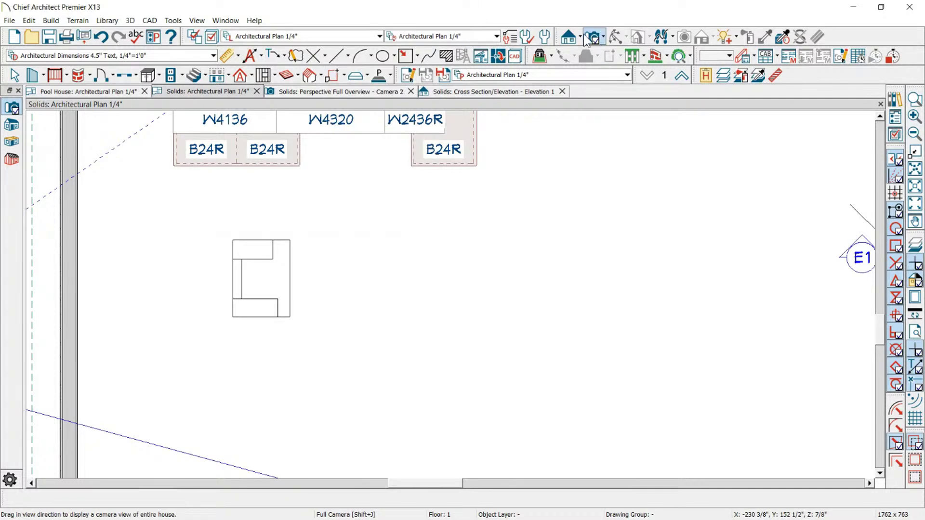
click(569, 37)
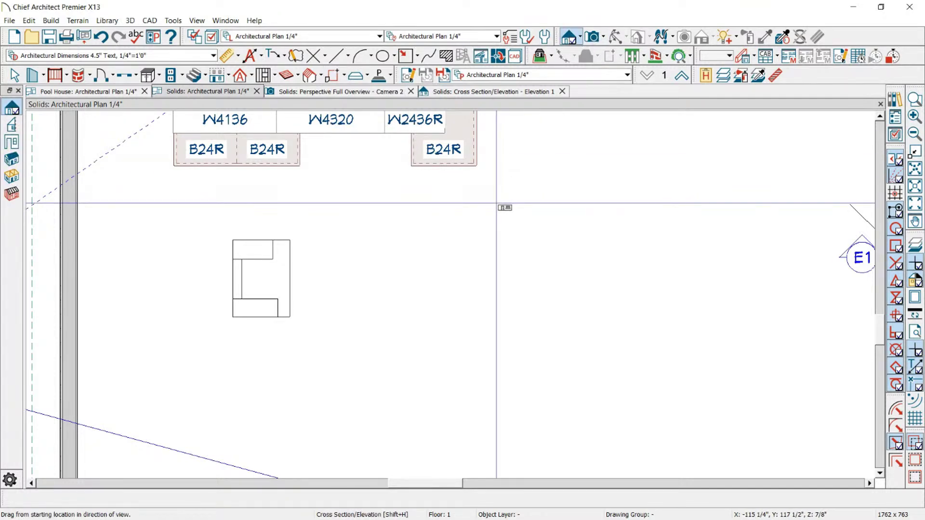
drag(449, 386, 448, 300)
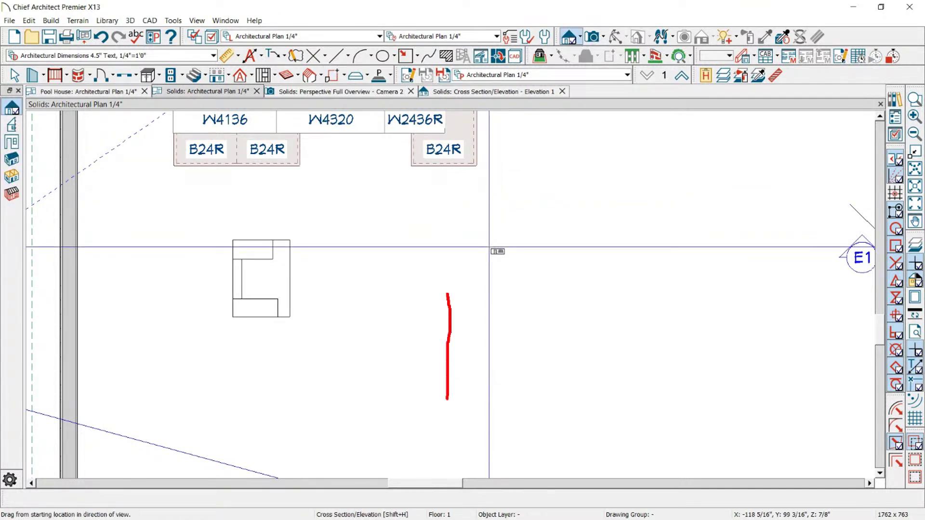
mouse_move(550, 283)
mouse_down()
mouse_move(642, 214)
mouse_move(821, 288)
mouse_up()
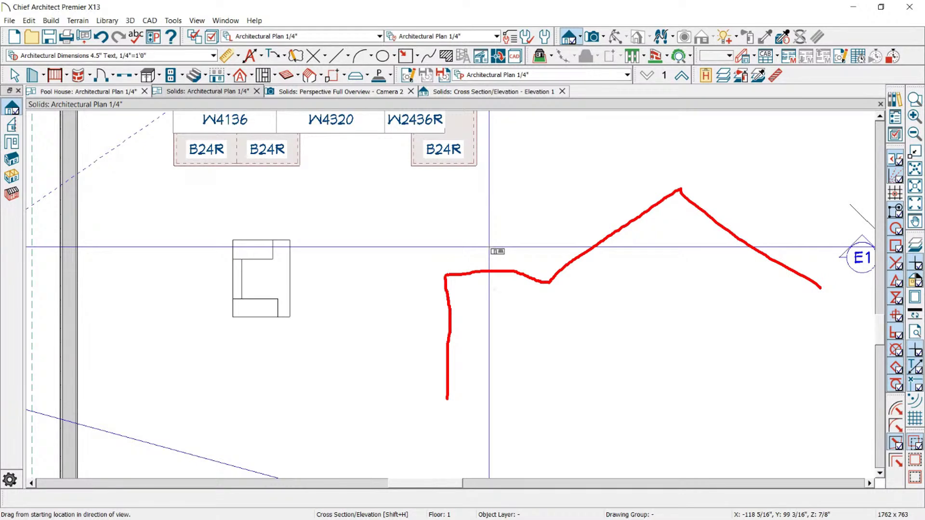
mouse_move(478, 381)
mouse_down()
mouse_move(481, 290)
mouse_move(536, 299)
mouse_move(660, 238)
mouse_up()
key(Escape)
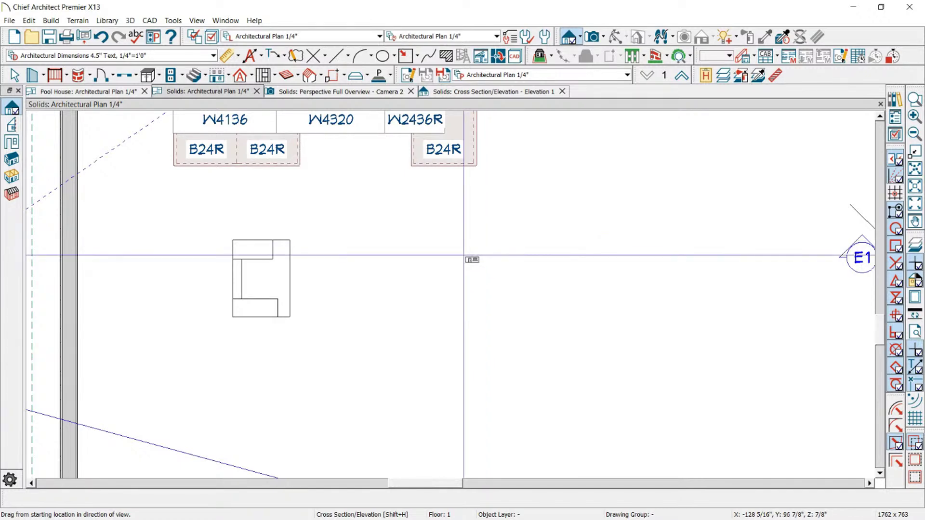
key(shift+5)
key(space)
Step: Try to draw a vertical molding line about 4'-9 13/16" long in the open floor beside the reshaped solid
scroll(332, 175, down, 3)
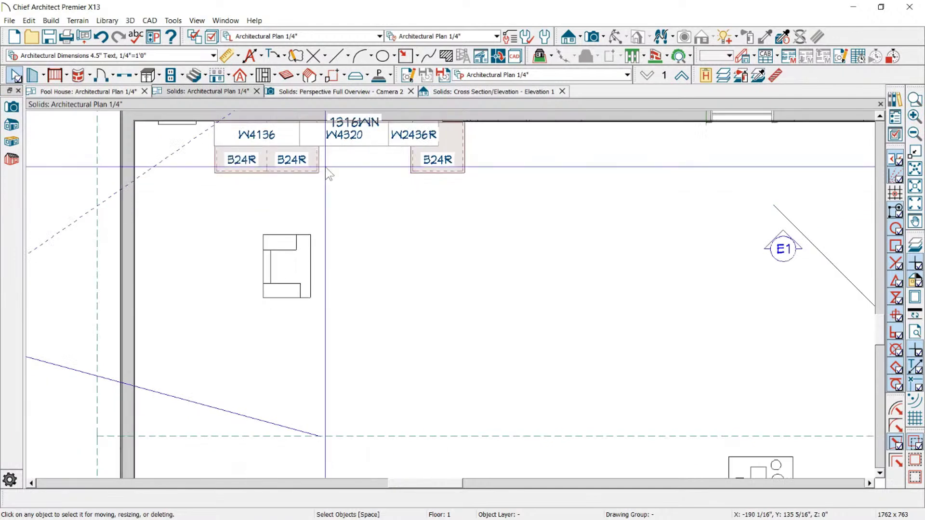
scroll(374, 186, up, 2)
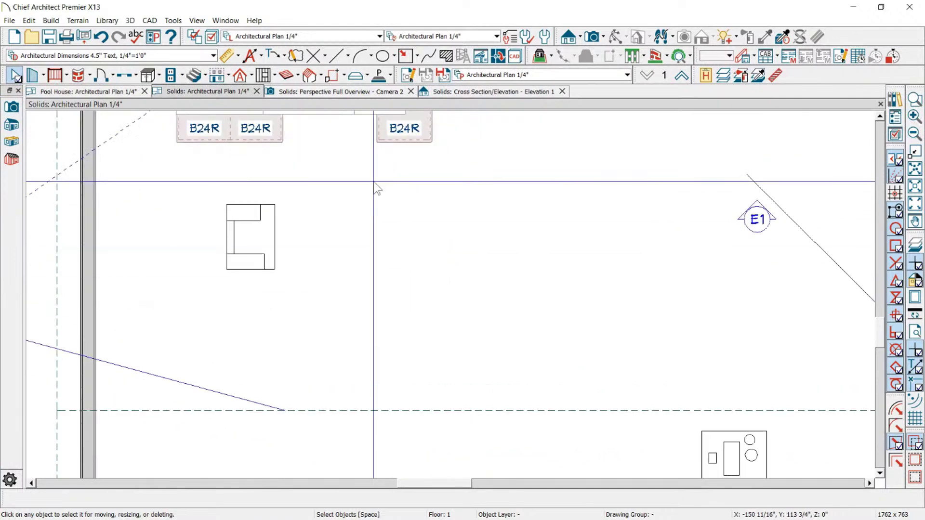
click(334, 75)
click(331, 161)
drag(367, 368, 485, 247)
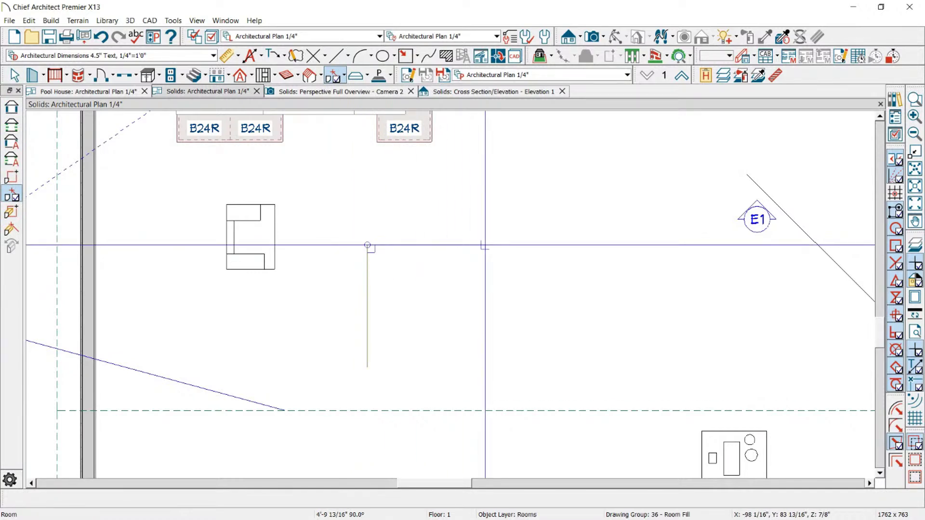
Step: Draw a vertical molding line about 3'-11 3/16" long in the open floor between the reshaped solid and the elevation marker
click(337, 75)
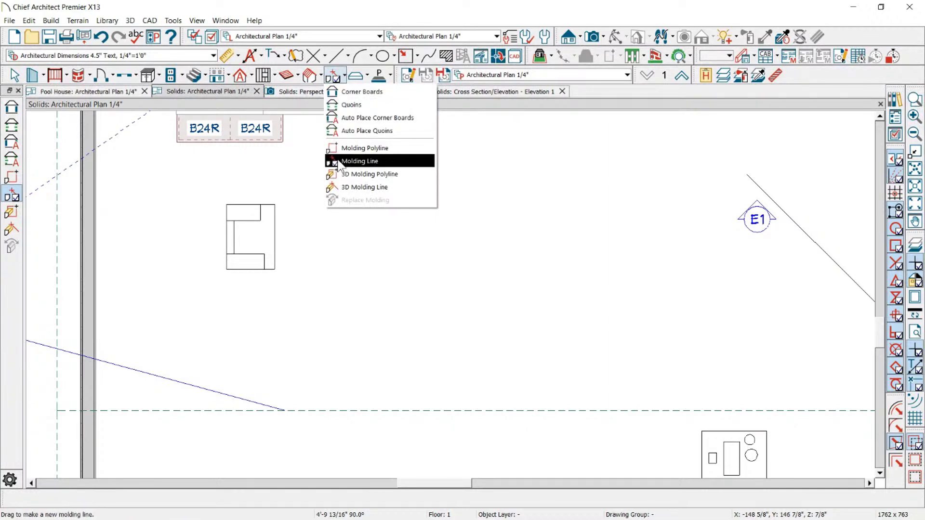
click(359, 161)
drag(379, 341, 379, 244)
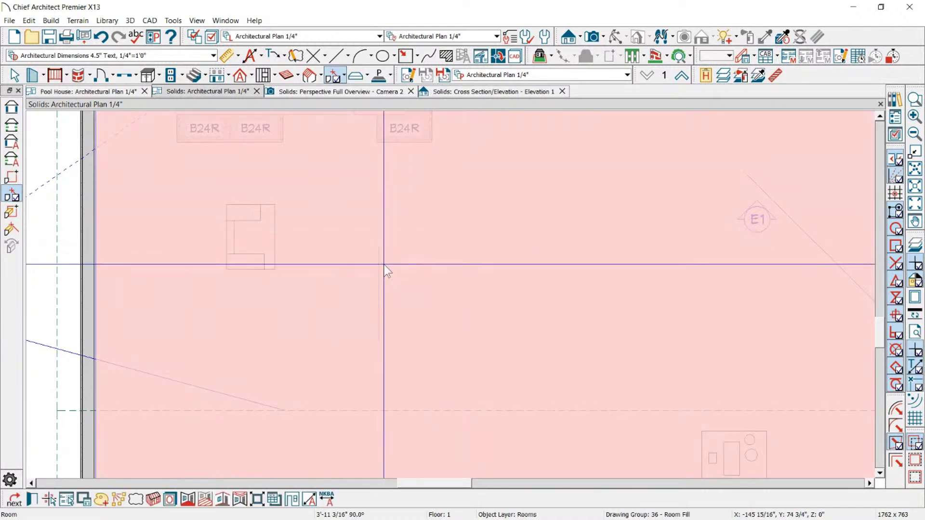
Step: Delete the vertical molding line beside the reshaped solid and draw another about 4'-4 1/8" long in its place
click(380, 269)
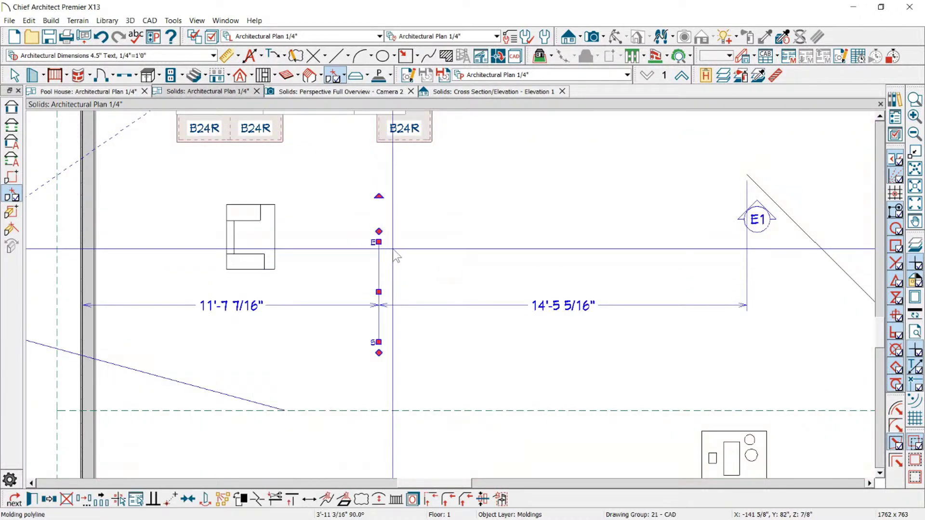
key(Delete)
drag(377, 339, 376, 228)
Step: Add the Round Rail profile from the library's Handrails and Caps moldings to the vertical molding line
double_click(376, 239)
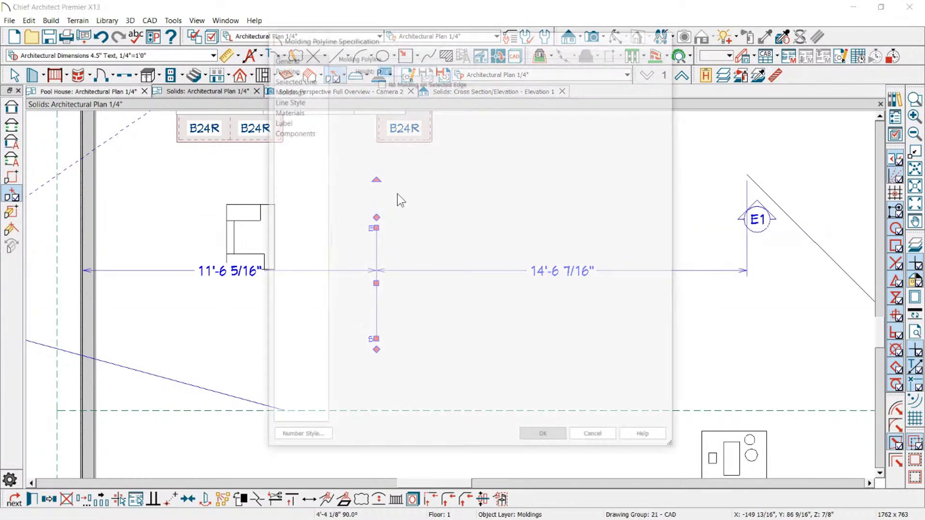
click(288, 90)
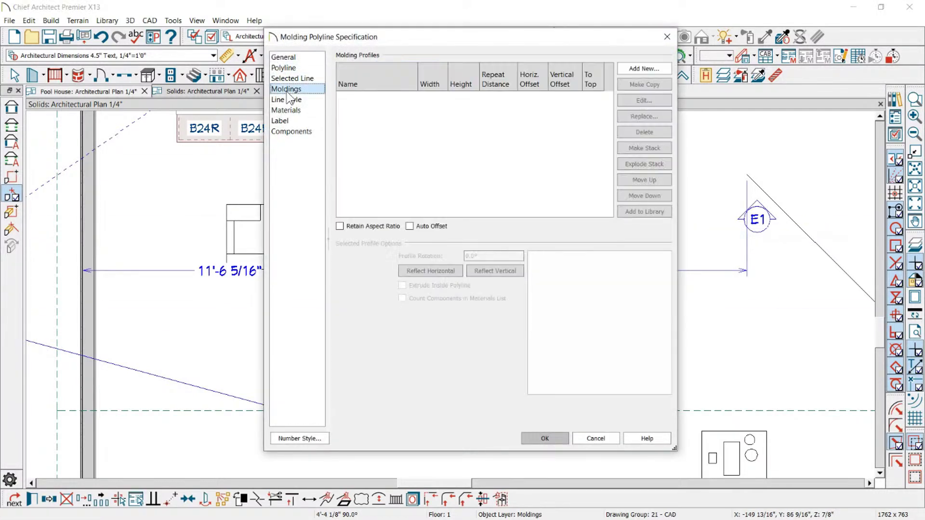
click(654, 67)
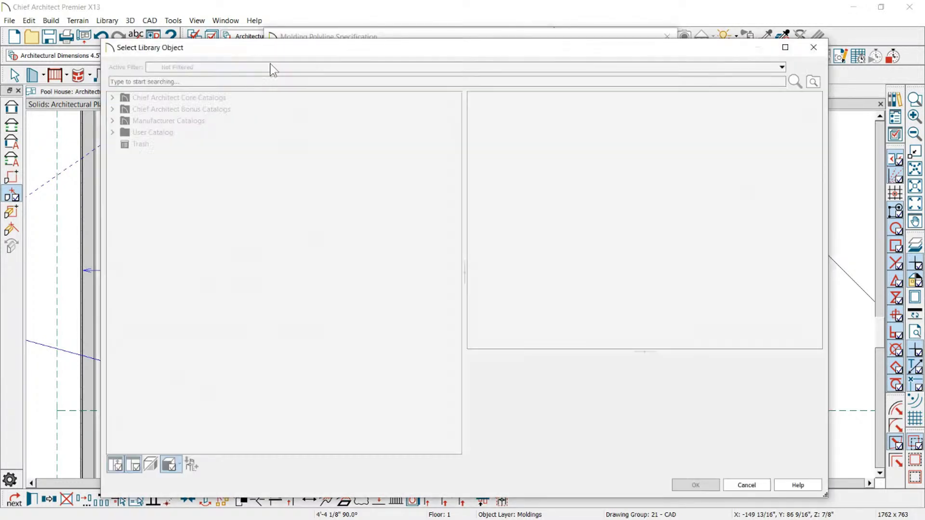
click(125, 109)
double_click(145, 120)
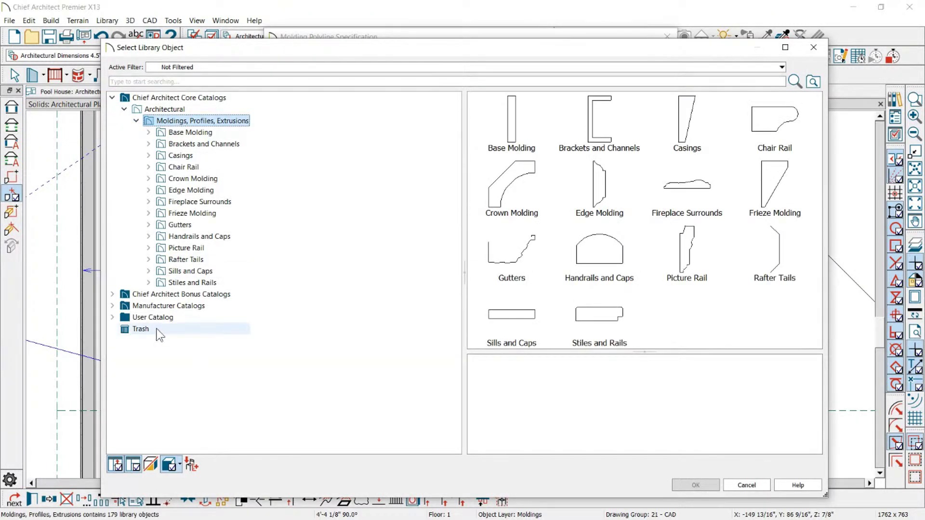
click(169, 263)
key(Up)
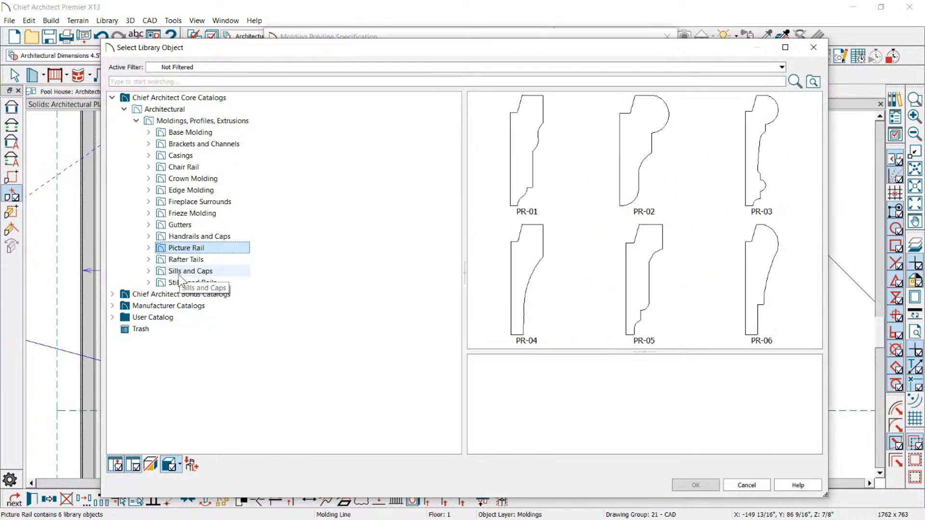
click(192, 237)
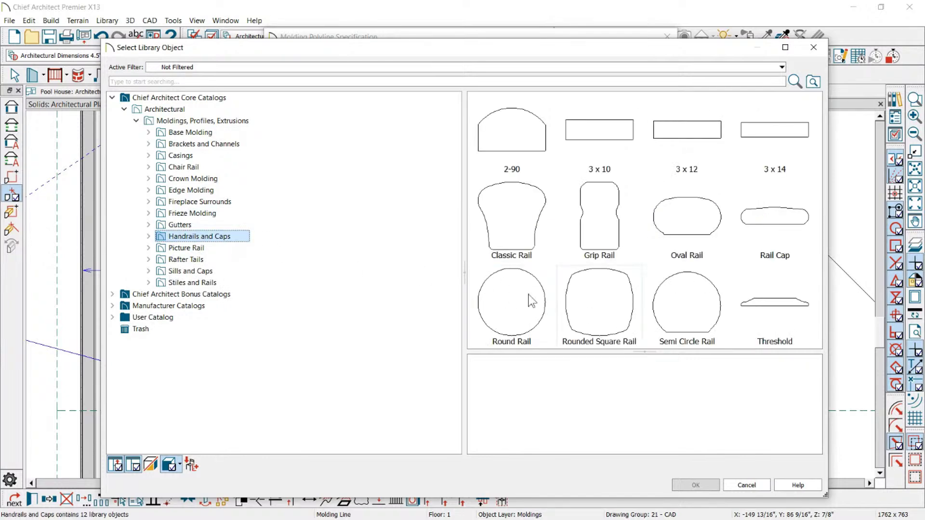
click(535, 301)
click(690, 487)
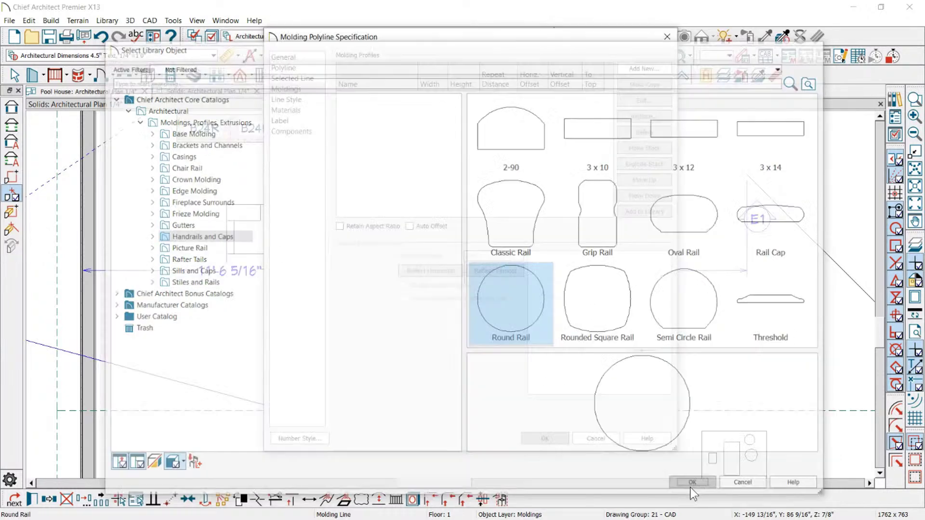
Step: Set the Round Rail profile's width and height to 8" and apply the molding specification
click(433, 97)
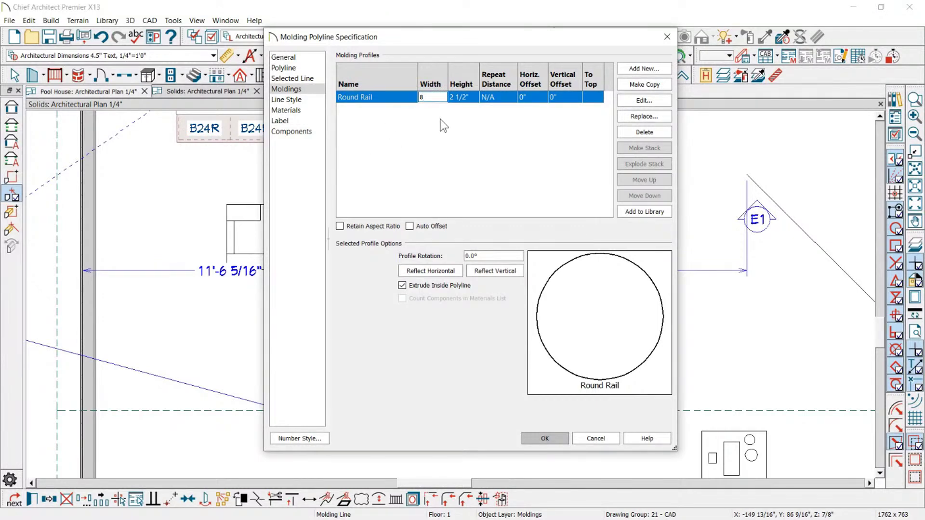
click(467, 97)
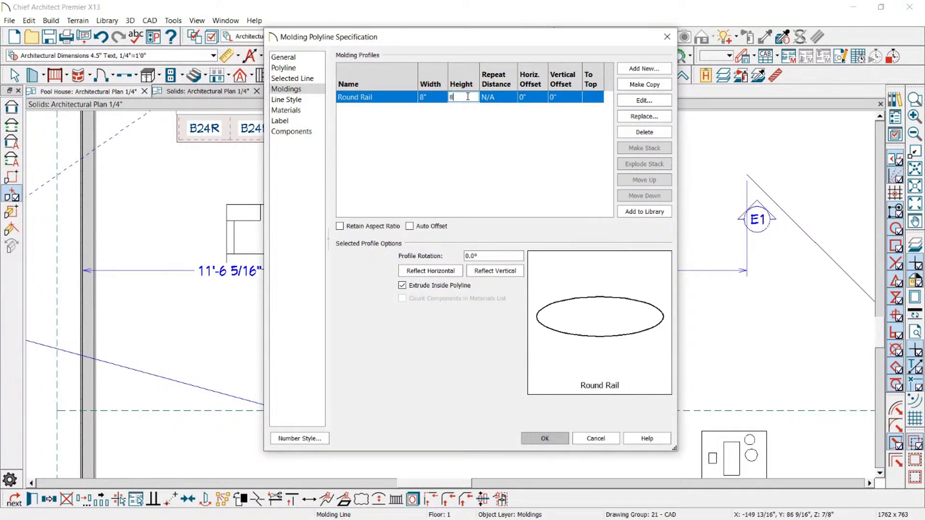
click(649, 398)
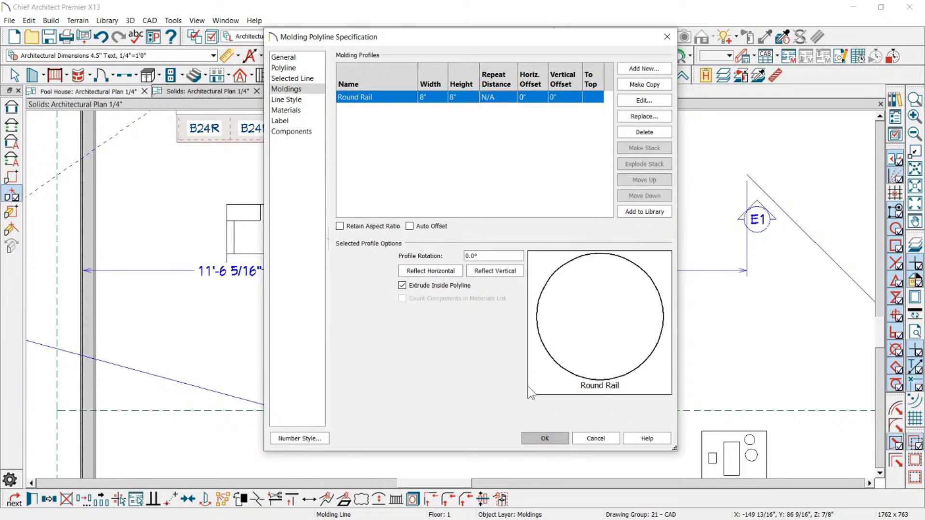
click(566, 97)
click(554, 438)
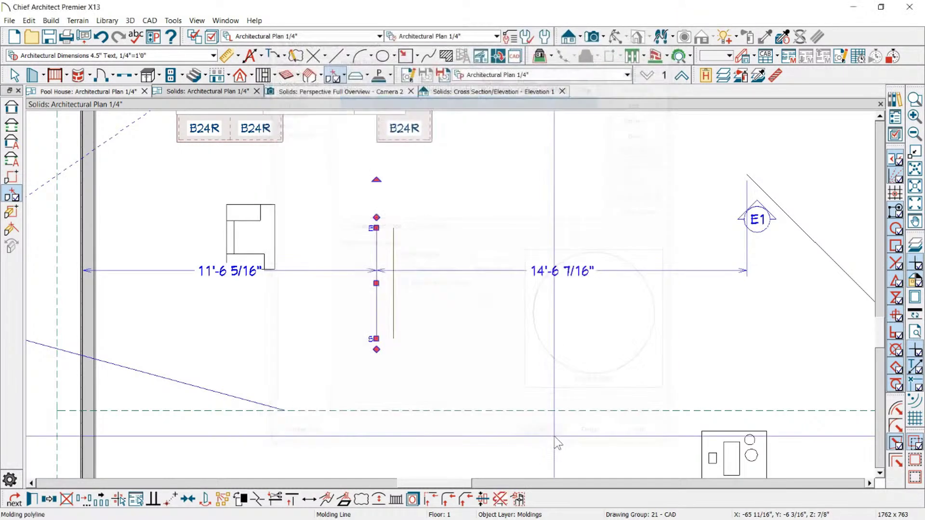
Step: Extend the molding from its upper end with a horizontal run about 7'-8 1/4" and an upward run about 2'-11 5/8" long
drag(378, 219, 576, 153)
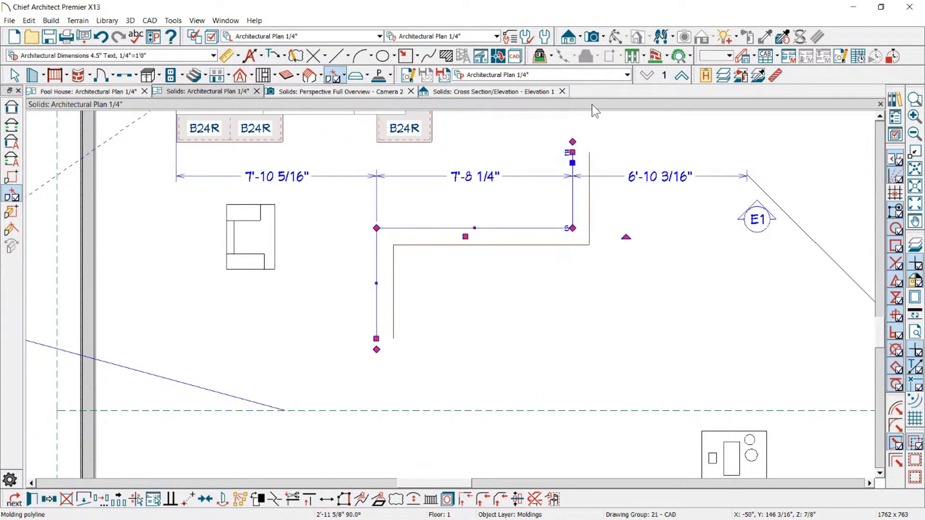
Step: Open a perspective floor overview and examine the round molding's path and its mitered corners from several angles
click(603, 37)
click(614, 83)
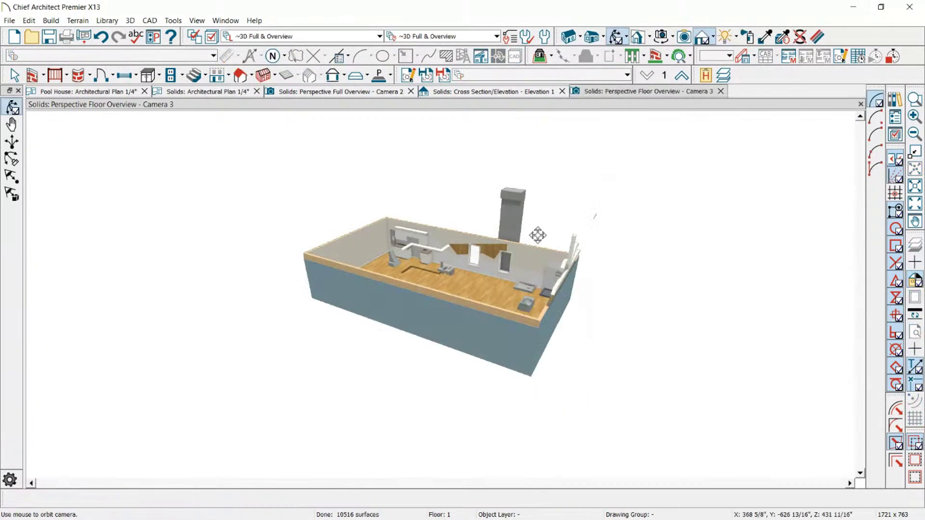
scroll(396, 236, up, 6)
drag(397, 243, 440, 233)
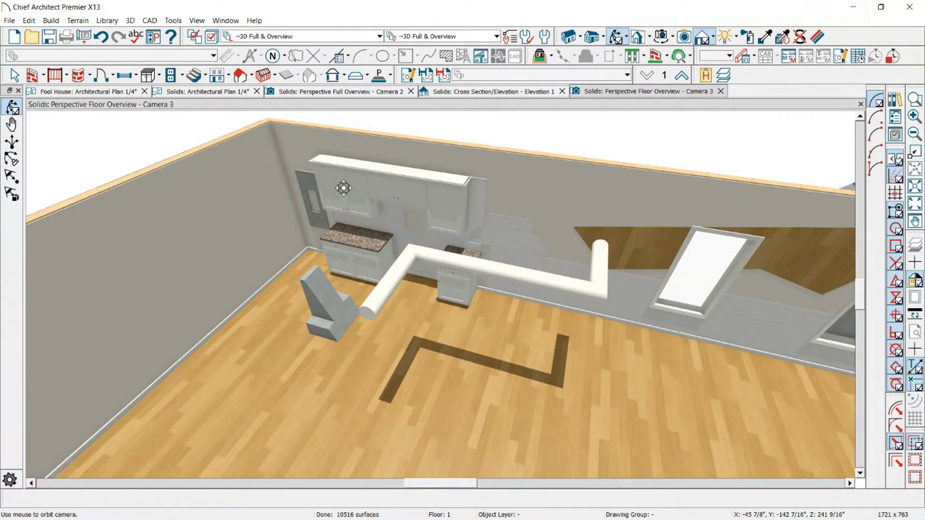
scroll(392, 250, up, 8)
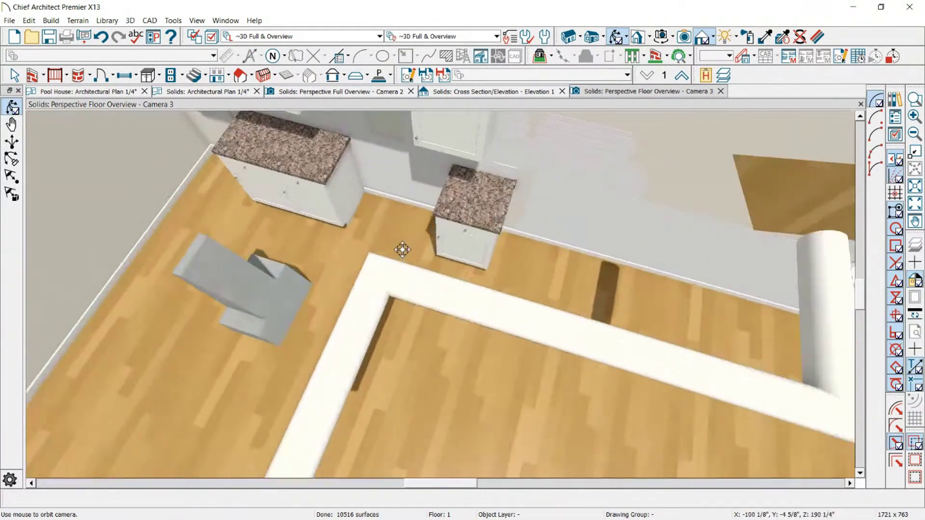
click(355, 298)
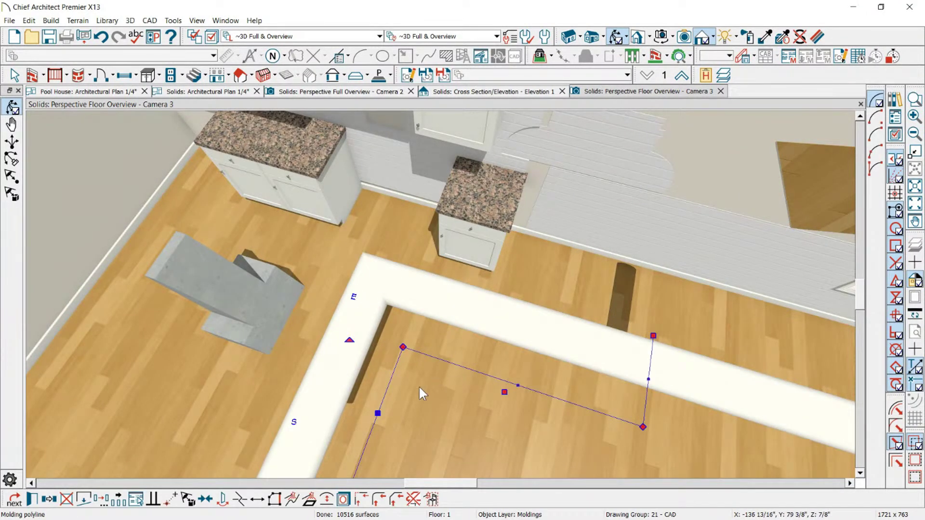
scroll(598, 280, down, 2)
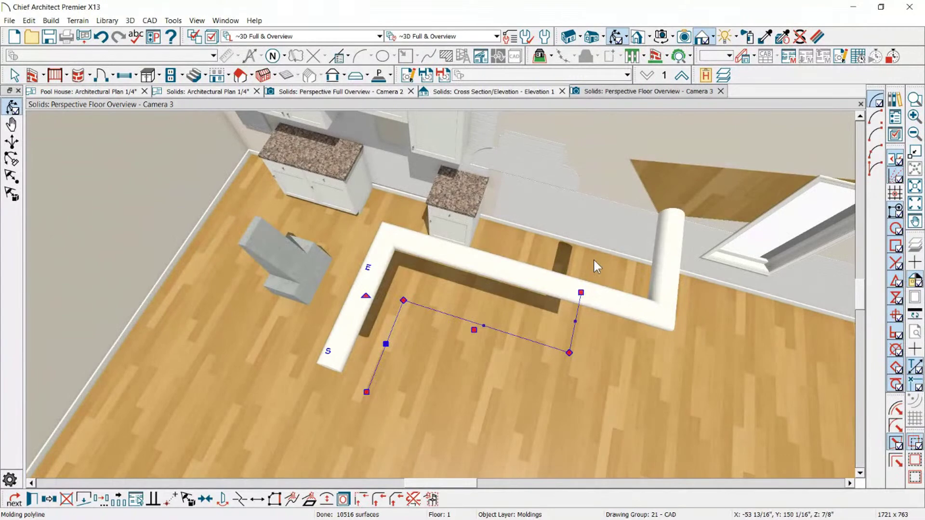
scroll(562, 332, up, 2)
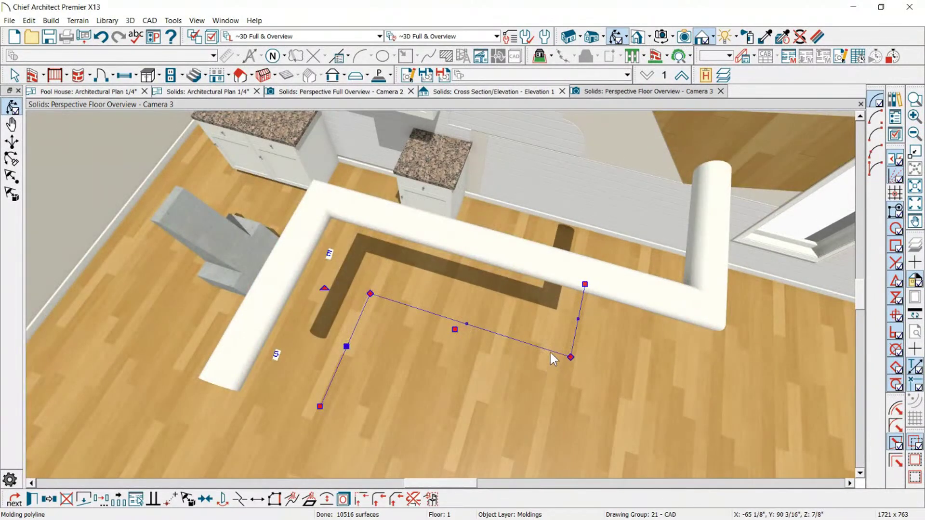
drag(553, 359, 687, 309)
right_click(704, 308)
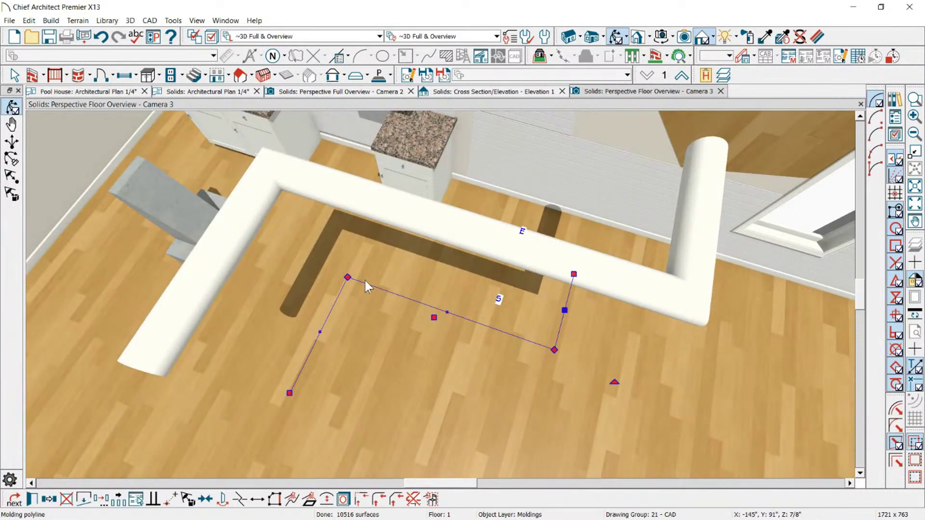
drag(456, 326, 657, 354)
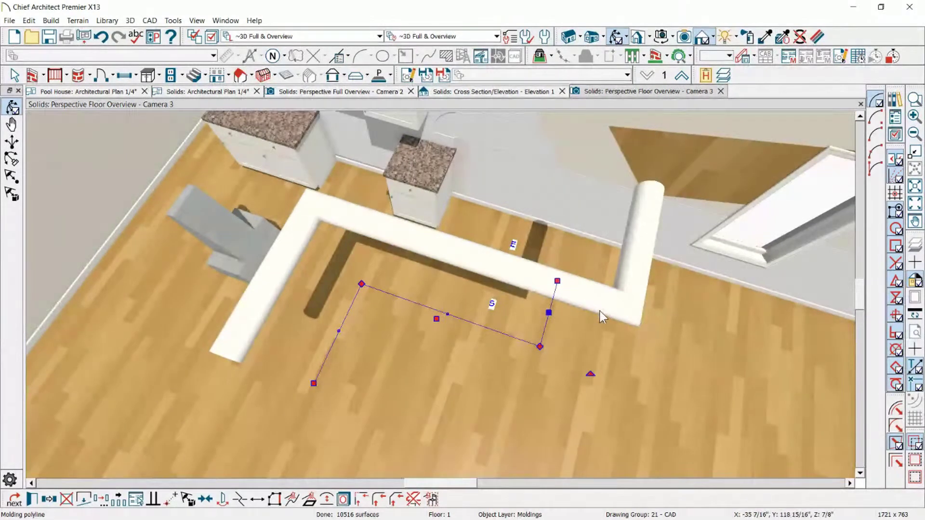
click(523, 340)
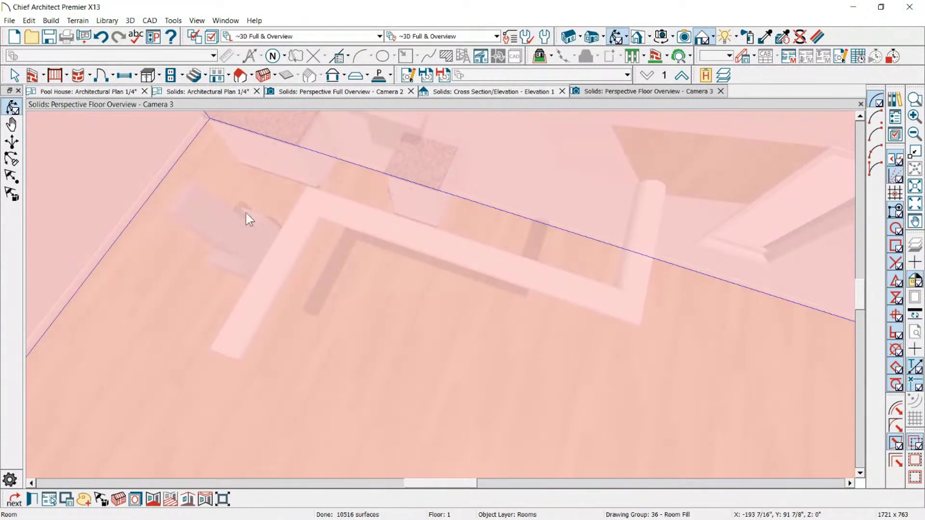
Step: In the Solids plan, fillet the molding corner nearest the elevation marker with a 5" radius
click(104, 92)
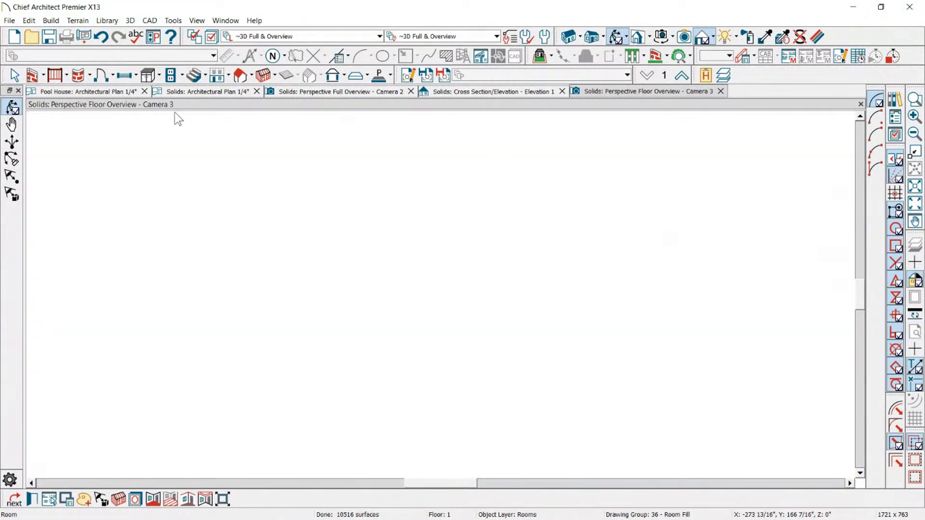
click(228, 93)
click(555, 227)
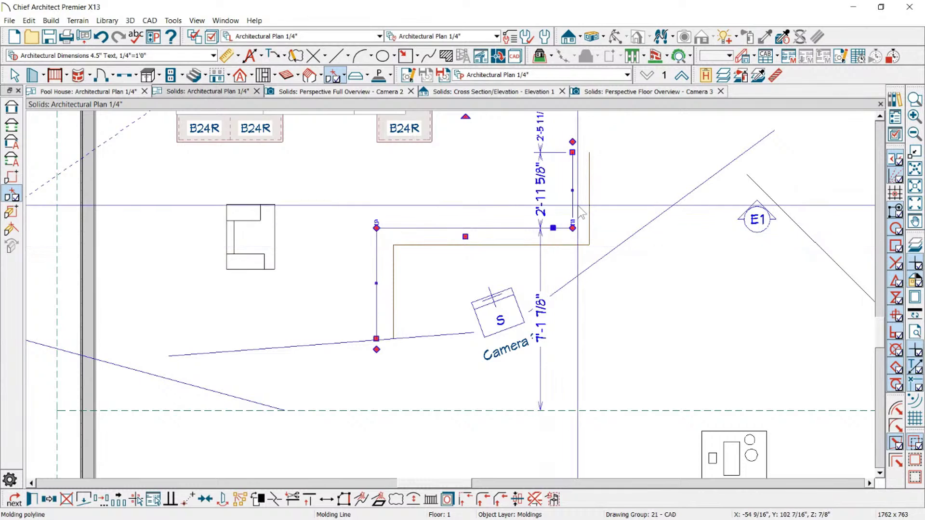
scroll(576, 209, up, 4)
scroll(562, 215, up, 1)
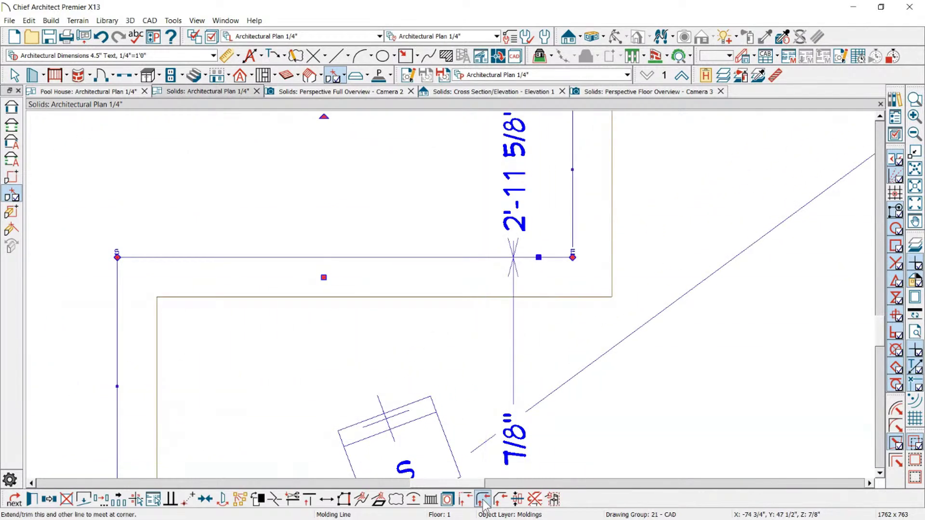
key(Escape)
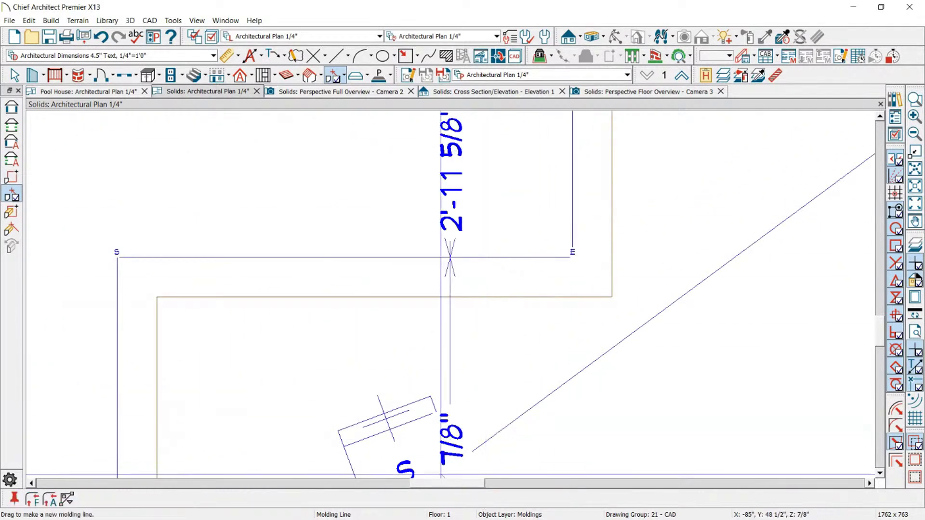
click(32, 501)
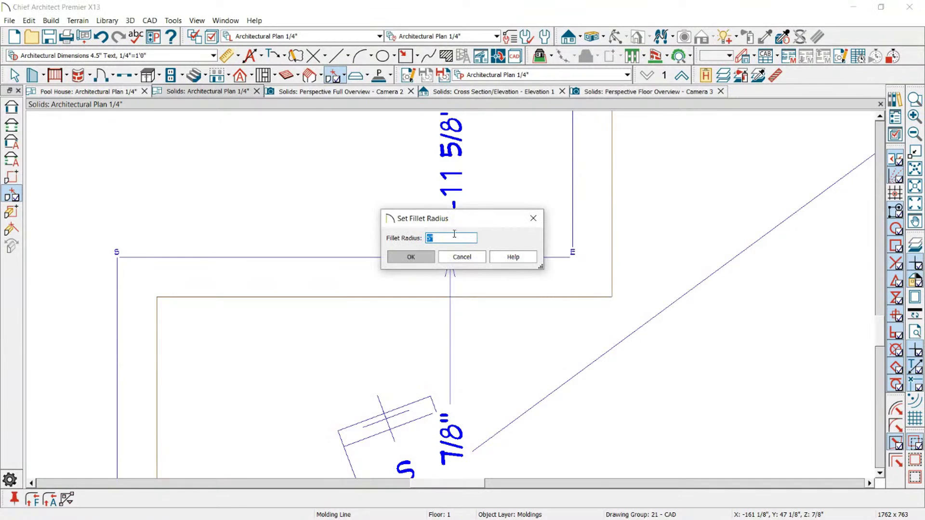
click(410, 257)
click(559, 251)
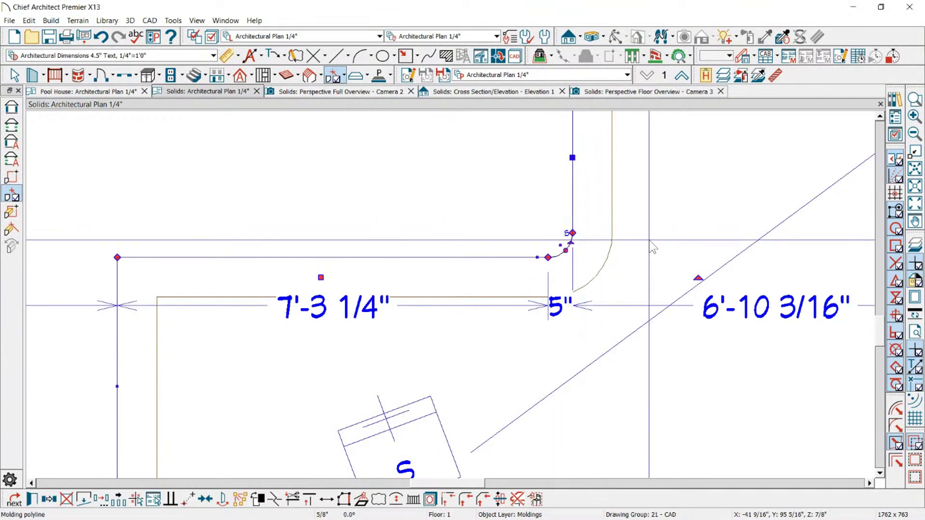
Step: Fillet the molding's other corner, nearest the reshaped solid, with the same radius
click(325, 267)
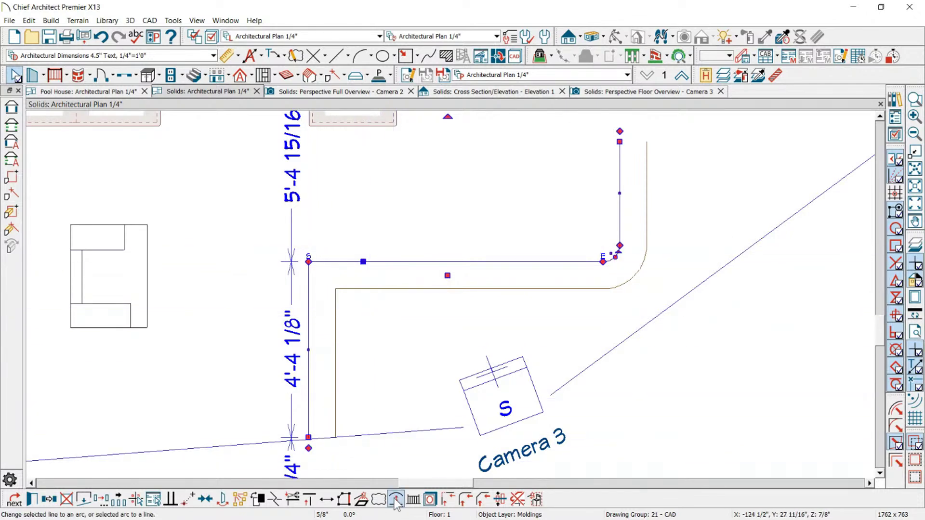
click(467, 501)
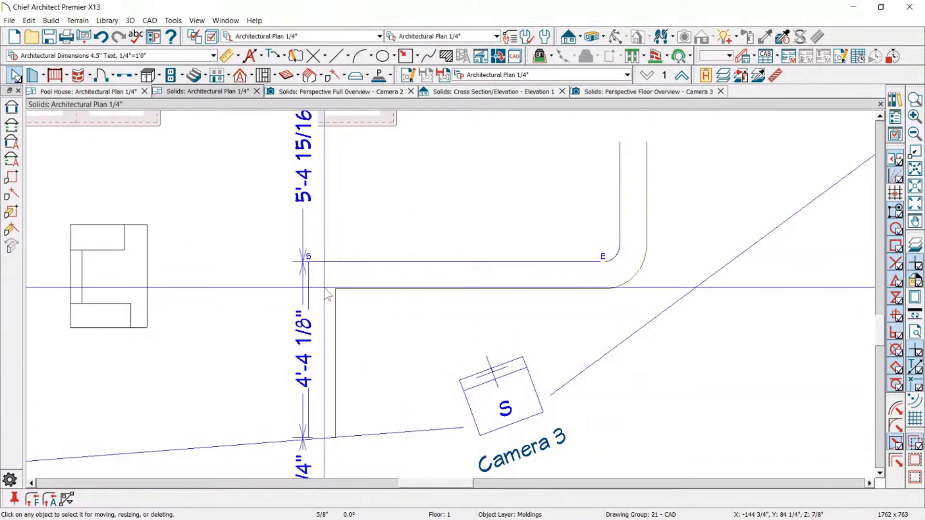
click(310, 287)
key(Escape)
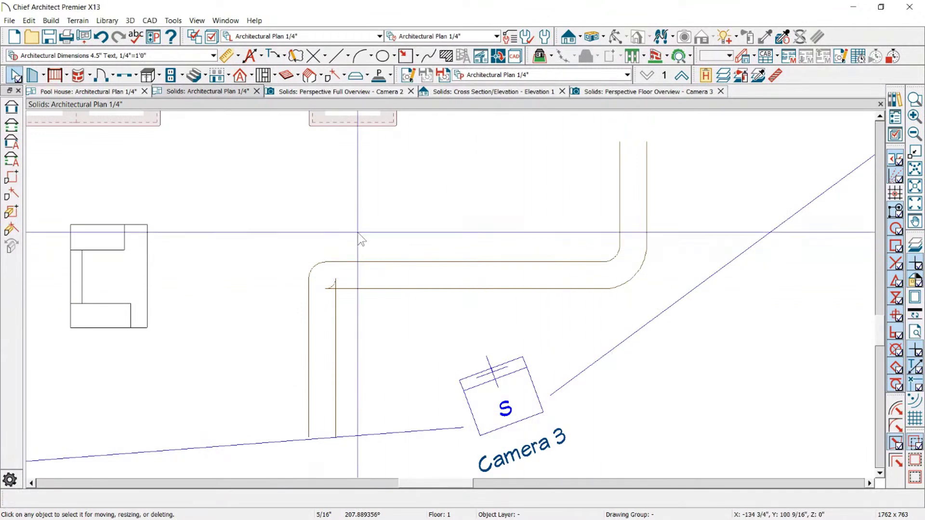
Step: Set the fillet radius to 12" and try to apply it to the molding corner nearest the reshaped solid
click(363, 263)
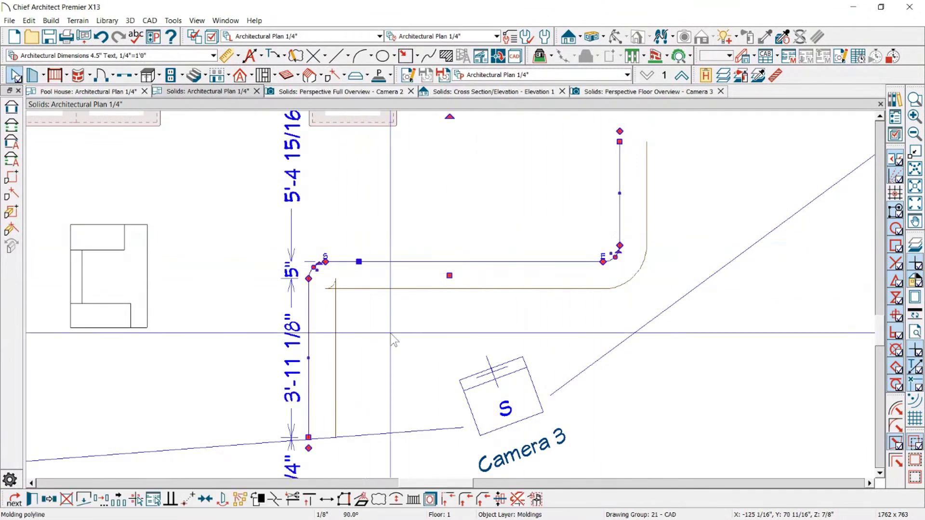
click(464, 502)
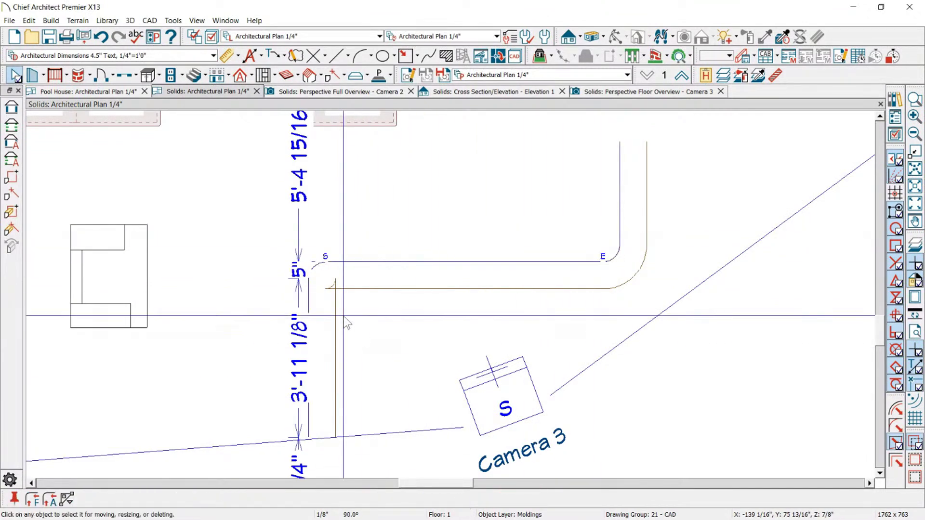
click(33, 502)
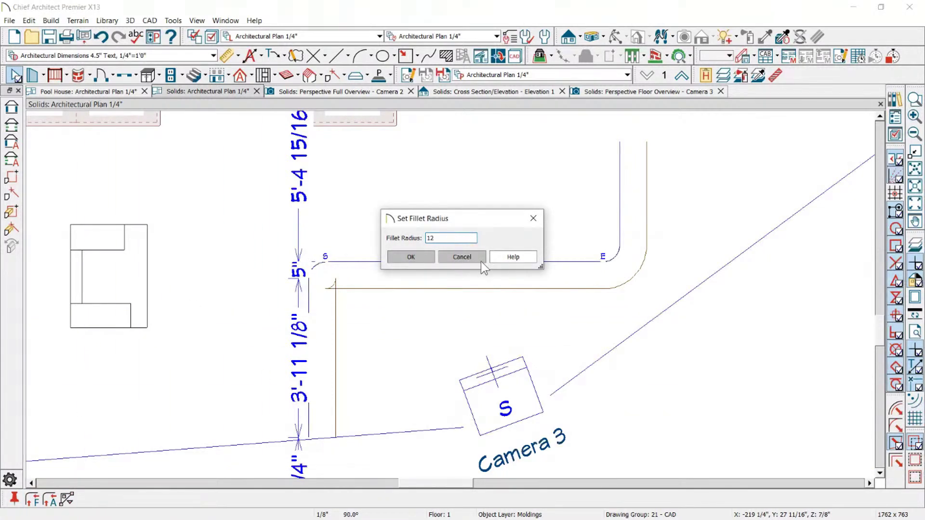
click(422, 257)
click(350, 281)
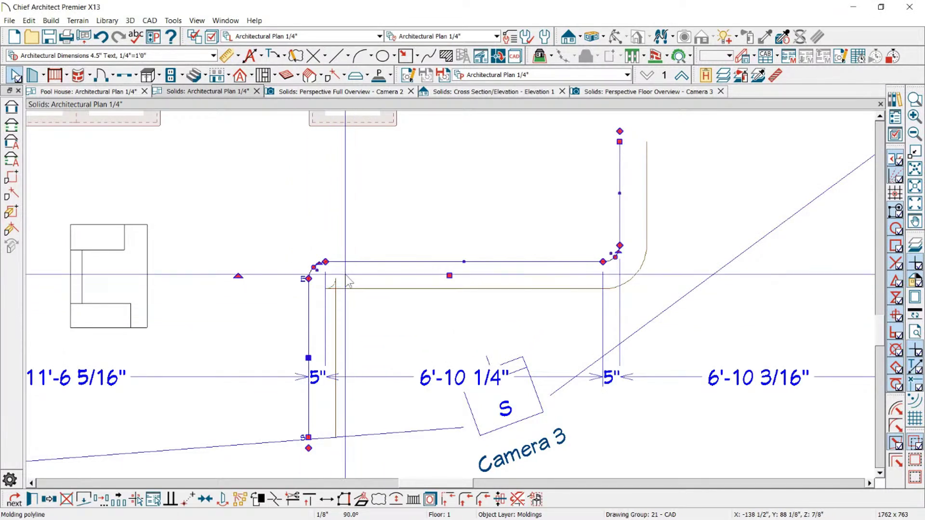
Step: Join the molding's two segments at the corner nearest the reshaped solid to remove its small fillet, and refillet it with the 12" radius
click(308, 295)
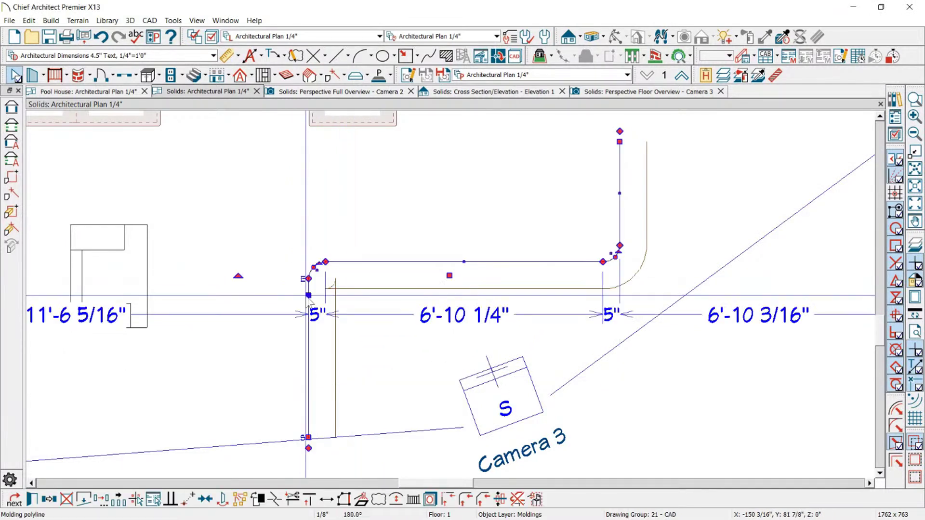
click(465, 500)
click(346, 265)
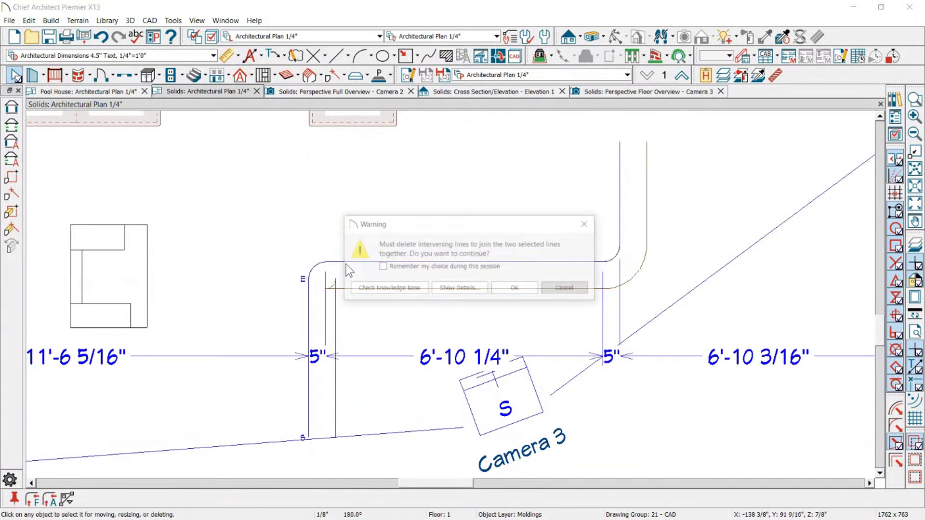
click(518, 287)
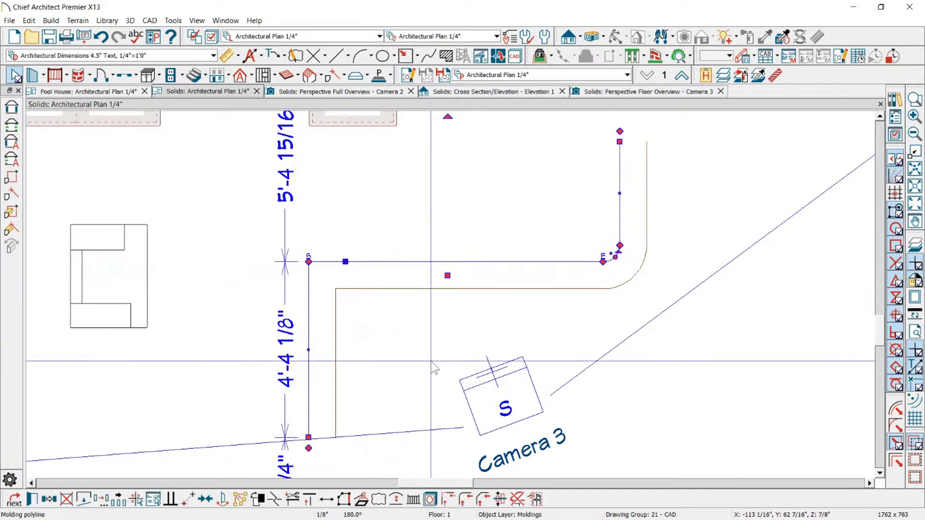
click(424, 336)
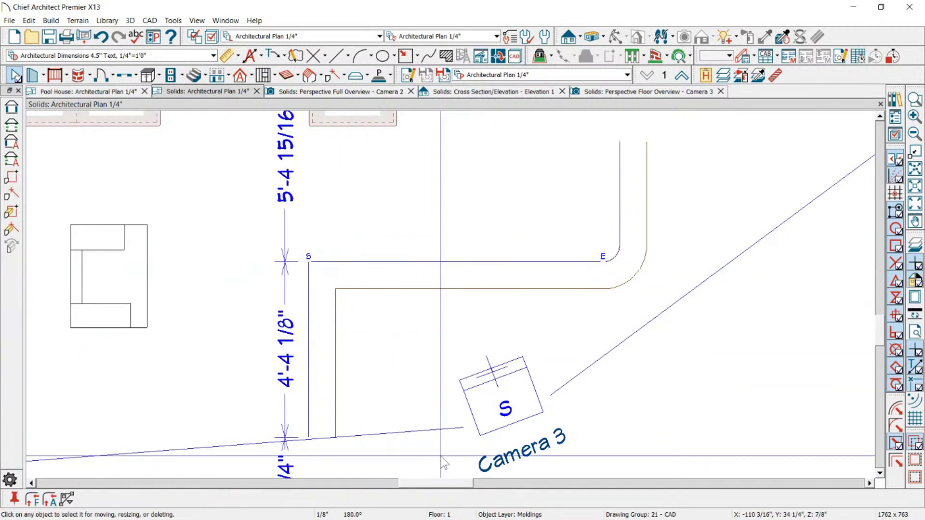
click(307, 318)
click(211, 222)
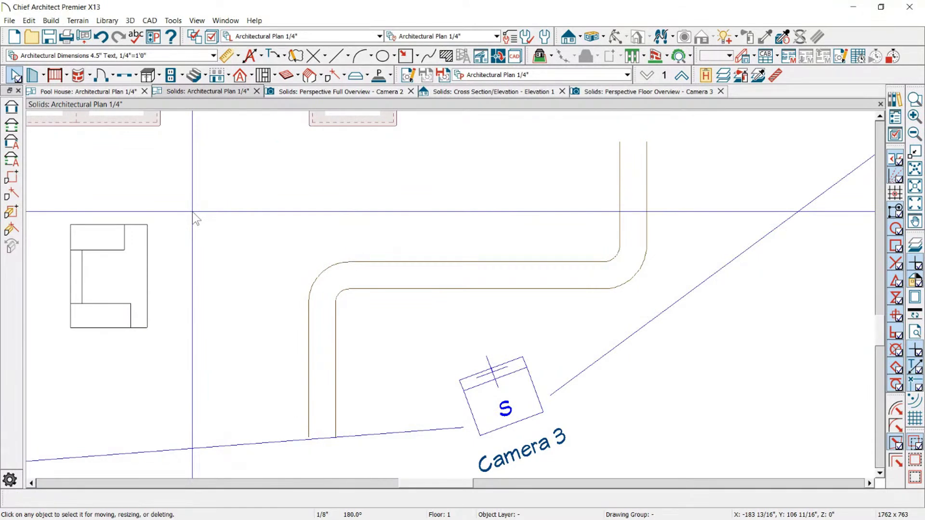
Step: Pick Spiral Duct from the HVAC No.2 Spiral Ducting library as the molding, preview it, and clear the library away from the plan
scroll(192, 212, down, 2)
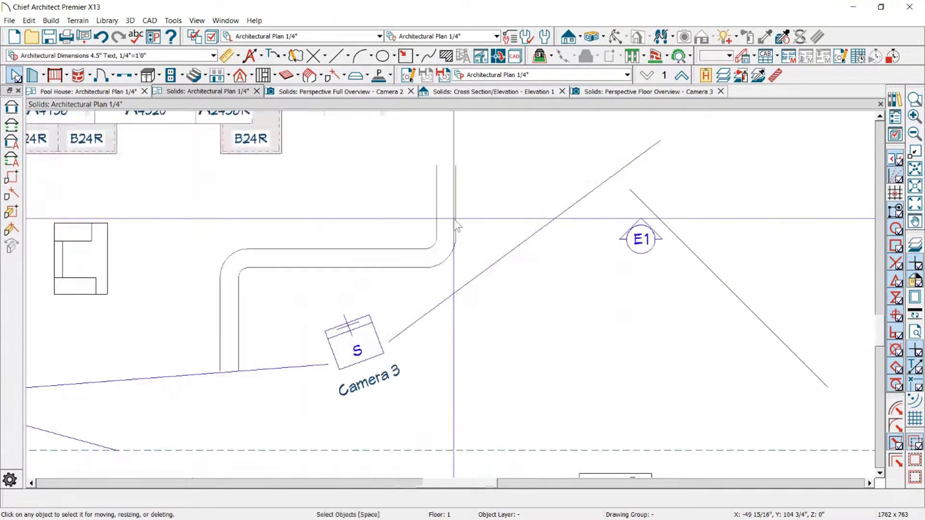
scroll(255, 195, down, 3)
scroll(395, 125, down, 2)
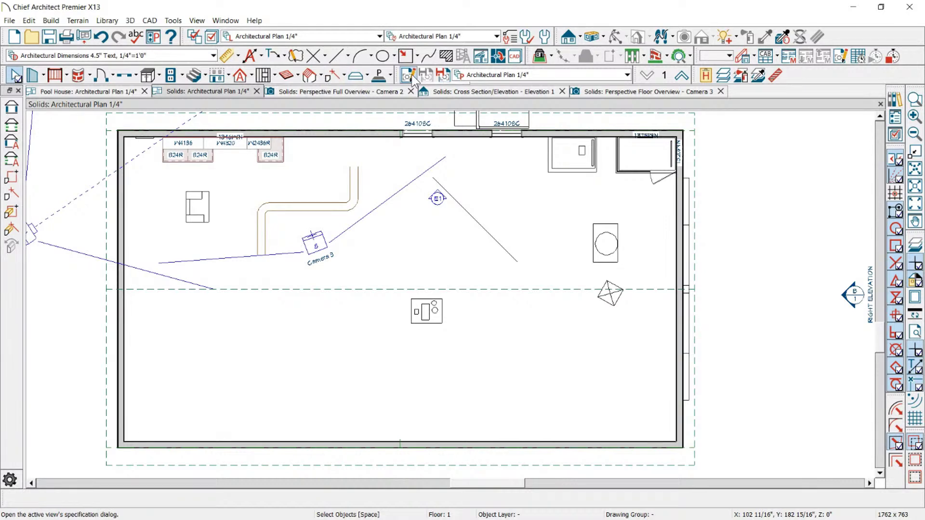
click(895, 98)
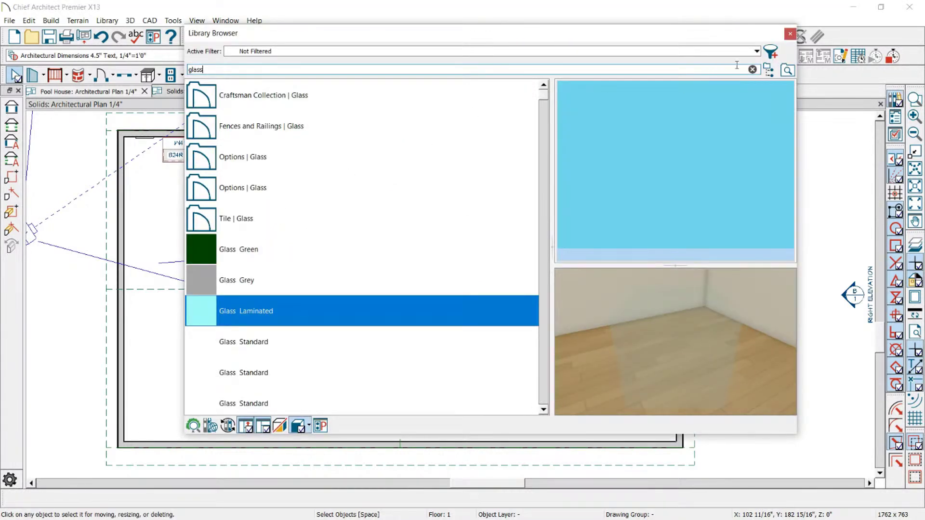
click(768, 70)
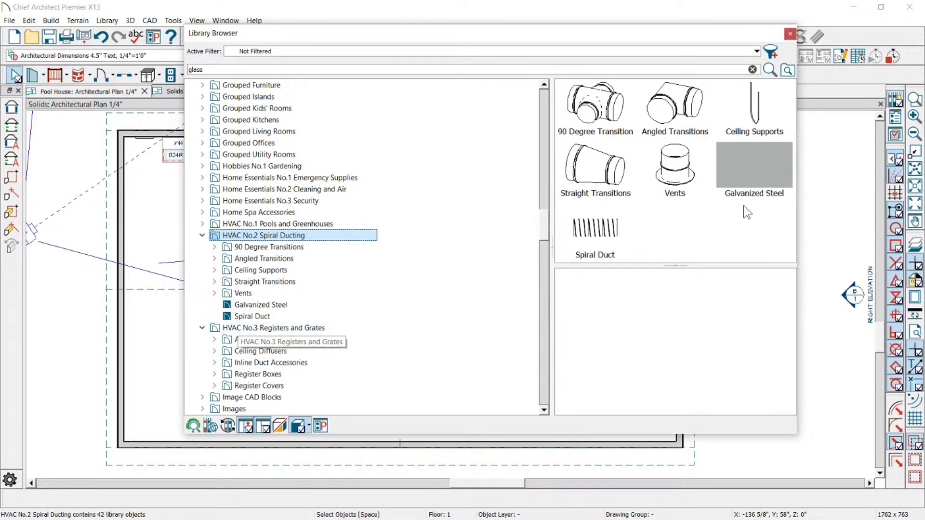
click(620, 238)
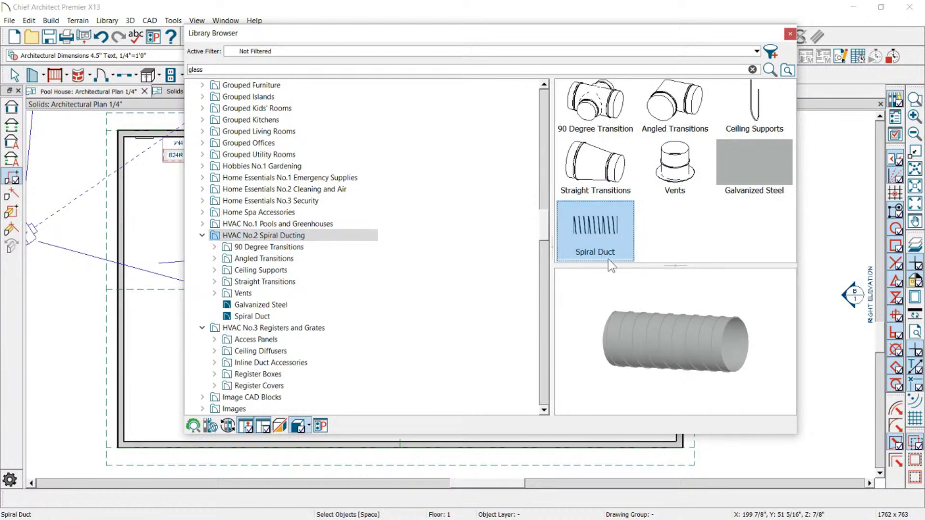
drag(696, 346, 629, 273)
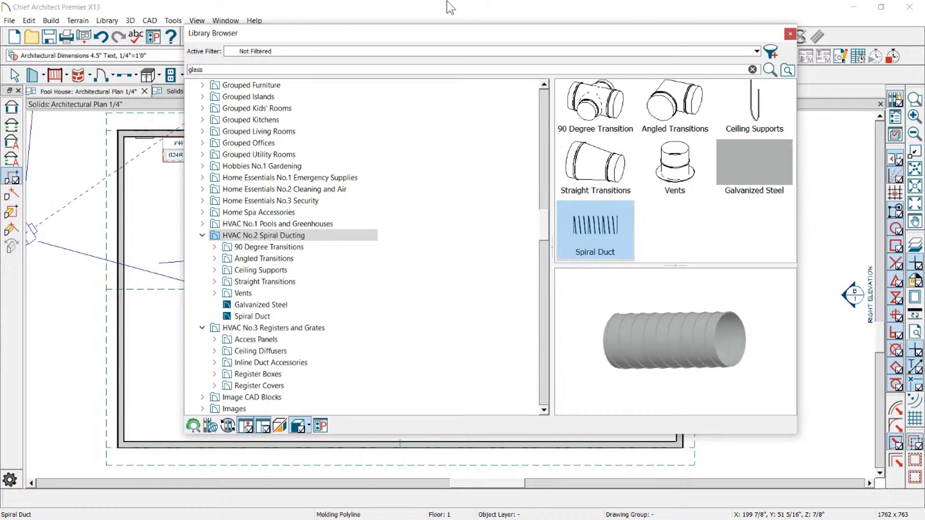
drag(474, 37, 778, 19)
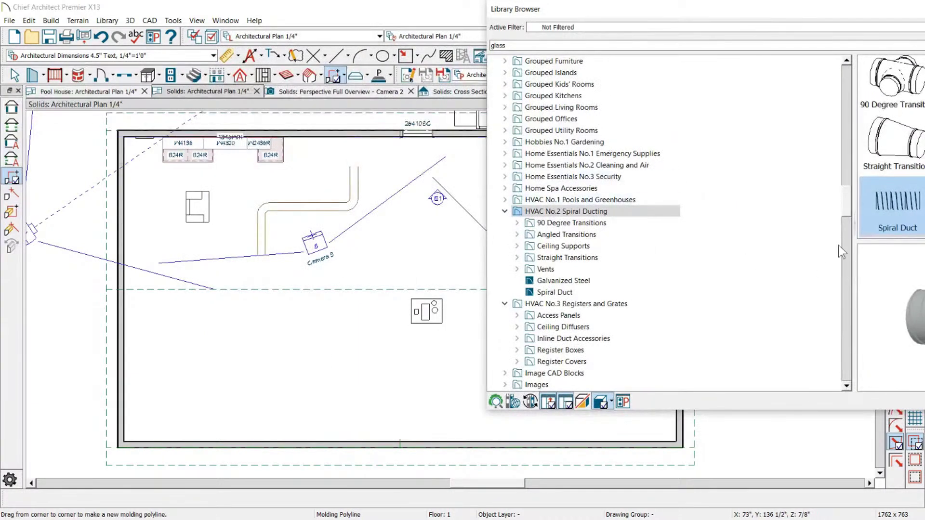
Step: Try to draw the spiral duct as a closed rectangular molding polyline in the open floor area, and delete the trial shapes
drag(175, 359, 281, 373)
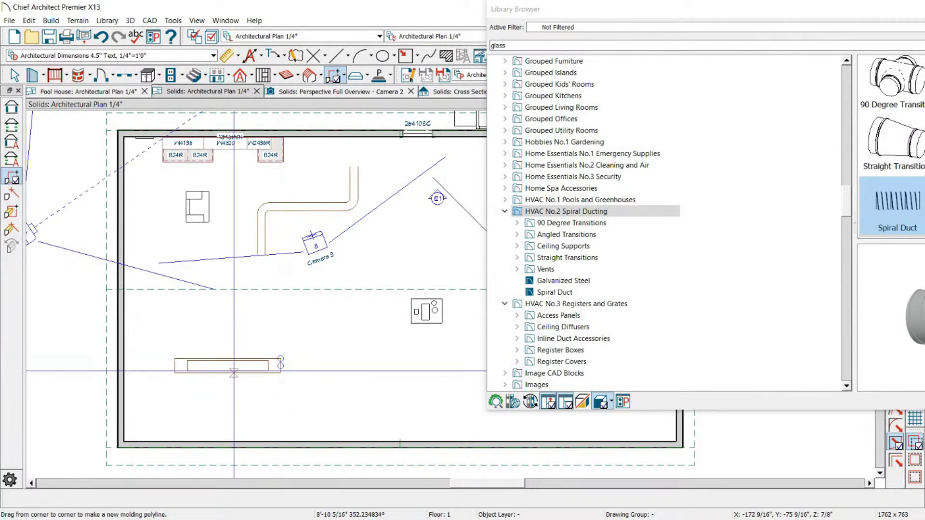
scroll(234, 371, up, 2)
click(233, 354)
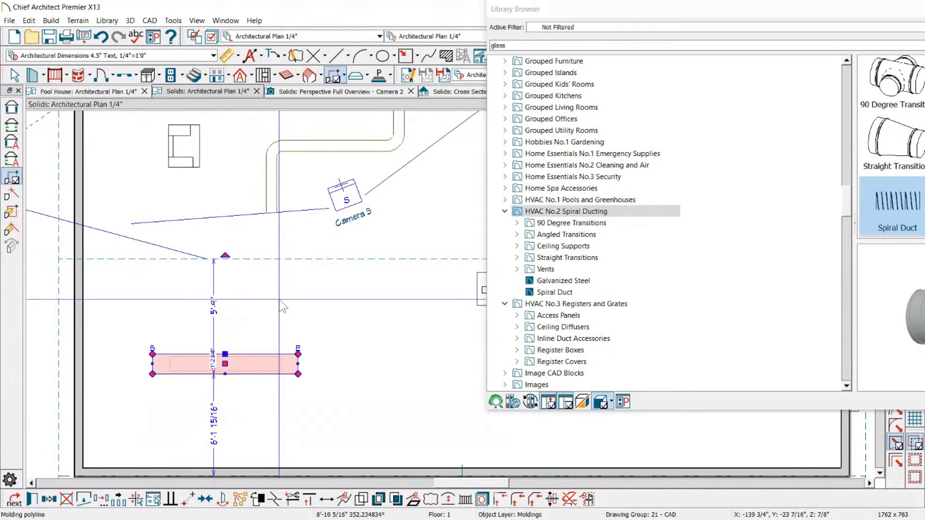
drag(208, 344, 340, 380)
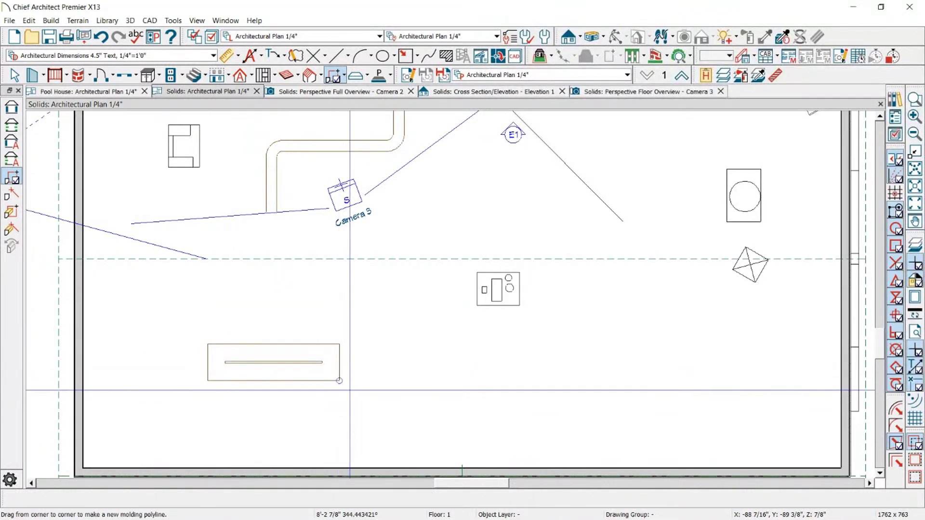
scroll(322, 380, up, 2)
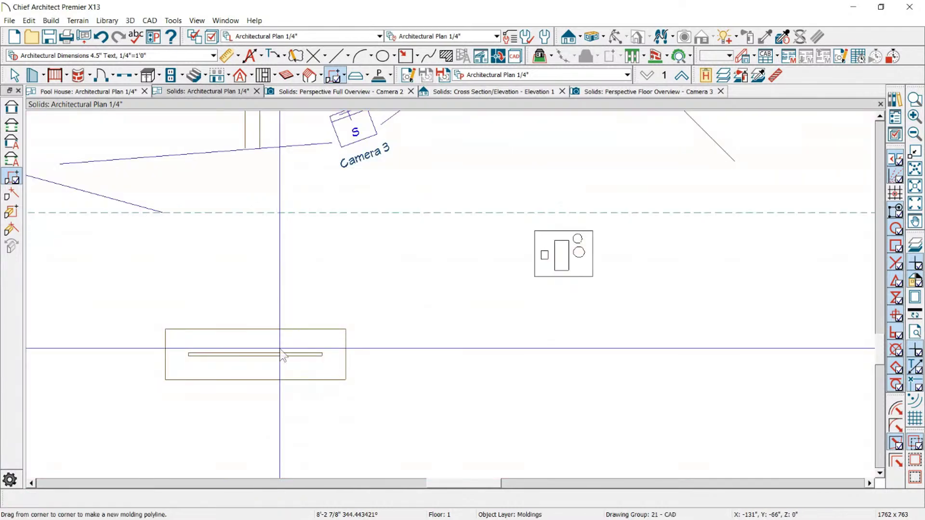
click(282, 356)
key(Delete)
Step: Draw an open, three-segment, Z-shaped Spiral Duct molding line in the open floor area below the rounded molding
click(344, 77)
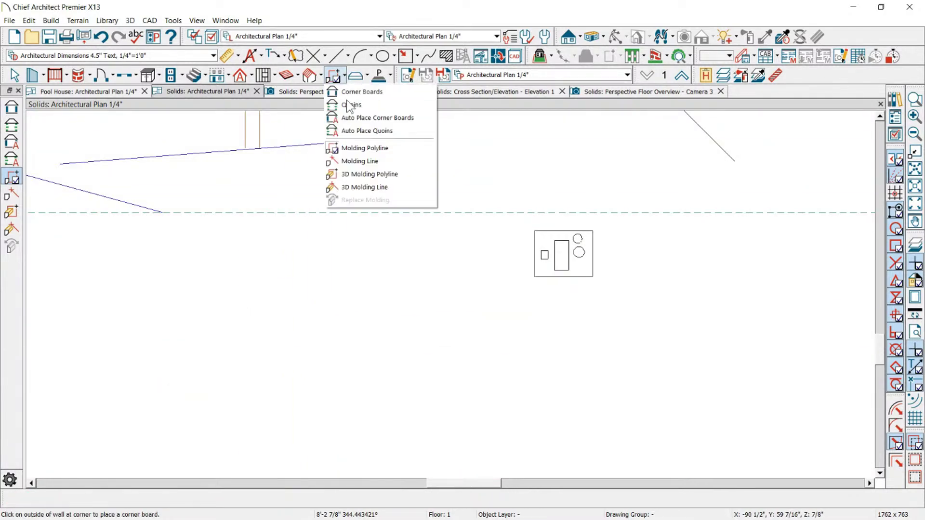
click(356, 159)
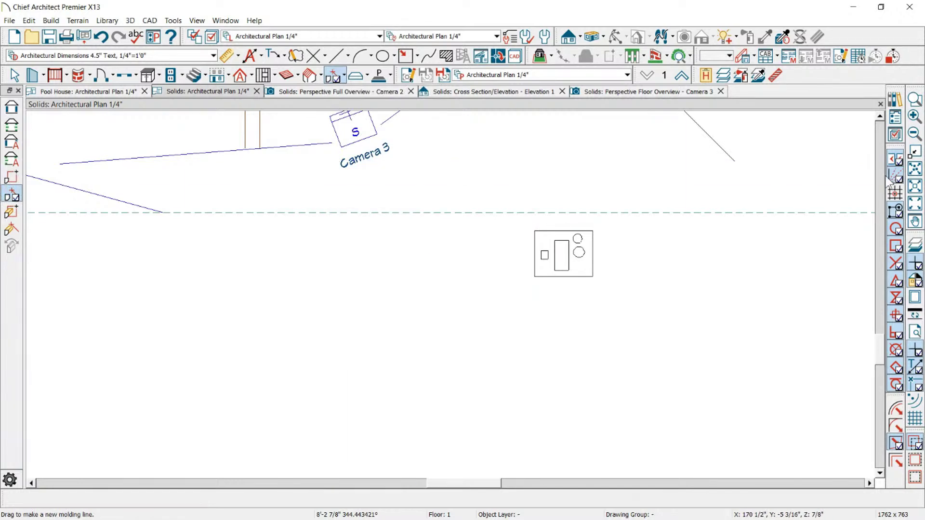
click(896, 100)
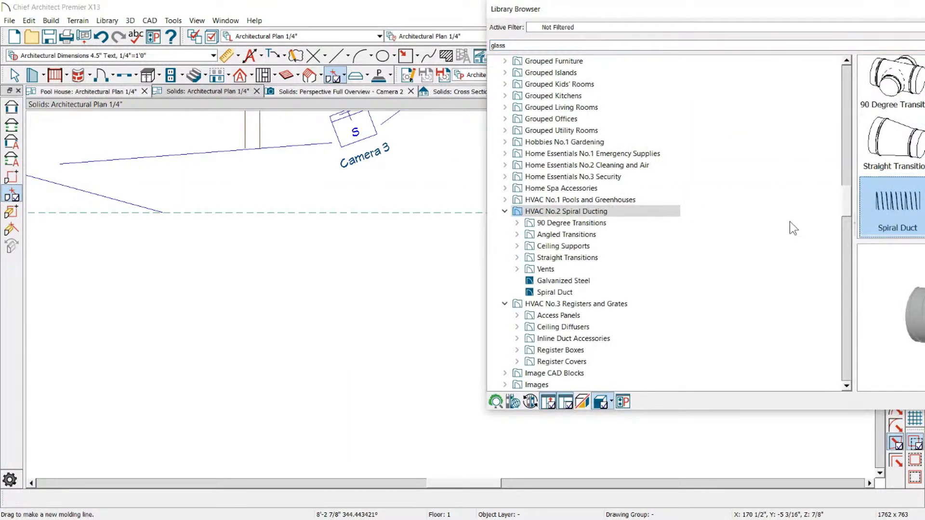
drag(313, 335, 445, 243)
scroll(201, 247, down, 1)
scroll(201, 247, down, 2)
Step: Examine the HVAC No.2 Spiral Ducting fittings in the library, including the 90 degree, angled and straight transitions and the vents
drag(593, 21, 359, 32)
double_click(689, 89)
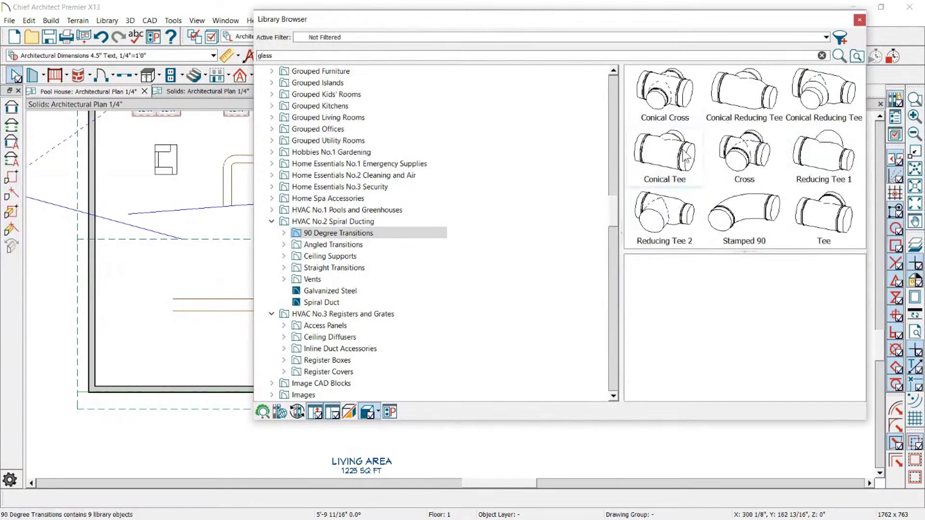
click(680, 159)
click(353, 261)
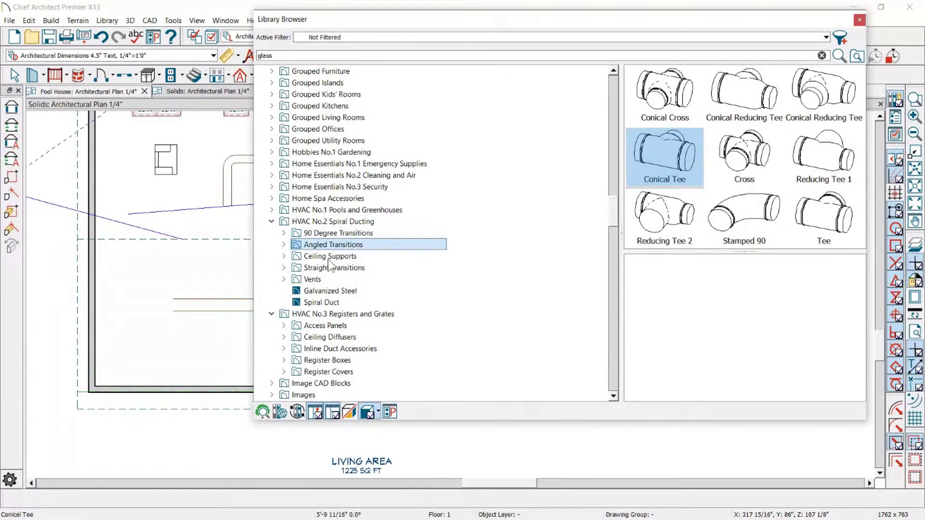
click(332, 245)
click(325, 268)
click(730, 142)
click(774, 145)
click(811, 143)
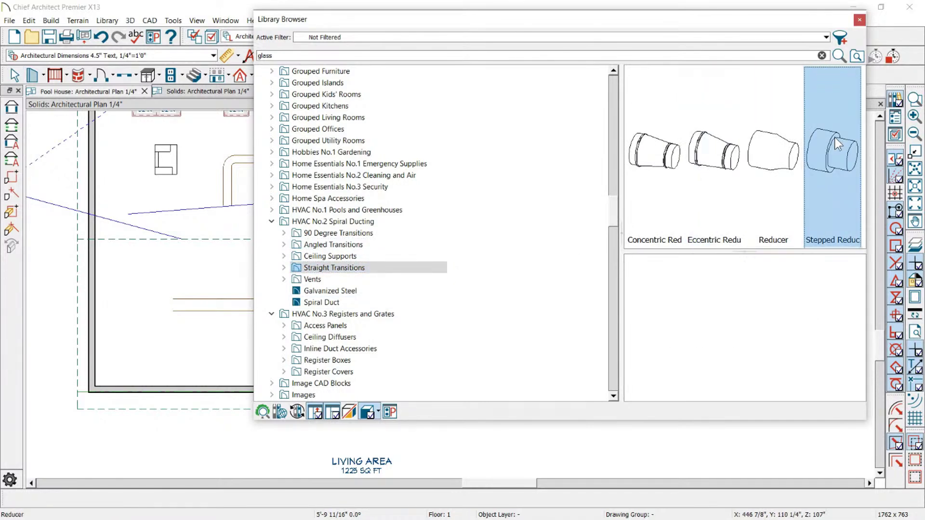
click(676, 160)
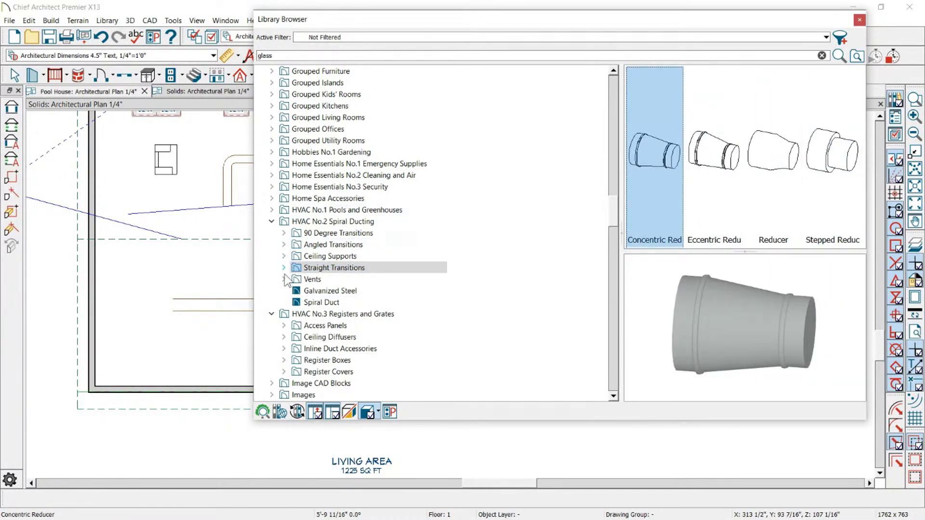
click(304, 280)
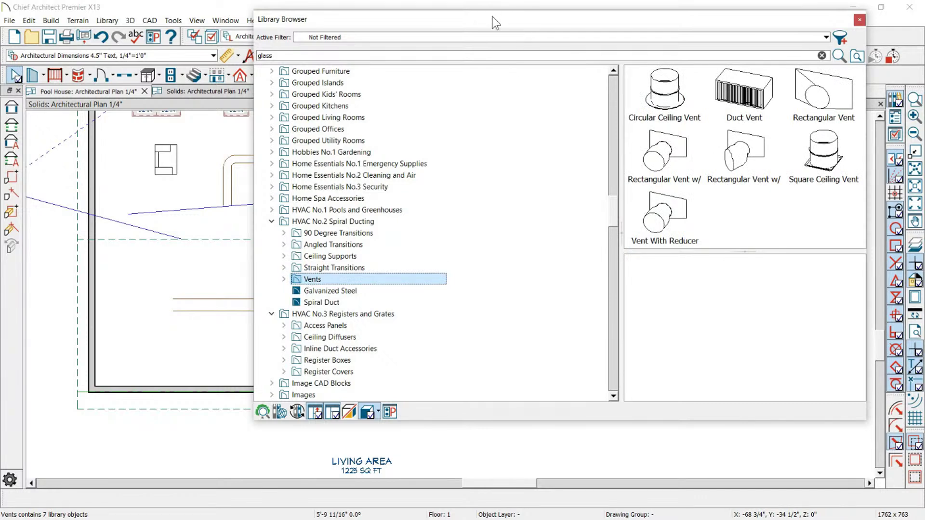
drag(493, 16, 924, 18)
Step: Open a new perspective floor overview and examine the spiral duct's path and corners alongside the rounded molding from several angles
scroll(309, 269, up, 5)
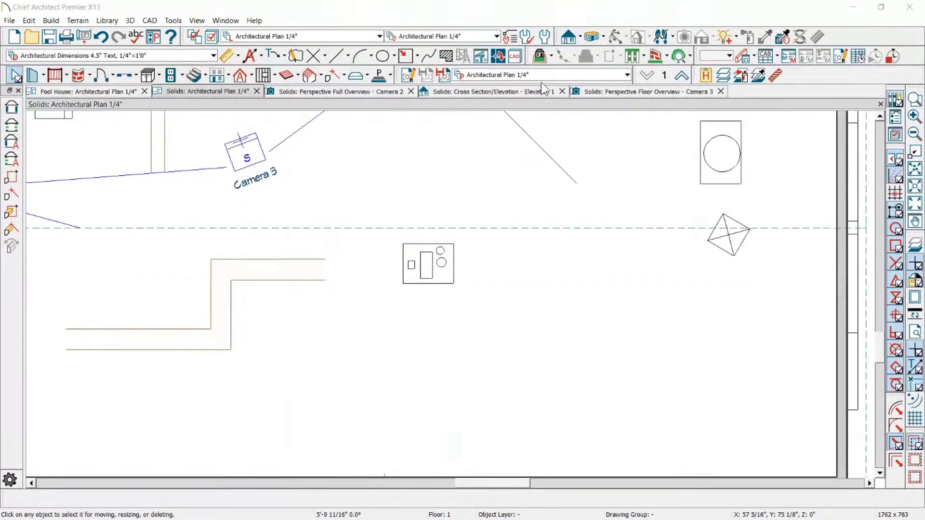
click(596, 40)
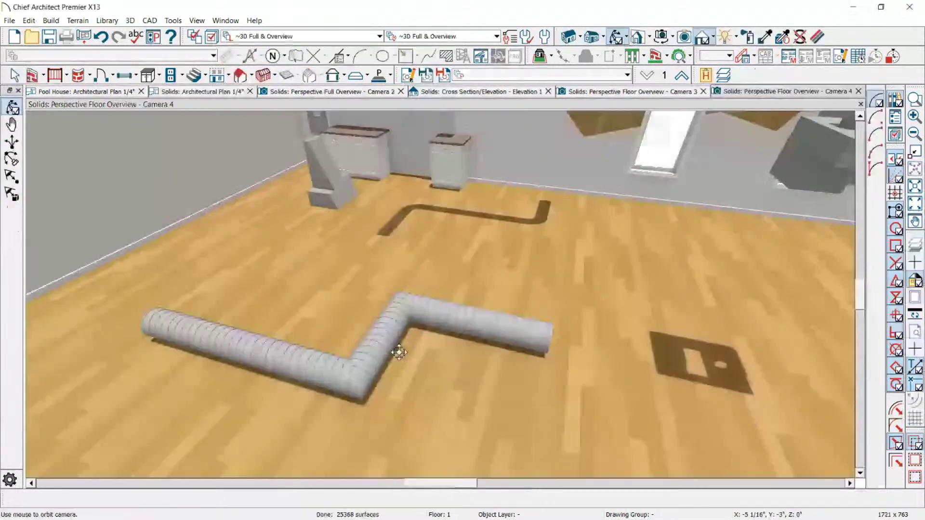
drag(343, 368, 373, 383)
scroll(372, 381, up, 2)
click(372, 381)
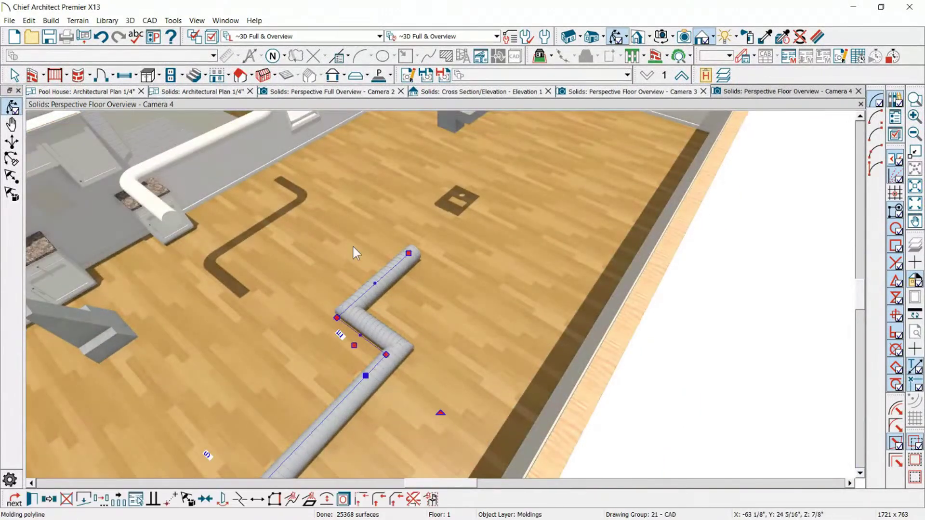
scroll(243, 208, down, 2)
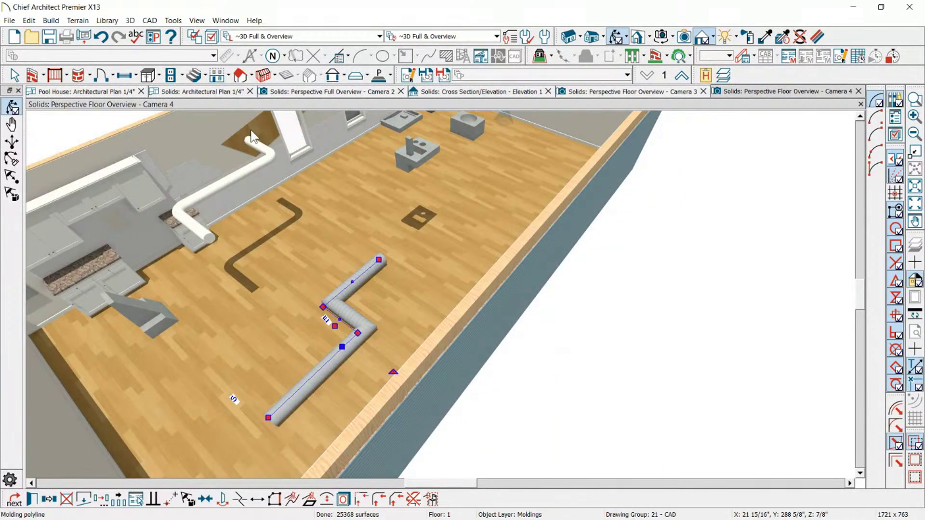
scroll(246, 140, down, 2)
key(Escape)
drag(213, 167, 337, 127)
scroll(337, 127, down, 2)
scroll(188, 356, up, 3)
Step: Break the last segment of the white round molding near its free end and swing that end out as a new perpendicular segment
click(238, 212)
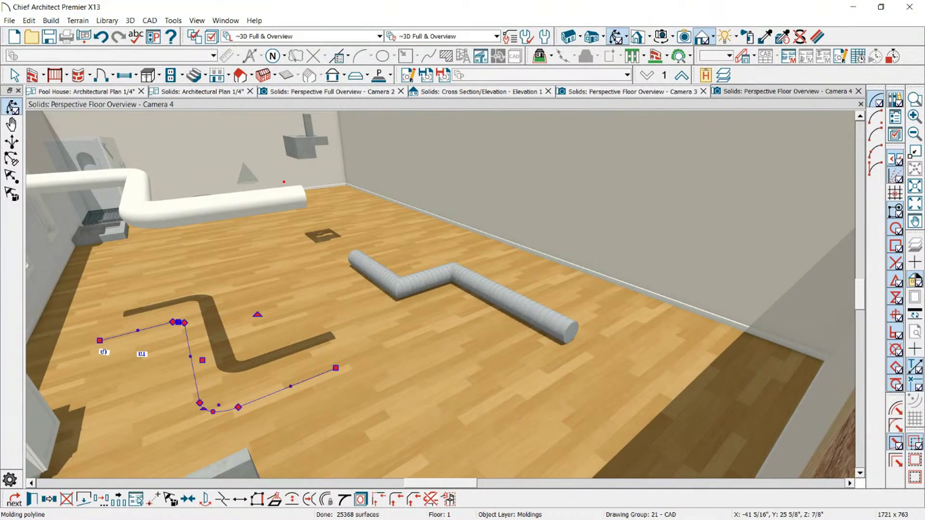
click(287, 385)
key(3)
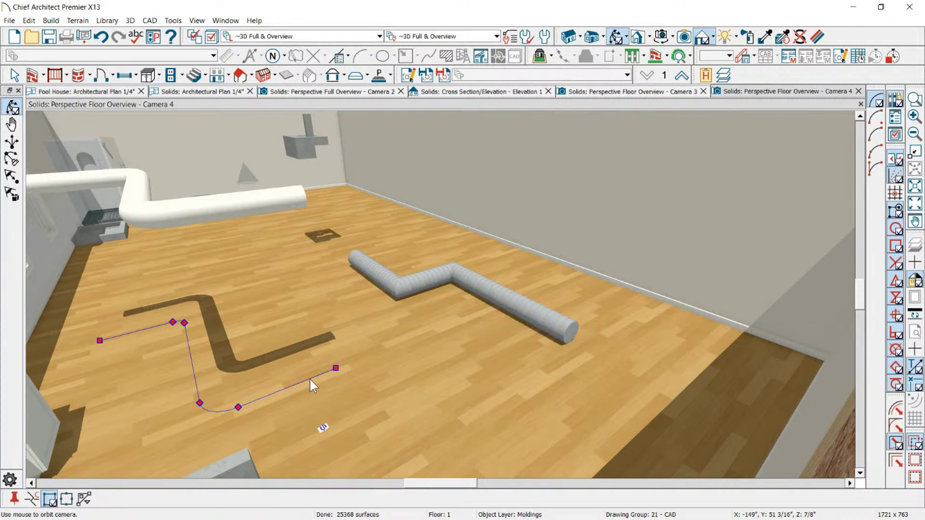
click(310, 378)
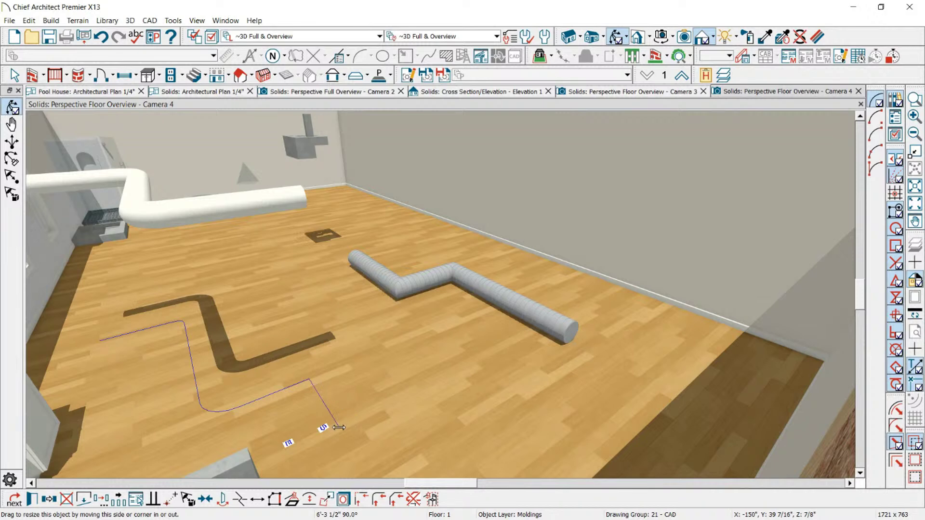
click(340, 427)
key(Escape)
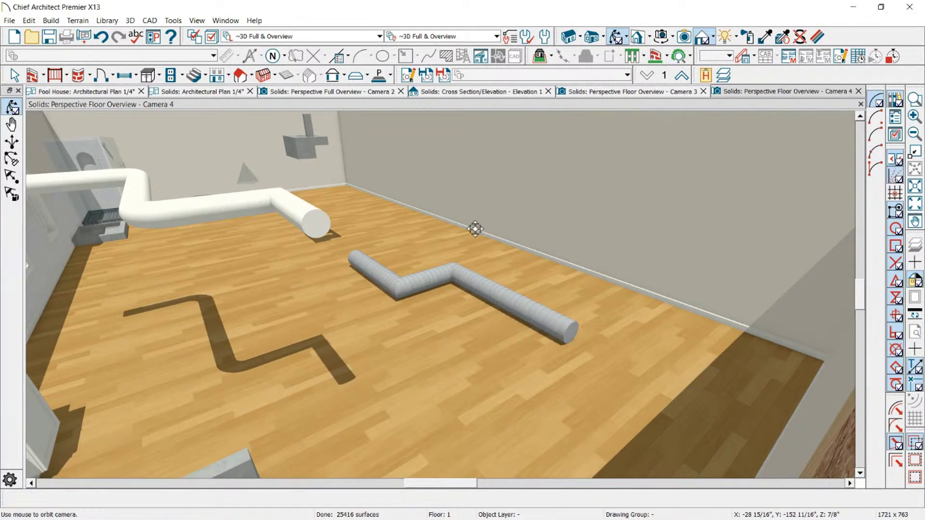
Step: Switch to the Pool House plan and look over its framing plan, sections and details
click(116, 93)
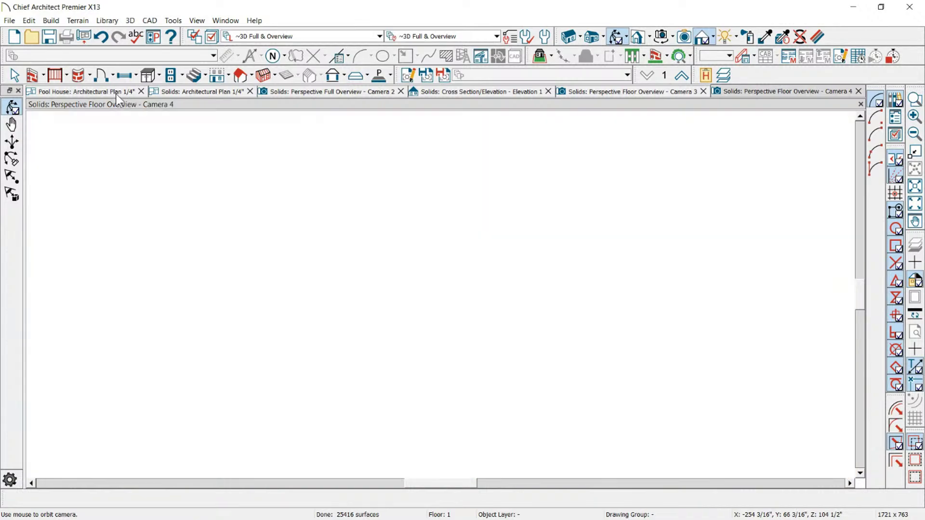
scroll(440, 280, up, 3)
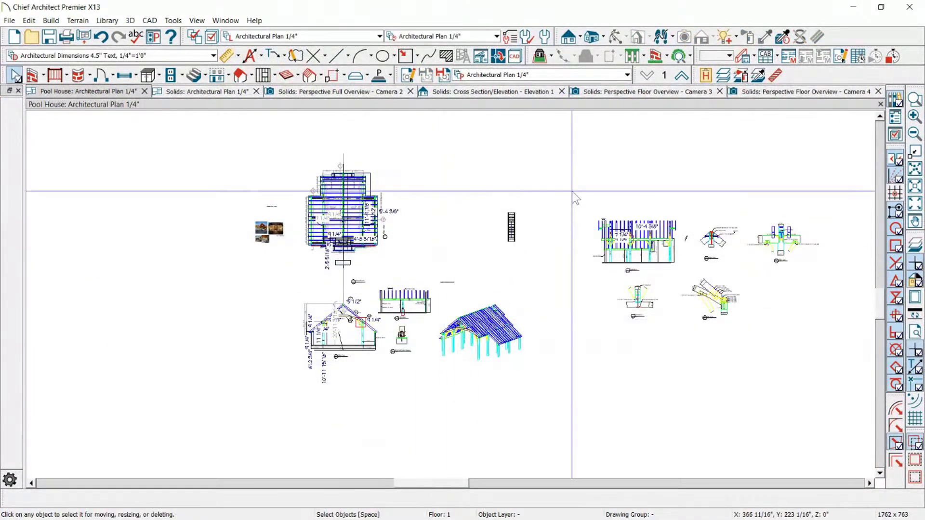
scroll(444, 318, up, 1)
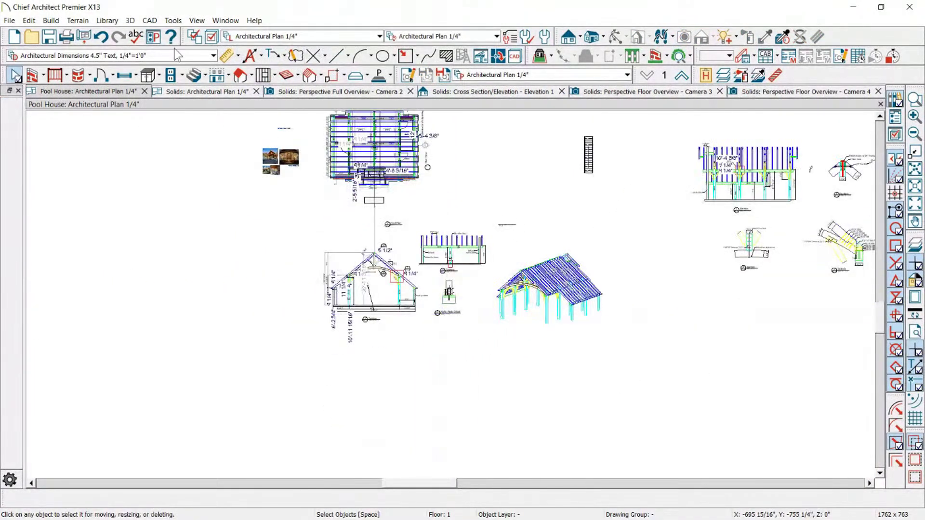
Step: Create a cross section elevation of the Solids plan facing the white round molding and look over its side profile
click(211, 93)
scroll(388, 196, down, 1)
scroll(440, 163, up, 2)
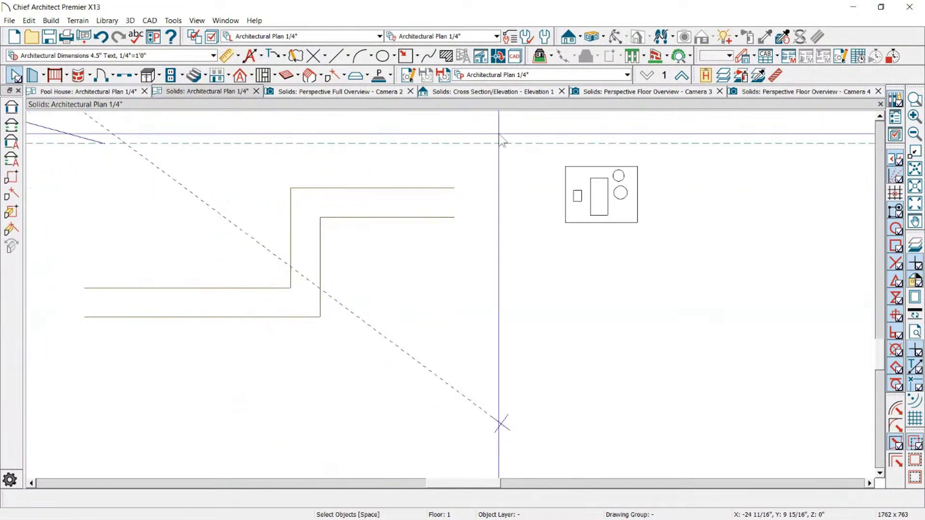
scroll(439, 163, down, 1)
click(569, 36)
drag(277, 335, 282, 182)
scroll(210, 346, up, 4)
click(236, 329)
key(Escape)
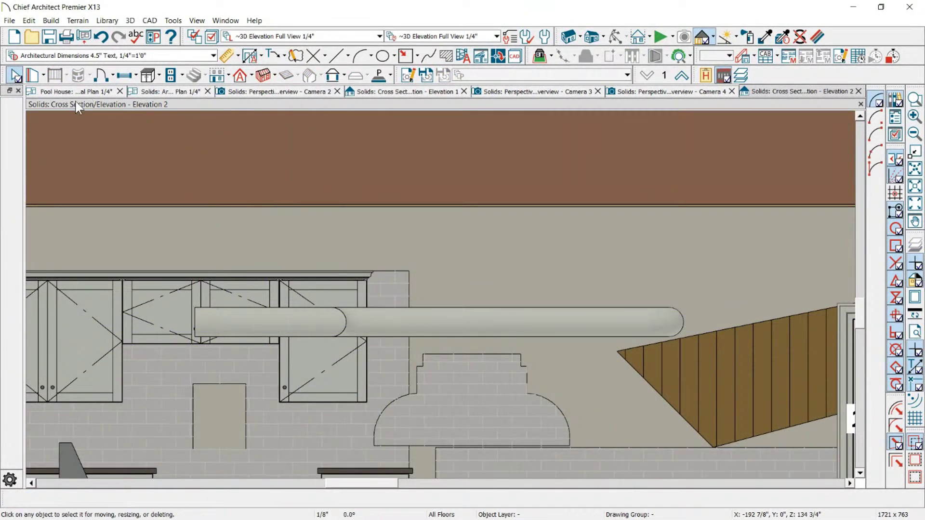
Step: Draw an L-shaped 3D molding line in the Solids plan, about 5'-11" by 3'-5", beside the existing duct runs
click(85, 91)
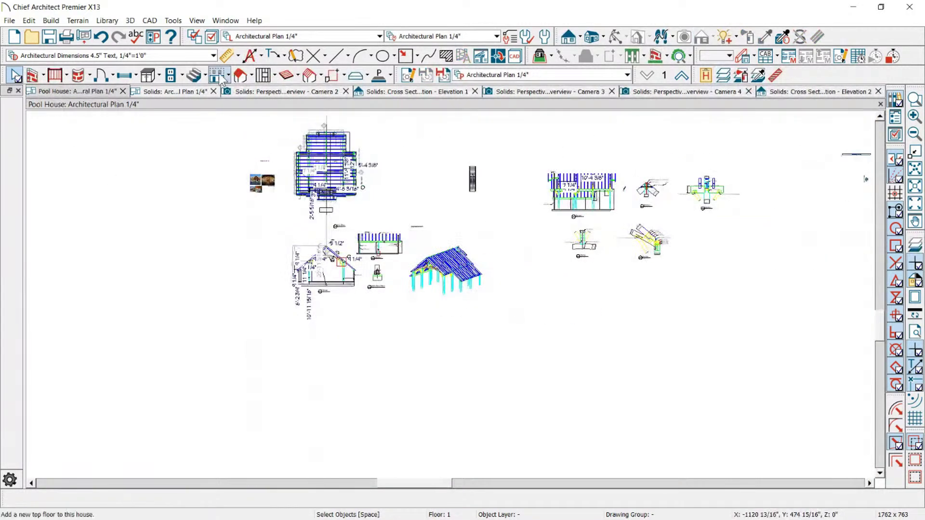
click(188, 95)
scroll(448, 146, down, 1)
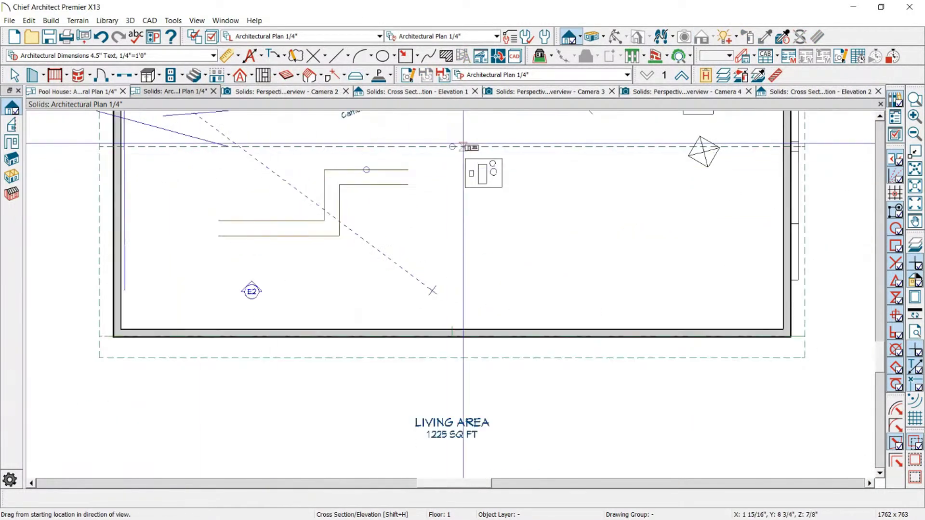
scroll(448, 146, up, 1)
click(344, 76)
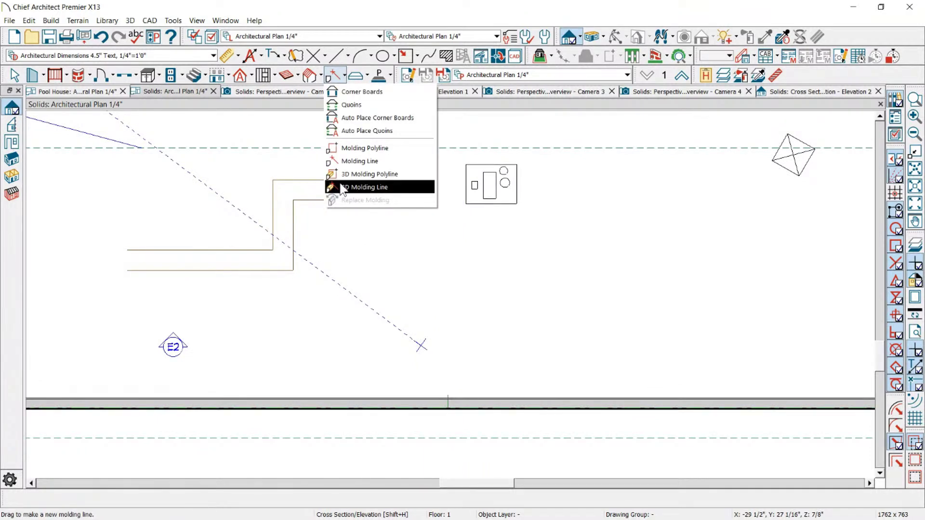
click(366, 187)
mouse_move(468, 271)
mouse_down()
mouse_move(587, 271)
mouse_move(596, 336)
mouse_move(585, 338)
mouse_up()
scroll(586, 325, up, 2)
key(space)
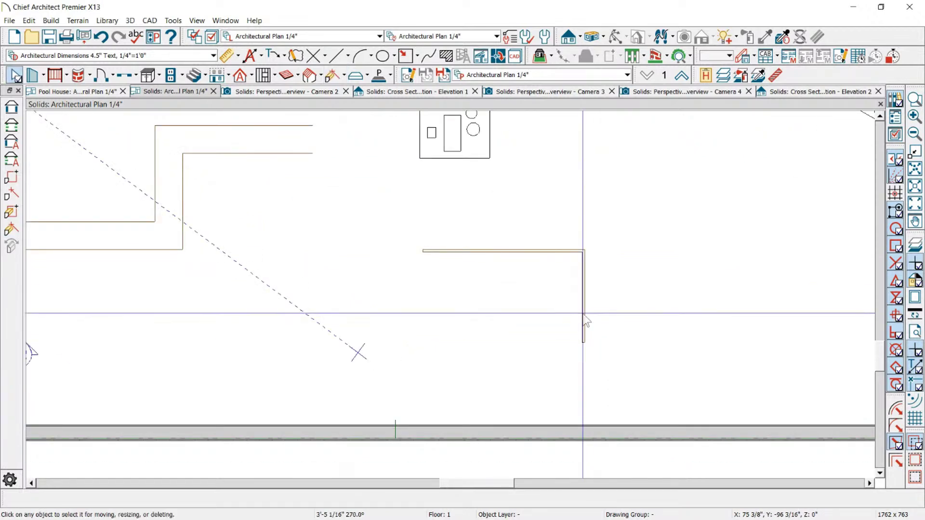
Step: Replace the L-shaped molding's default profile with Round Rail from the Handrails and Caps library
double_click(584, 316)
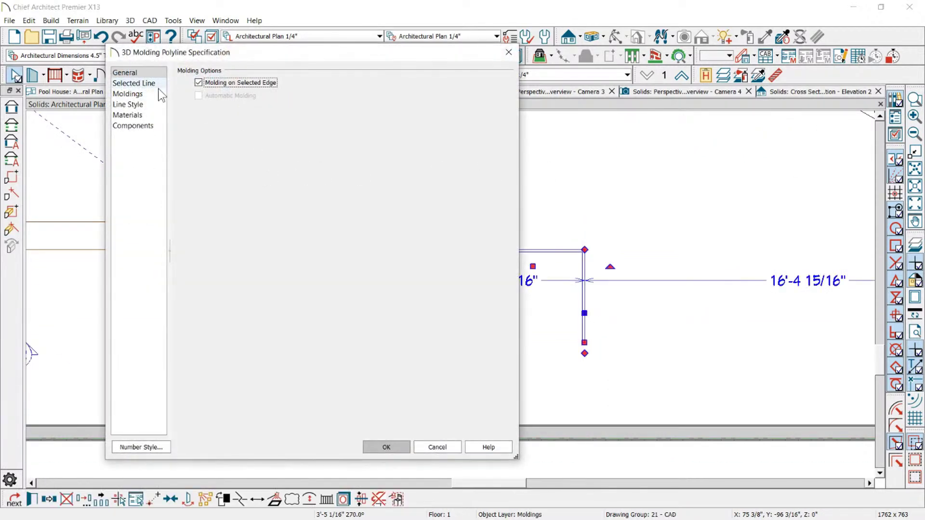
click(143, 93)
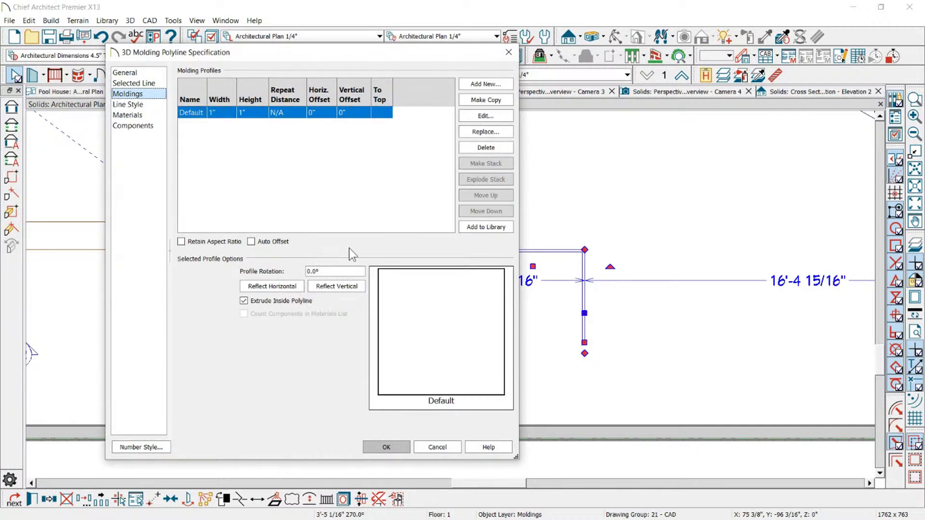
click(488, 132)
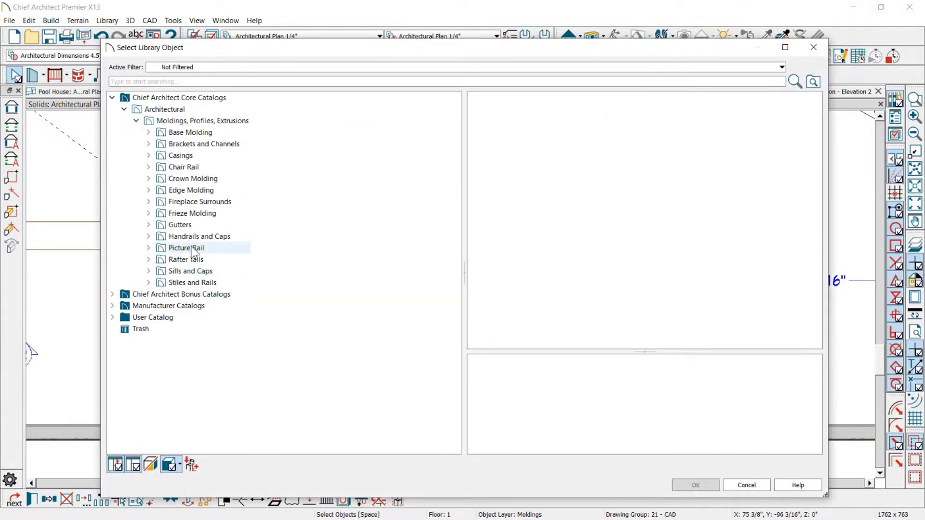
click(199, 236)
click(512, 308)
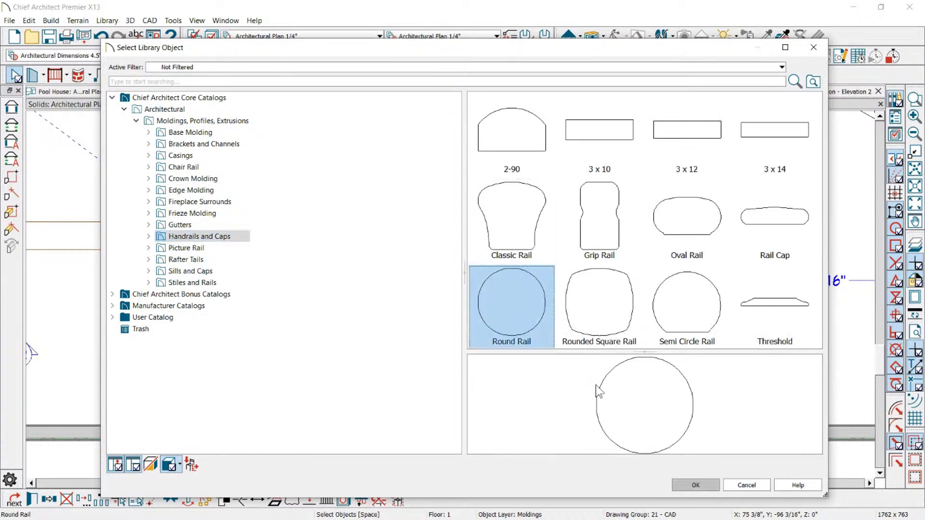
click(696, 486)
Step: Set the round rail profile's width and height to 8" and apply the specification
click(231, 116)
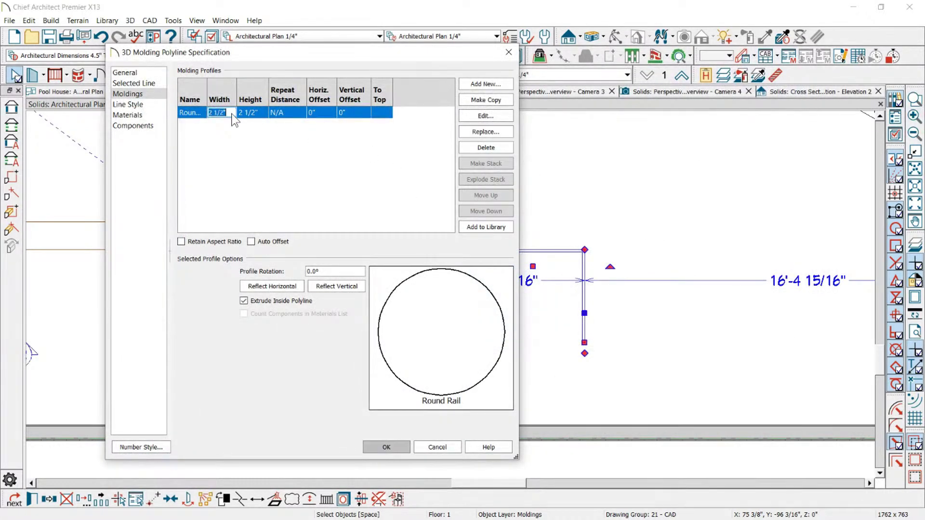
click(254, 114)
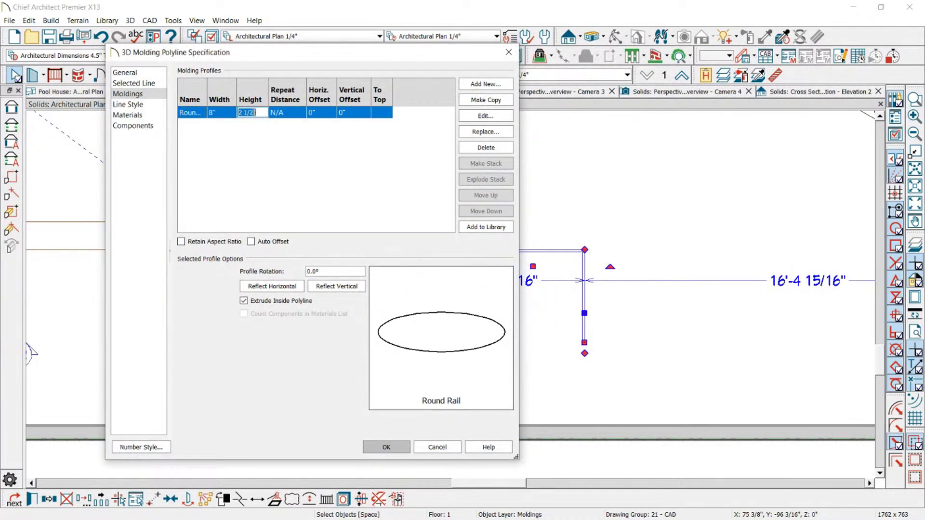
text(8)
click(385, 447)
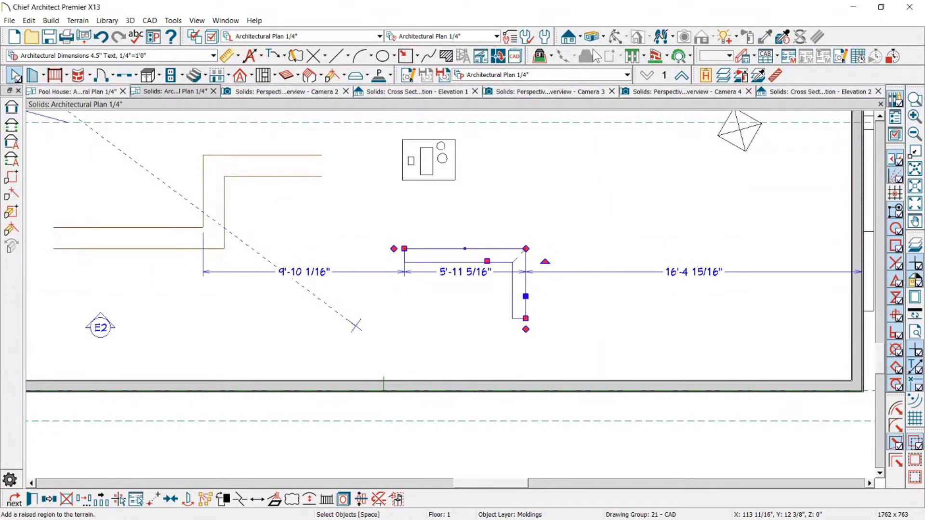
Step: Examine the new L-shaped round molding in the Camera 4 floor overview from several angles
click(731, 92)
drag(555, 159, 359, 254)
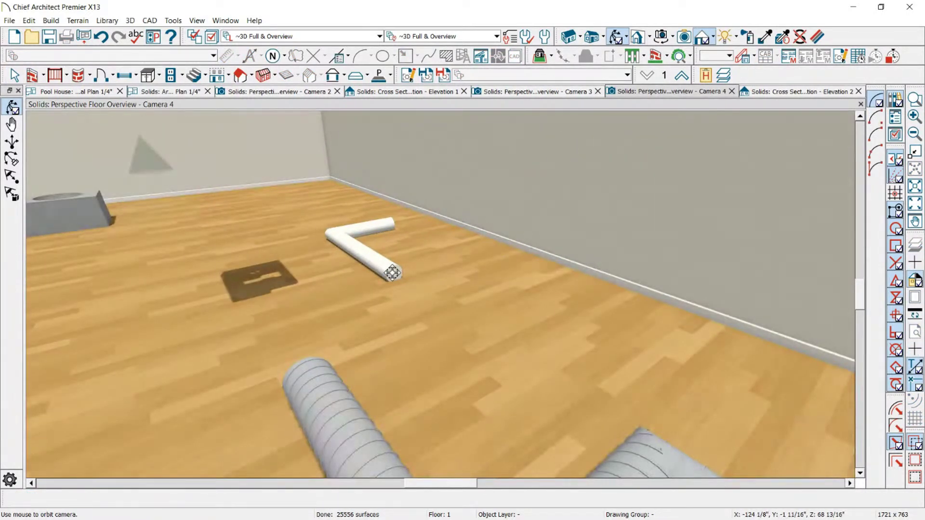
drag(392, 273, 493, 301)
click(444, 287)
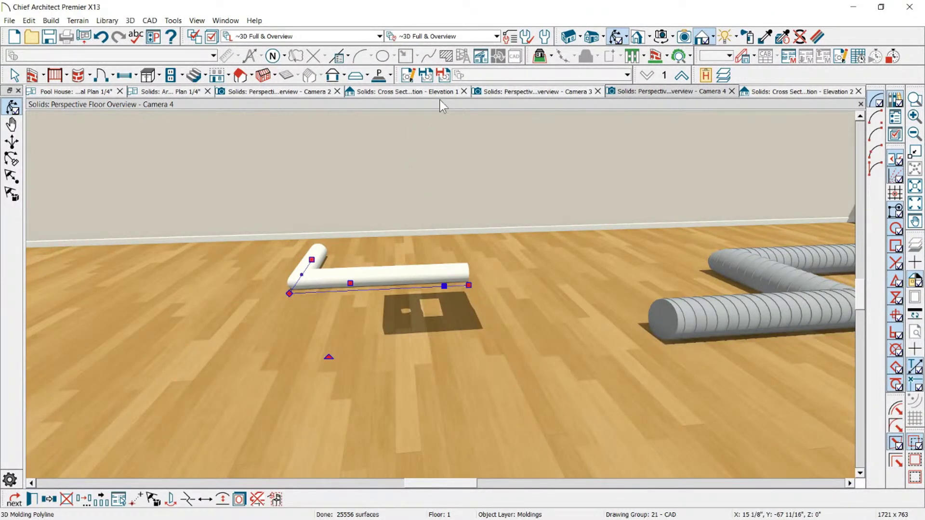
key(Escape)
Step: Create a cross section elevation from the Solids plan facing the long leg of the L-shaped molding
click(70, 91)
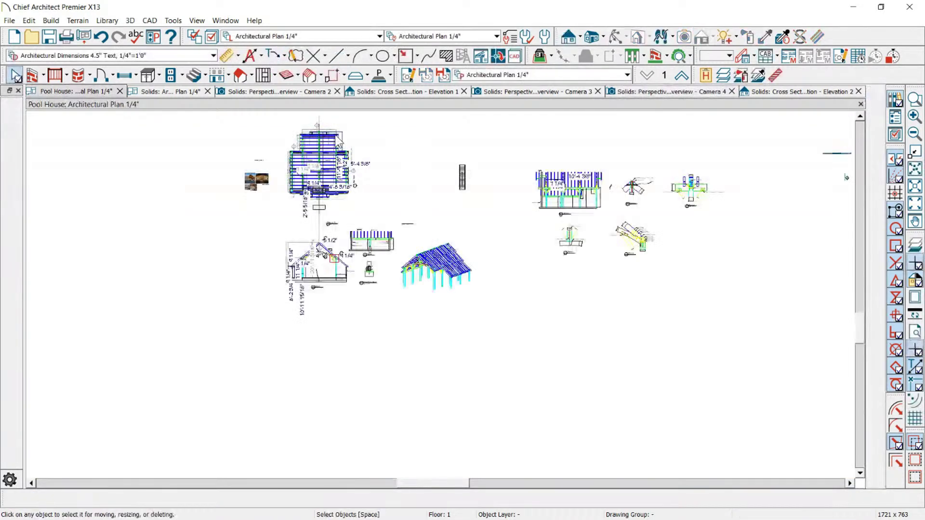
key(ctrl+Tab)
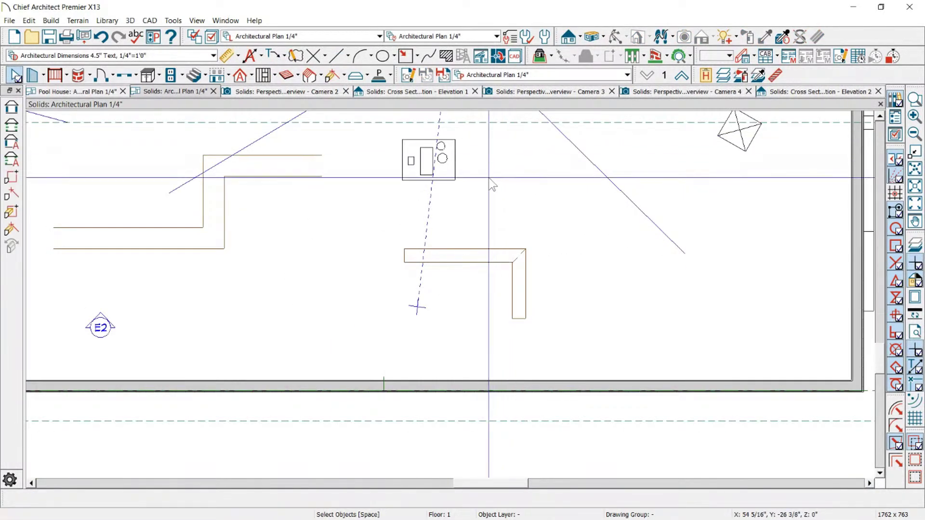
scroll(592, 306, up, 2)
click(568, 36)
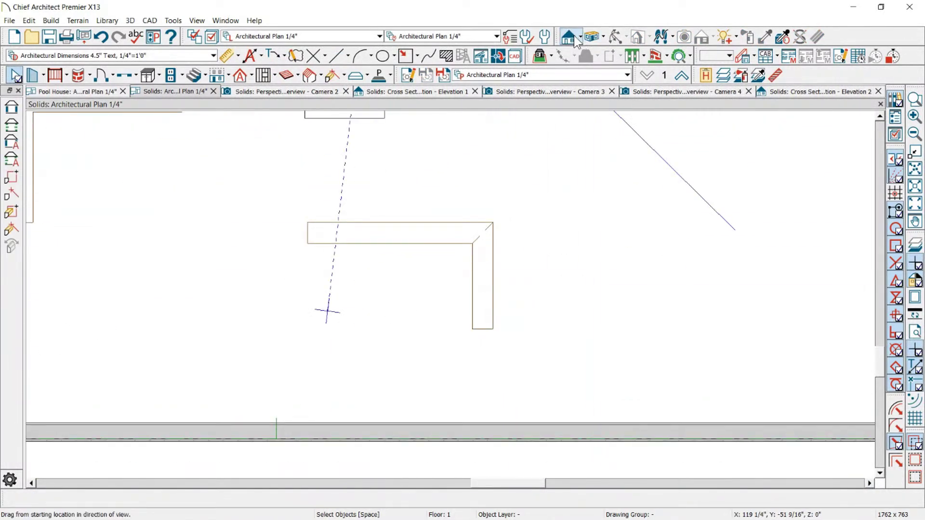
drag(426, 200, 427, 288)
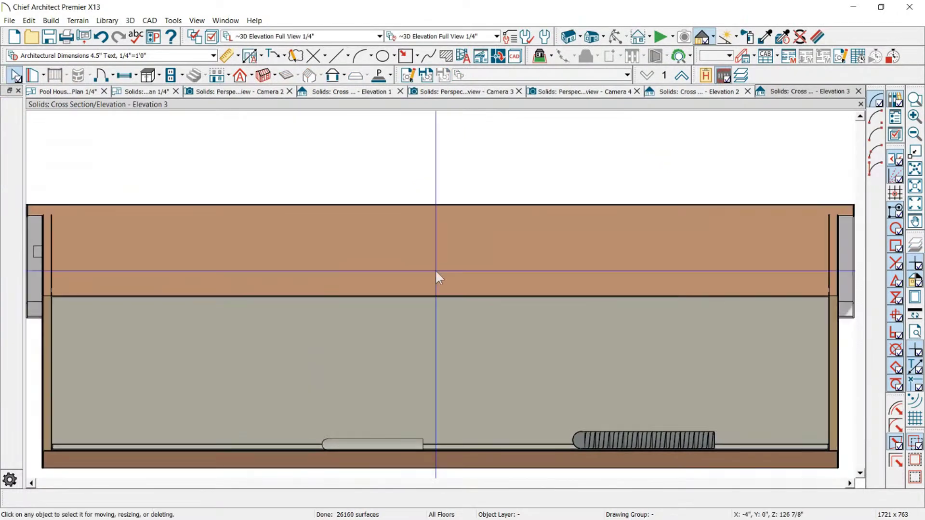
scroll(371, 337, down, 1)
scroll(426, 423, up, 4)
Step: Pull a new rising segment up from the free end of the round molding's long leg in the elevation
click(428, 402)
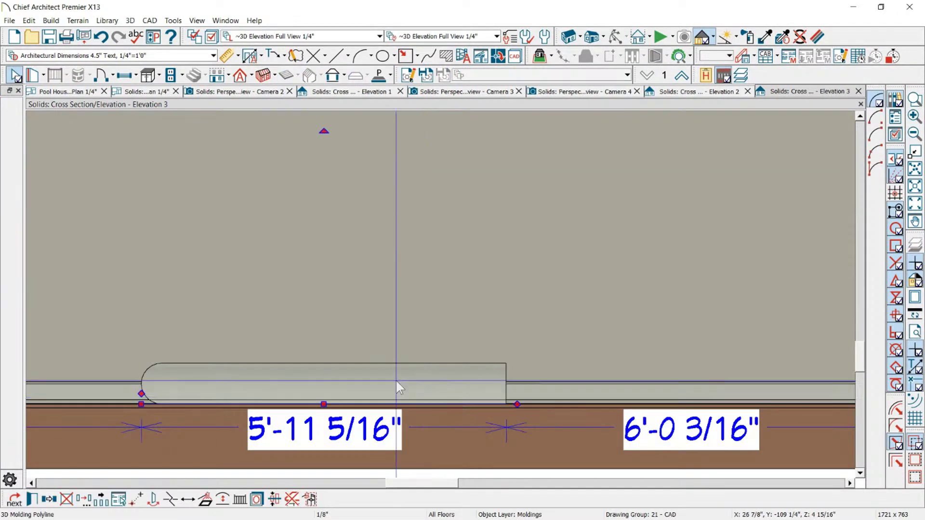
scroll(551, 434, up, 1)
key(Escape)
click(456, 377)
drag(502, 392, 469, 123)
scroll(543, 373, down, 3)
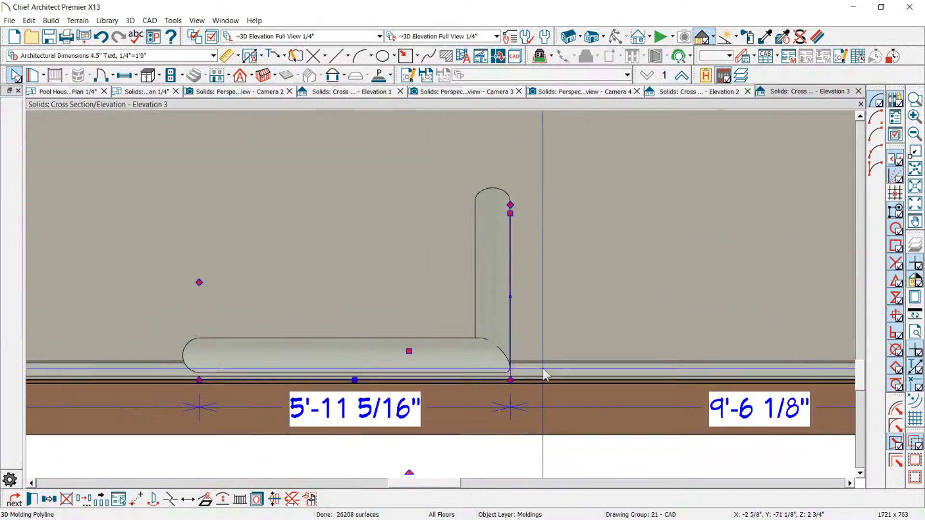
click(394, 276)
key(Escape)
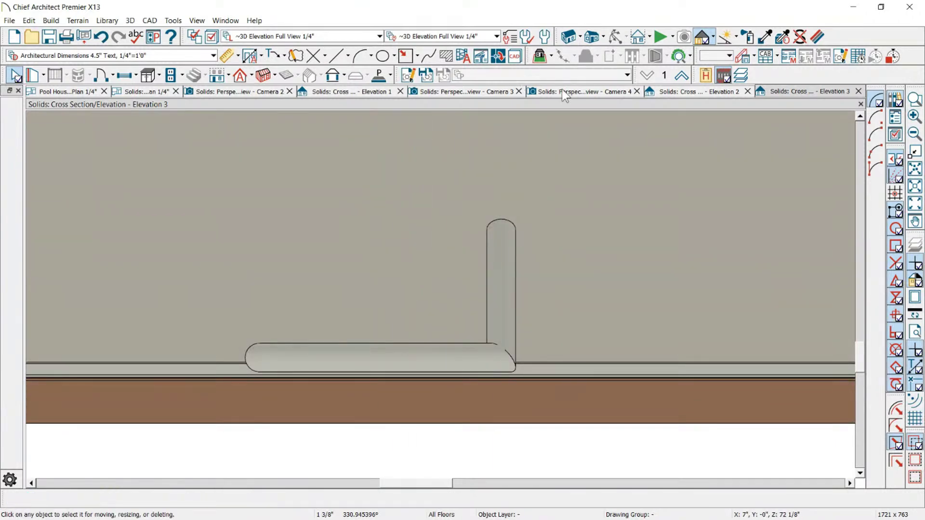
Step: Examine the round molding's raised segment in the Camera 4 floor overview
click(581, 91)
drag(410, 198, 412, 199)
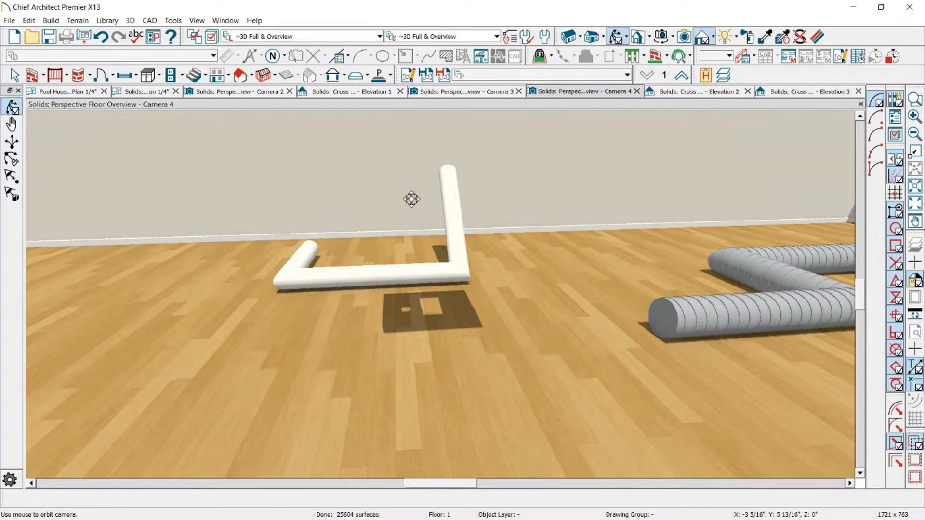
drag(411, 199, 391, 224)
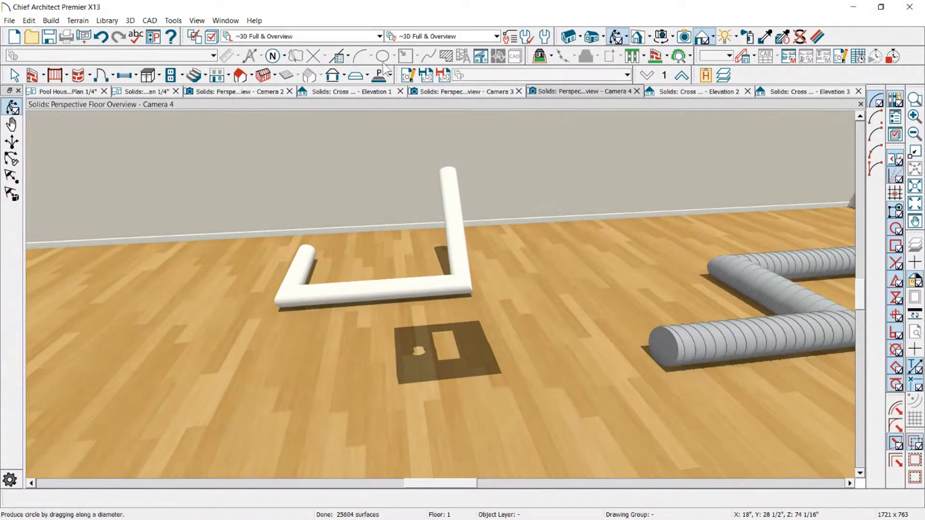
Step: Create another cross section elevation from the Solids plan, looking at the round molding from its short-leg side
click(74, 91)
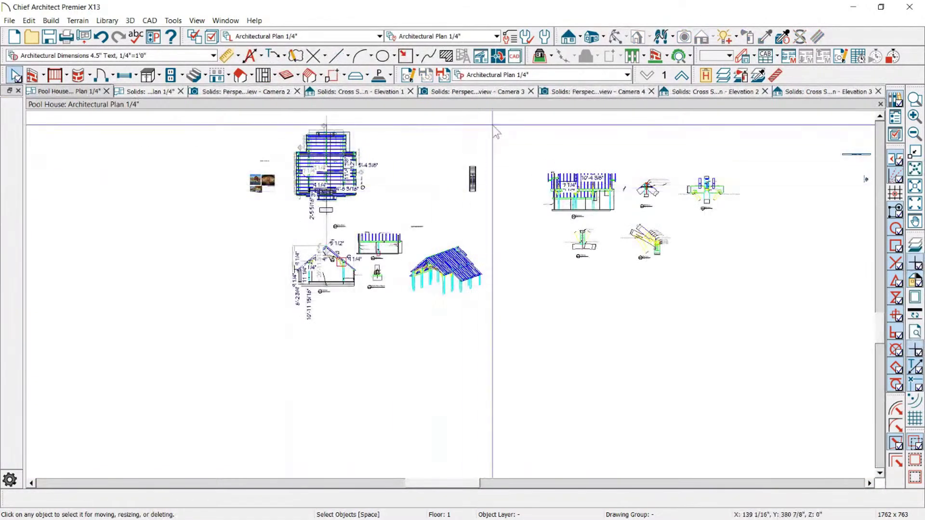
click(150, 92)
click(569, 37)
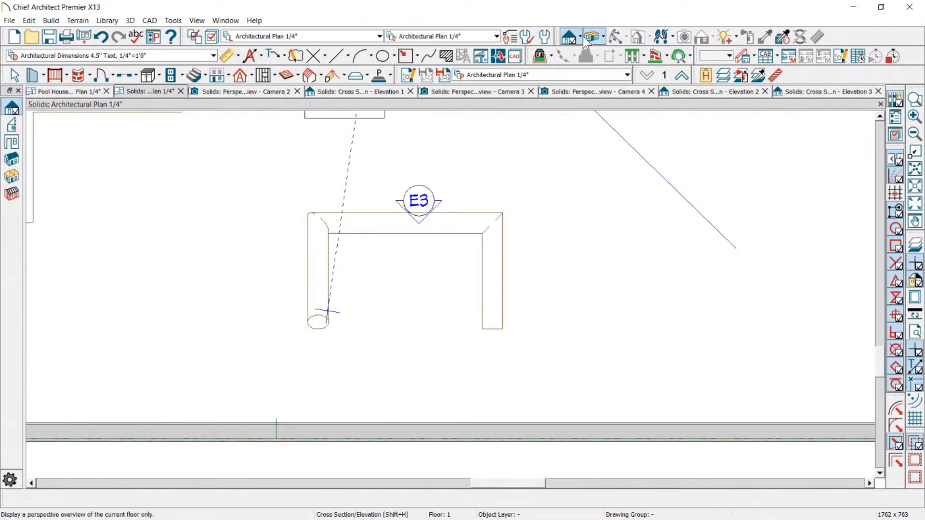
drag(563, 270, 192, 274)
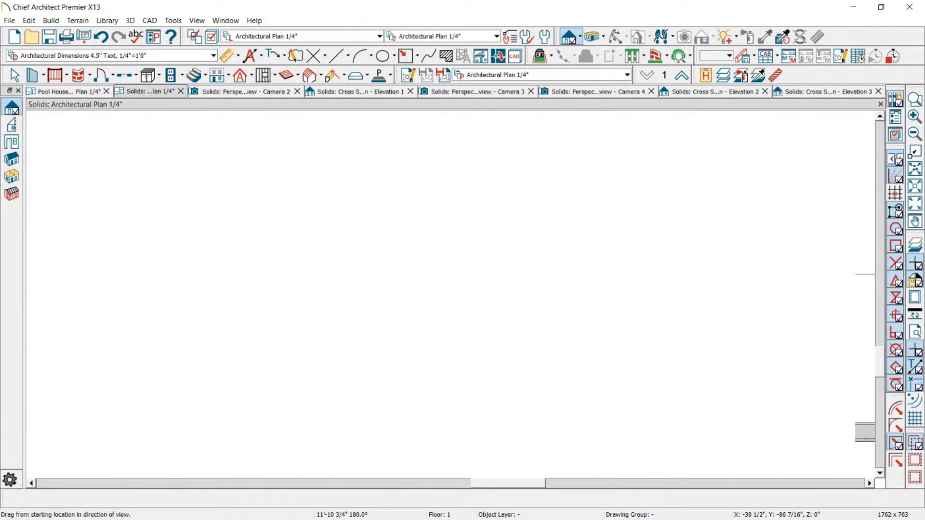
scroll(53, 369, up, 5)
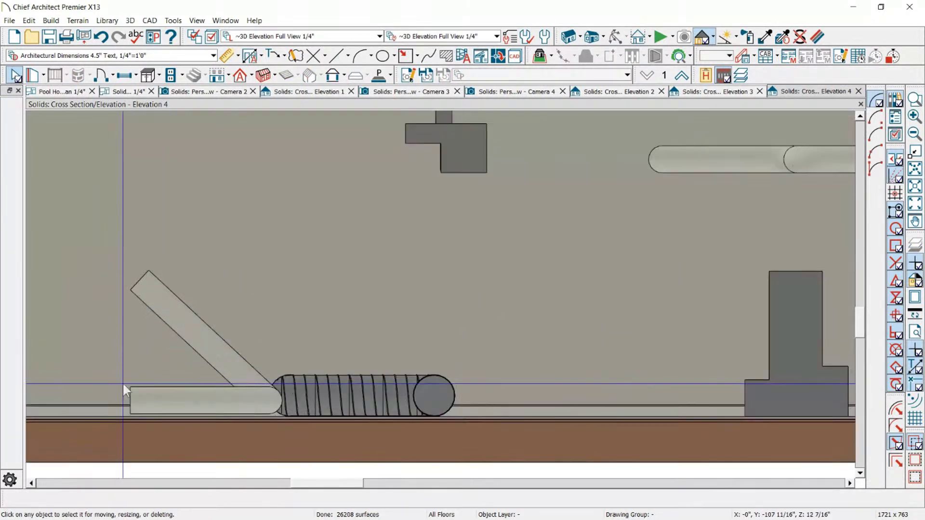
Step: Try to reshape the free end of the round molding's sloped segment, and undo the change
click(192, 338)
mouse_move(122, 283)
mouse_down()
mouse_move(215, 234)
mouse_move(241, 235)
mouse_move(138, 271)
mouse_move(130, 291)
mouse_up()
key(Escape)
click(167, 305)
key(Escape)
scroll(179, 304, up, 1)
scroll(179, 308, up, 1)
click(179, 308)
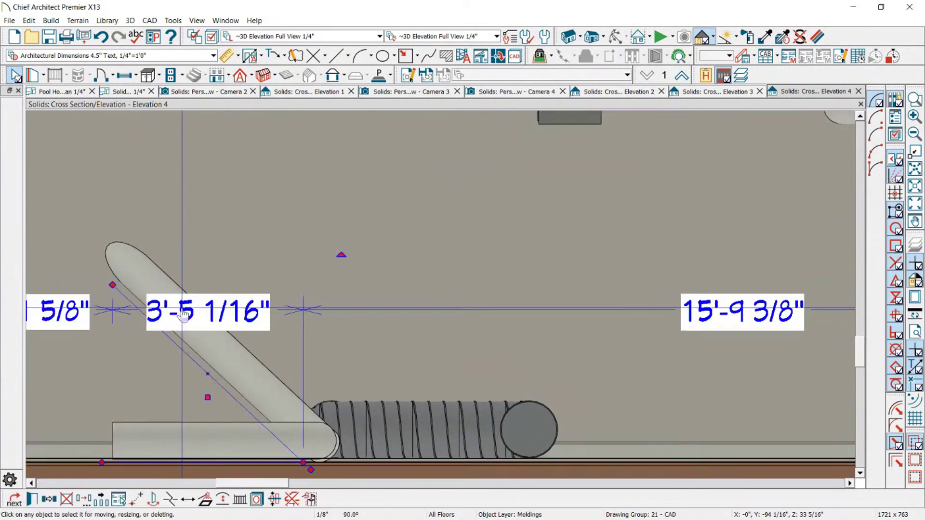
key(ctrl+z)
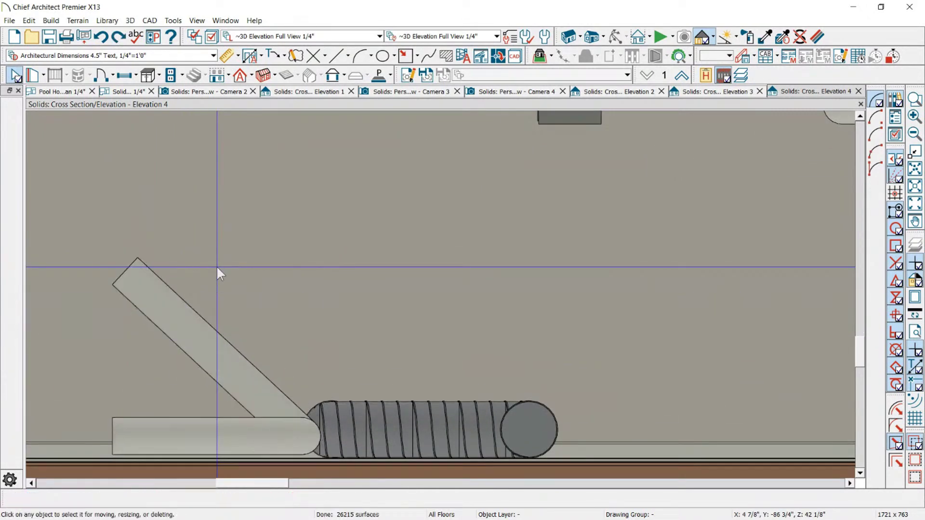
Step: Pull a vertical segment about 39 1/2" high up from the free end of the molding's short horizontal leg
click(149, 304)
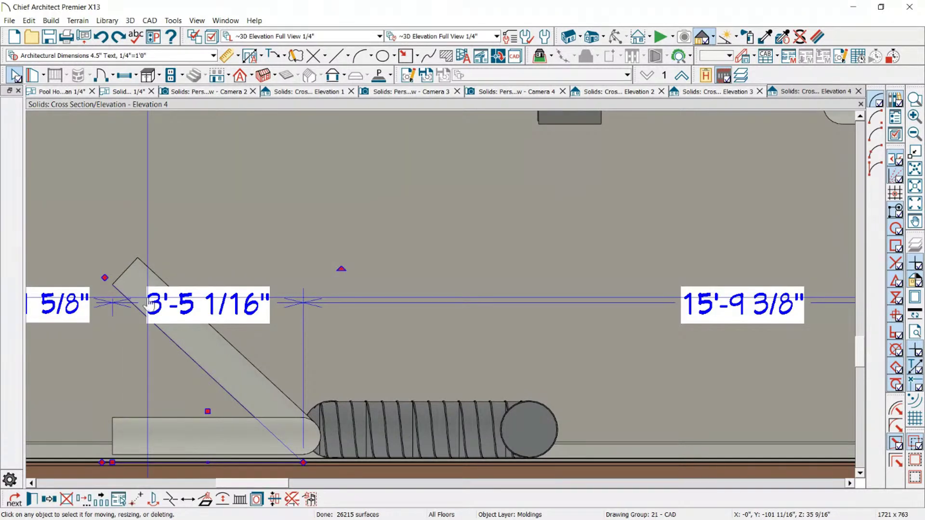
scroll(134, 315, up, 5)
scroll(115, 204, down, 5)
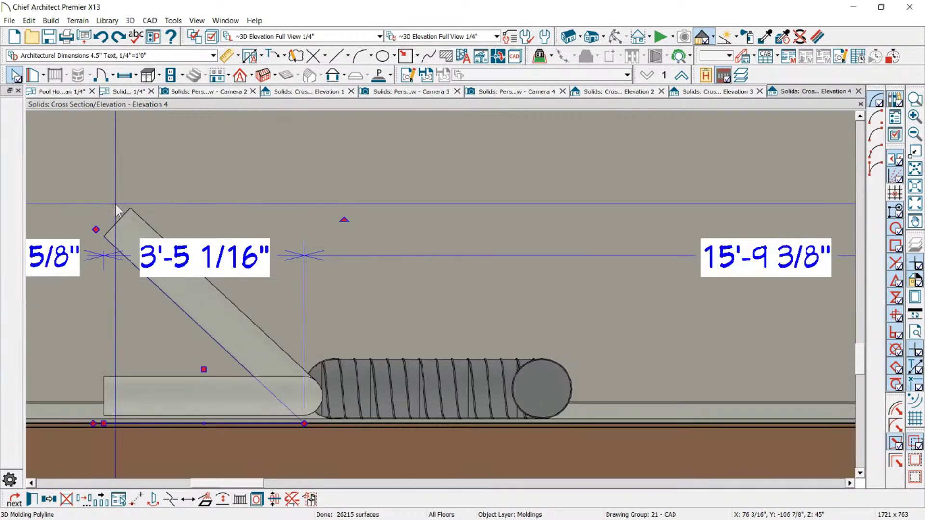
click(305, 354)
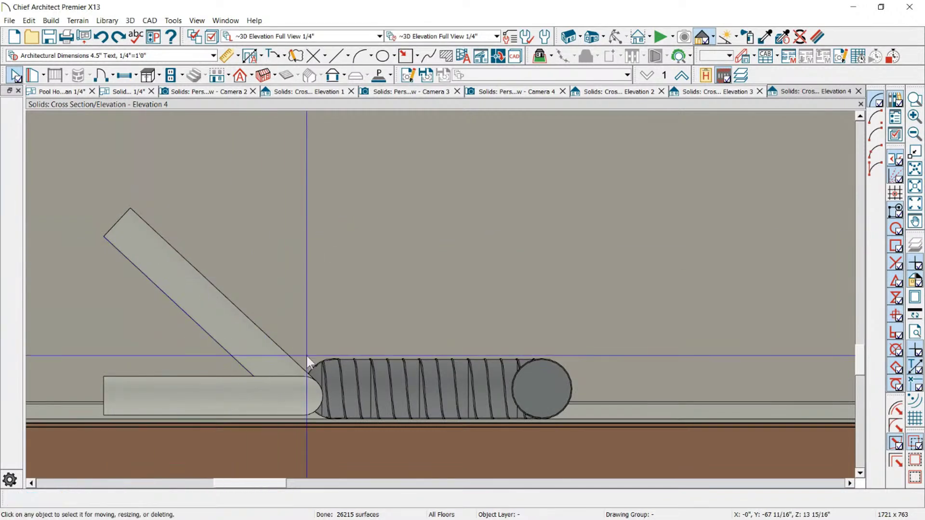
click(372, 392)
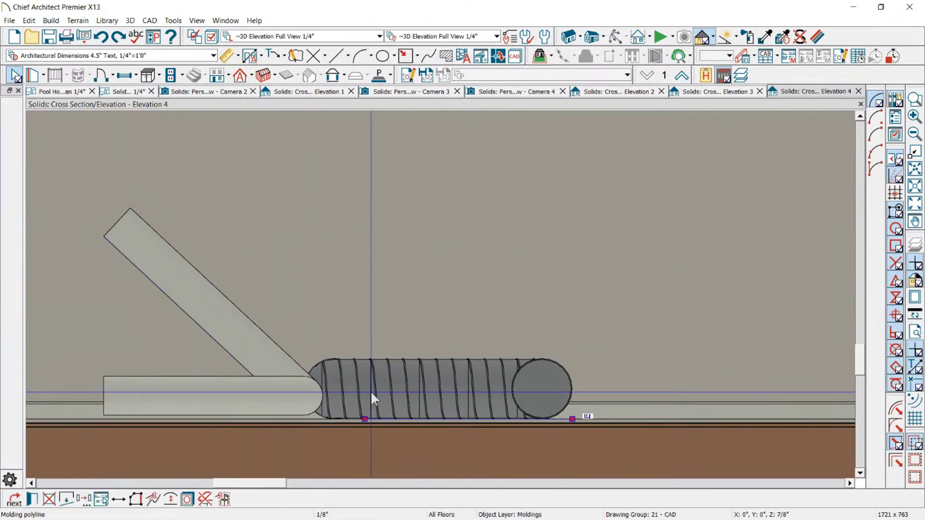
click(211, 391)
scroll(349, 366, down, 2)
scroll(167, 419, up, 2)
drag(188, 399, 209, 179)
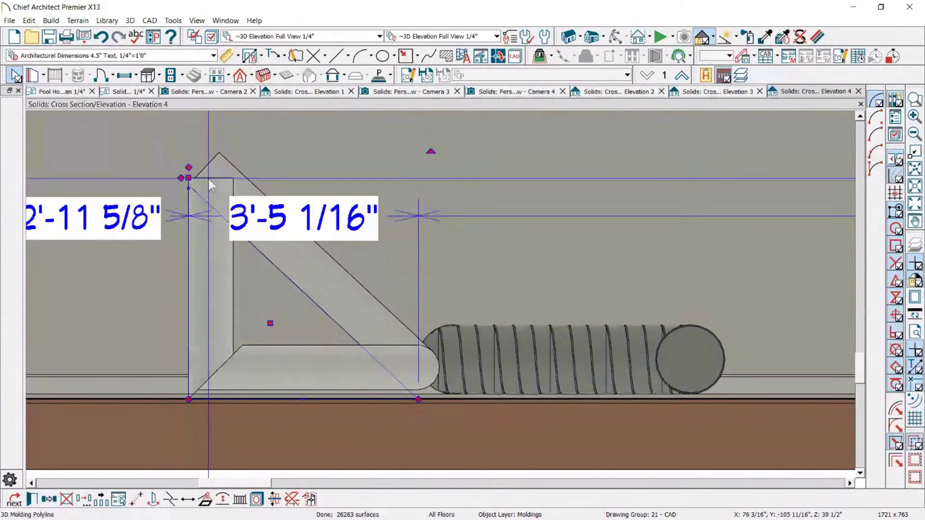
Step: Examine the round molding's new vertical segment and its corner joint in the Camera 4 floor overview
key(Escape)
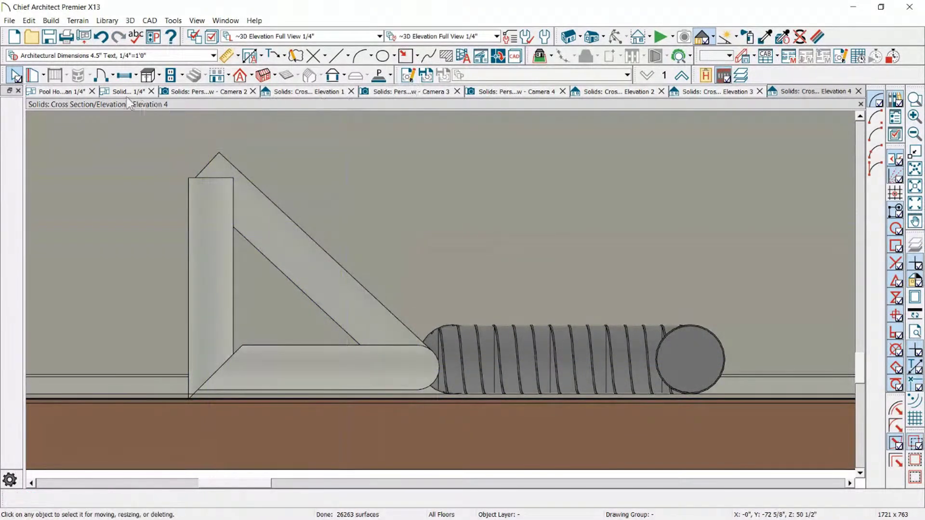
click(334, 74)
click(495, 91)
drag(289, 211, 505, 287)
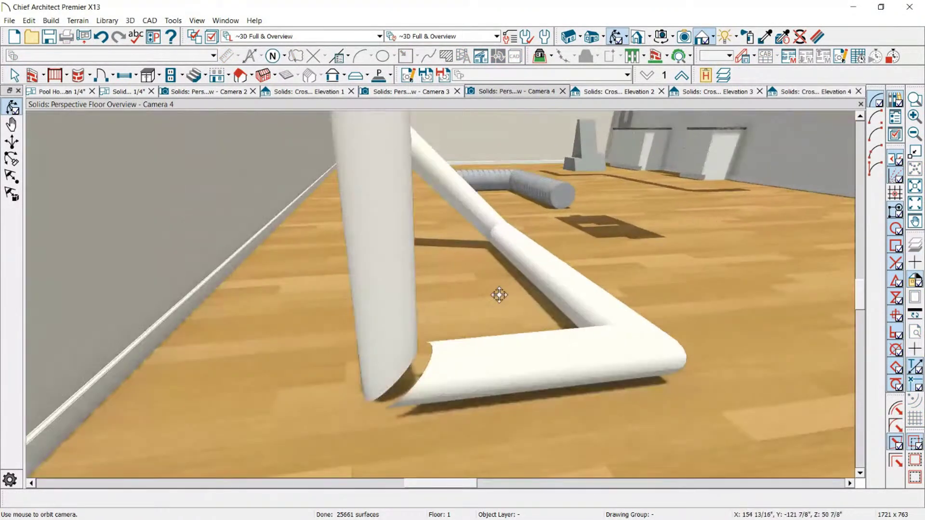
drag(457, 330, 560, 221)
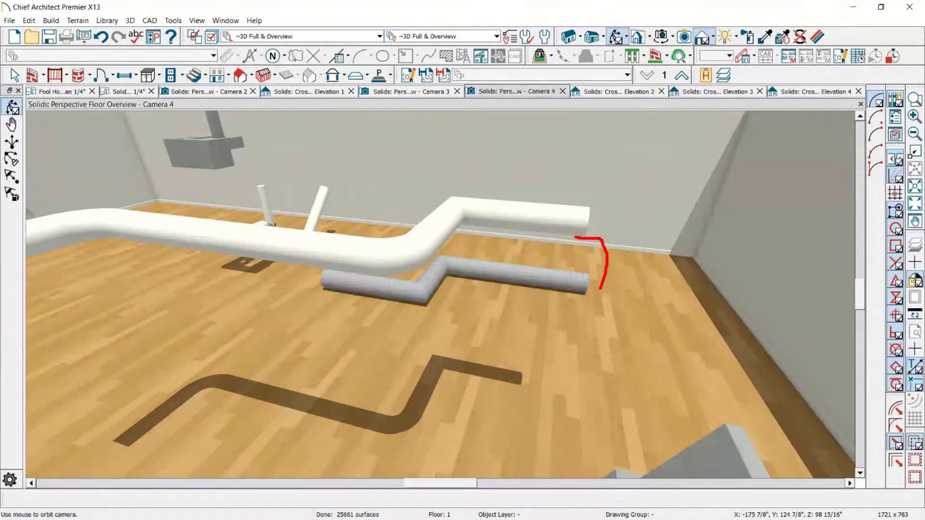
Step: Look over the large round molding polyline and the spiral duct from above, and close the Camera 4 view
key(Escape)
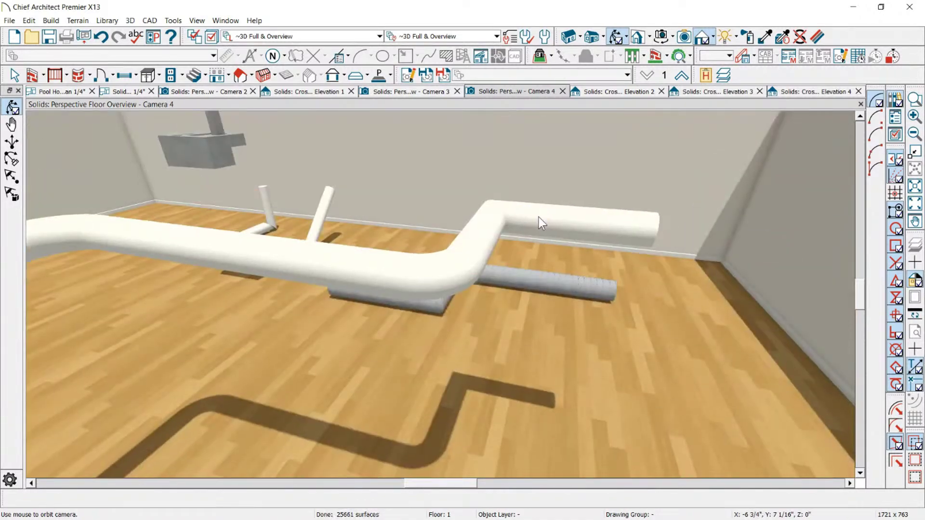
click(536, 219)
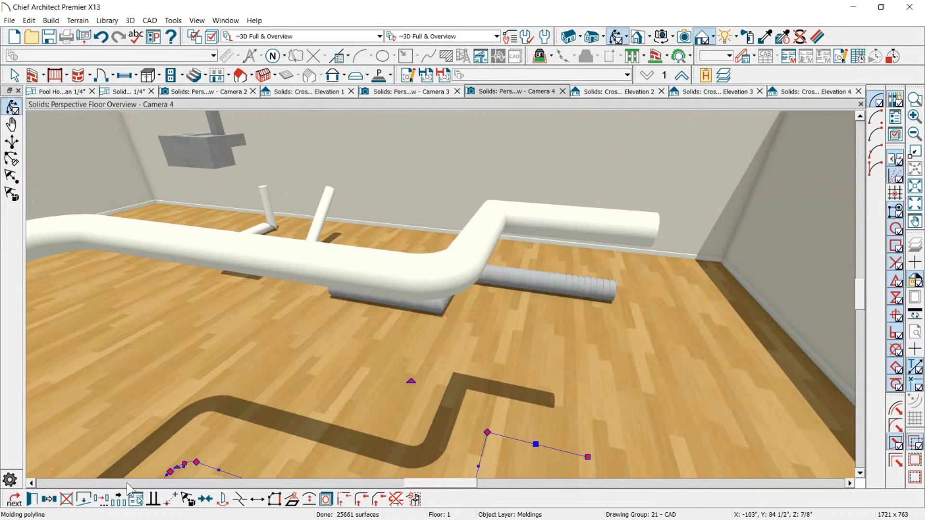
click(504, 336)
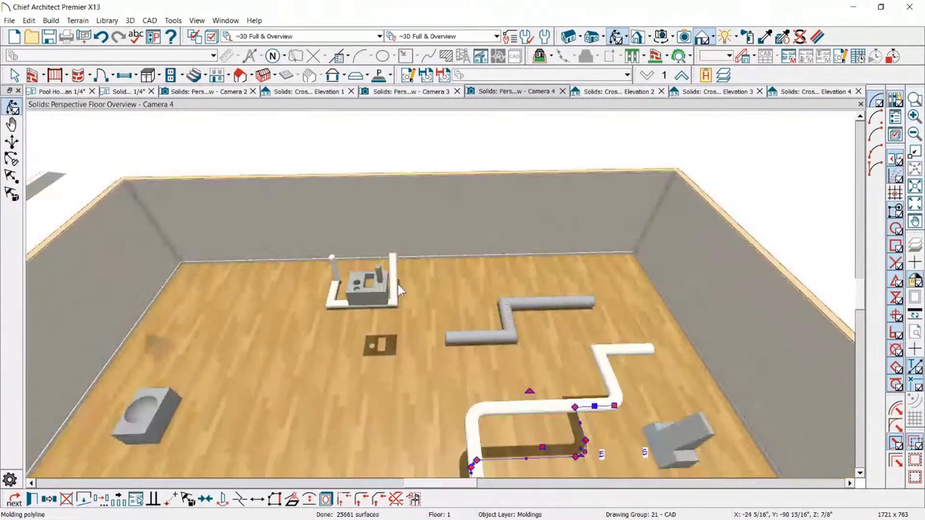
click(424, 293)
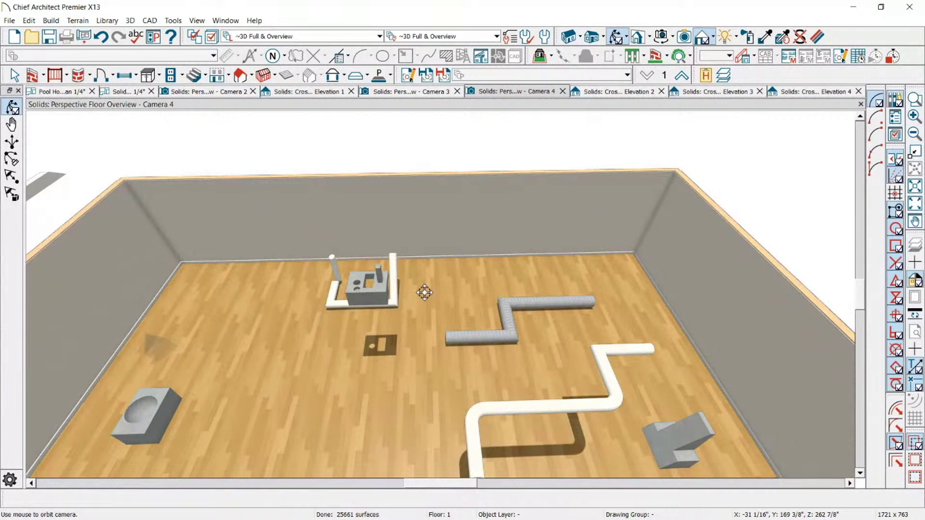
drag(424, 293, 379, 372)
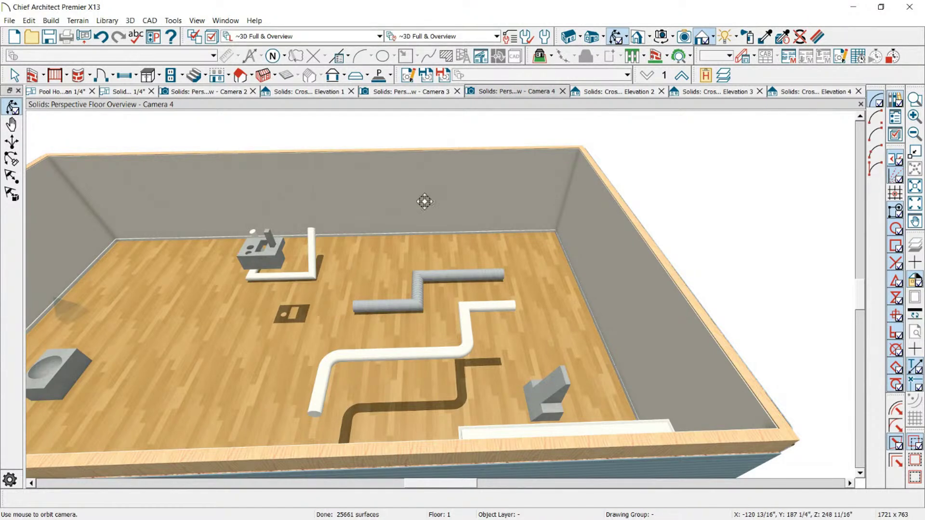
click(563, 91)
Step: Slant the round molding's vertical segment outward by about 1'-9 5/8", pull a horizontal segment from the sloped segment's free end, and close Elevation 4
scroll(323, 317, down, 1)
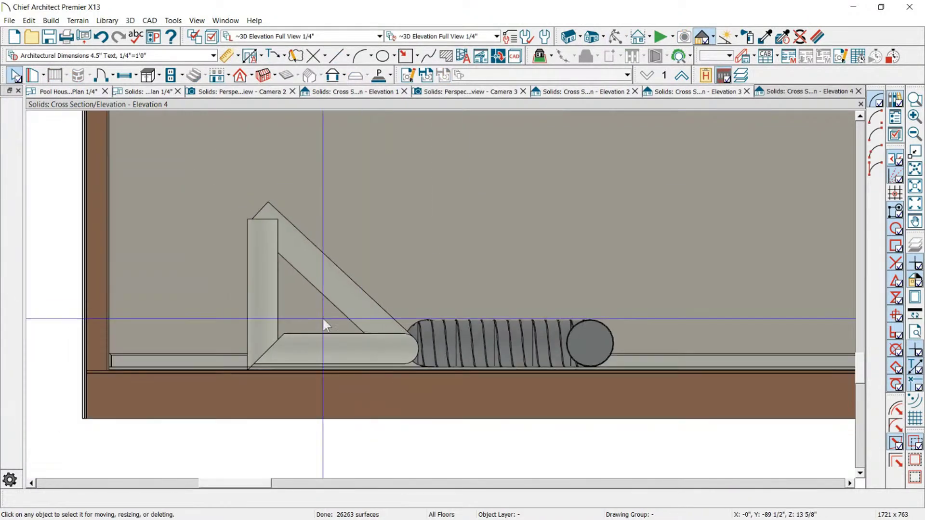
scroll(336, 291, up, 1)
click(336, 296)
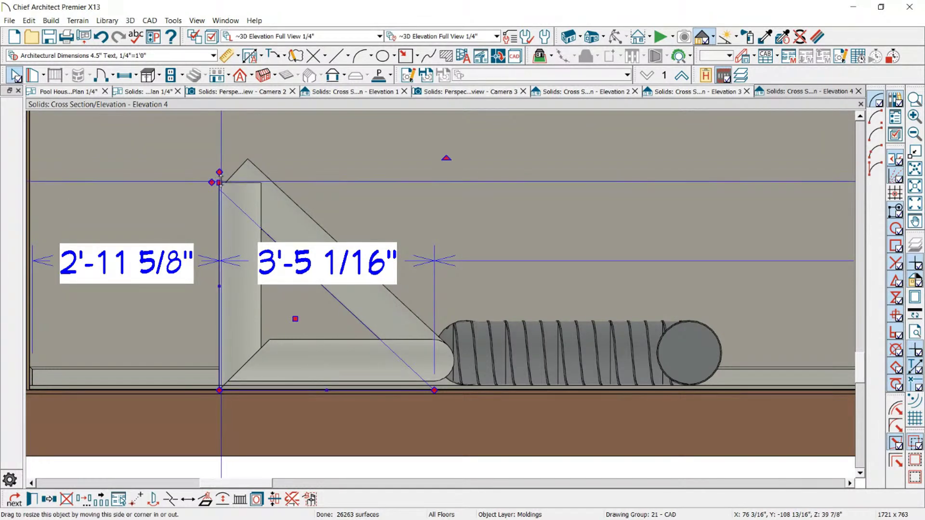
drag(221, 183, 253, 220)
click(247, 204)
click(351, 285)
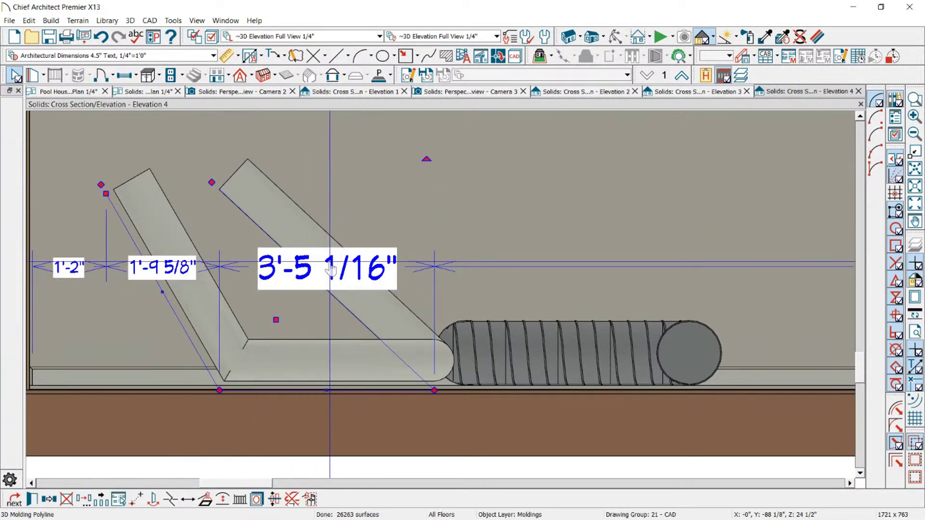
drag(212, 182, 629, 164)
scroll(296, 234, down, 2)
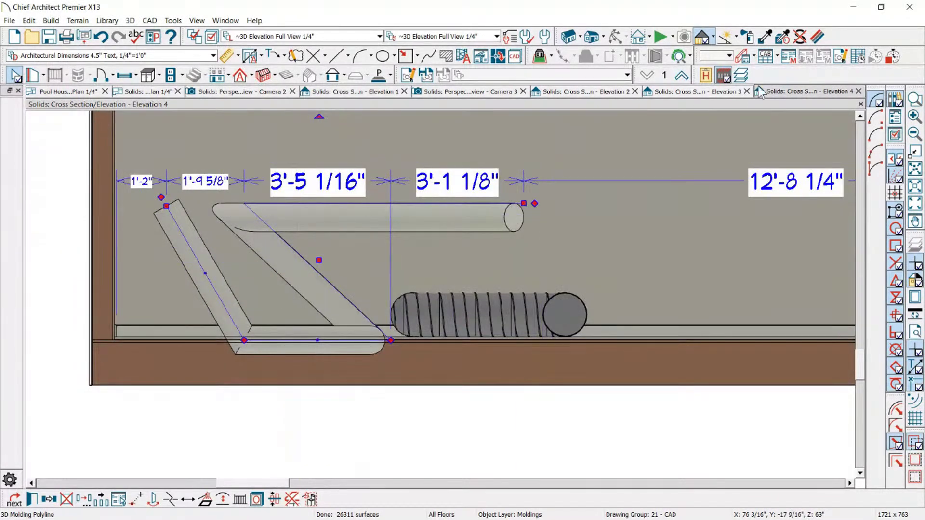
click(858, 91)
Step: Find the corner shower in the Solids plan and select its hinged glass door
scroll(328, 179, down, 3)
scroll(328, 179, down, 2)
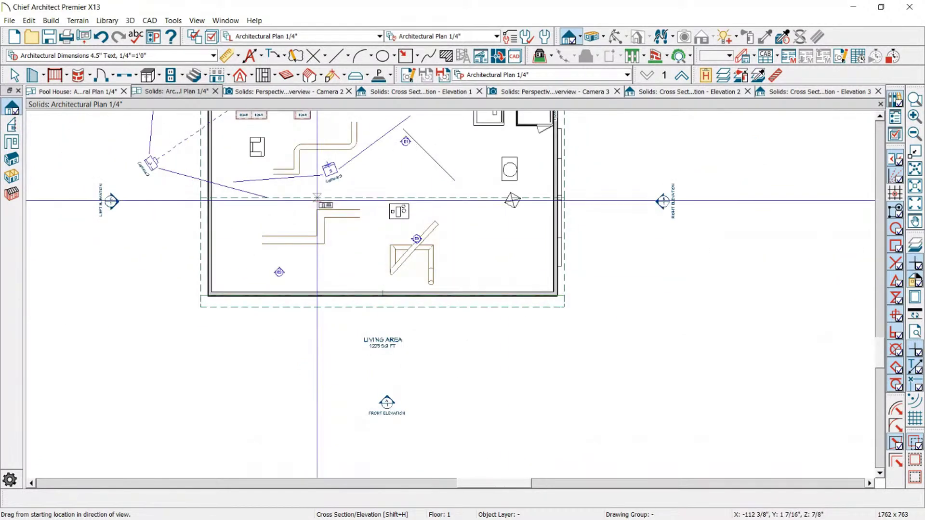
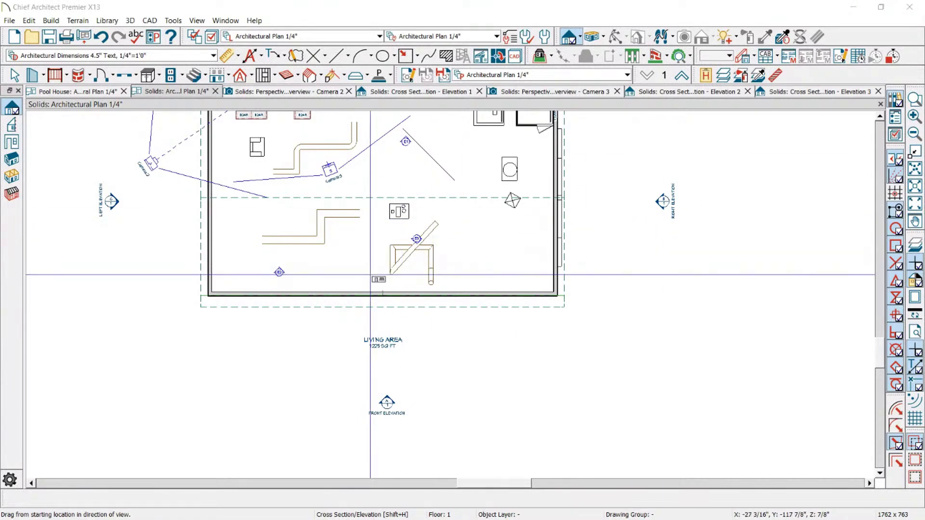
scroll(499, 188, down, 2)
scroll(499, 188, up, 5)
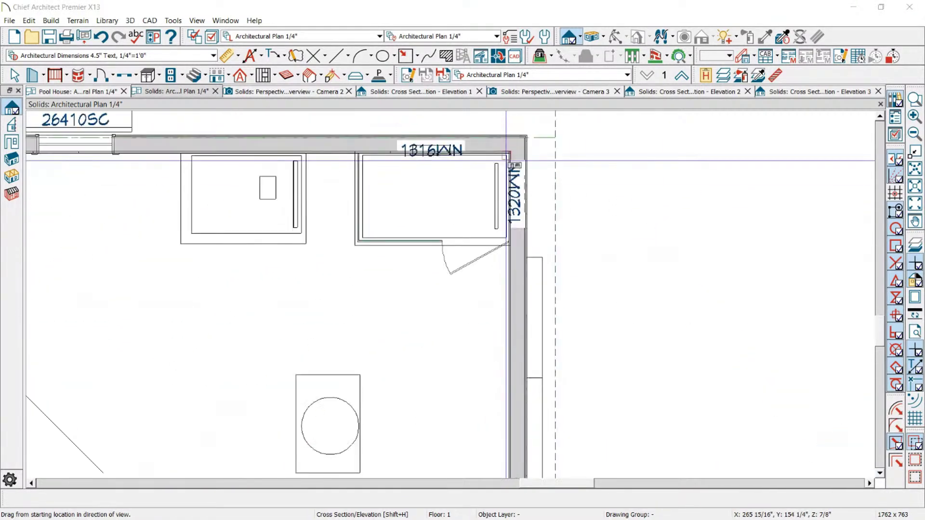
click(465, 317)
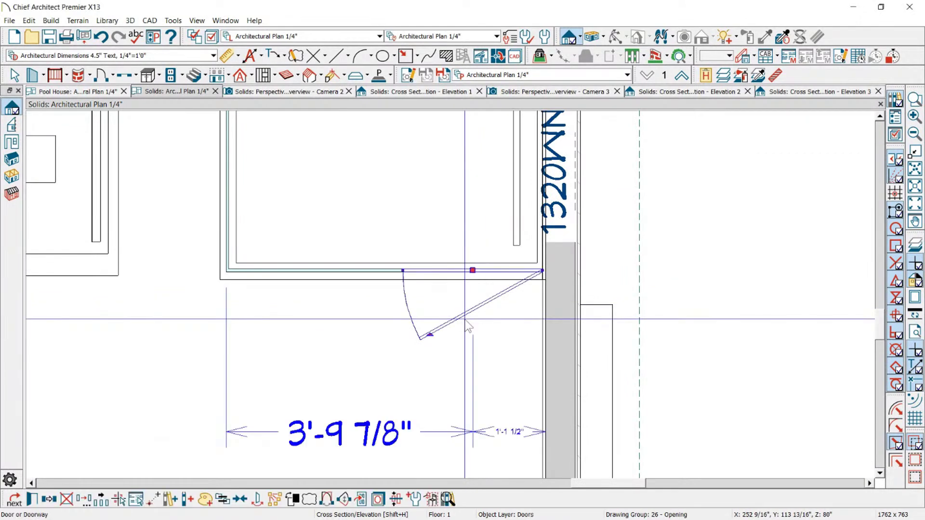
key(space)
click(465, 318)
scroll(436, 333, down, 1)
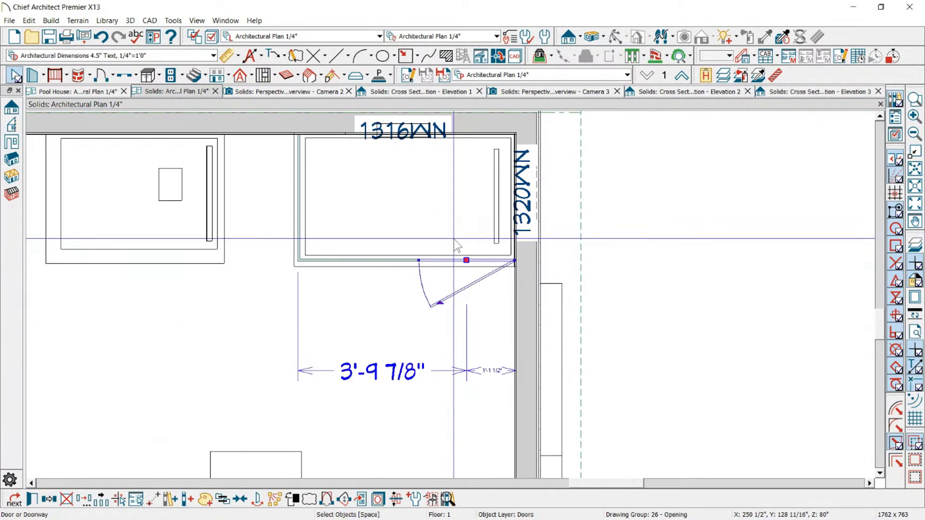
Step: Browse the user library's CEA Bathroom Shower Creator folder and preview Glass Shower Door and Glass Shower Door 2
click(895, 100)
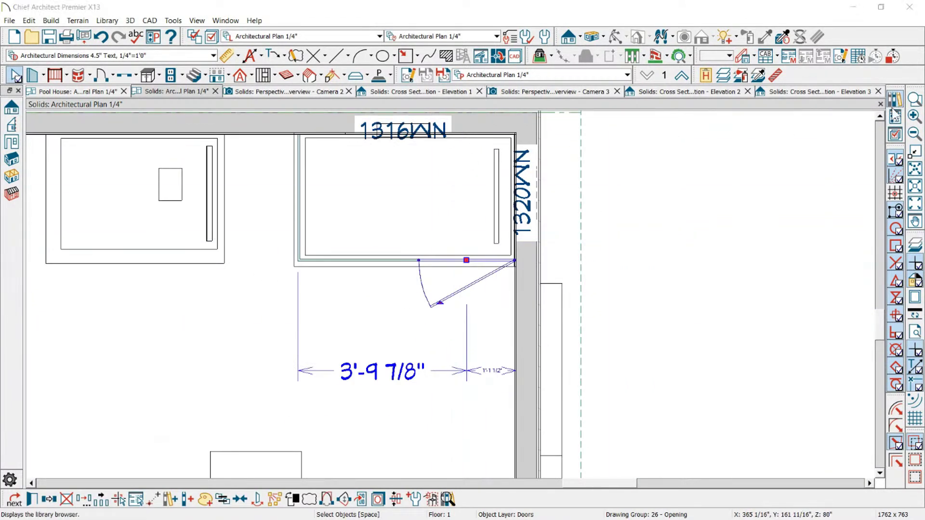
click(890, 97)
drag(924, 77, 226, 79)
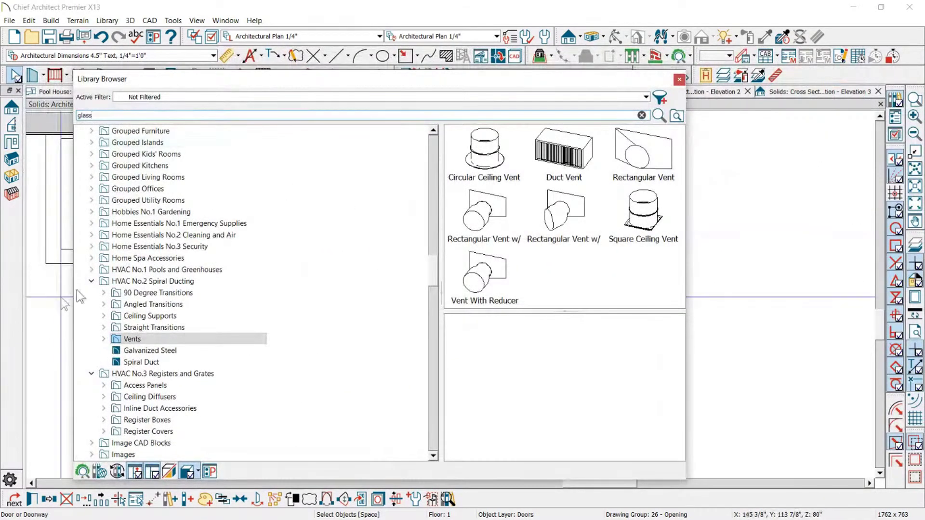
click(154, 293)
click(91, 281)
scroll(104, 433, down, 15)
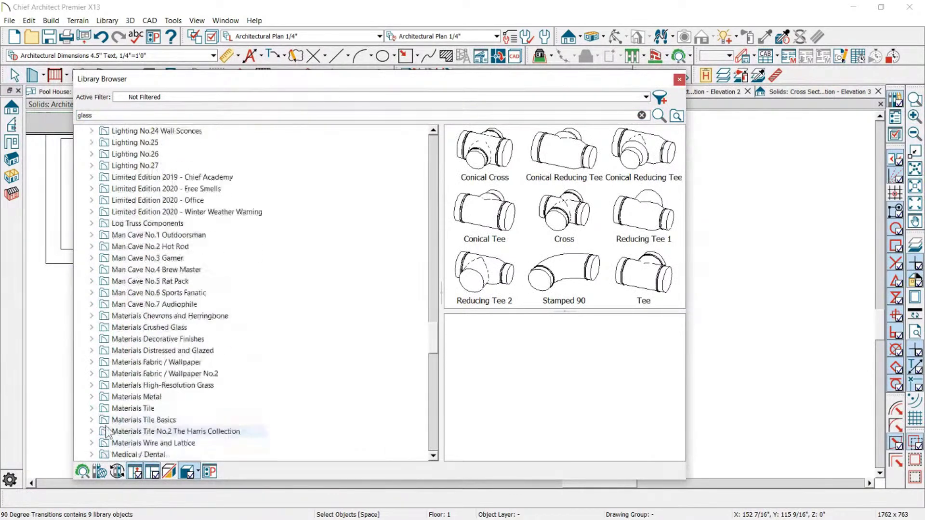
scroll(105, 450, down, 15)
click(120, 442)
click(81, 443)
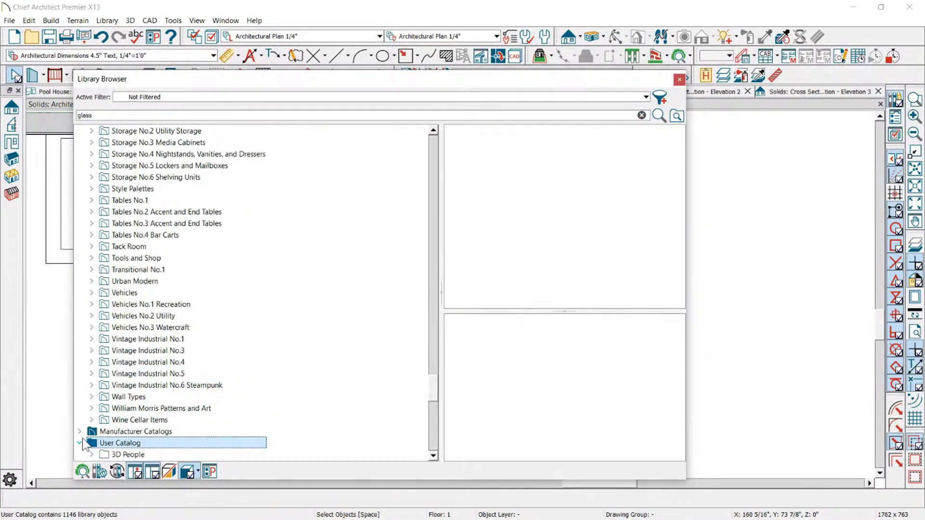
scroll(116, 438, down, 7)
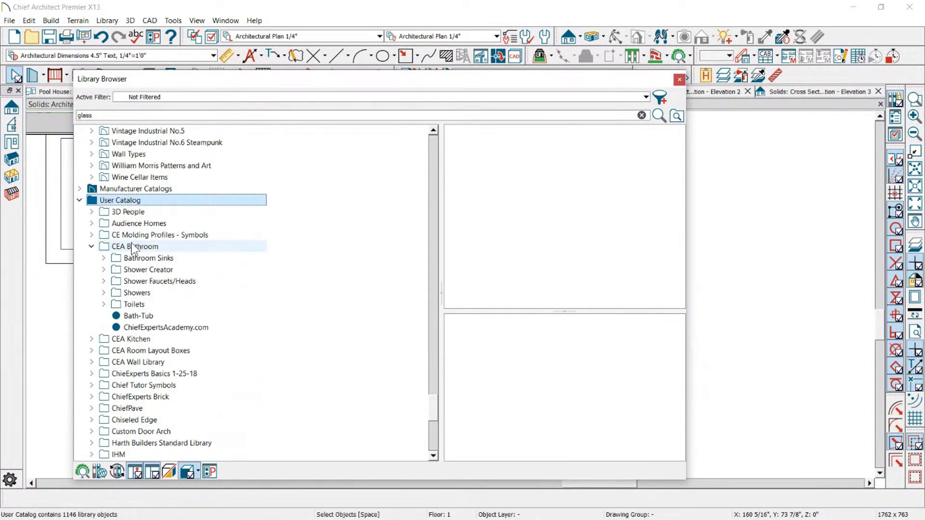
click(144, 269)
click(634, 227)
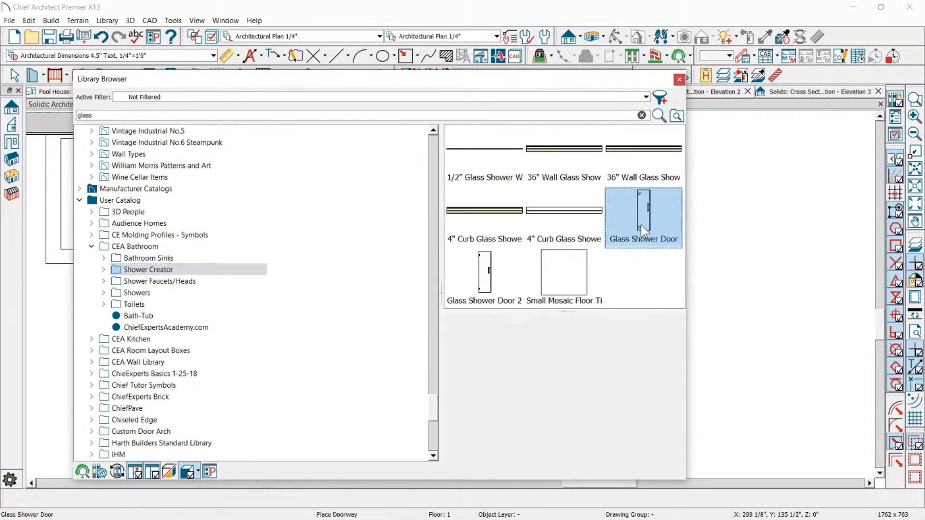
click(503, 275)
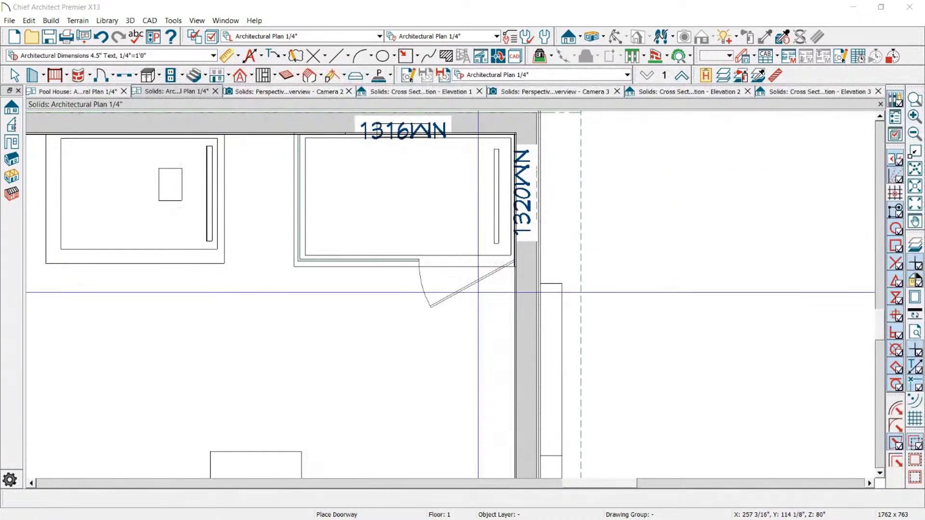
Step: Open the corner shower door's specification and review its height, floor-to-bottom distance, panel options and hardware settings
click(482, 290)
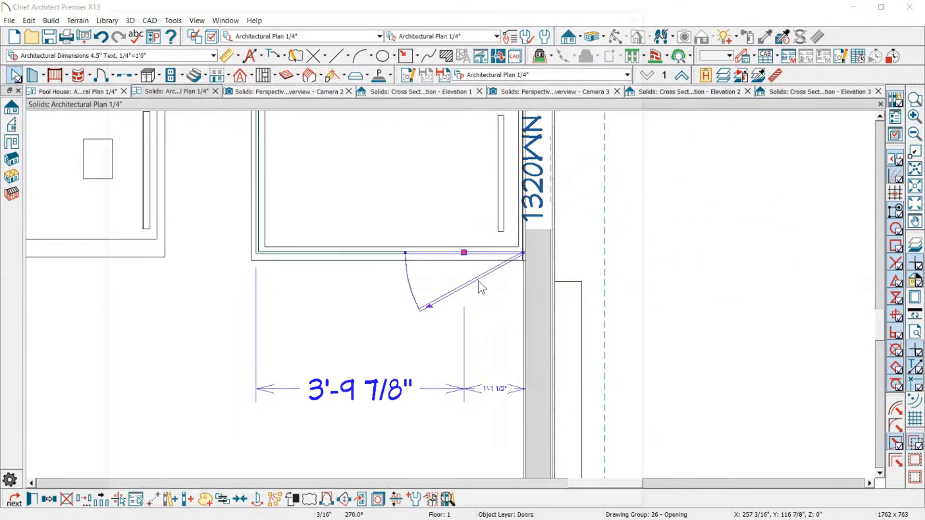
double_click(481, 284)
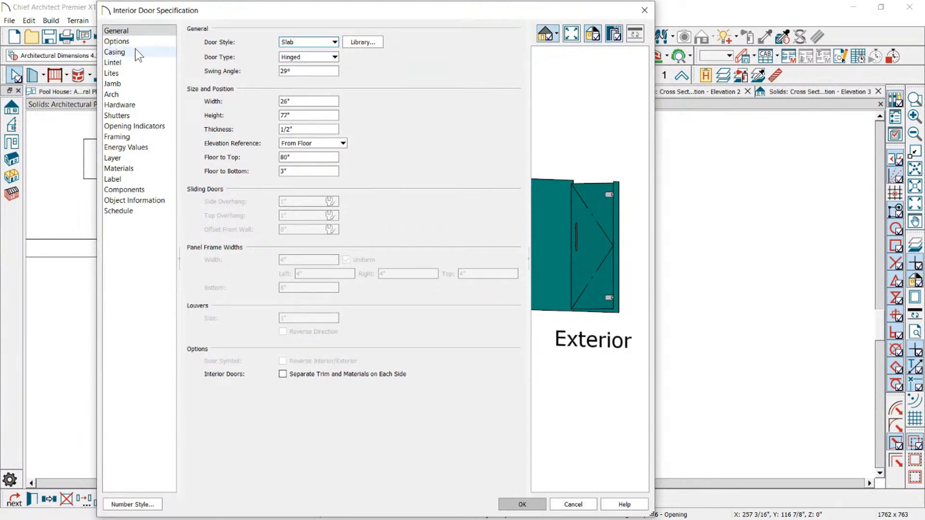
click(308, 115)
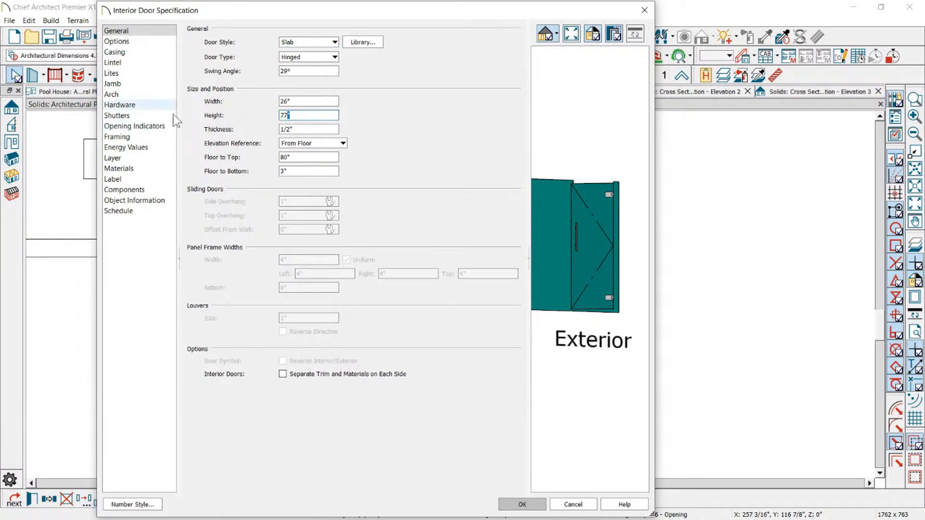
click(295, 169)
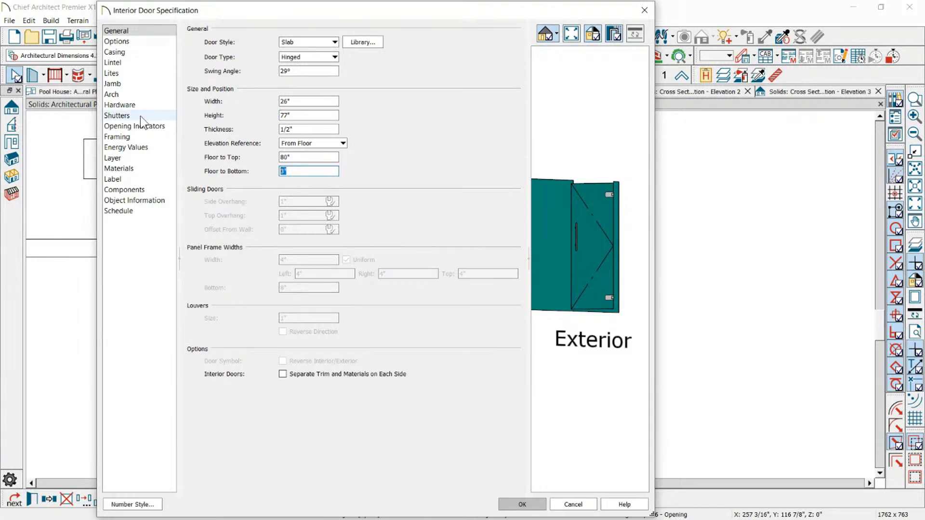
click(115, 42)
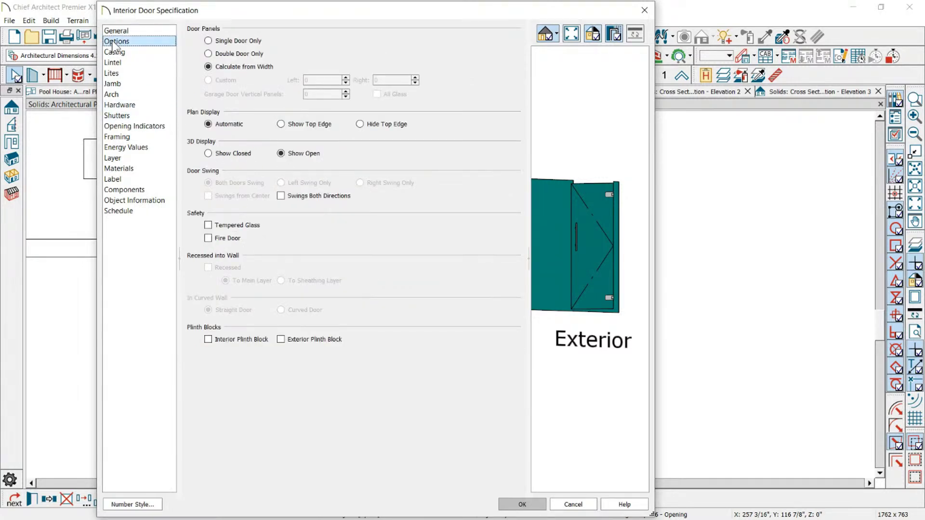
click(115, 106)
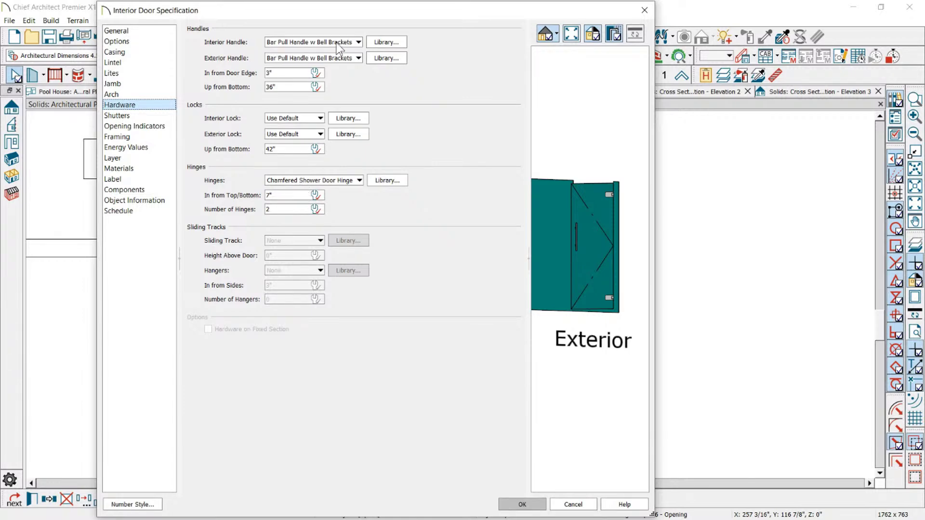
Step: Browse the Door Hardware No.2 Pulls catalog for the interior handle and preview Thick Pull Handle and Pull Handle
click(385, 43)
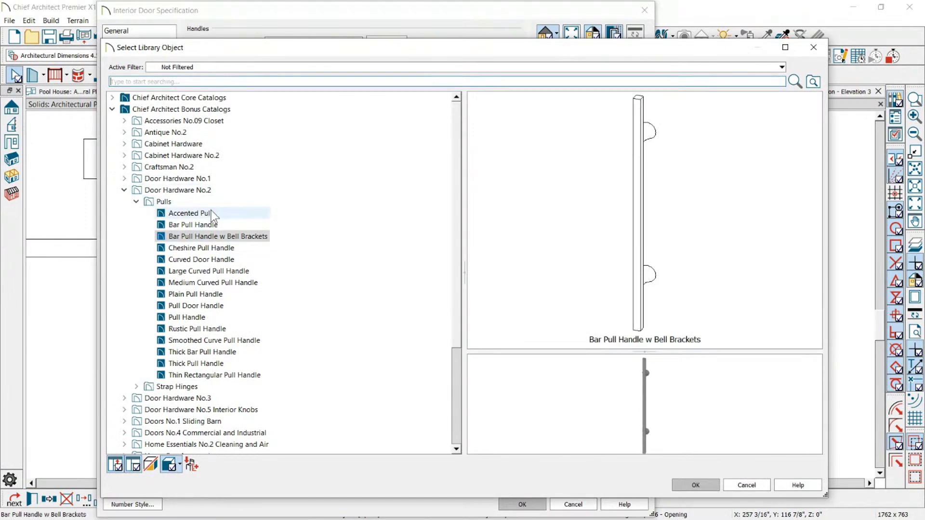
click(206, 191)
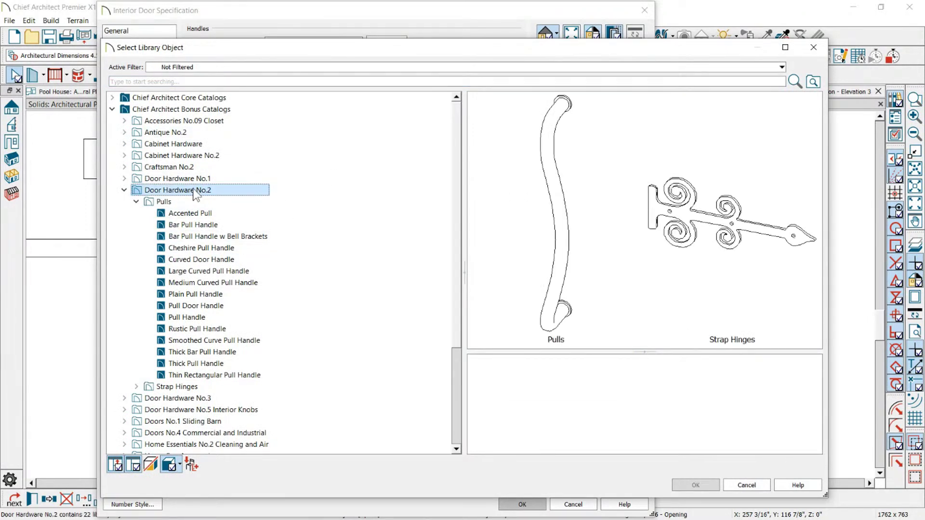
double_click(564, 222)
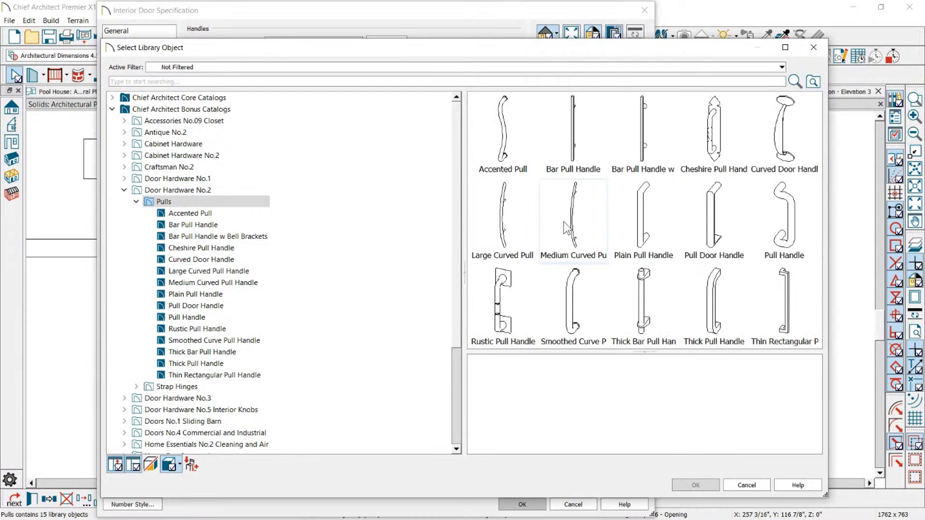
click(589, 299)
click(649, 297)
click(735, 292)
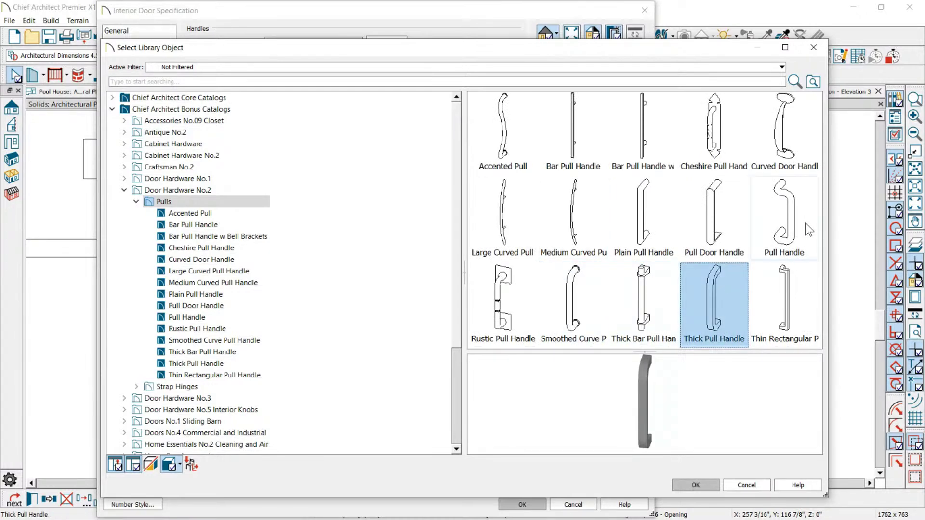
click(805, 223)
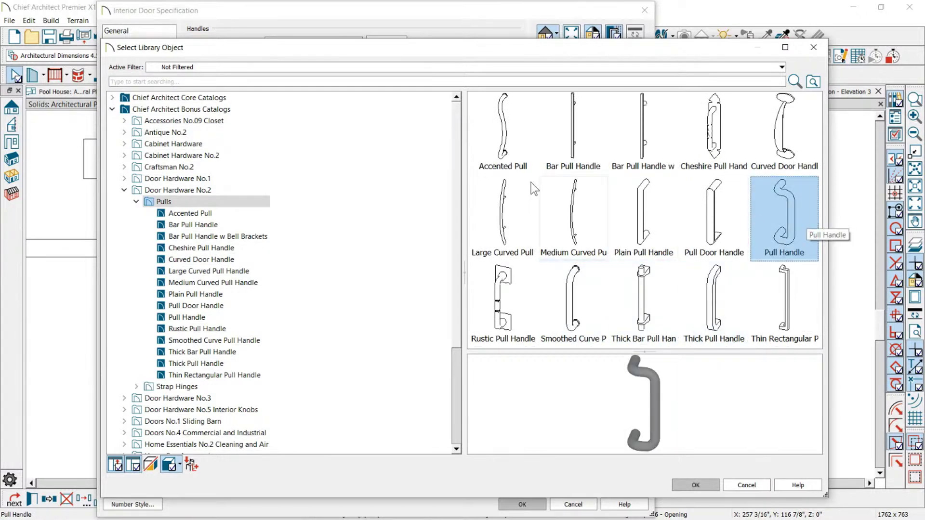
Step: Browse the Door Hardware No.2 Strap Hinges folder, preview Decorative Hinge Plate, and leave the handle library without choosing
click(136, 202)
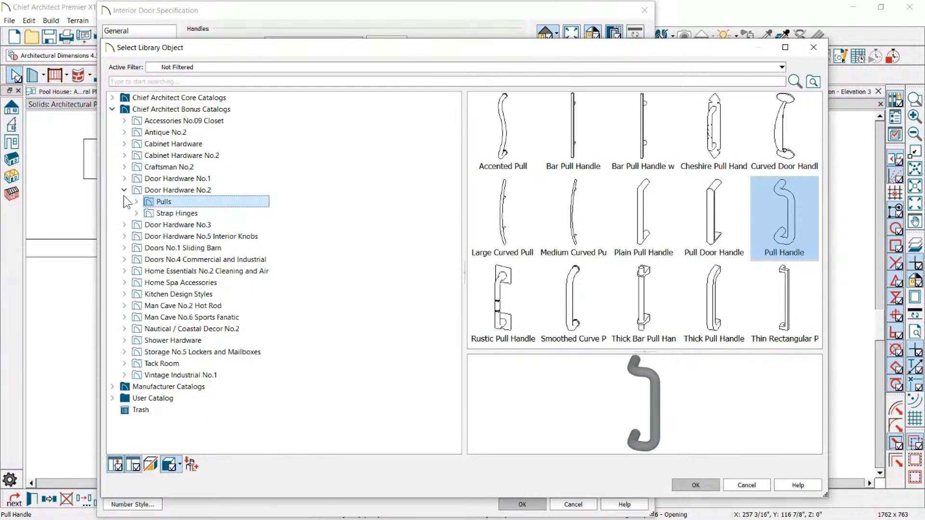
click(157, 183)
click(160, 192)
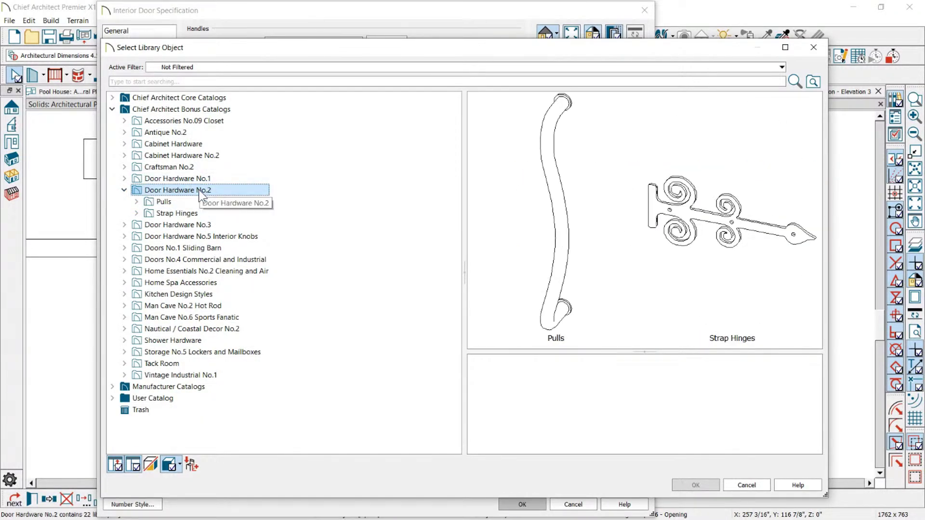
click(170, 214)
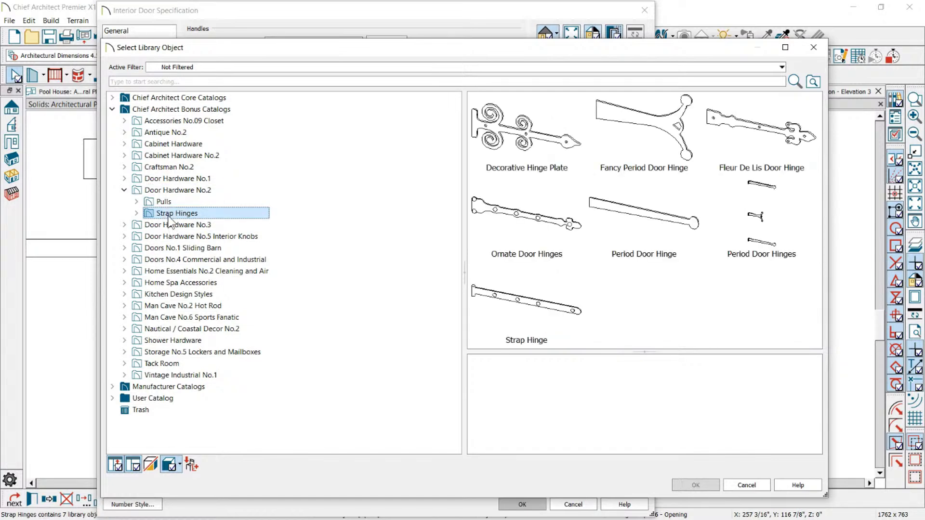
click(526, 169)
click(124, 190)
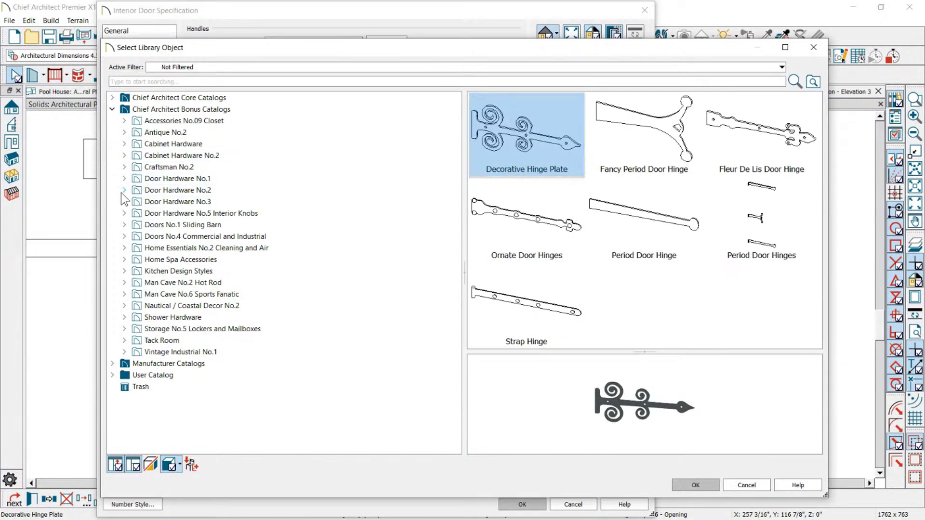
click(813, 47)
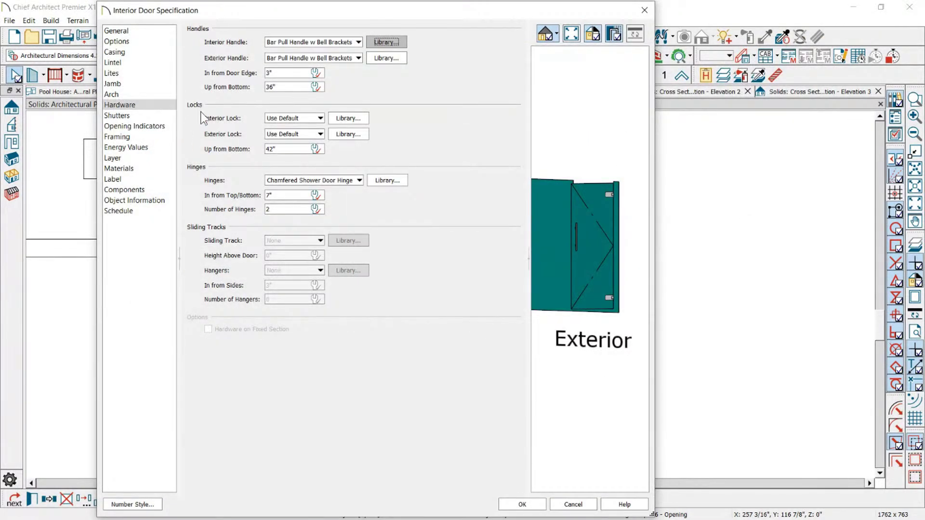
Step: Browse the Shower Hardware Glass Wall Components for the door's hinges, cancel the selection, and close the door specification
click(405, 184)
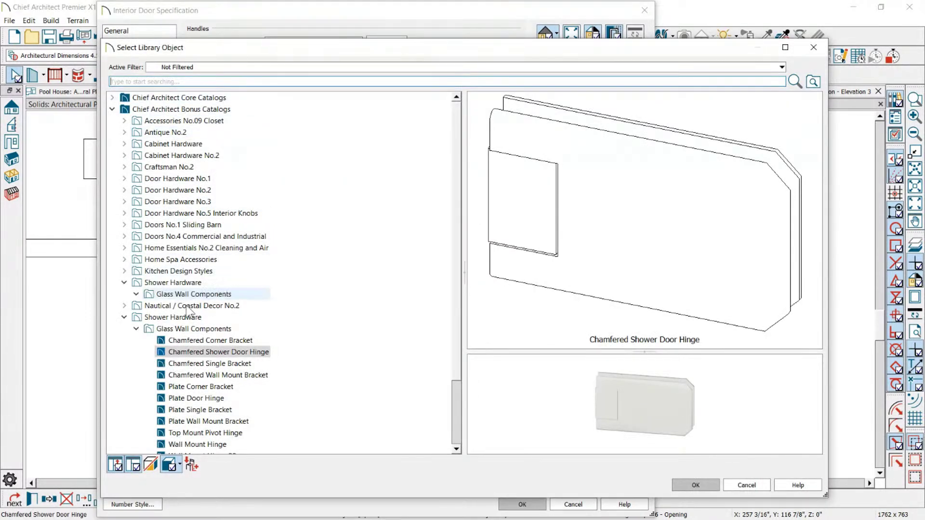
scroll(188, 217, down, 3)
click(166, 237)
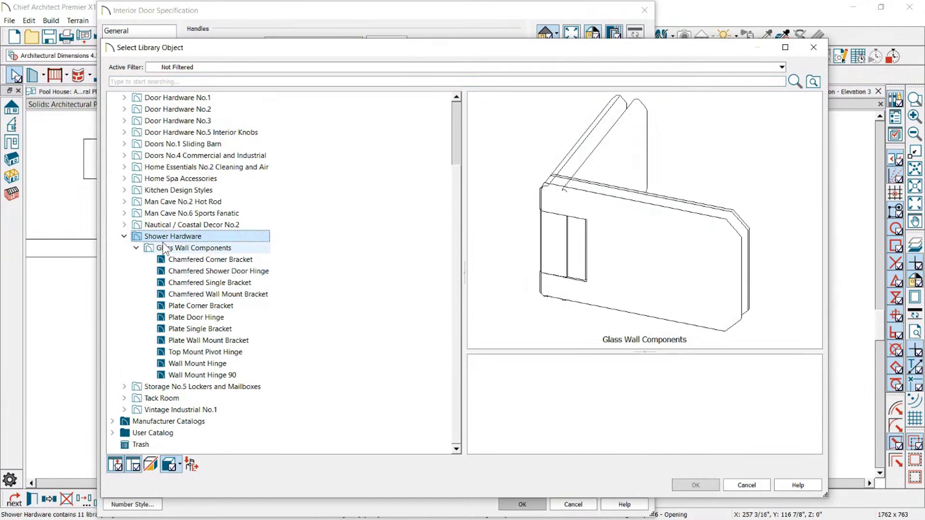
click(193, 248)
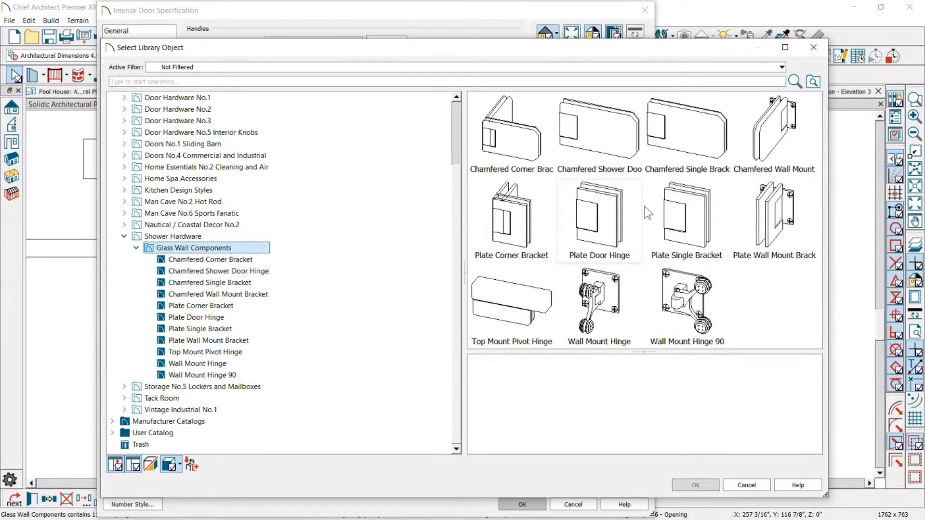
click(184, 386)
click(166, 399)
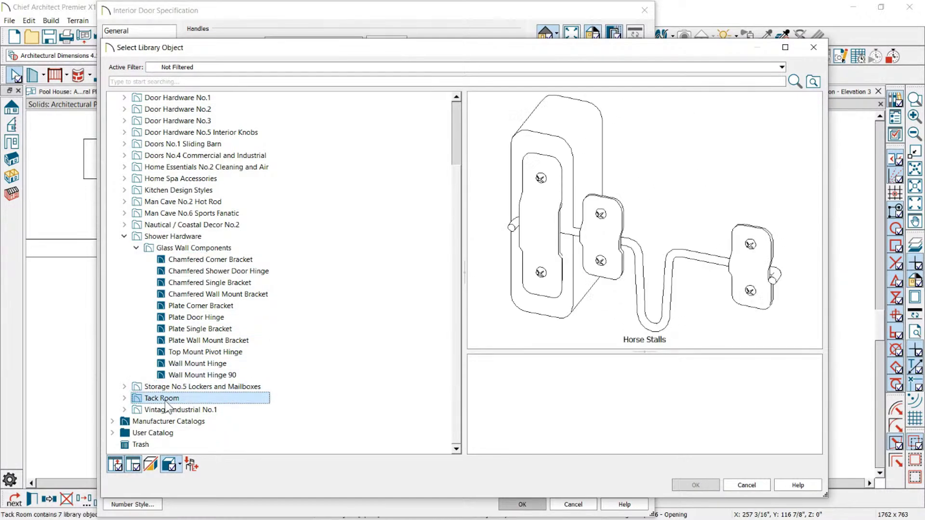
click(194, 260)
click(191, 250)
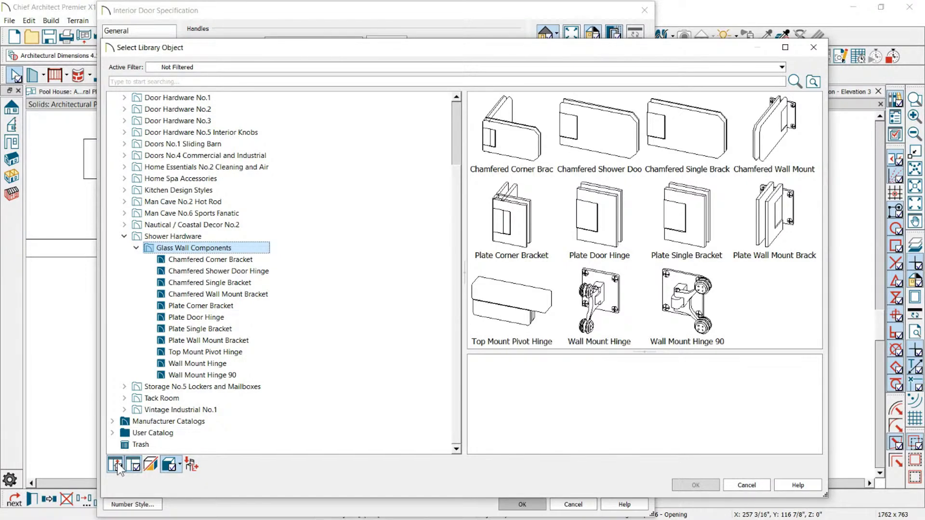
click(745, 484)
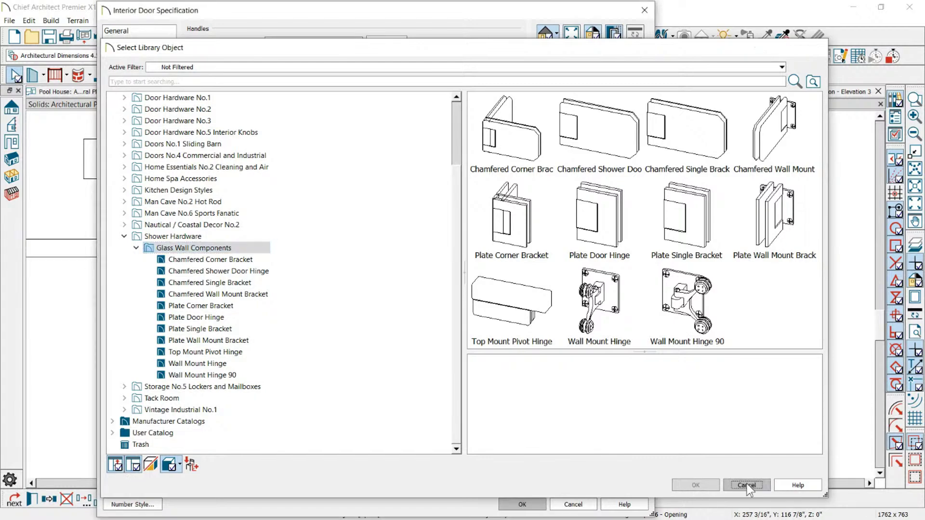
click(522, 505)
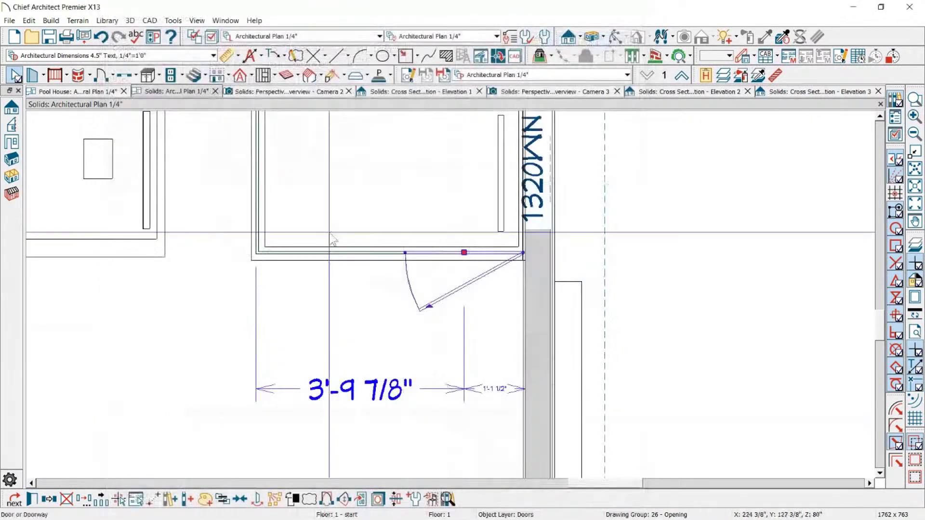
Step: Run the library catalog update
click(107, 20)
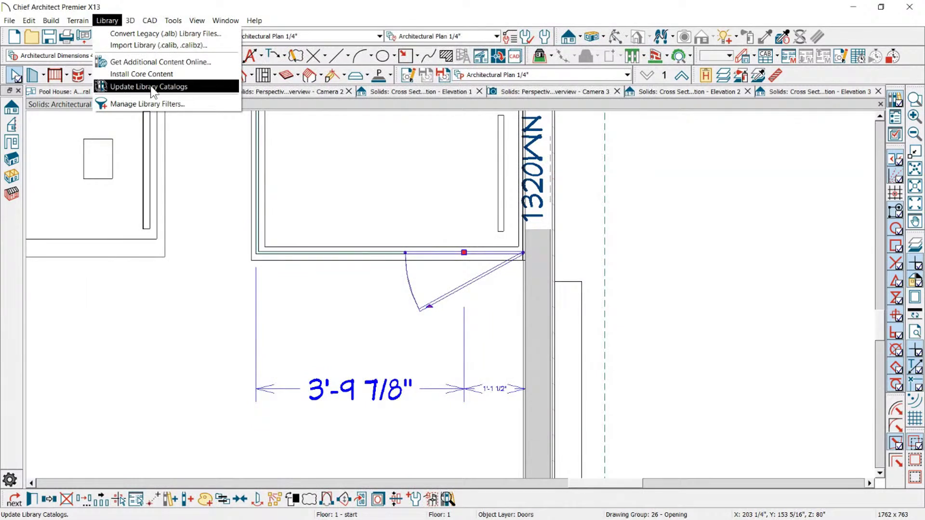
click(174, 88)
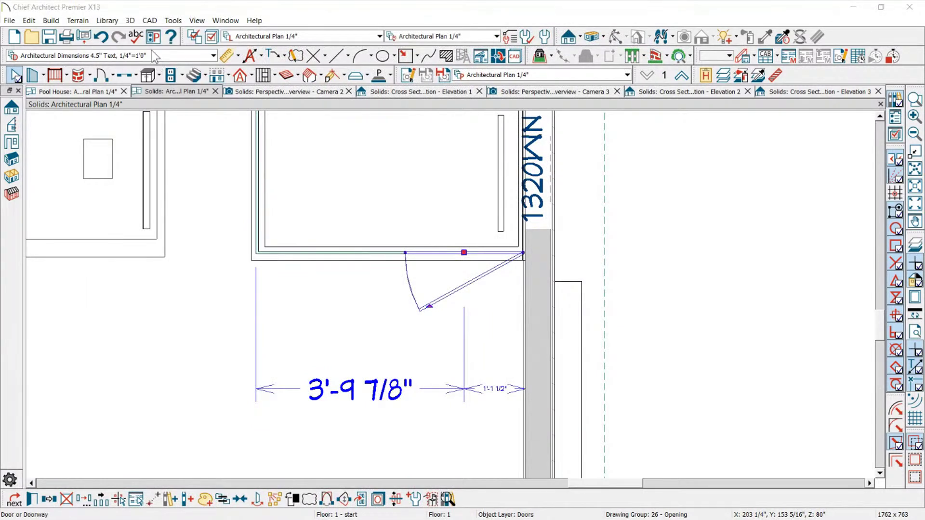
click(107, 20)
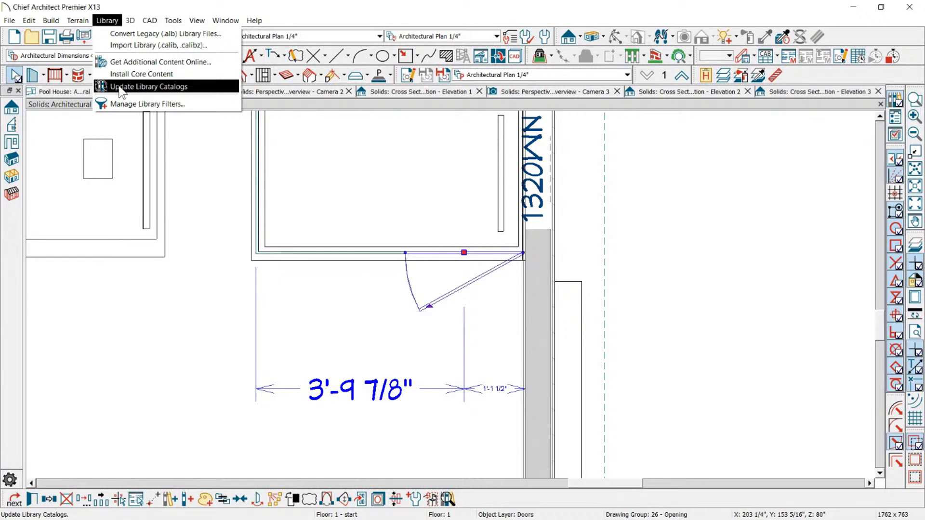
Step: Reopen the shower door's specification, review its general settings and thickness, and inspect the door from another angle in the preview
double_click(437, 254)
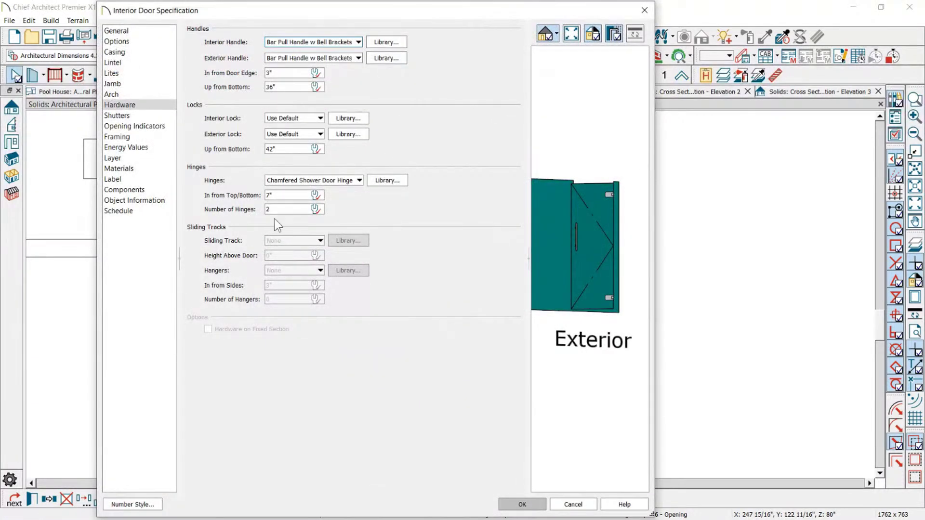
click(118, 32)
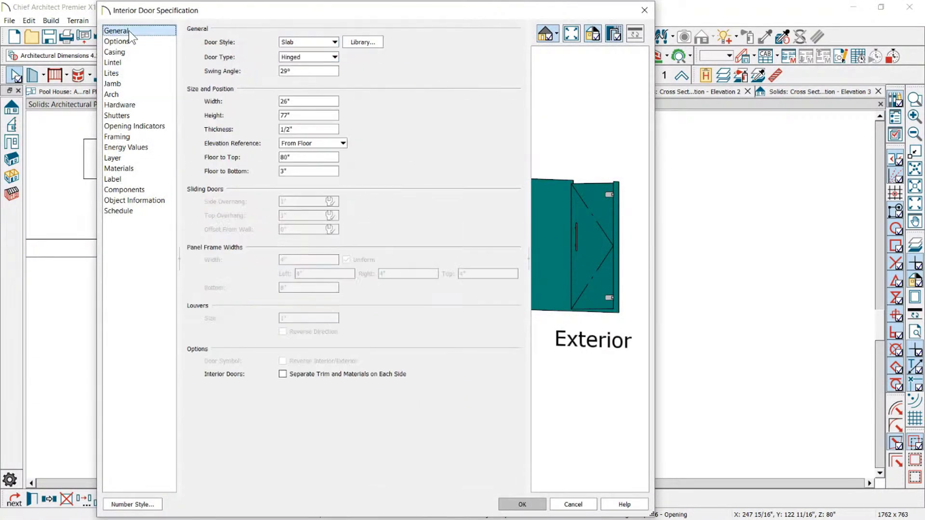
click(126, 42)
click(118, 31)
drag(303, 129, 220, 129)
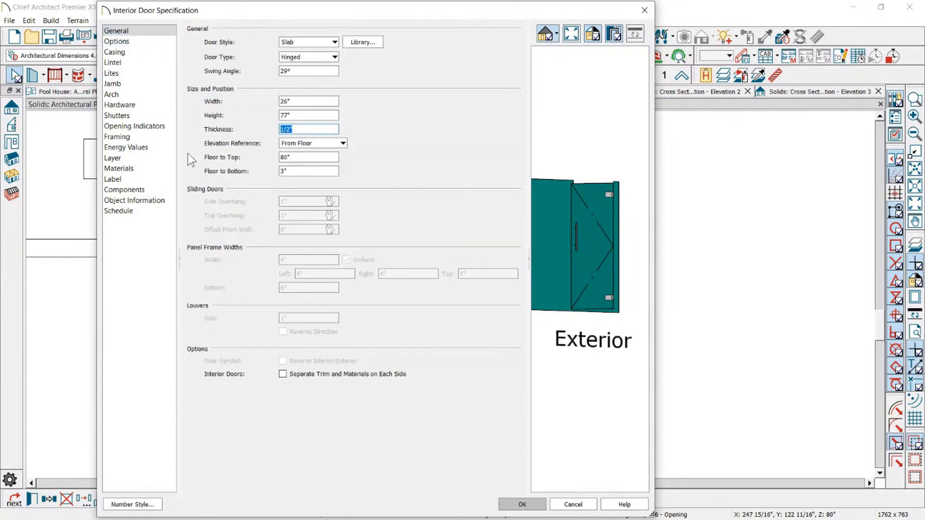
drag(573, 217, 487, 236)
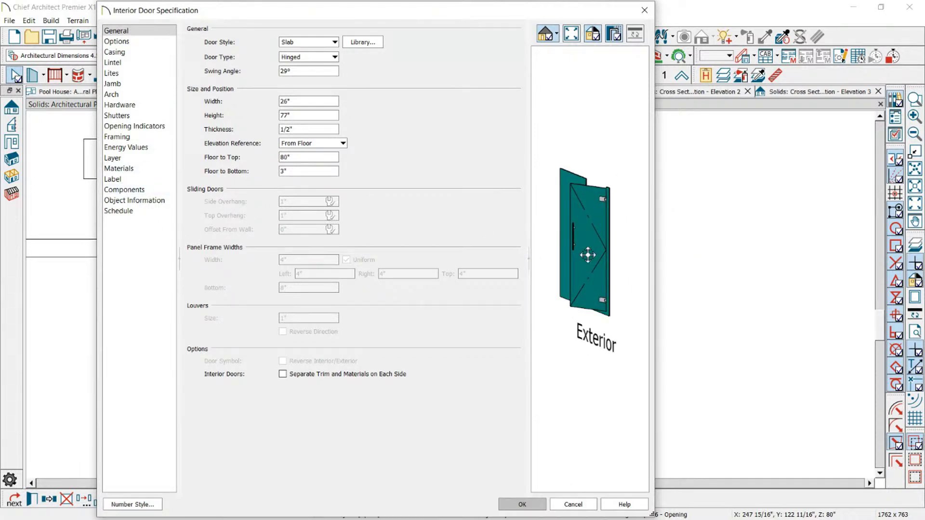
click(534, 509)
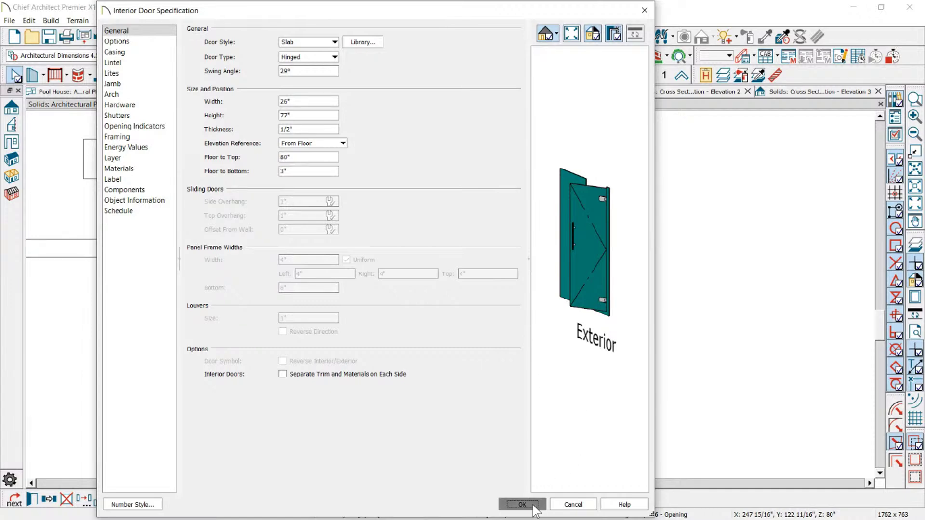
Step: Create a perspective floor overview of the Solids plan and close in on the tiled corner shower
scroll(436, 193, down, 6)
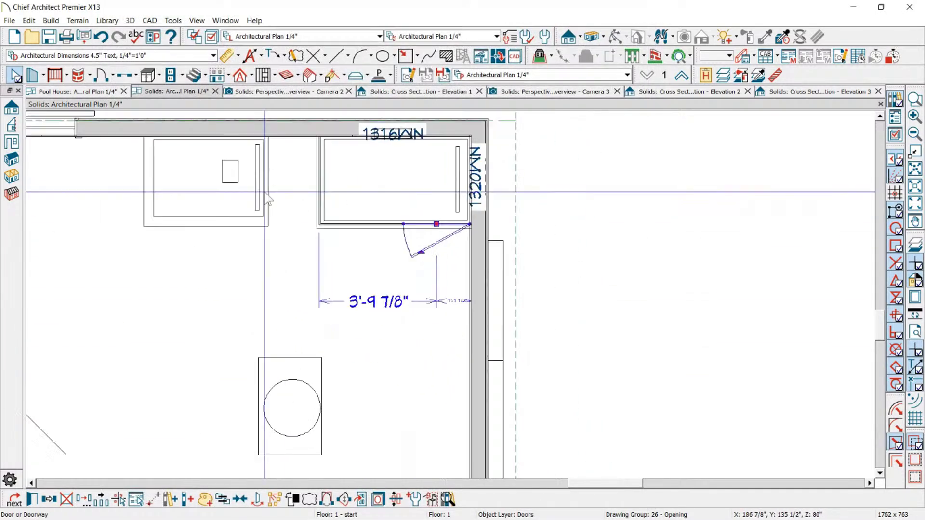
scroll(424, 302, up, 3)
scroll(446, 131, down, 2)
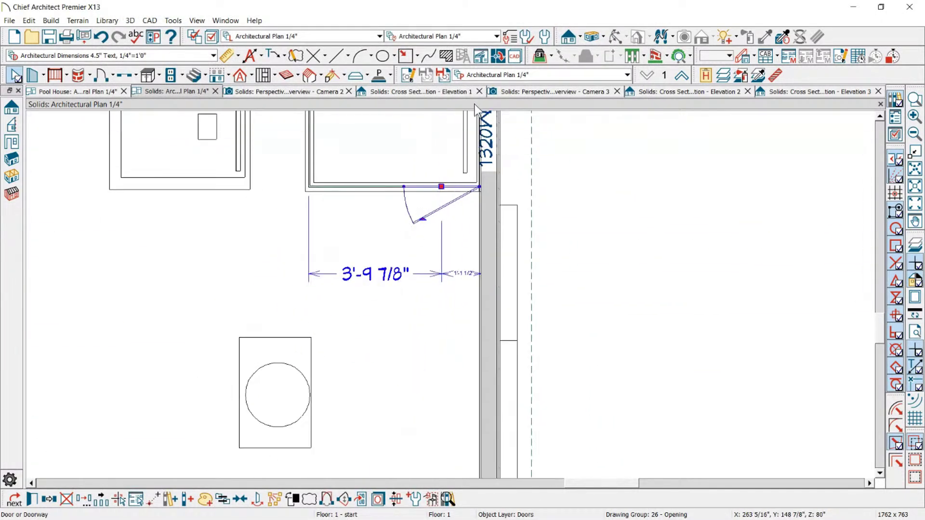
click(604, 36)
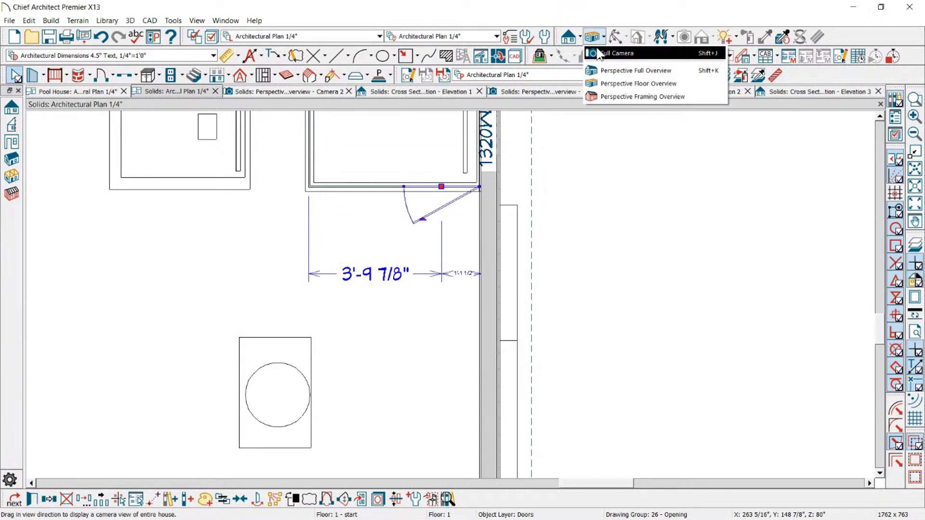
click(597, 41)
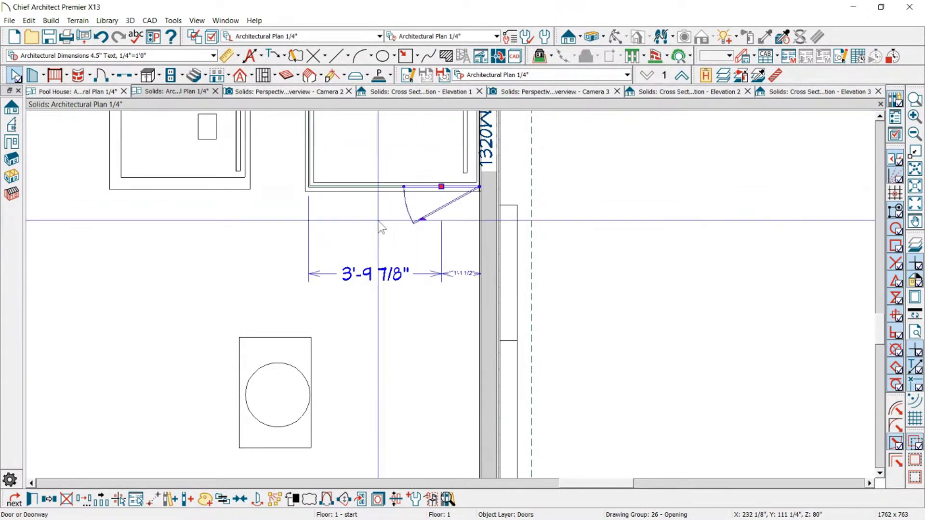
click(581, 37)
click(603, 39)
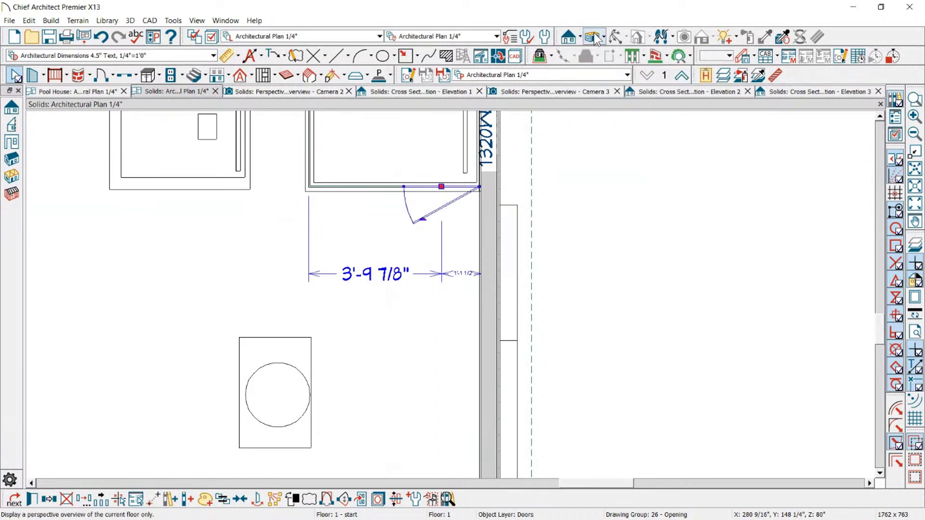
click(603, 39)
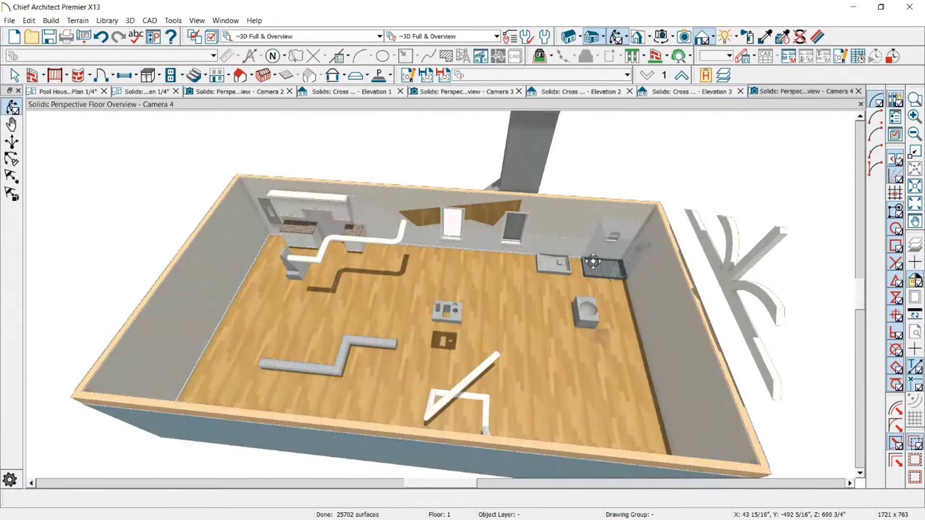
drag(594, 262, 404, 195)
scroll(599, 179, up, 5)
scroll(521, 316, up, 3)
scroll(521, 317, up, 2)
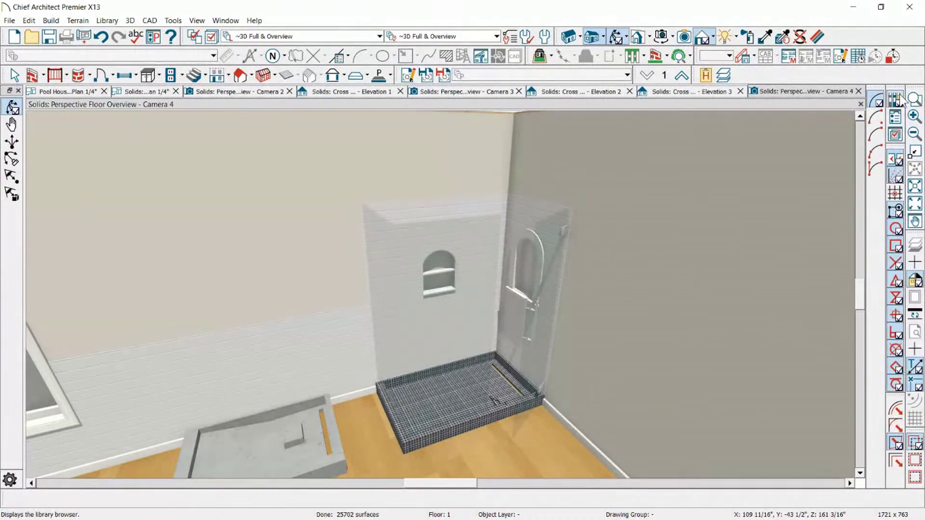
Step: Search the library for "glass" and apply the Glass Laminated material to the shower's fixed glass panels
click(899, 100)
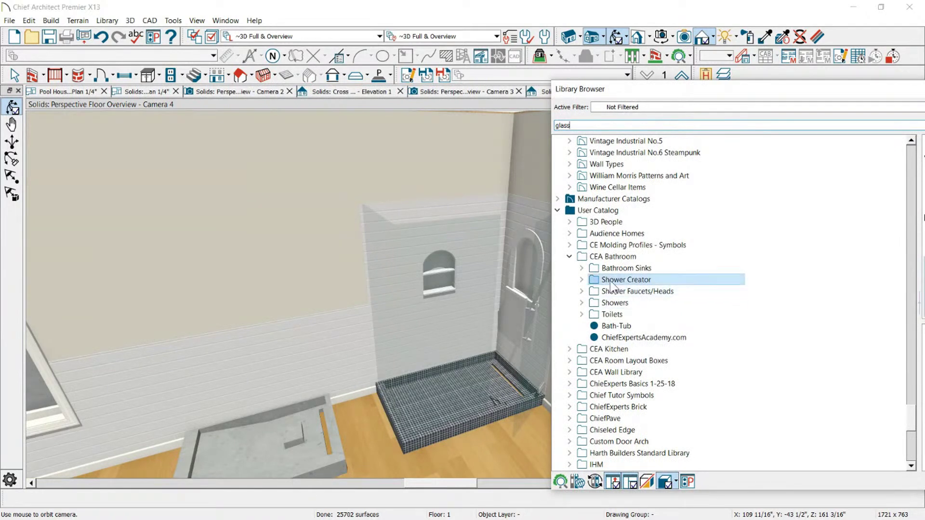
click(601, 127)
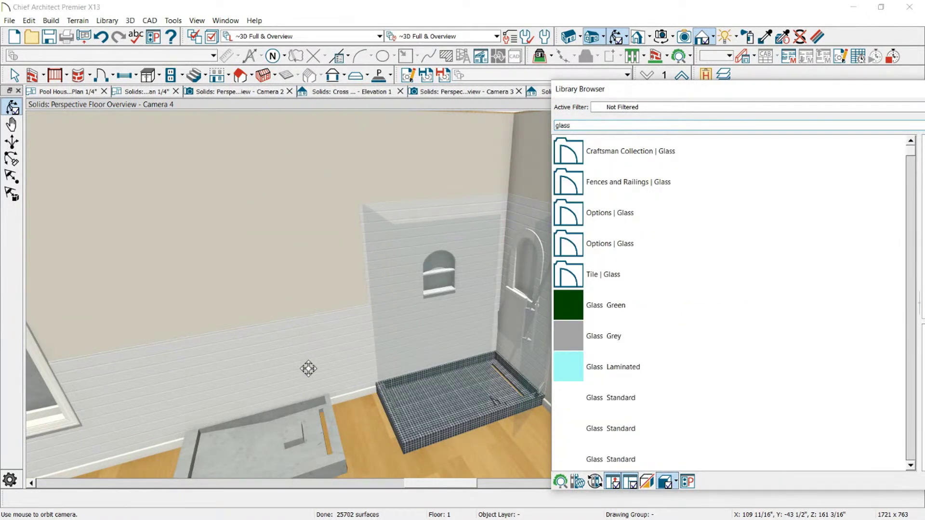
click(588, 380)
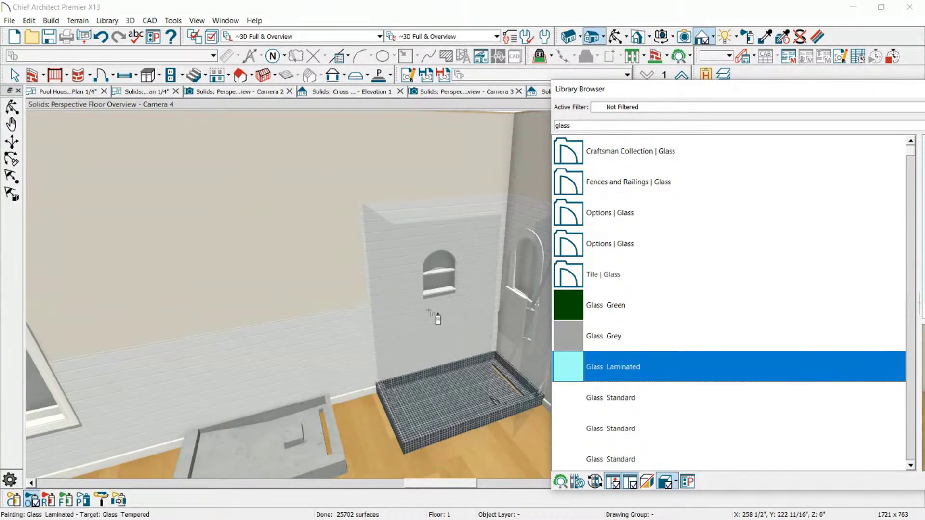
click(419, 356)
scroll(419, 355, up, 2)
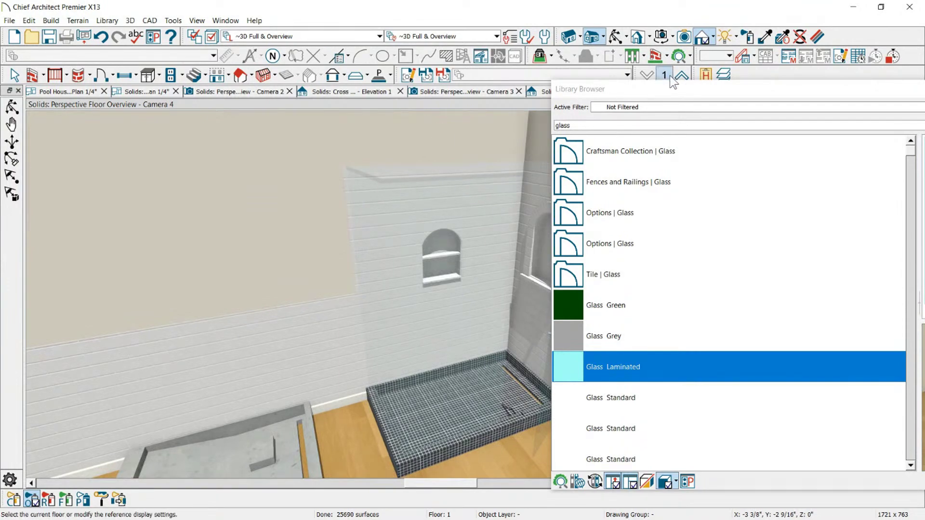
click(924, 89)
Step: Open the material definition of the laminated shower glass and review its pattern, texture and properties
click(818, 36)
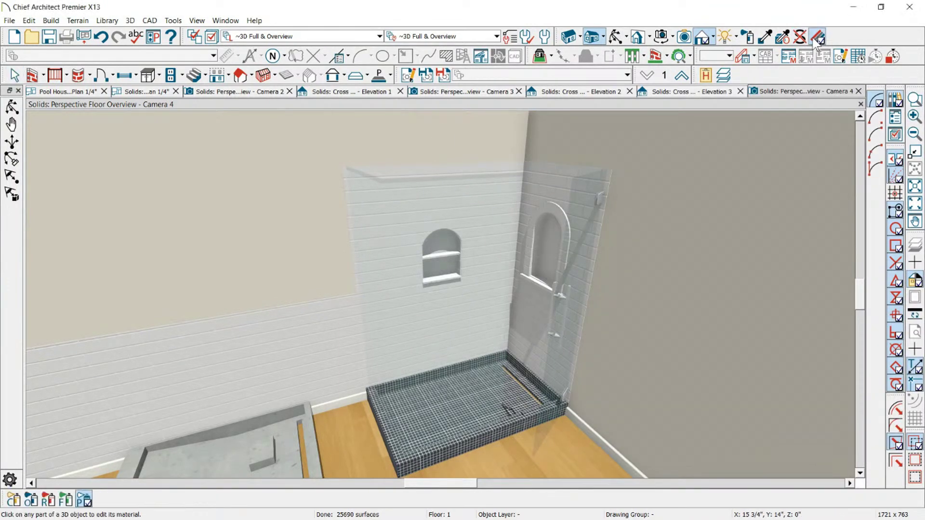
double_click(412, 320)
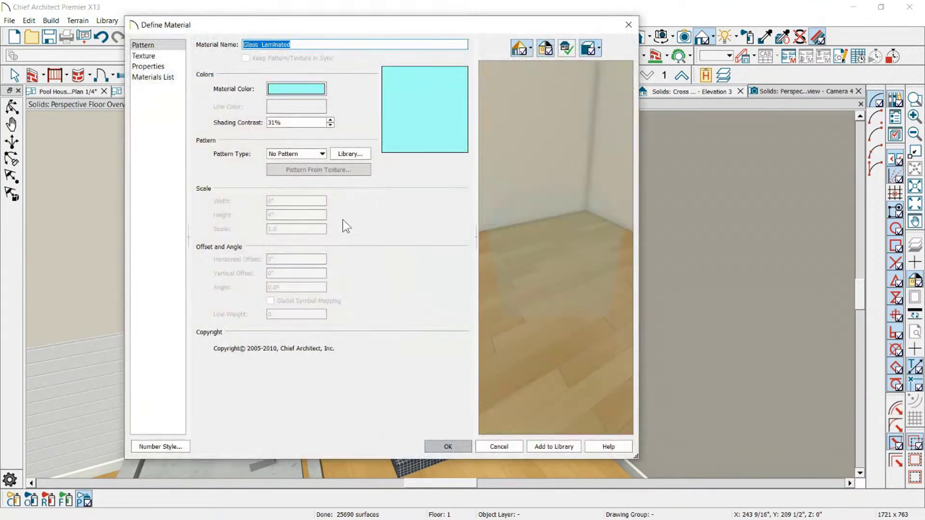
drag(261, 28, 221, 33)
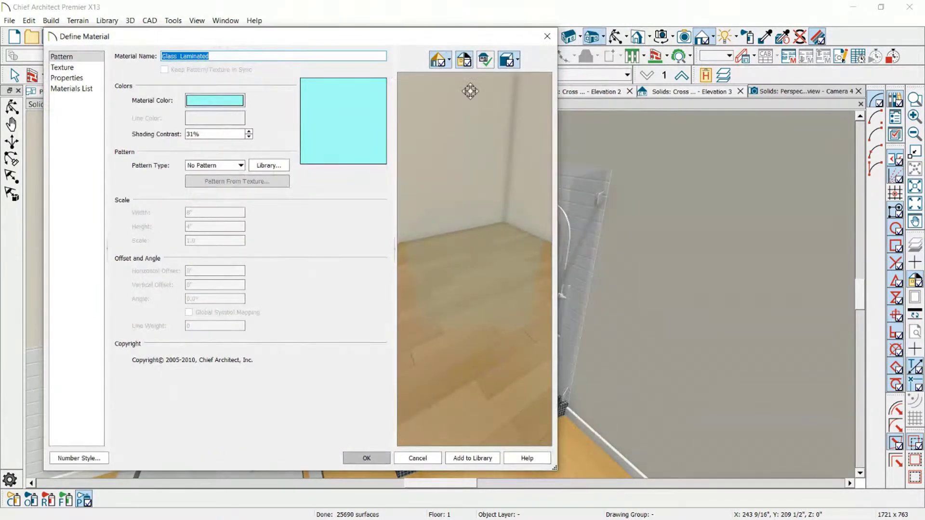
drag(403, 35, 513, 28)
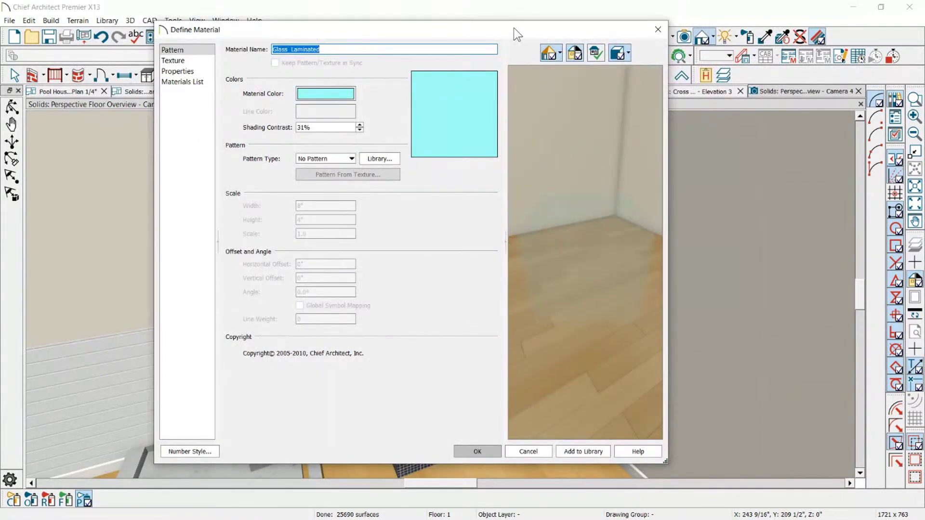
click(178, 61)
click(180, 74)
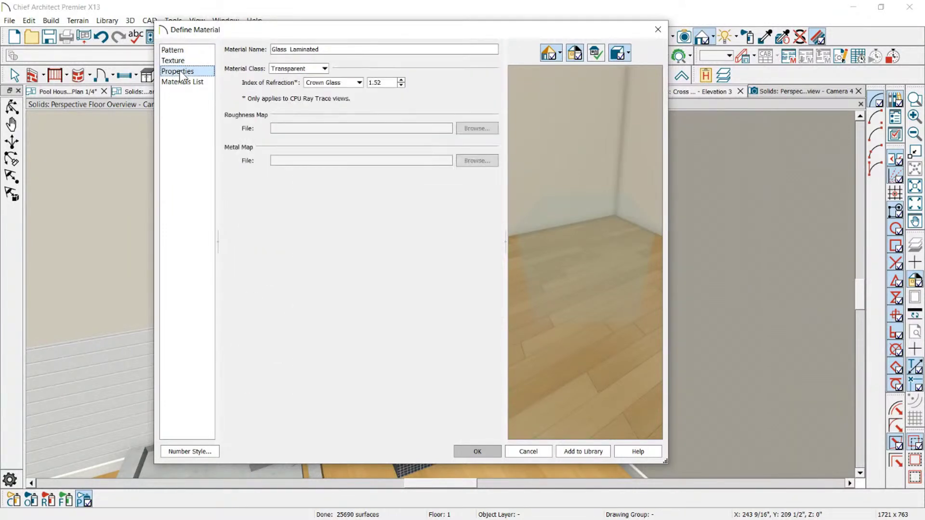
Step: Change the laminated glass material's class to General Material with 30% transparency and apply it
click(324, 69)
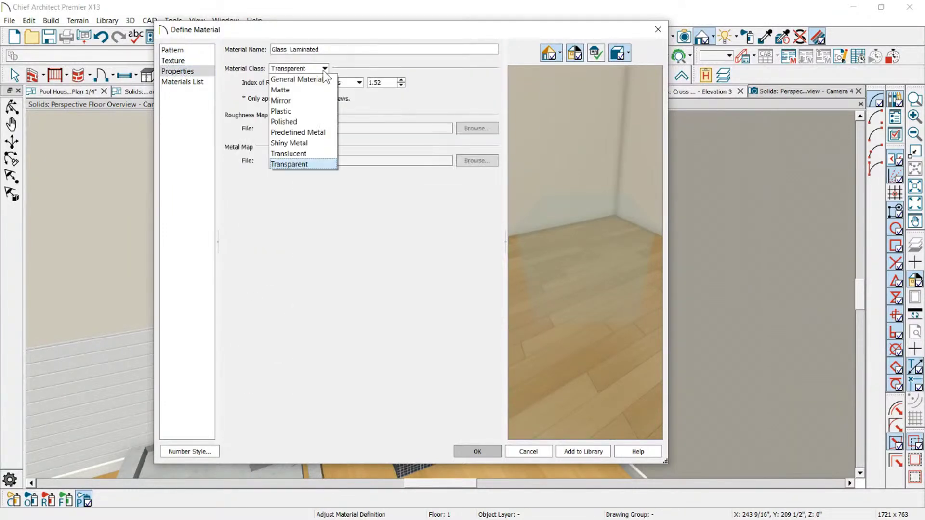
click(303, 165)
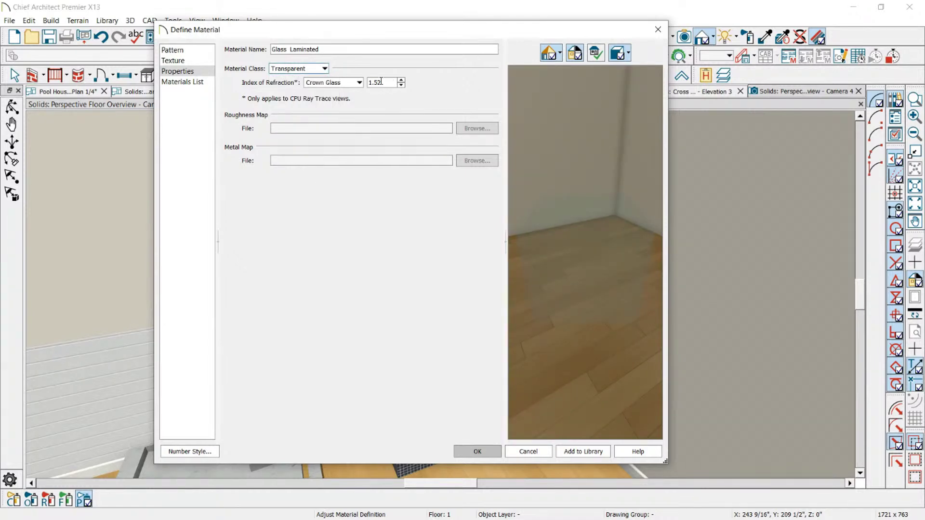
click(323, 69)
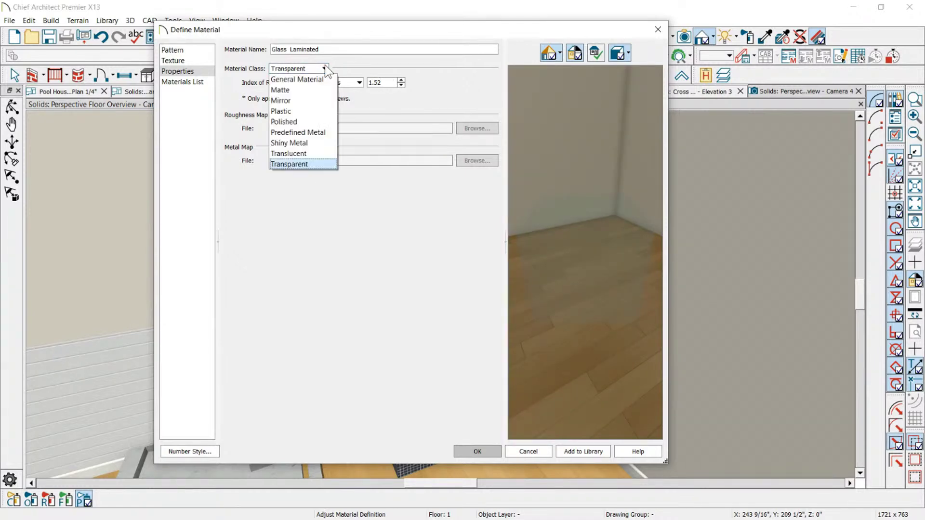
click(297, 80)
drag(289, 137, 308, 138)
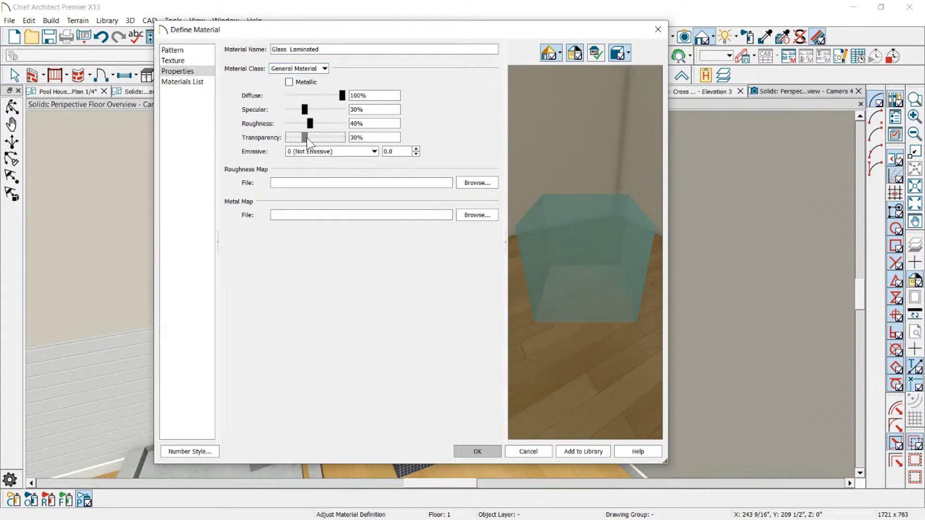
click(478, 452)
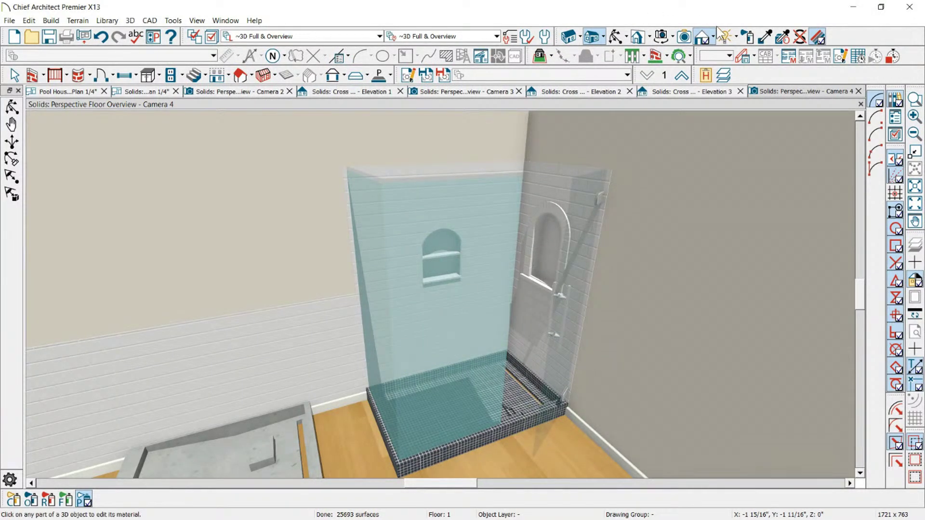
Step: Check the material properties and transparency of the shower door's tempered glass, and cancel without changes
click(819, 37)
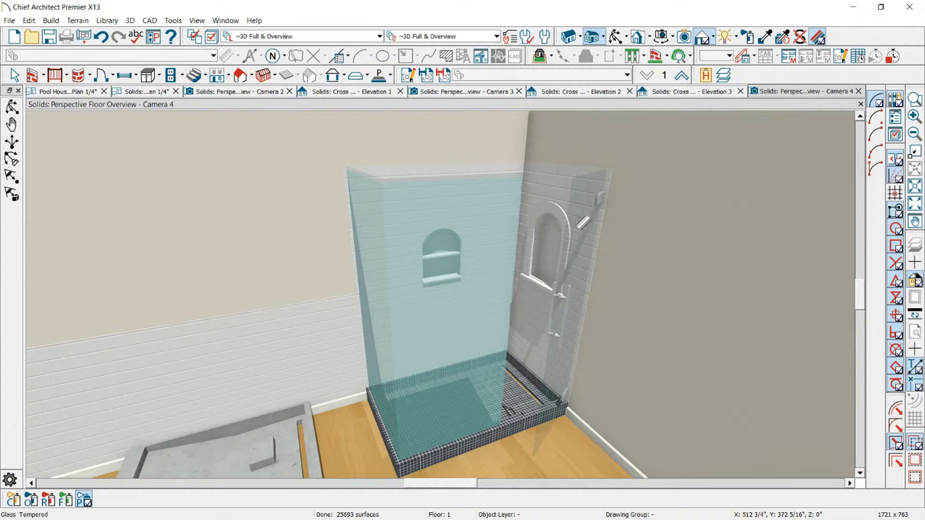
click(581, 215)
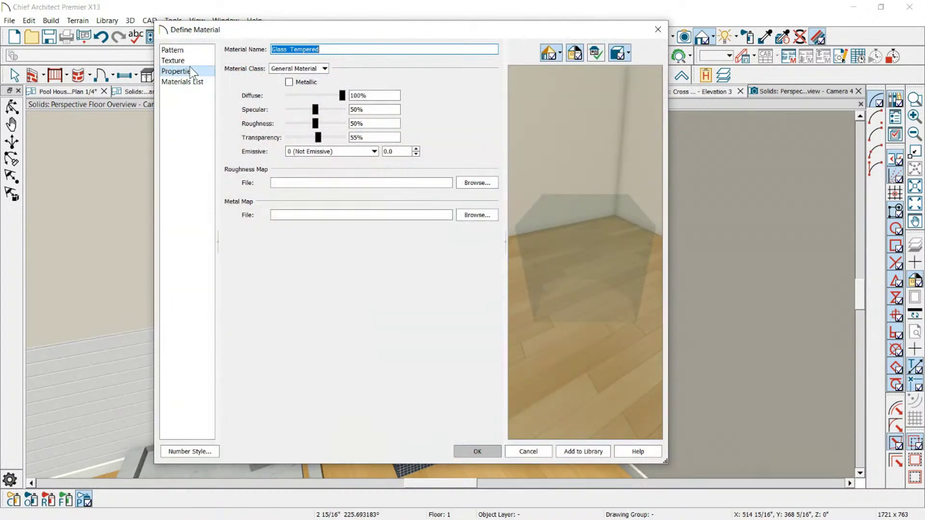
double_click(367, 135)
click(543, 453)
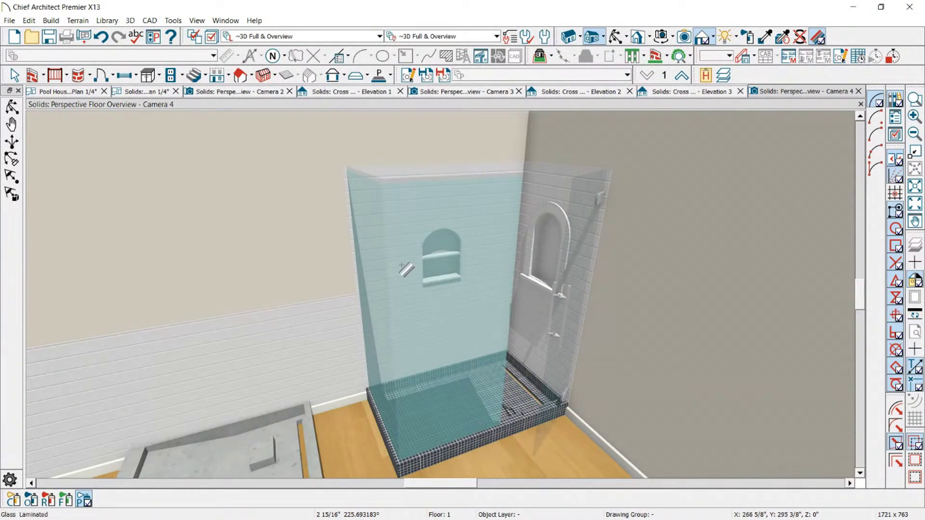
scroll(333, 217, down, 2)
key(Escape)
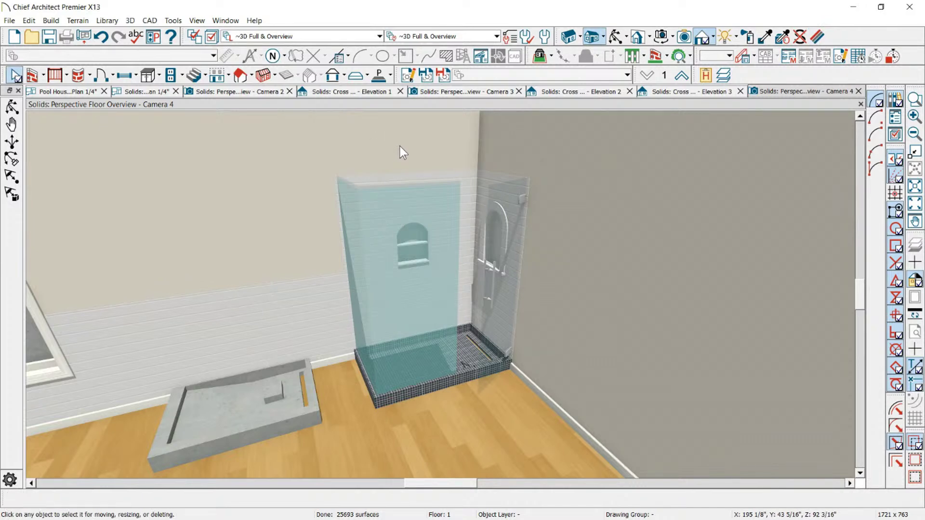
click(66, 92)
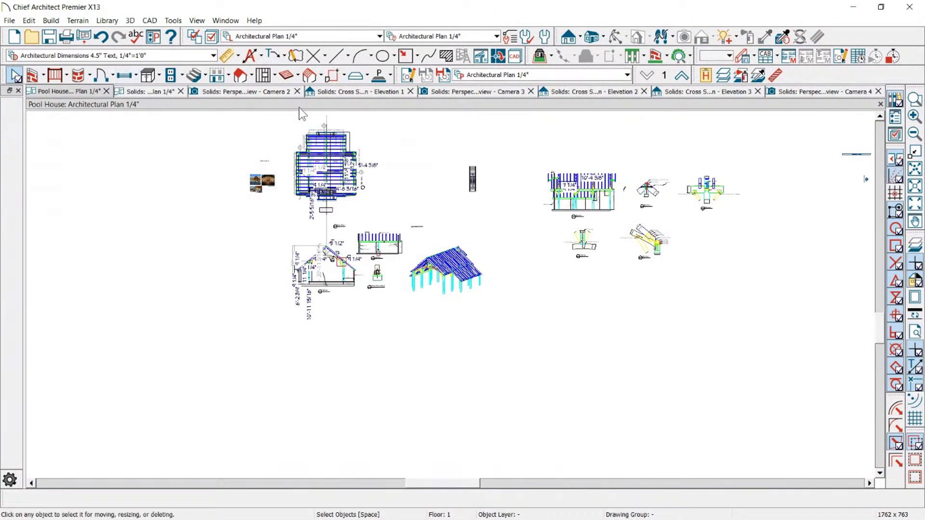
click(708, 93)
click(784, 89)
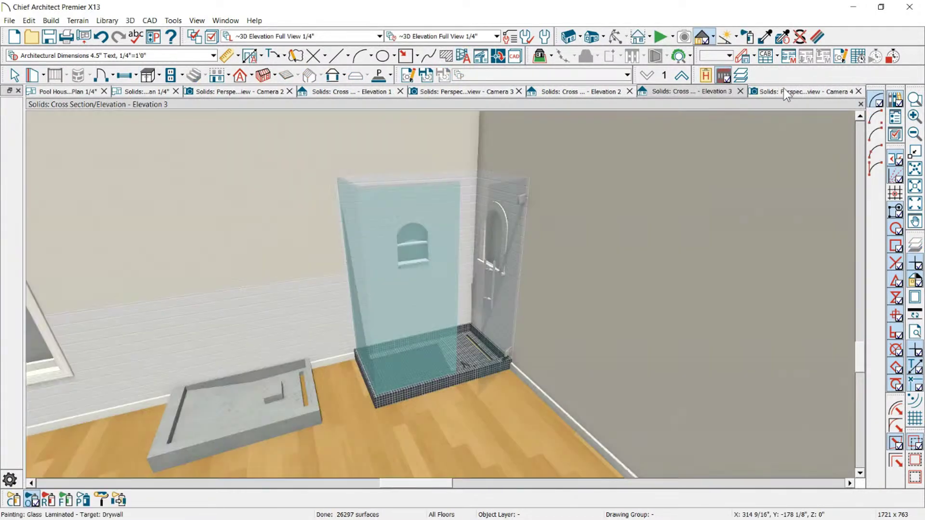
Step: Review the general settings in the Shower Door defaults and close the default settings
click(507, 247)
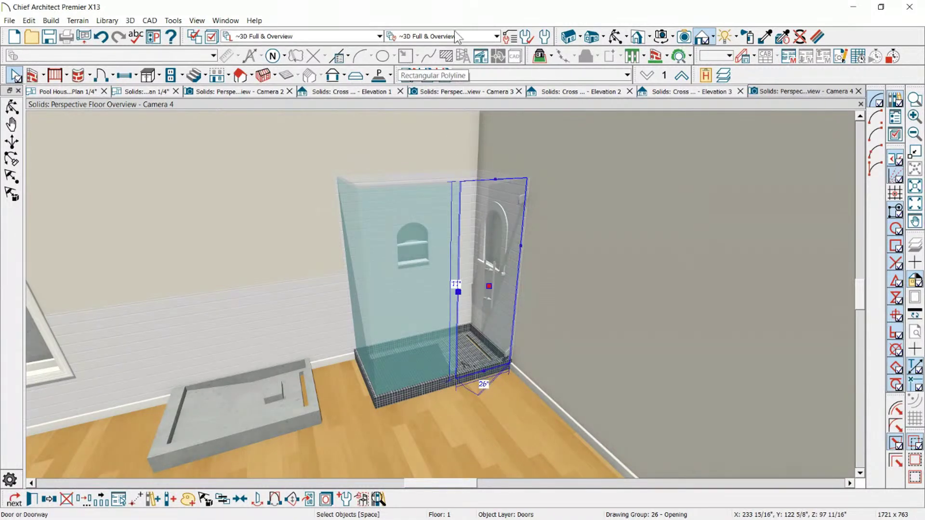
click(408, 75)
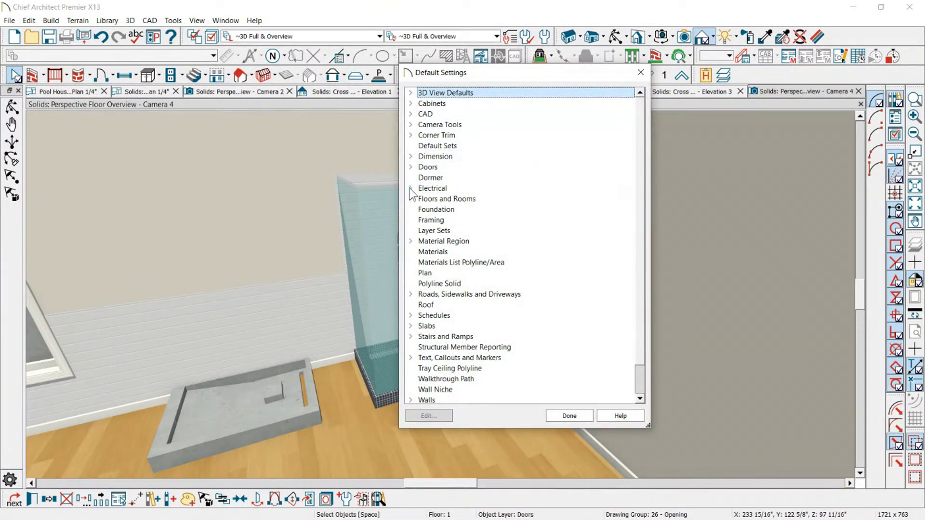
click(410, 167)
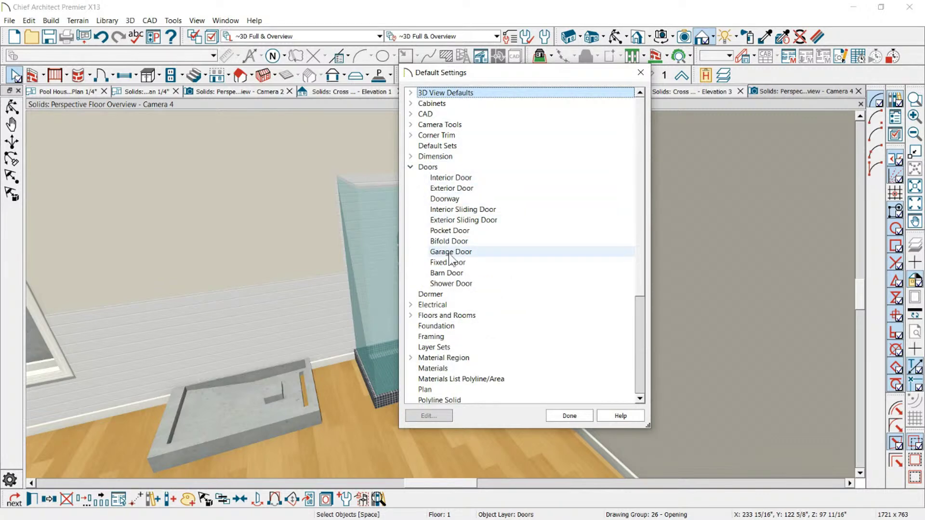
click(444, 285)
double_click(445, 284)
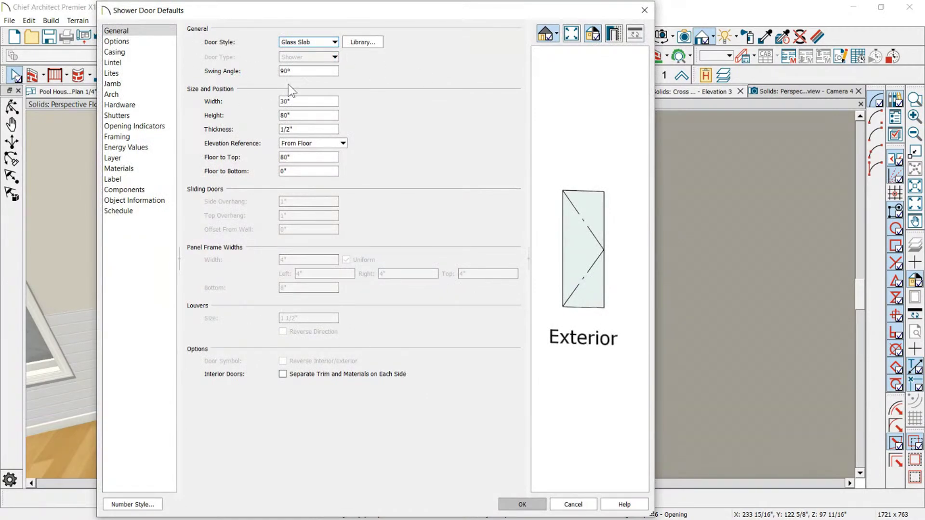
drag(338, 10, 423, 22)
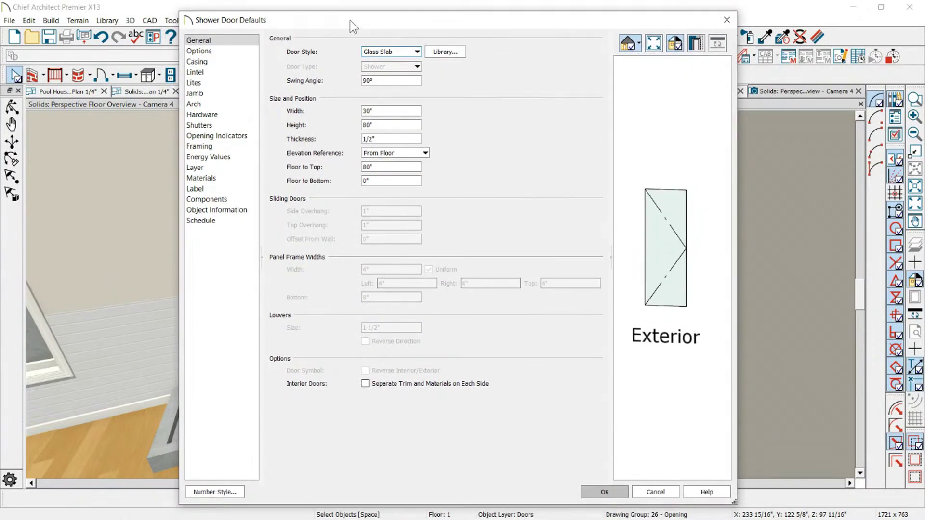
click(608, 492)
click(570, 416)
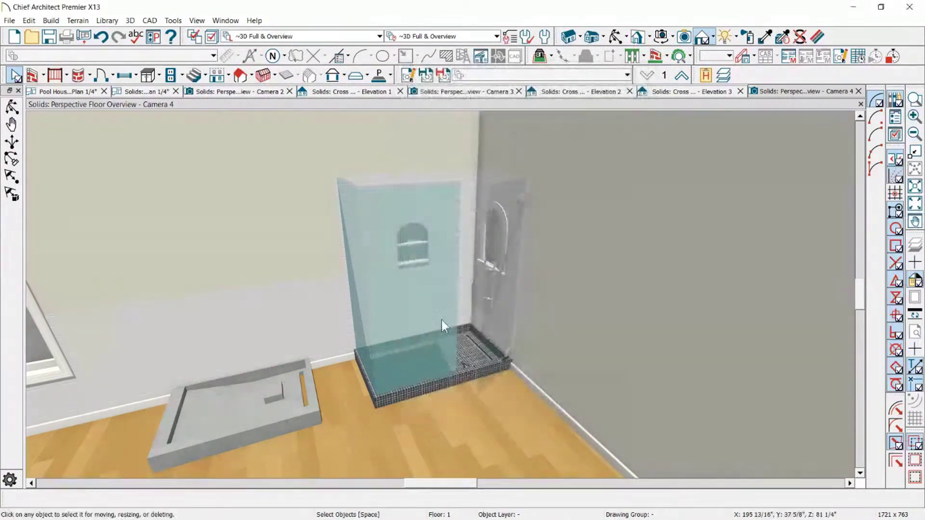
Step: Set the selected shower door as the default and dismiss the information message
click(500, 279)
click(344, 499)
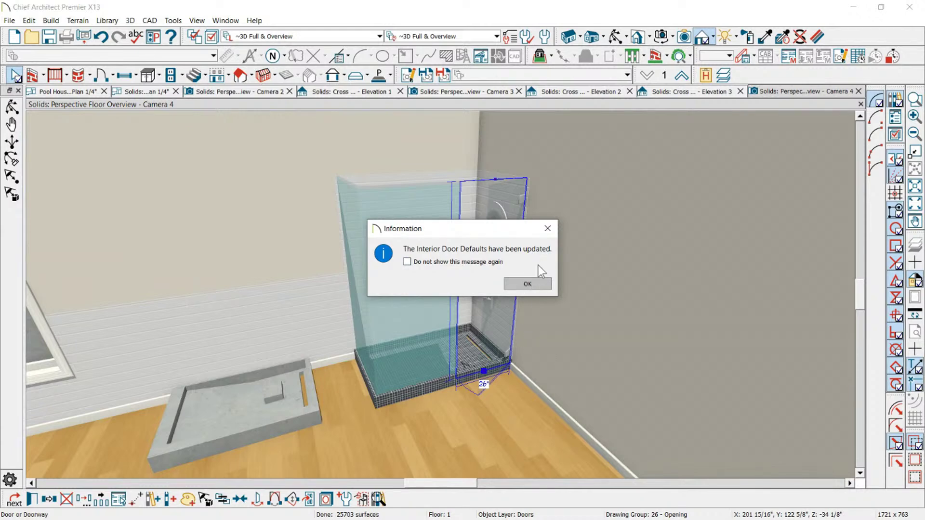
click(548, 229)
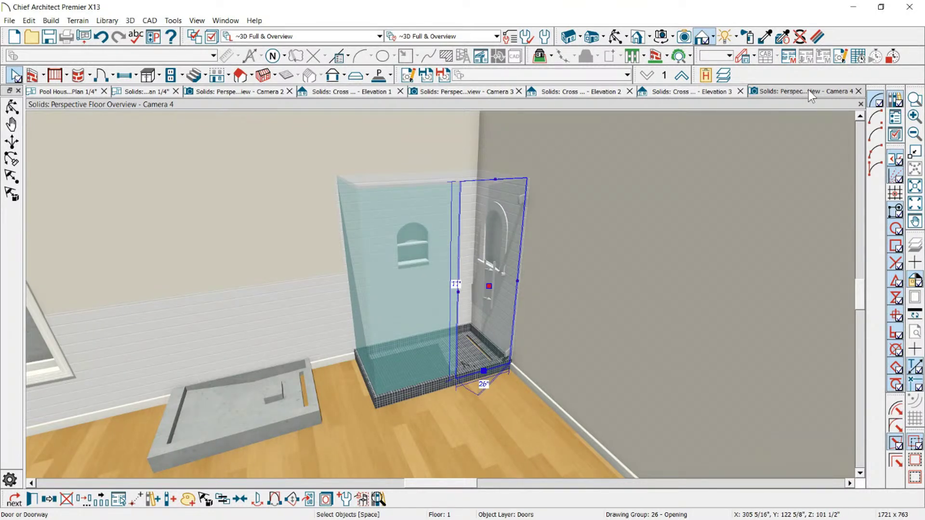
Step: Close all the Solids camera and elevation views and return to the Solids architectural plan with the whole floor in view
click(858, 91)
click(859, 91)
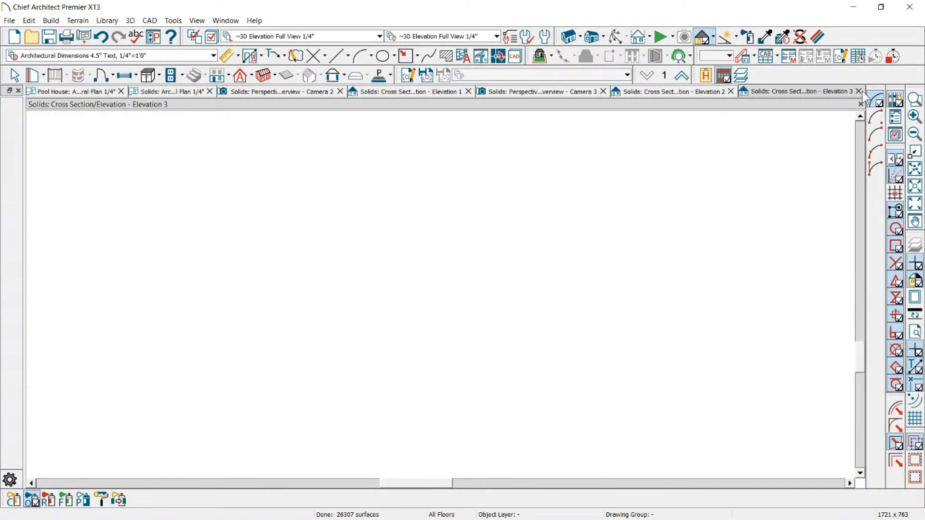
click(861, 91)
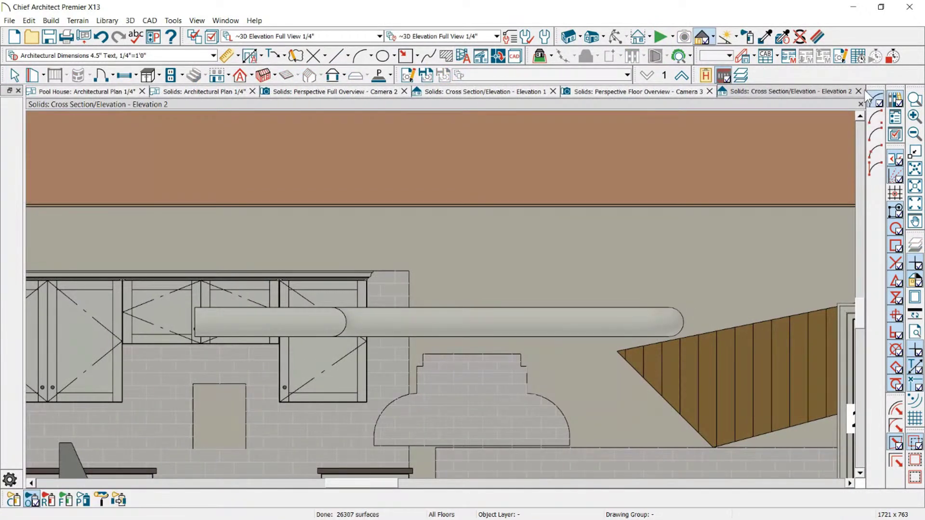
click(860, 91)
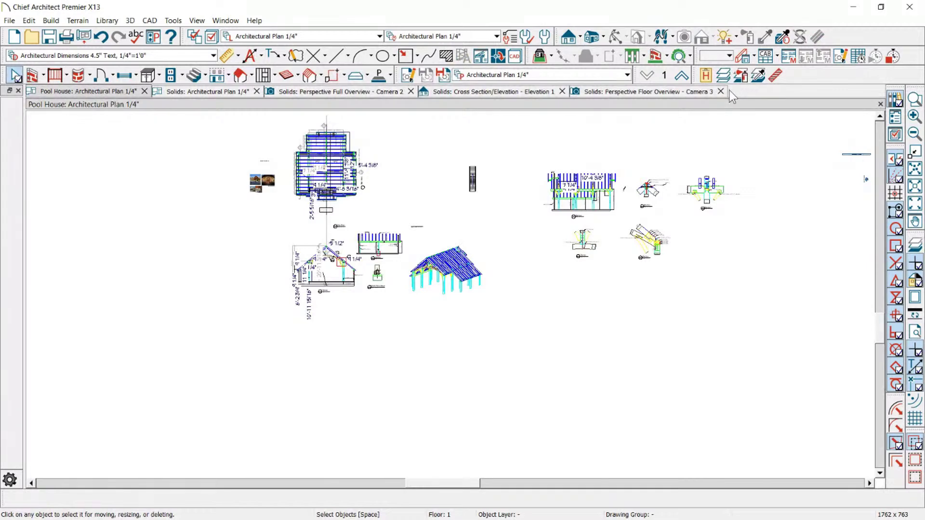
click(719, 93)
click(540, 92)
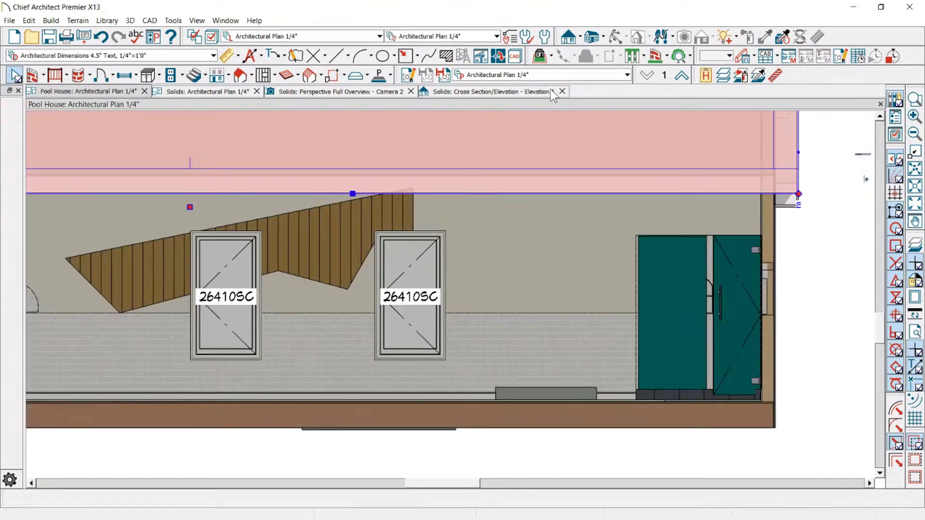
click(562, 91)
click(341, 92)
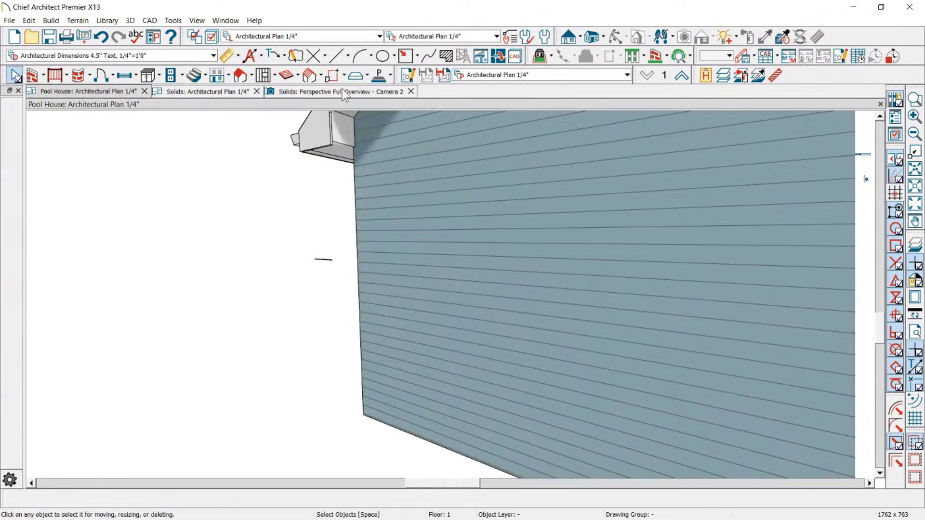
click(411, 92)
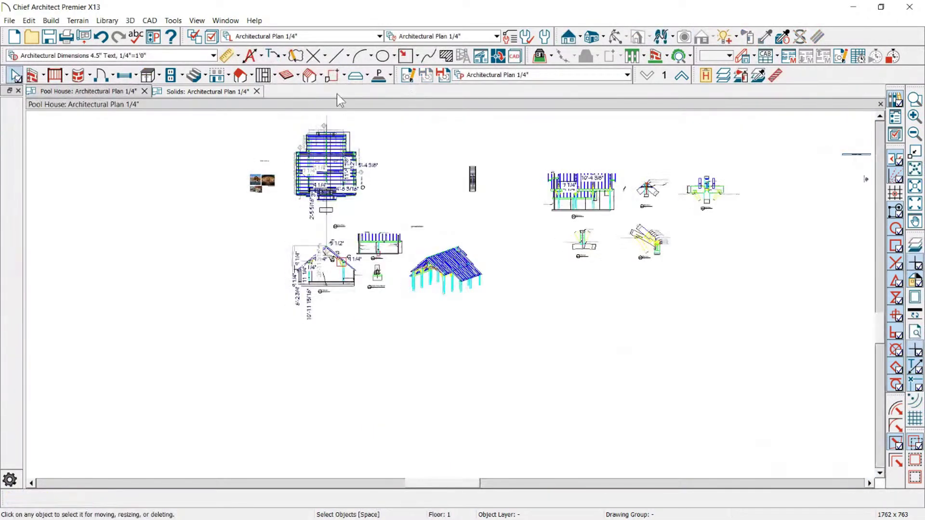
click(223, 92)
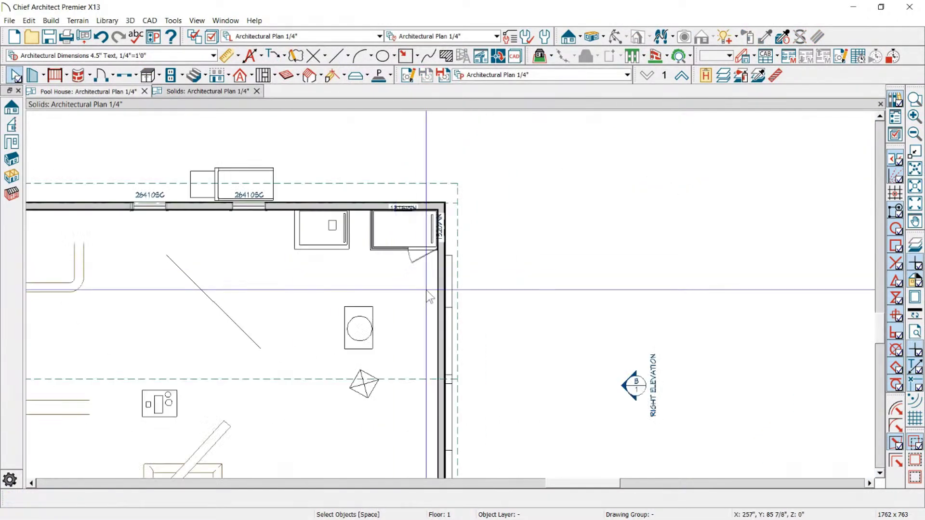
scroll(281, 305, up, 4)
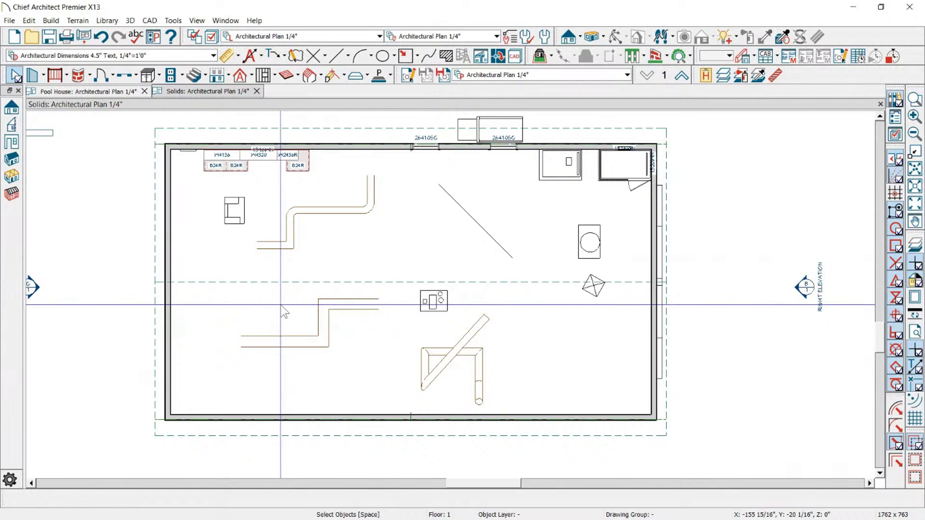